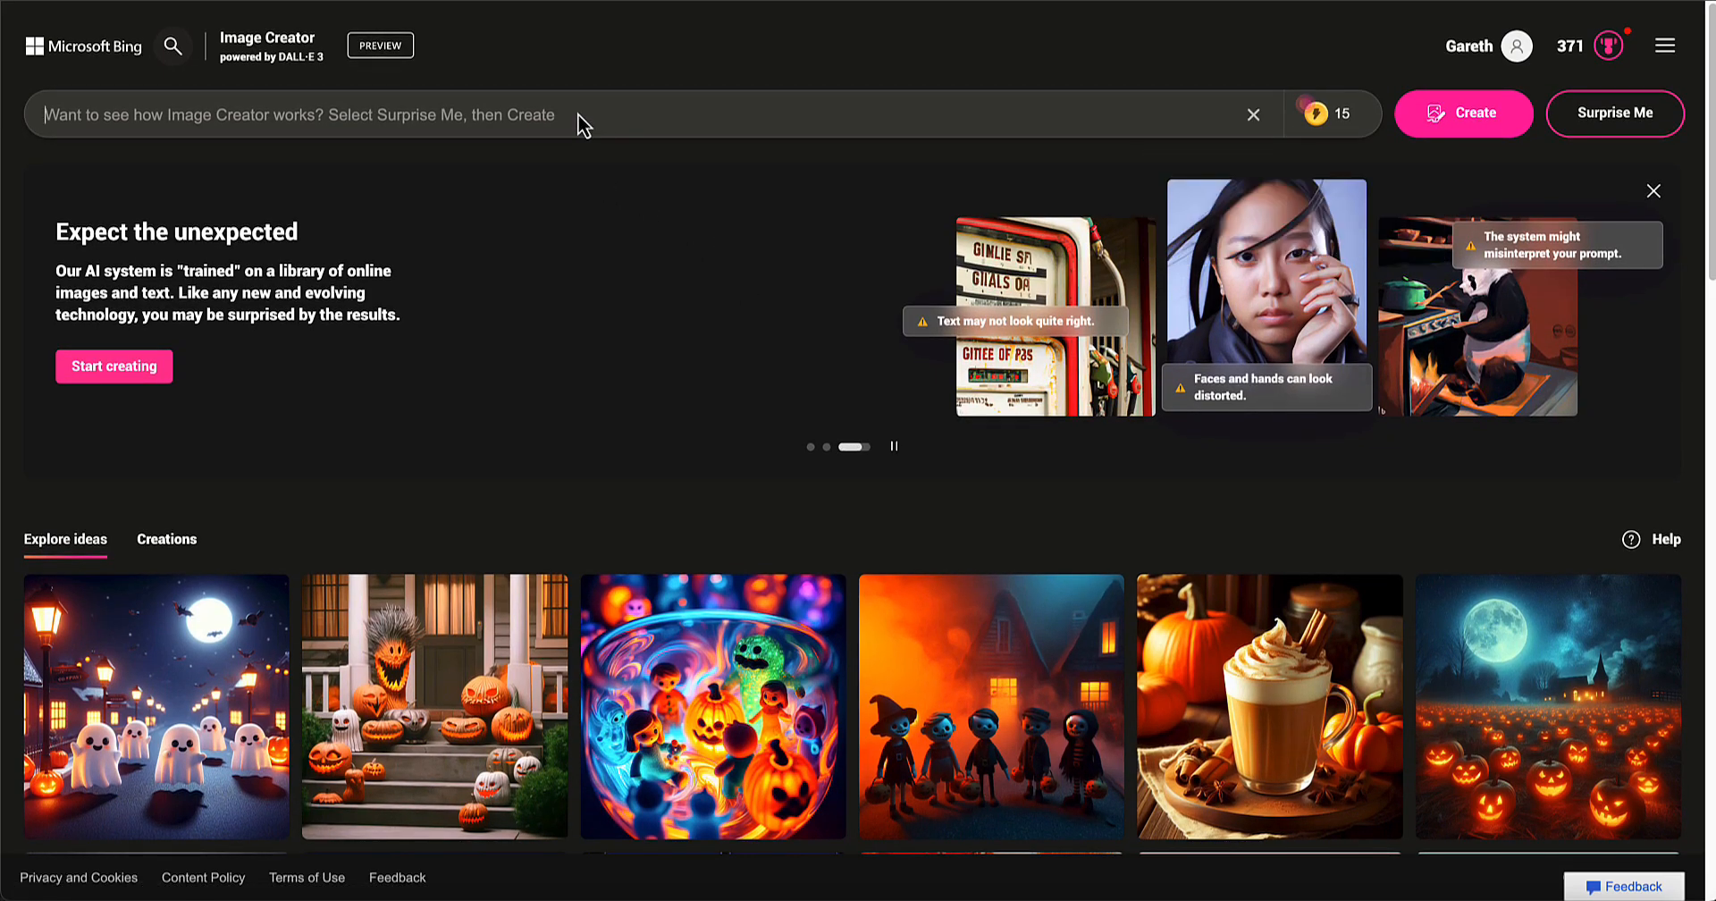
Generate images from the prompt "t-shirt mockup template"
text(t)
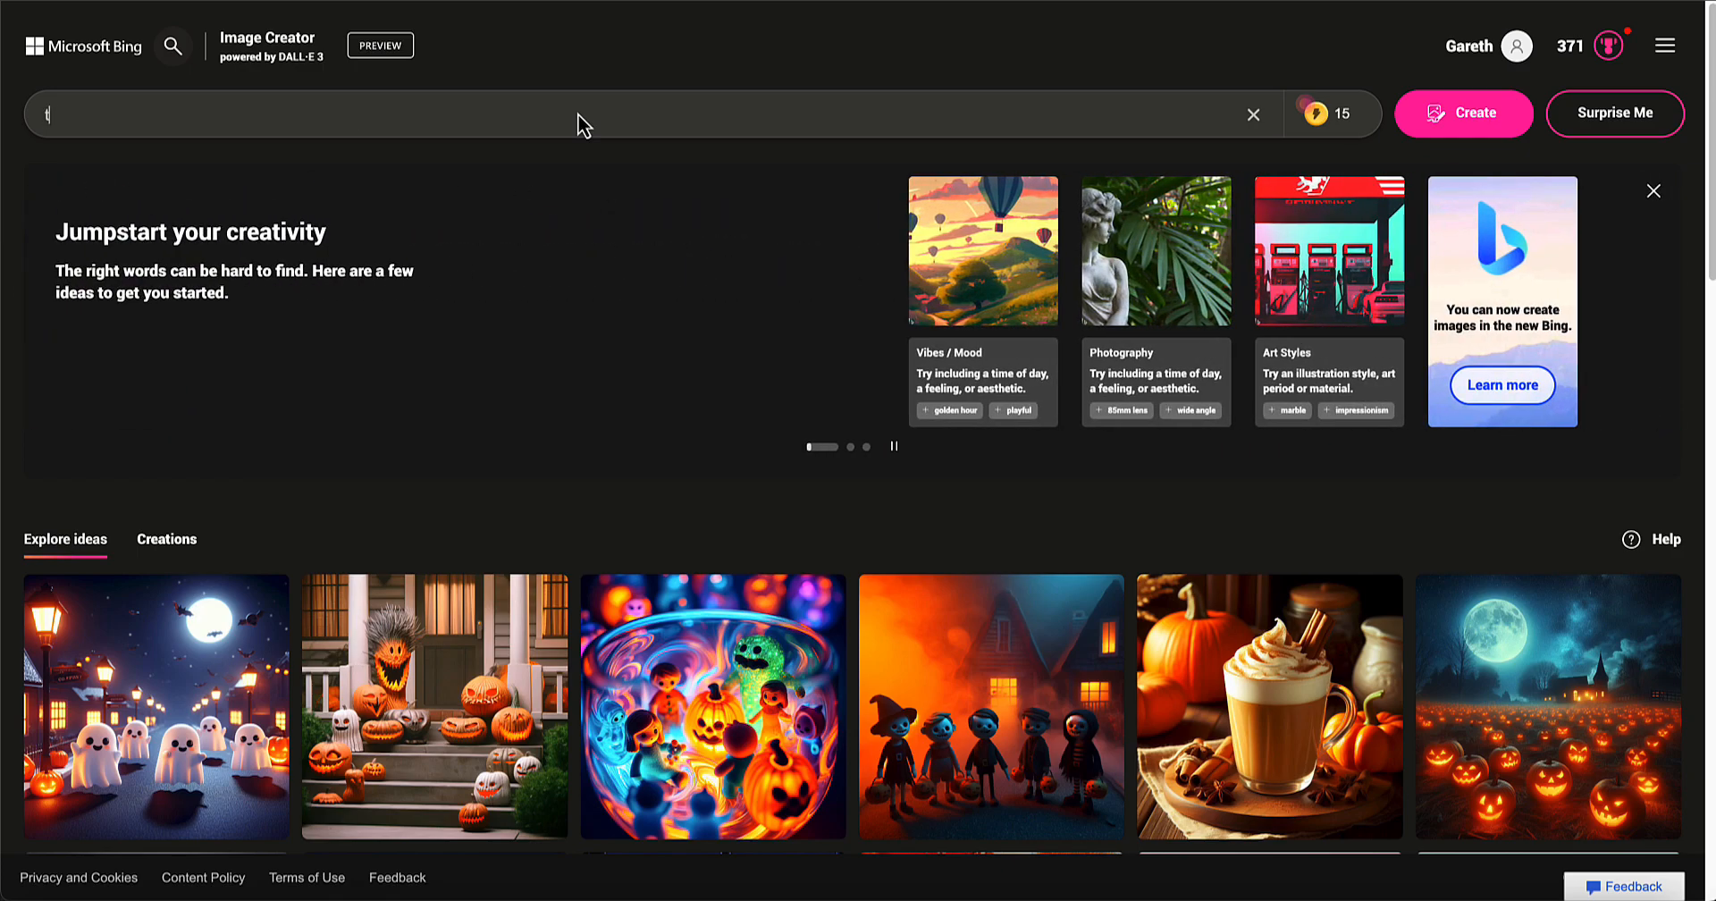
text(-shirt mockup)
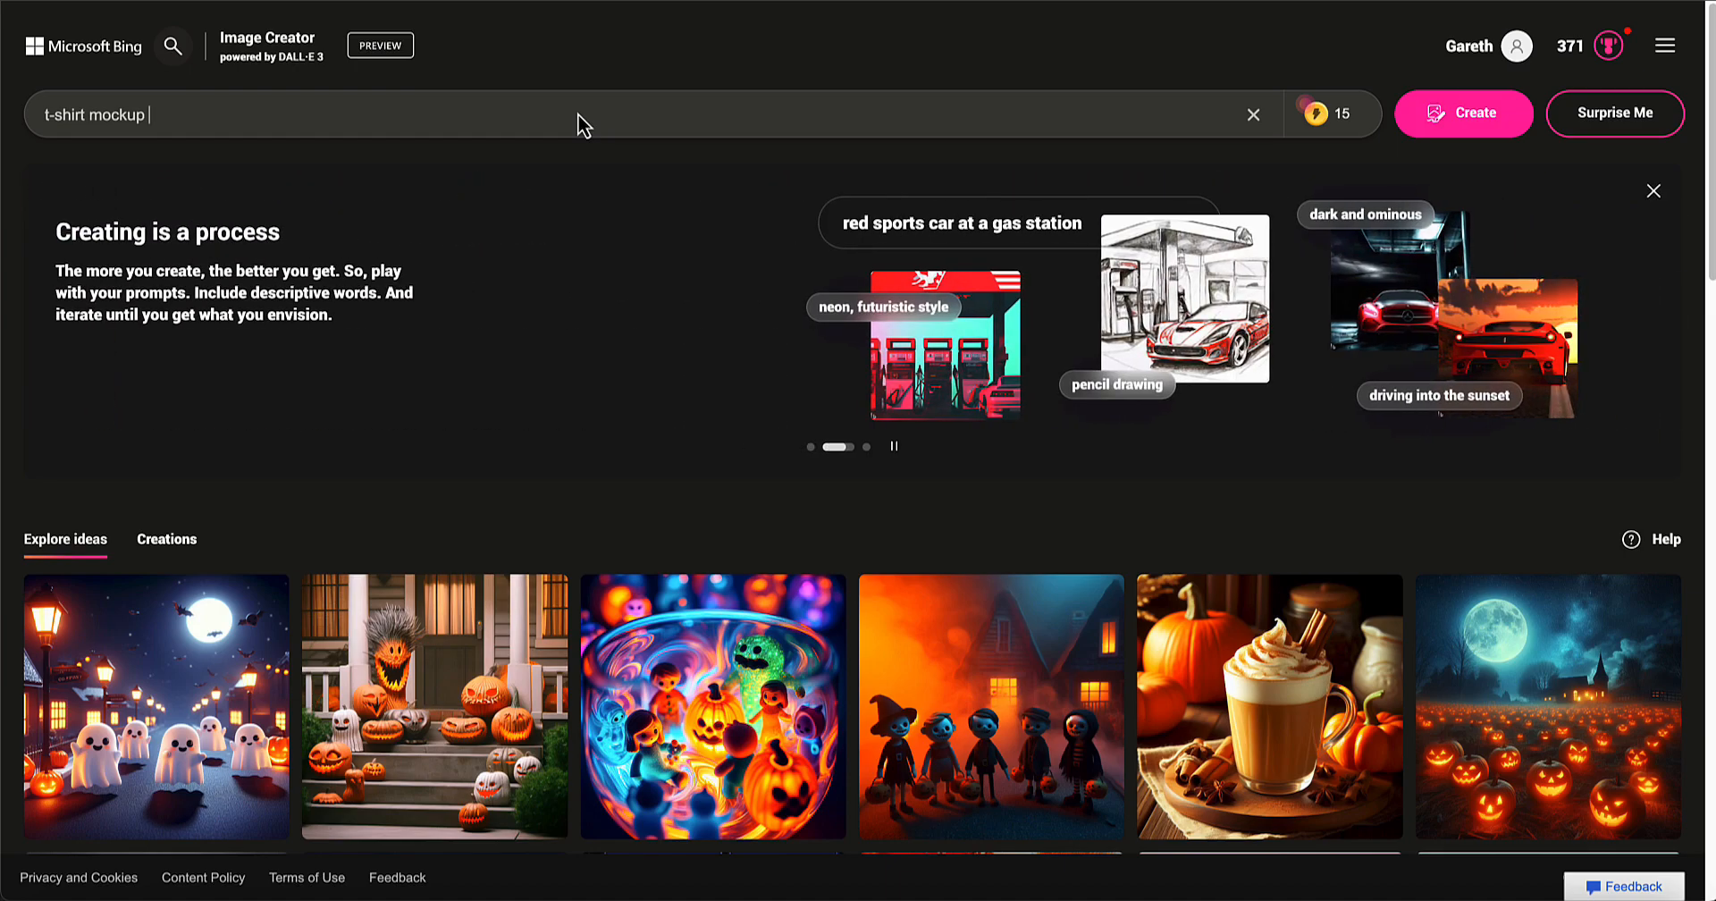
text(template)
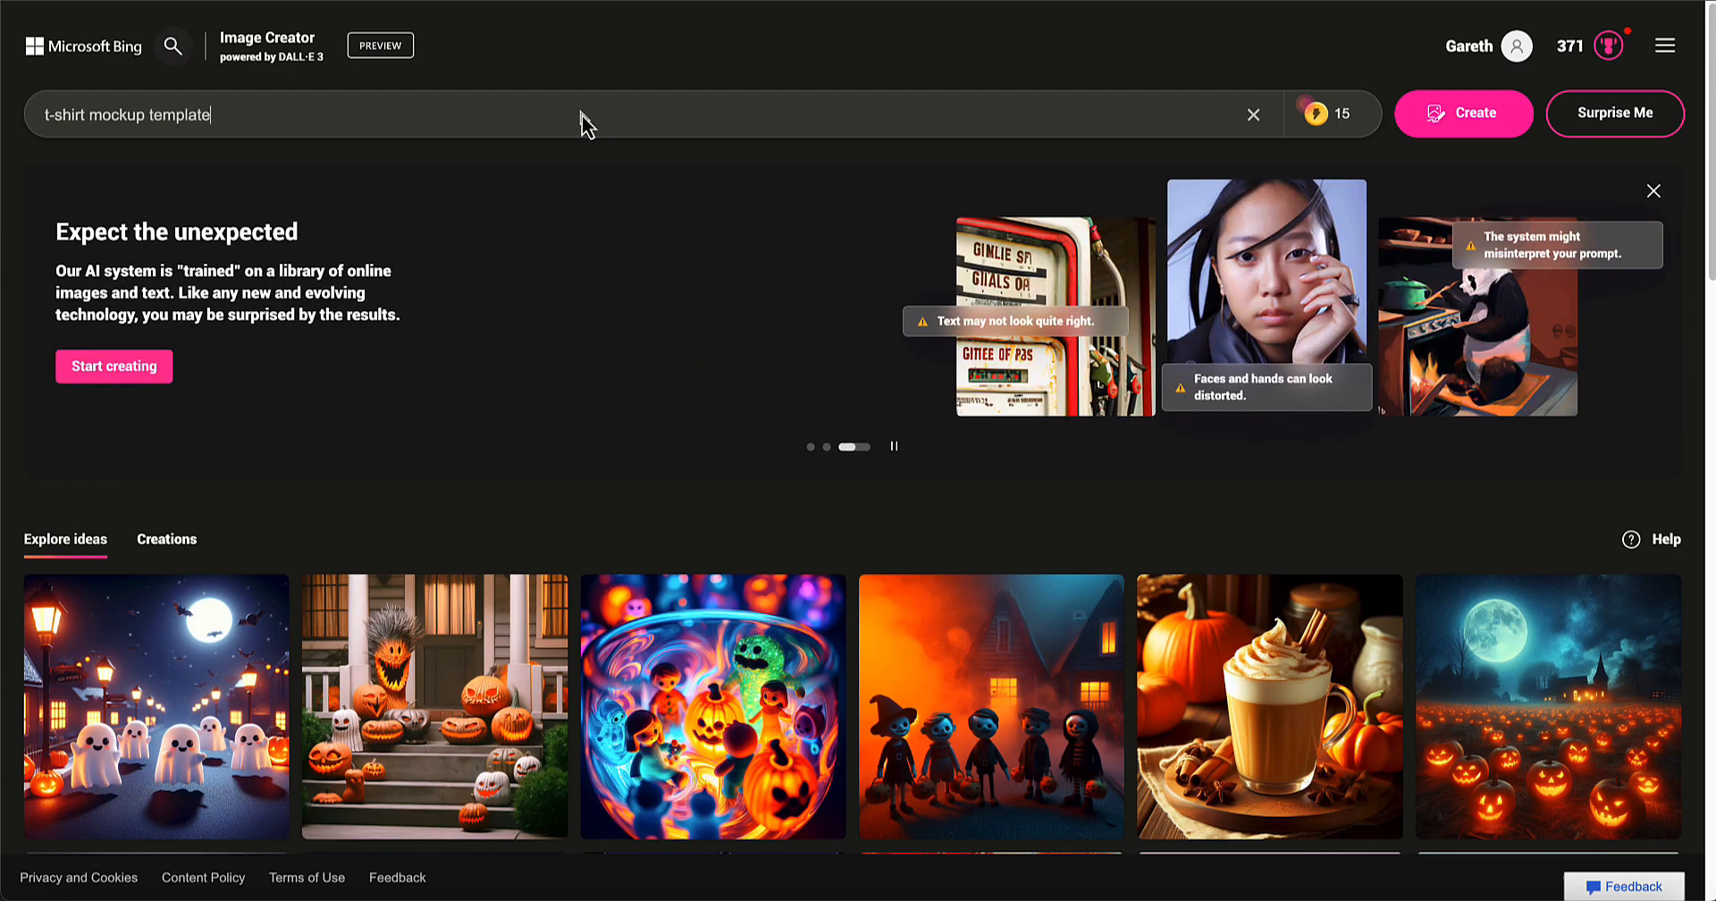
click(1480, 120)
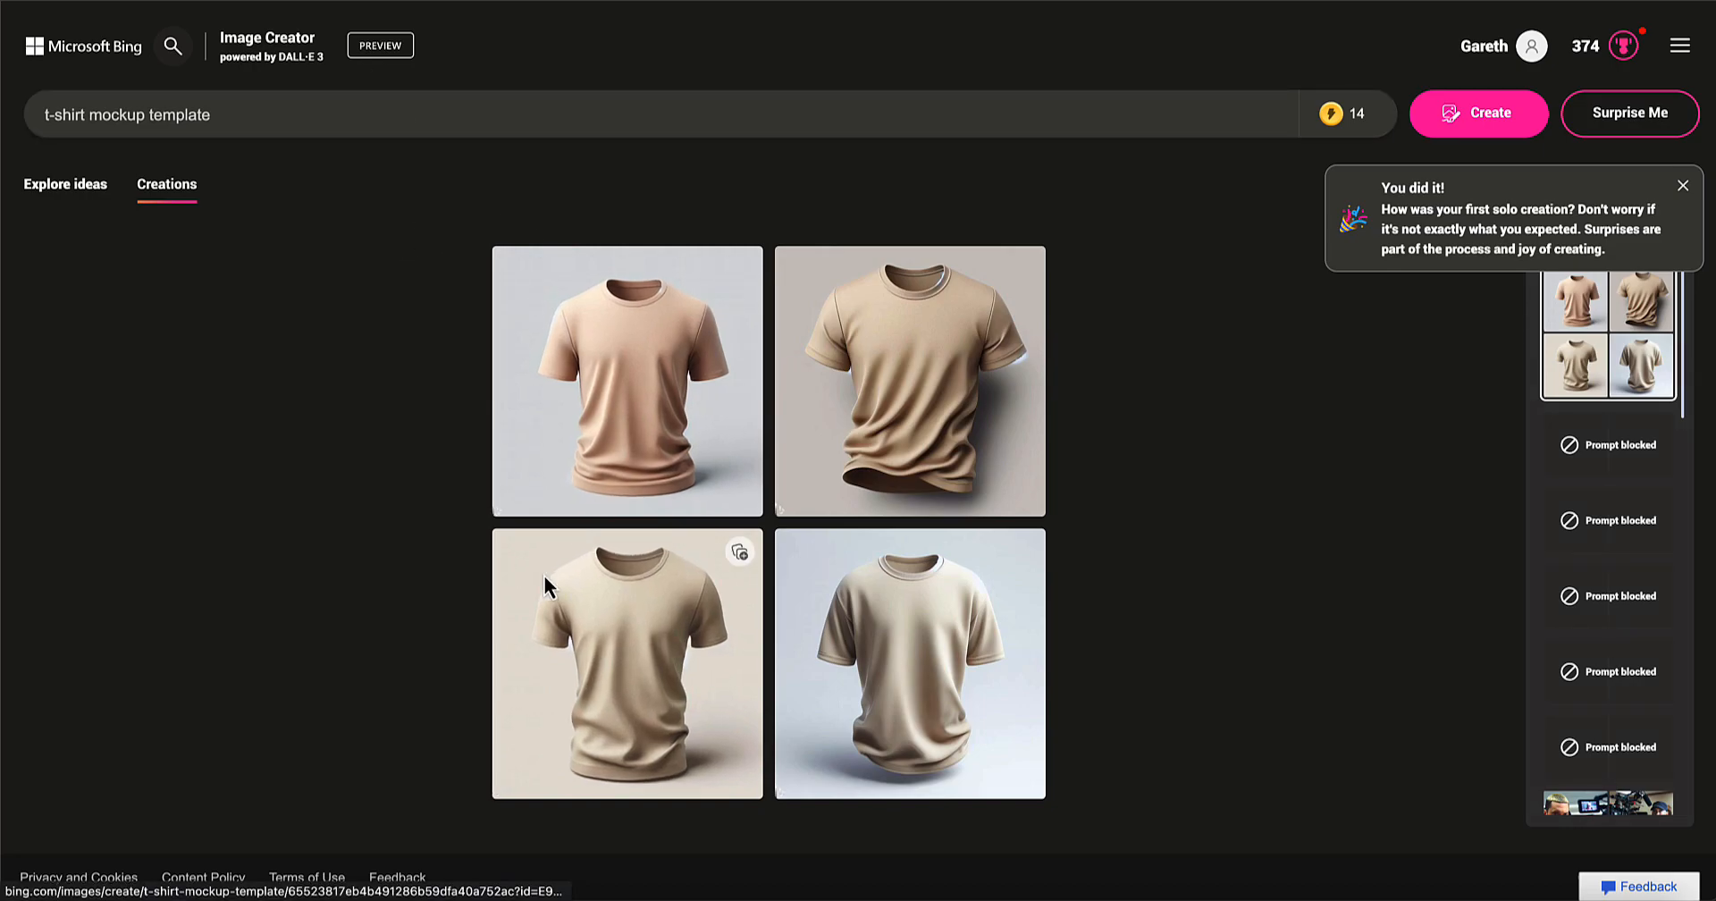
View the peach T-shirt and the beige T-shirt on the cream background enlarged, then return to the generated results
click(627, 415)
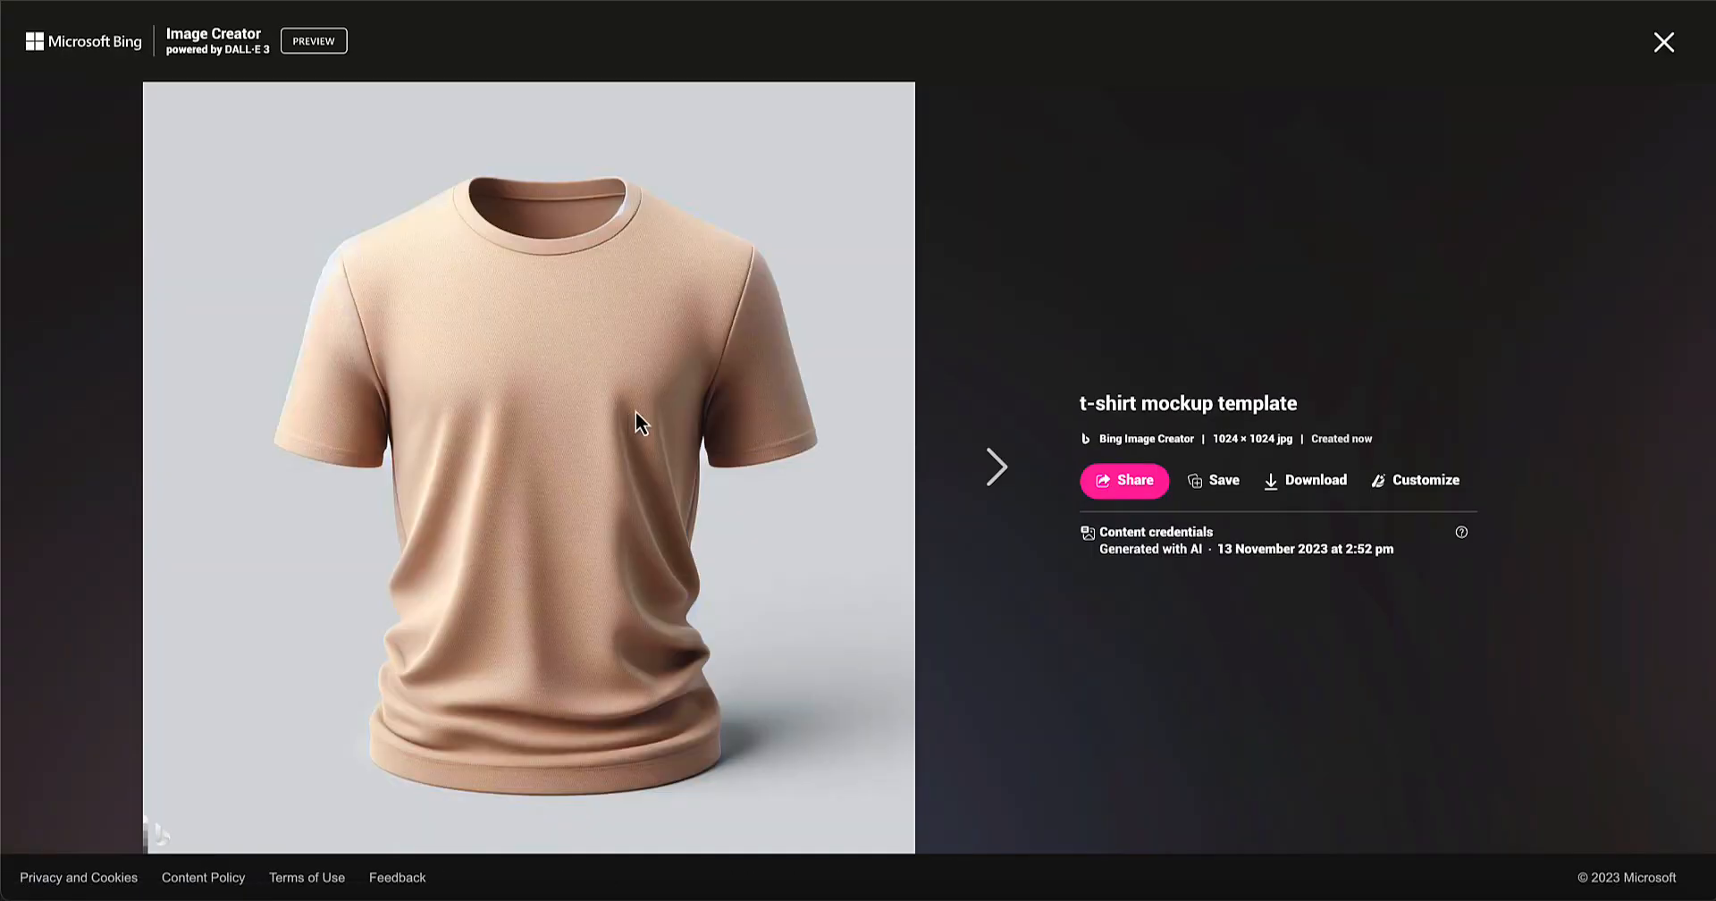
click(1662, 45)
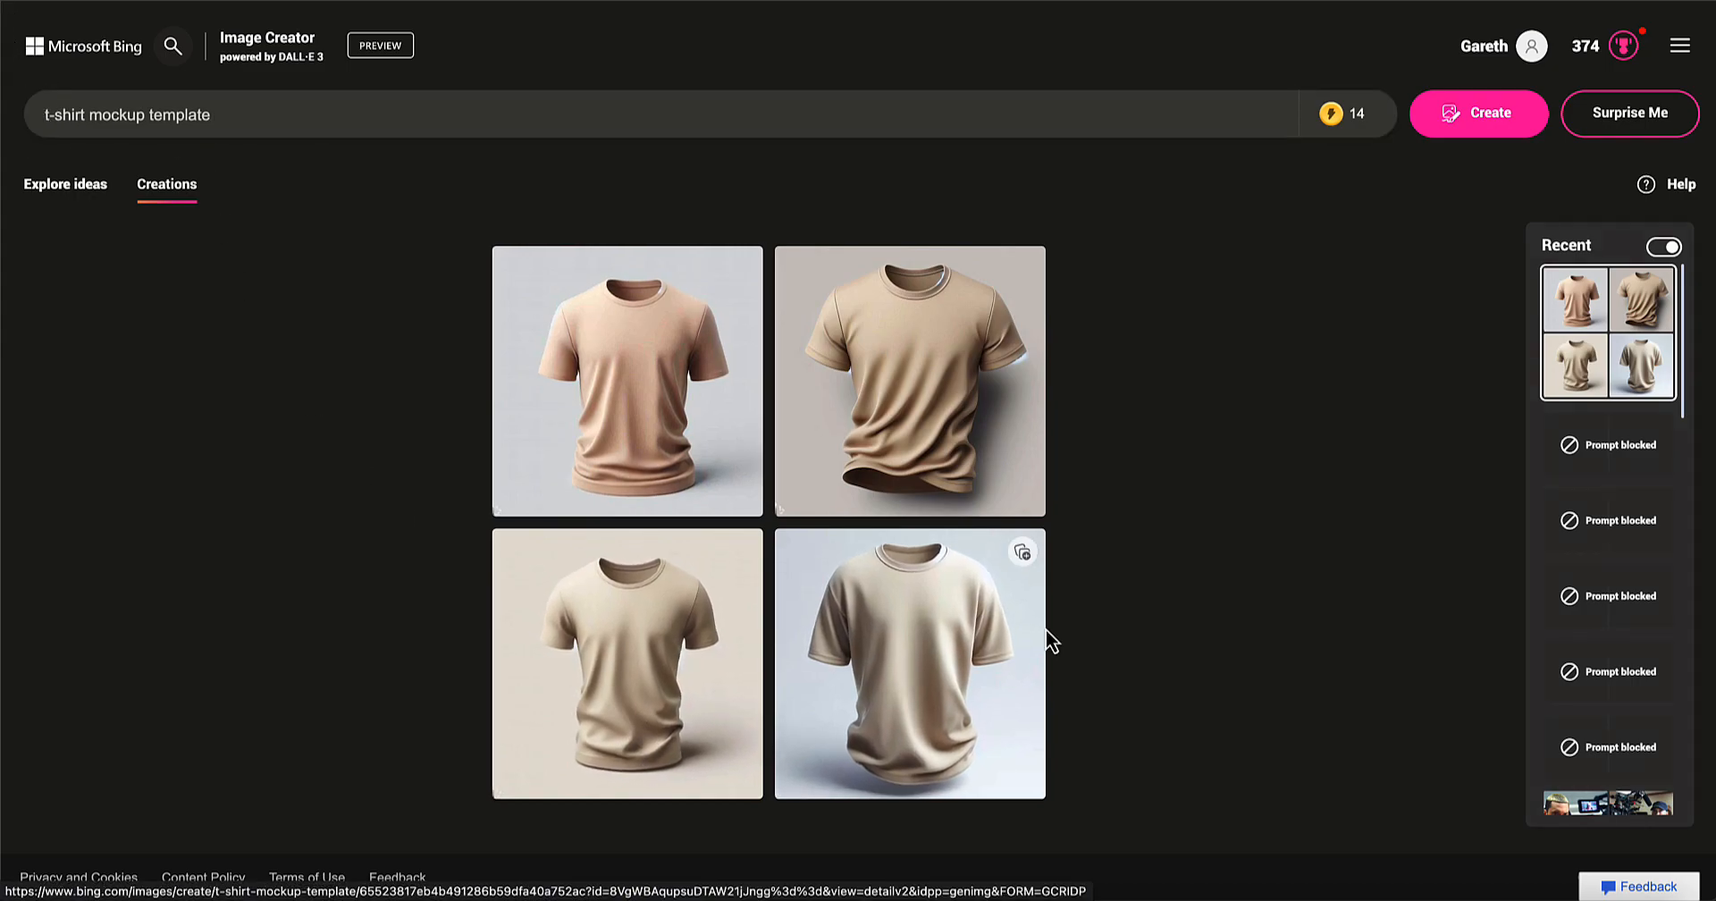
click(663, 639)
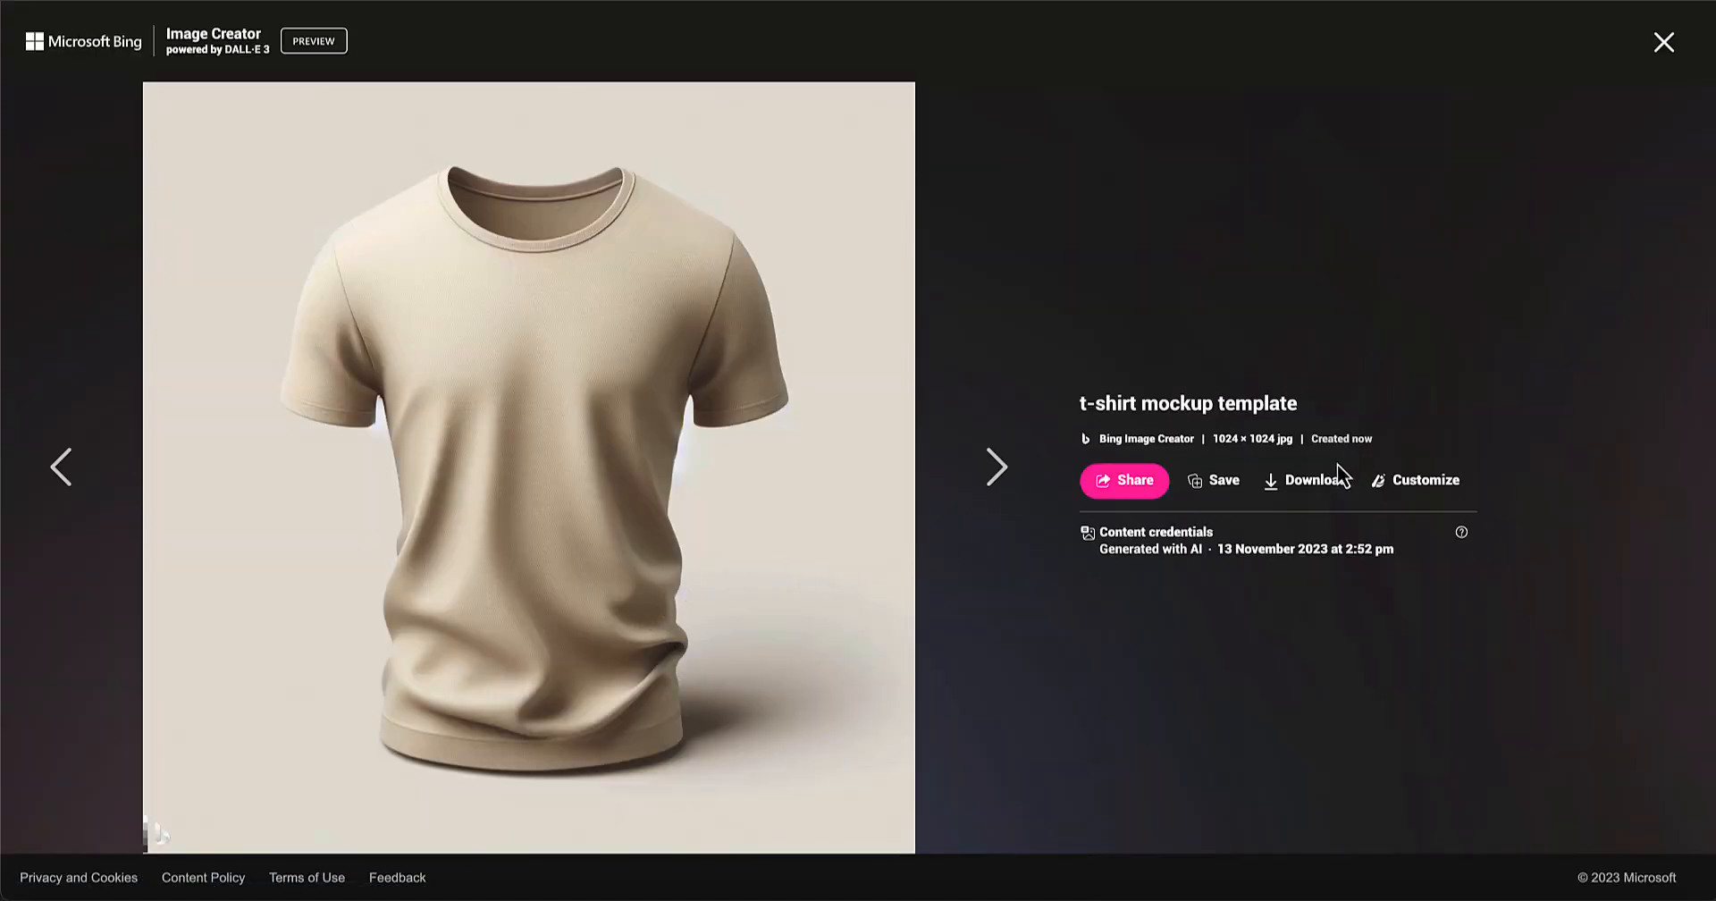
click(1664, 43)
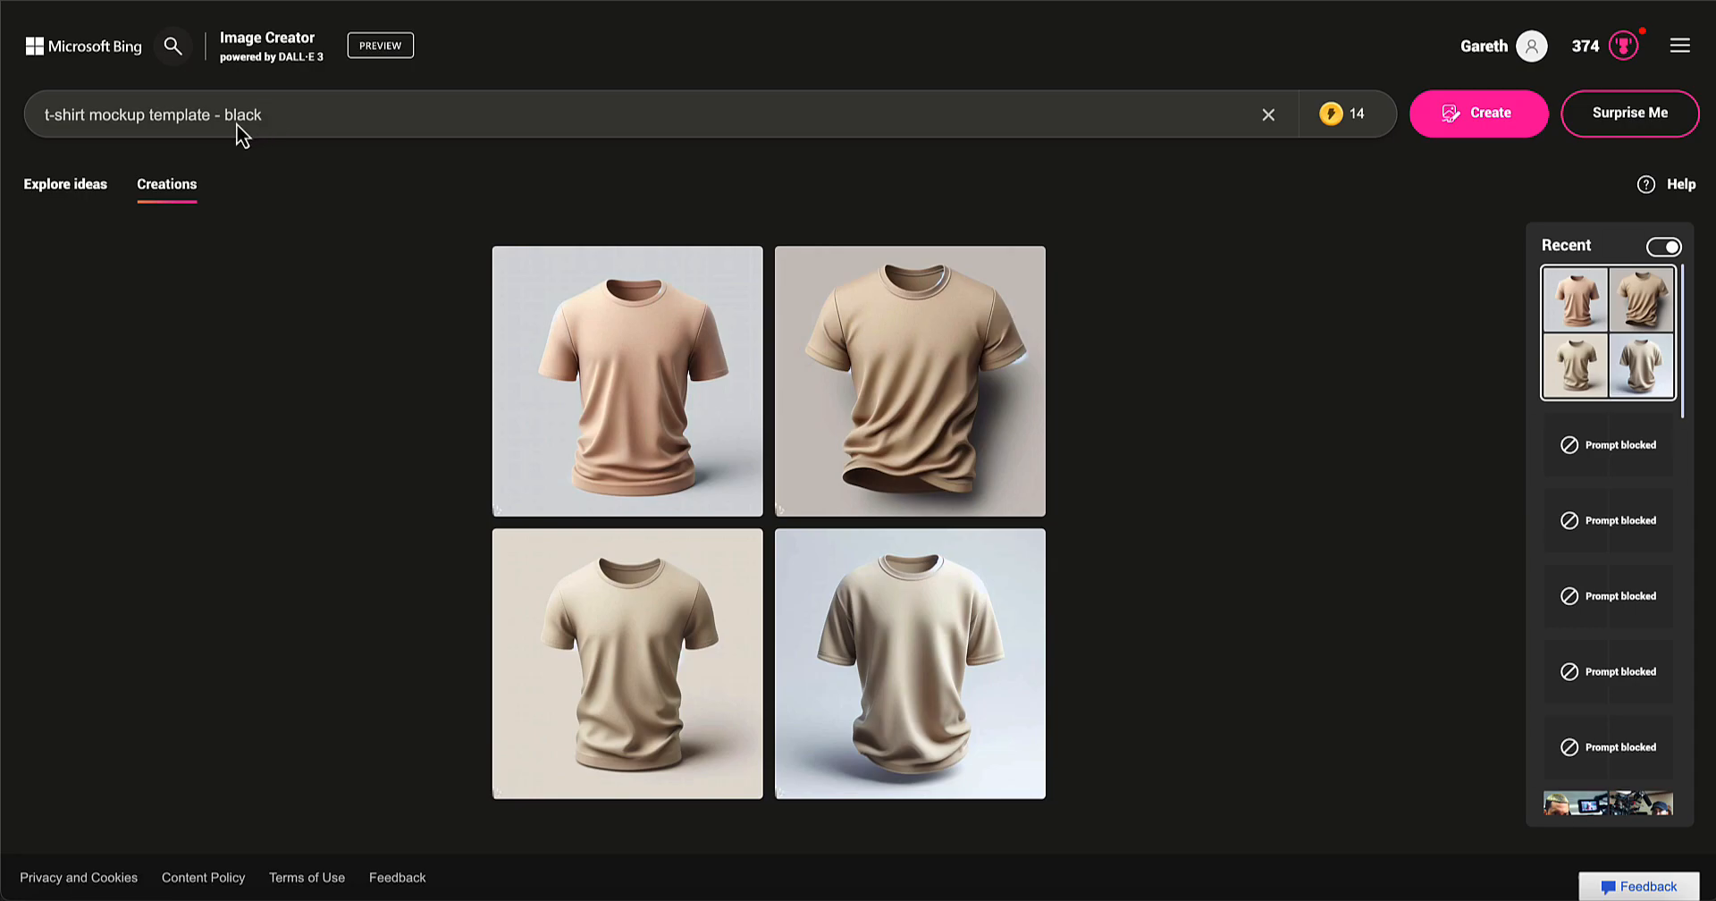
Change the prompt to "photo of t-shirt mockup template - black" and generate new images
click(44, 117)
text(photo o)
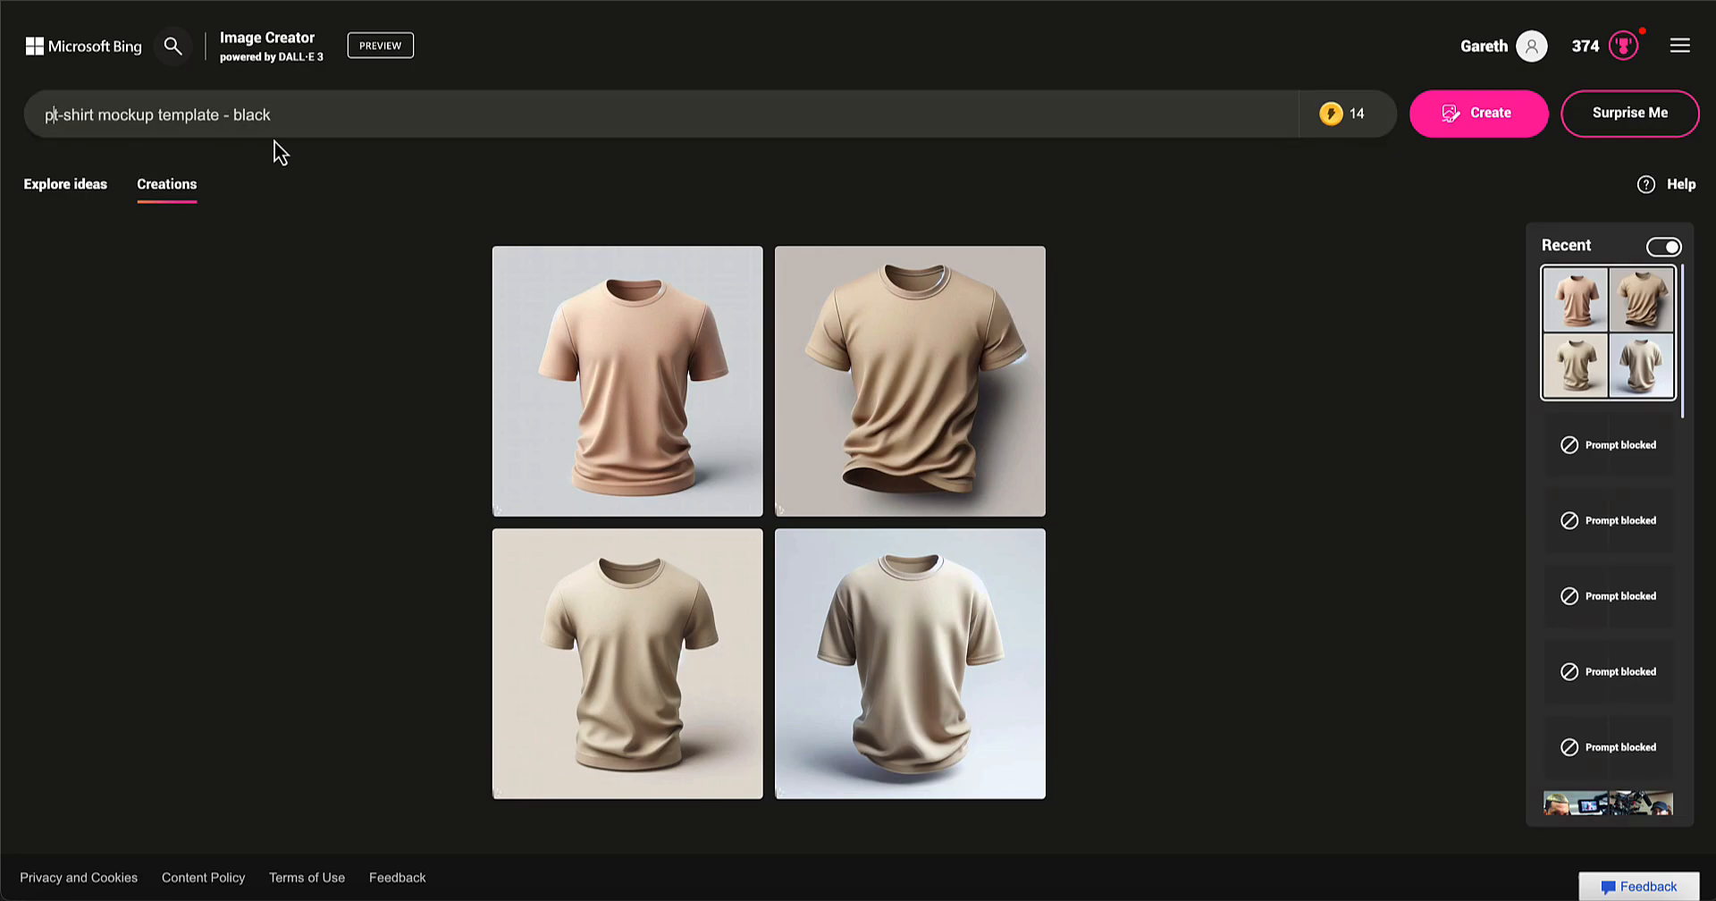
text(f)
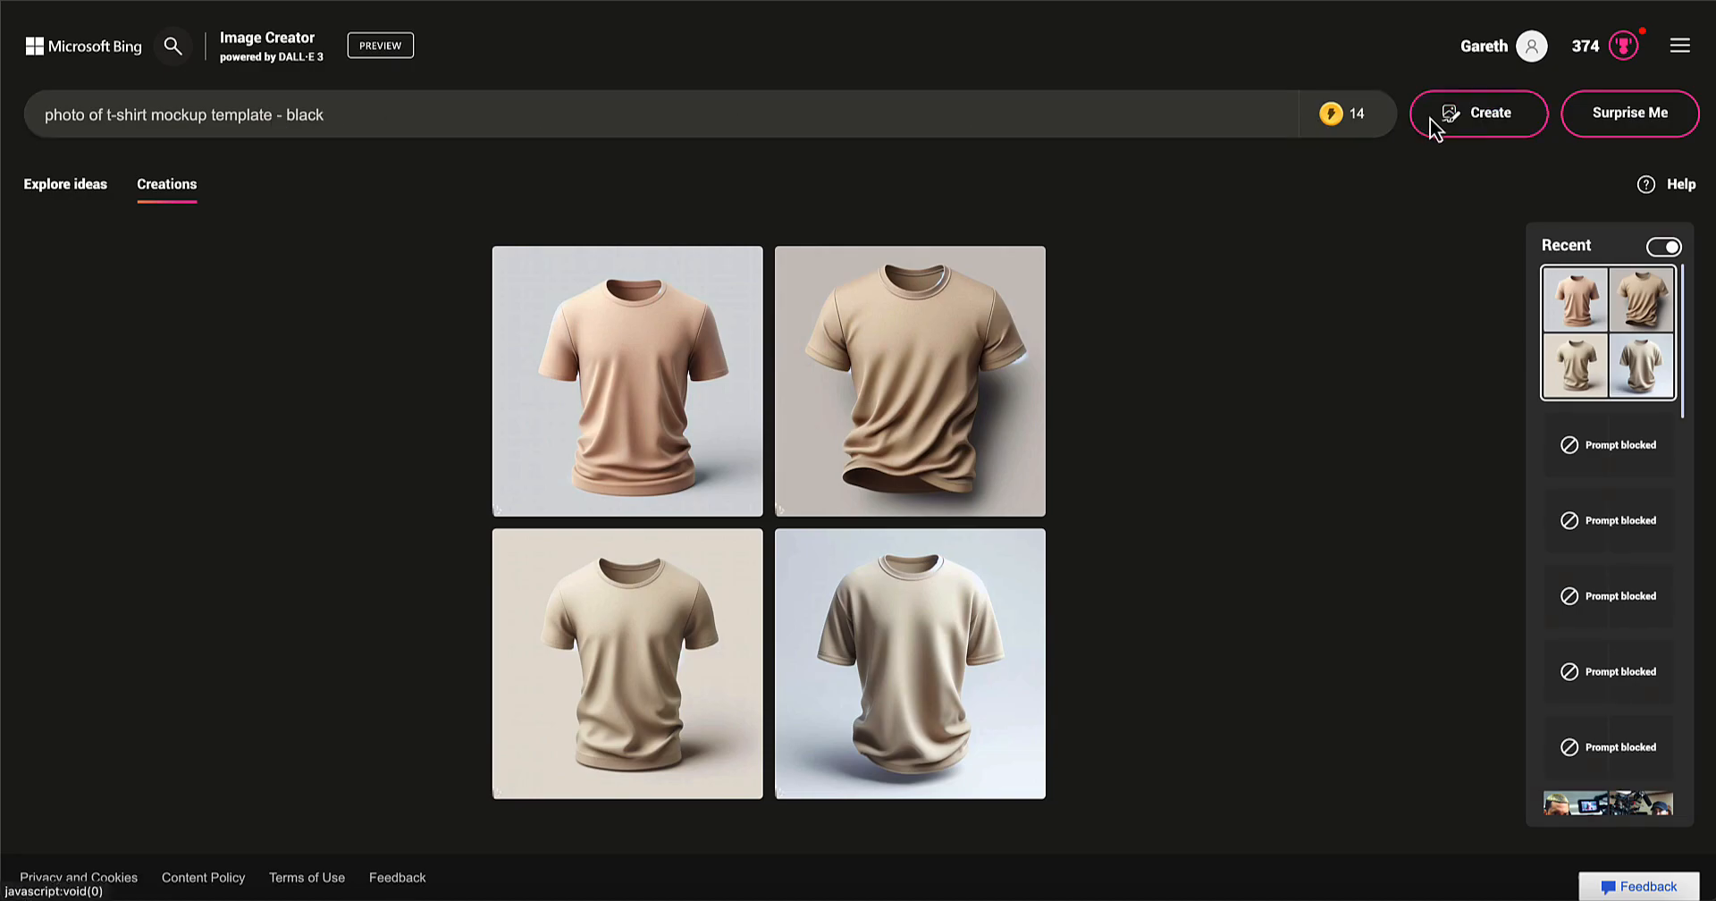
click(1472, 123)
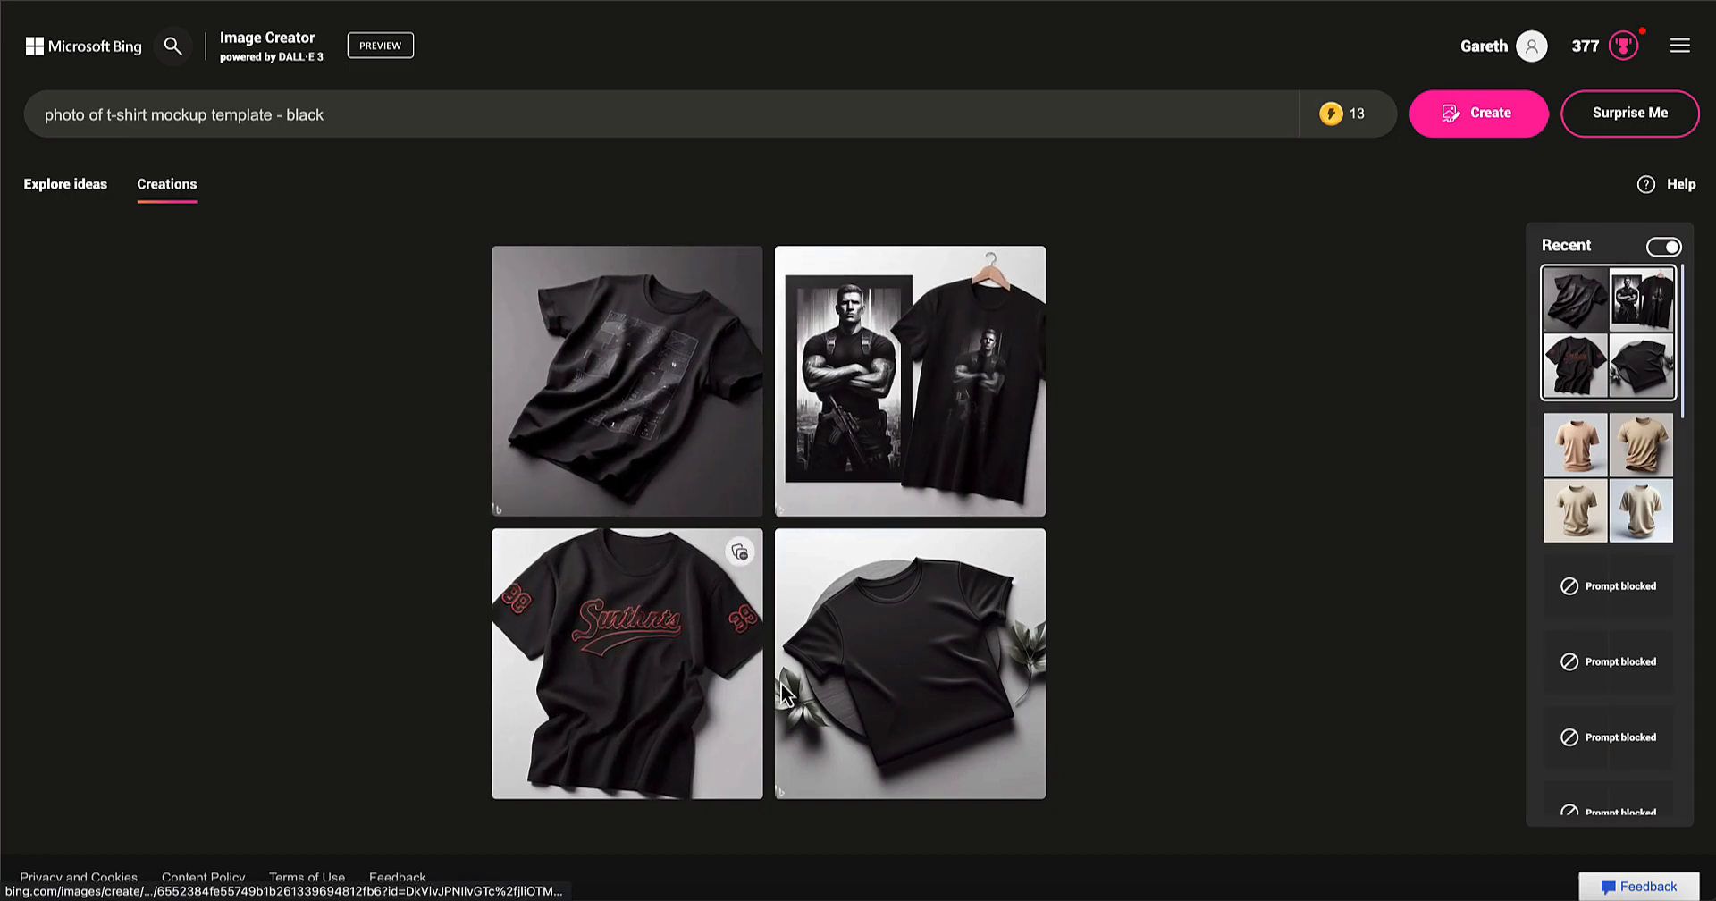
View the plain black T-shirt with leaves and the crumpled printed black T-shirt enlarged, closing each one
click(930, 663)
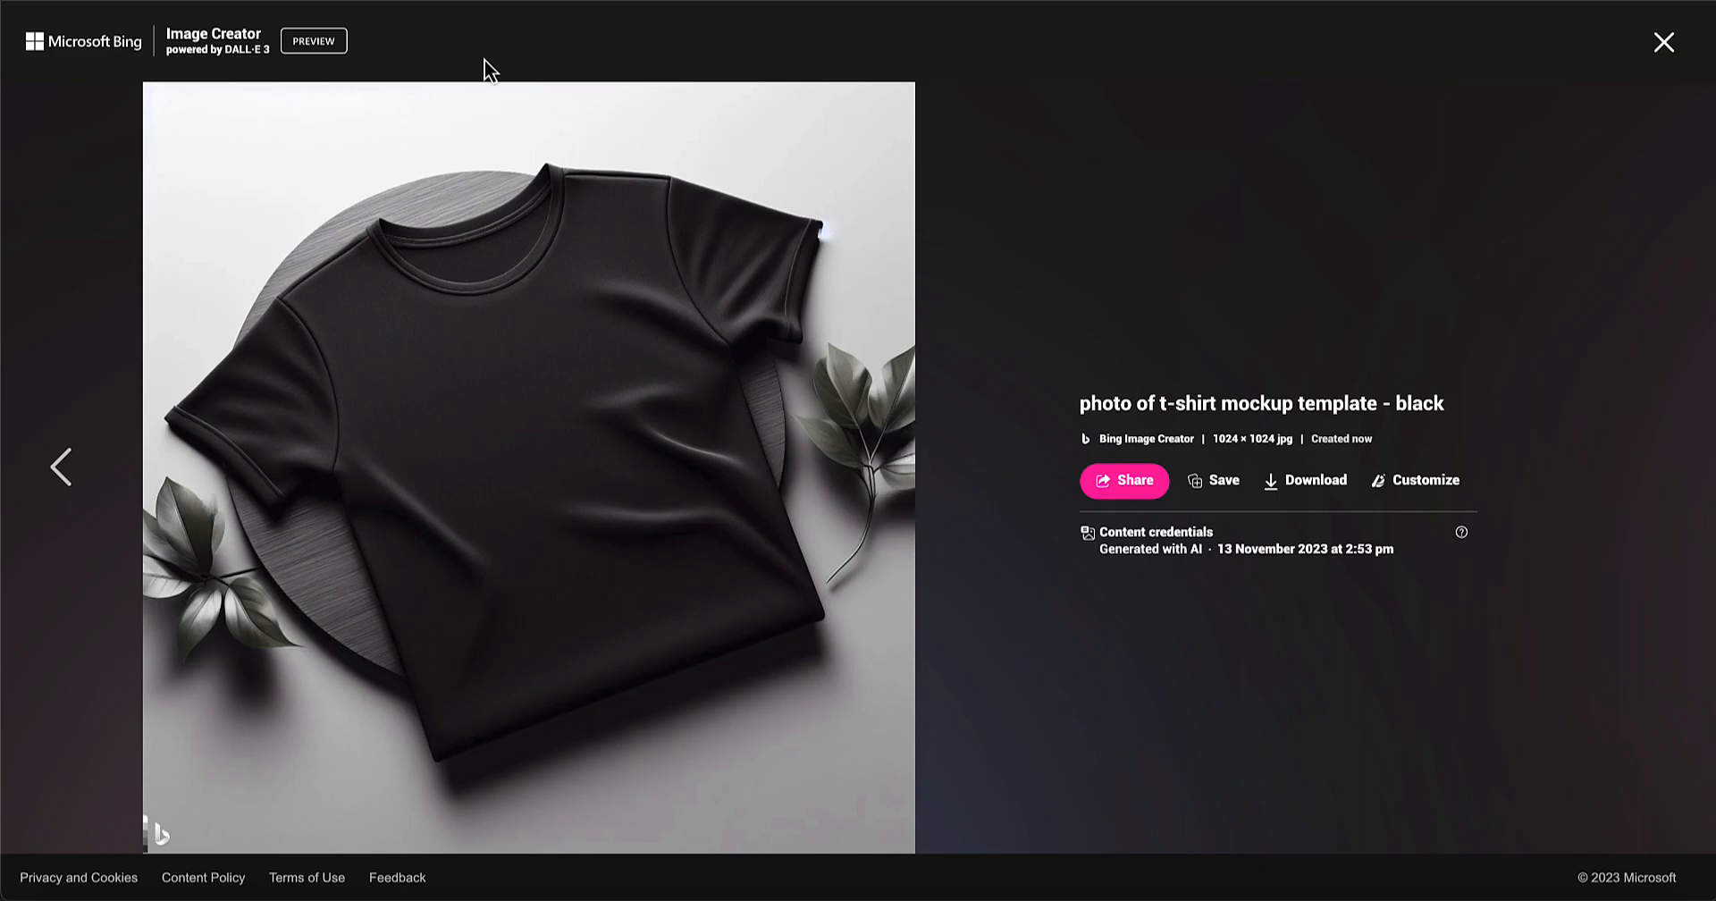
click(1663, 44)
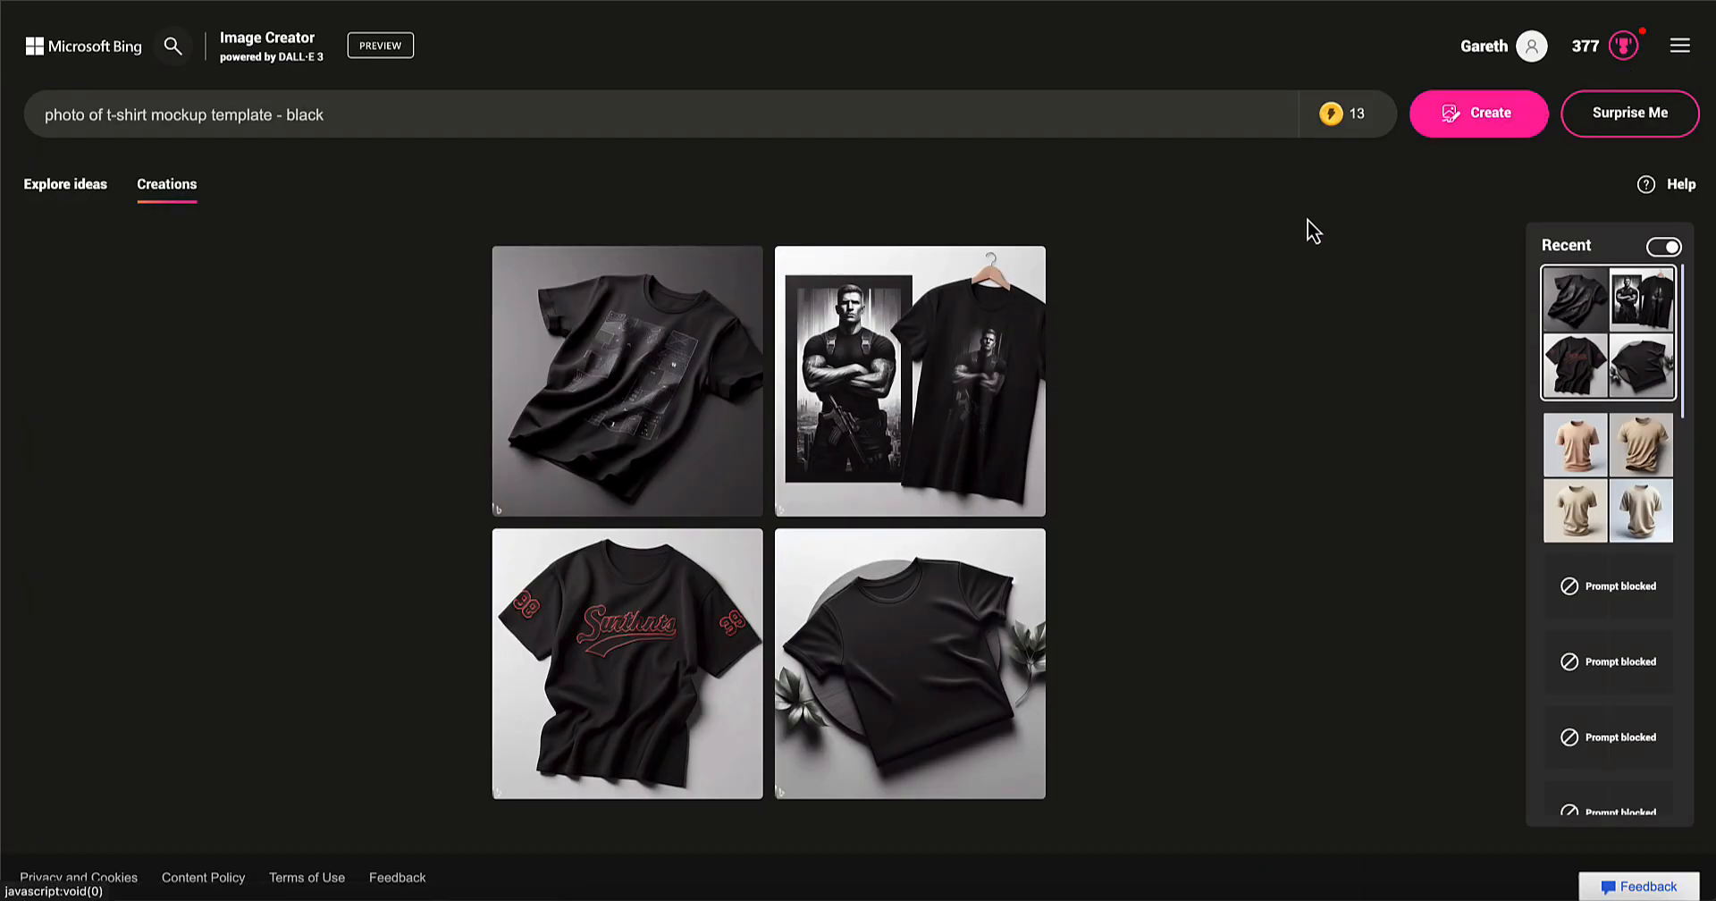
click(663, 356)
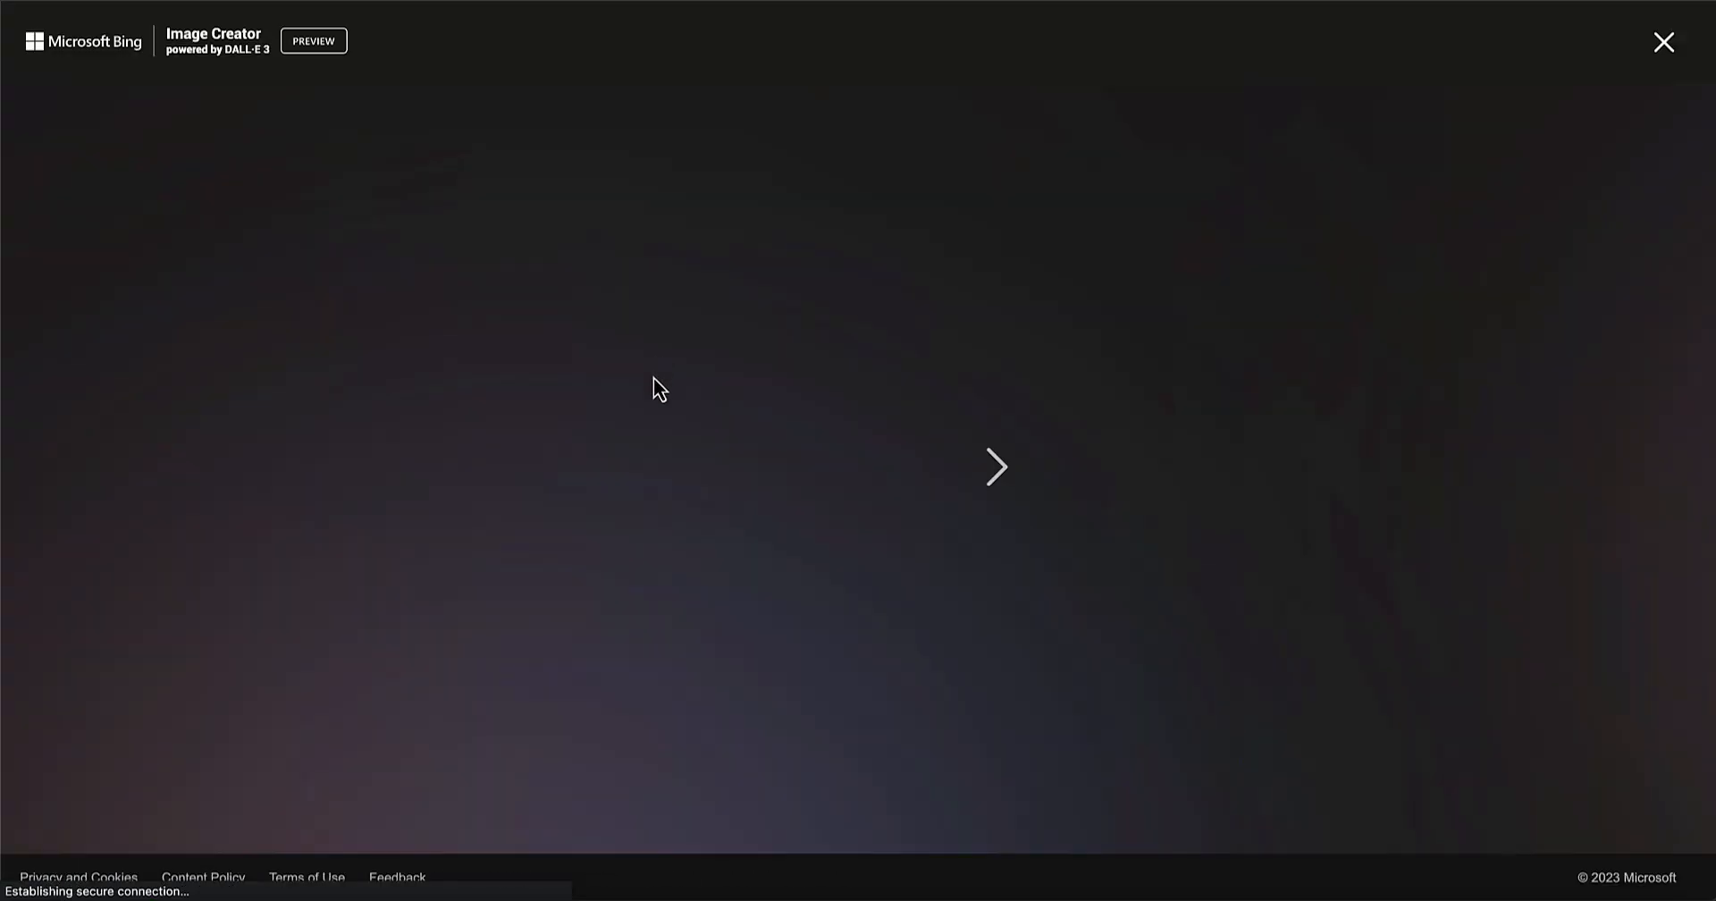
click(1662, 43)
Download the image of the black T-shirt with red outlined lettering and close its enlarged view
click(661, 667)
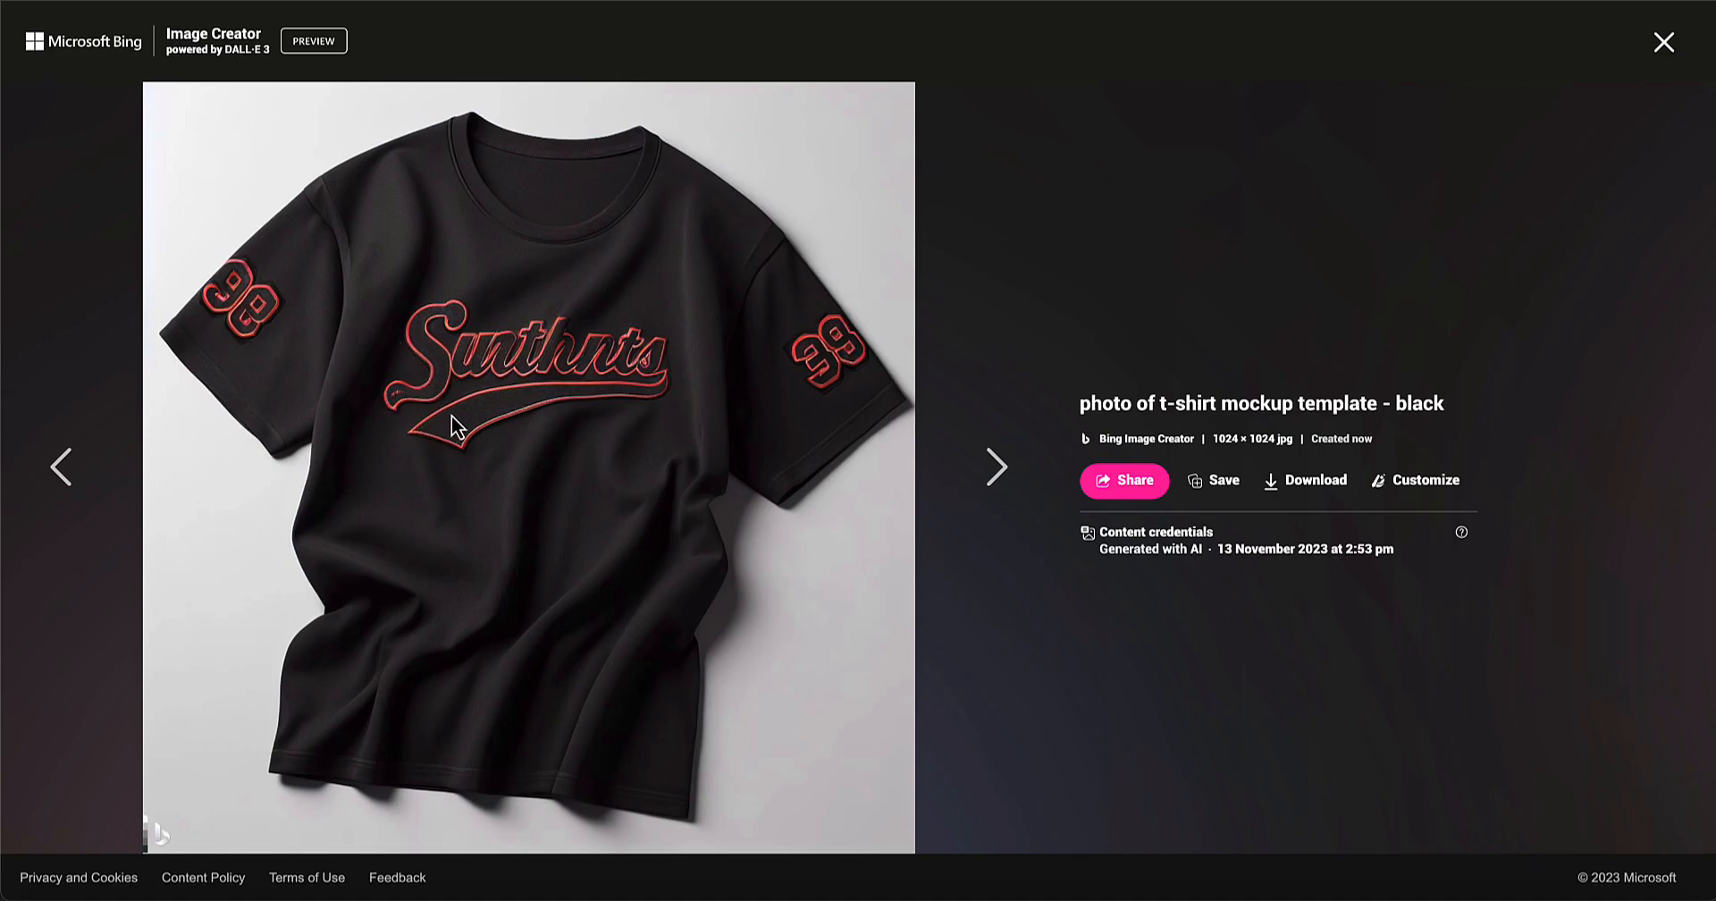
click(1302, 487)
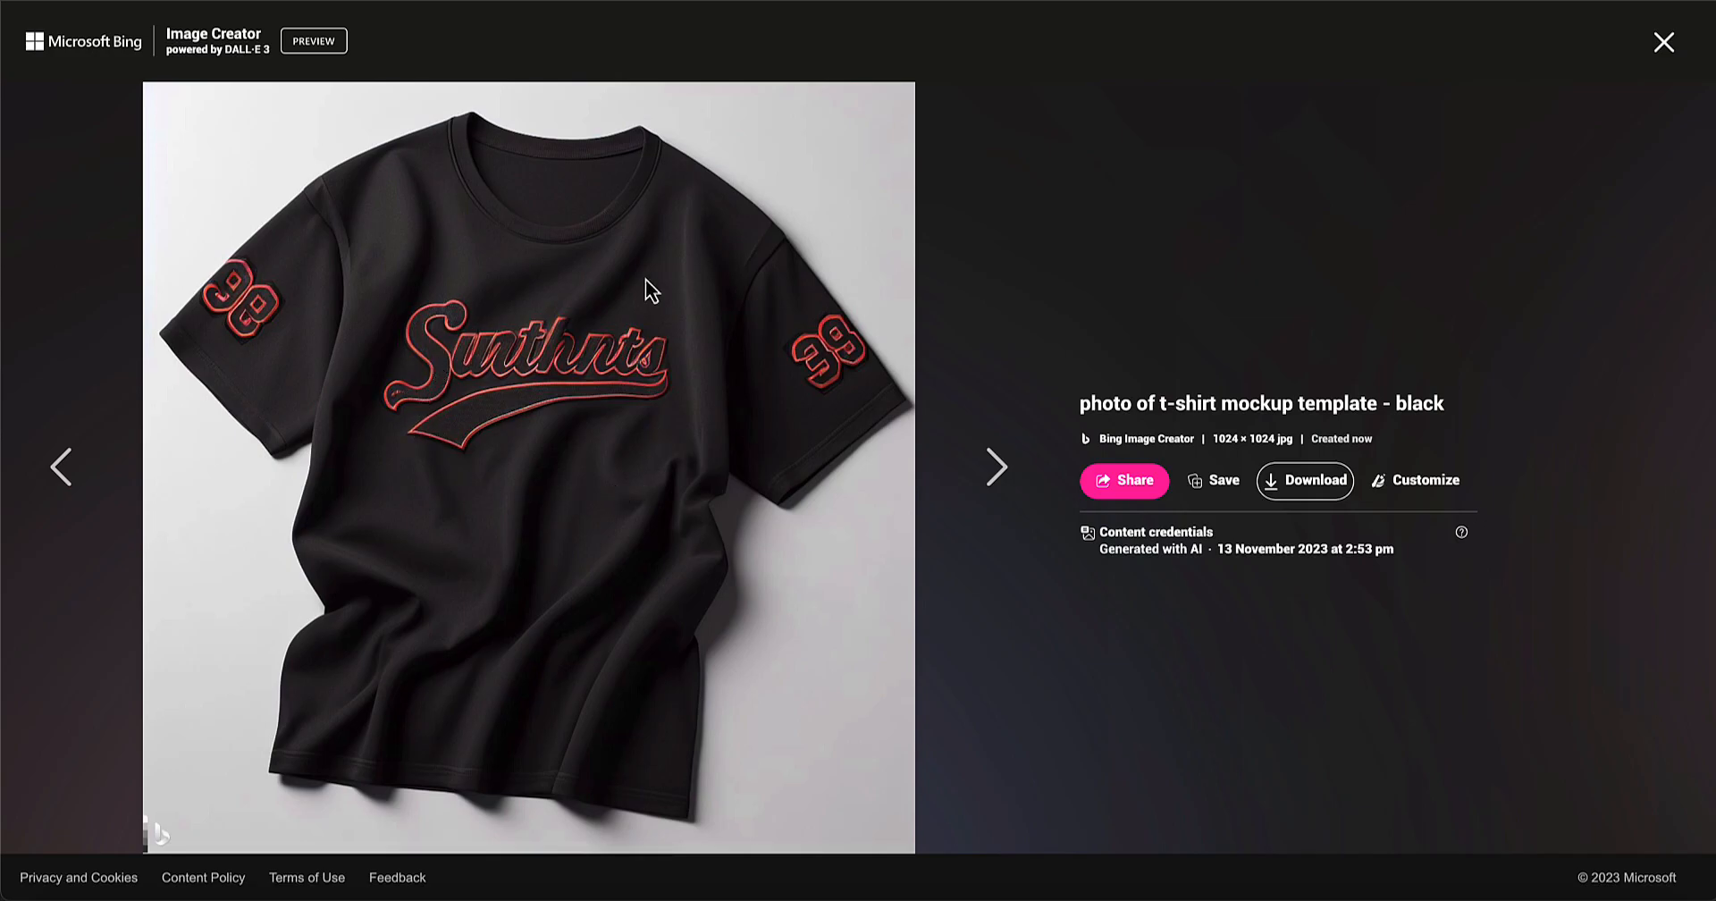
click(1663, 45)
Change the prompt to "photo of a plain t-shirt, invisible mannequin" and generate new images
click(316, 128)
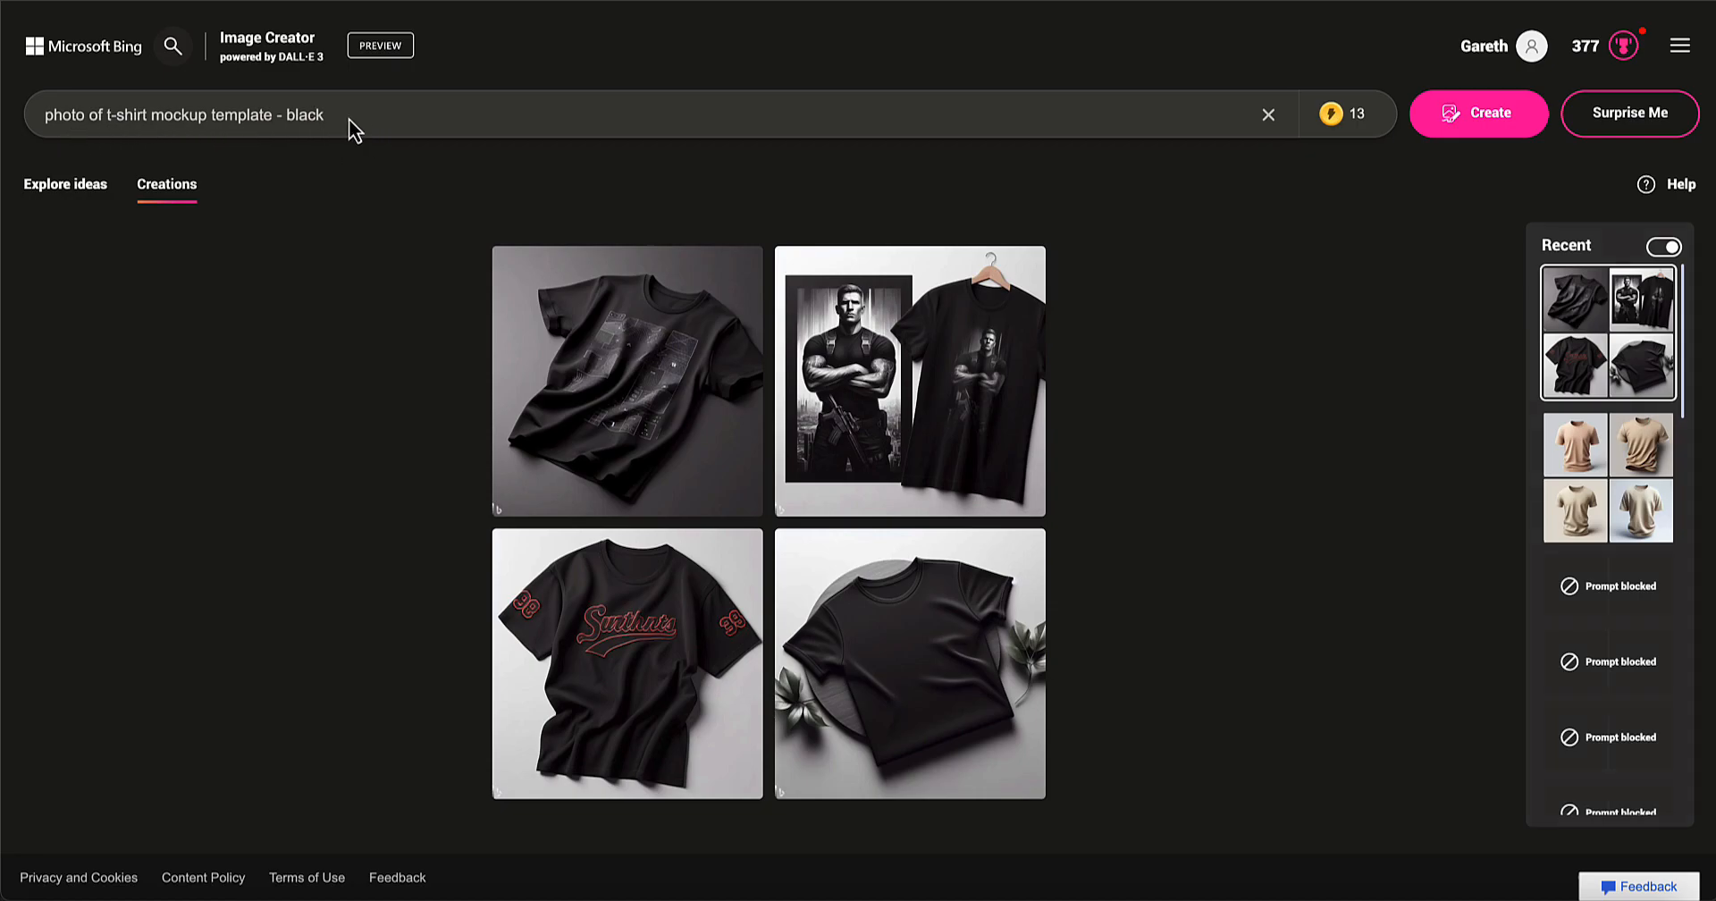
drag(361, 118, 180, 121)
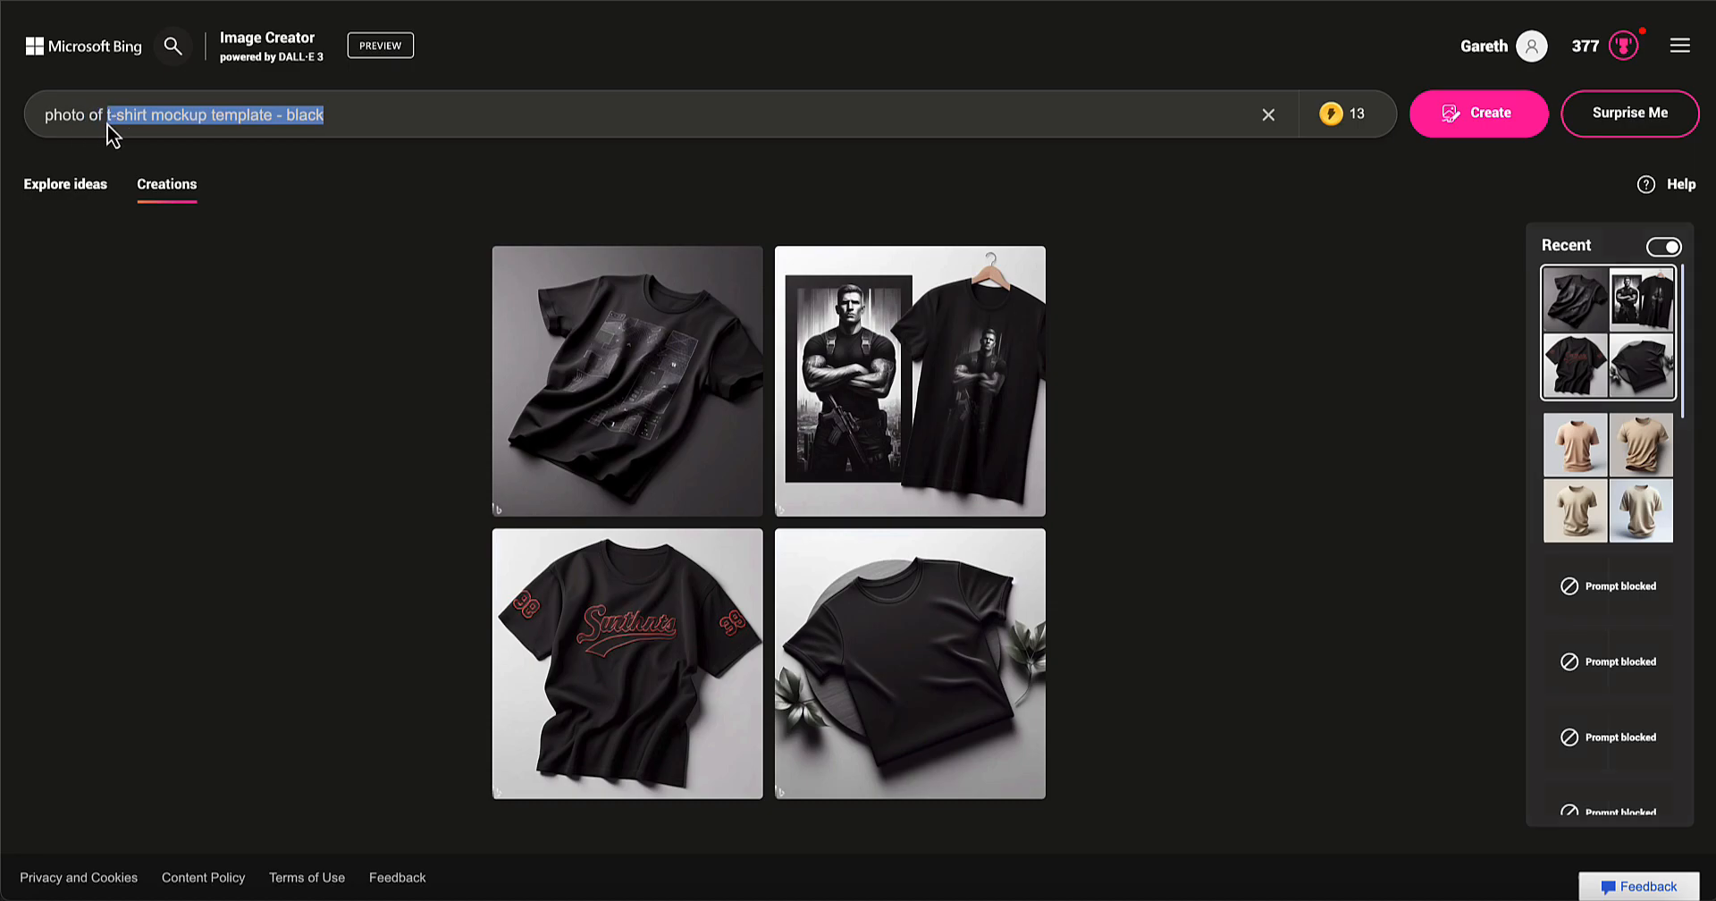
text(a plain t-shirt)
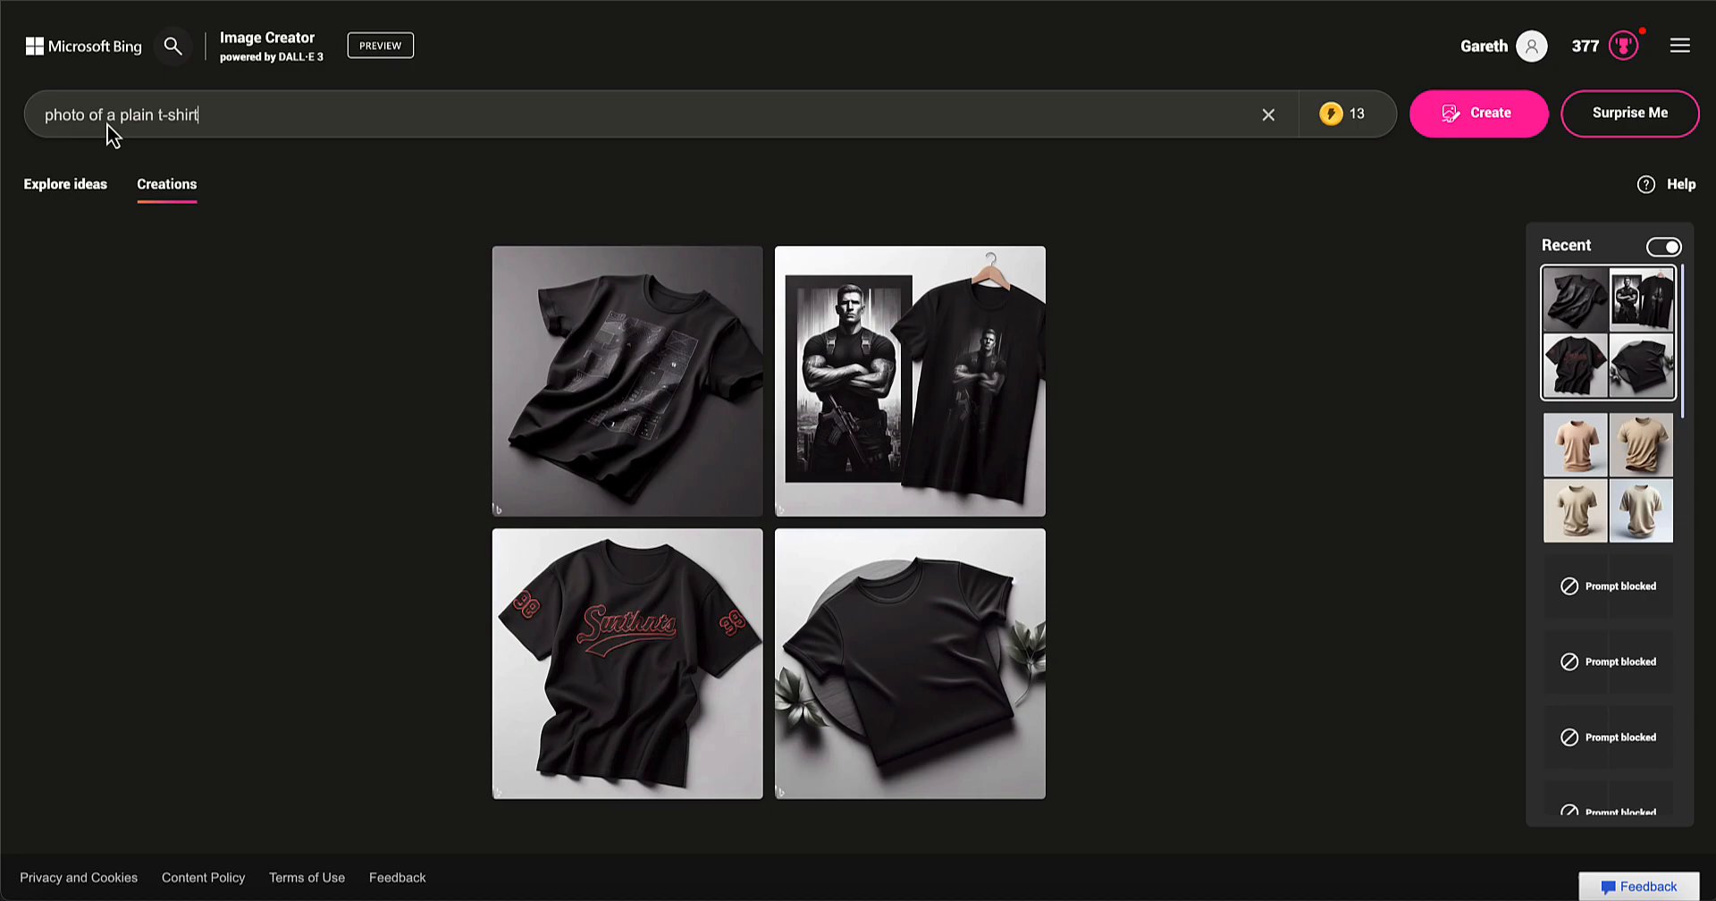
text( , invisible mannquin)
key(Left)
key(Left)
key(Left)
key(Left)
text(e)
key(Return)
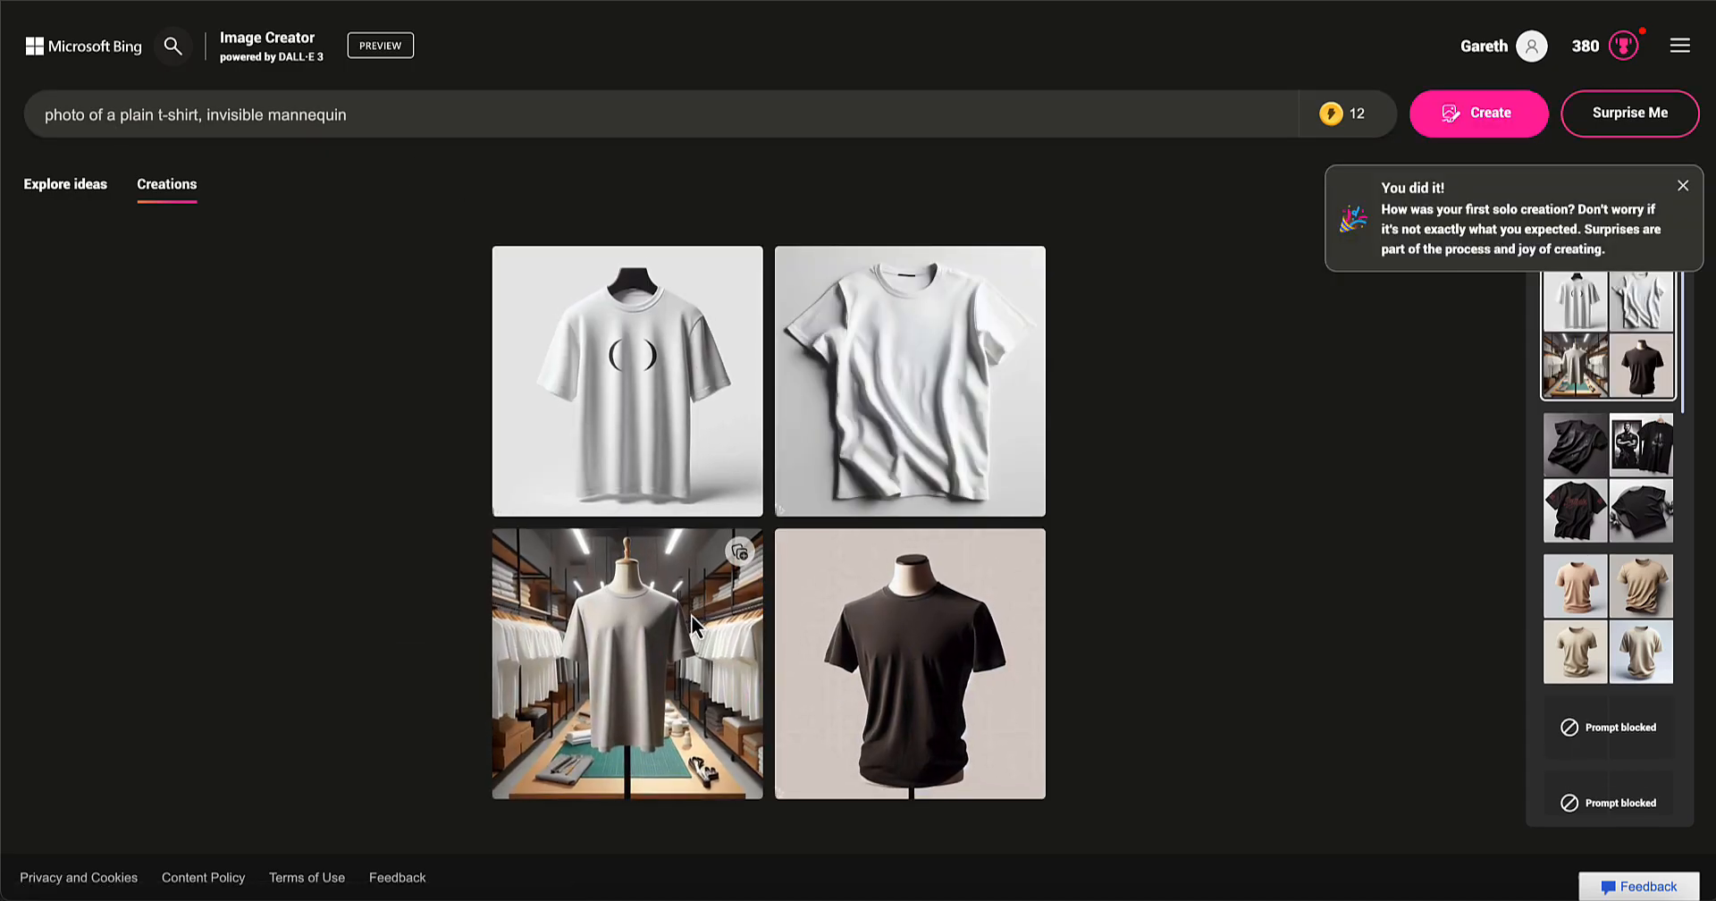
View the black T-shirt on a mannequin, the grey one in the shop and the plain white one enlarged
click(913, 672)
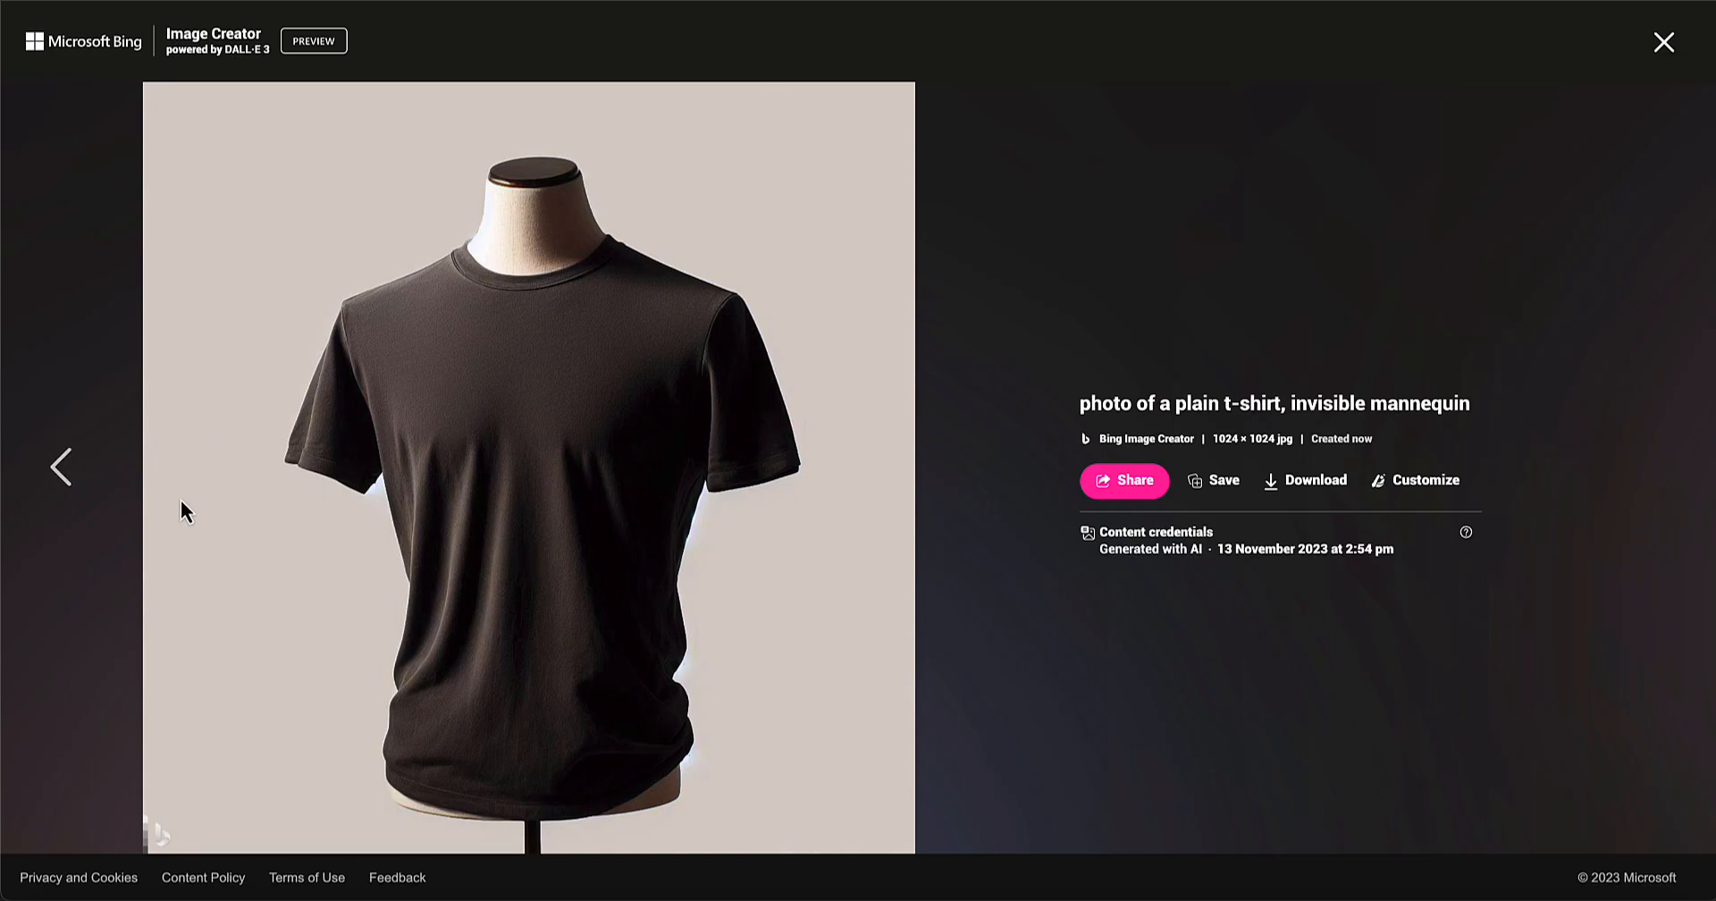
click(73, 470)
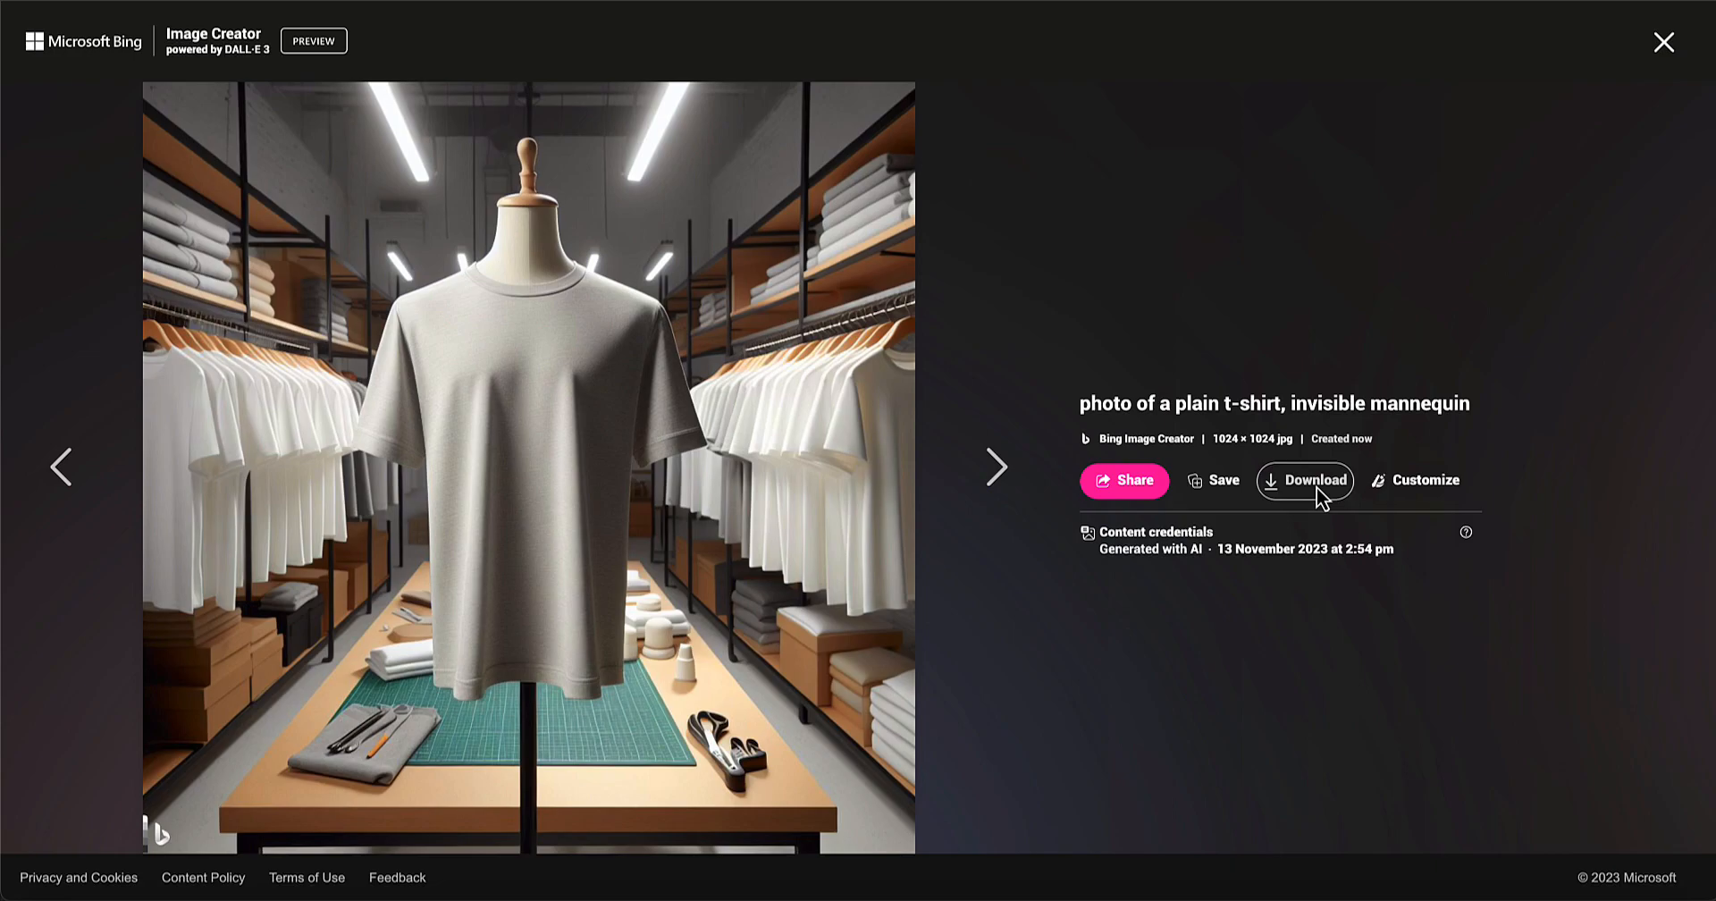
click(1663, 43)
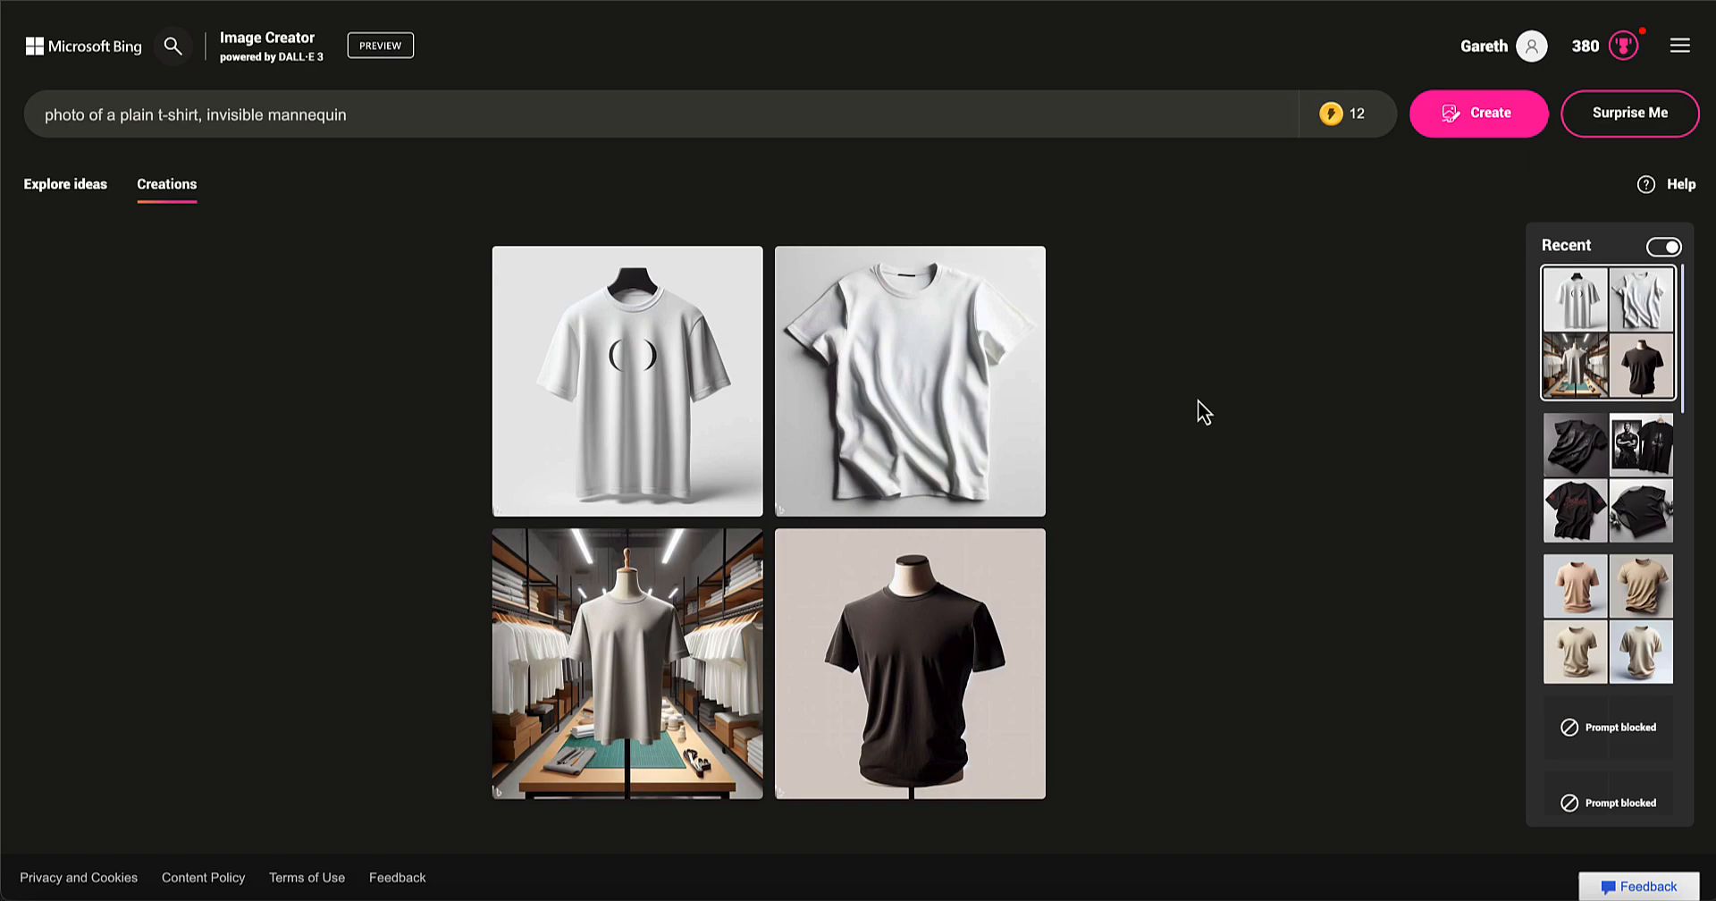
click(918, 393)
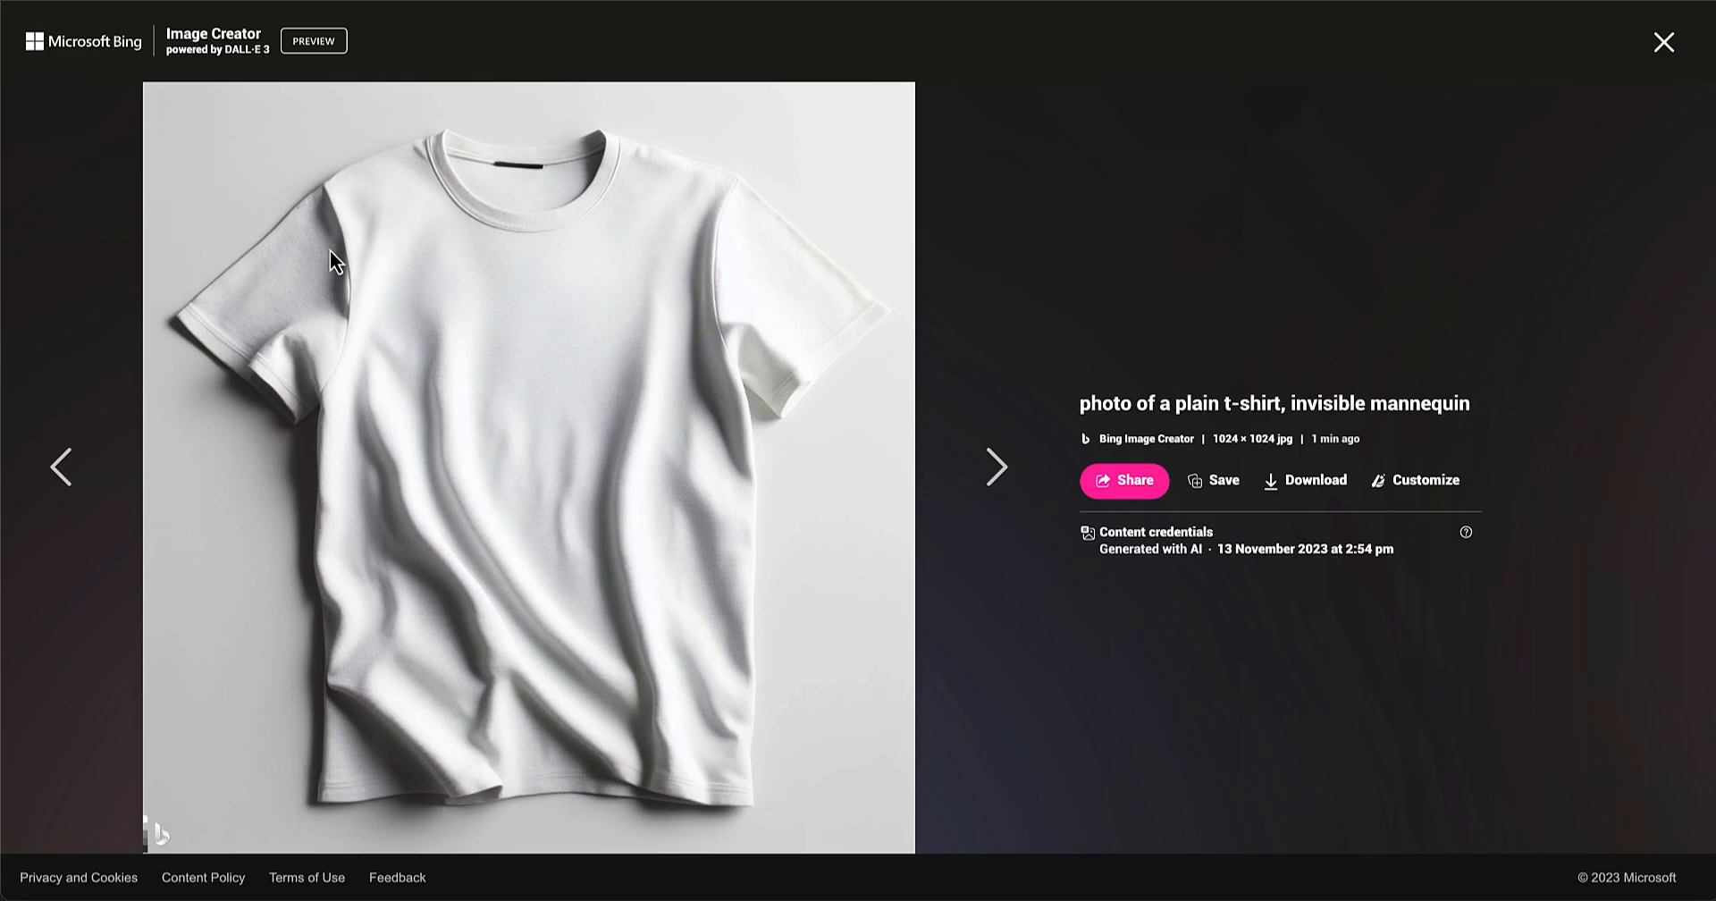
click(1664, 44)
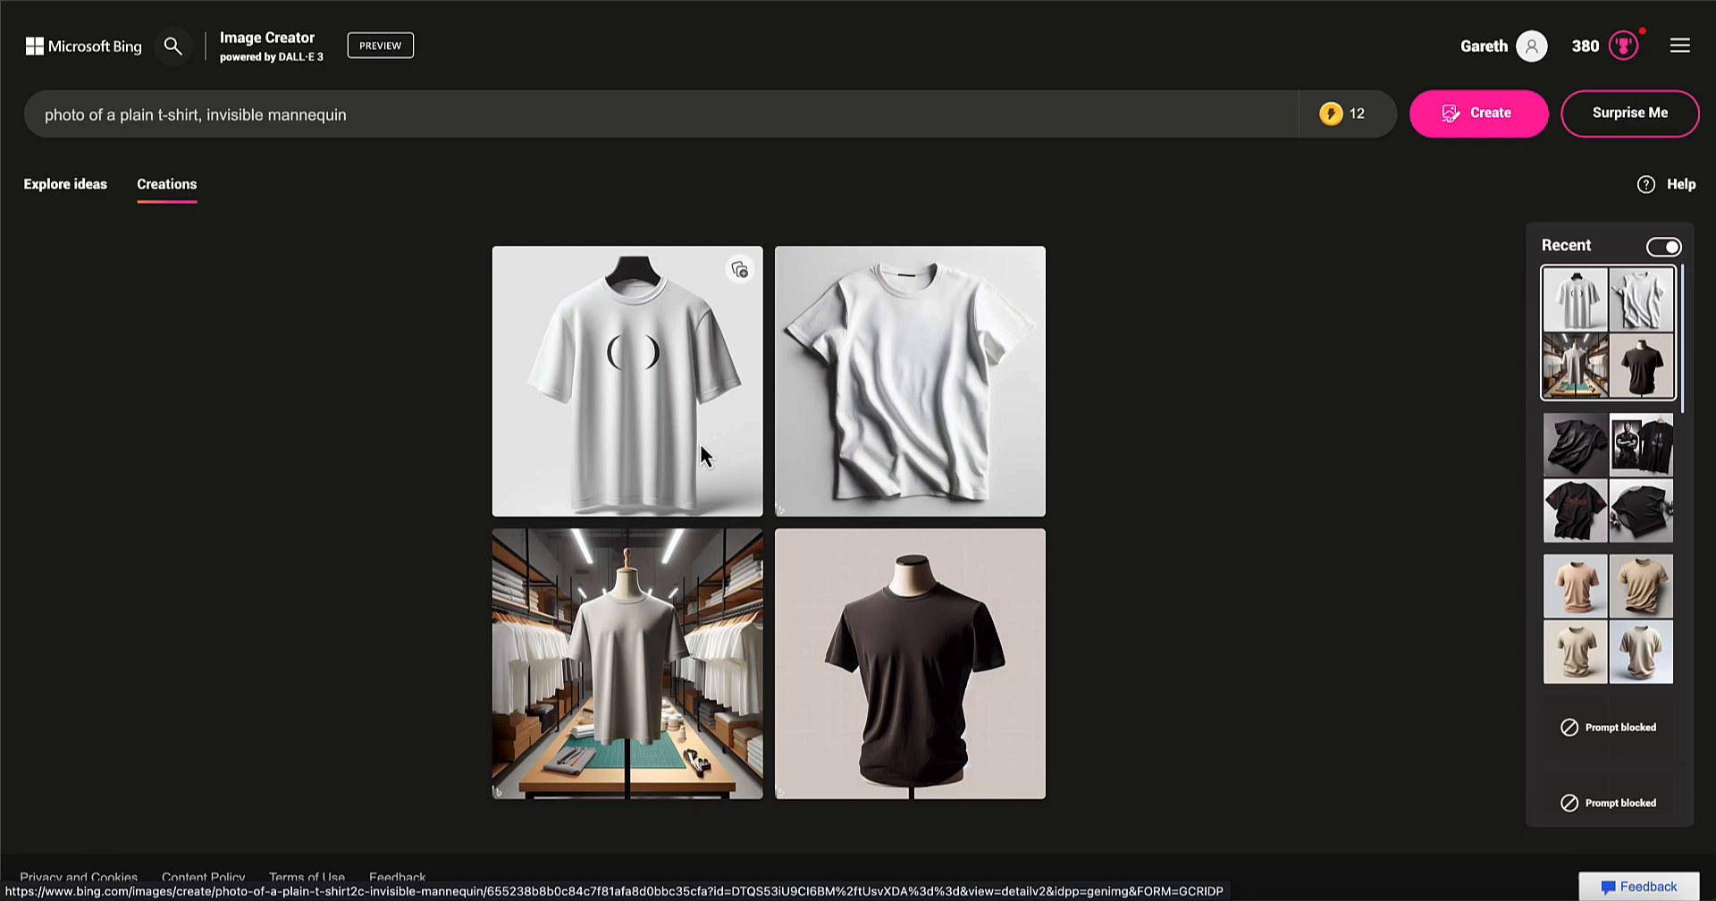
Change the prompt to "photo of a 30 year old man wearing a plain white t-shirt, studio background" and generate new images
click(309, 118)
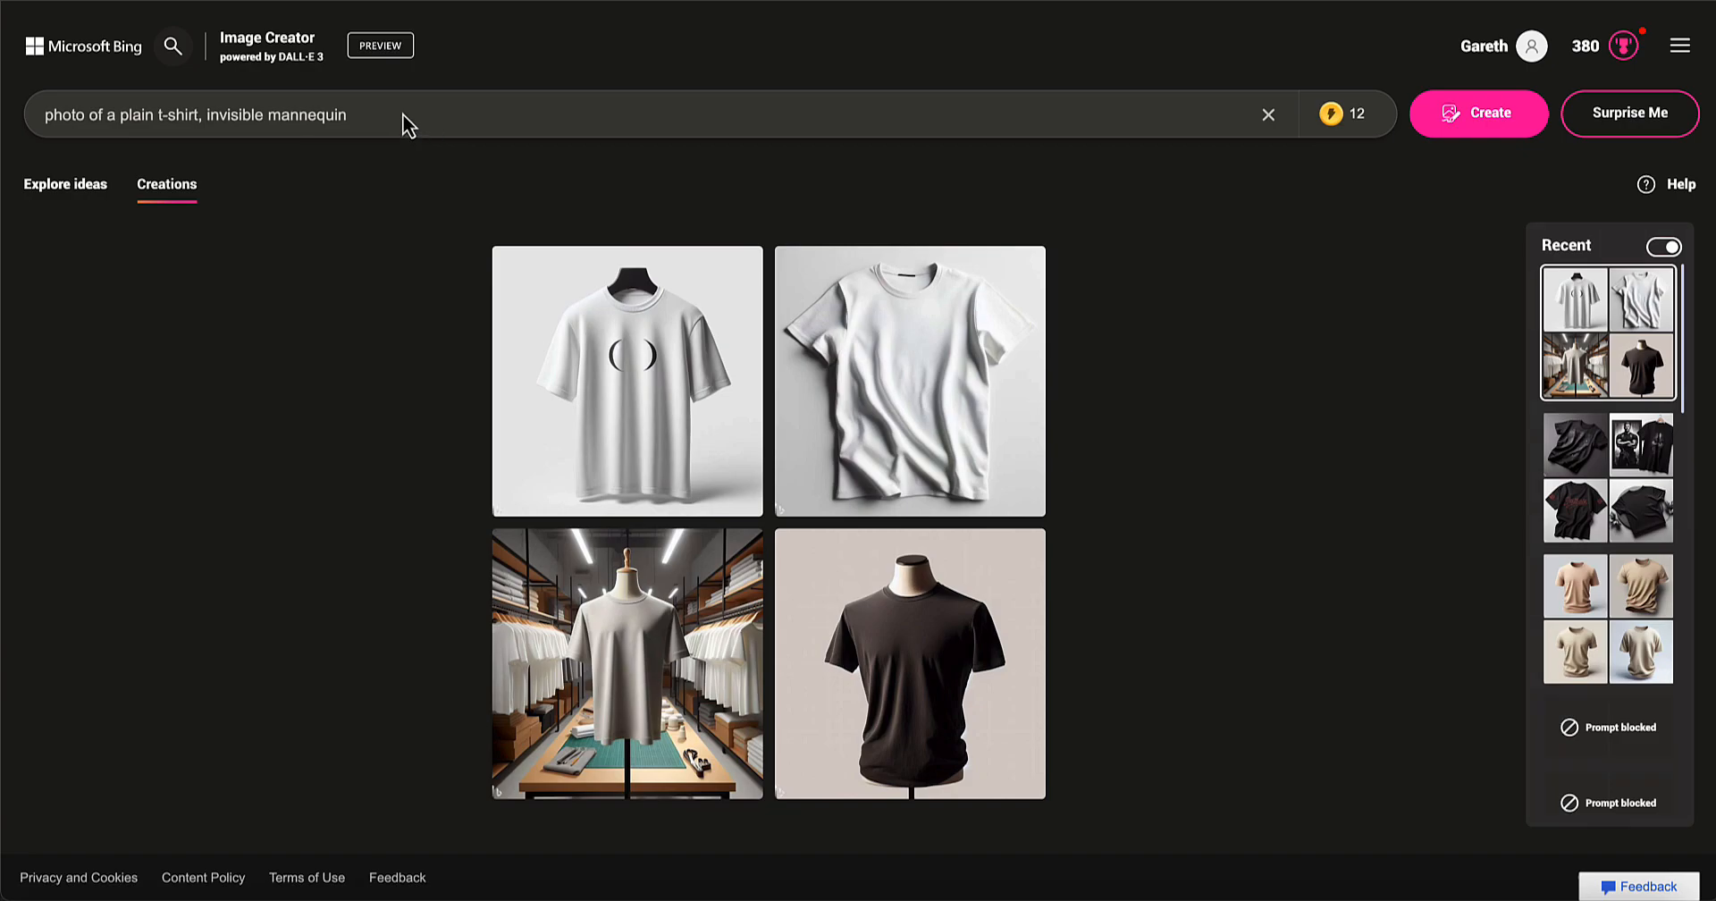
double_click(276, 121)
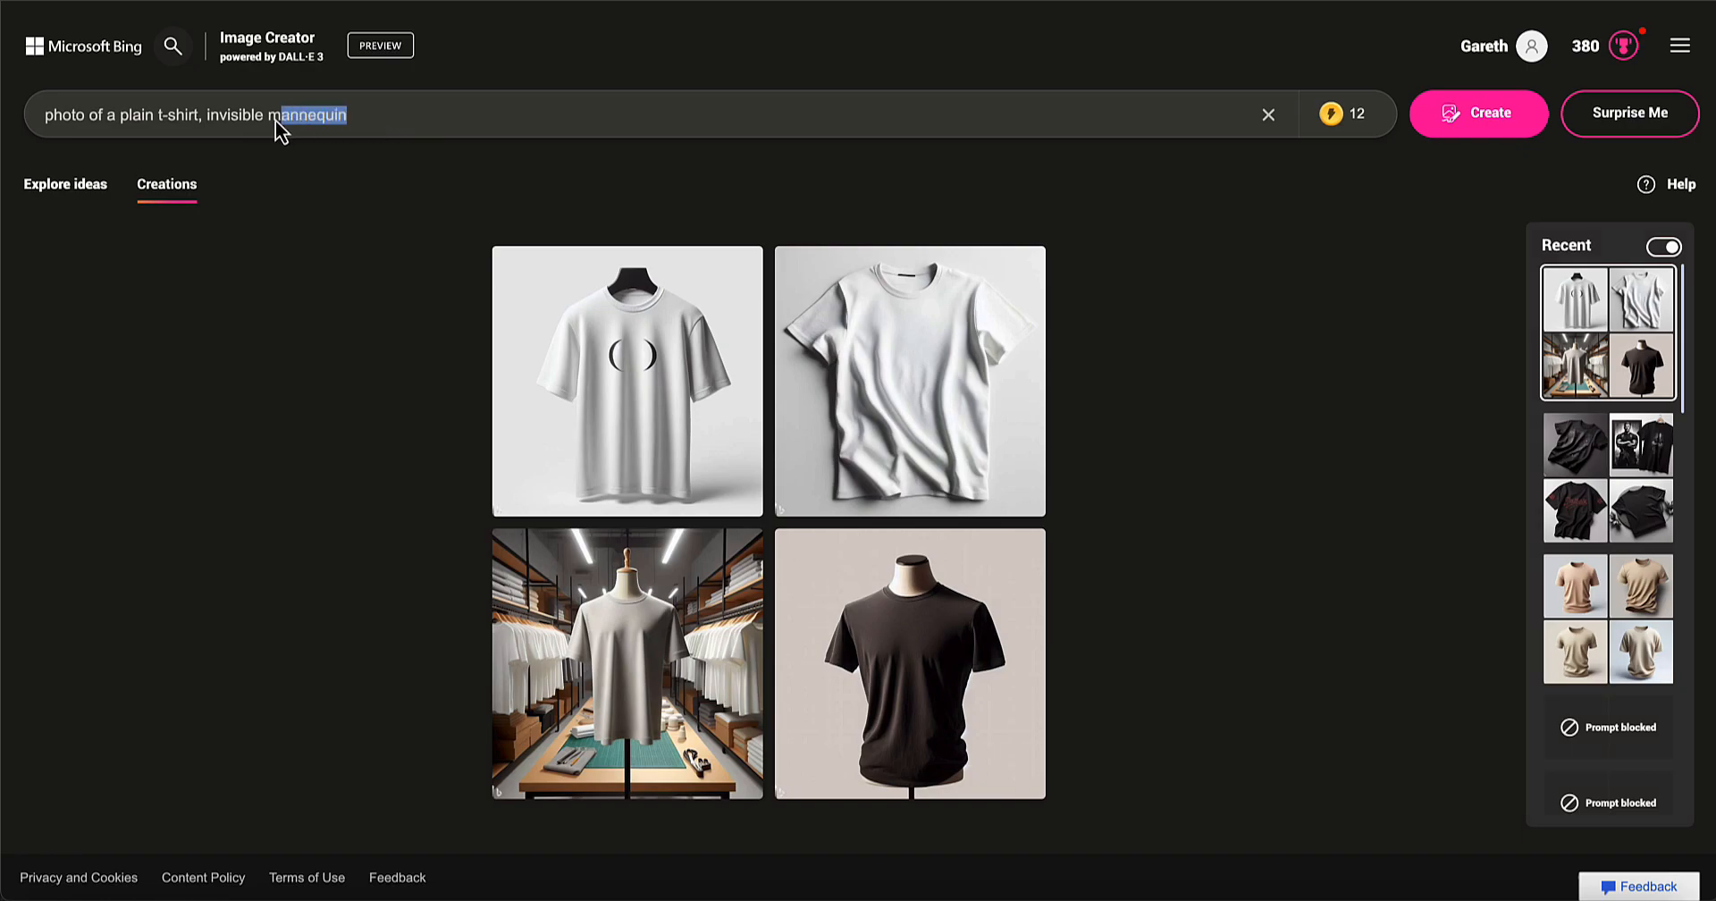
click(393, 120)
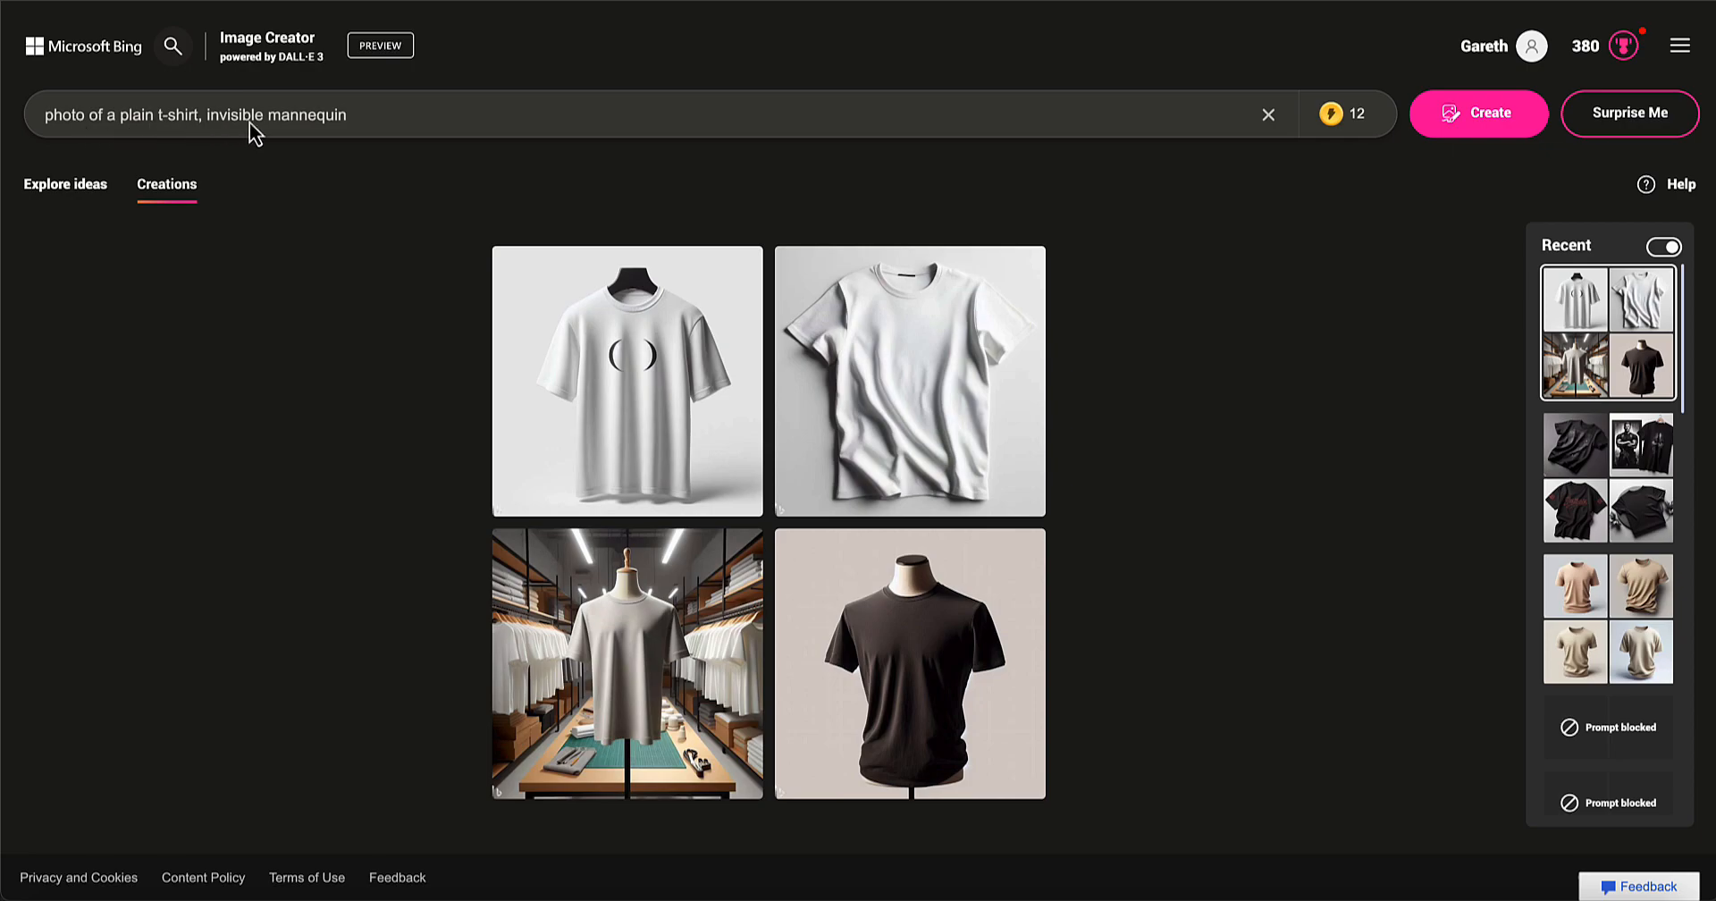
drag(378, 119, 241, 123)
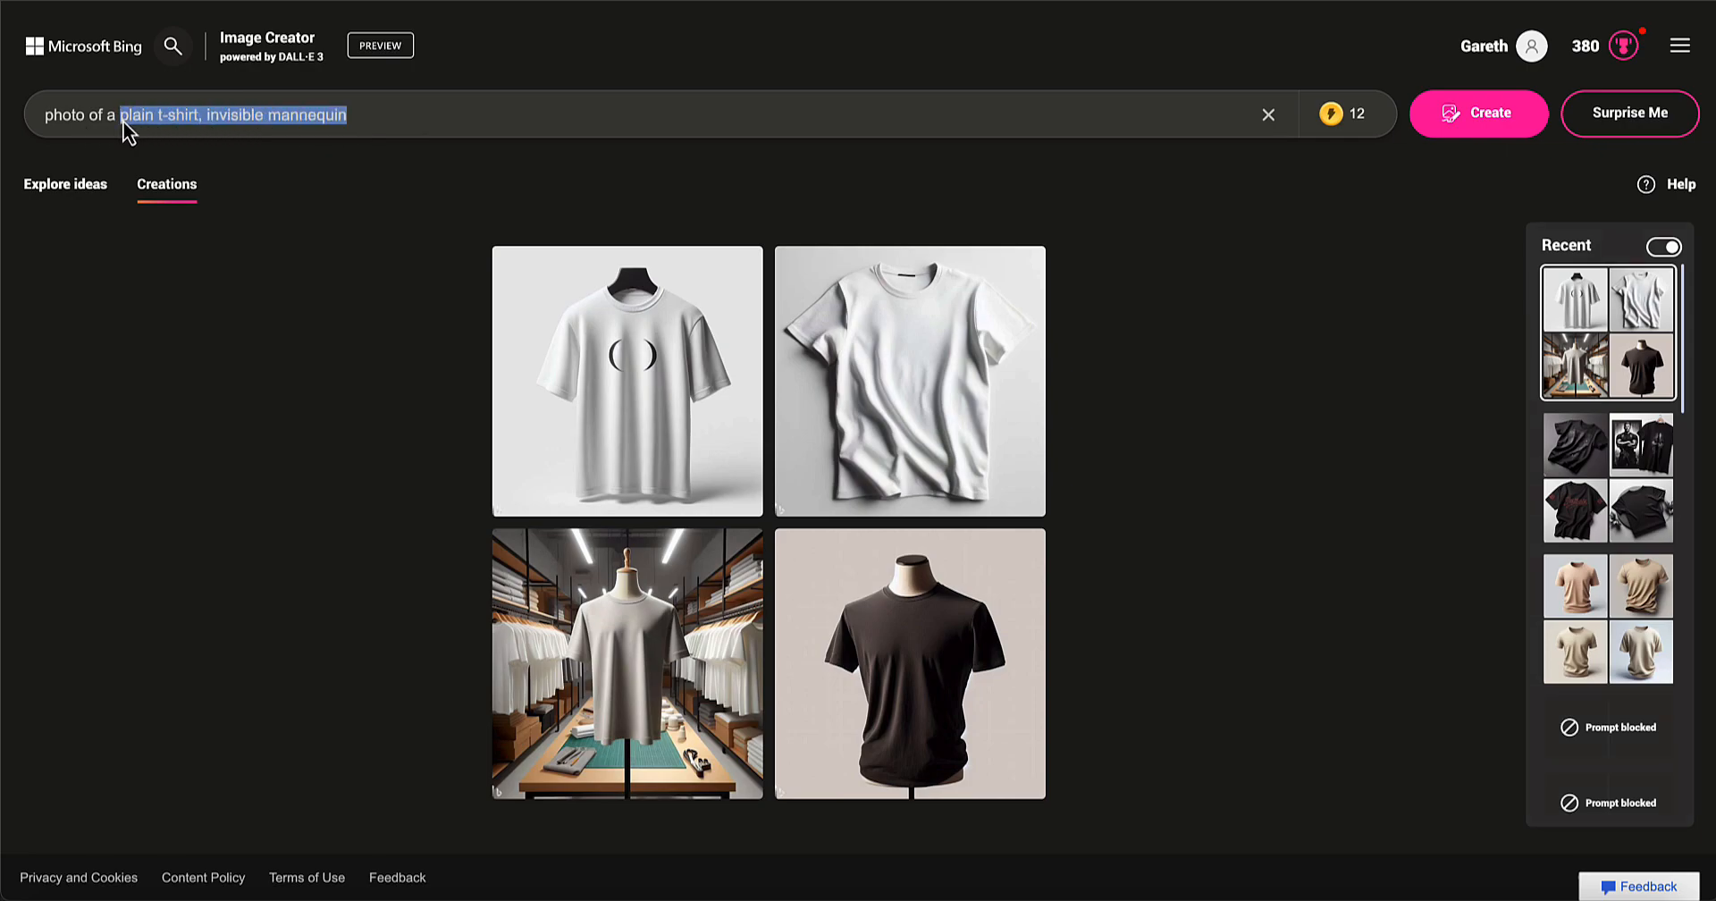
text(man wearing )
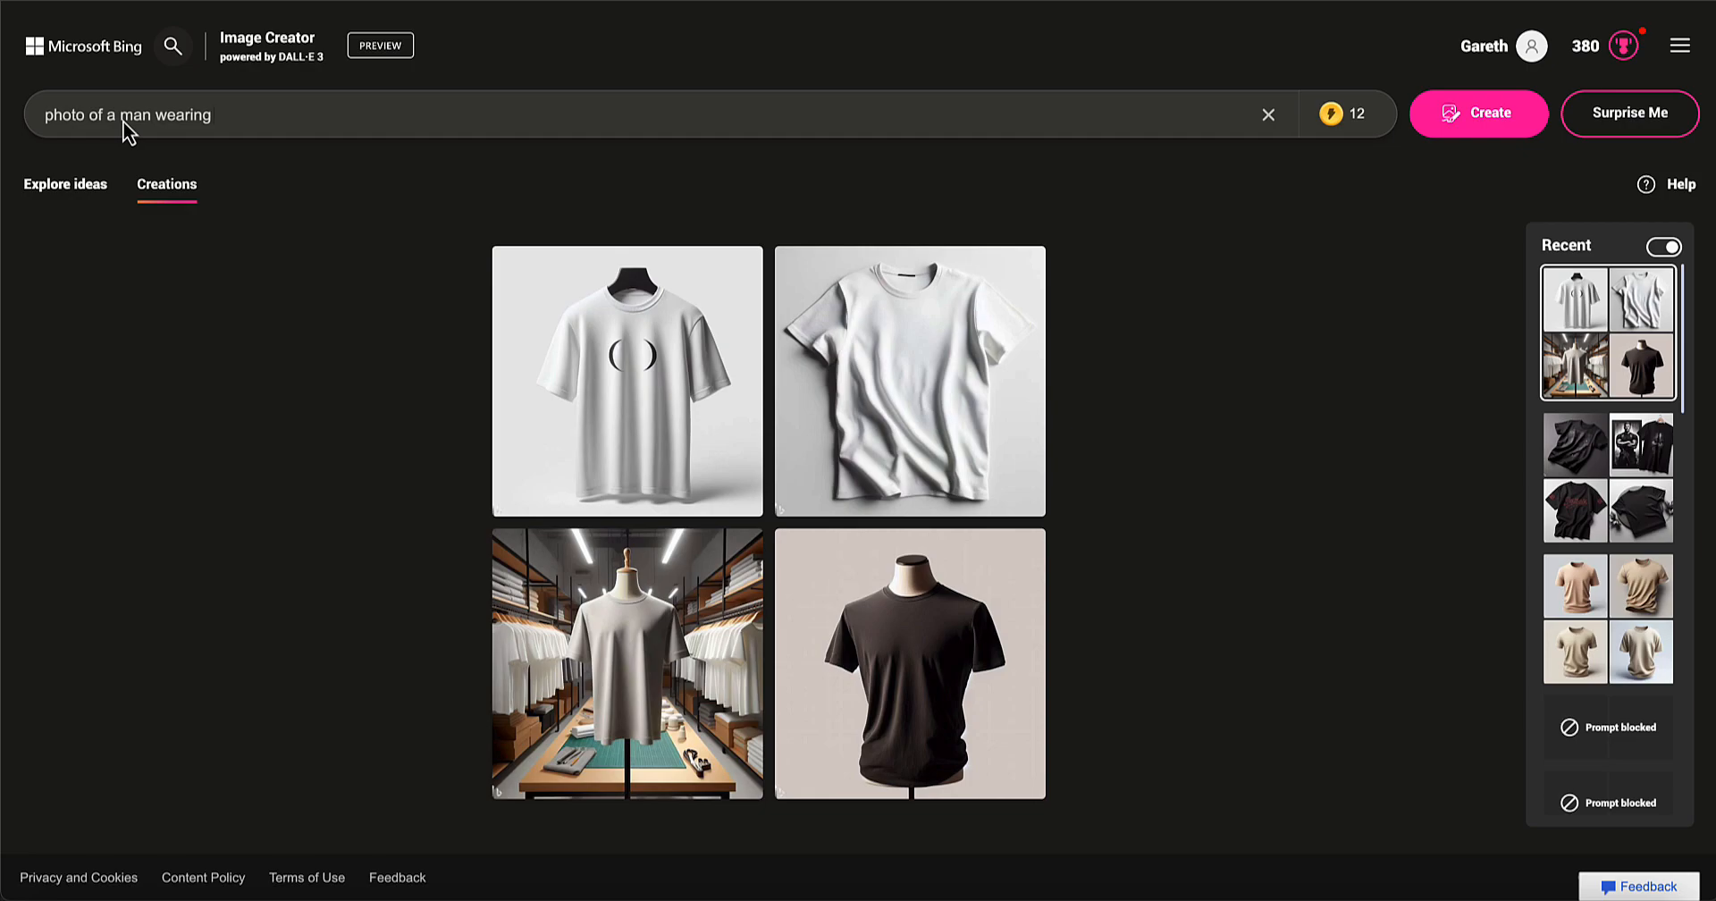
text(a plain white t-shirt, studio ba)
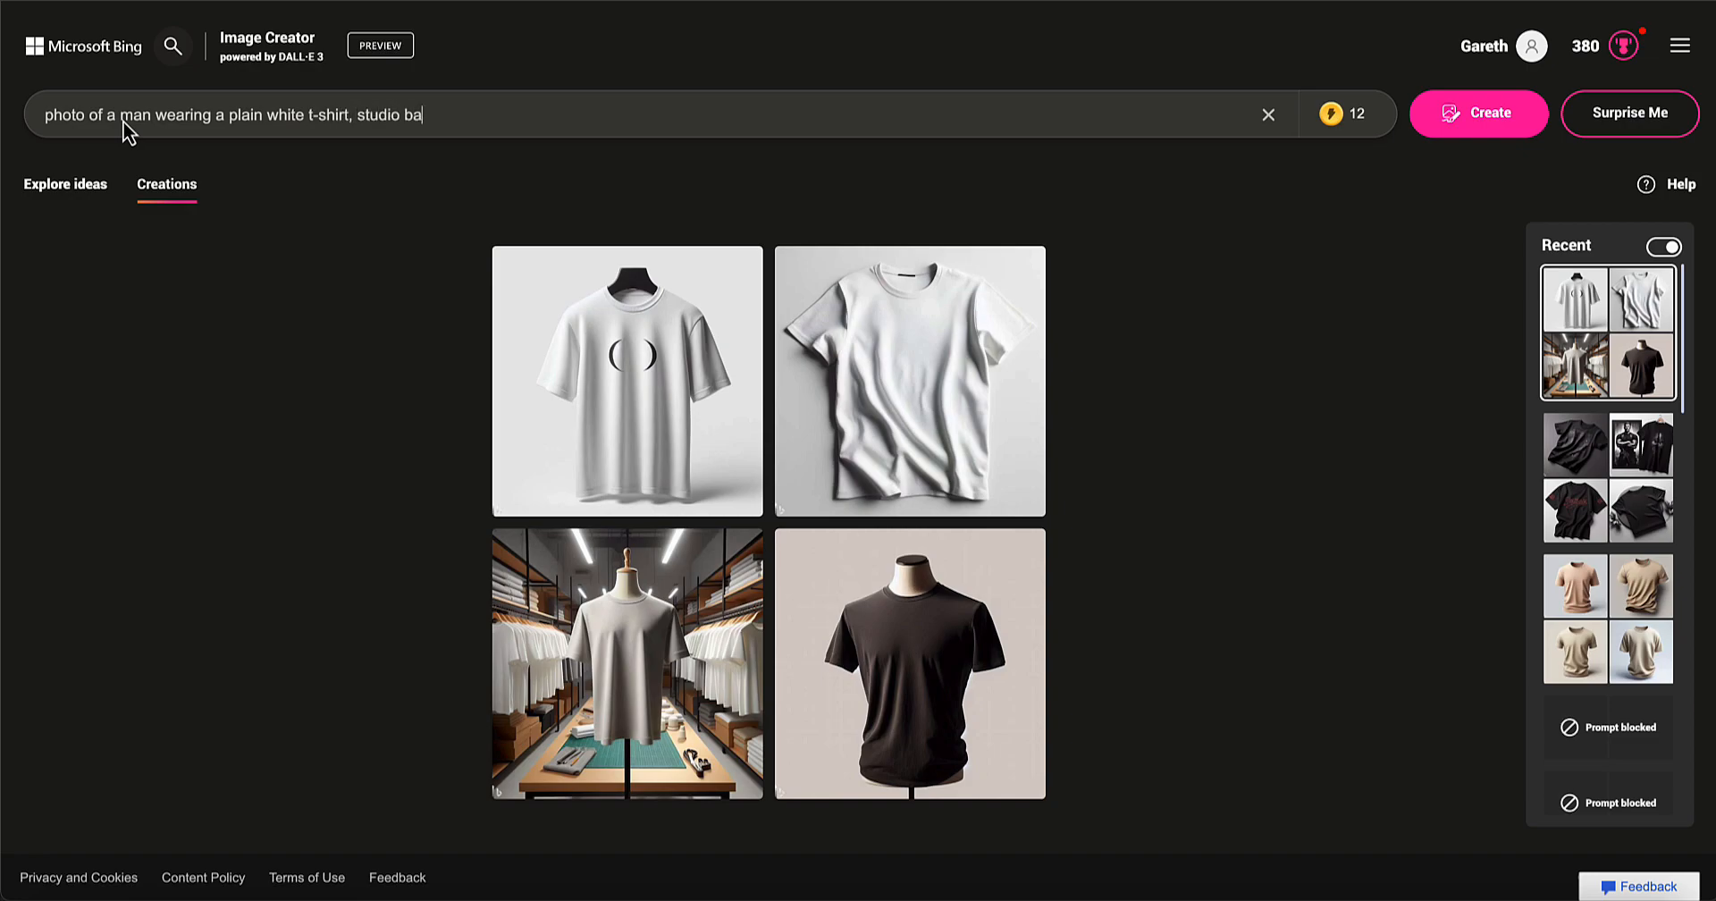
text(ckground)
click(123, 120)
text(30 )
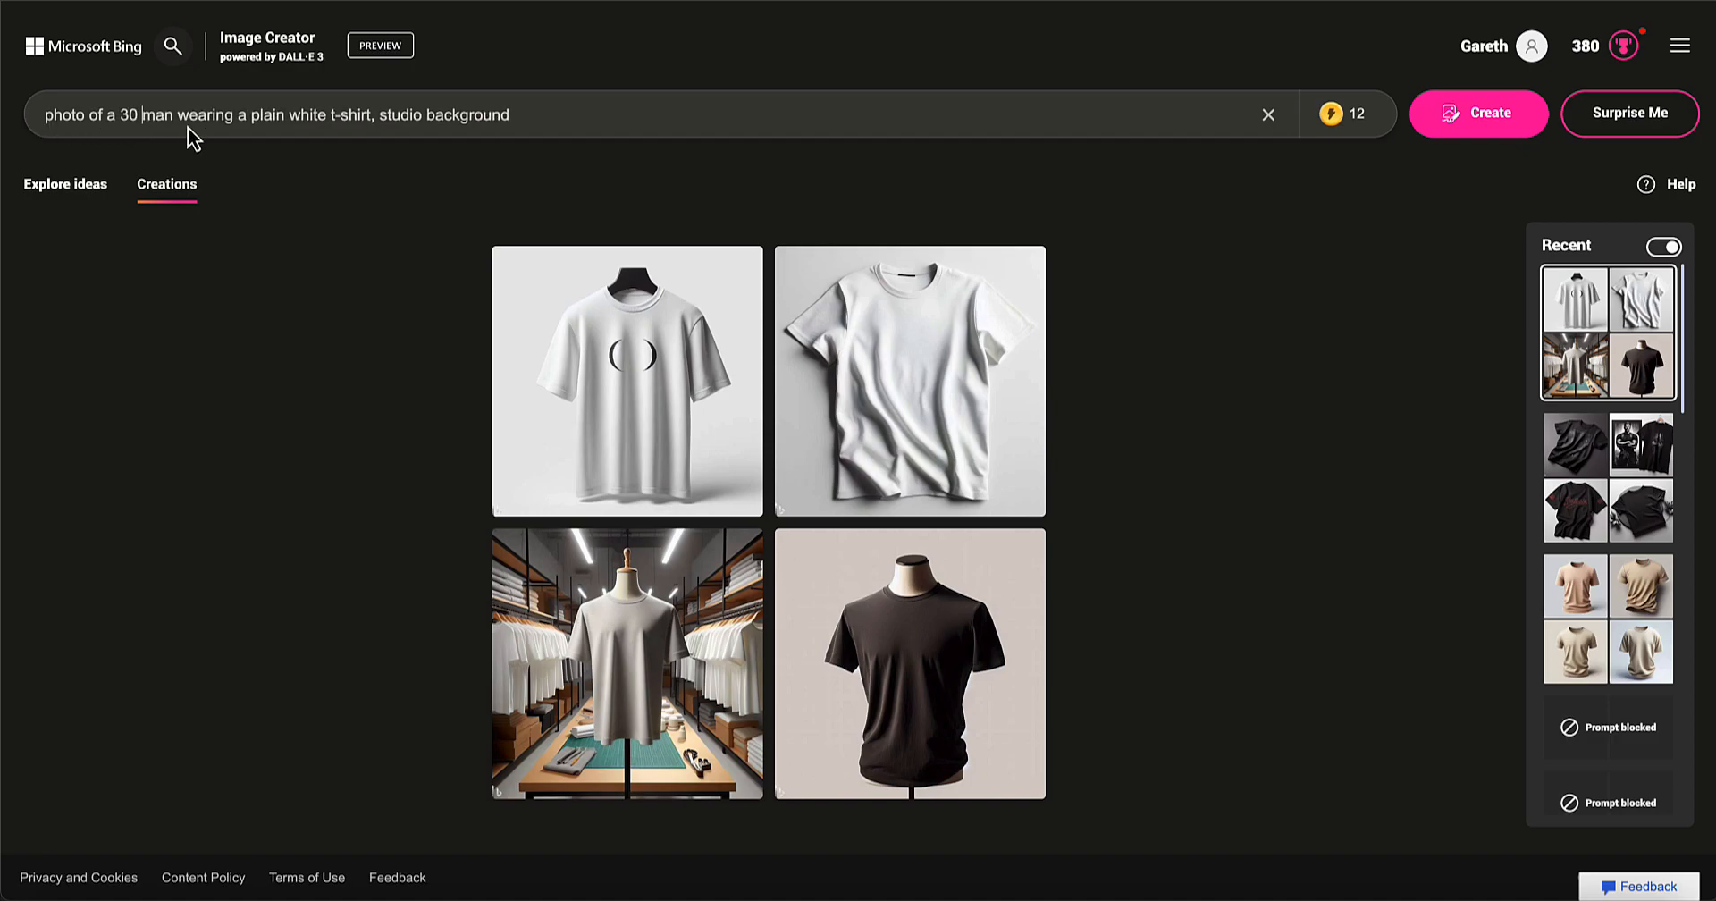
text(year old)
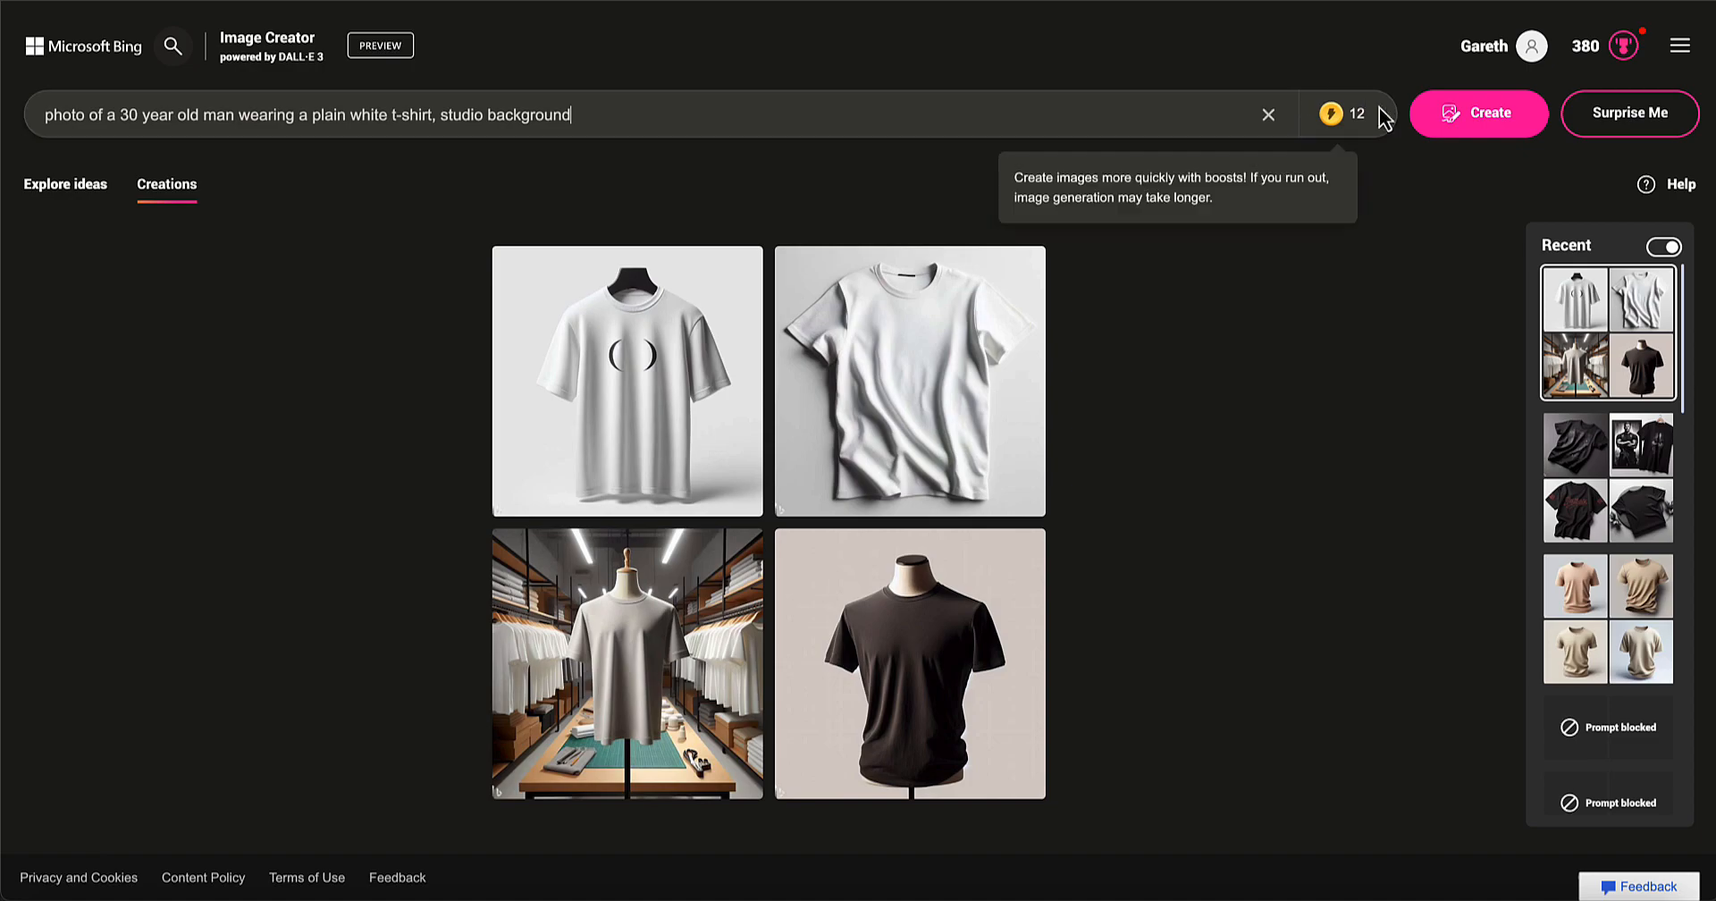
click(1471, 123)
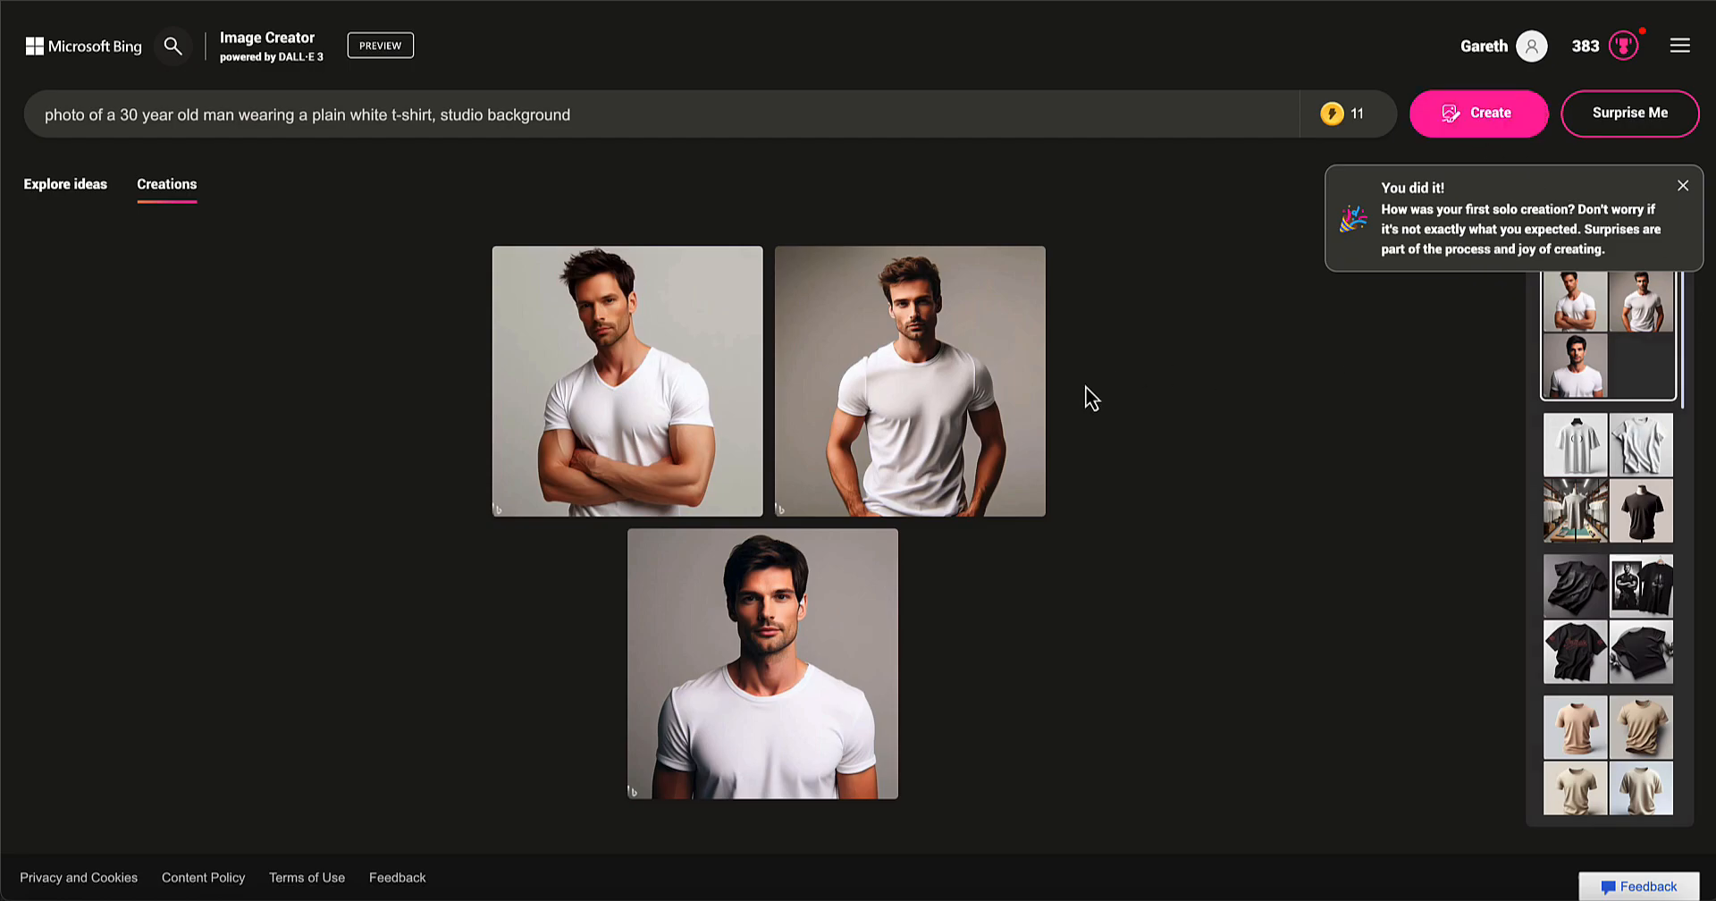
View the man with hands lowered and the close-up of the dark-haired man enlarged, closing each view
click(960, 434)
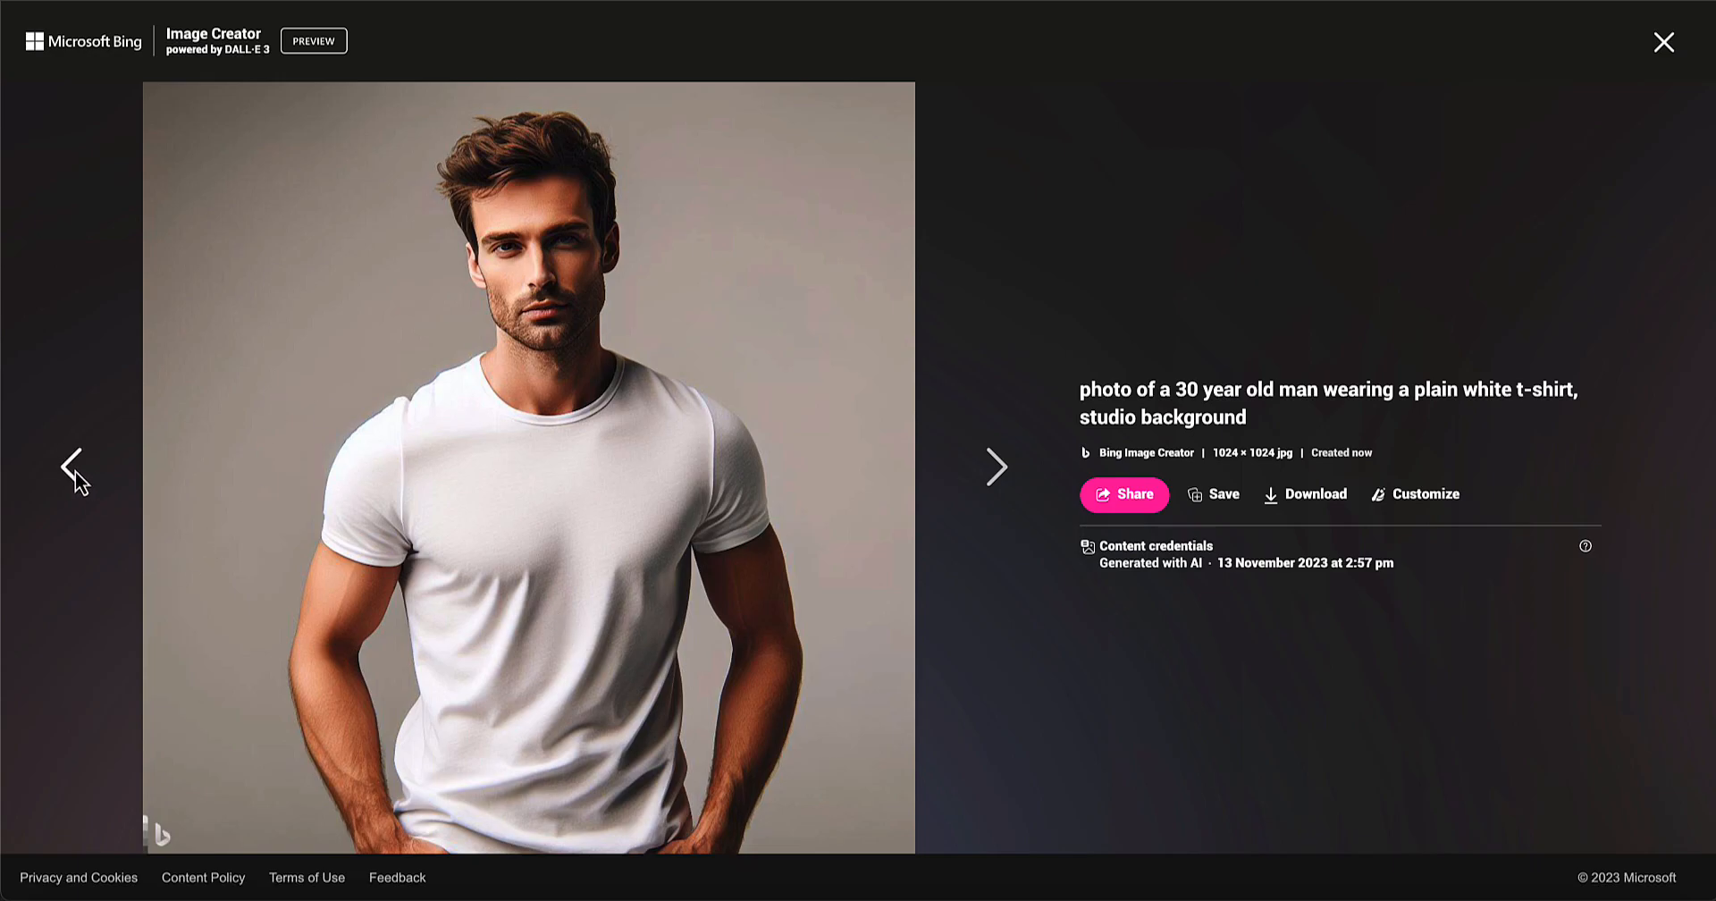
click(1663, 43)
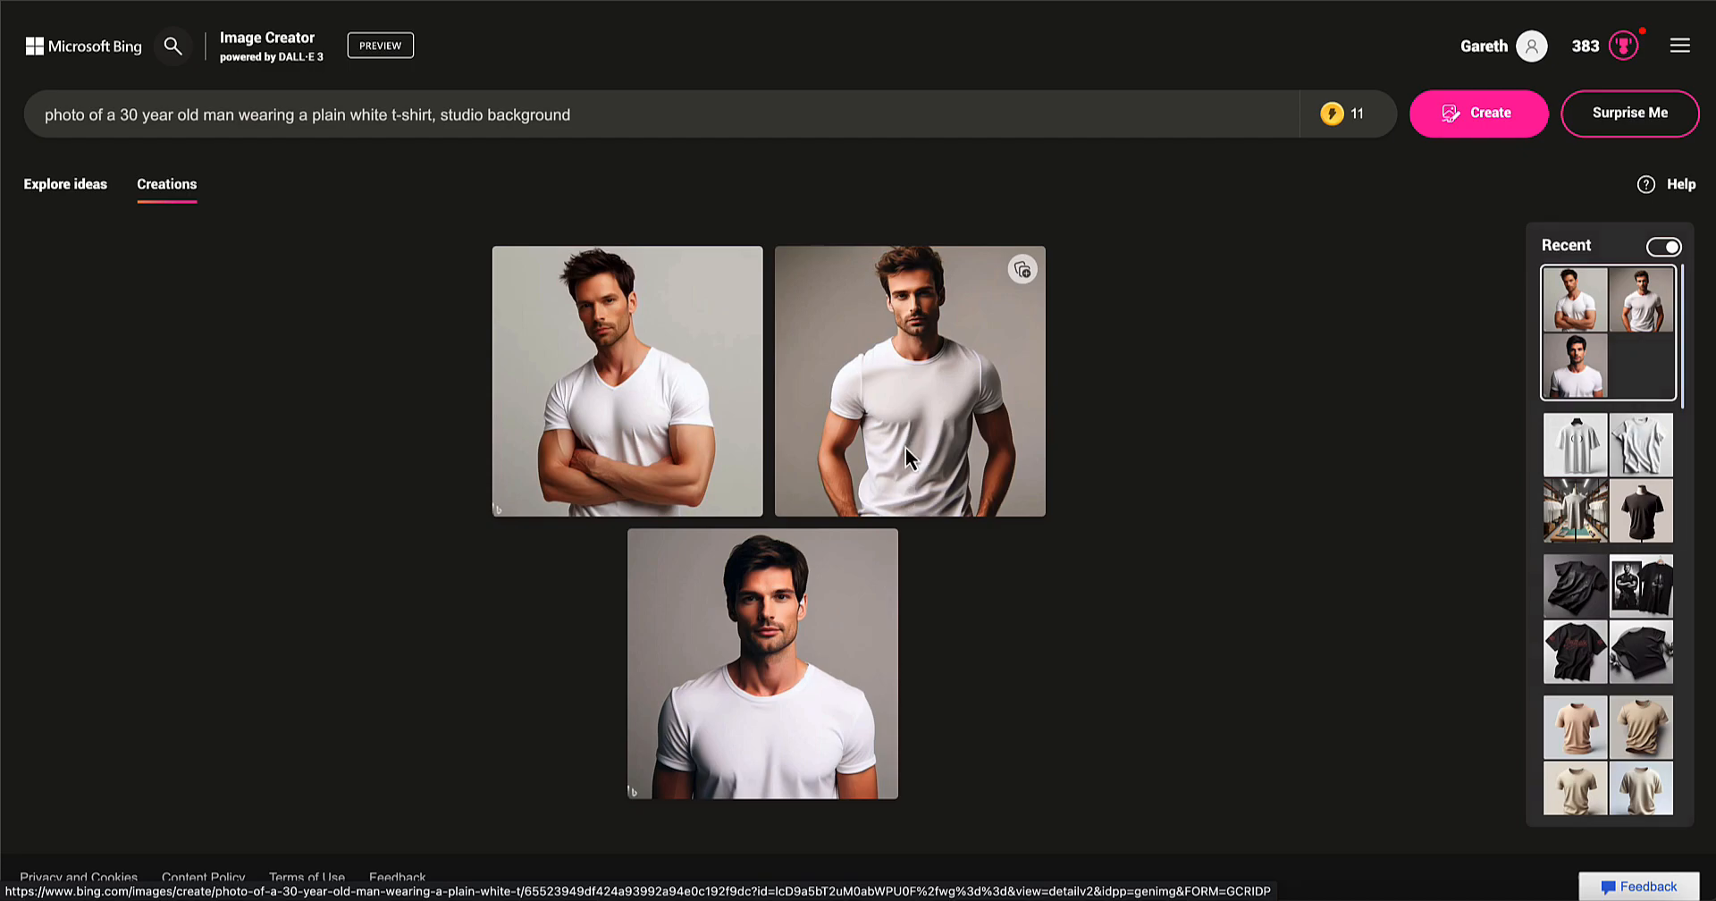
click(747, 661)
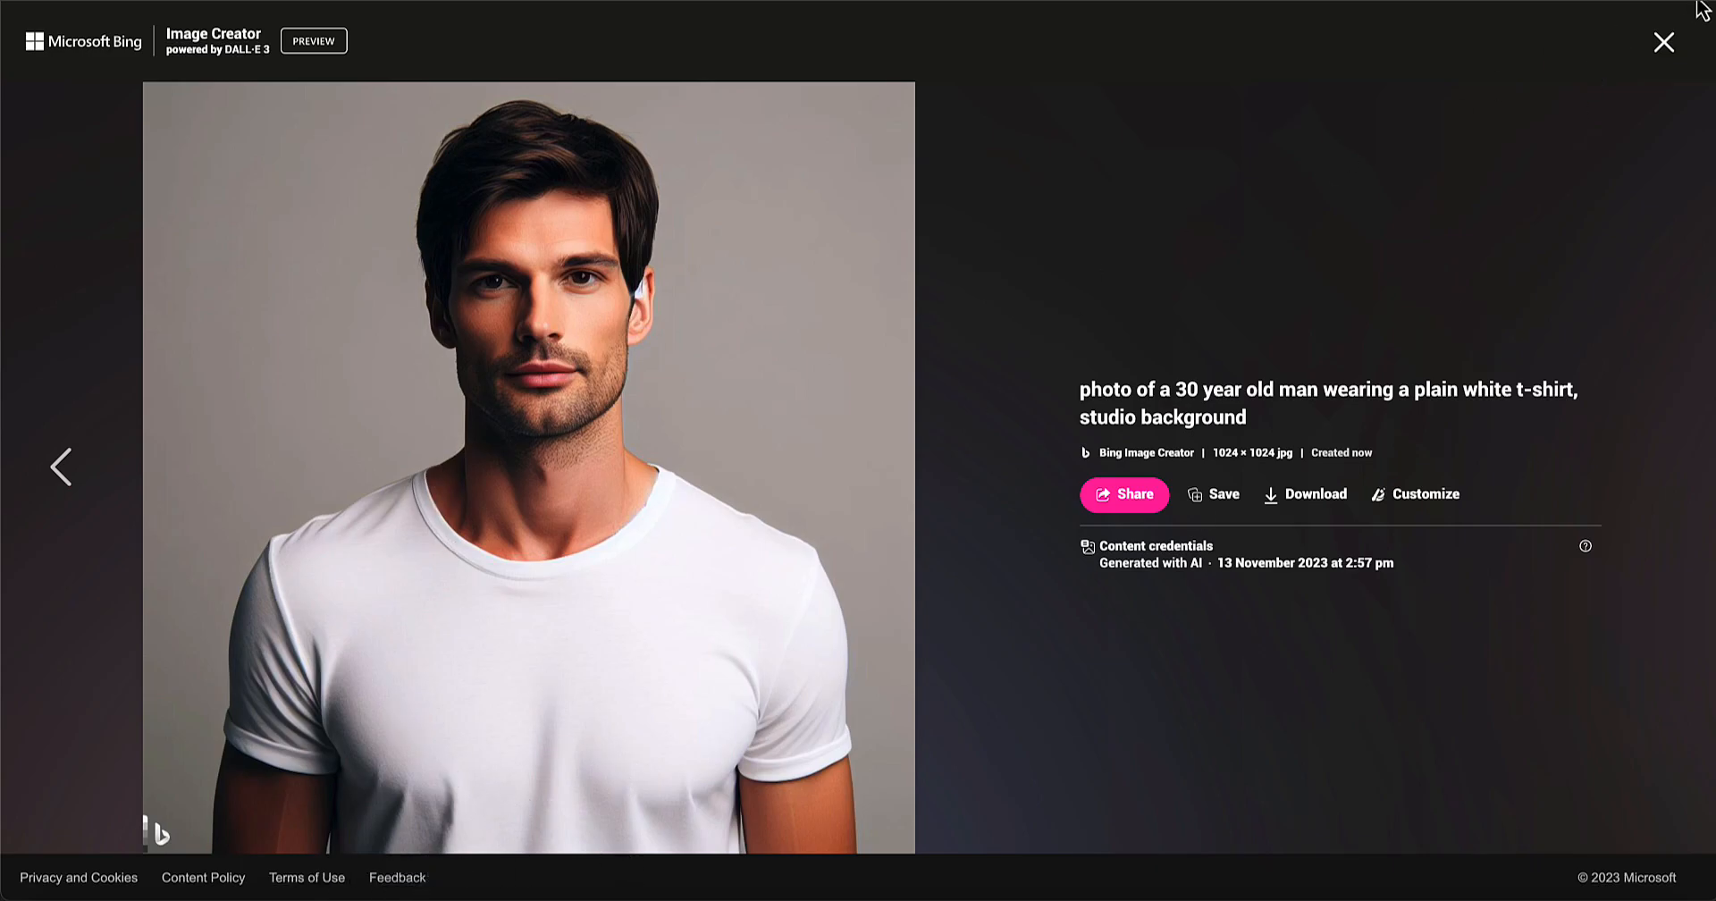
click(1663, 44)
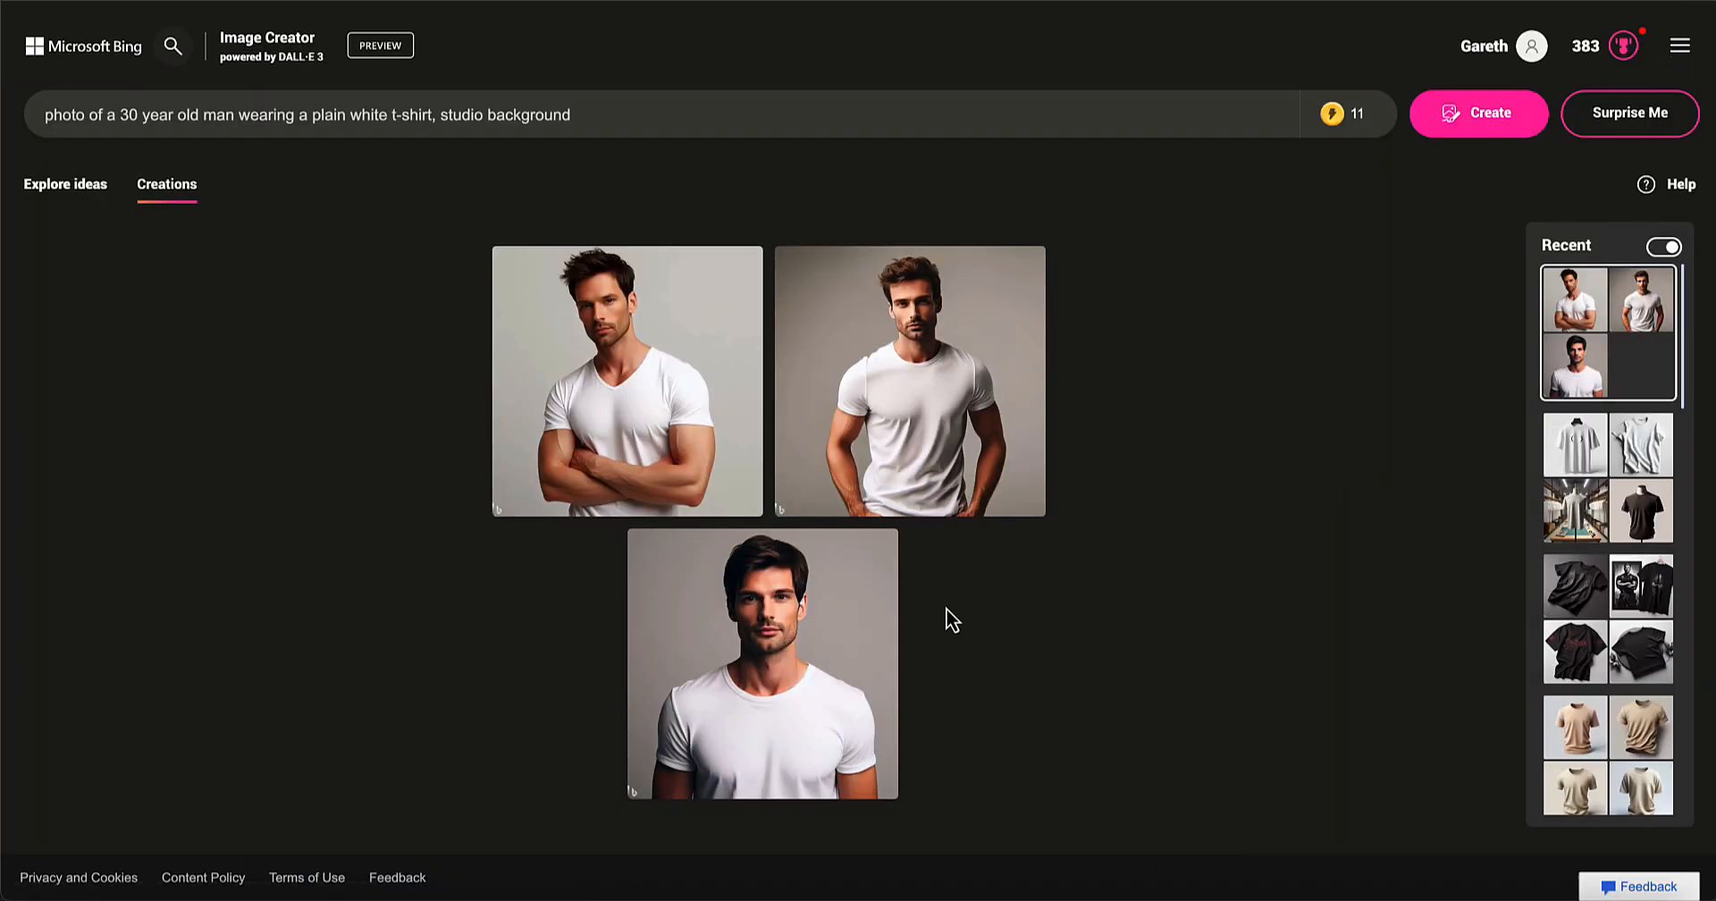
Download the image of the man in a white crew-neck T-shirt with his arms lowered and close its enlarged view
click(959, 449)
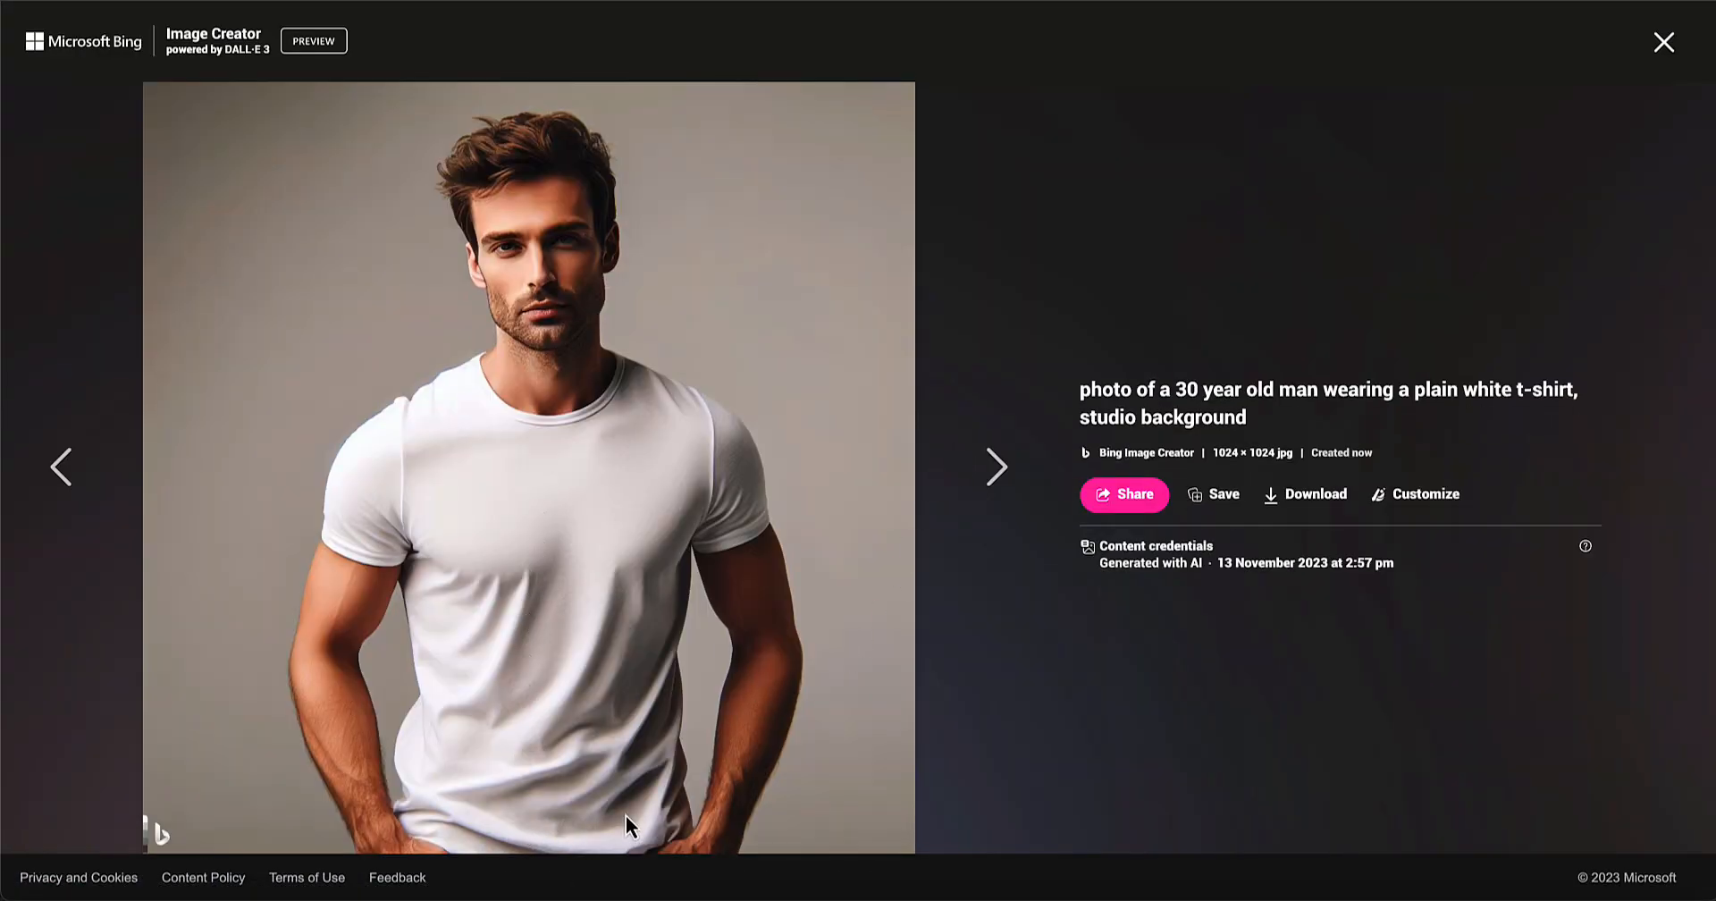
click(1299, 497)
click(1671, 51)
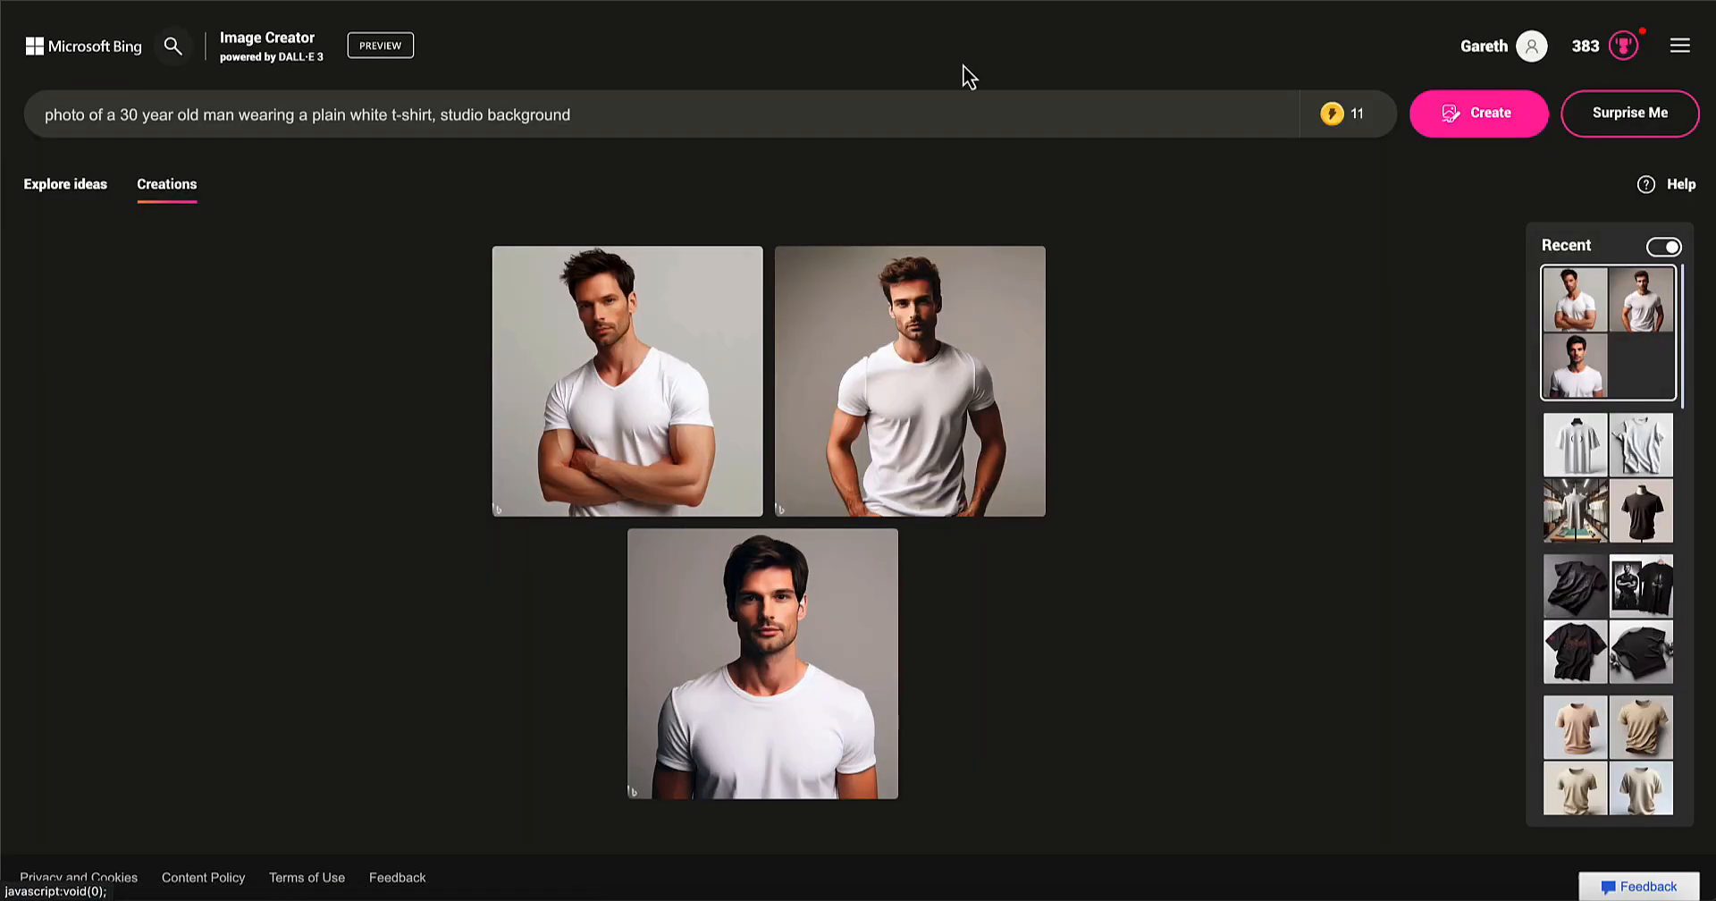
Change the prompt to "photo of a 30 year old woman wearing a plain coloured t-shirt, studio background" and generate new images
click(178, 120)
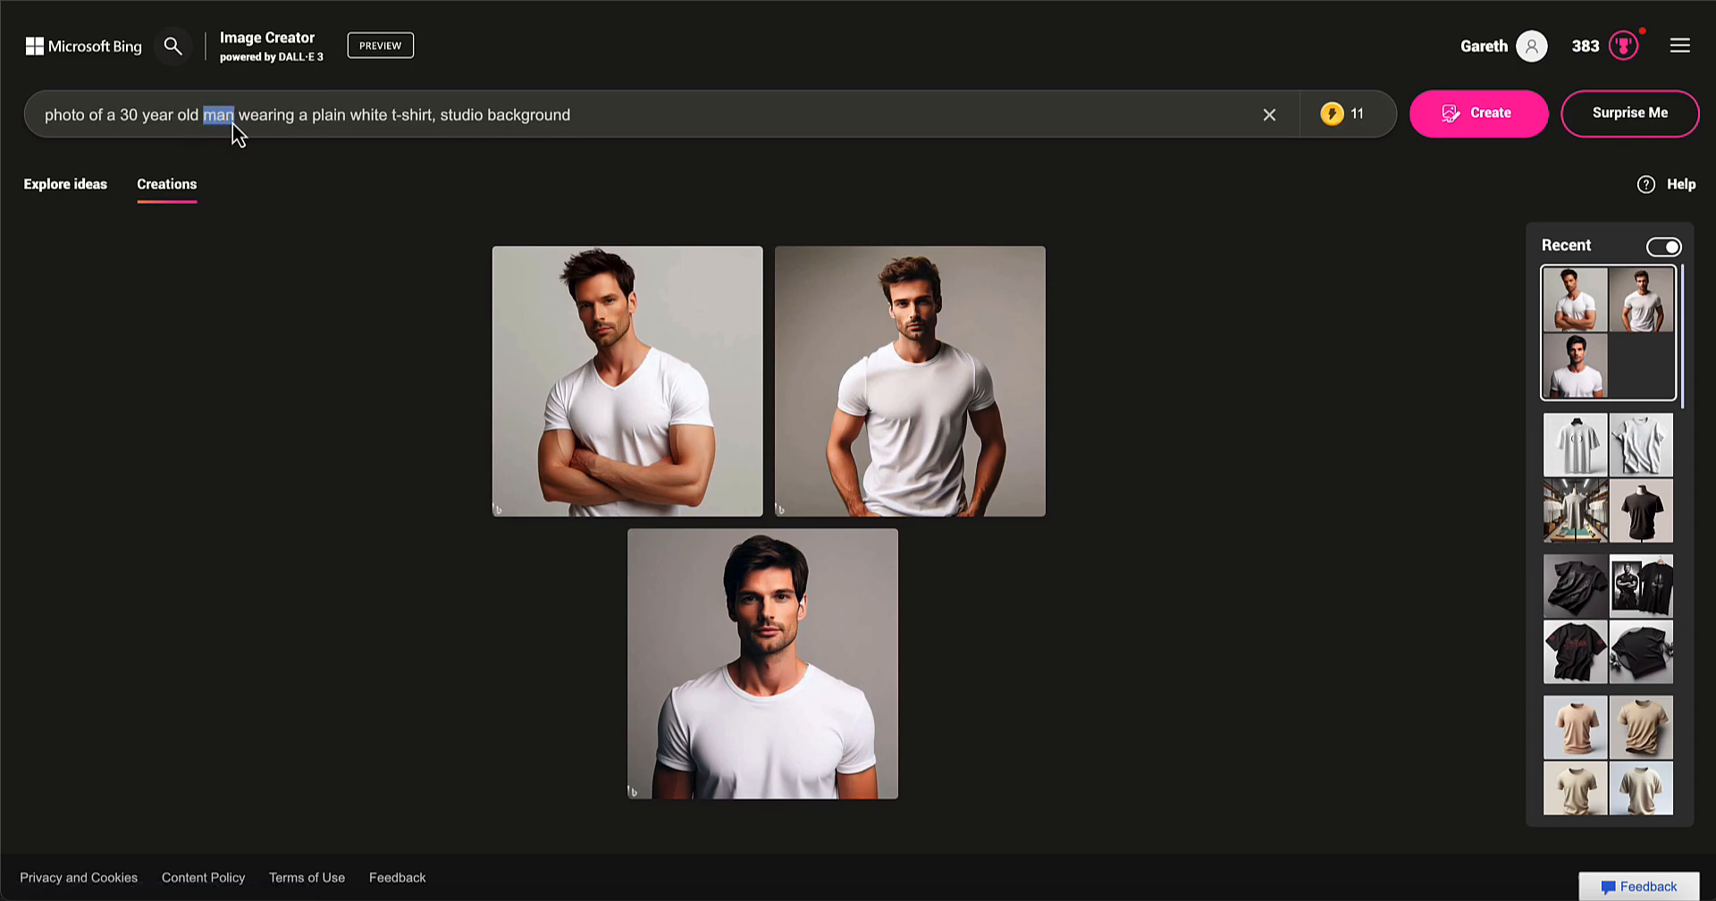
text(woman)
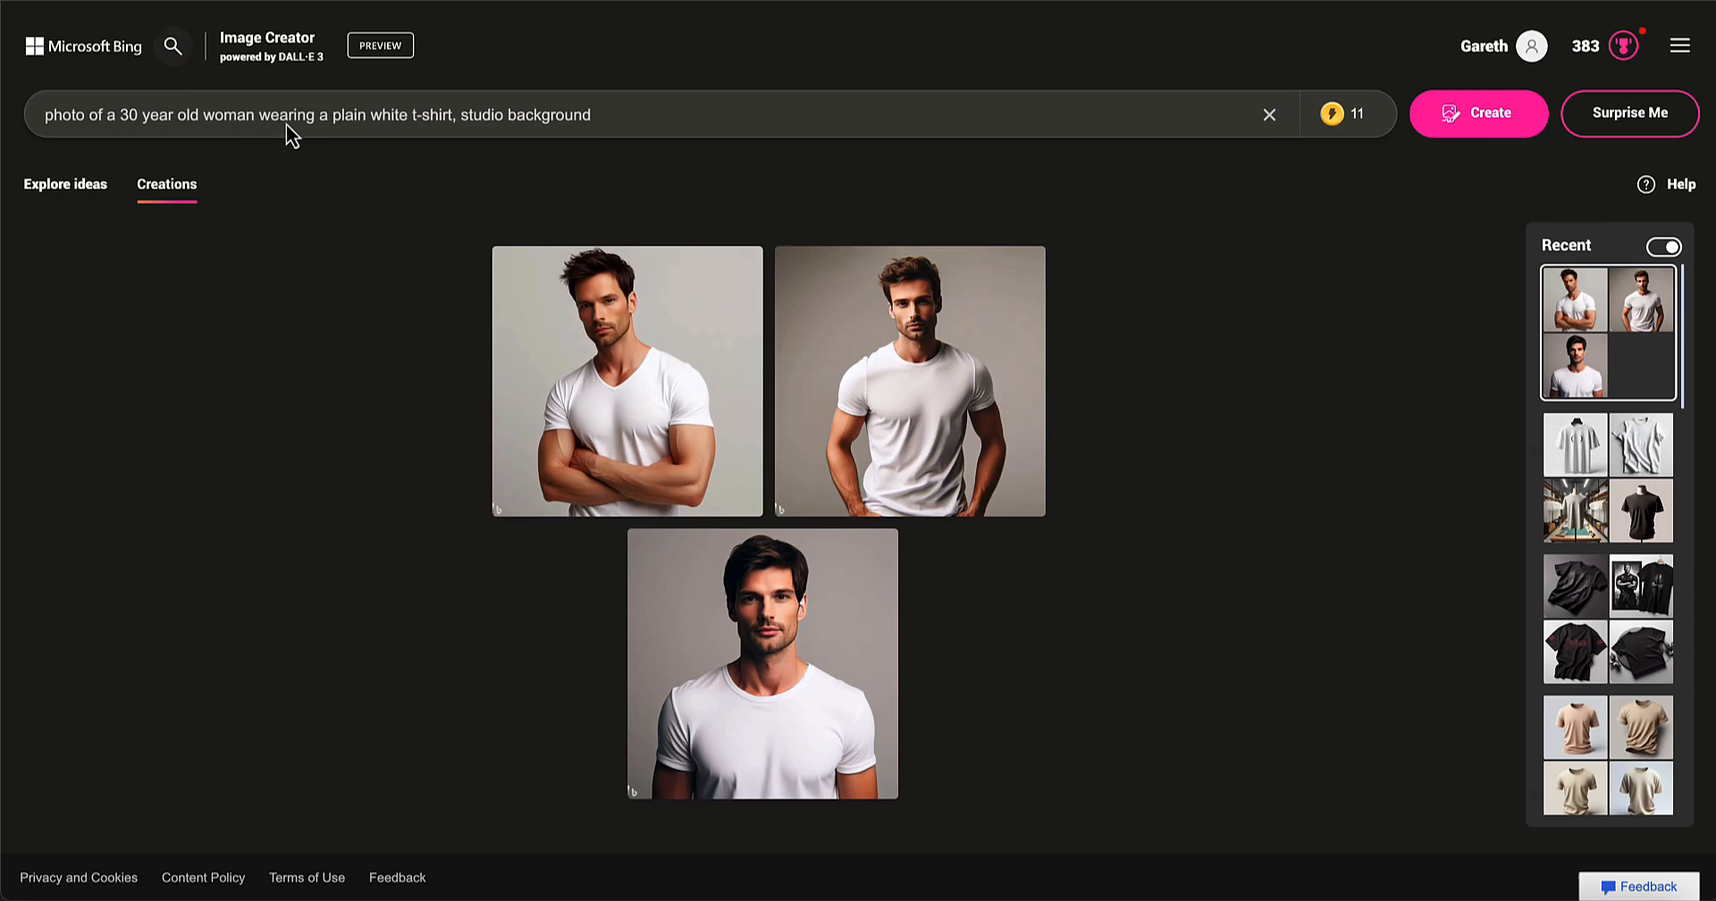
drag(333, 120, 348, 120)
text(coloured)
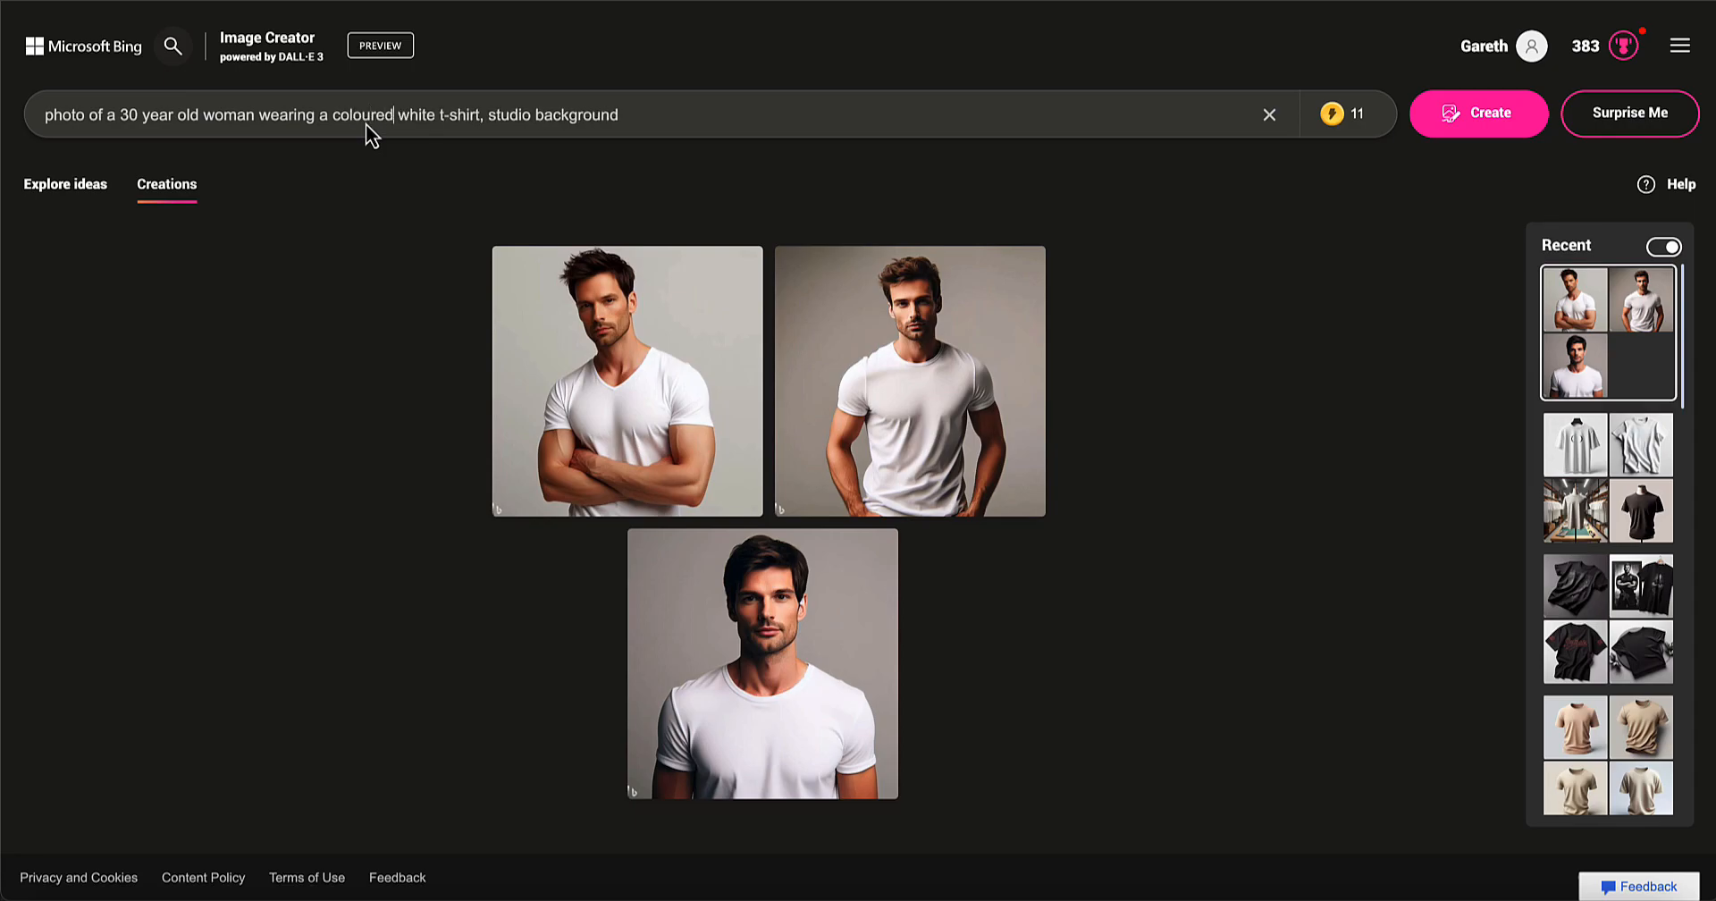
drag(405, 120, 400, 121)
key(BackSpace)
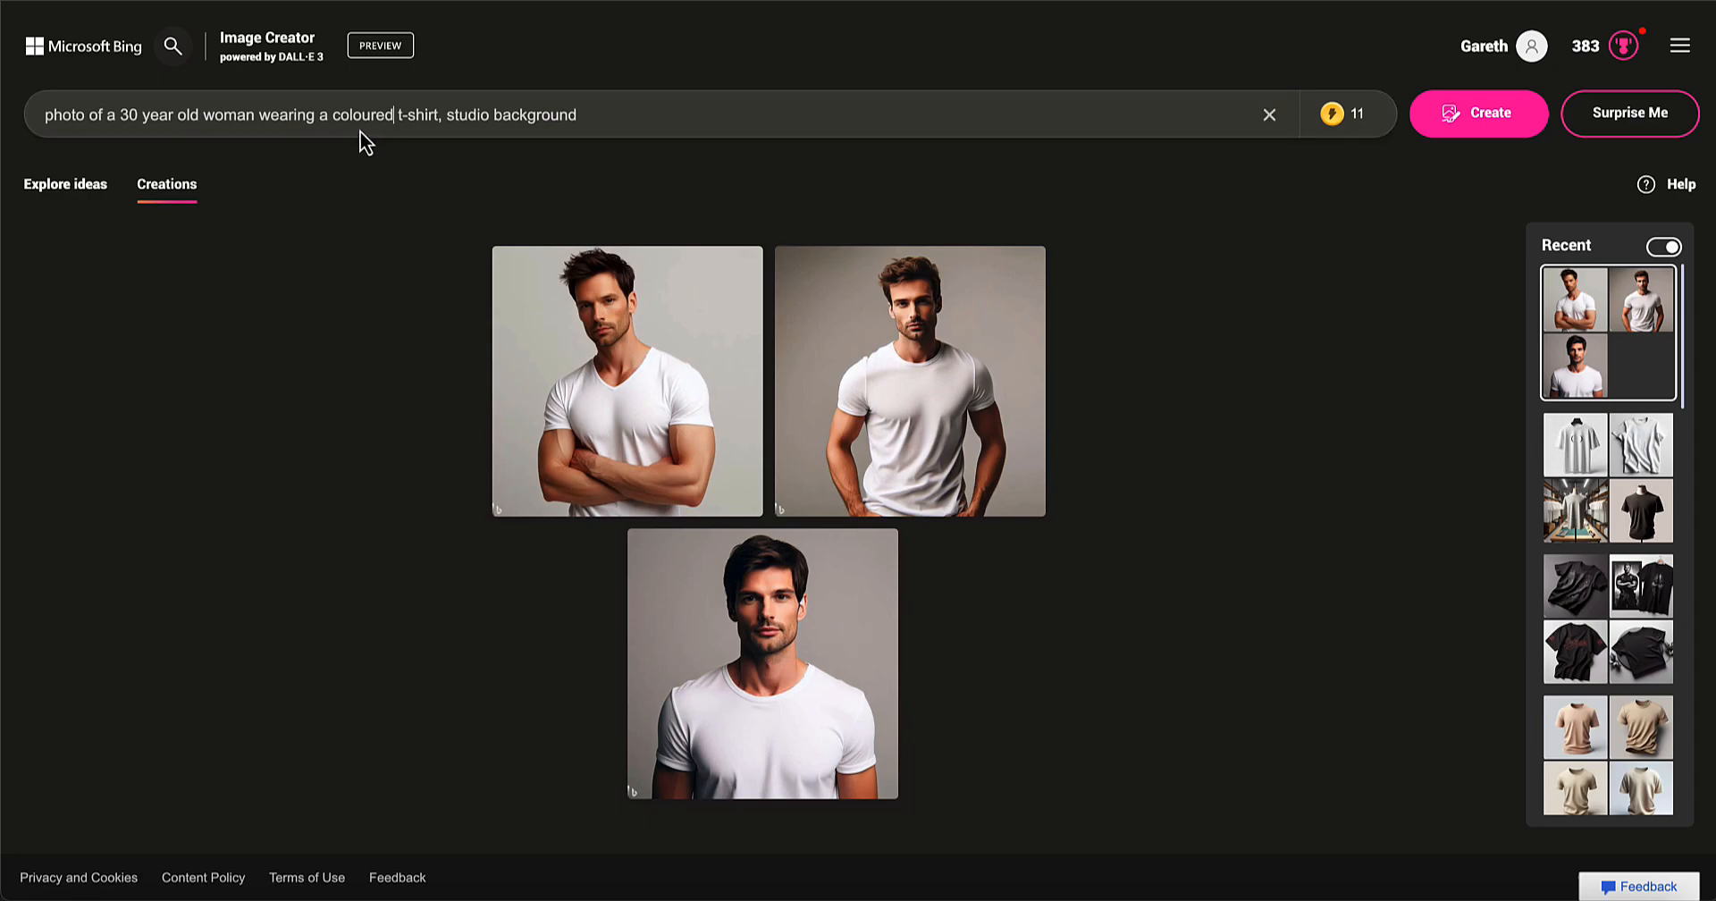
click(332, 122)
text(plain)
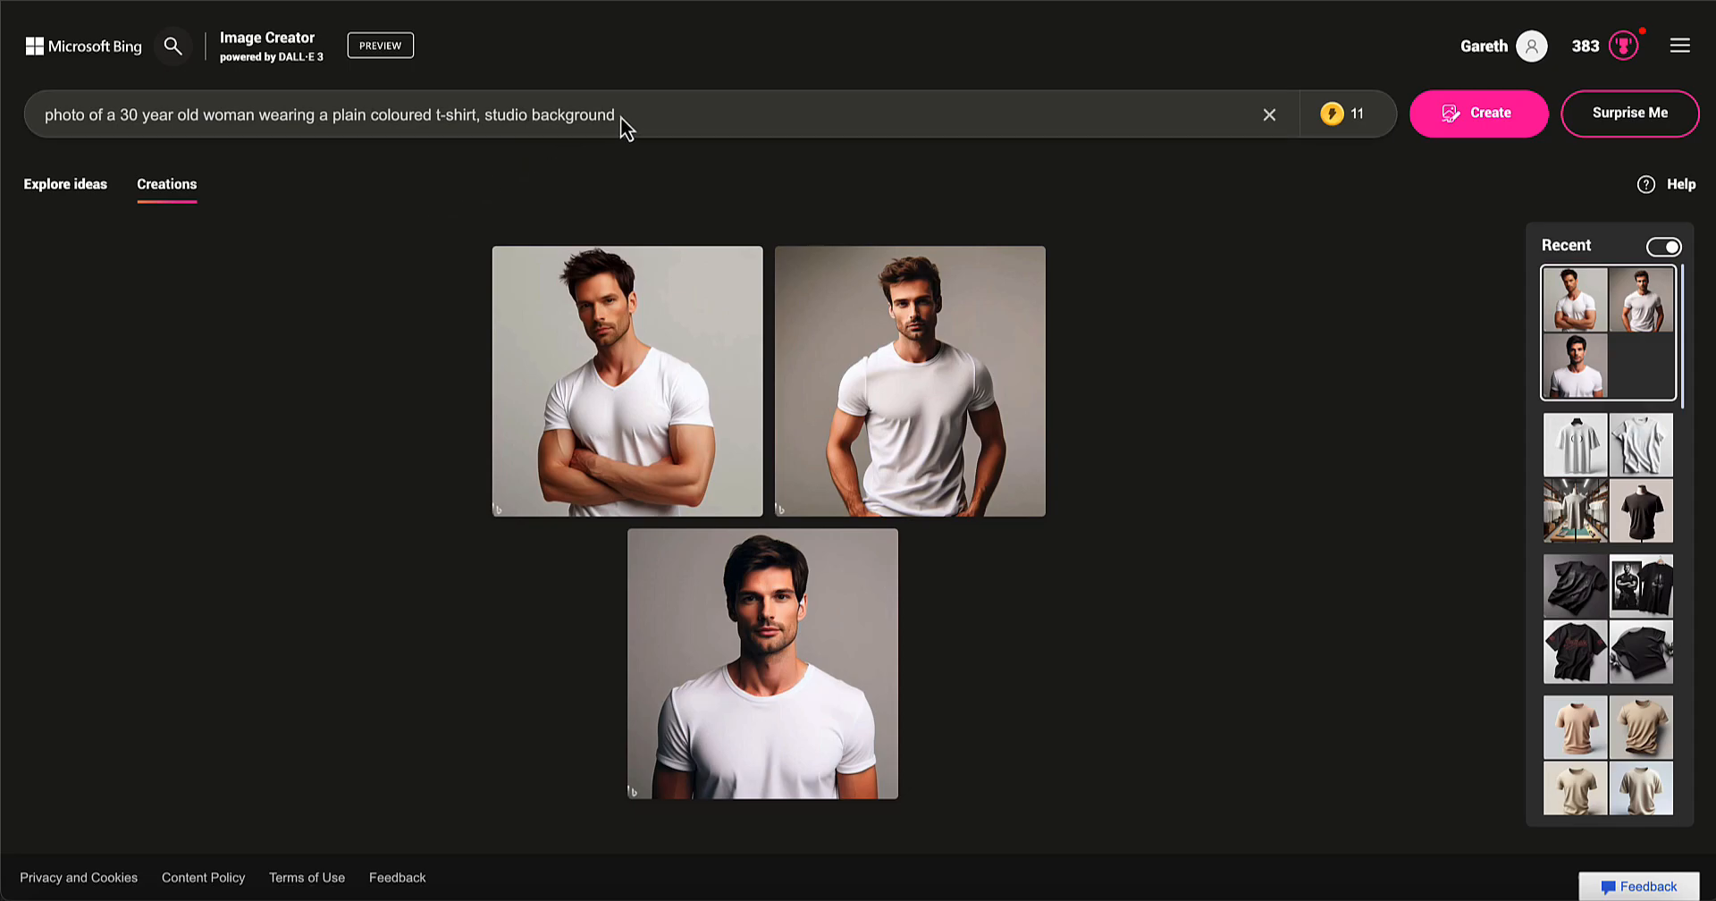
click(1494, 111)
mouse_move(1351, 107)
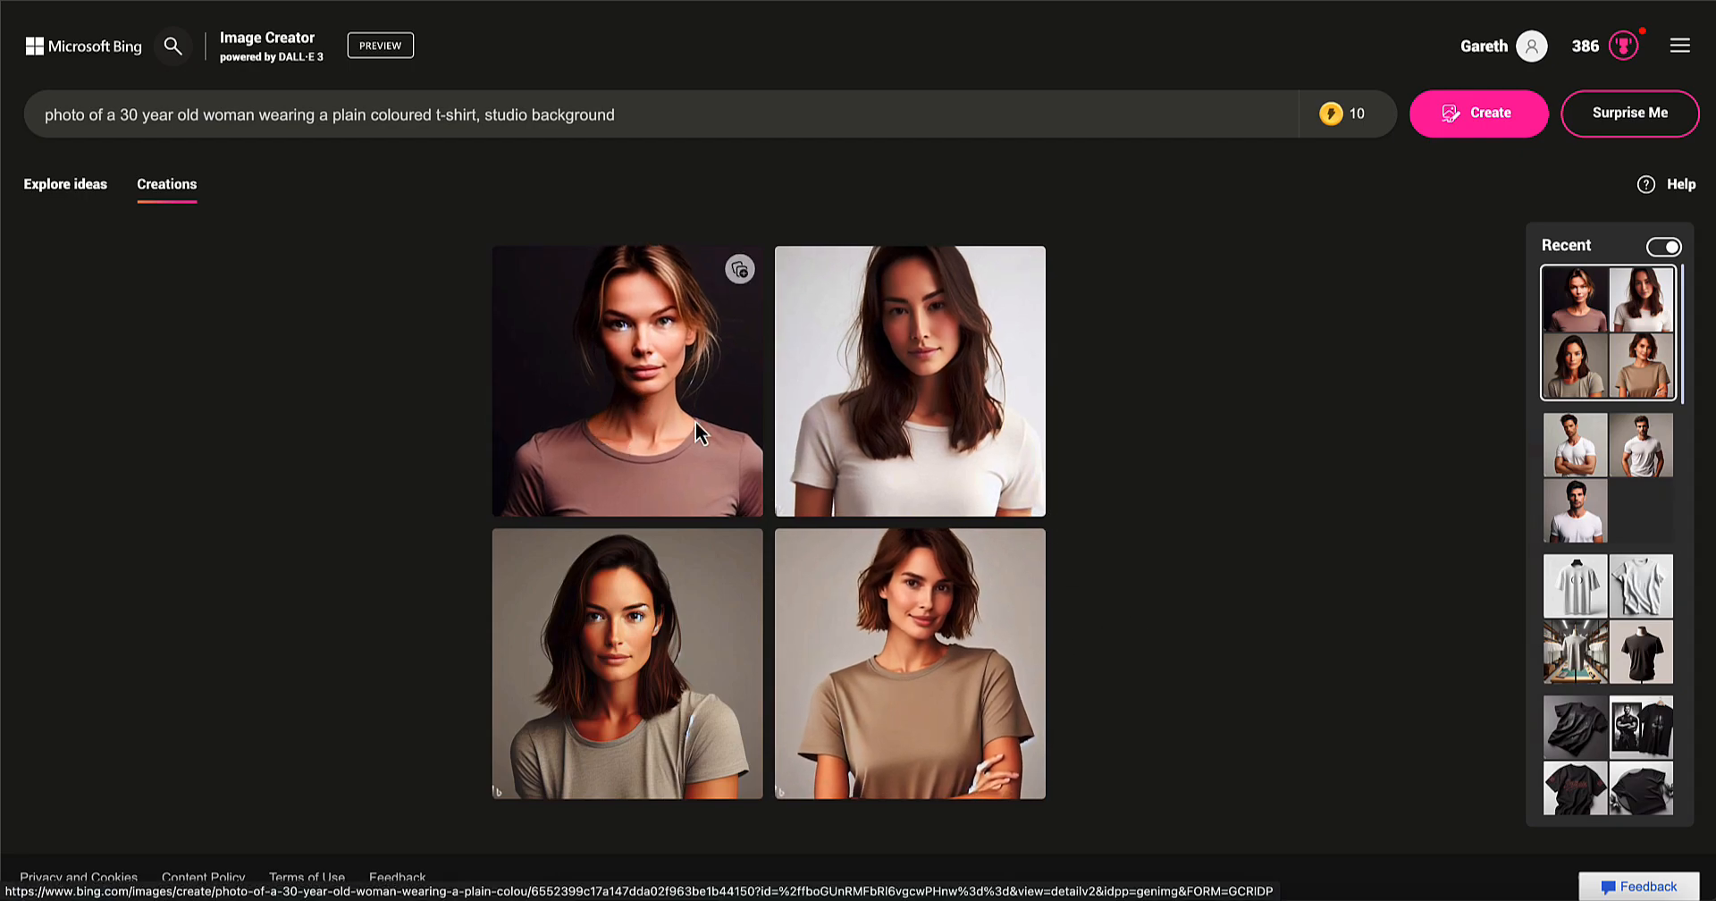
Download the image of the short-haired woman in the brown T-shirt and close its enlarged view
click(941, 691)
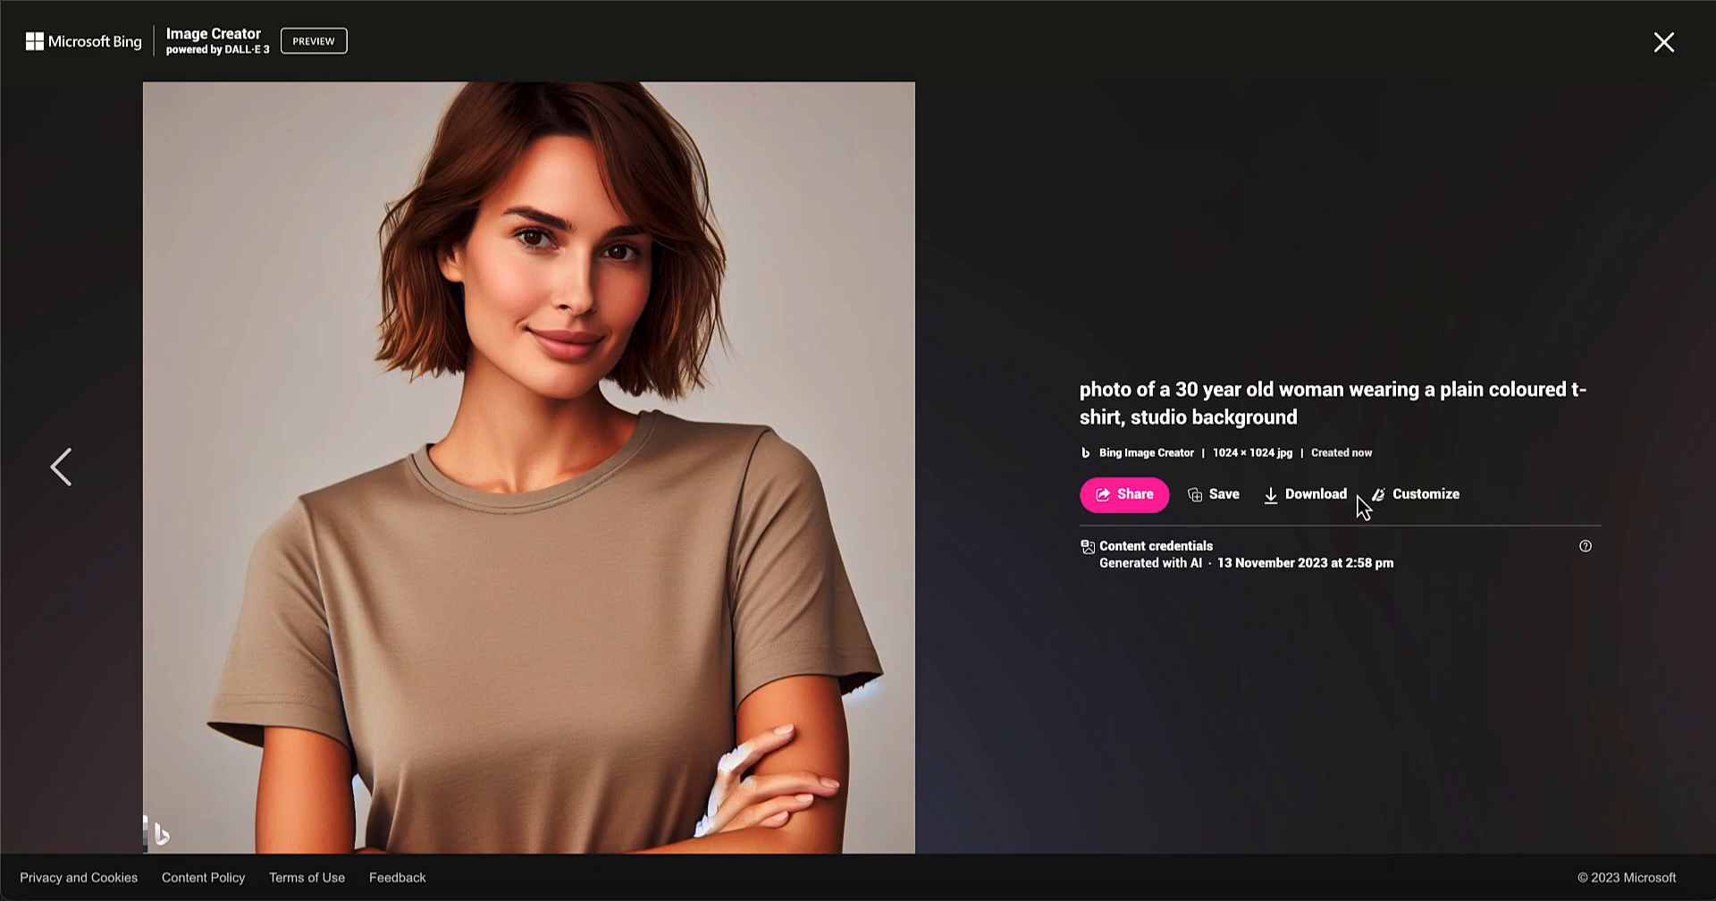
click(1328, 498)
click(1664, 44)
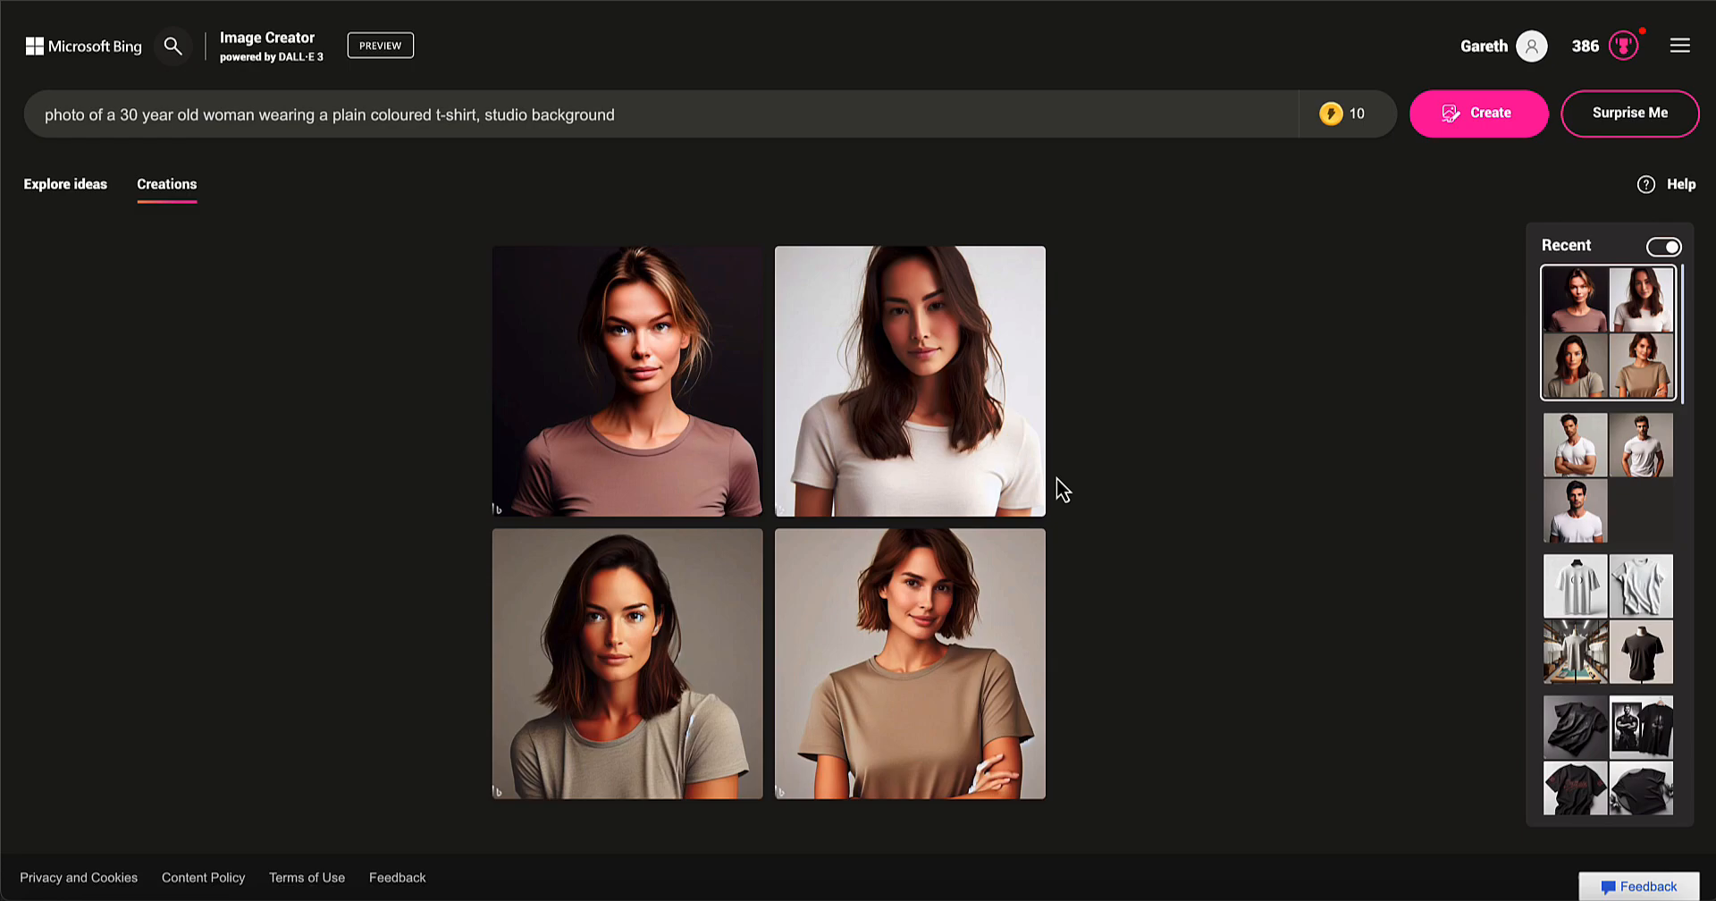
Generate another set from the same prompt and download the image of the woman with tied-back hair in the beige T-shirt
click(1506, 130)
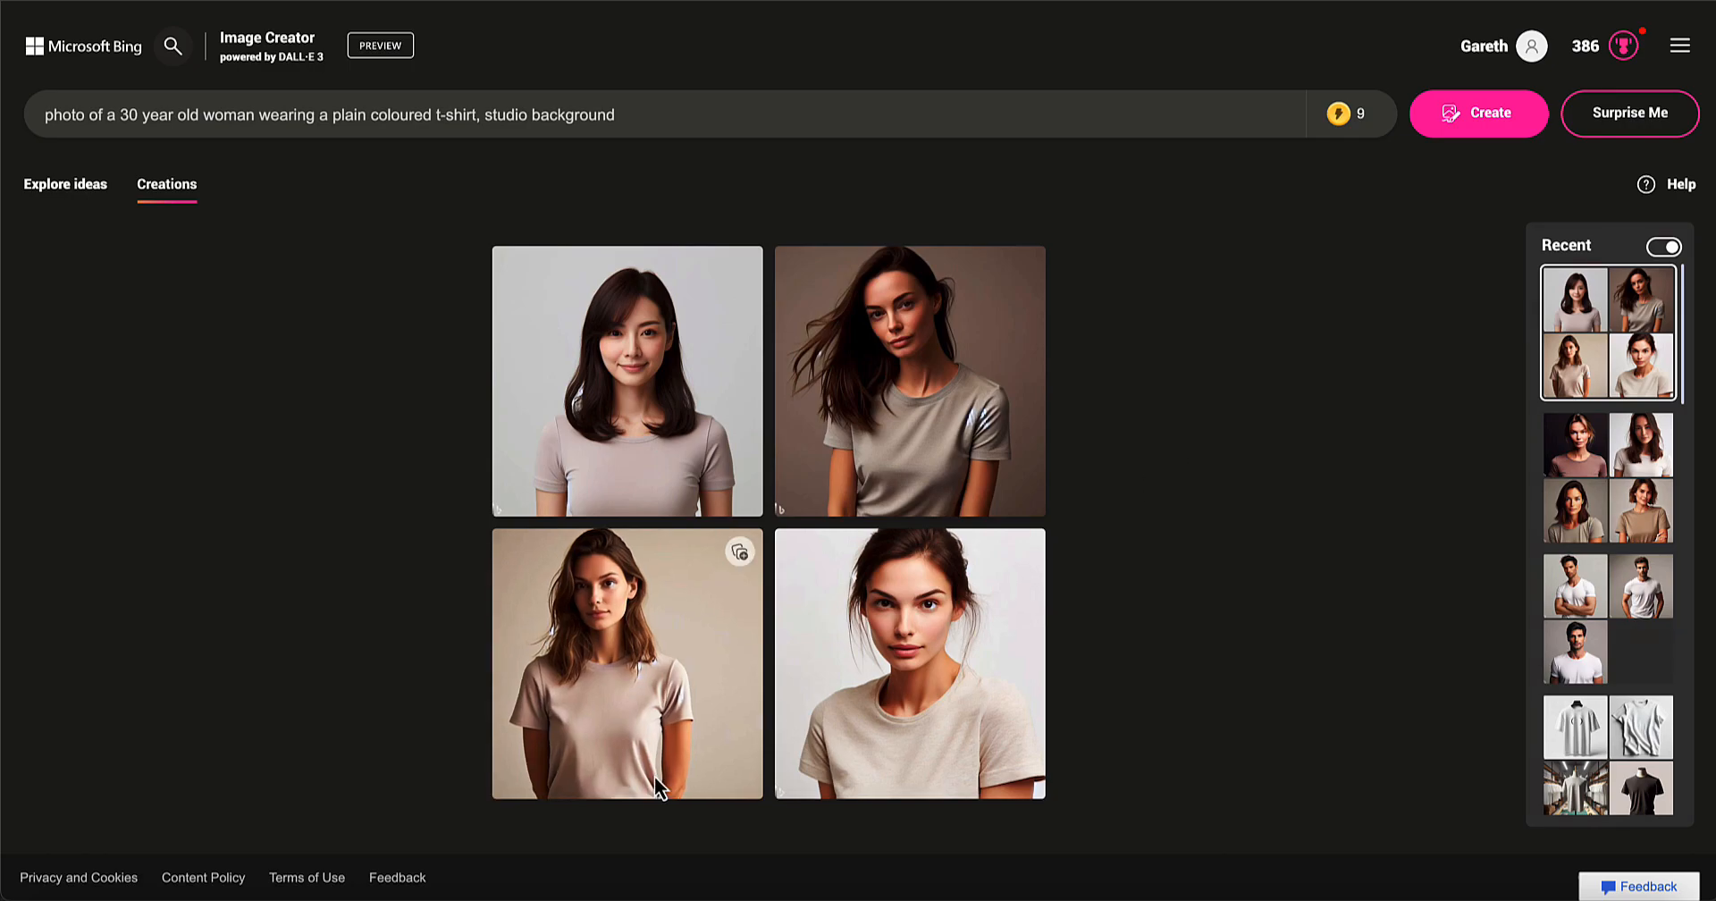
click(625, 665)
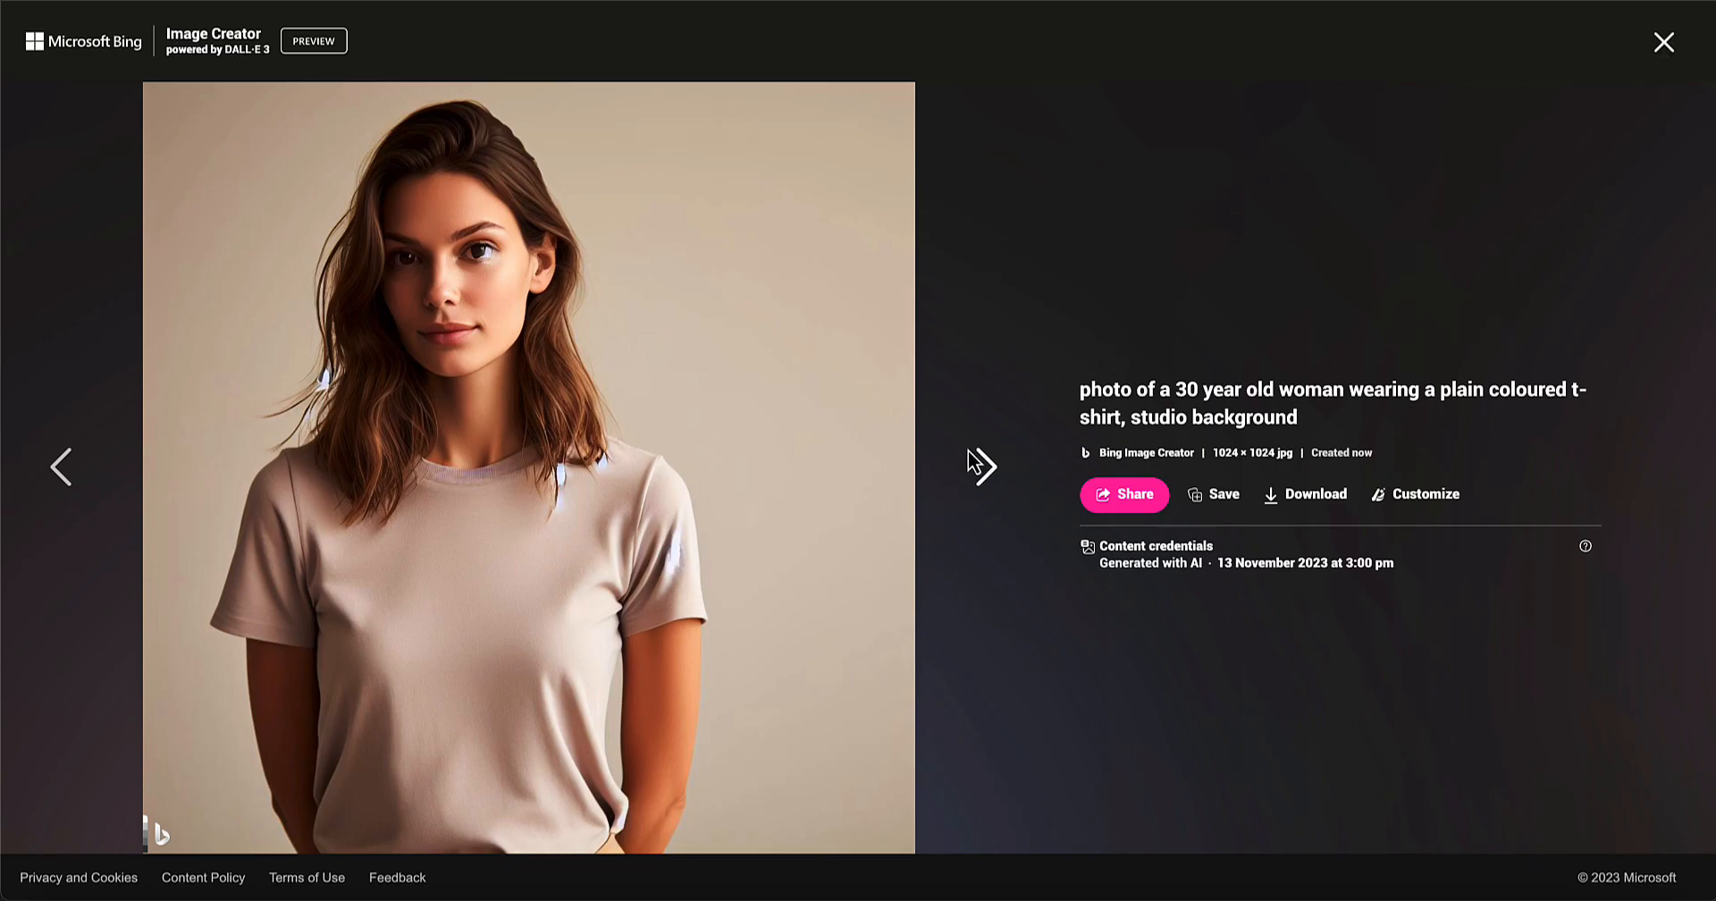
click(993, 471)
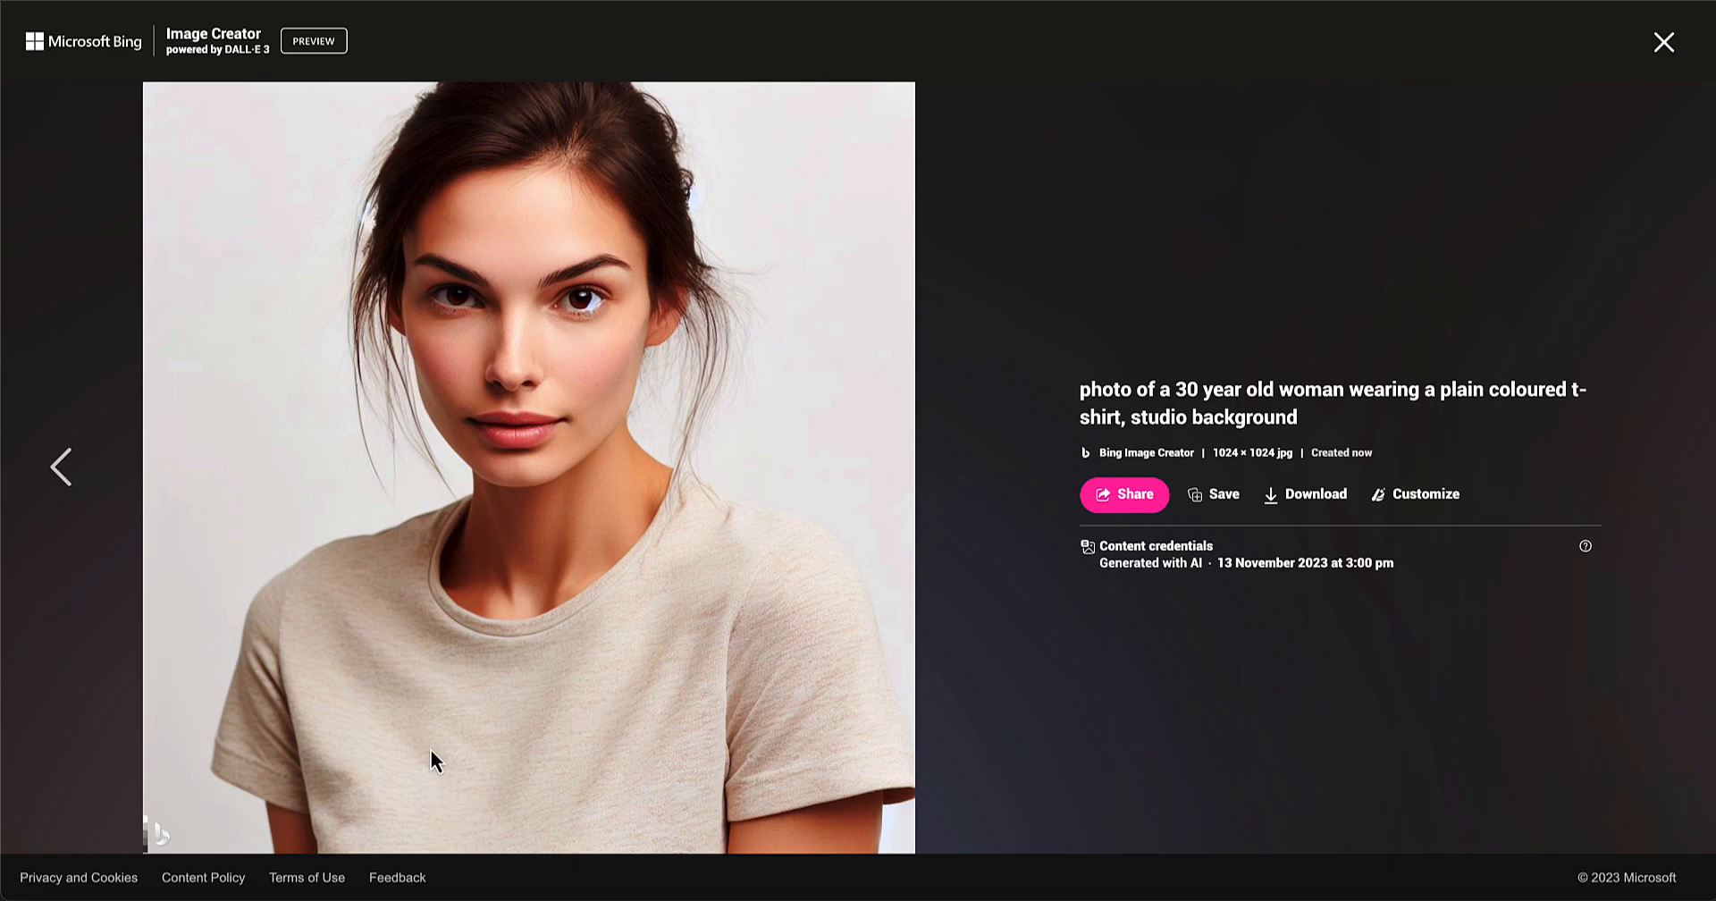
click(1333, 498)
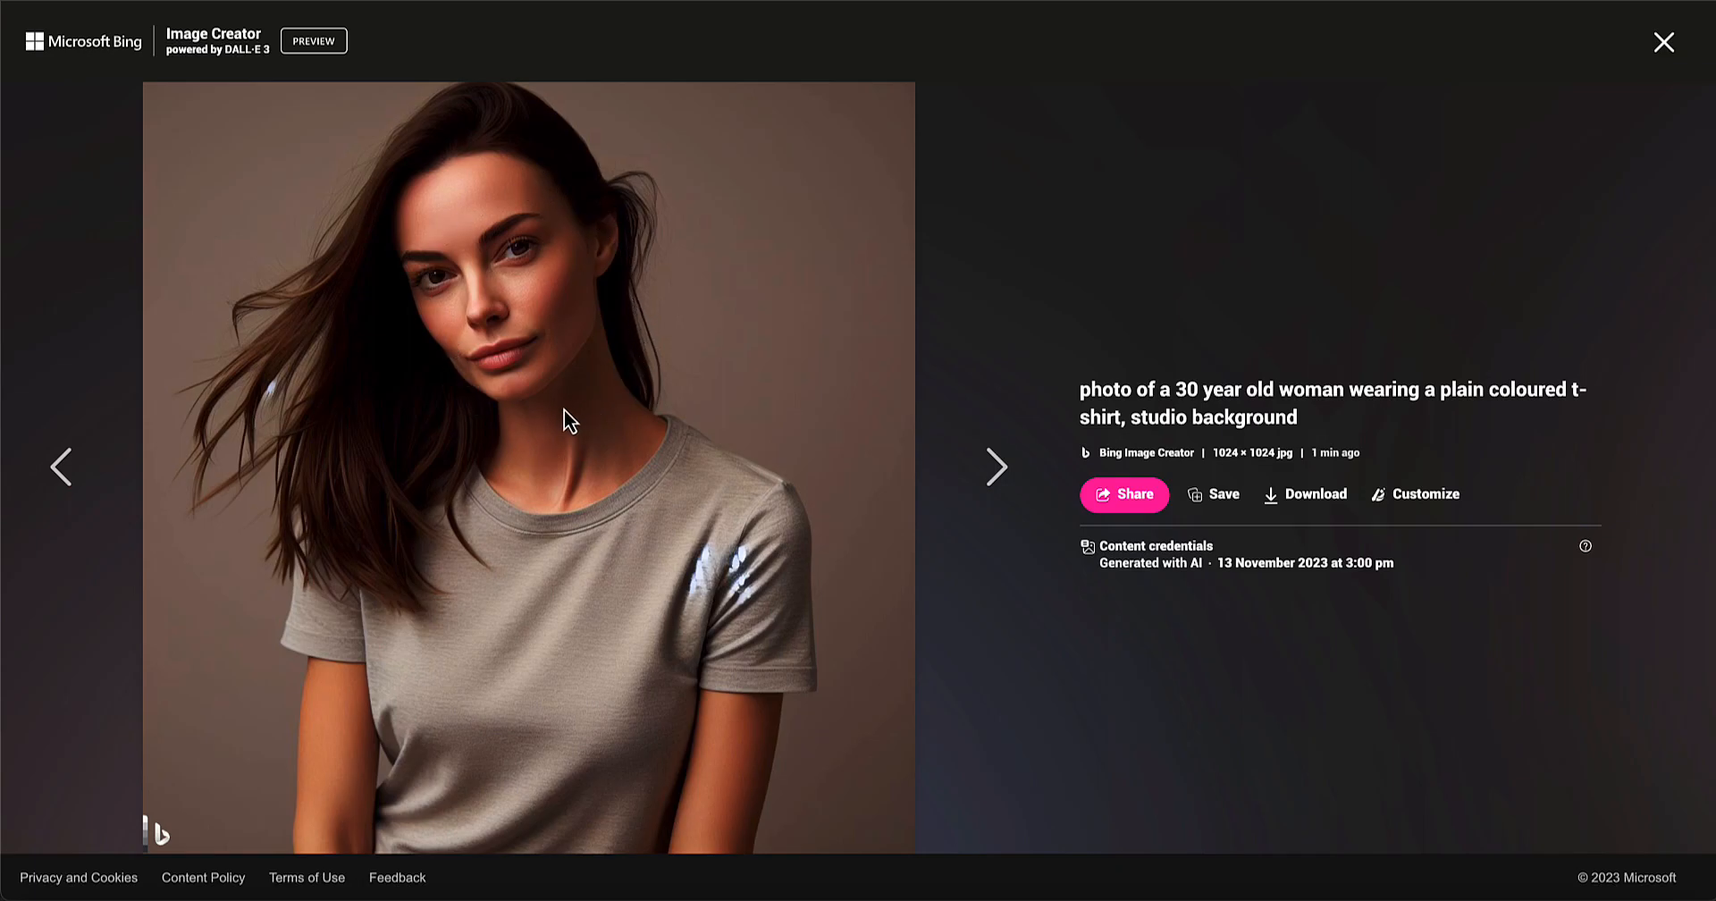
Download the image of the woman with windblown hair in the grey T-shirt, view the preceding image and close the enlarged view
click(1324, 497)
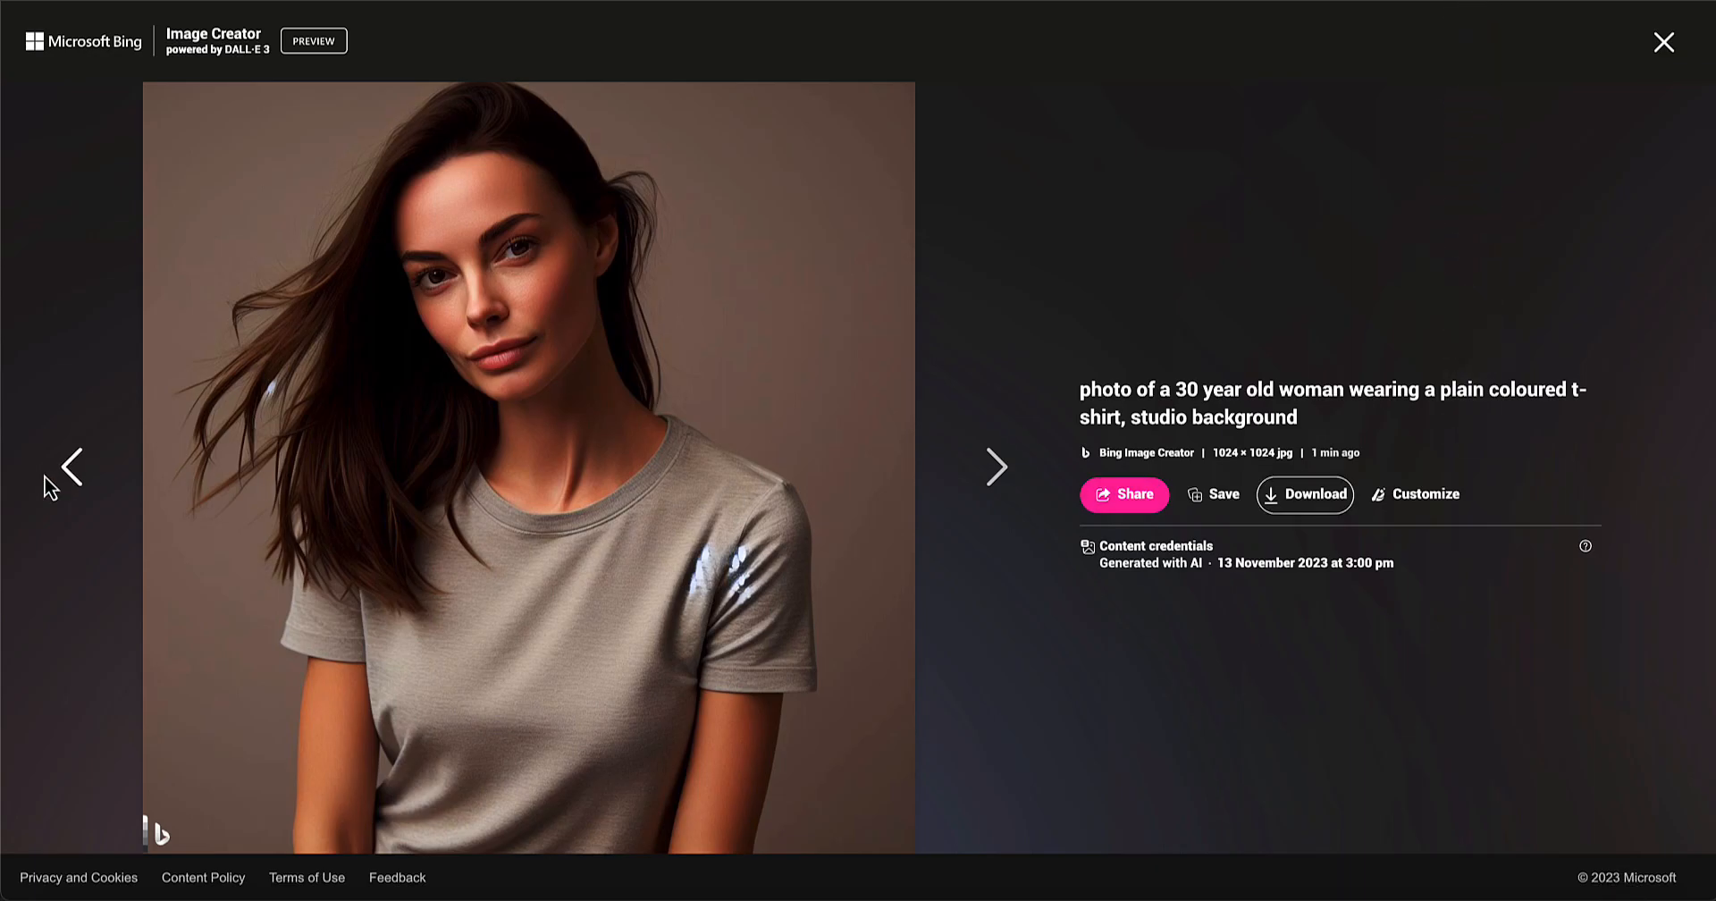
click(72, 465)
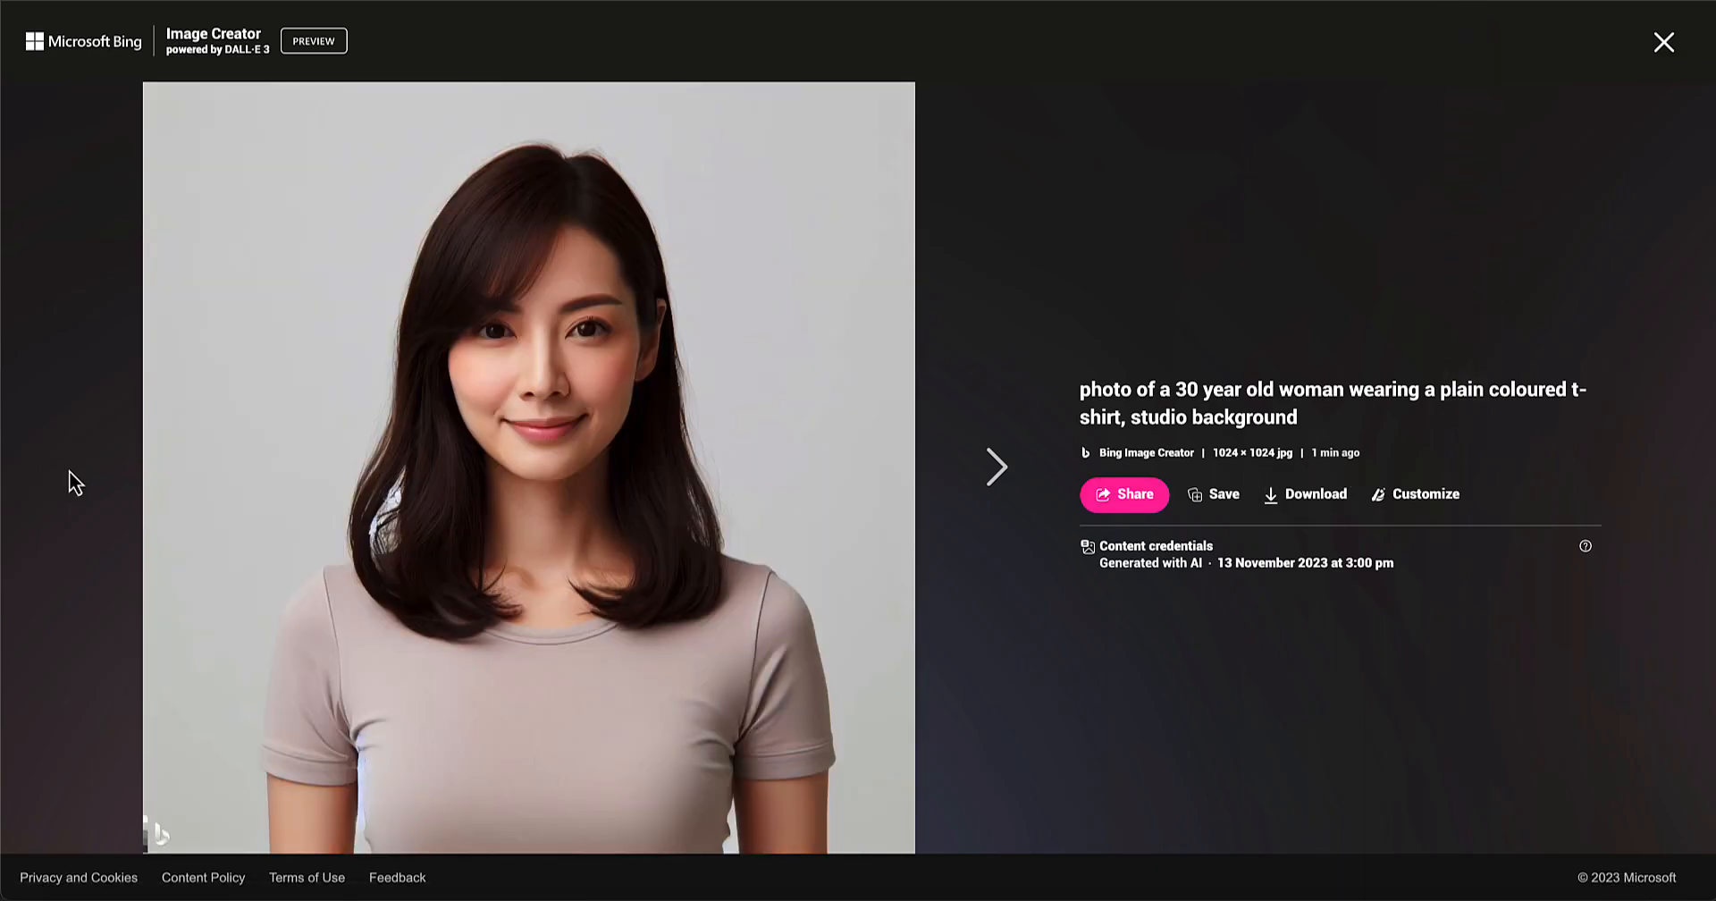
click(1662, 45)
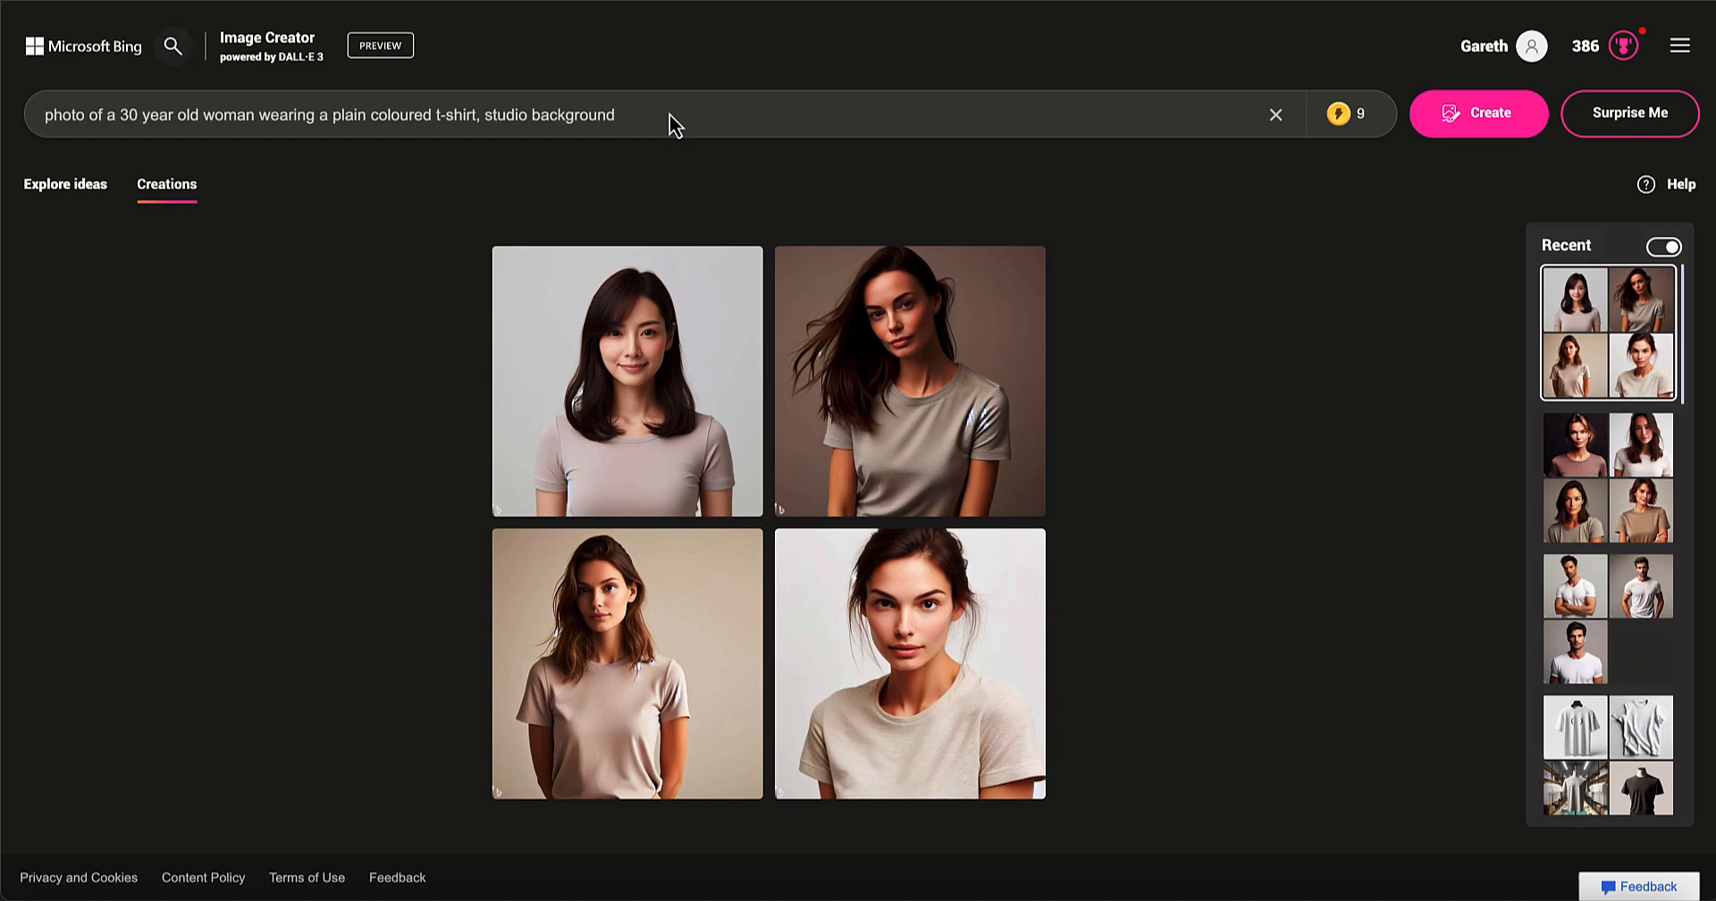
Replace the prompt with "flat lay photo of a folded plain red t-shirt on a wooden table" and generate new images
drag(702, 113, 19, 134)
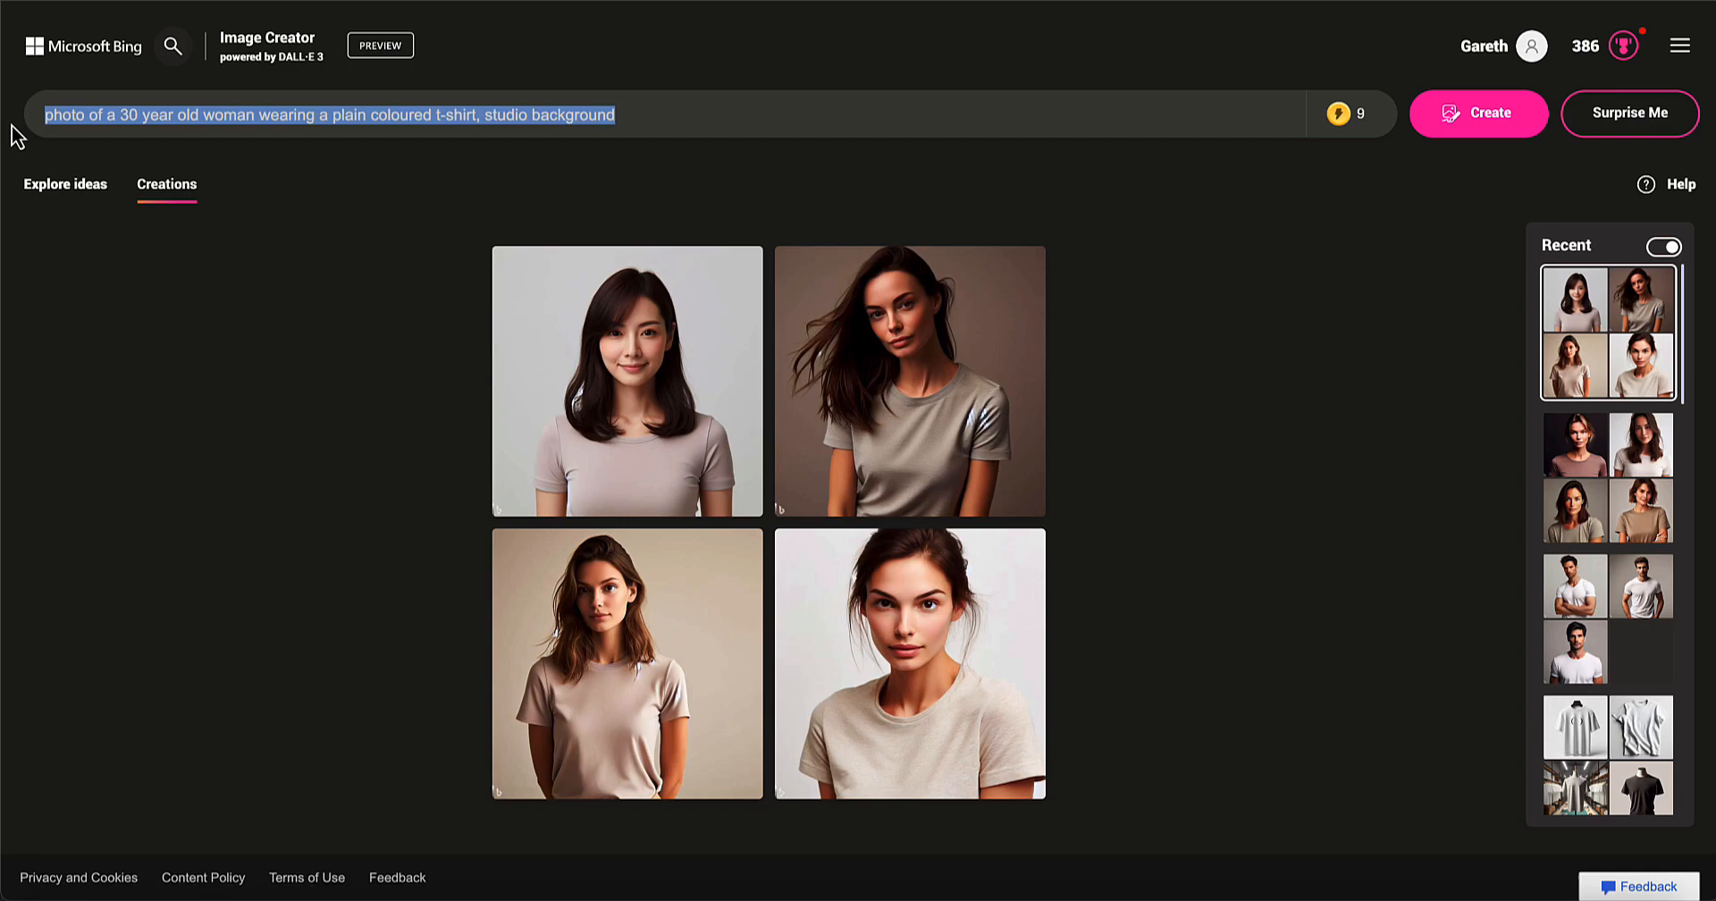
text(photo)
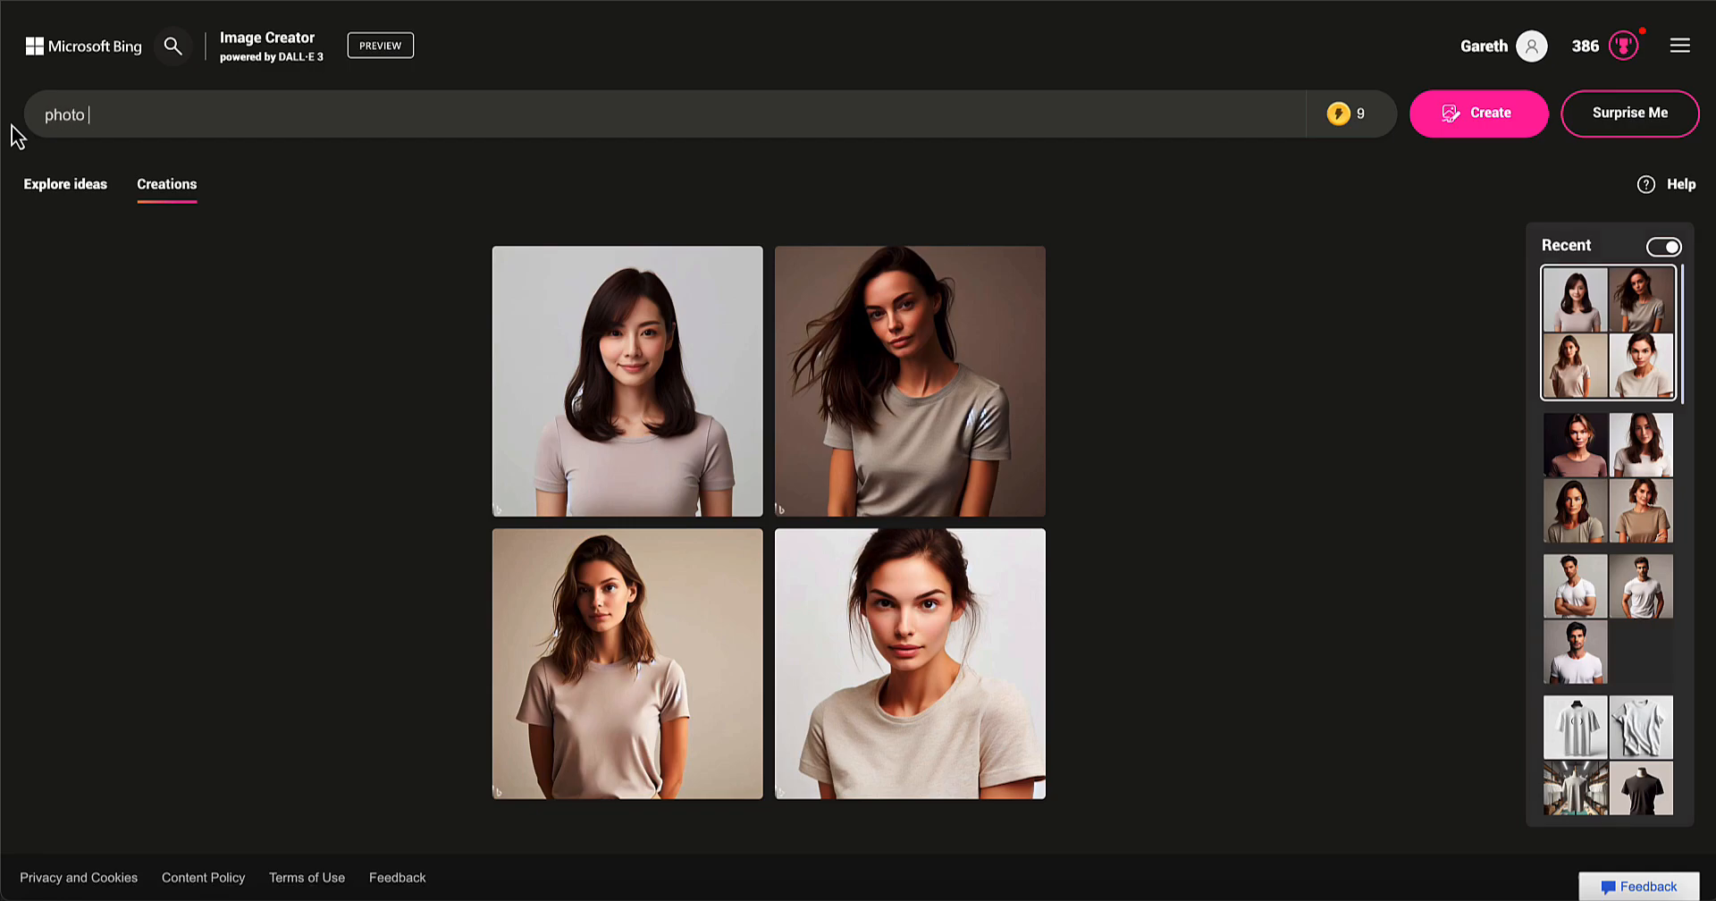
text( of a )
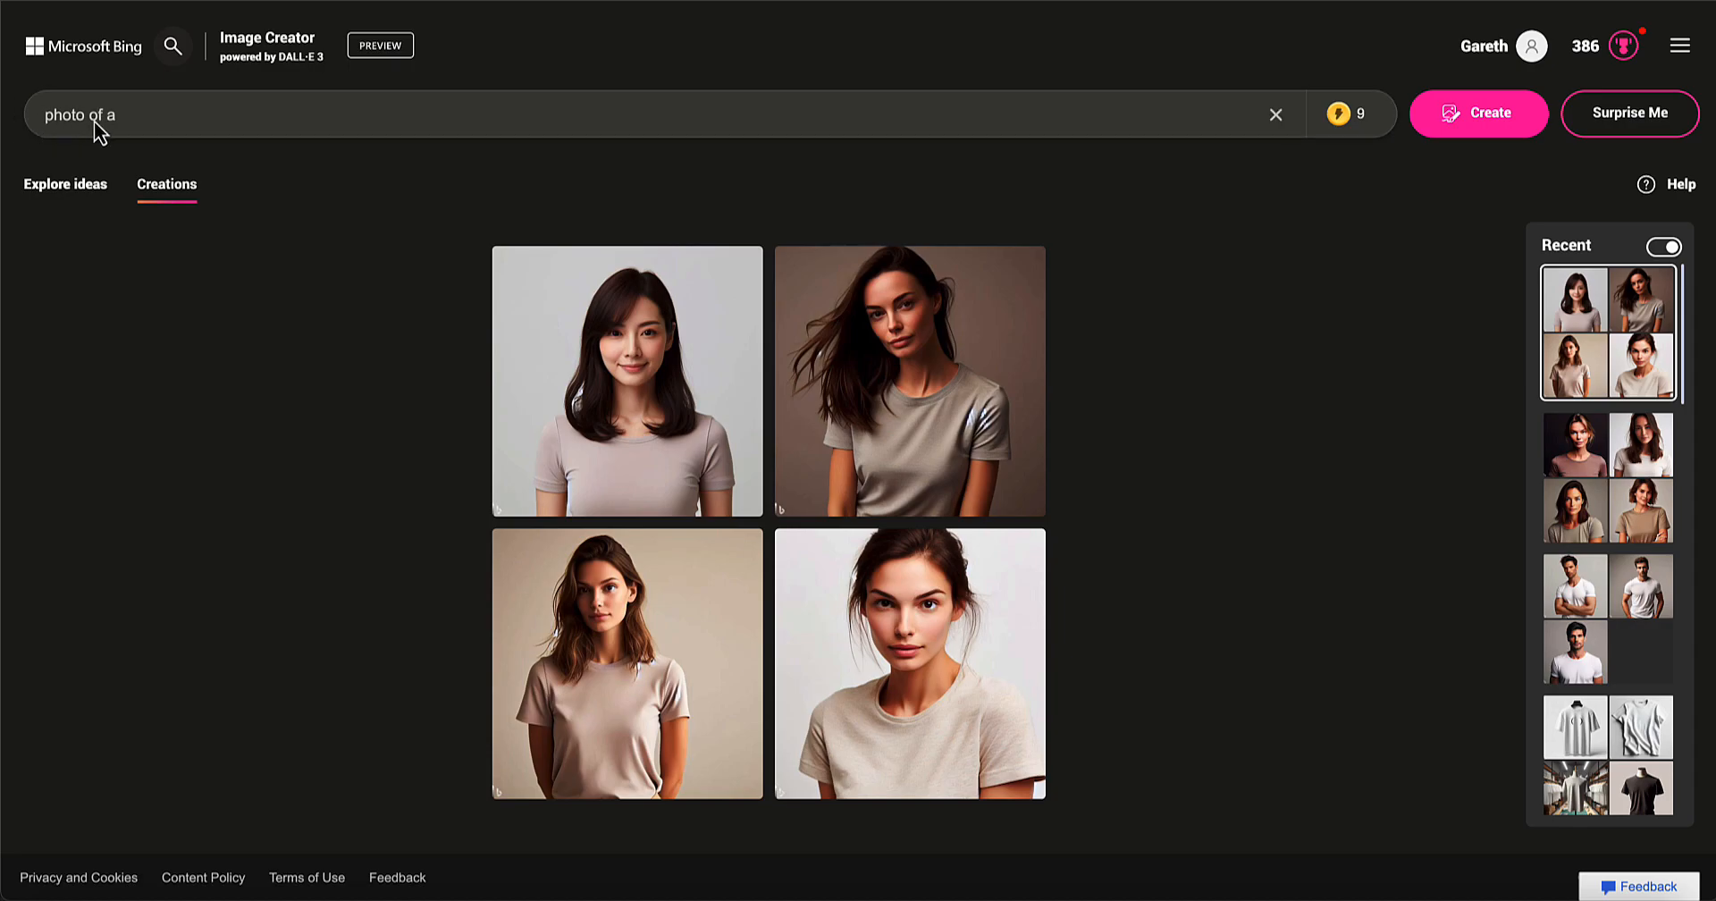
text(down)
drag(114, 118, 24, 116)
text(flat lay)
text(ain red t-shirt)
text(on a )
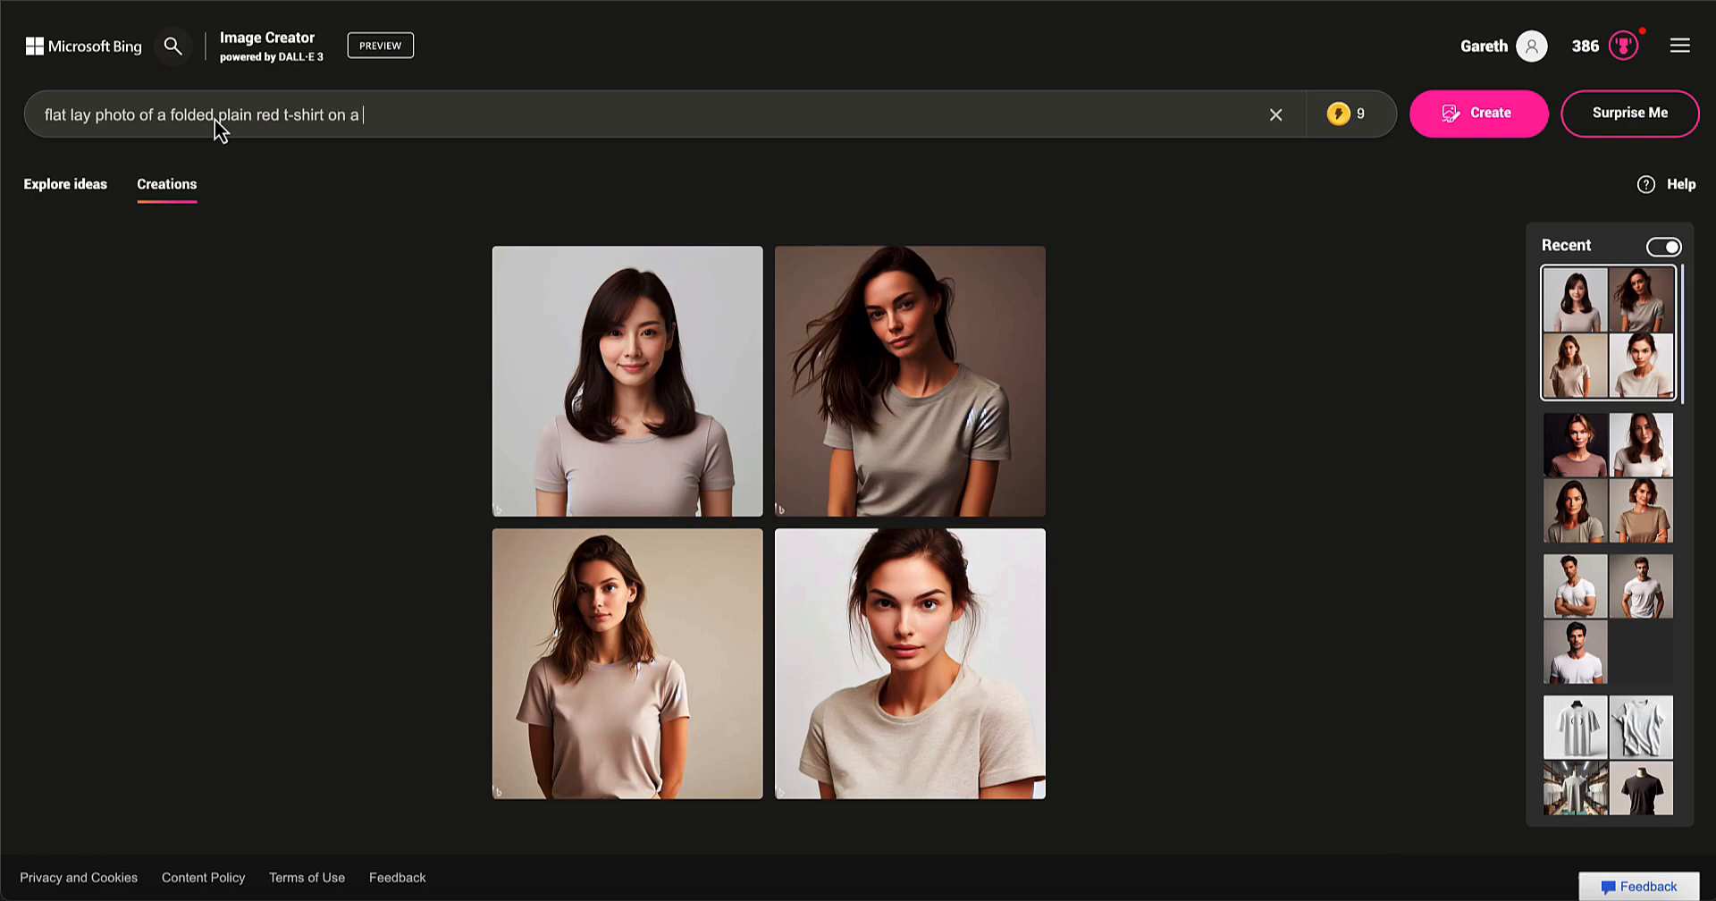
text(wooden table)
click(1478, 122)
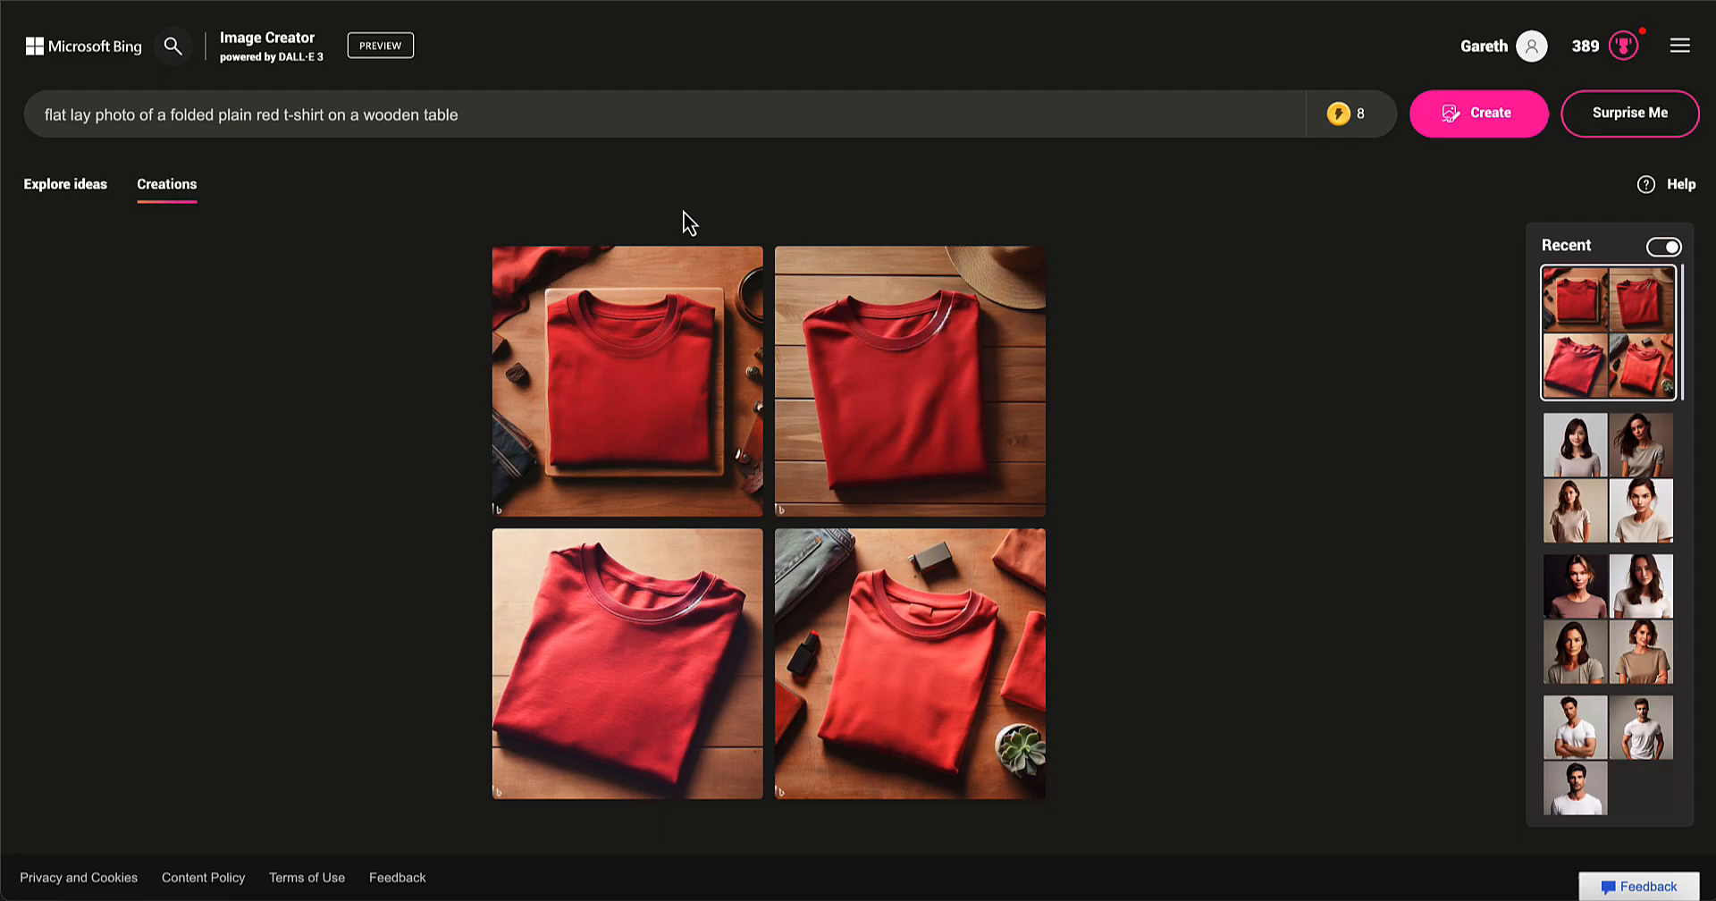
Download the image of the folded red T-shirt lying on a wooden board and close its enlarged view
click(930, 425)
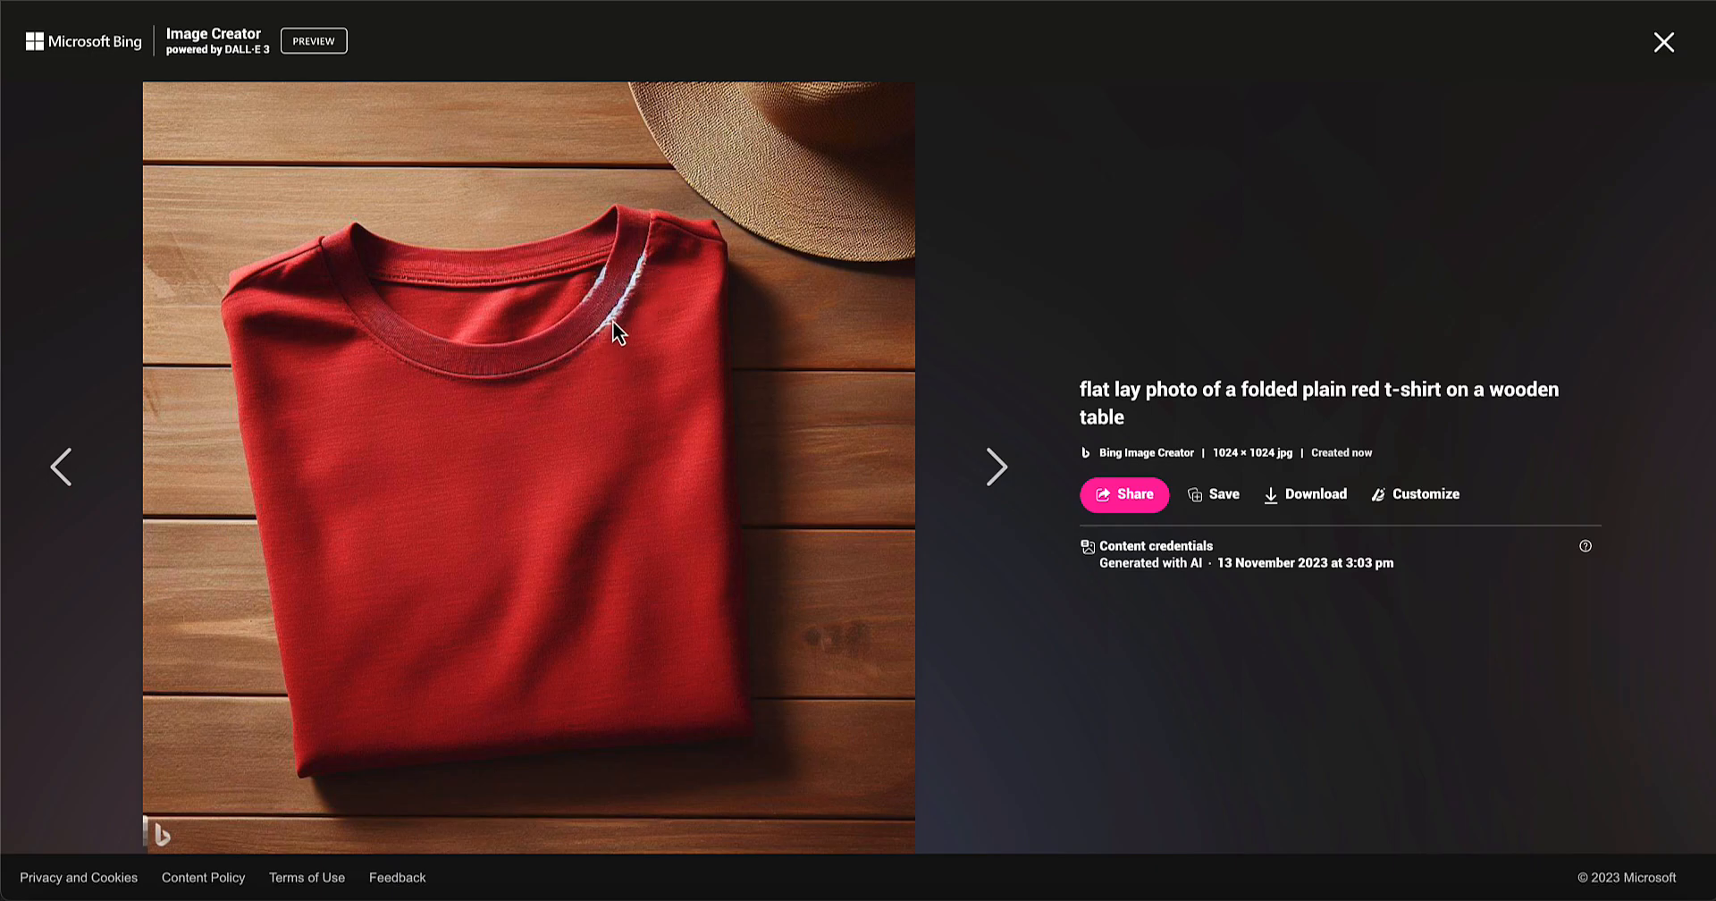
click(72, 472)
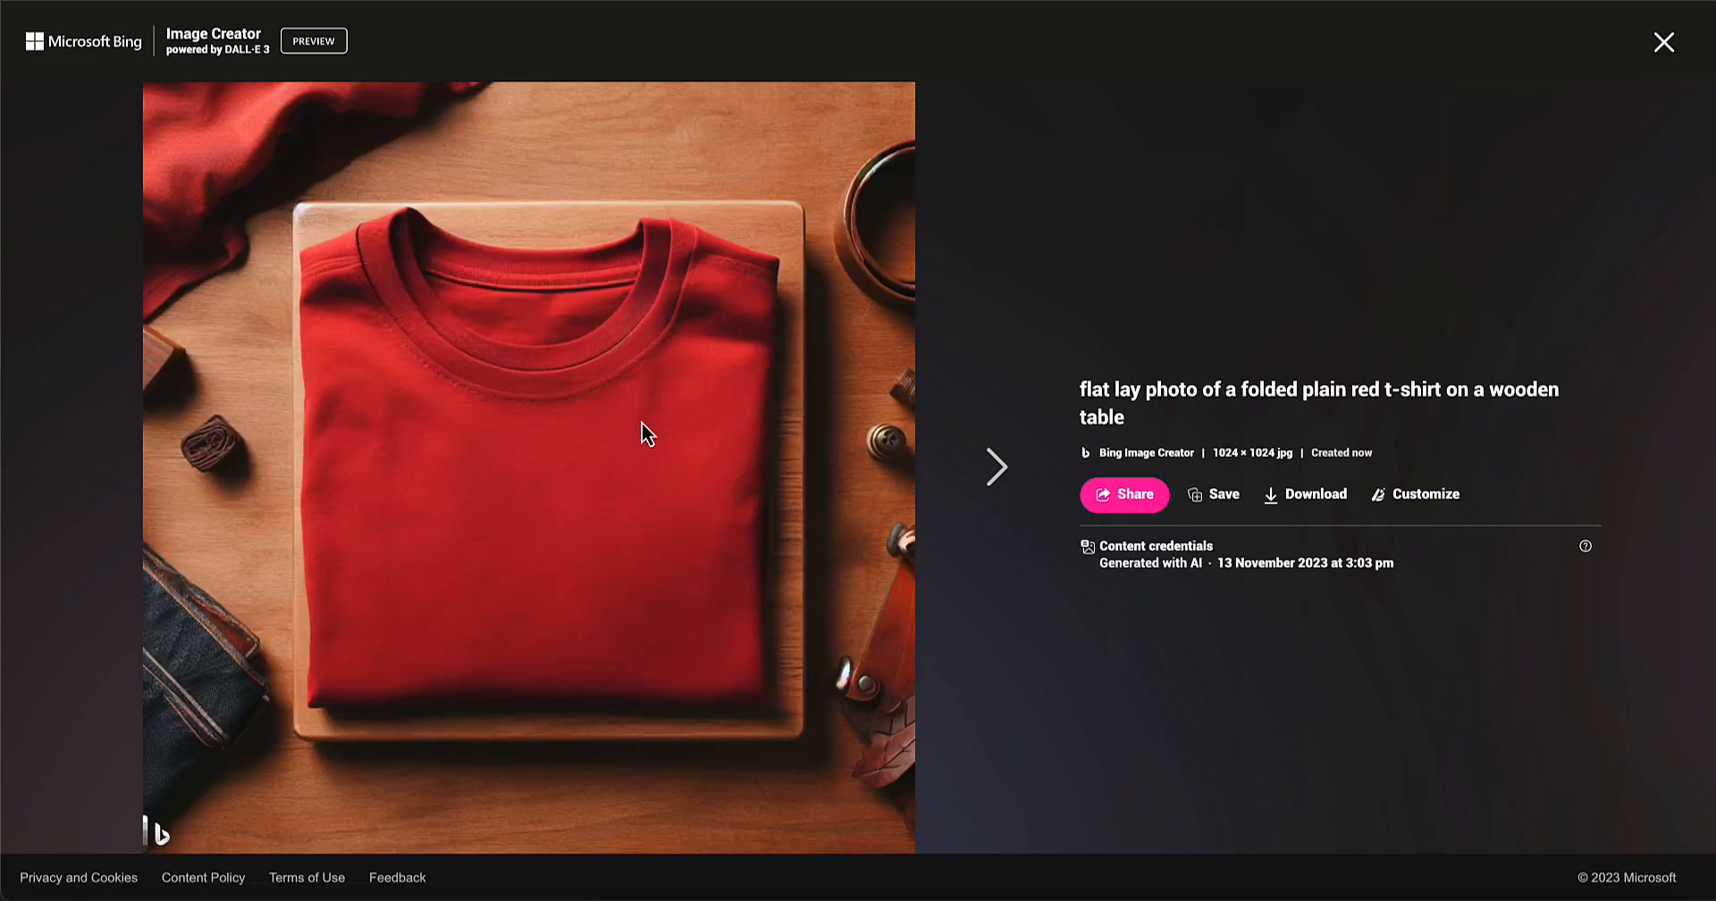
click(1319, 498)
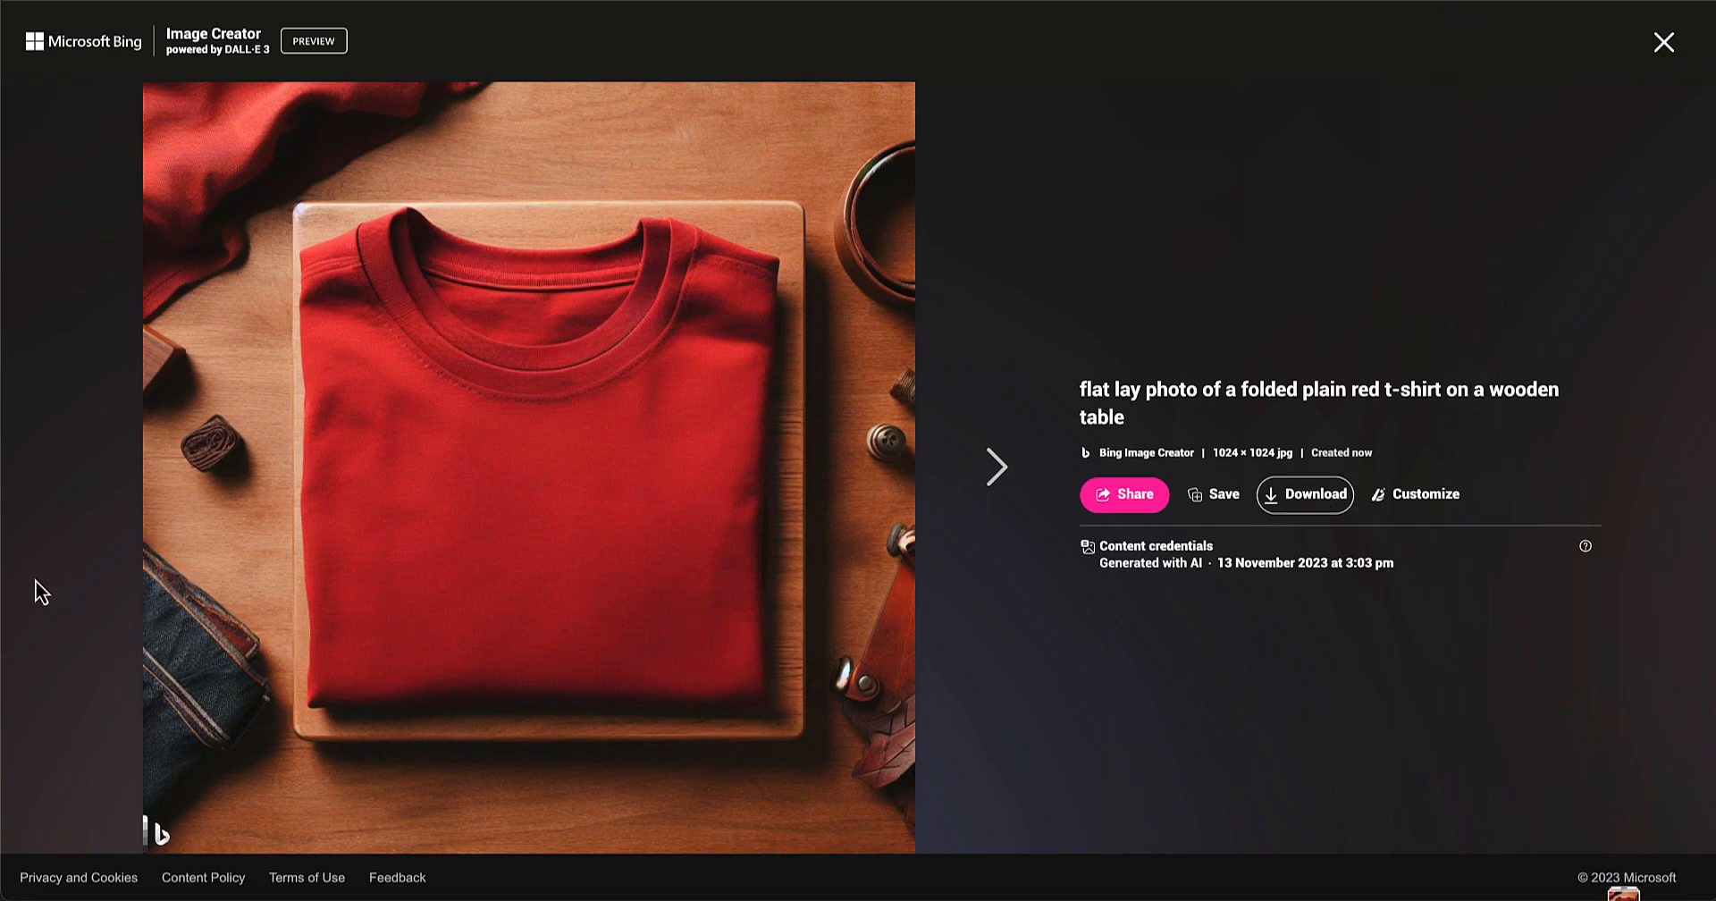
click(1664, 43)
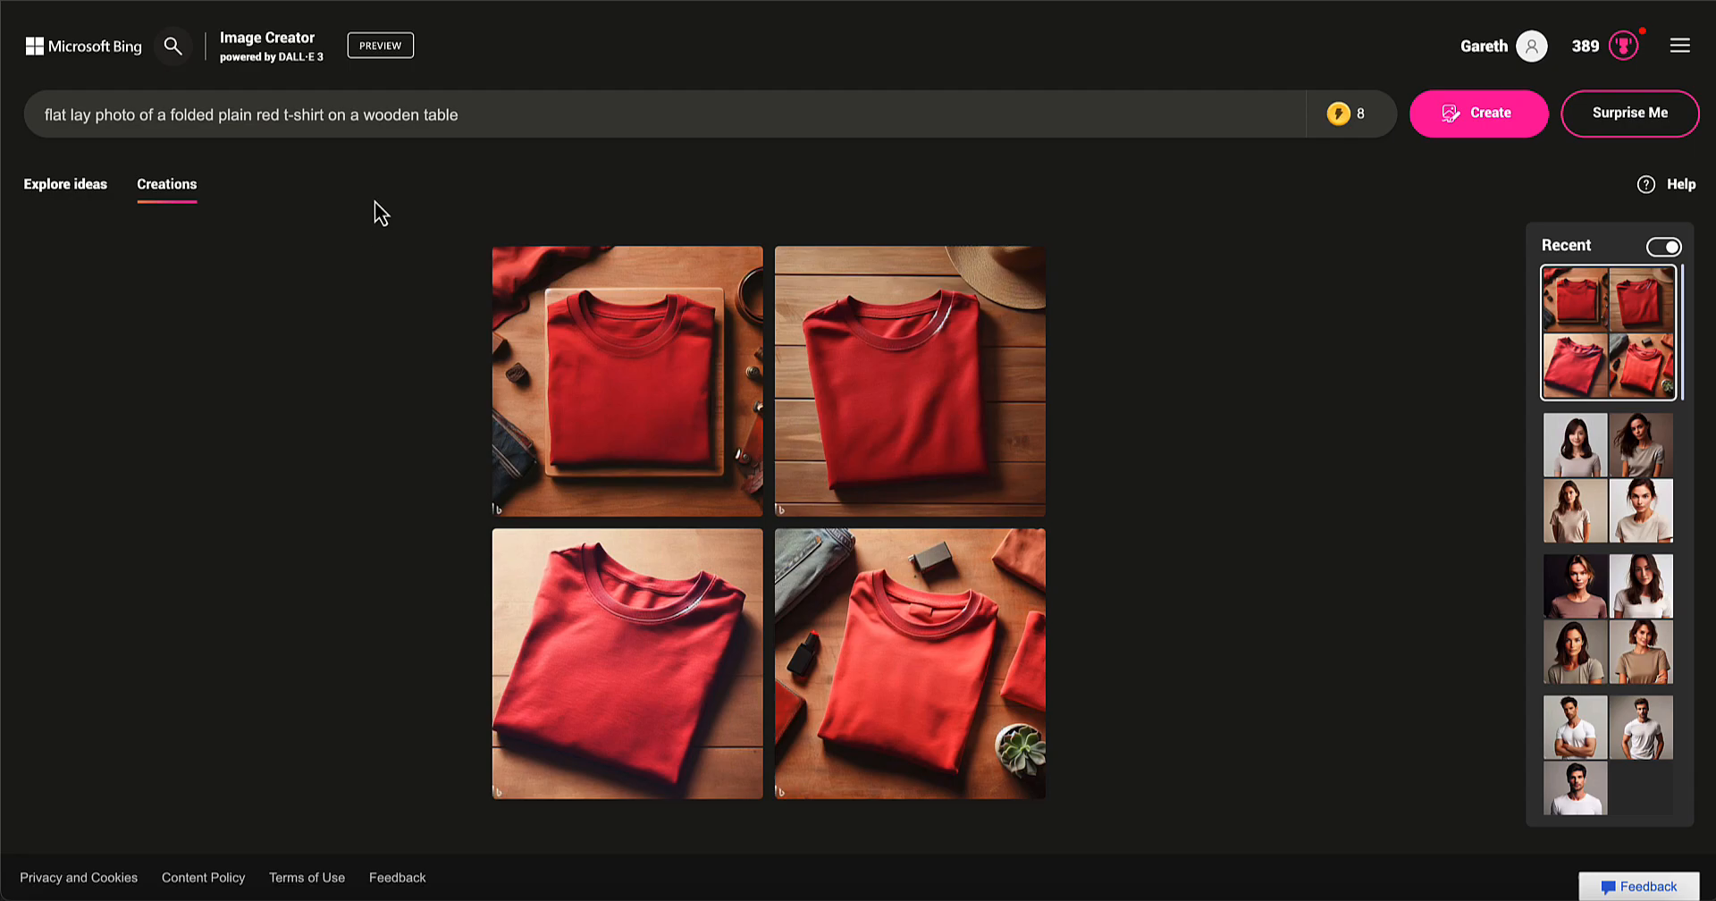
Change the prompt to "flat lay photo of a folded plain red t-shirt on a dark wooden table, with props" and generate new images
click(360, 123)
text(dark)
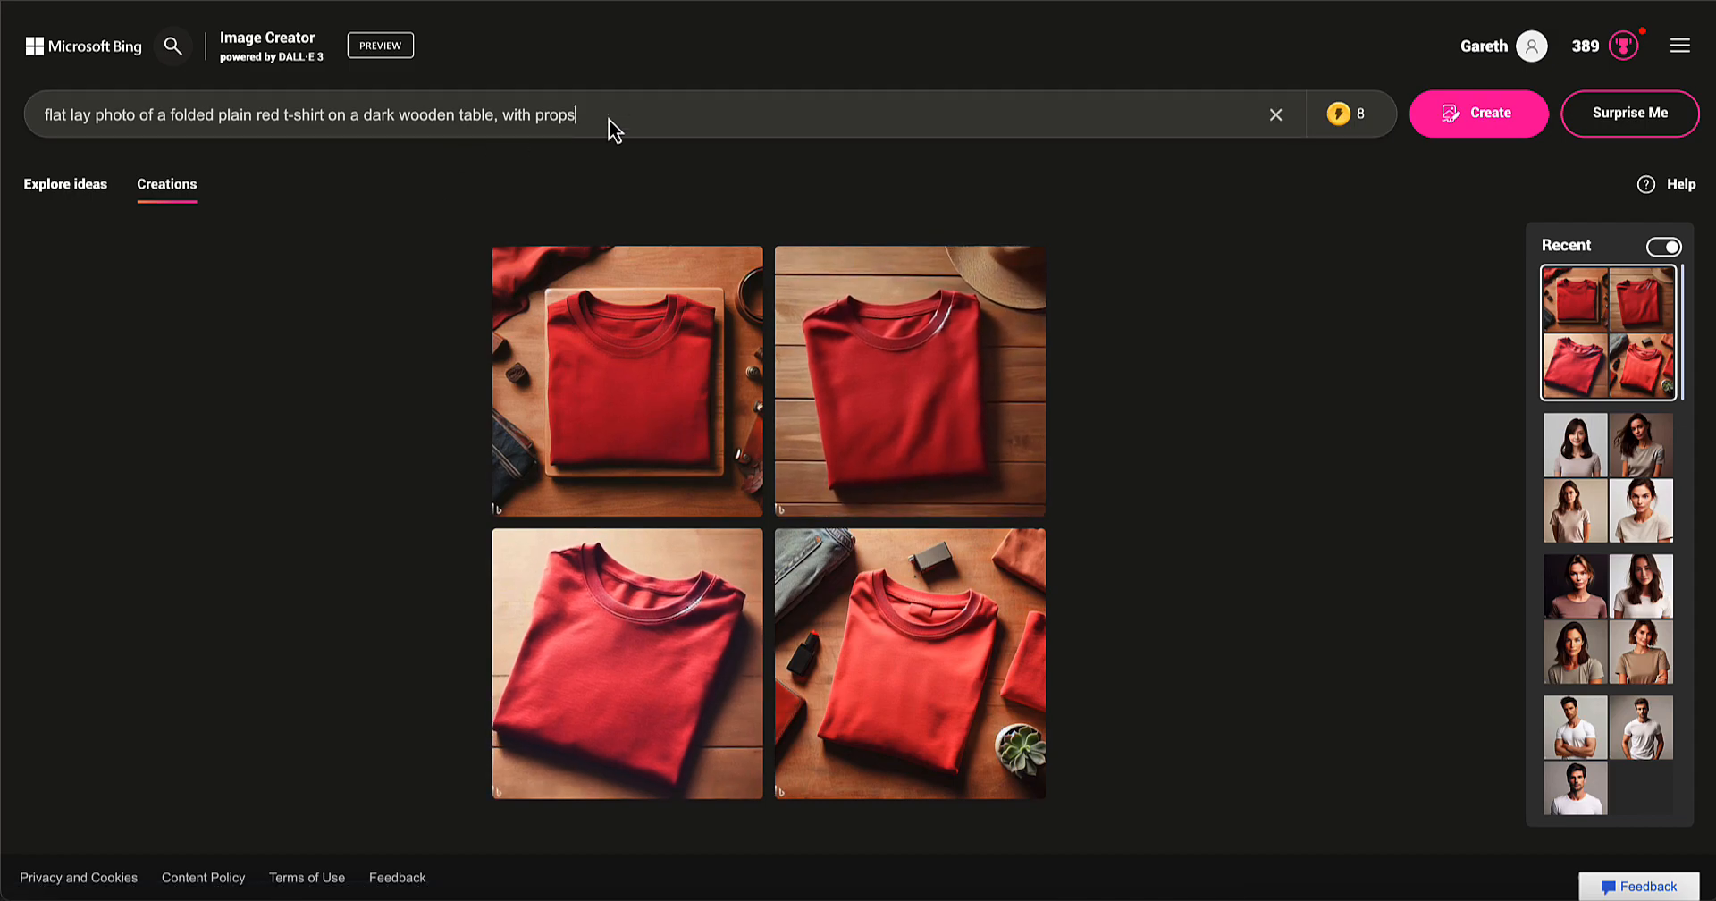
click(1471, 122)
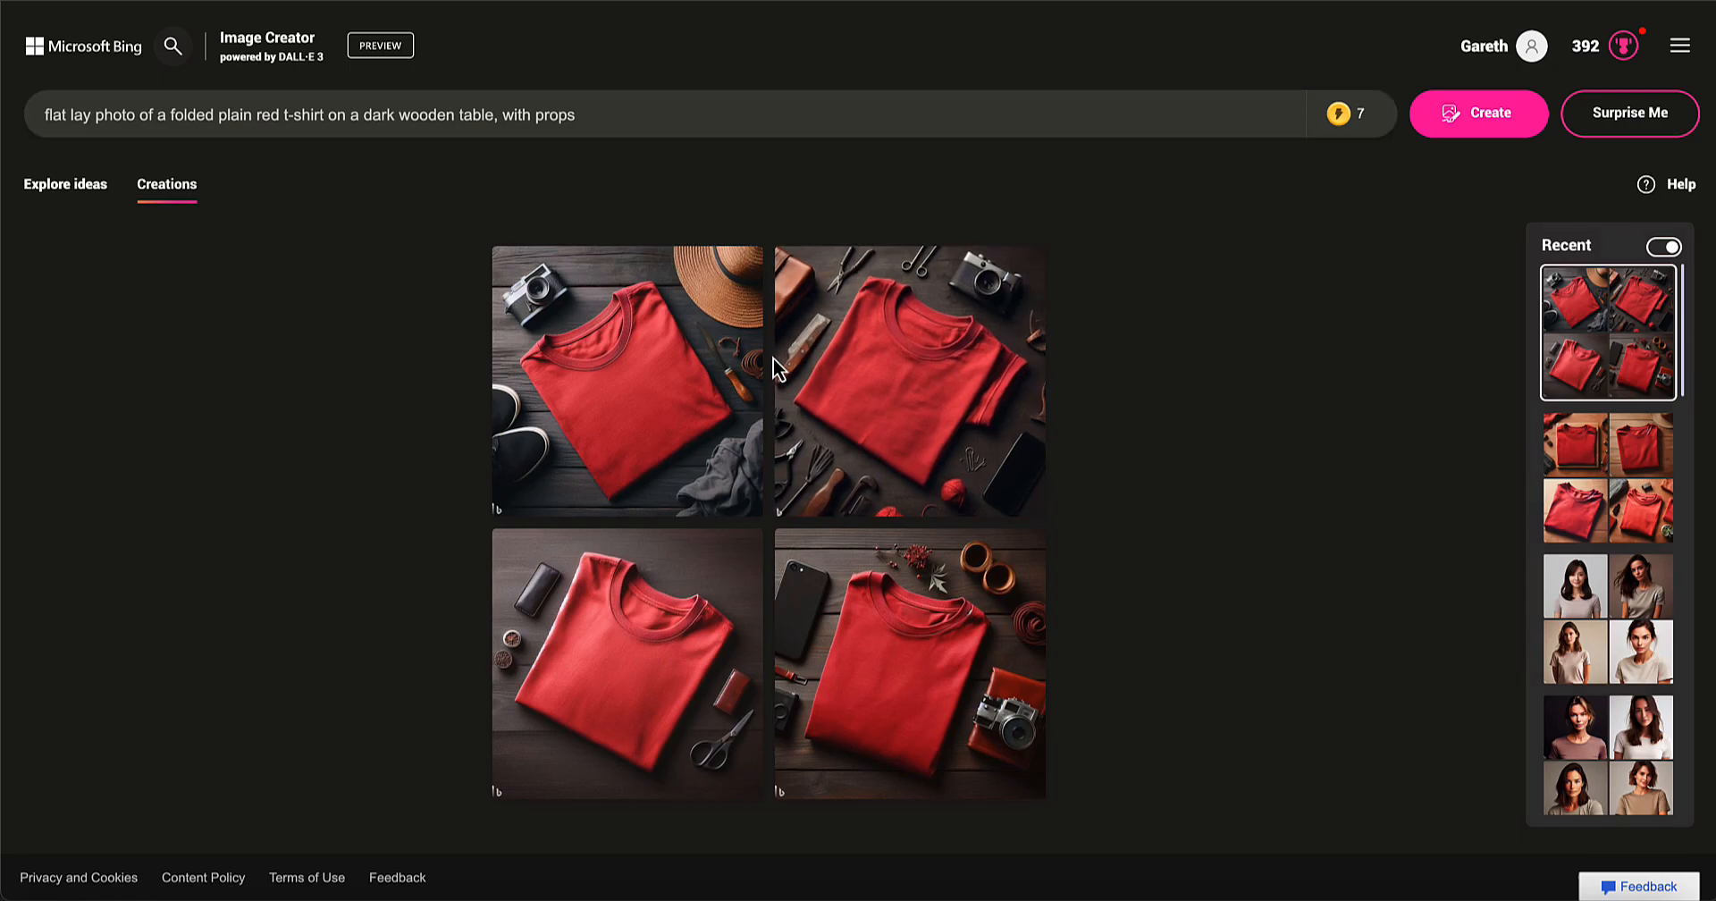
Download the image of the red T-shirt with the camera, hat and shoes, and view the following two images enlarged
click(619, 354)
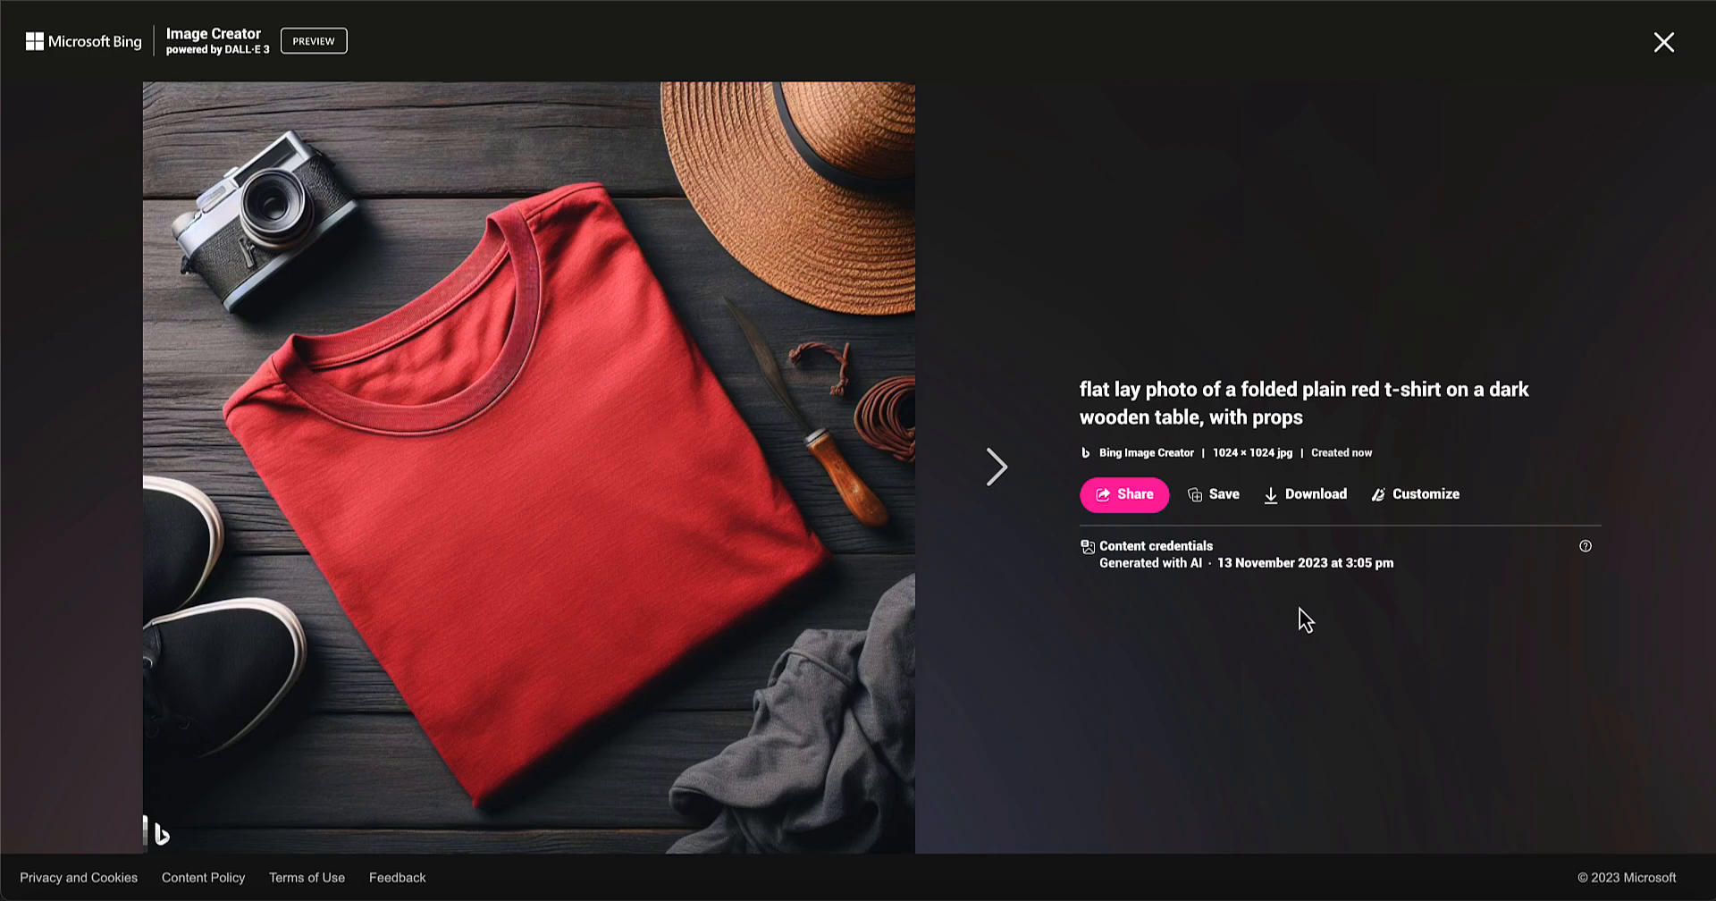
click(1310, 497)
click(984, 470)
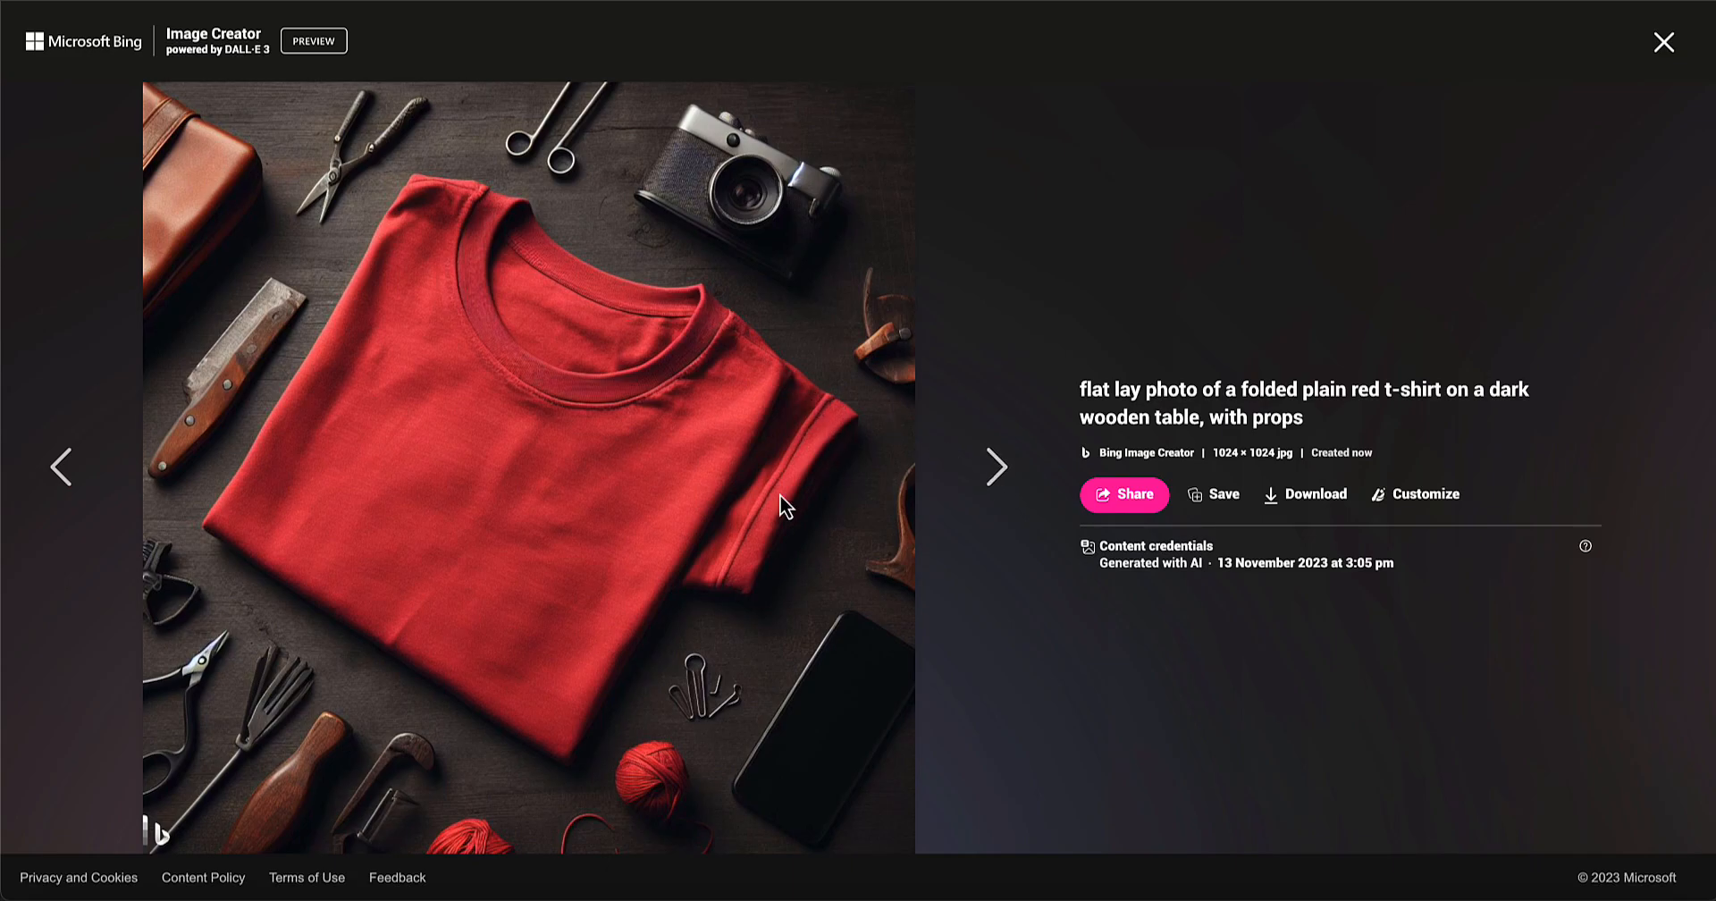
click(996, 468)
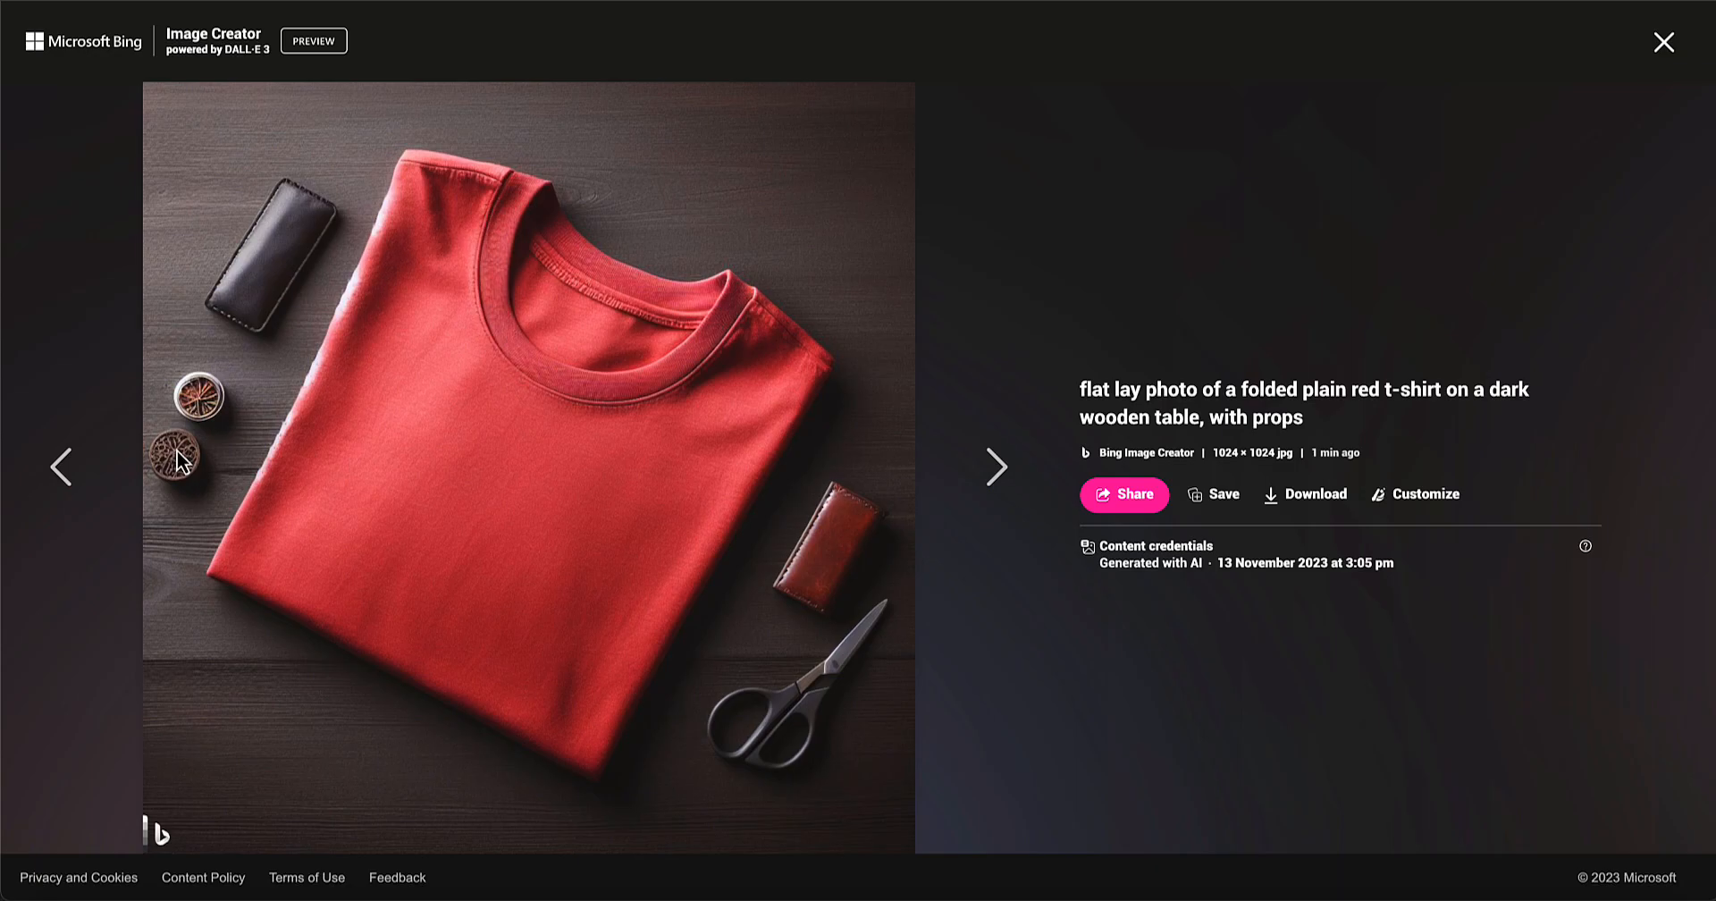
View the image of the red T-shirt with the phone and camera enlarged, and close the enlarged view
click(1004, 481)
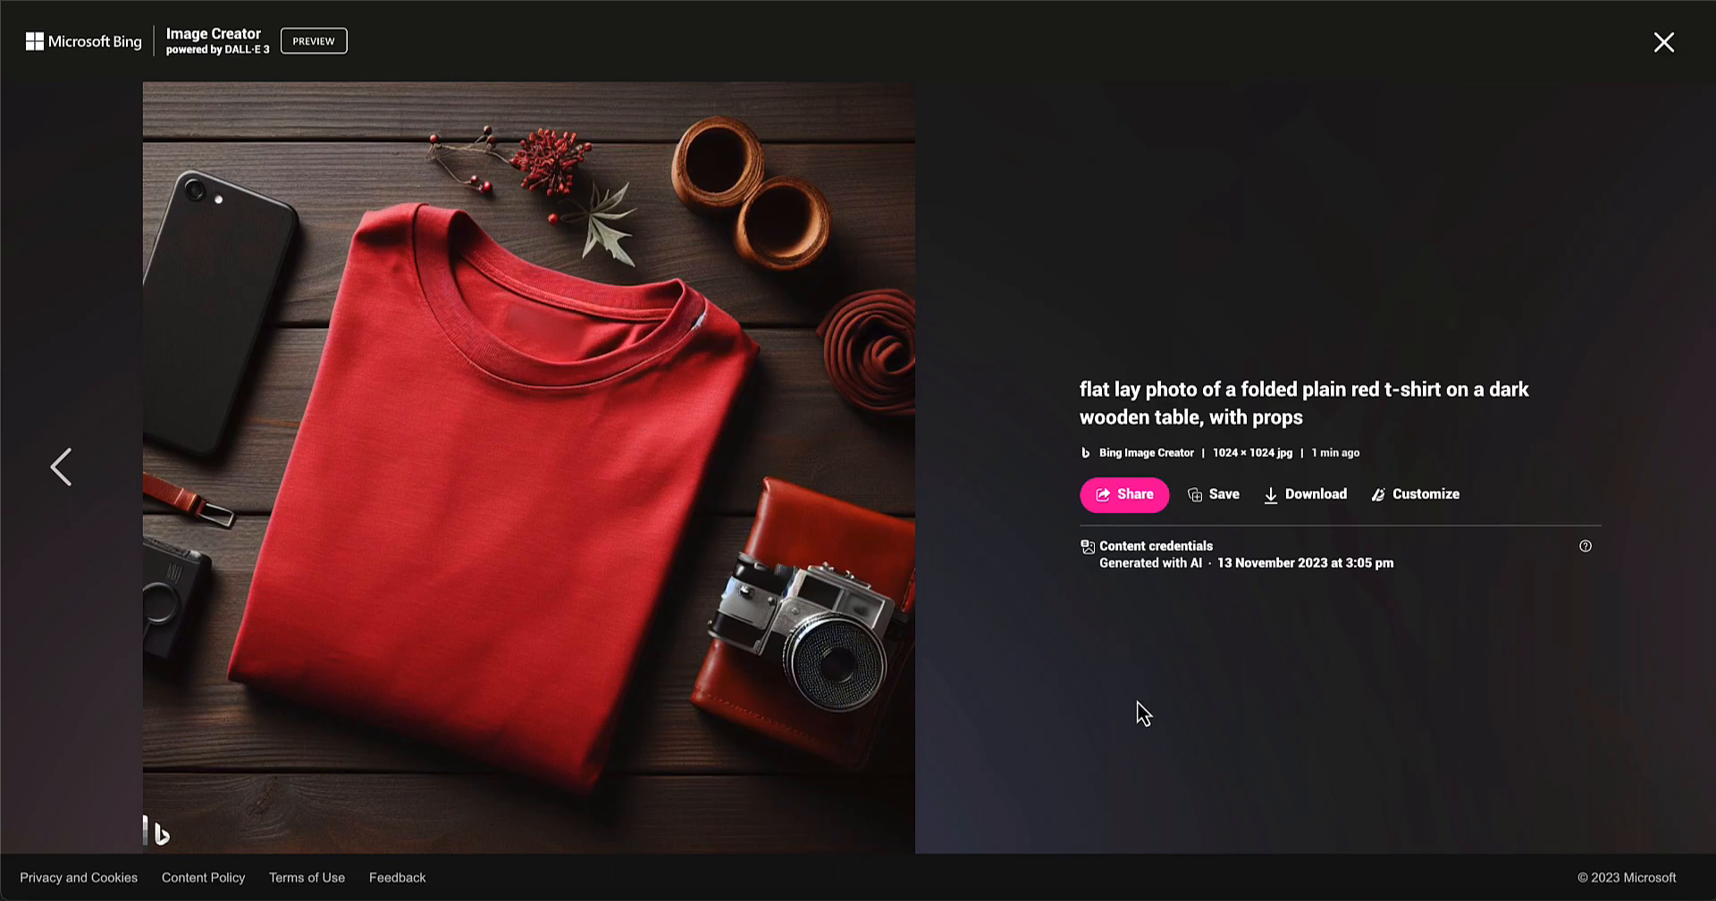
click(1665, 54)
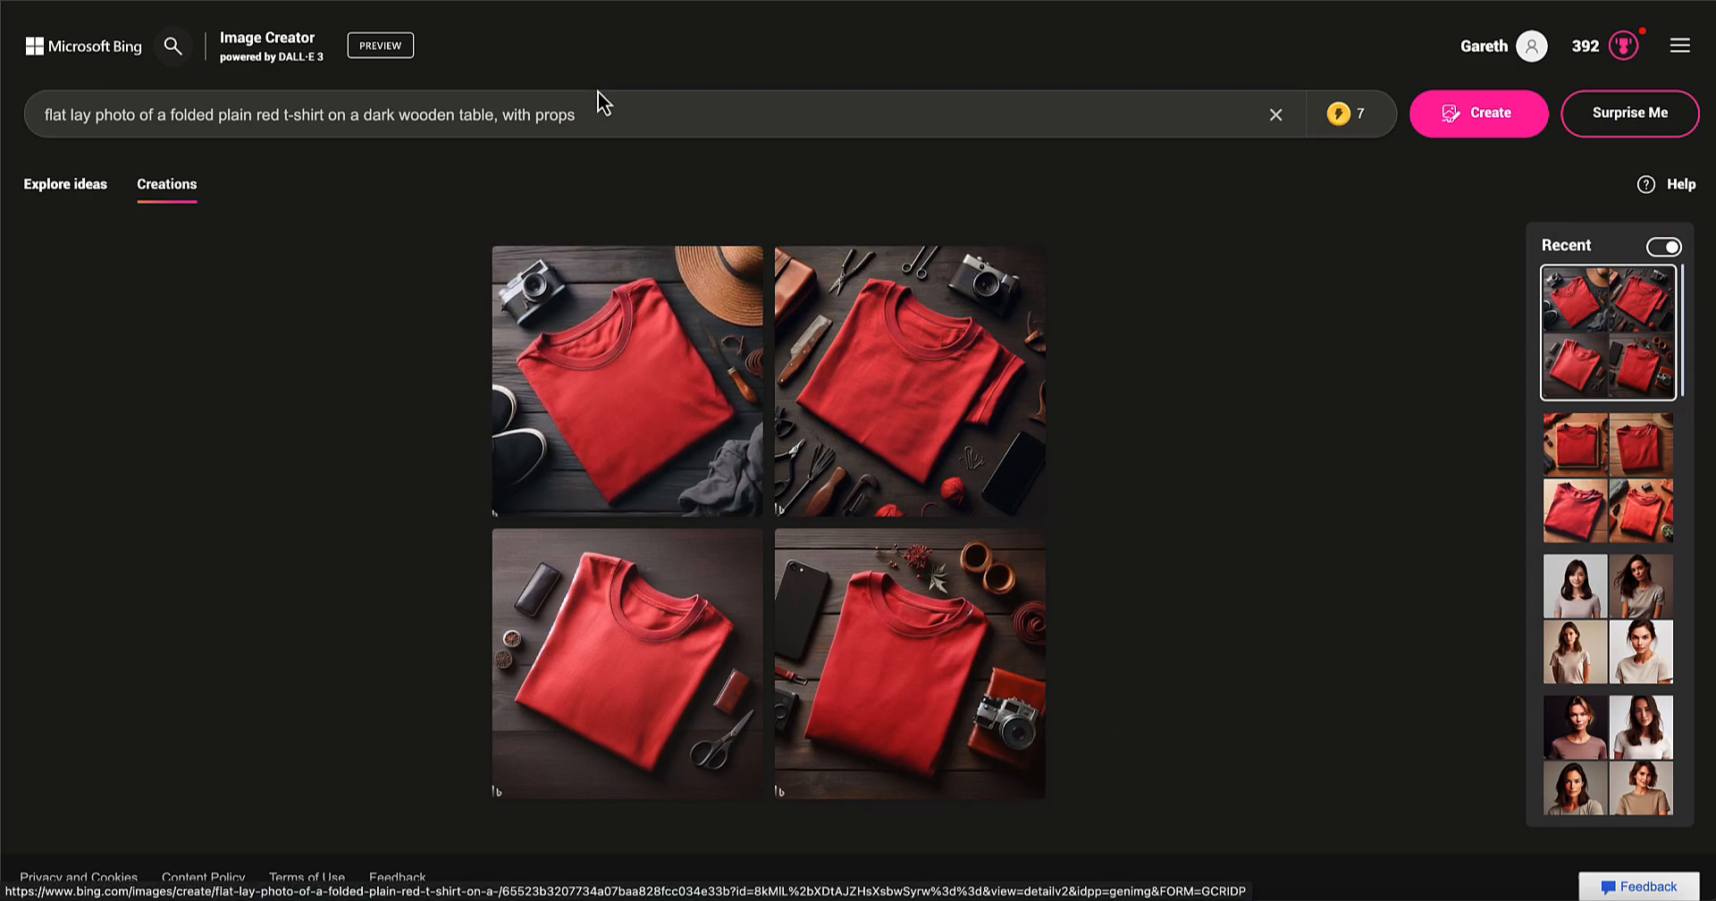
Replace the prompt with "outdoor lifestyle photo of a man and woman wearing bright summer plain t-shirts" and generate new images
drag(634, 115, 14, 109)
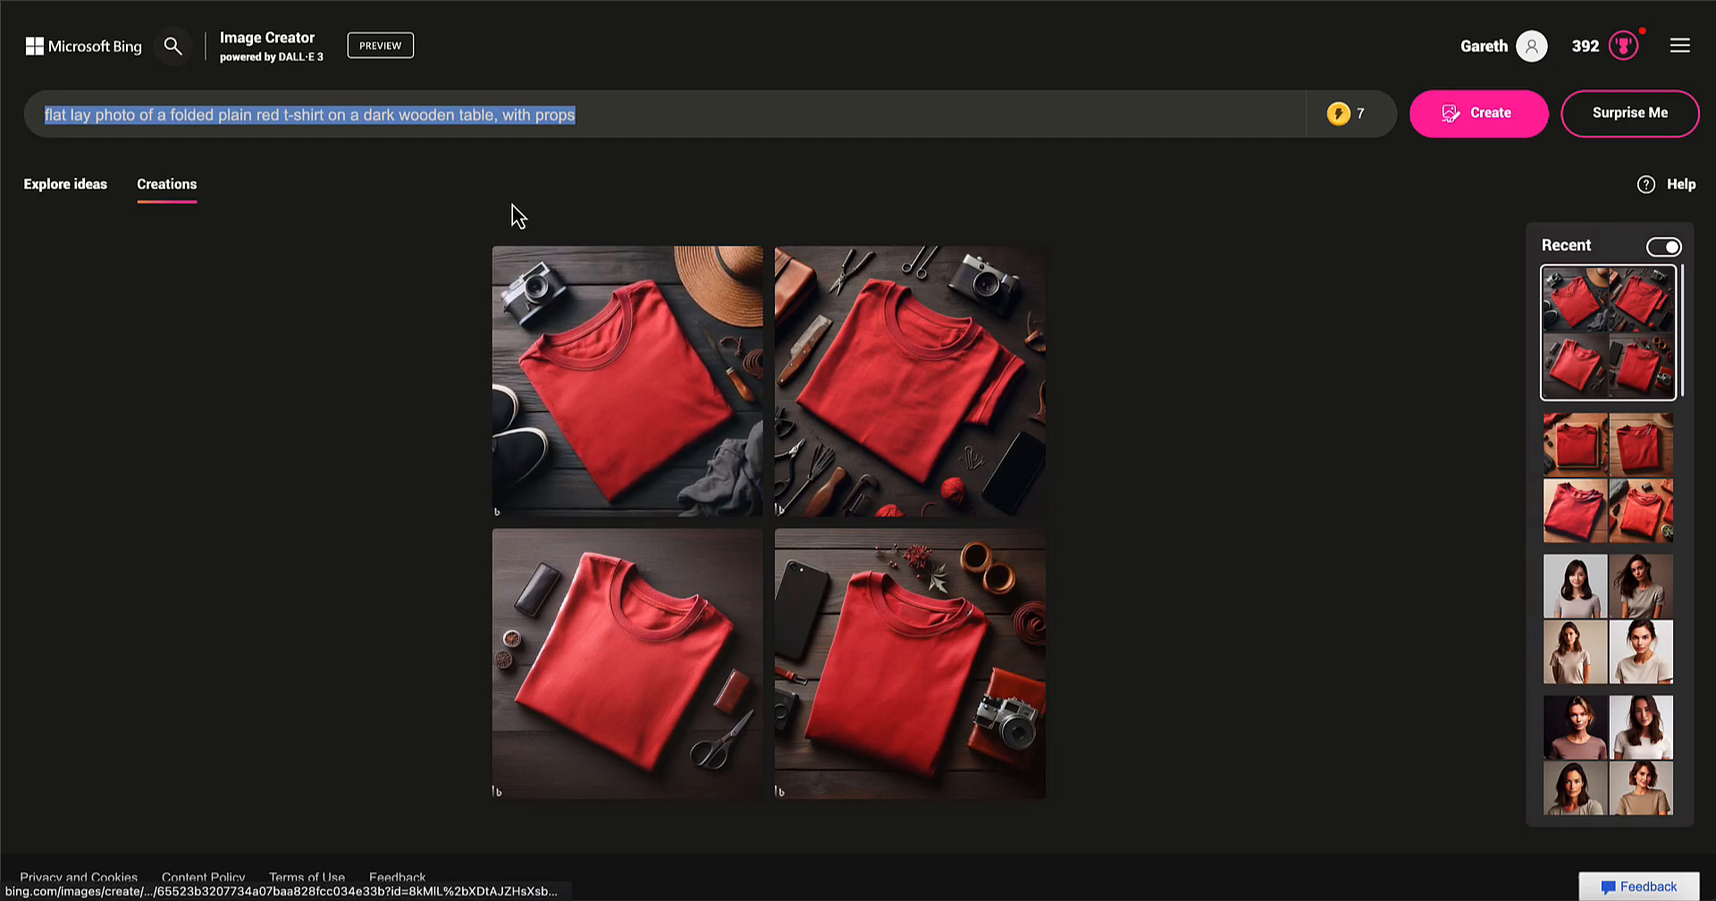
click(636, 117)
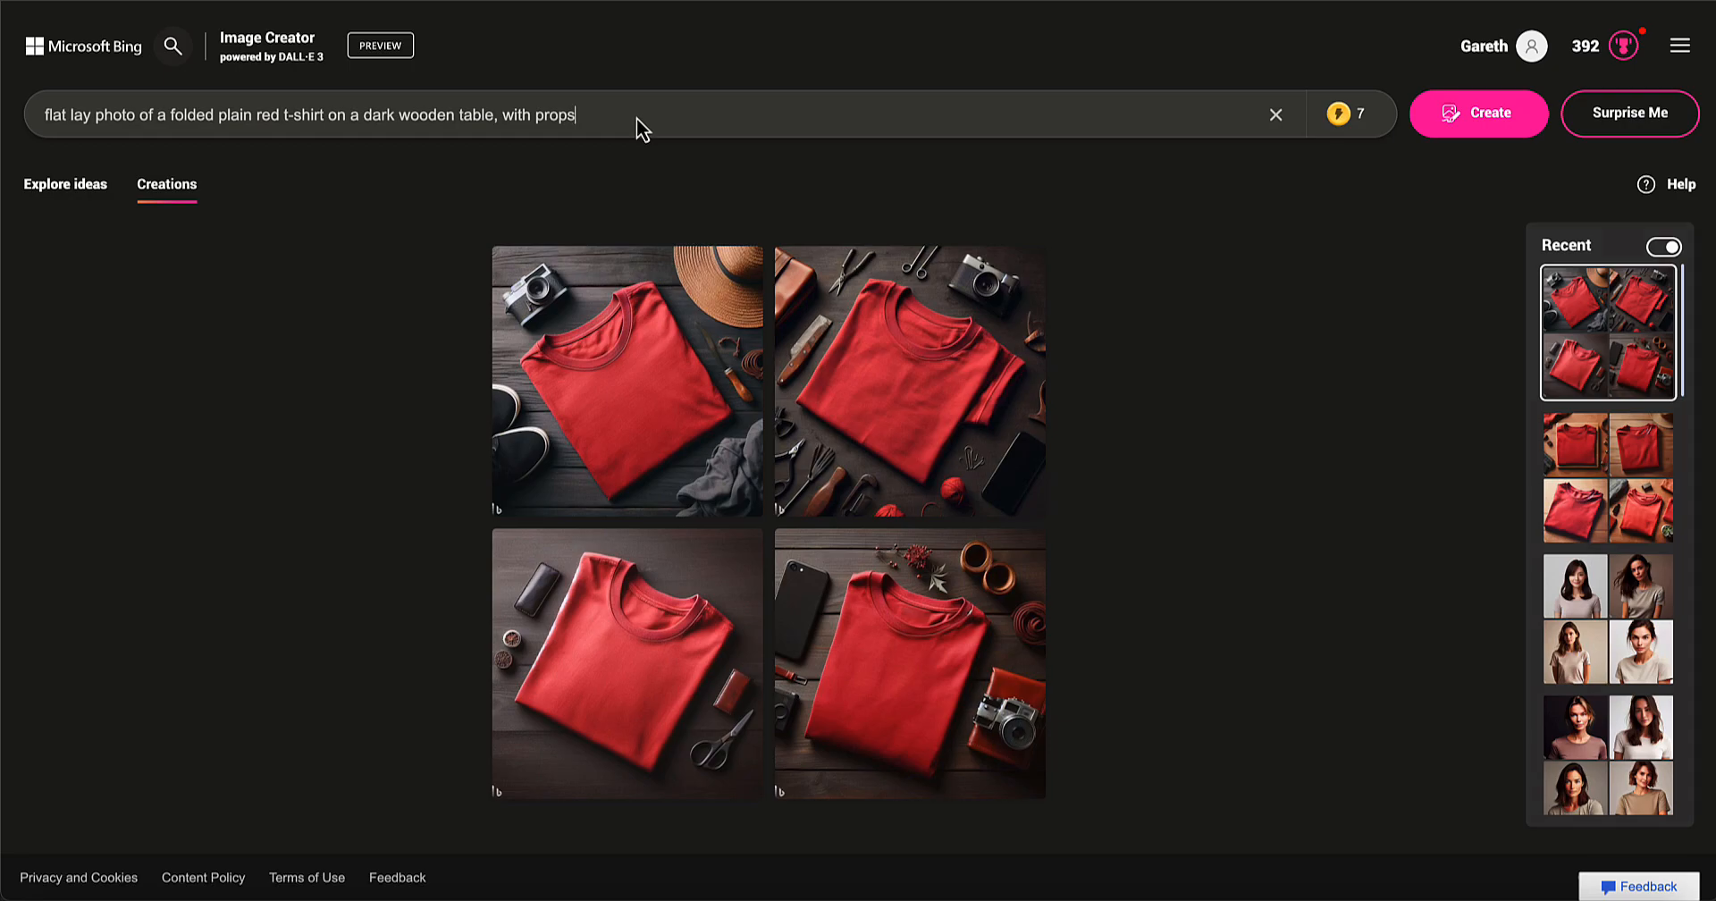
drag(637, 120, 45, 119)
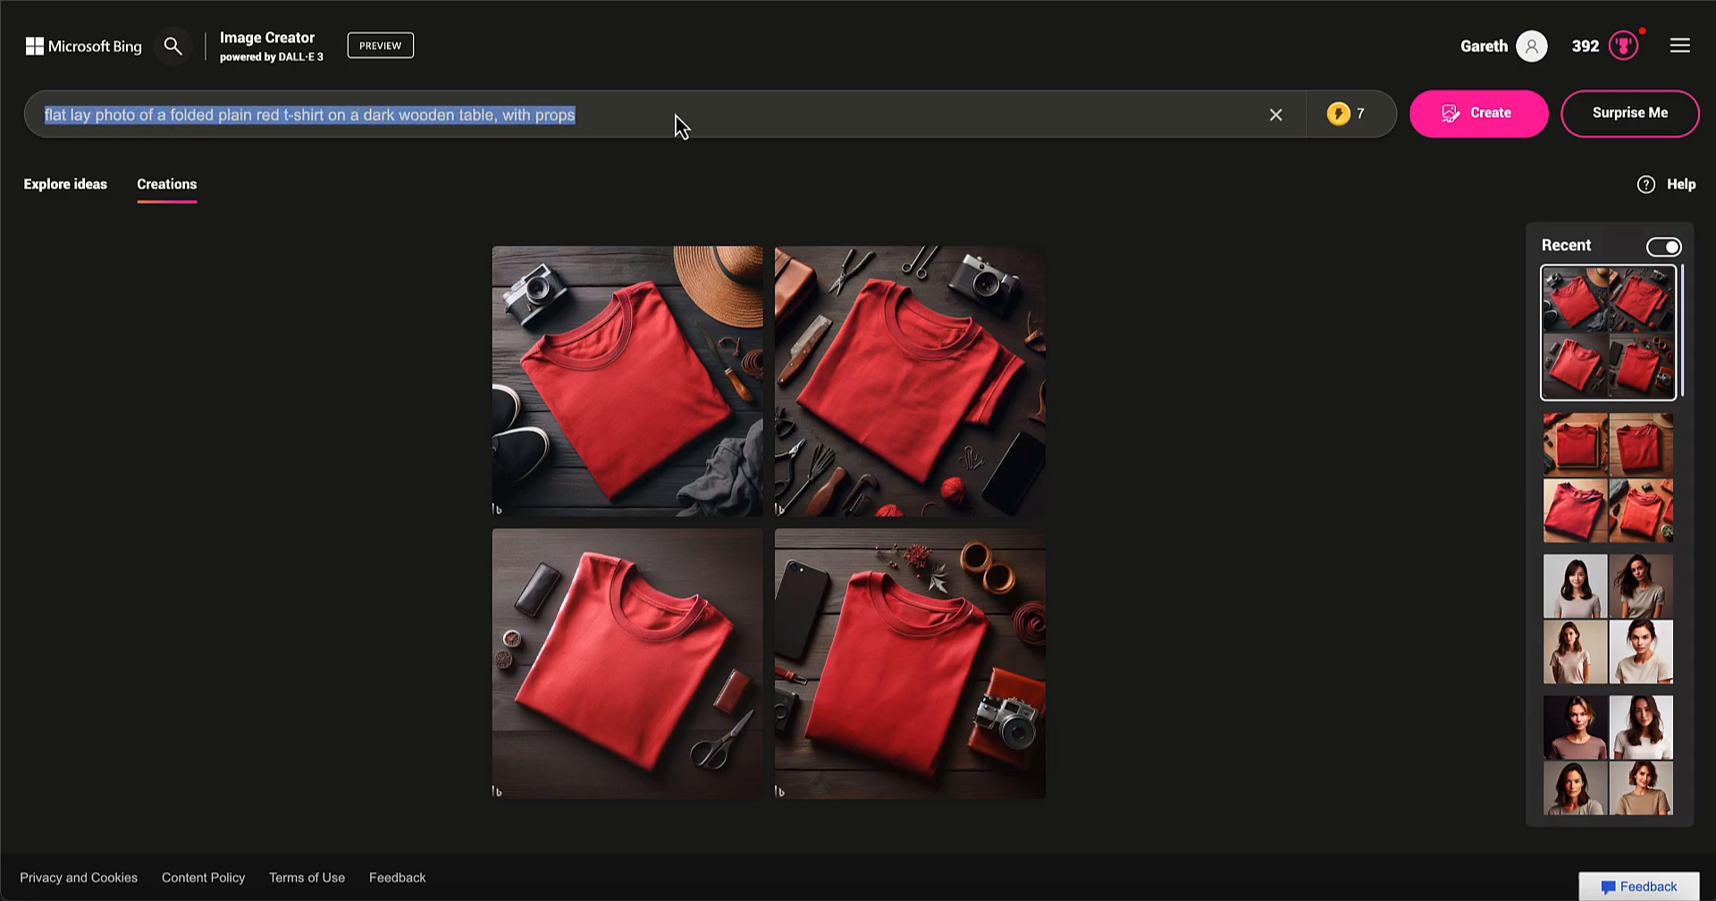
text(out)
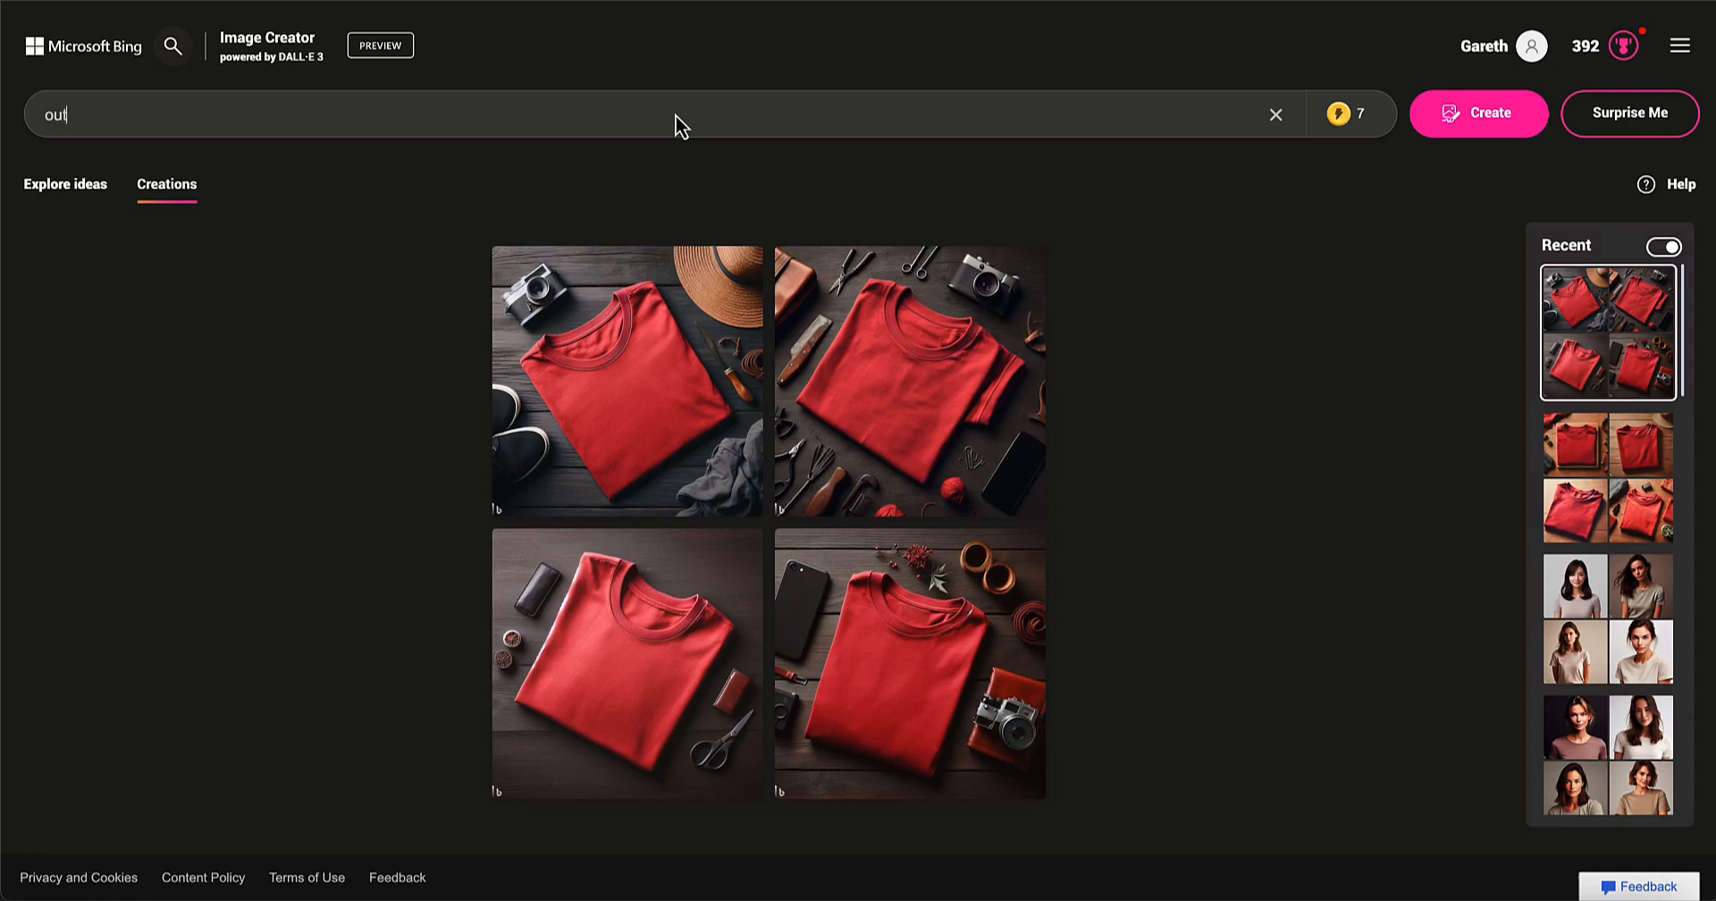
text(door lifestyle pg)
key(BackSpace)
text(hoto of a )
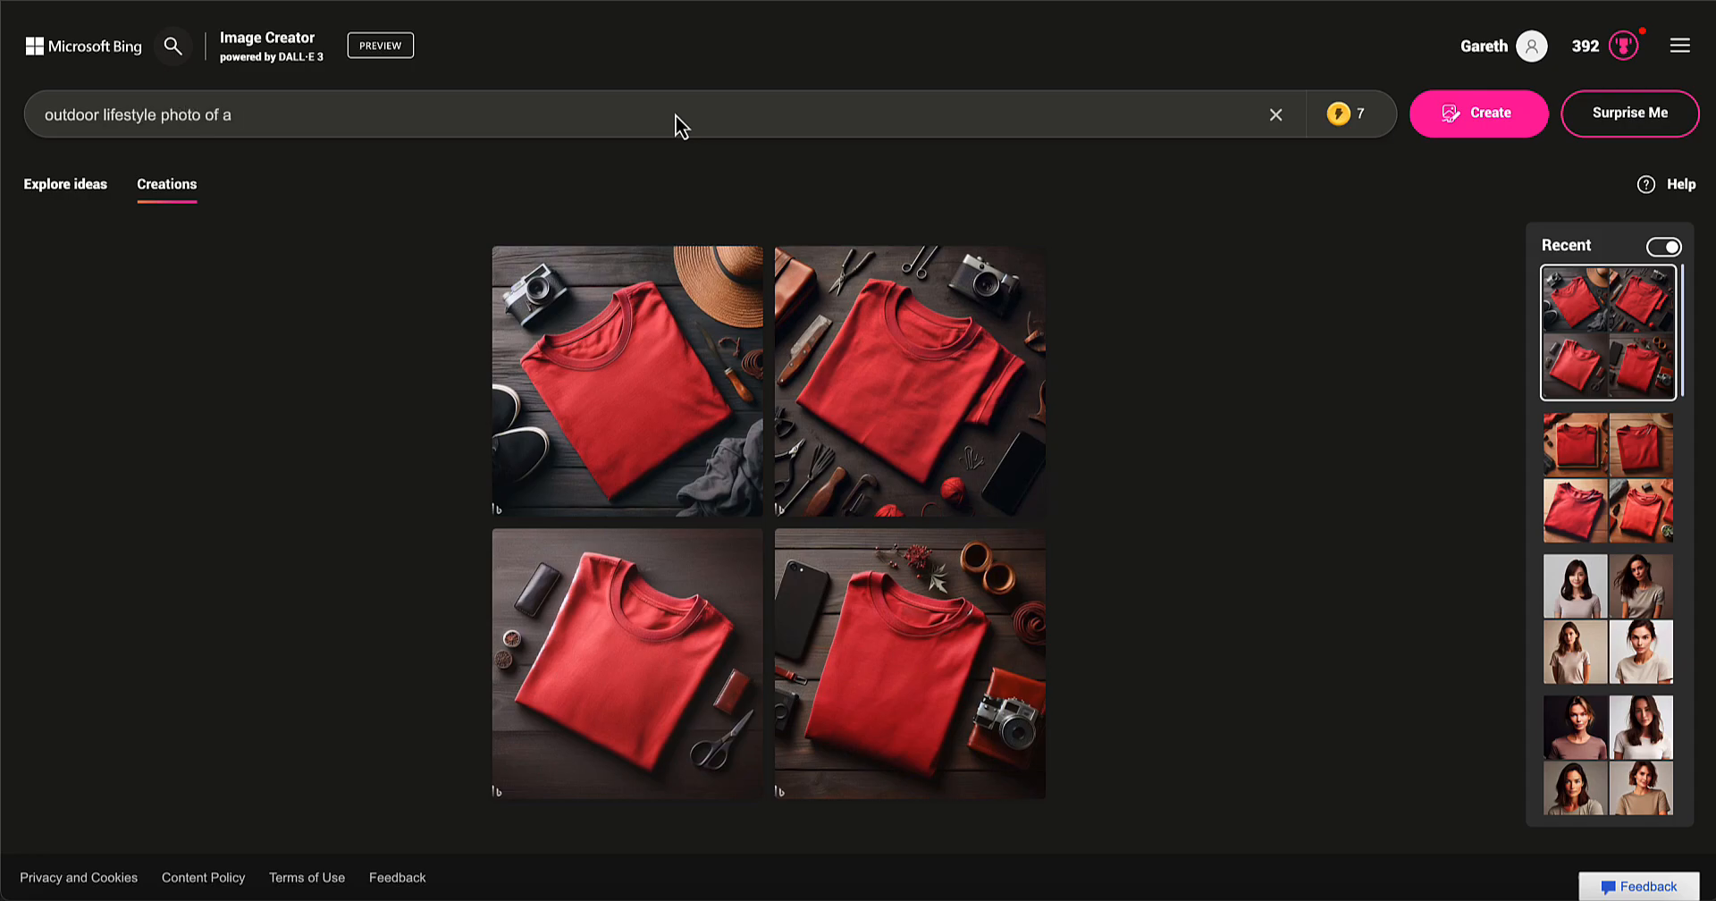
text(man and woman wearing bright summer t-shirts)
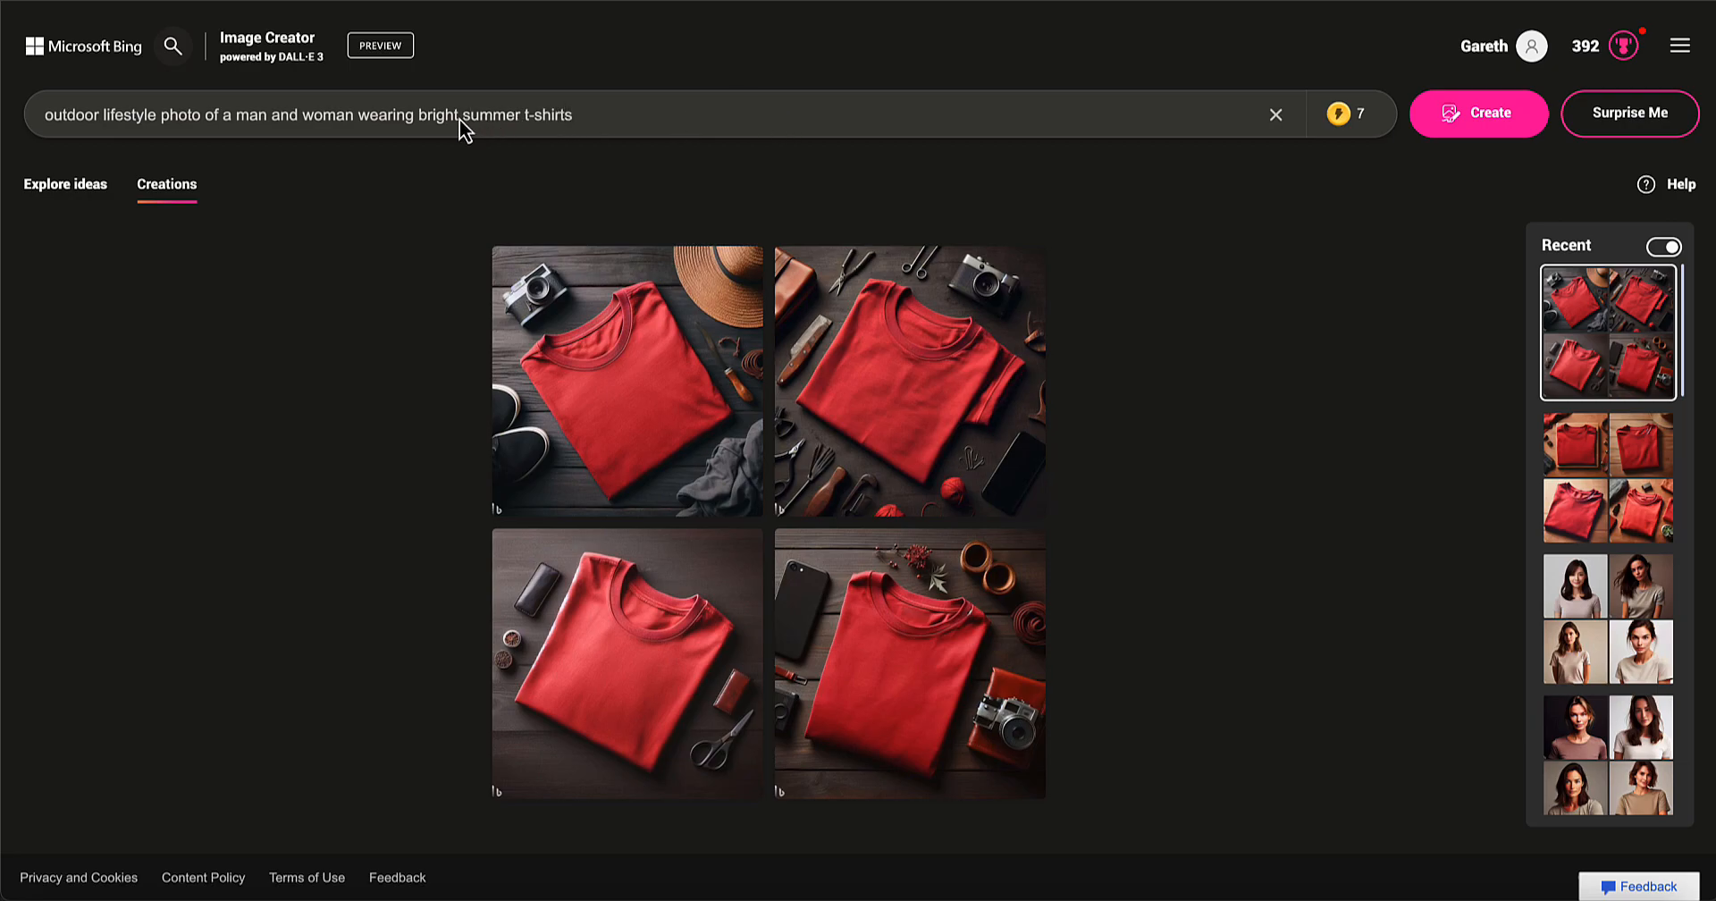
click(526, 122)
text(plain)
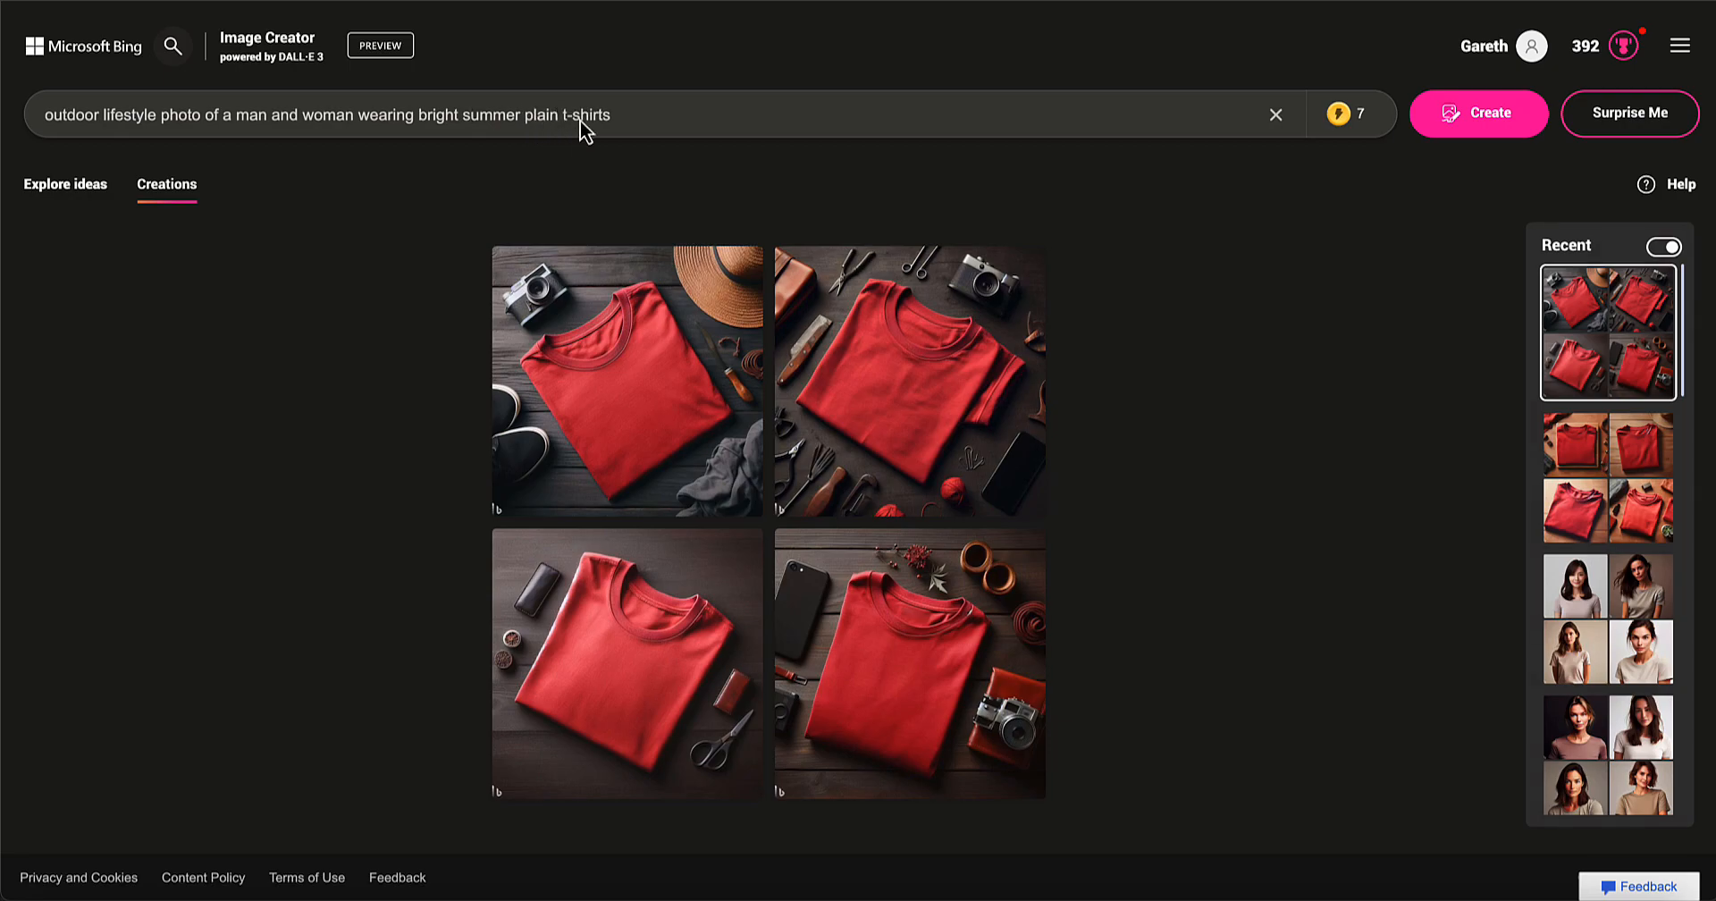
click(1494, 120)
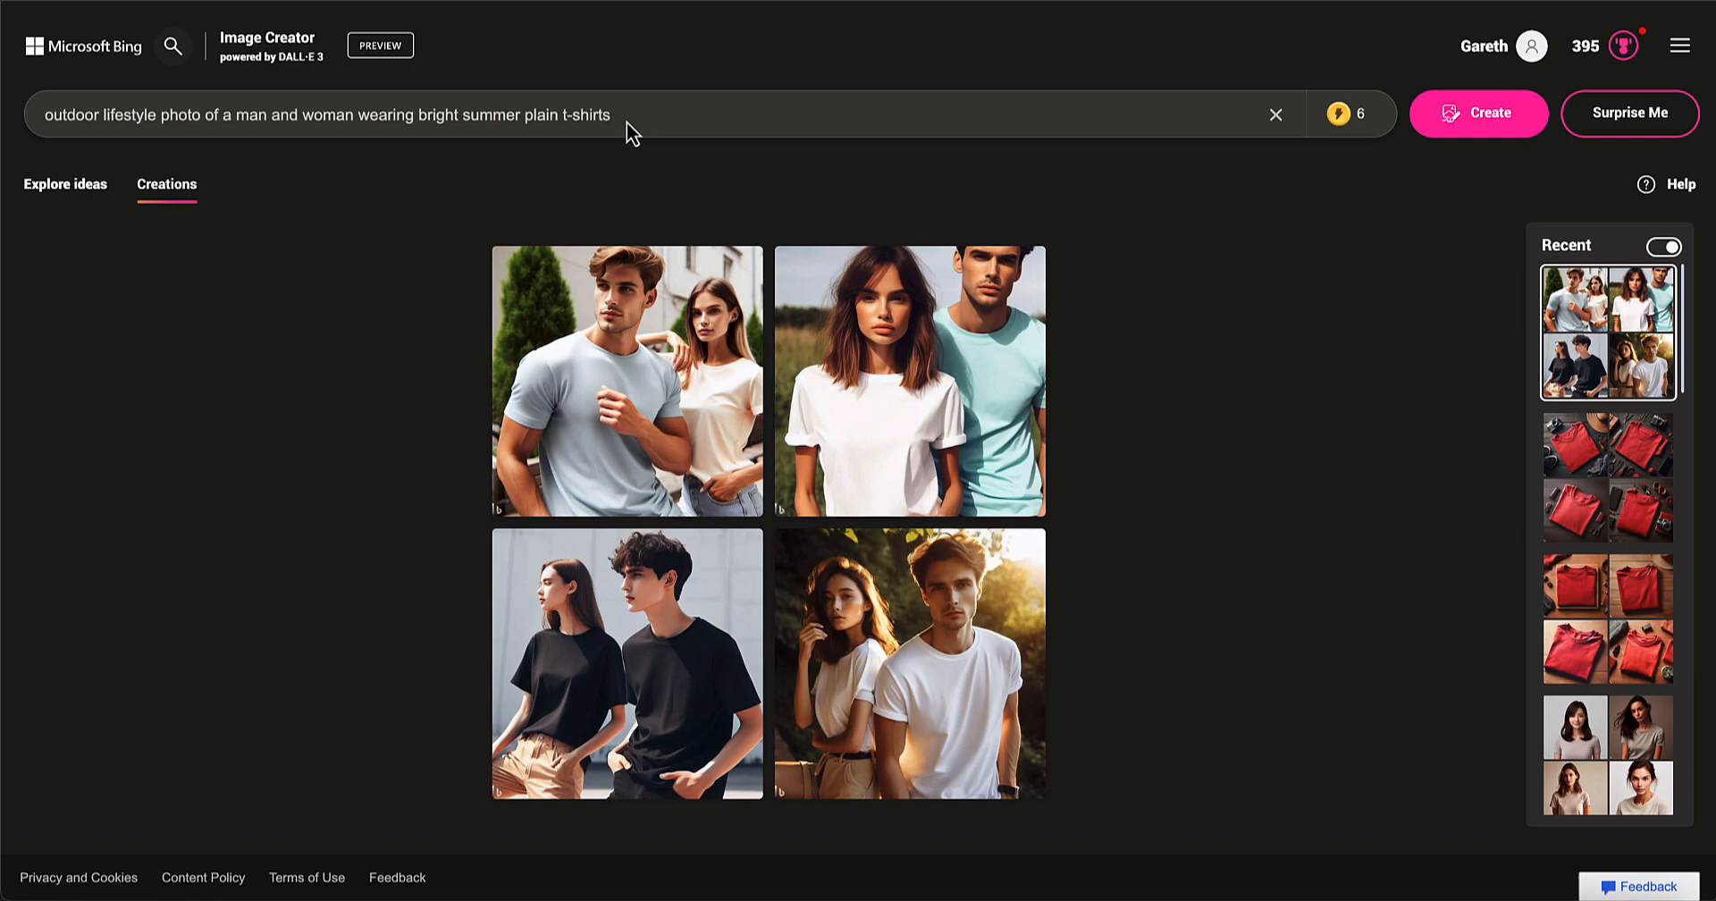
View each of the four generated couple images enlarged and return to the results
click(919, 420)
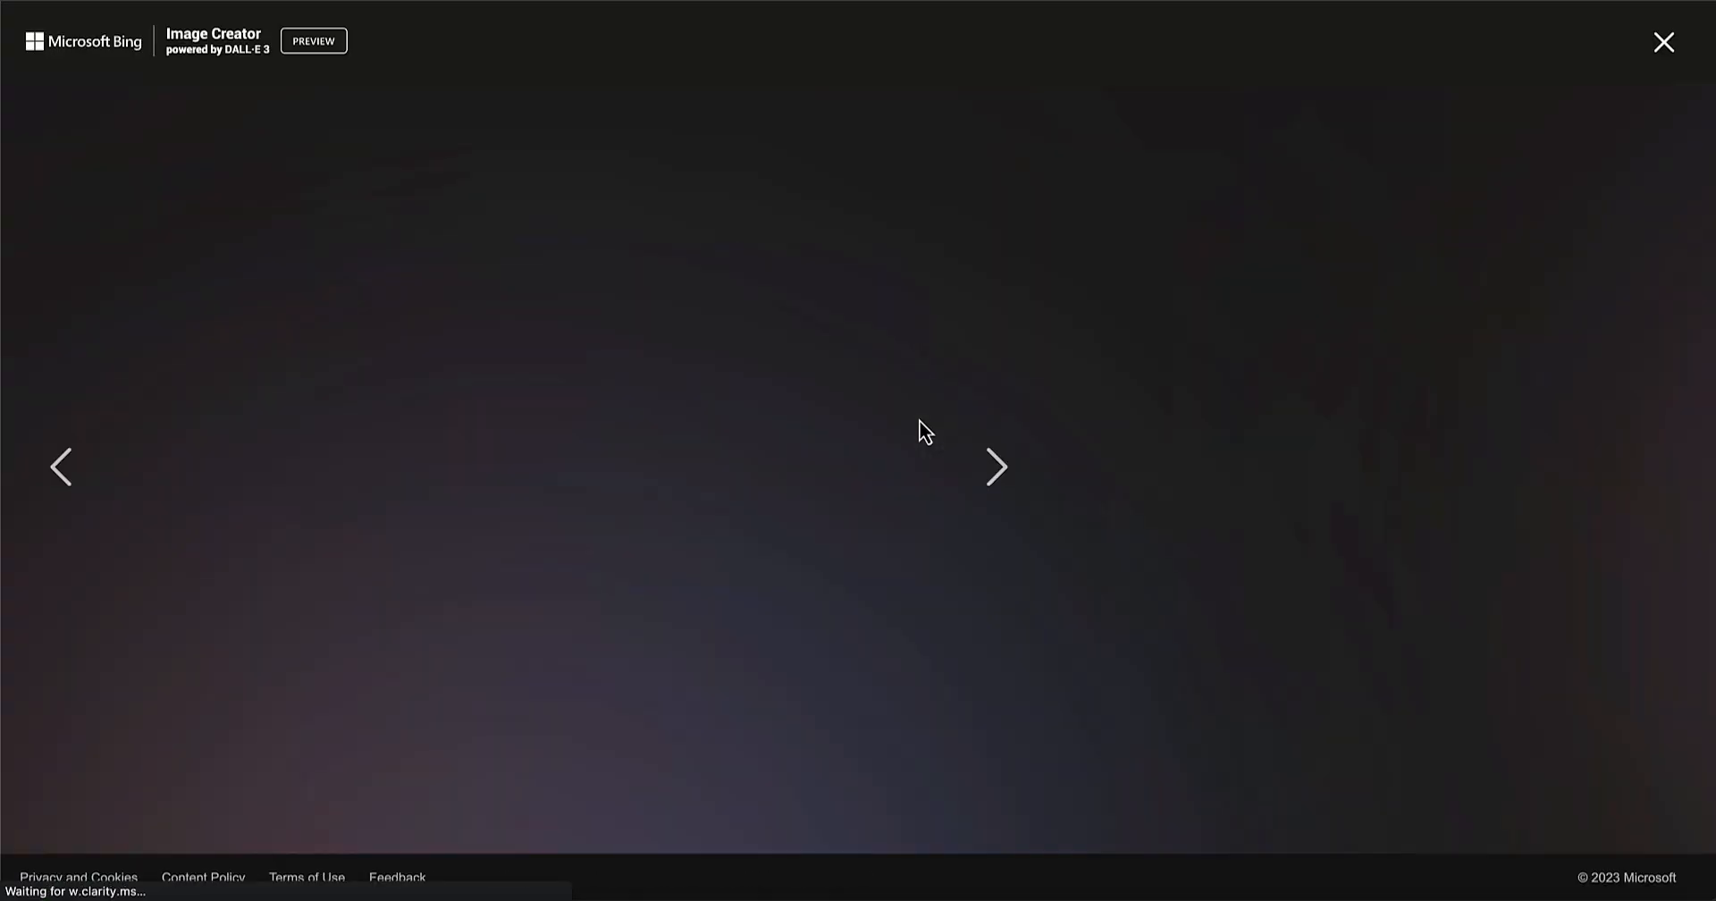
click(76, 487)
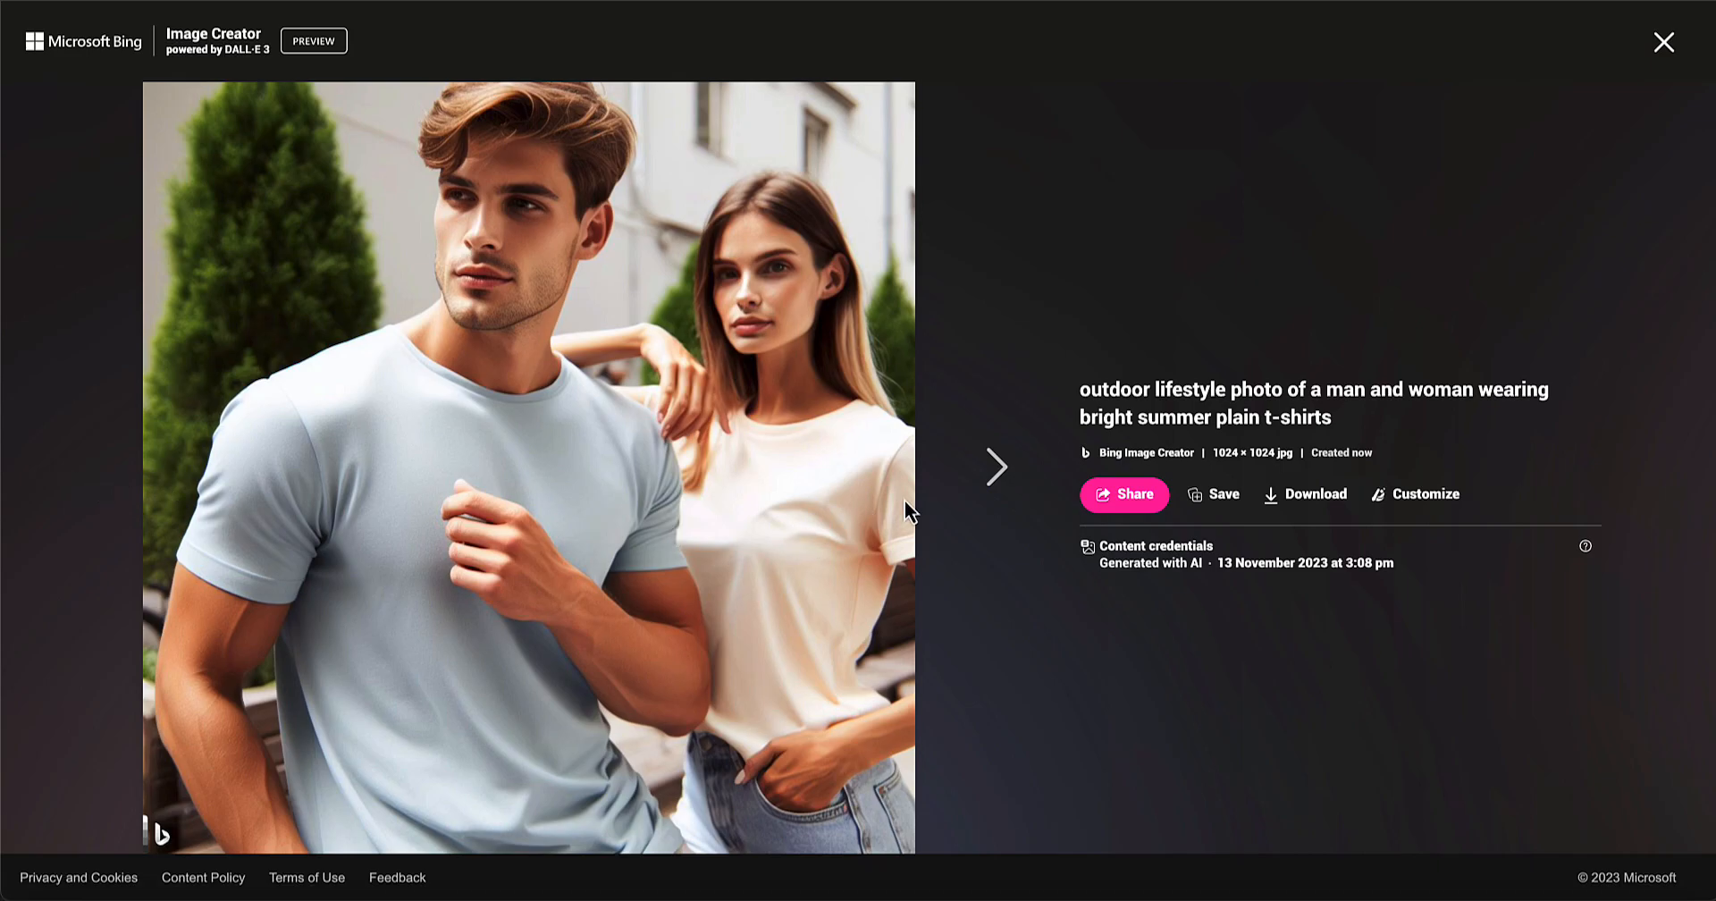
click(989, 470)
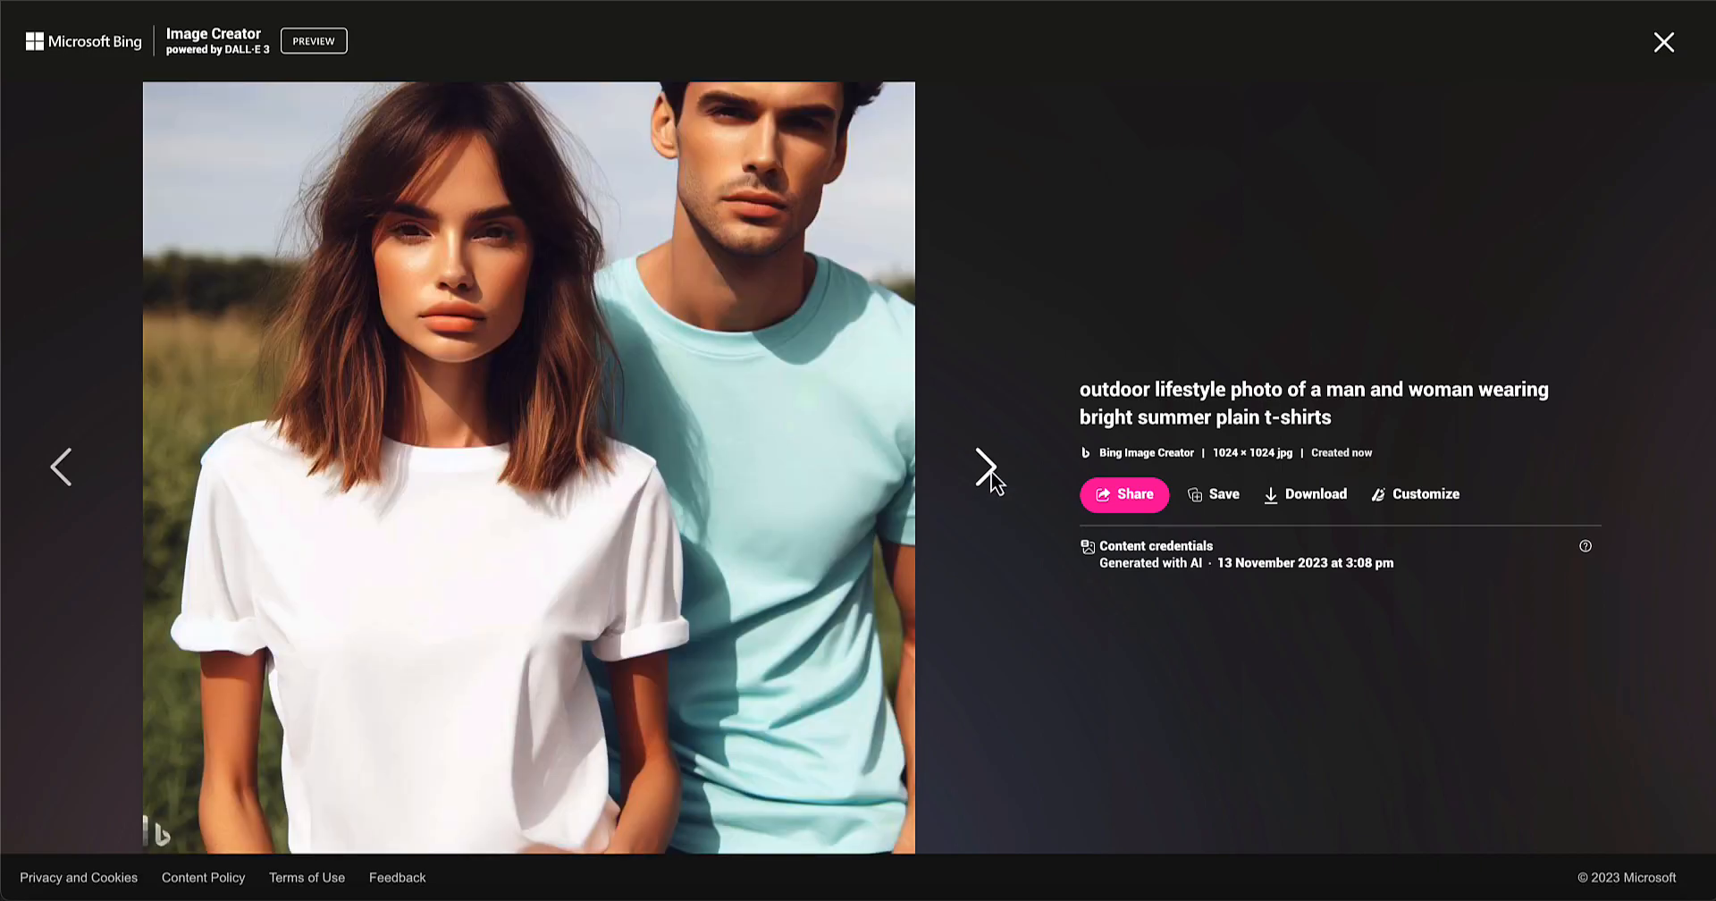
click(990, 470)
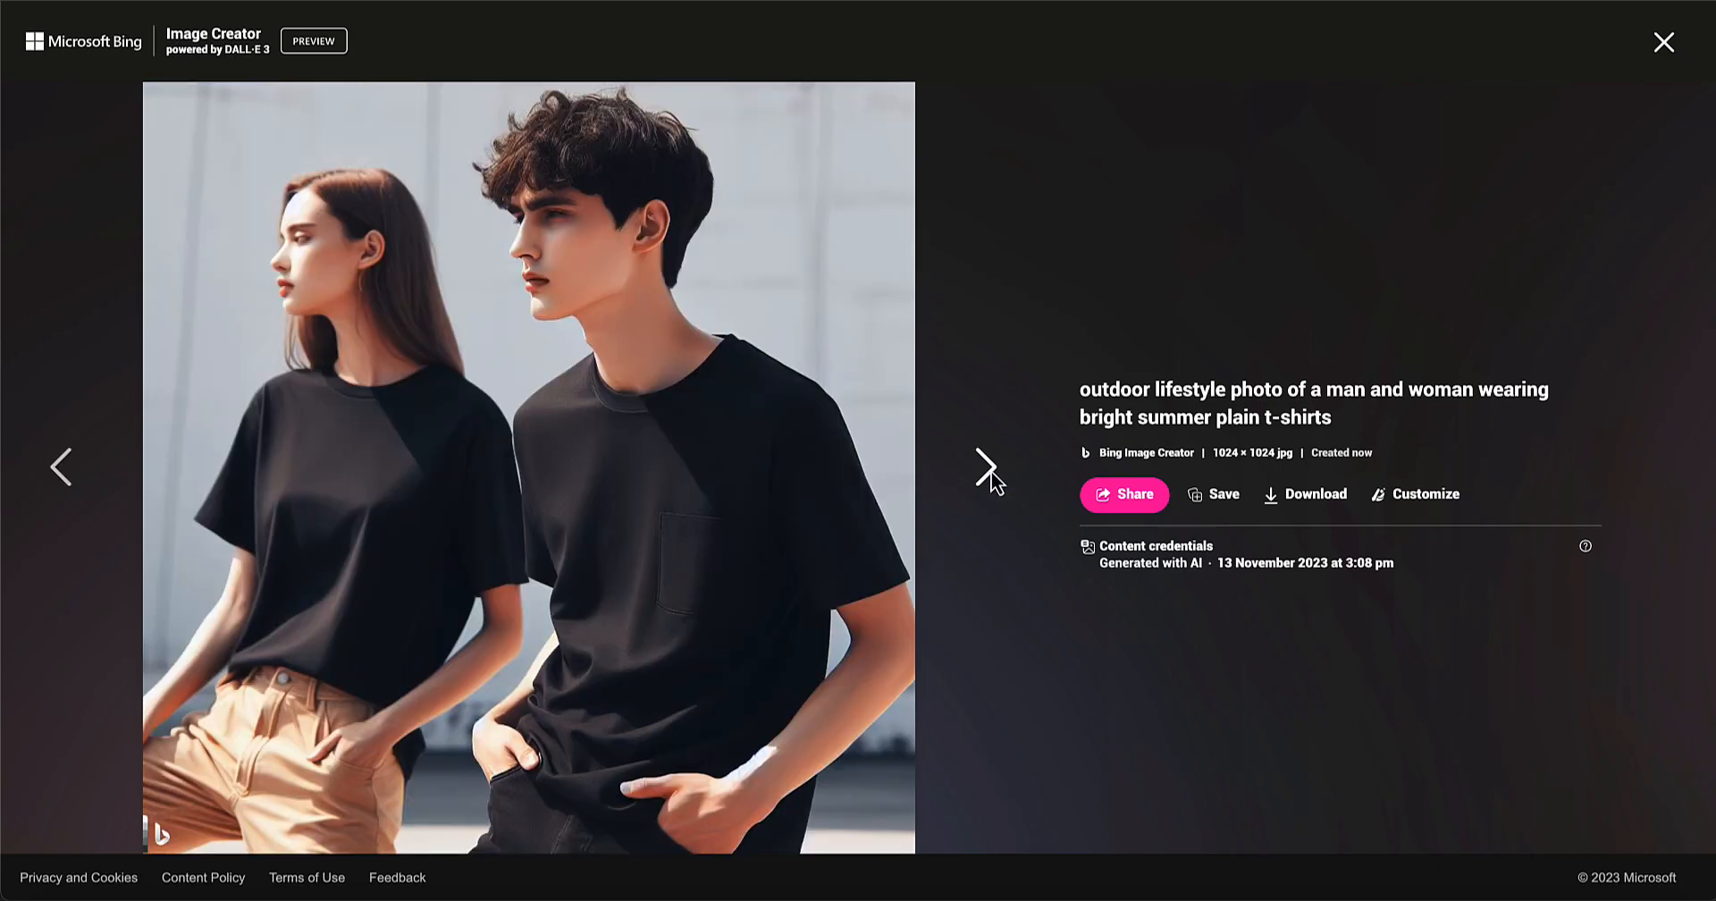
click(990, 470)
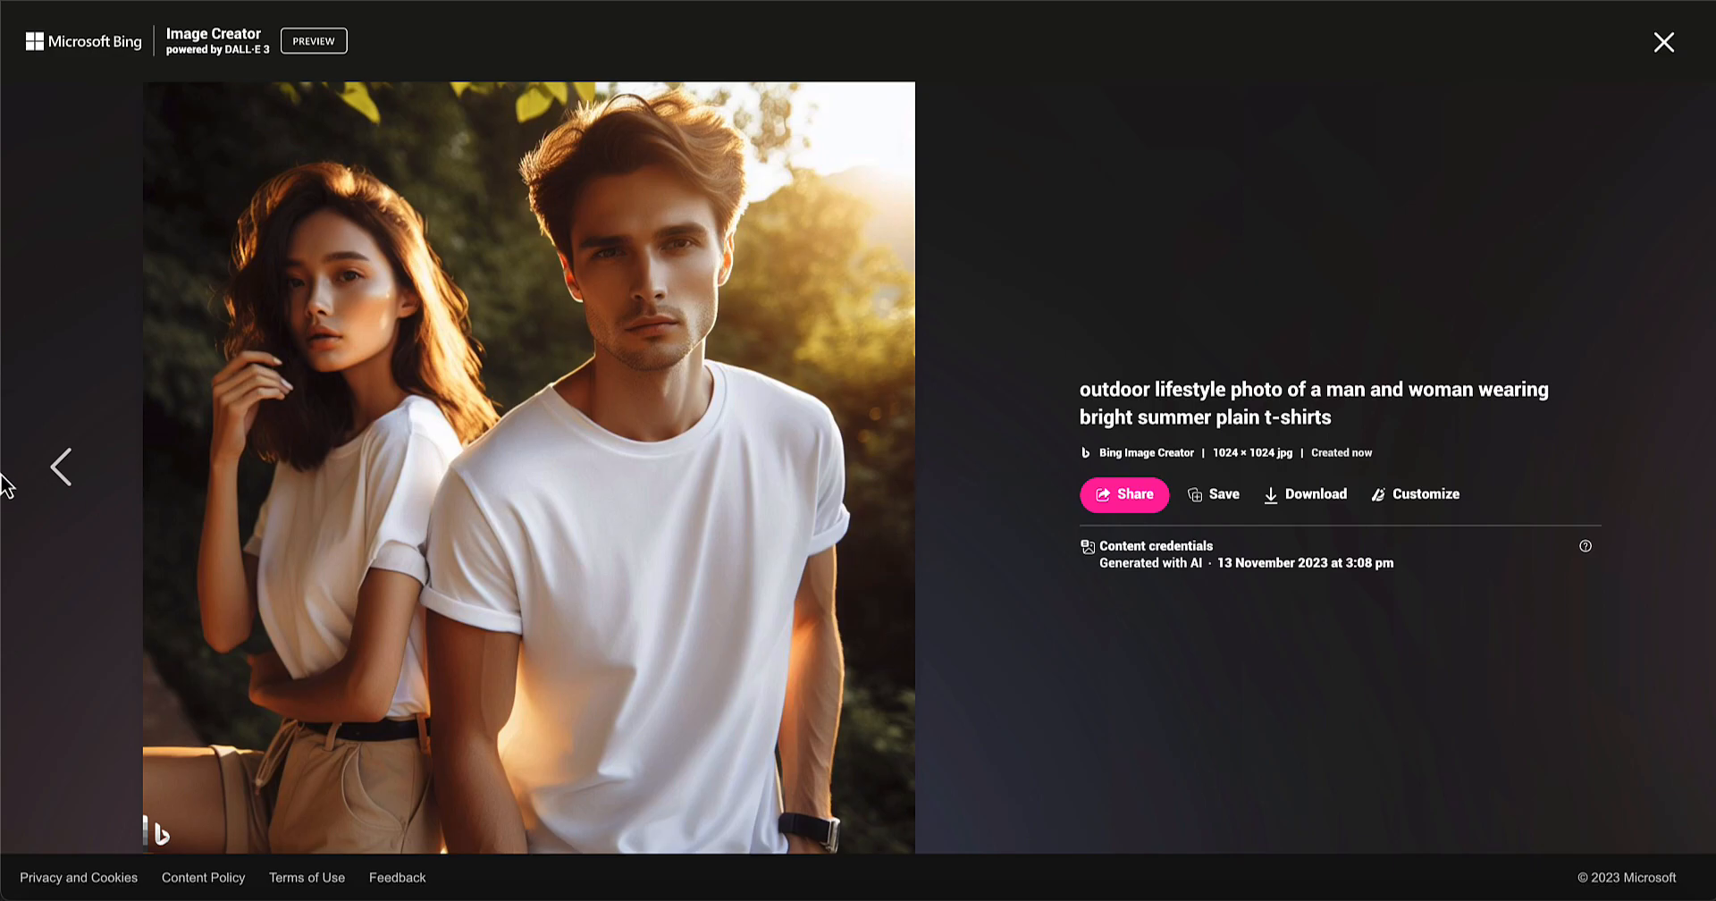
click(1664, 44)
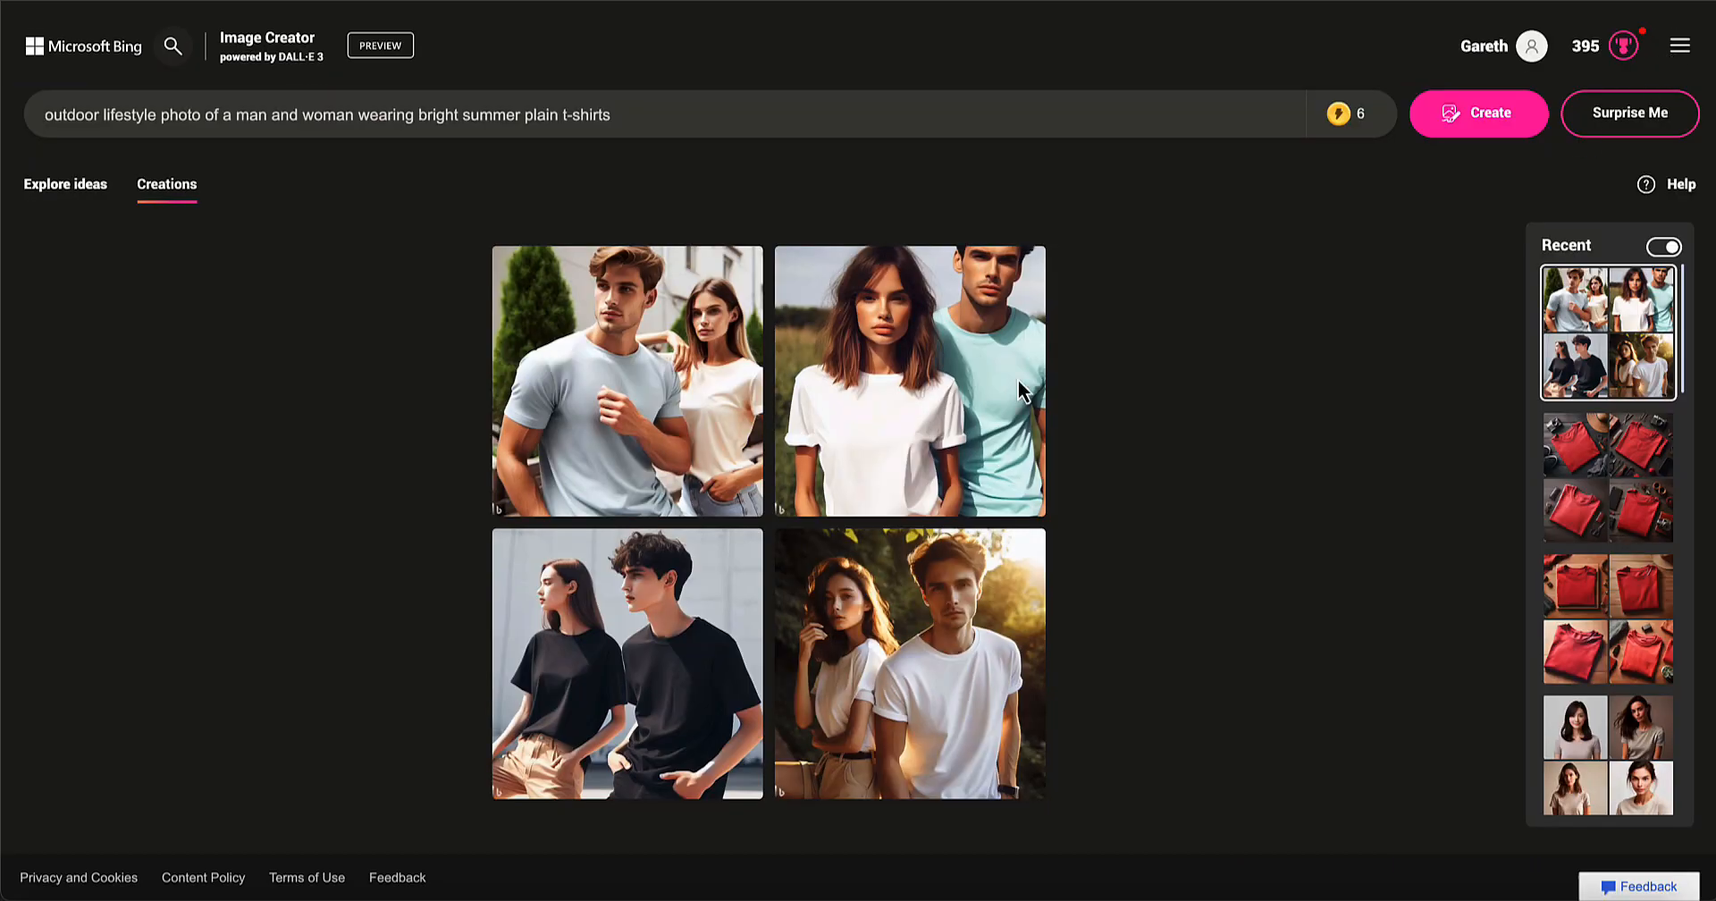
Add "happy smiling natural" before "man and woman" in the prompt and generate new images
click(631, 119)
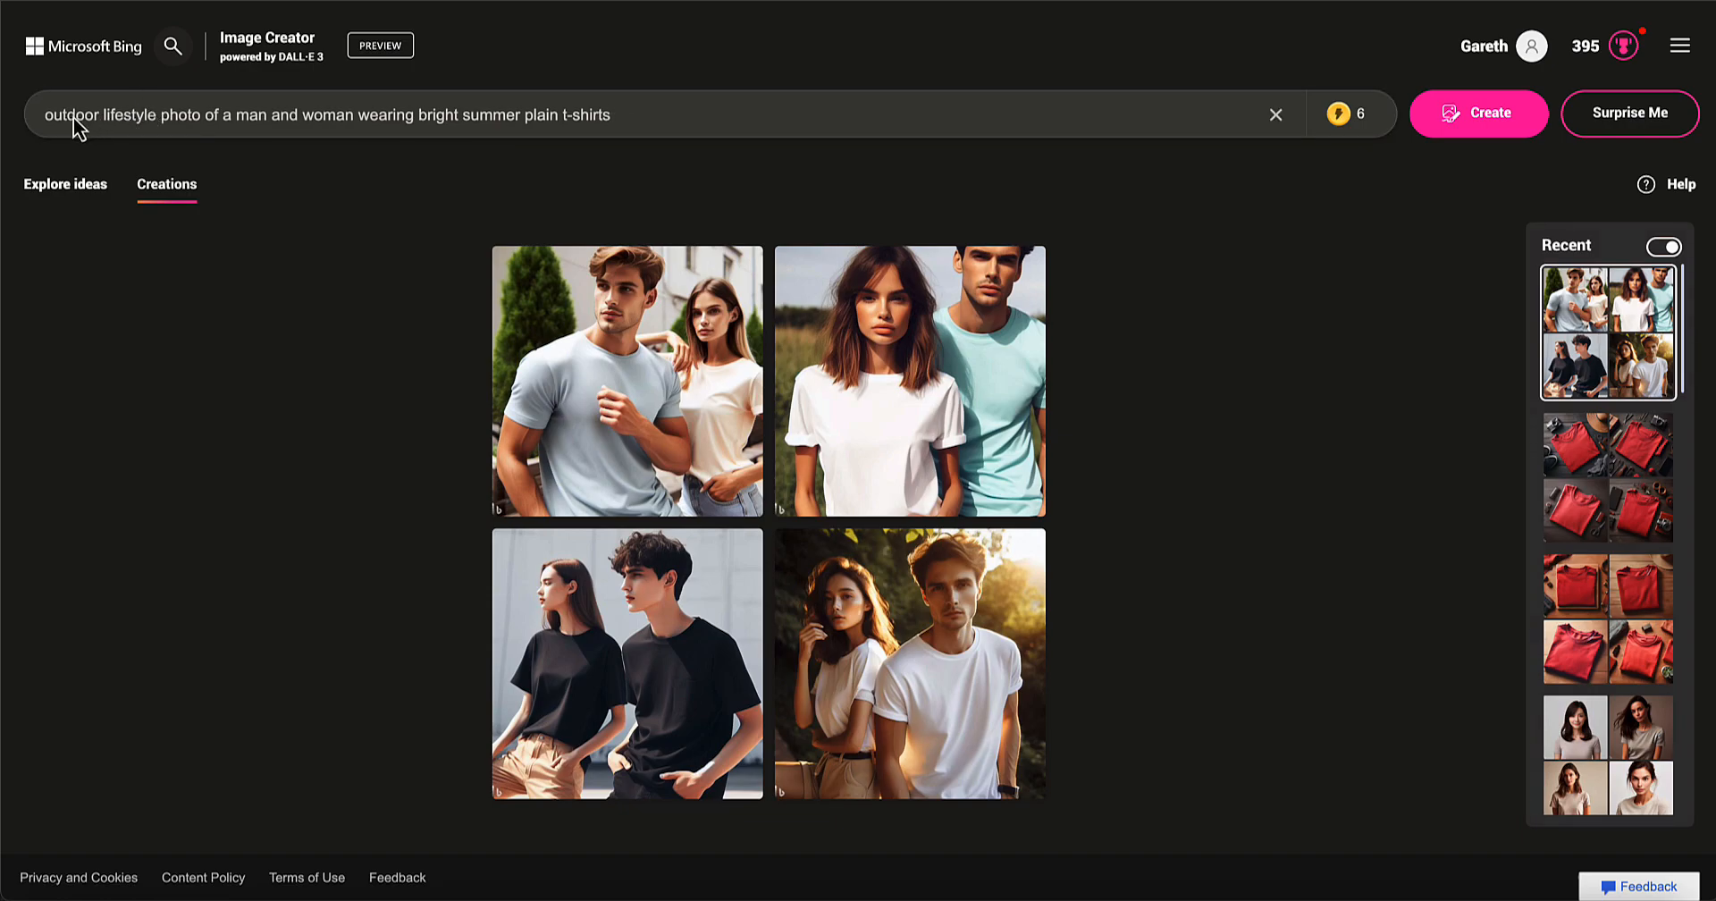
click(236, 118)
text(wo)
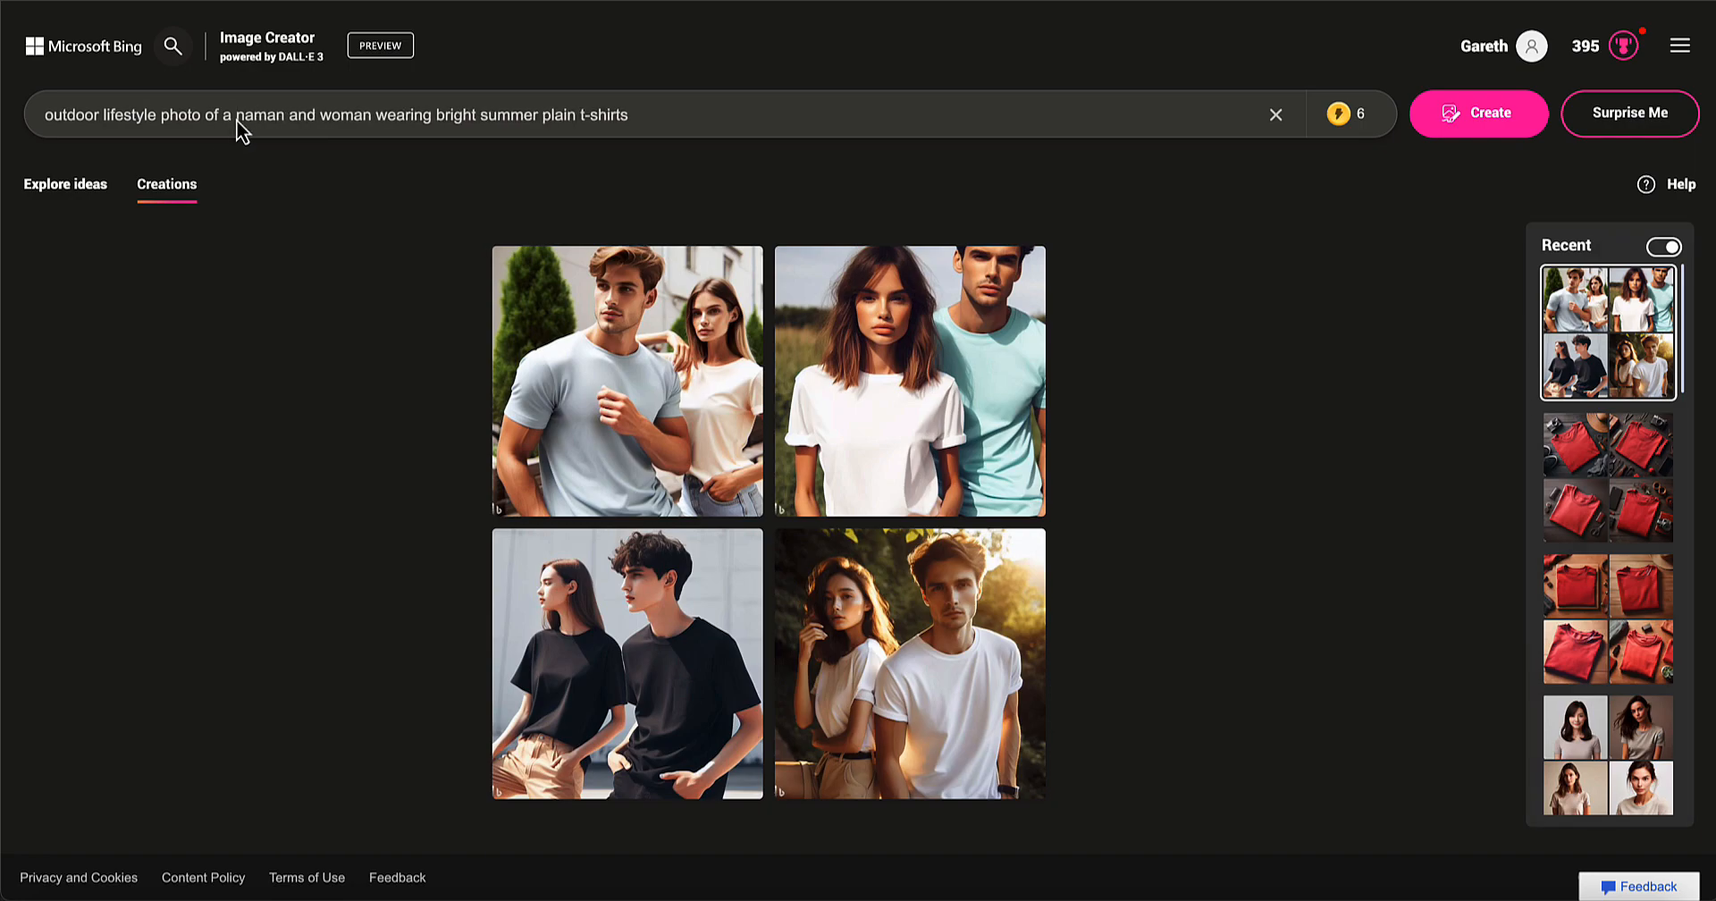
text(tural)
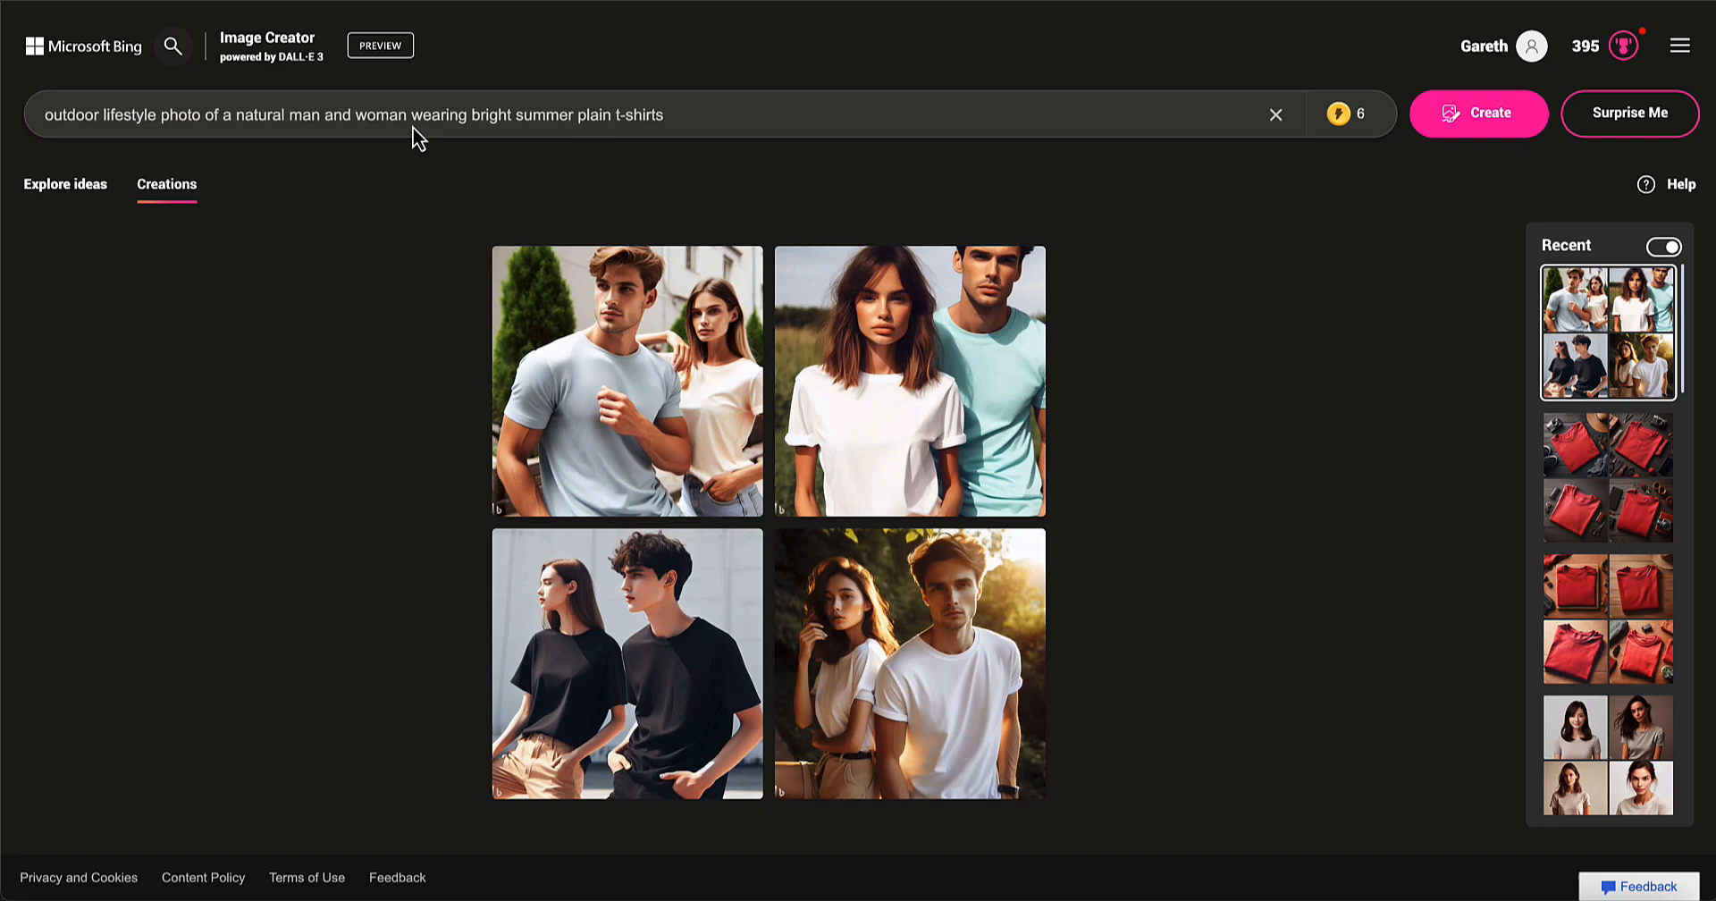
click(236, 121)
text(happy smiling)
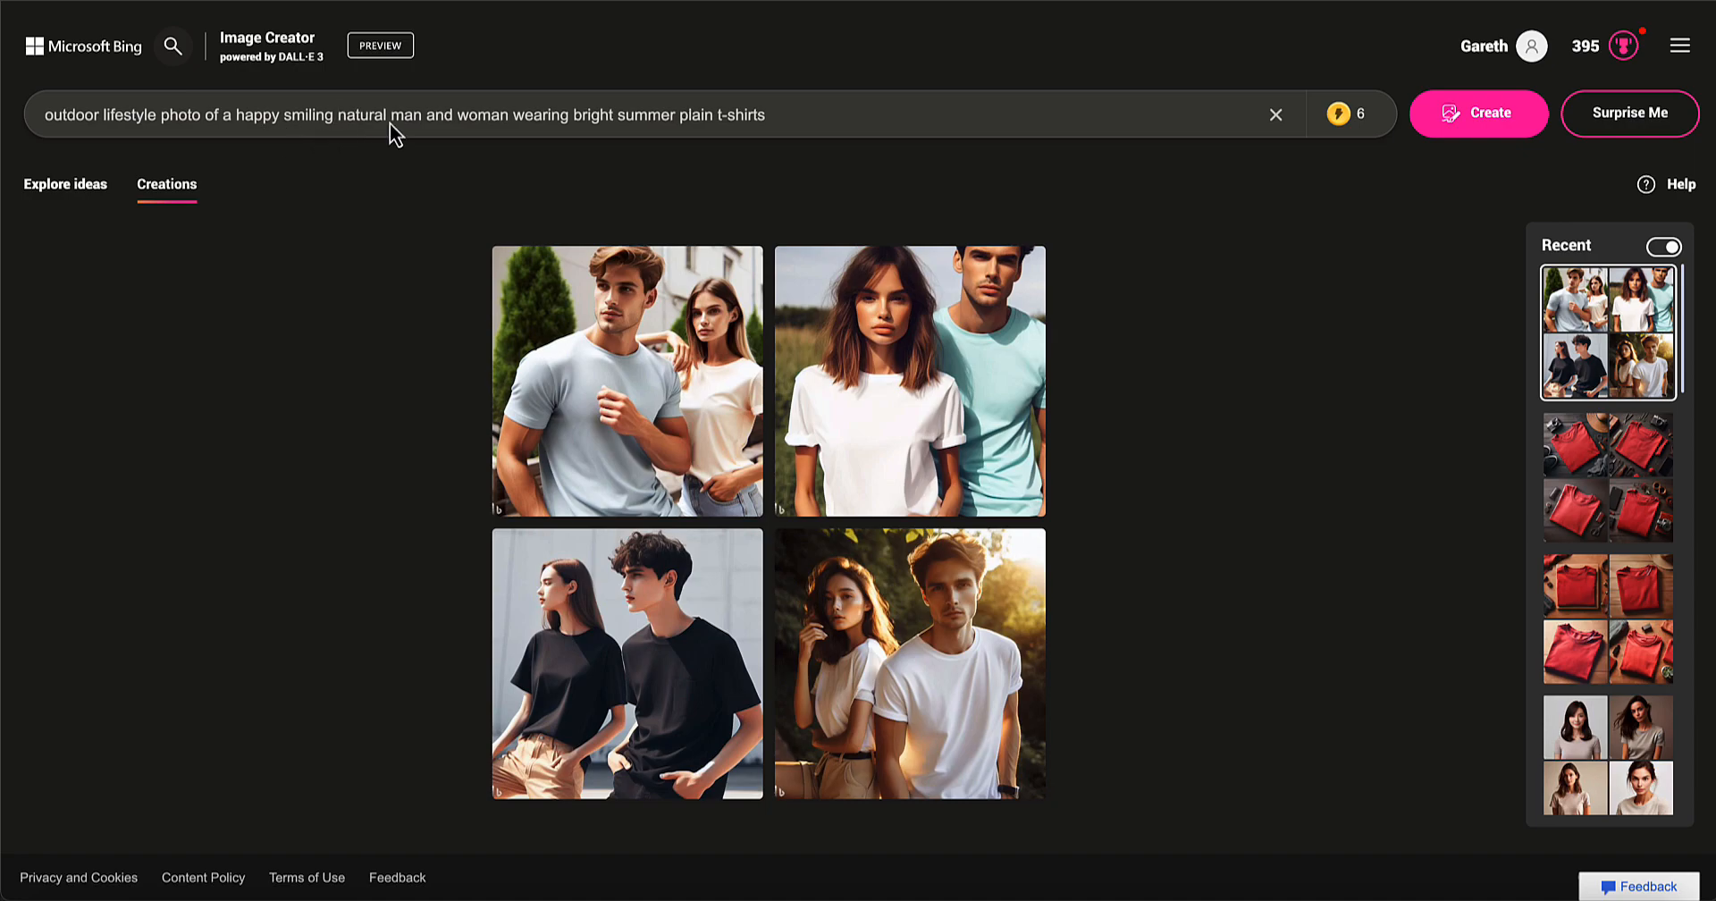
click(1467, 111)
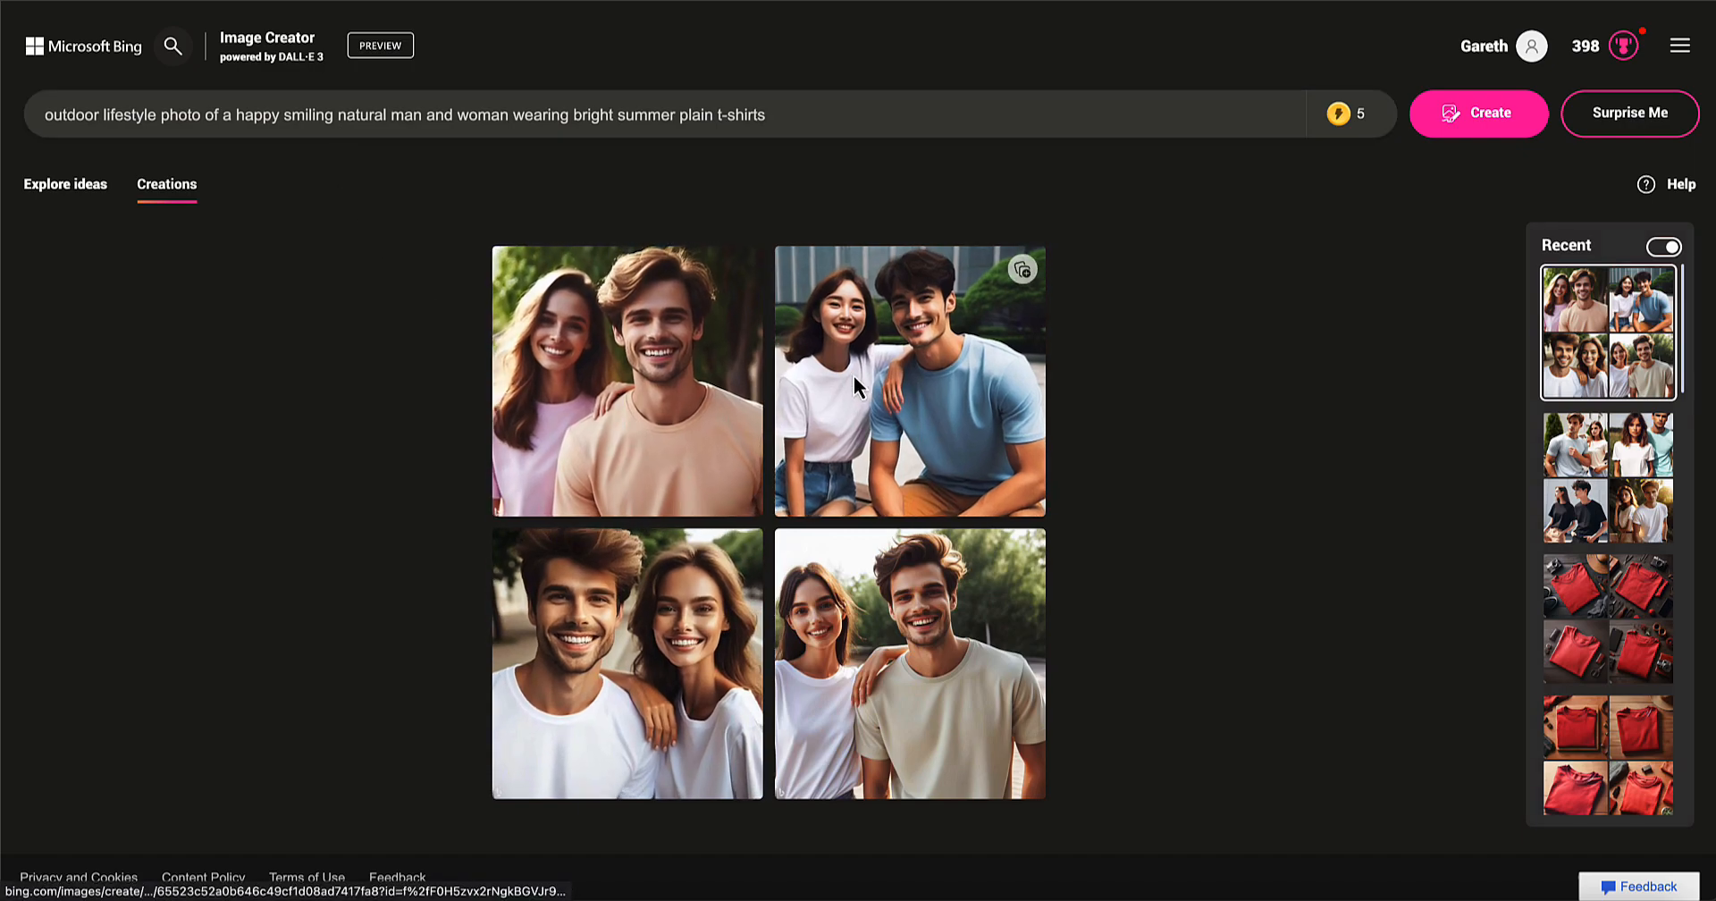
Download the image of the smiling couple in pink and peach T-shirts, and view the other three images enlarged
click(641, 376)
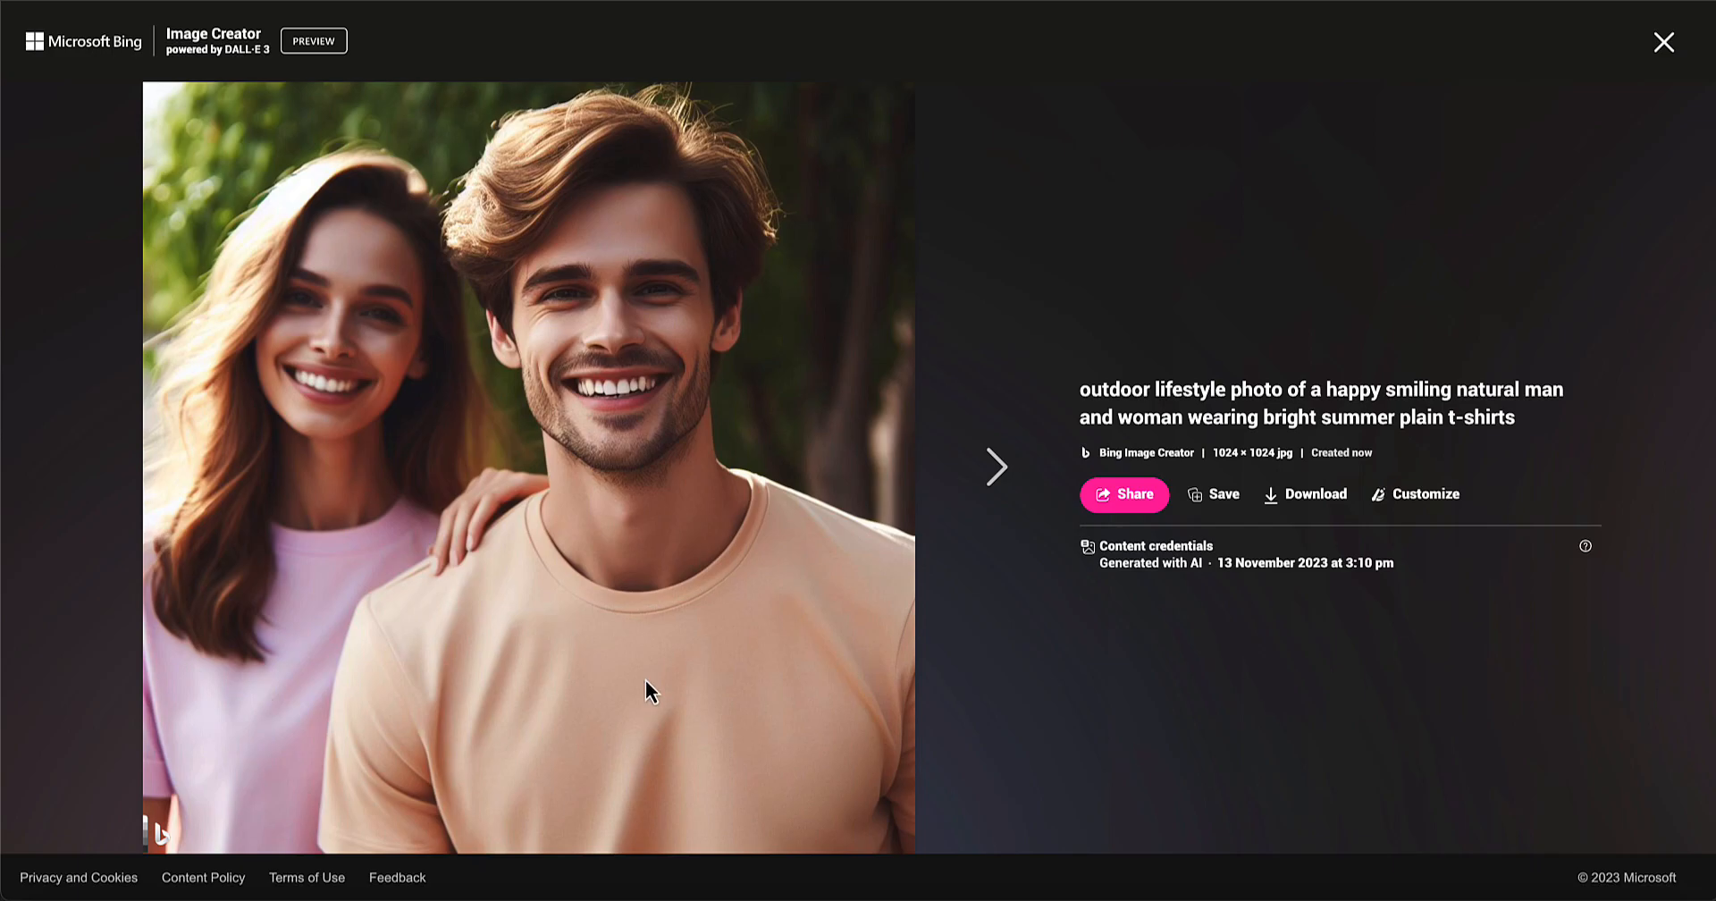
click(1321, 502)
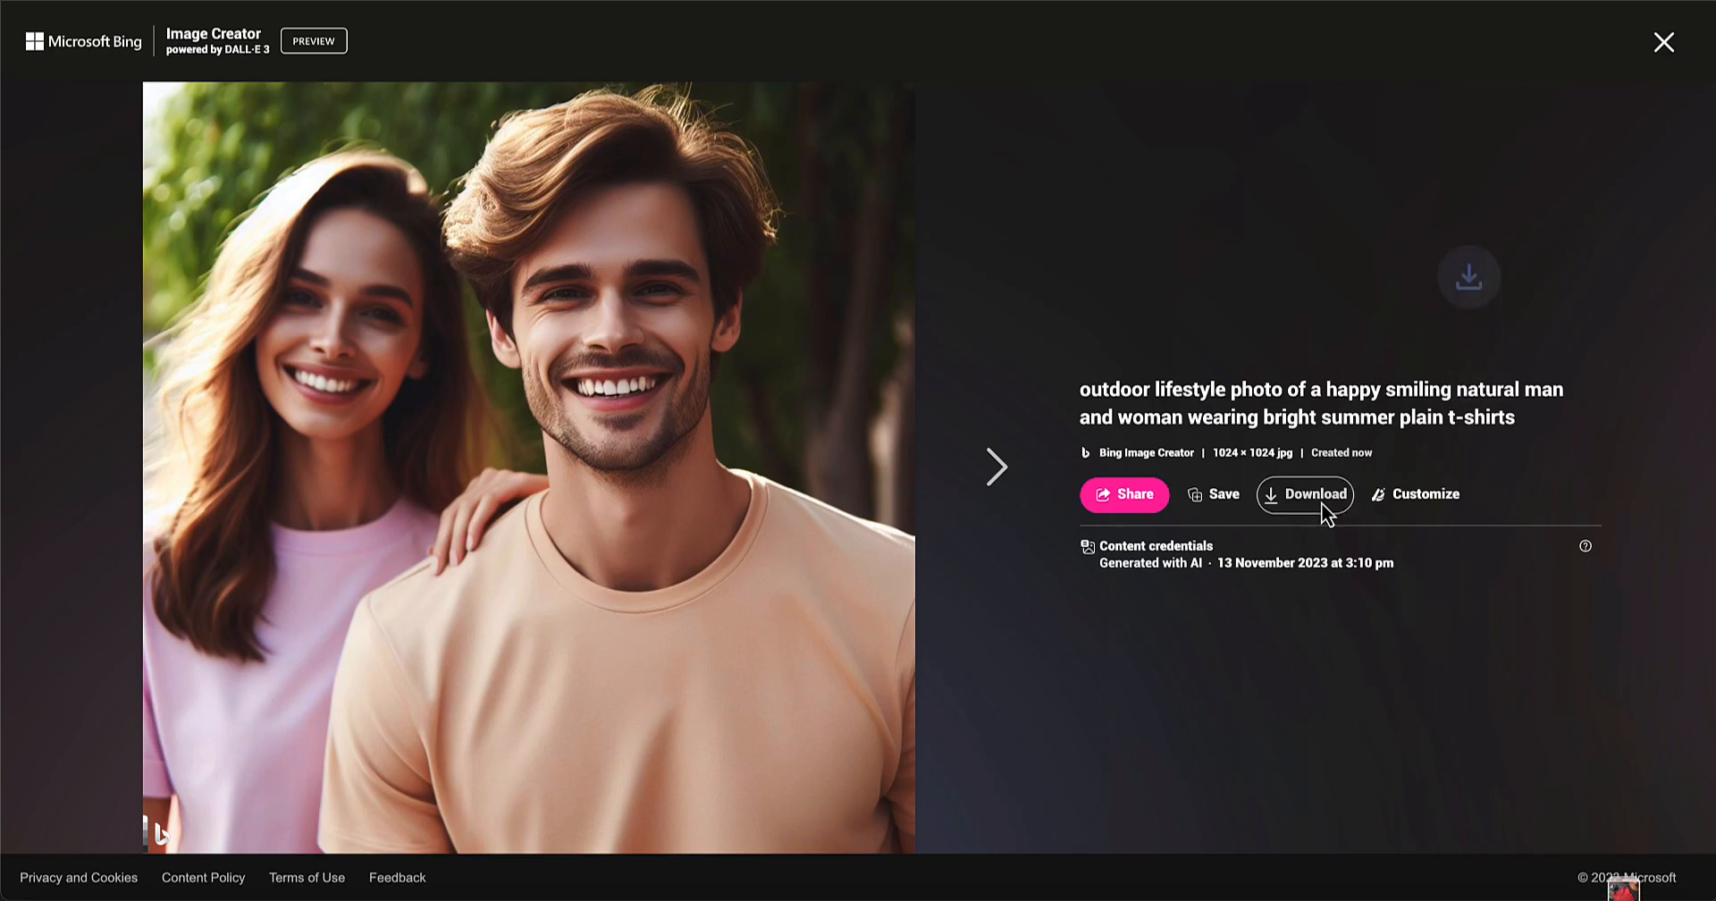
click(999, 475)
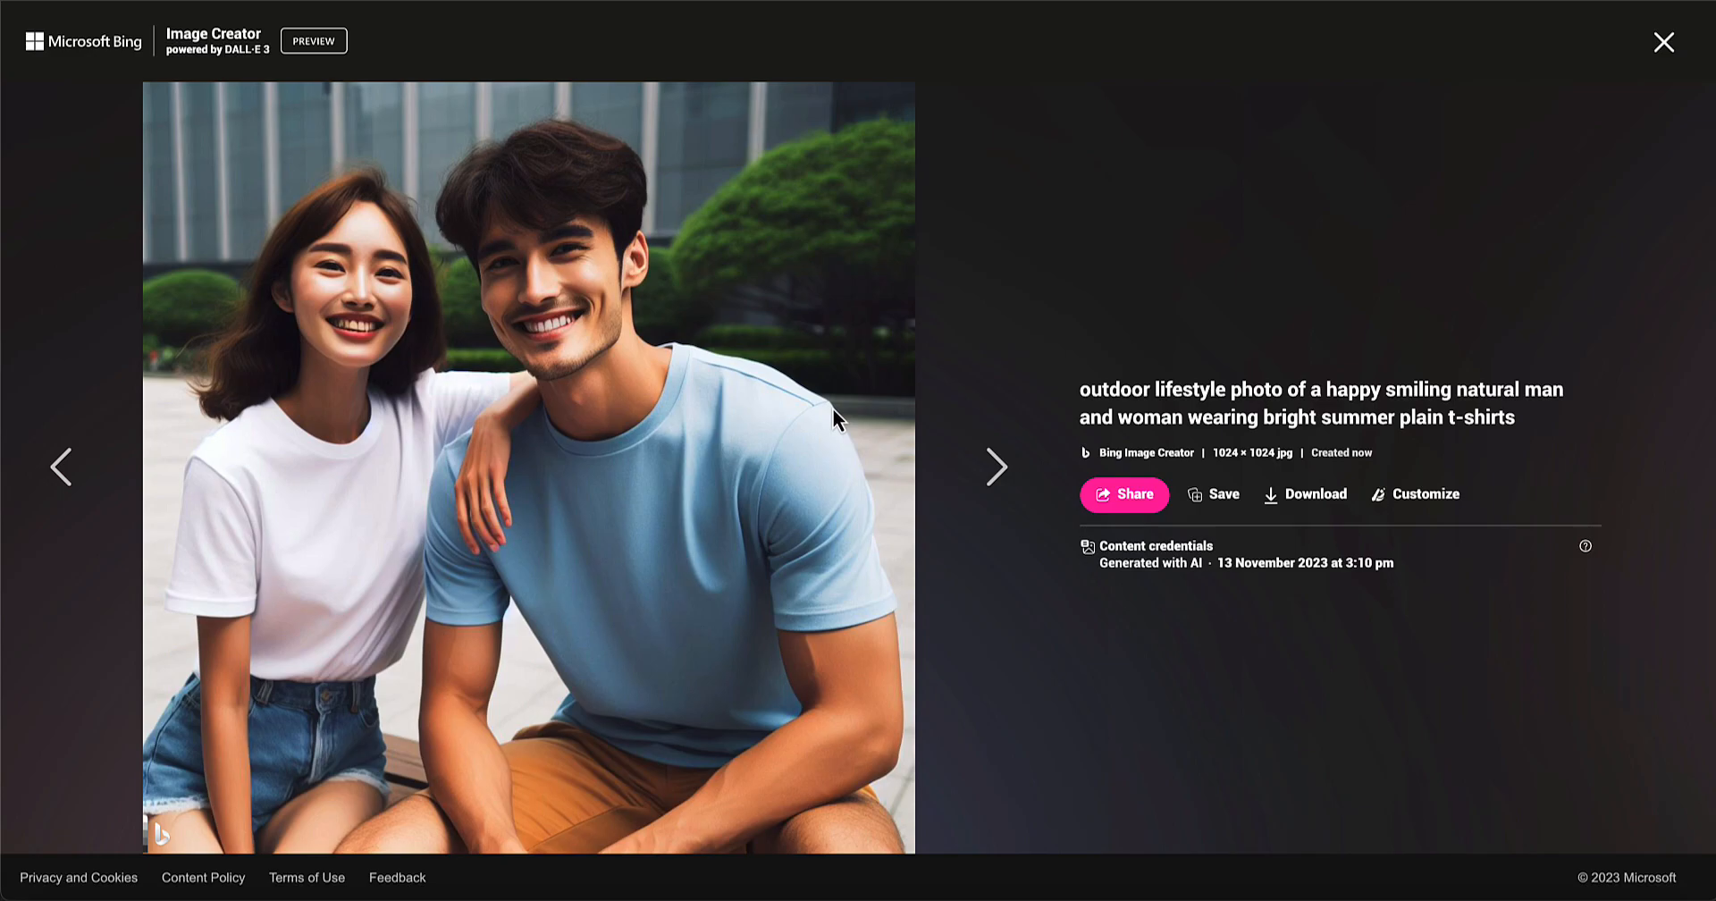
click(991, 470)
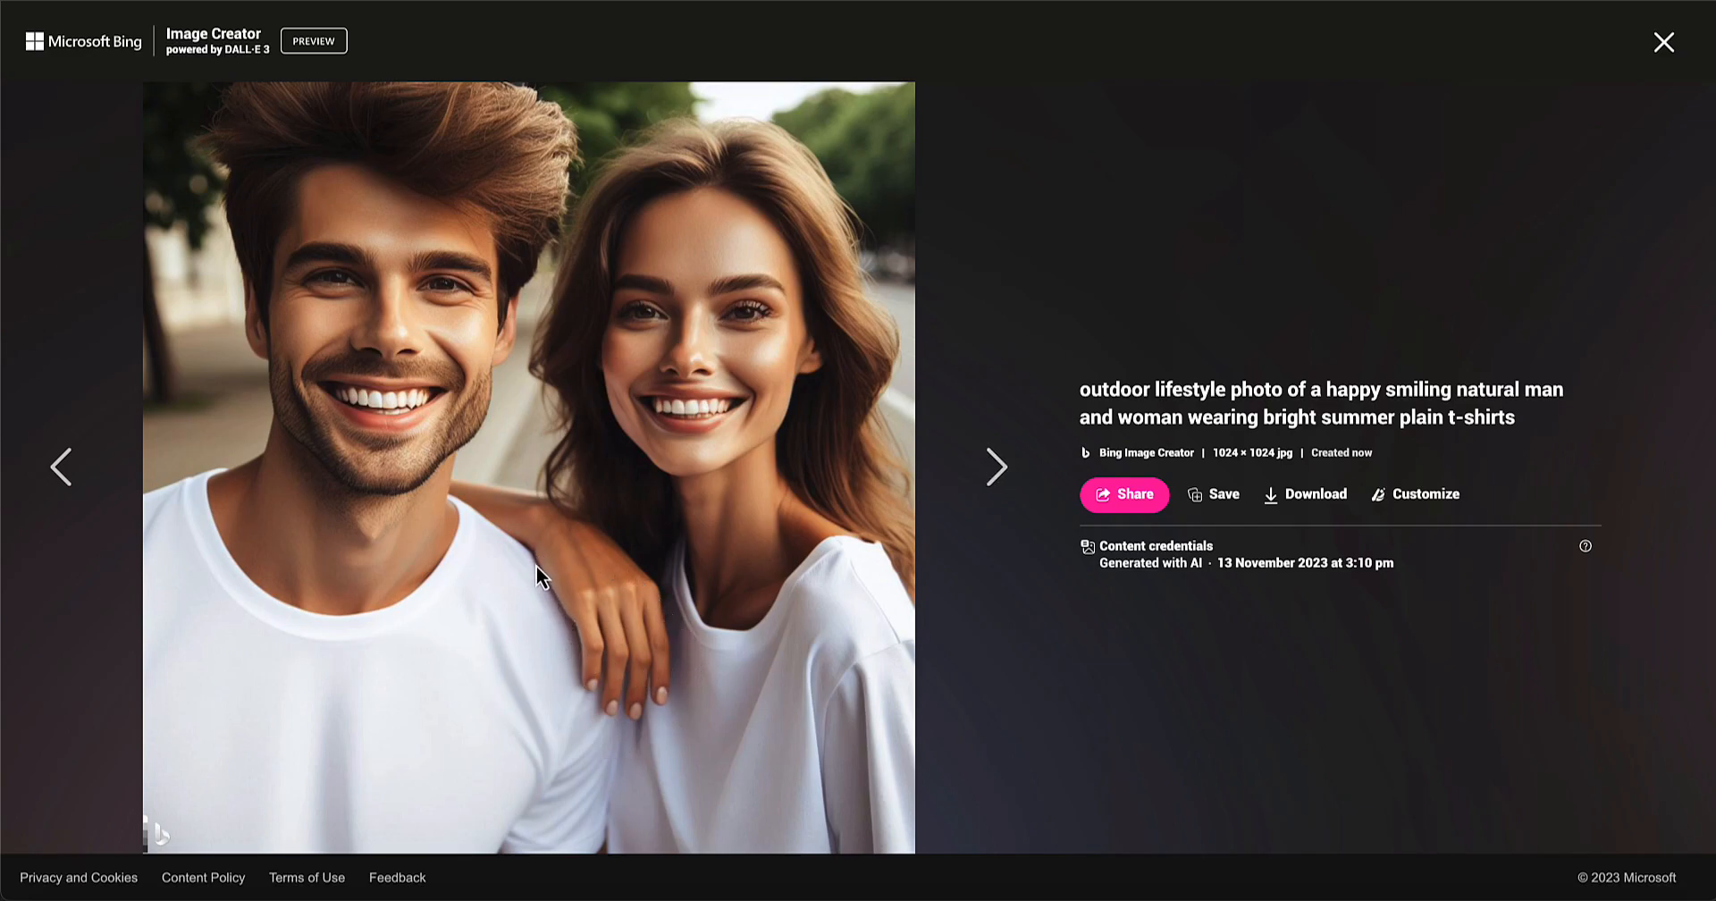
click(998, 476)
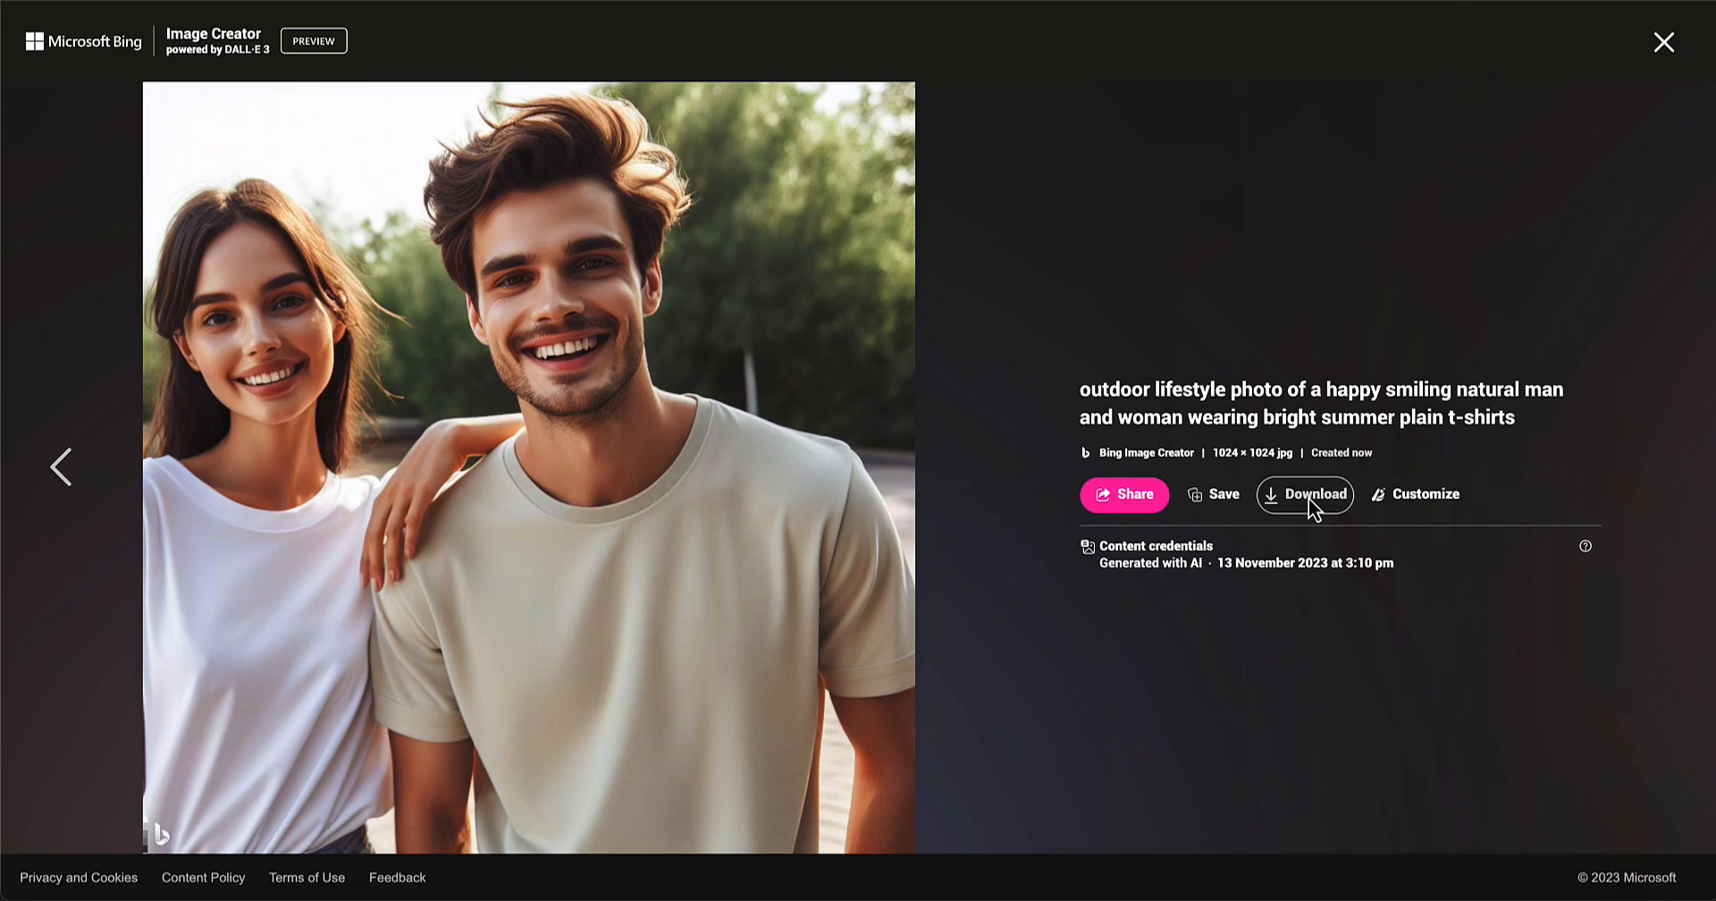
click(1661, 51)
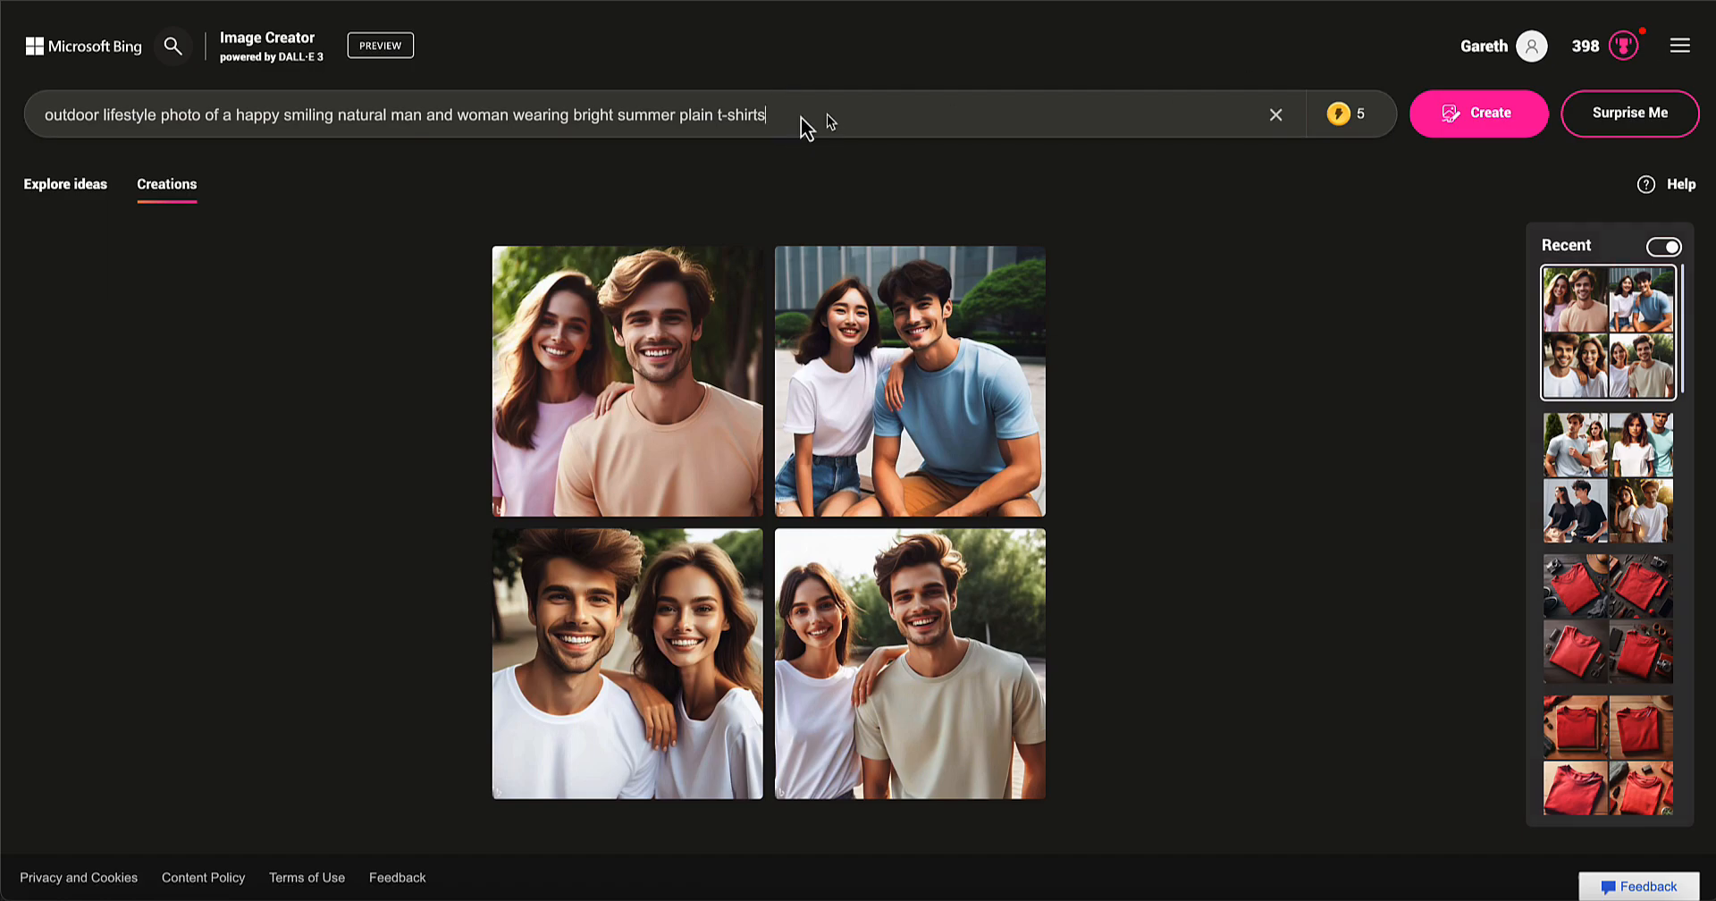
Replace the prompt with "studio product photo of a red baseball cap with the words 'photo pea' embroidered on" and generate new images
drag(827, 116, 5, 117)
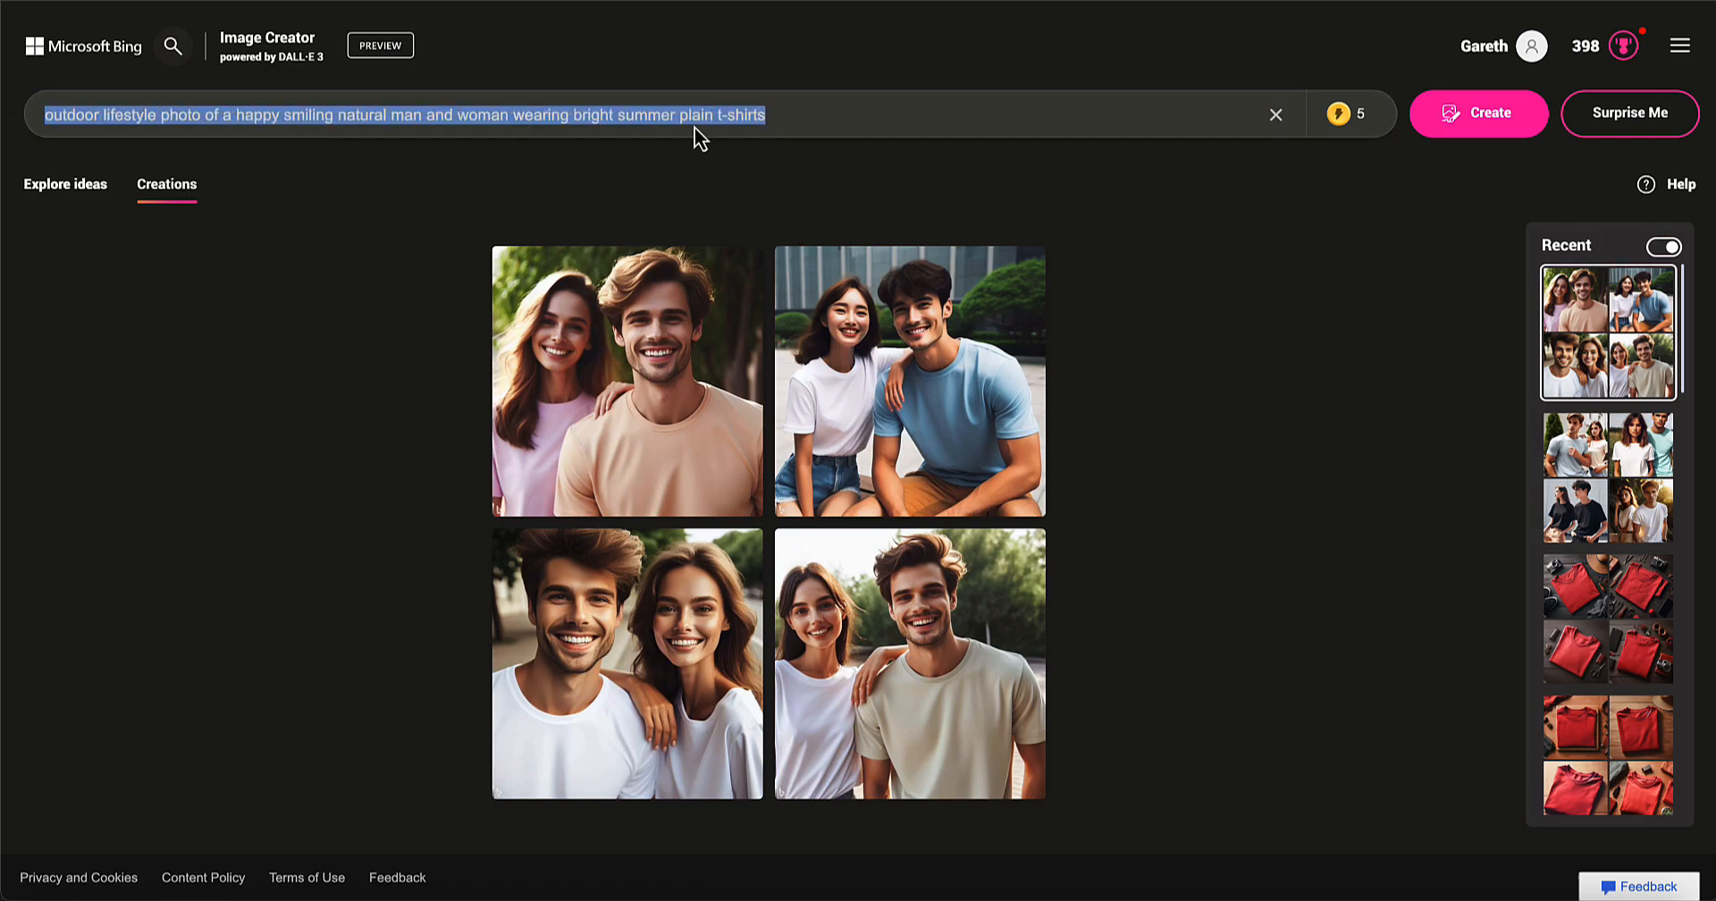
text(product)
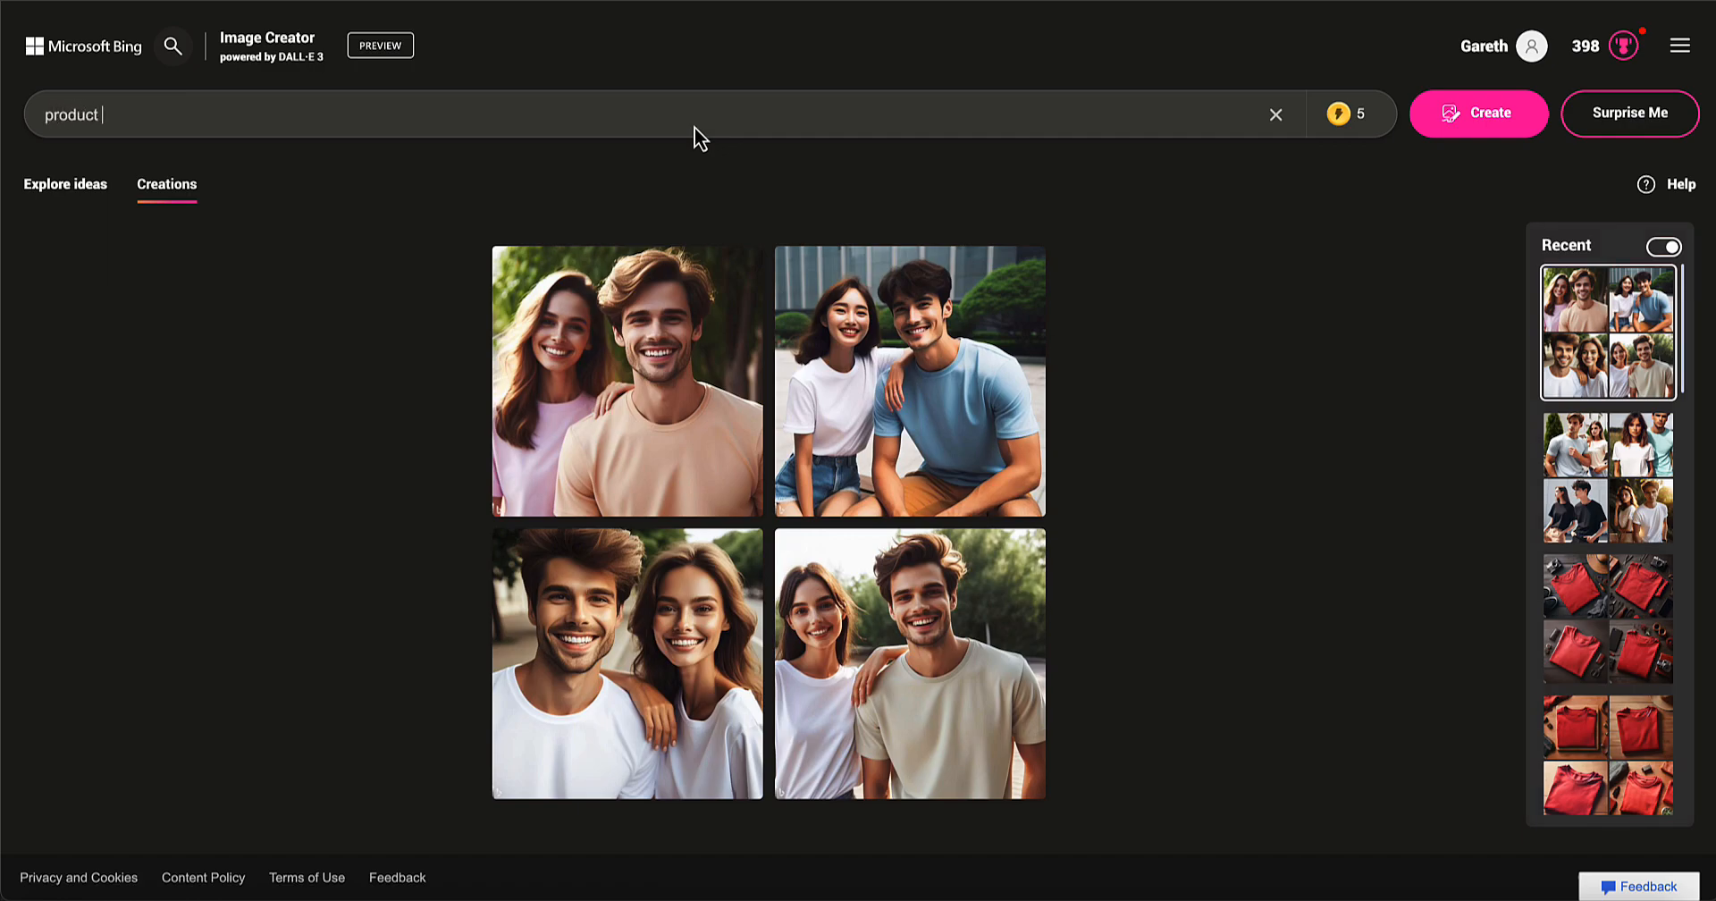
drag(211, 127, 2, 121)
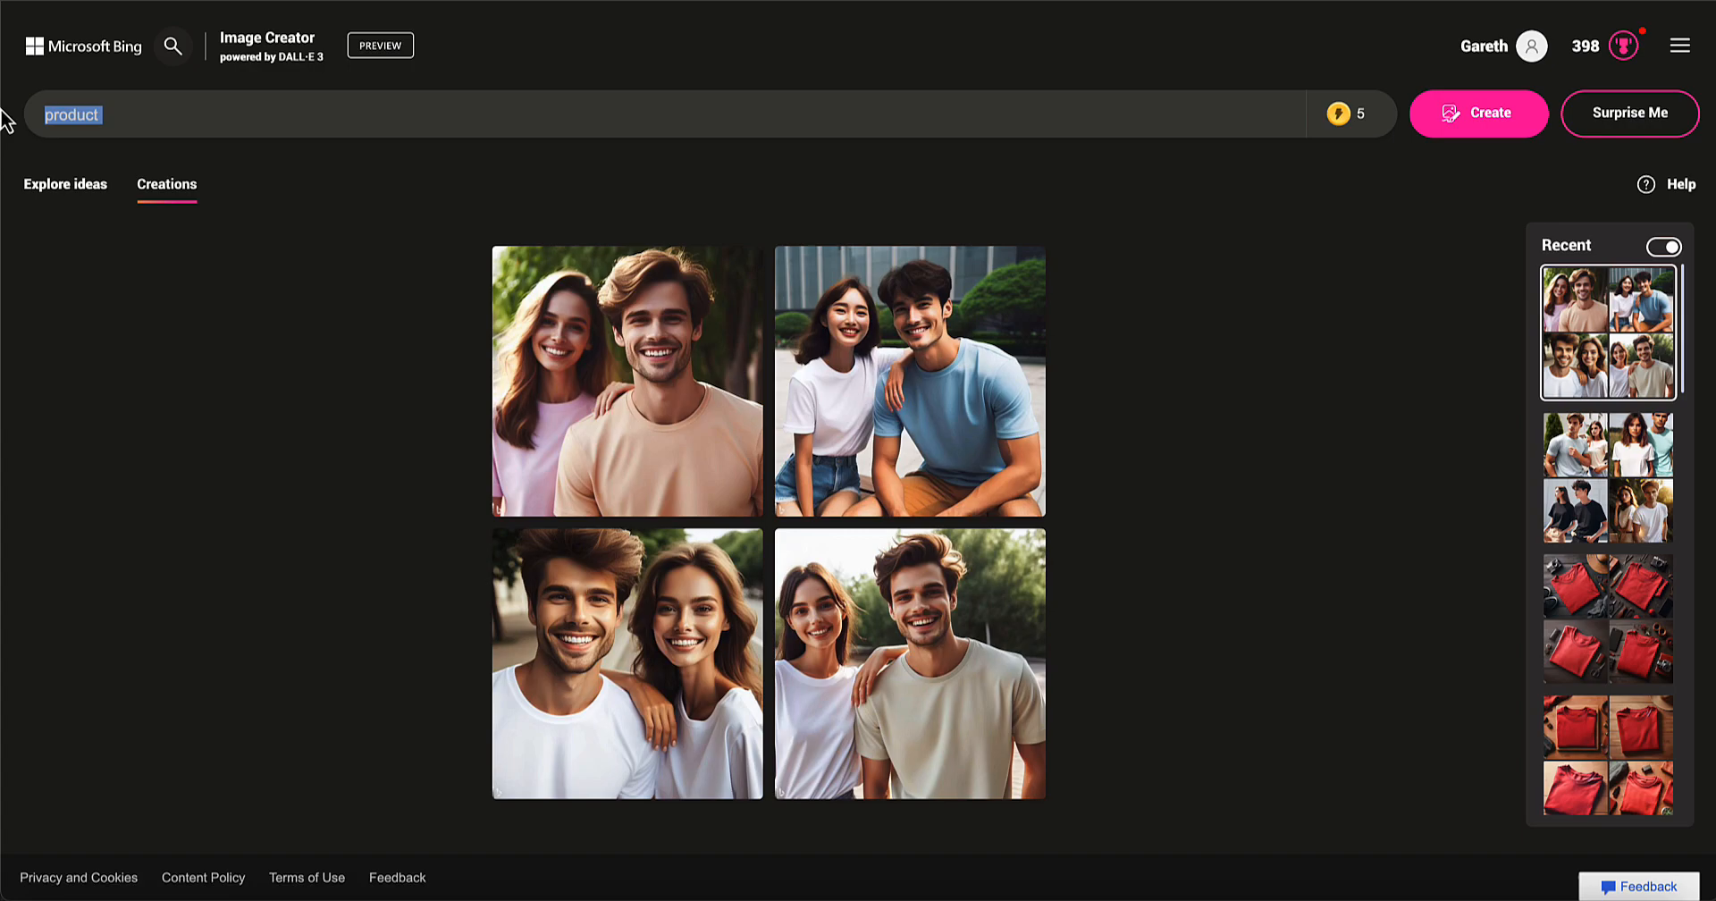
text(studio product photo )
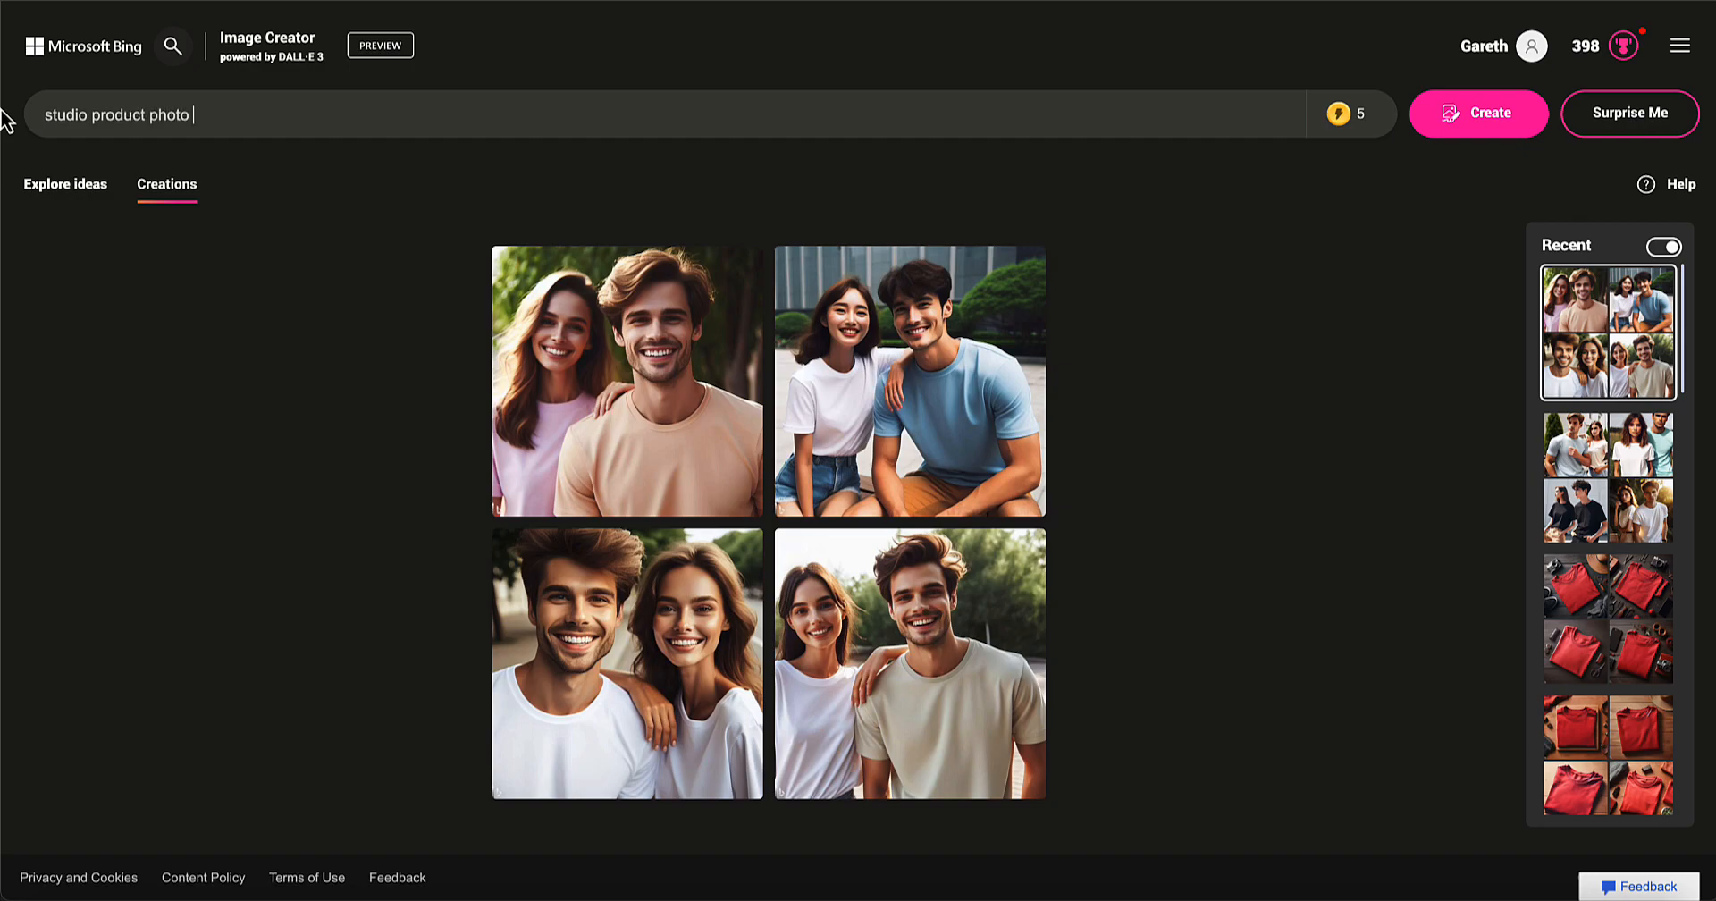
text(of a red baseball cap with)
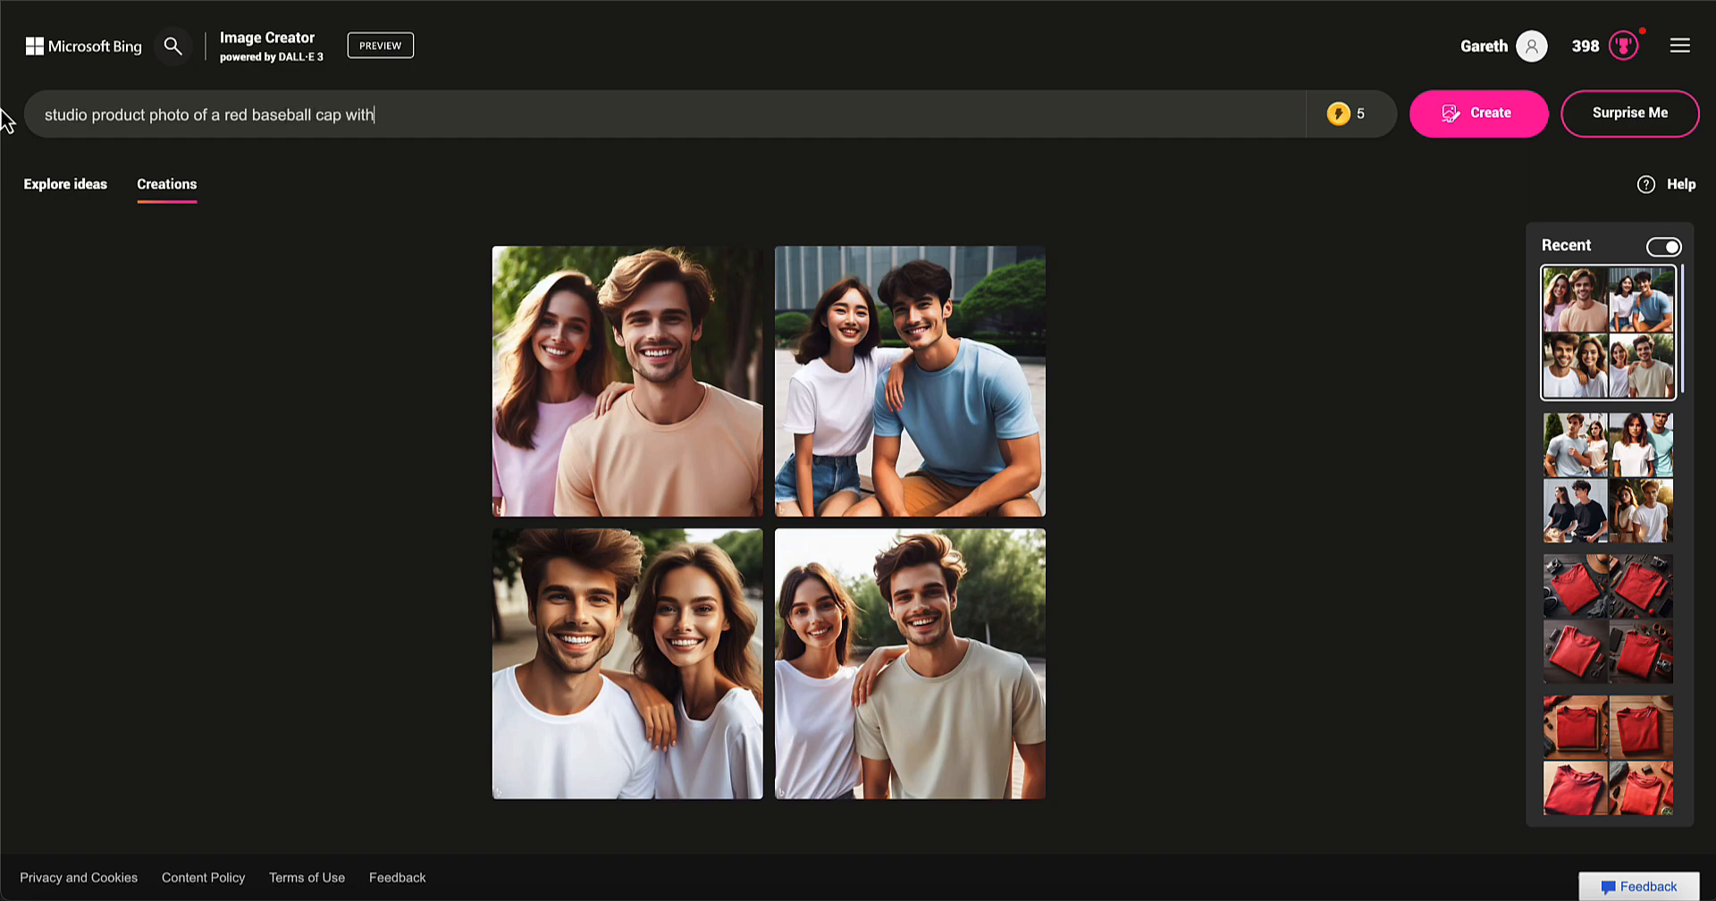
text( a)
key(BackSpace)
text(the words 'photo pea' embroide)
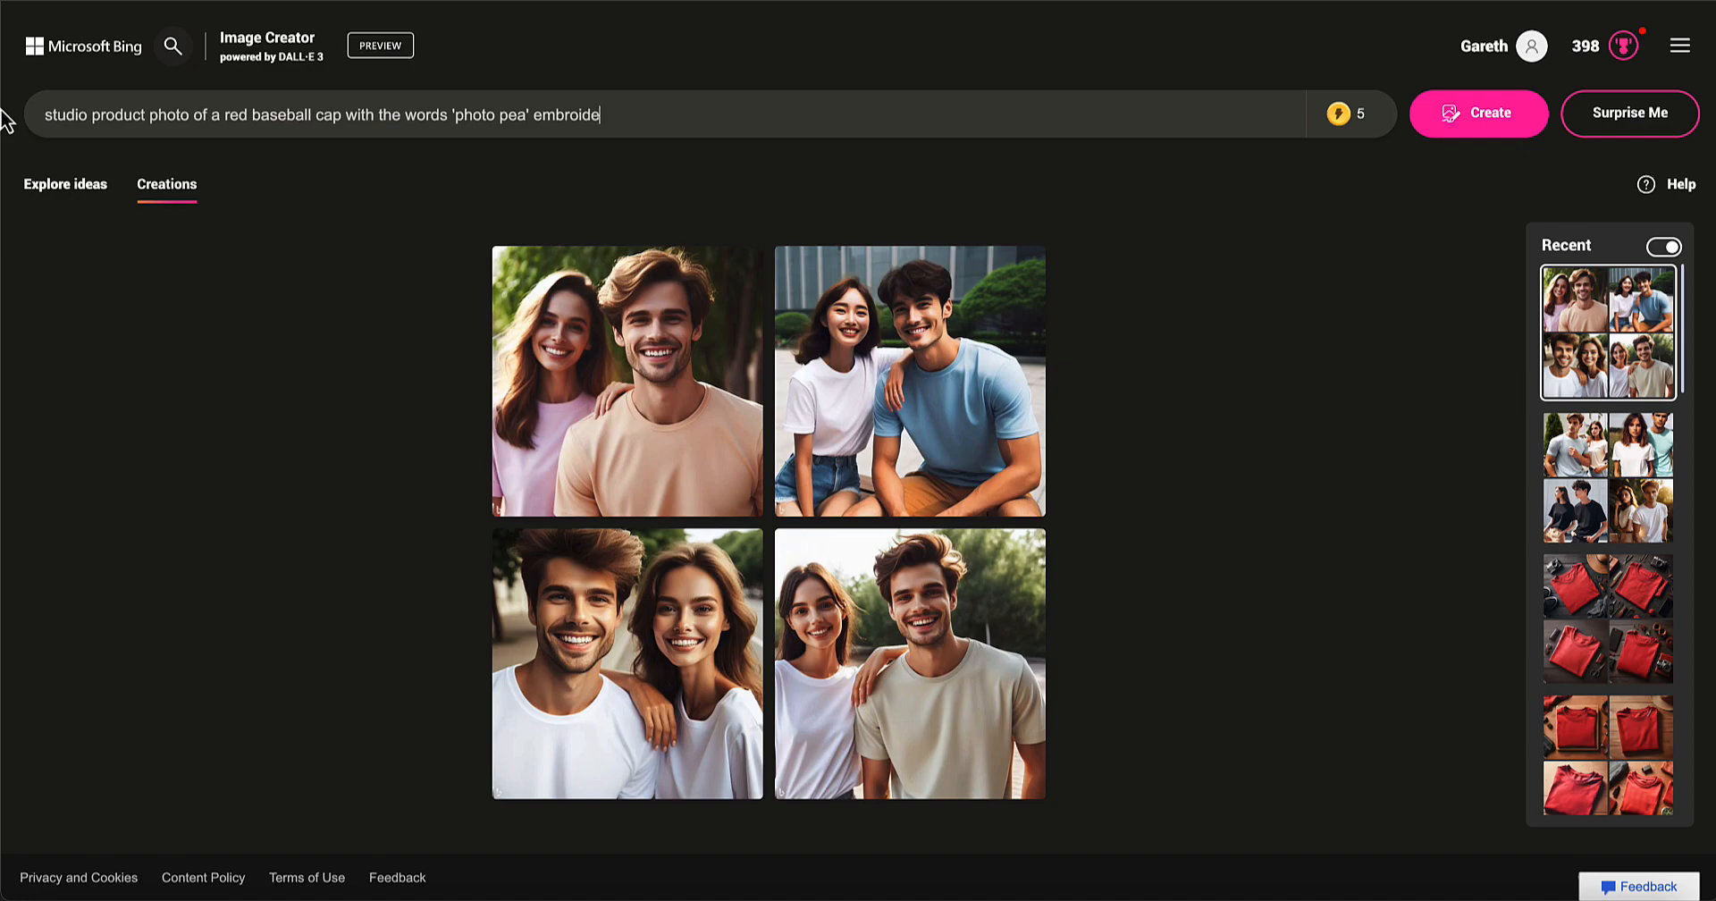
text(red on)
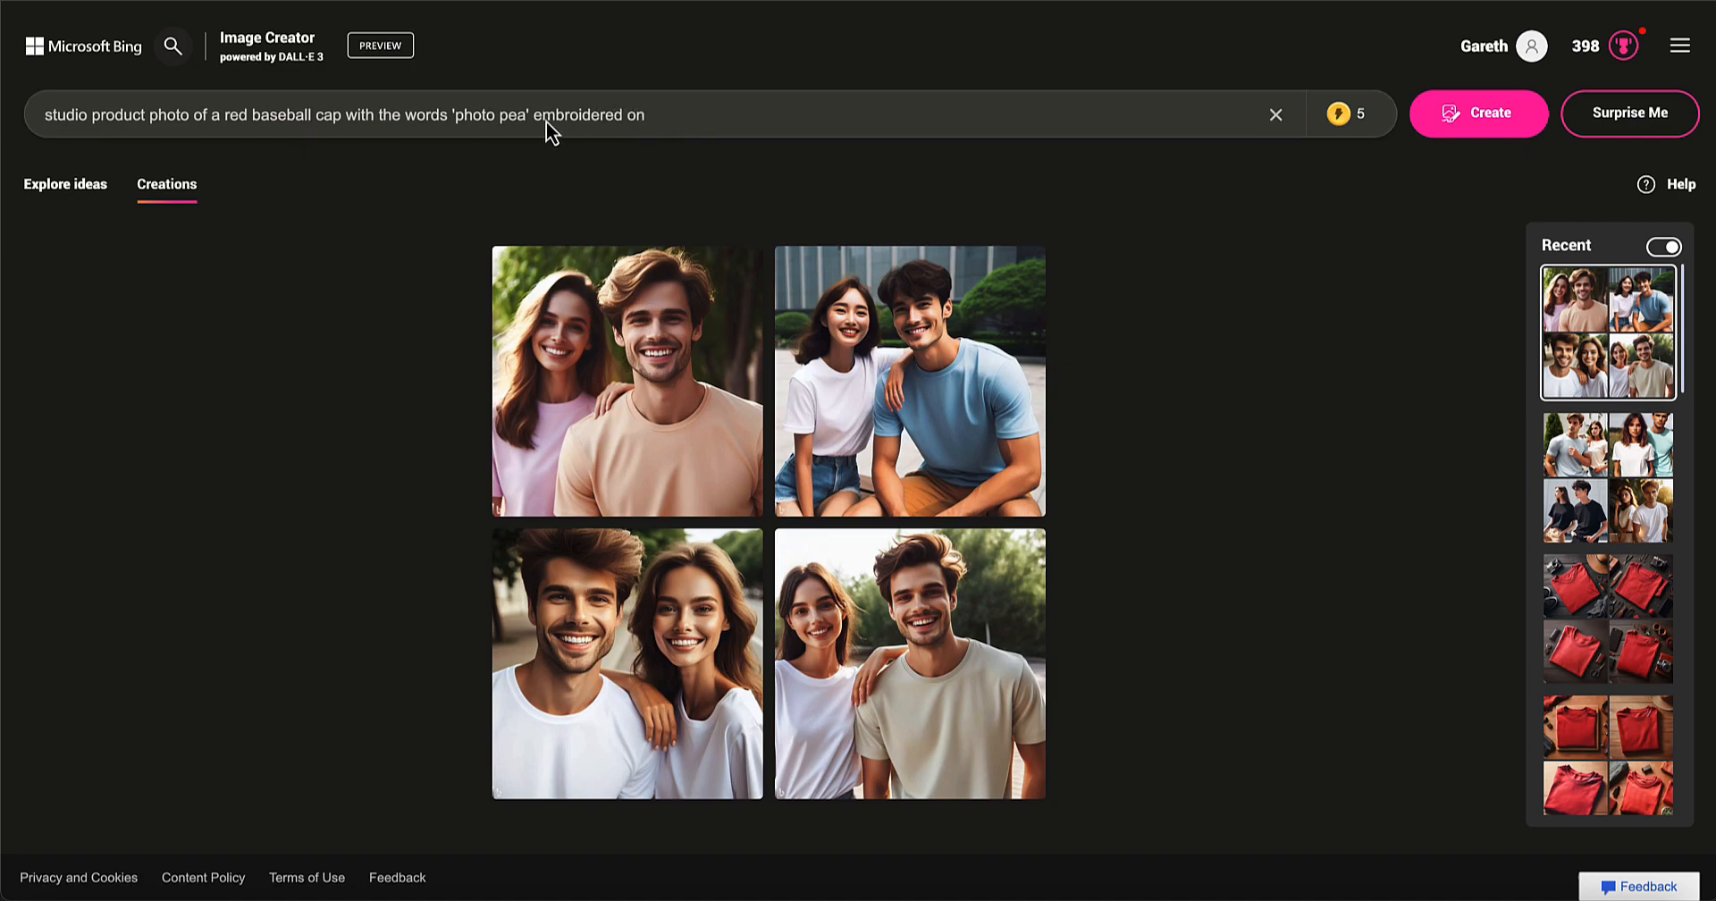
click(1447, 119)
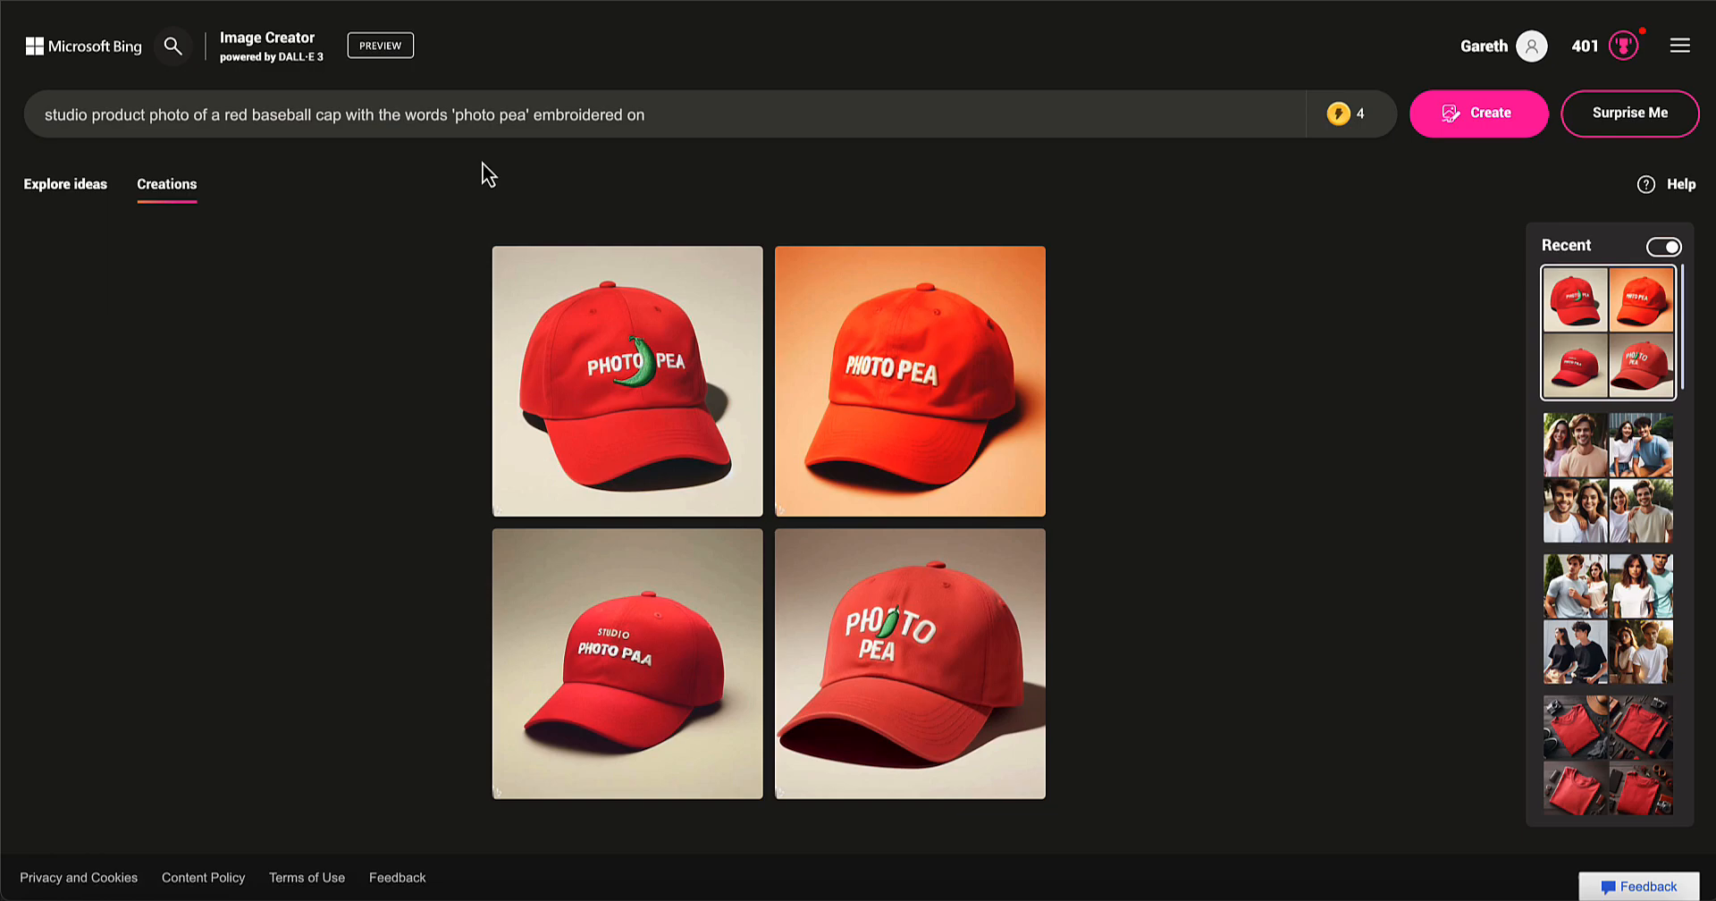
View each of the four generated red baseball cap images enlarged and return to the results
click(518, 118)
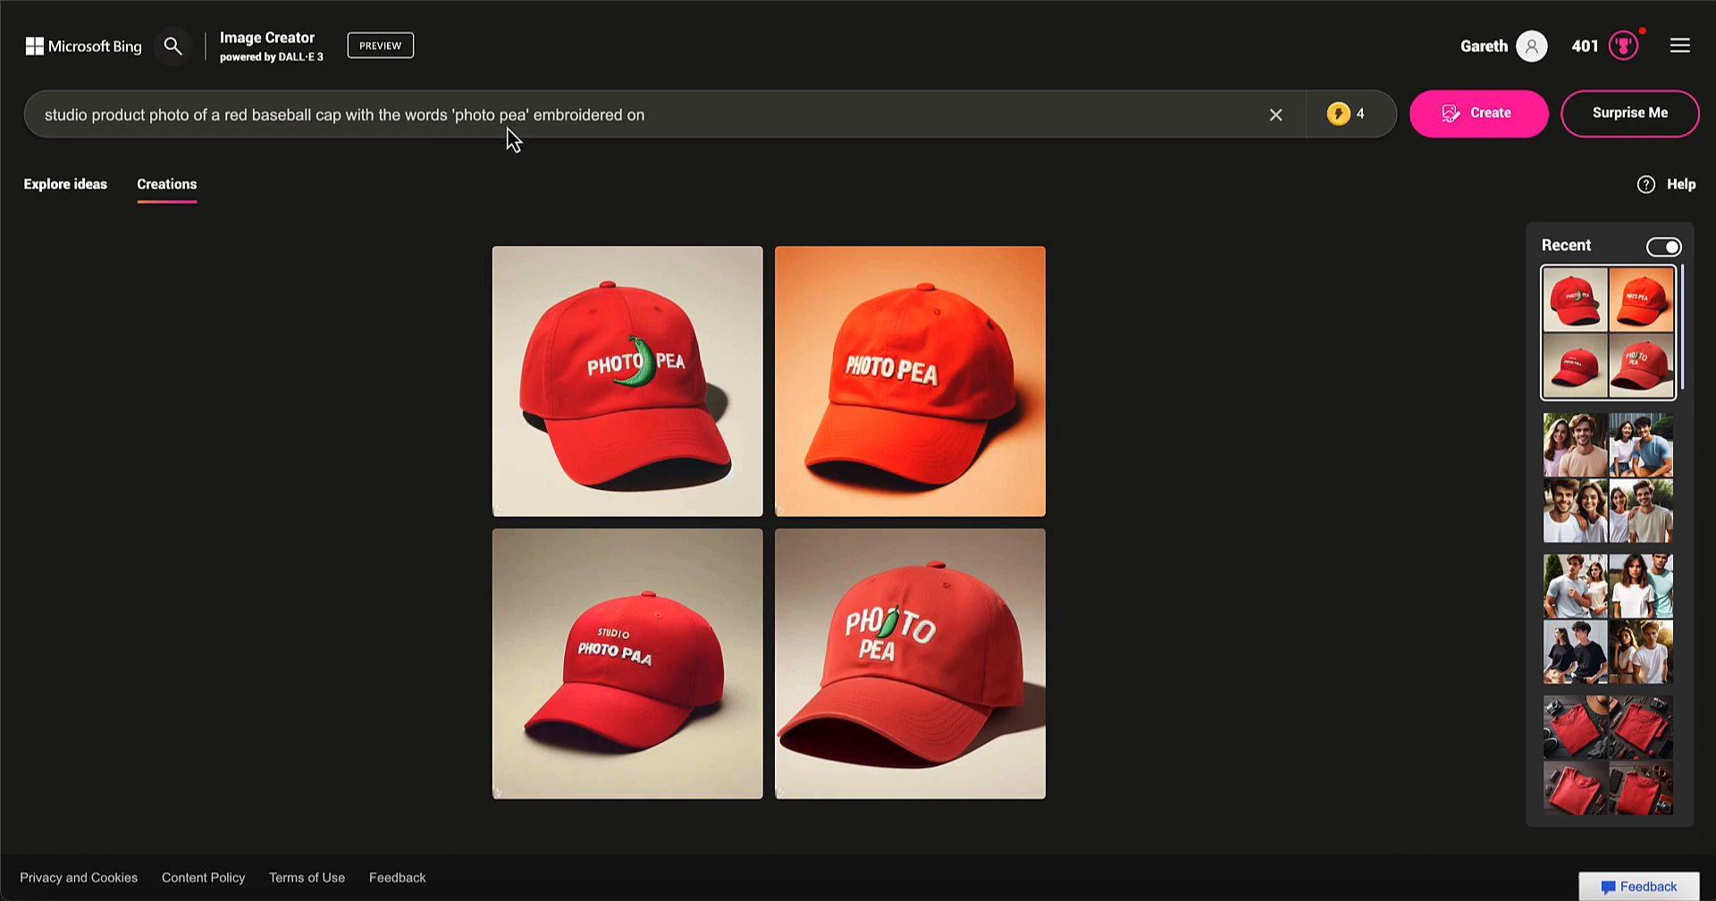
click(629, 393)
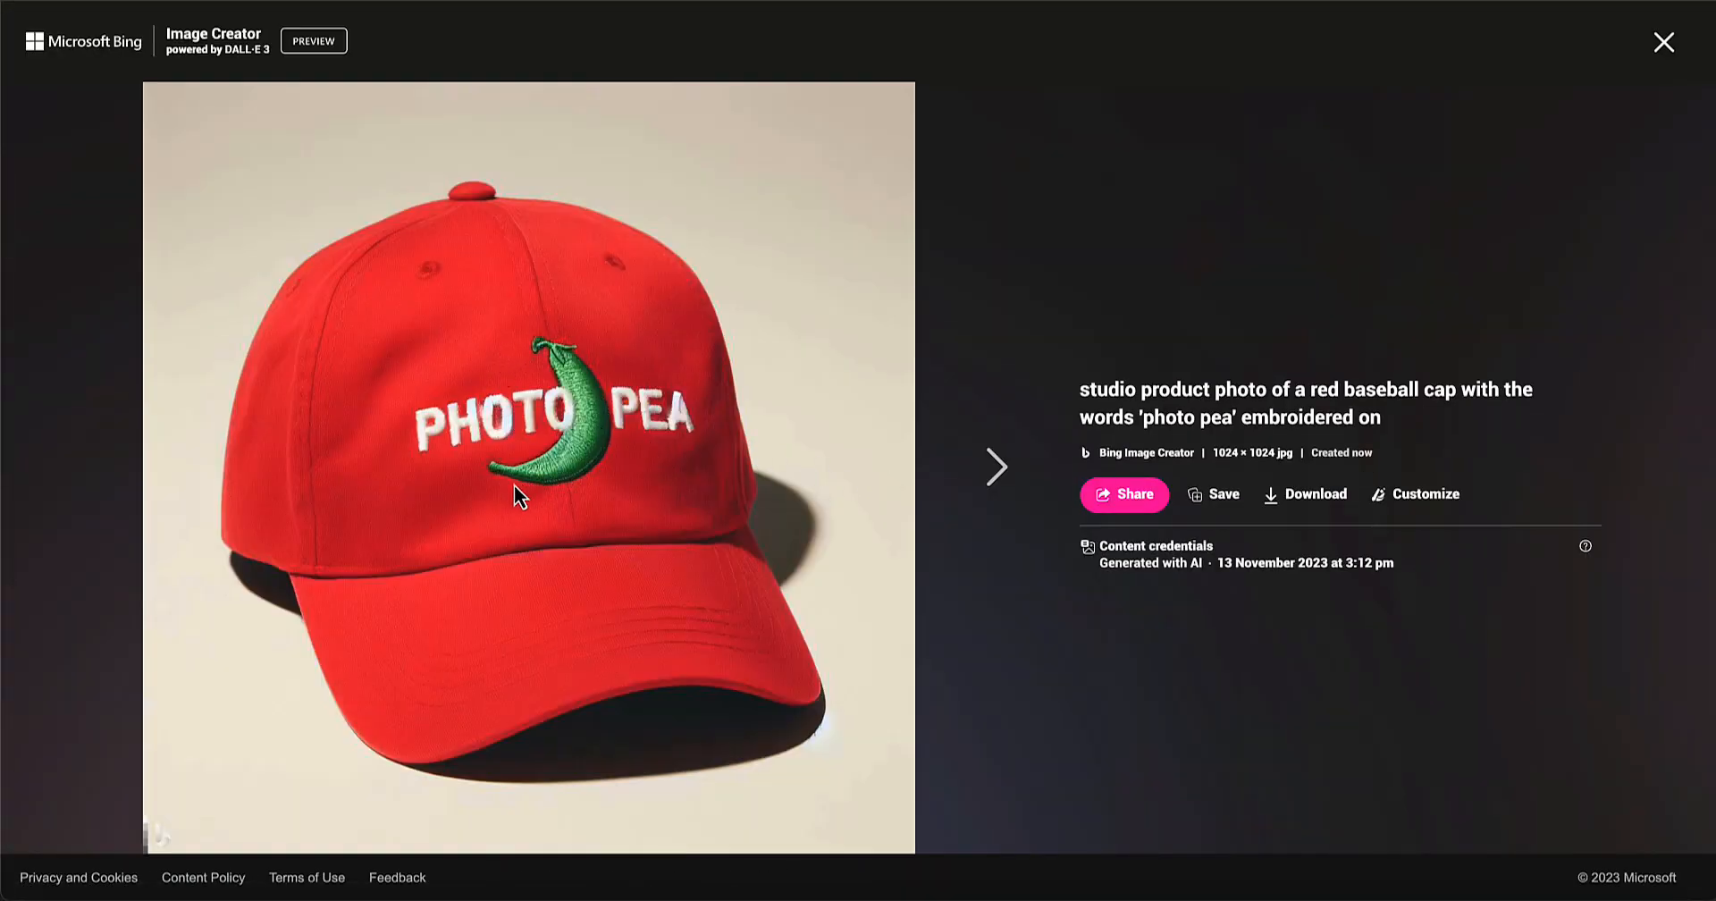
click(988, 470)
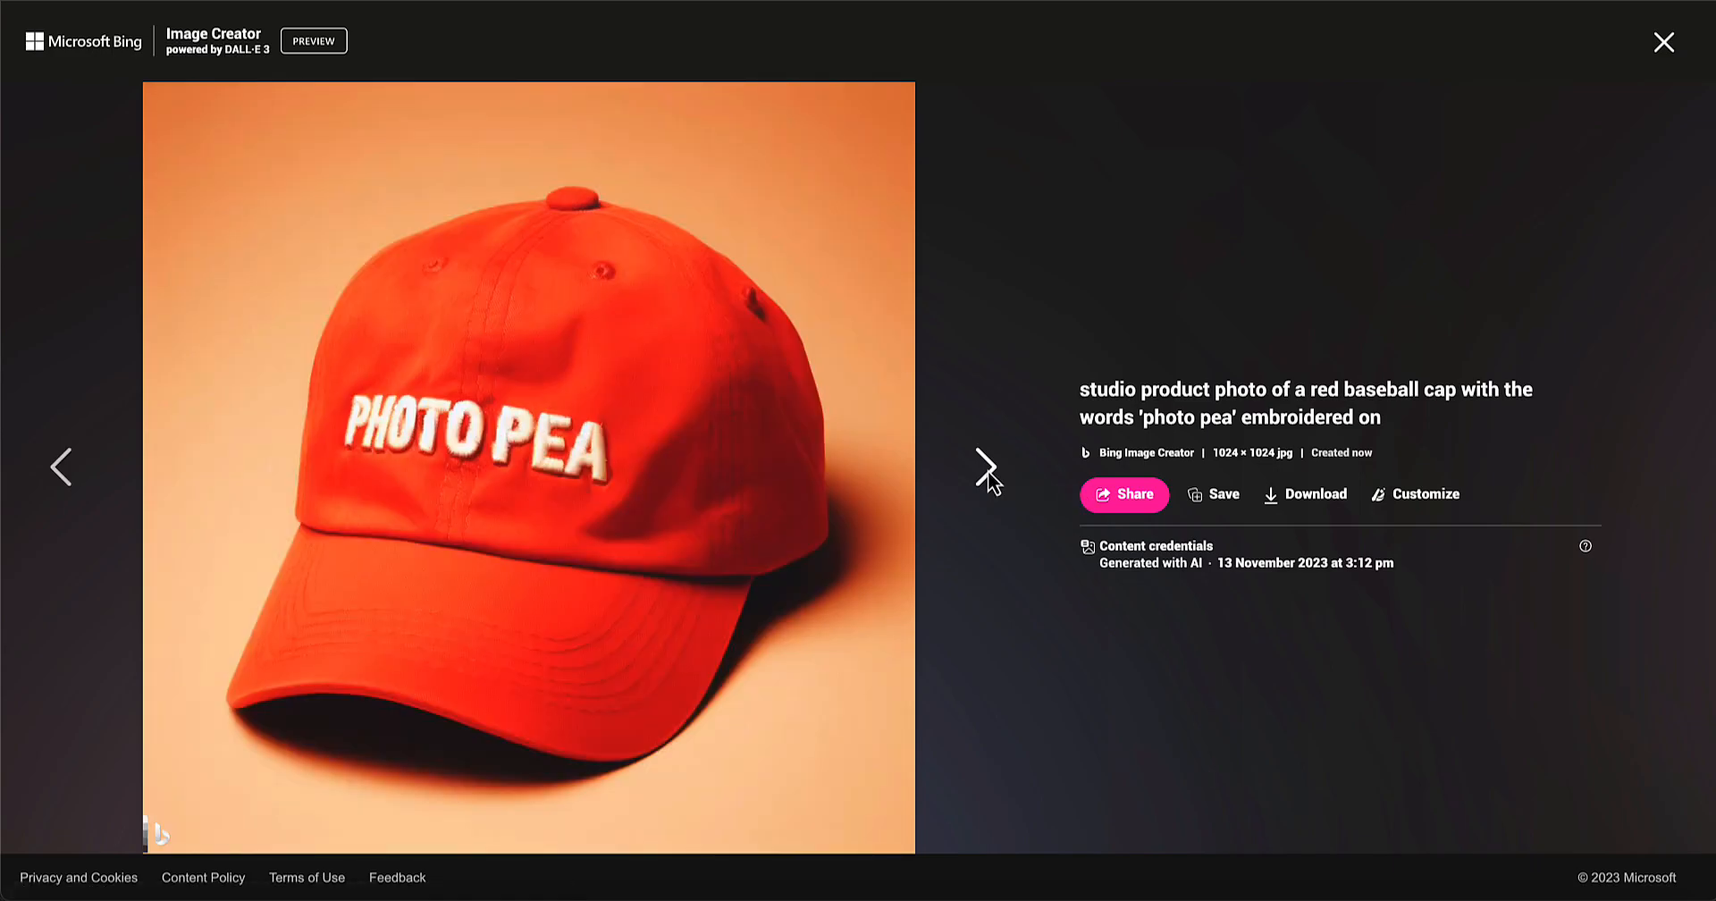
click(989, 470)
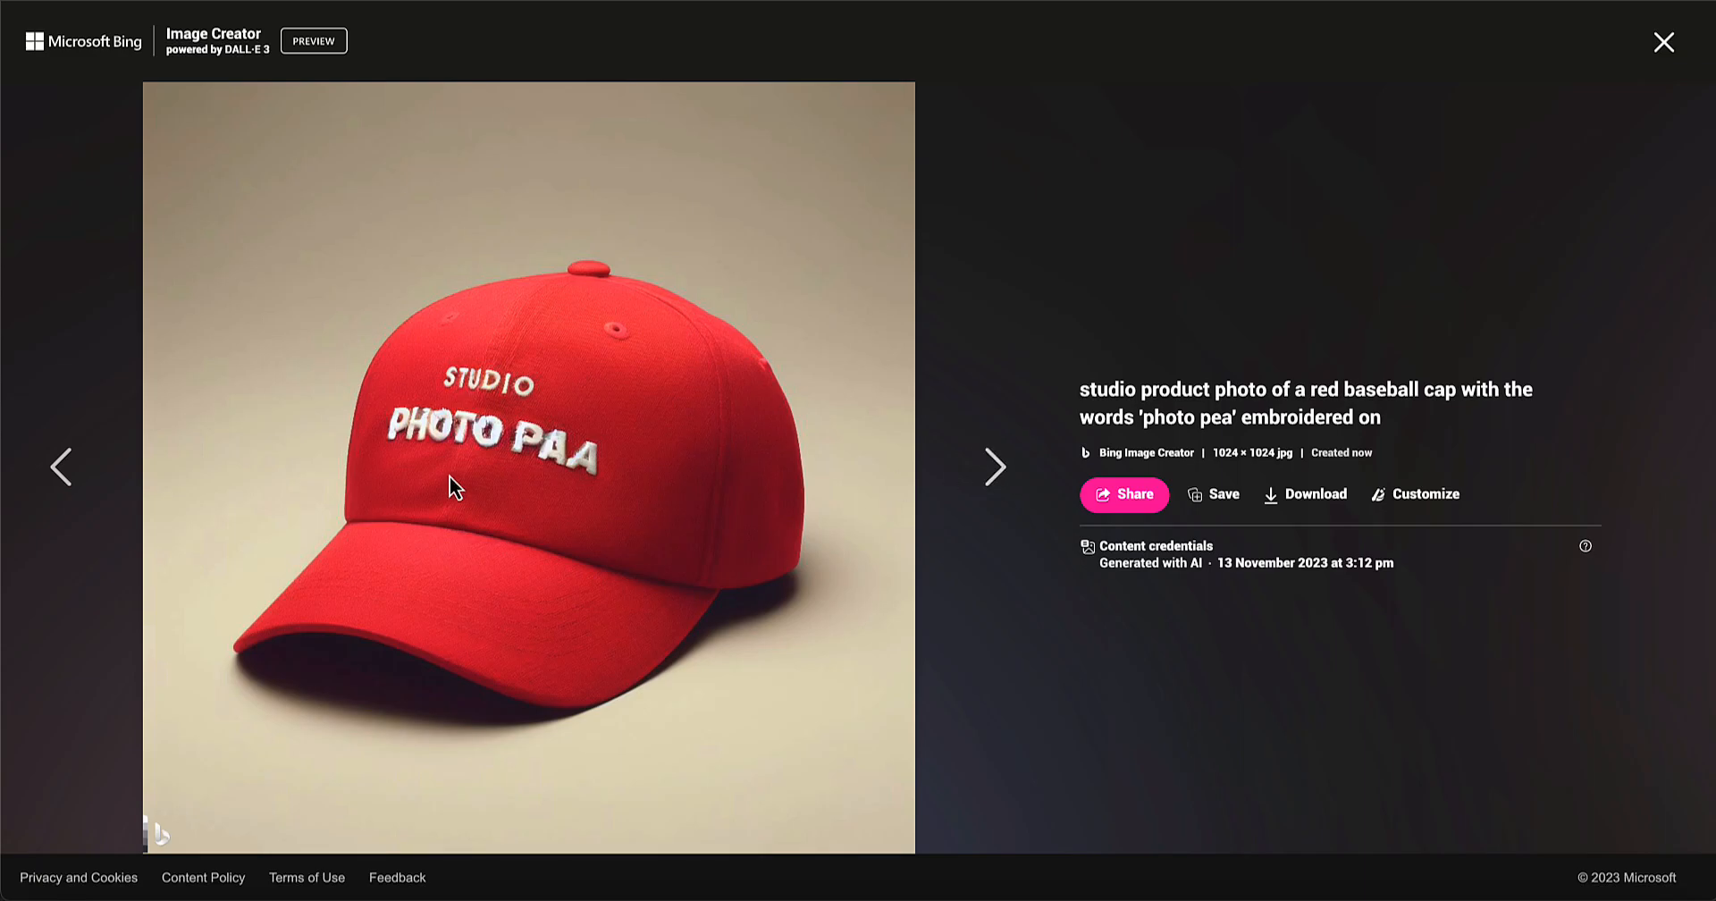
click(1002, 478)
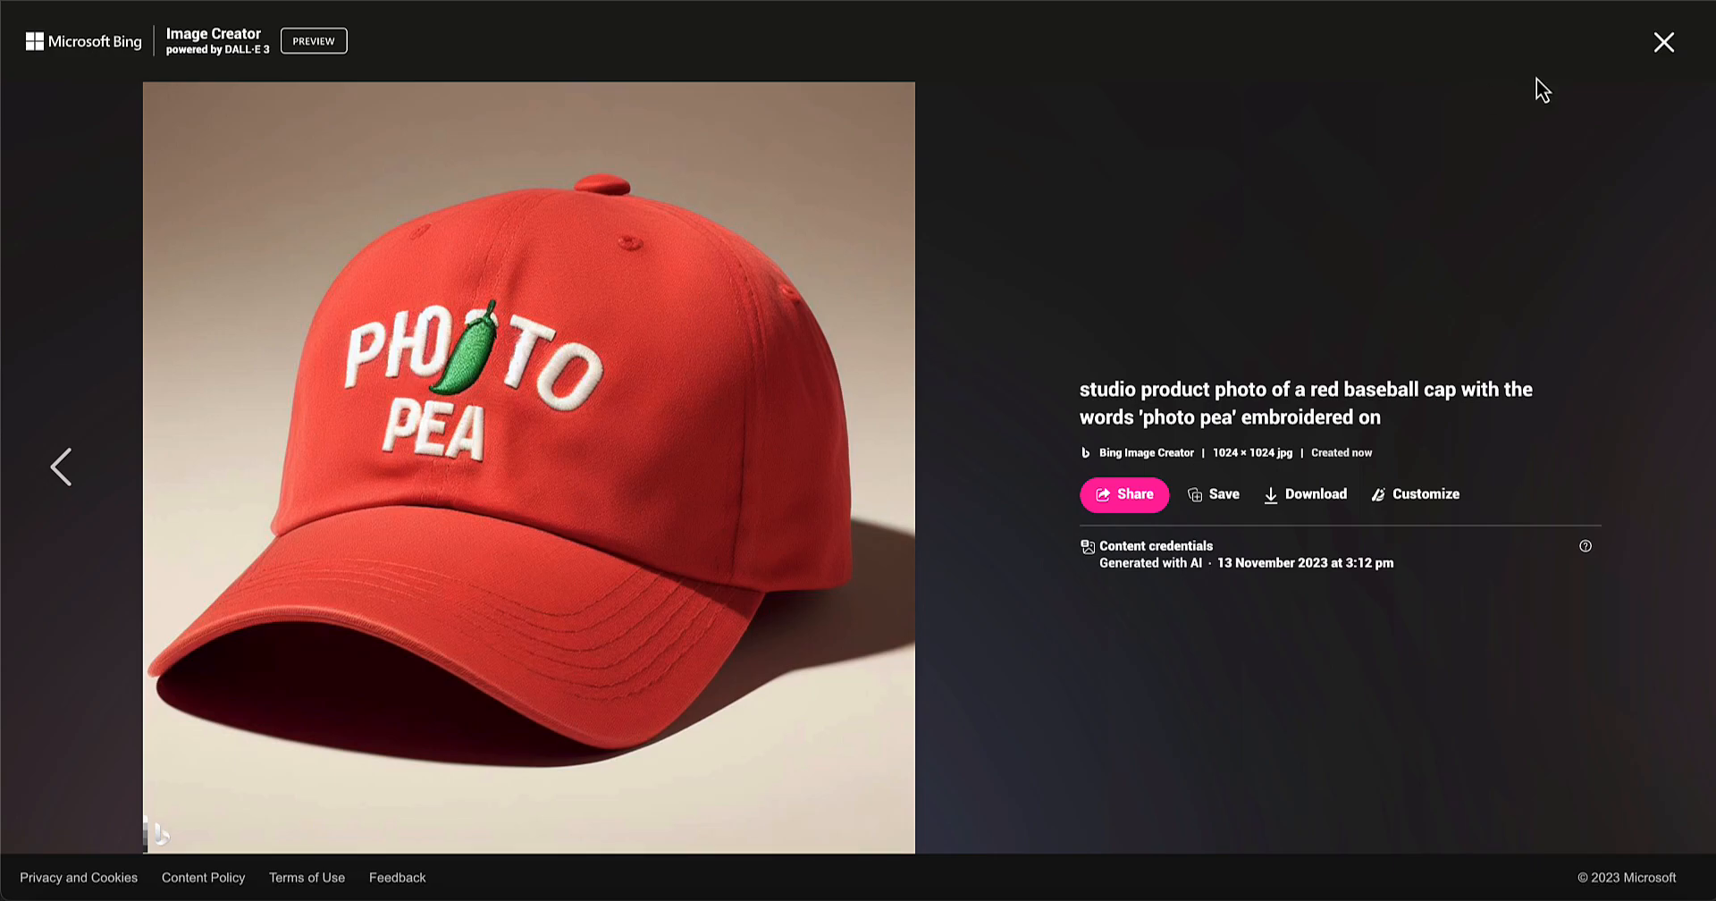
click(1664, 44)
Generate a new set of images from the same cap prompt and view each one enlarged
click(1493, 125)
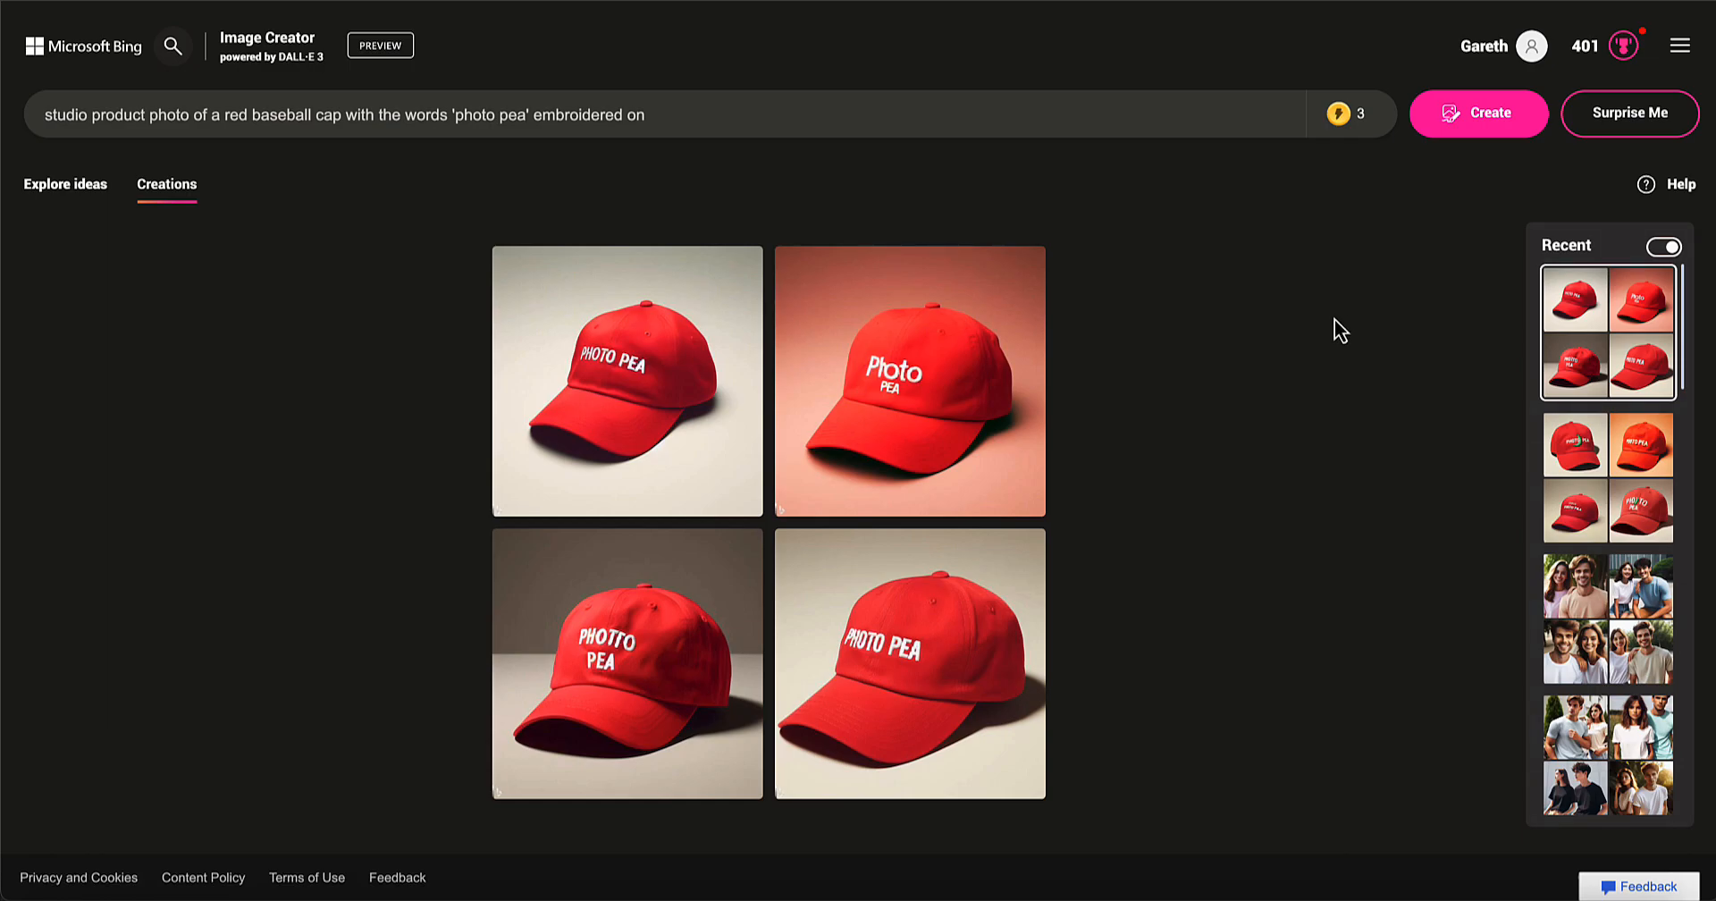
click(632, 384)
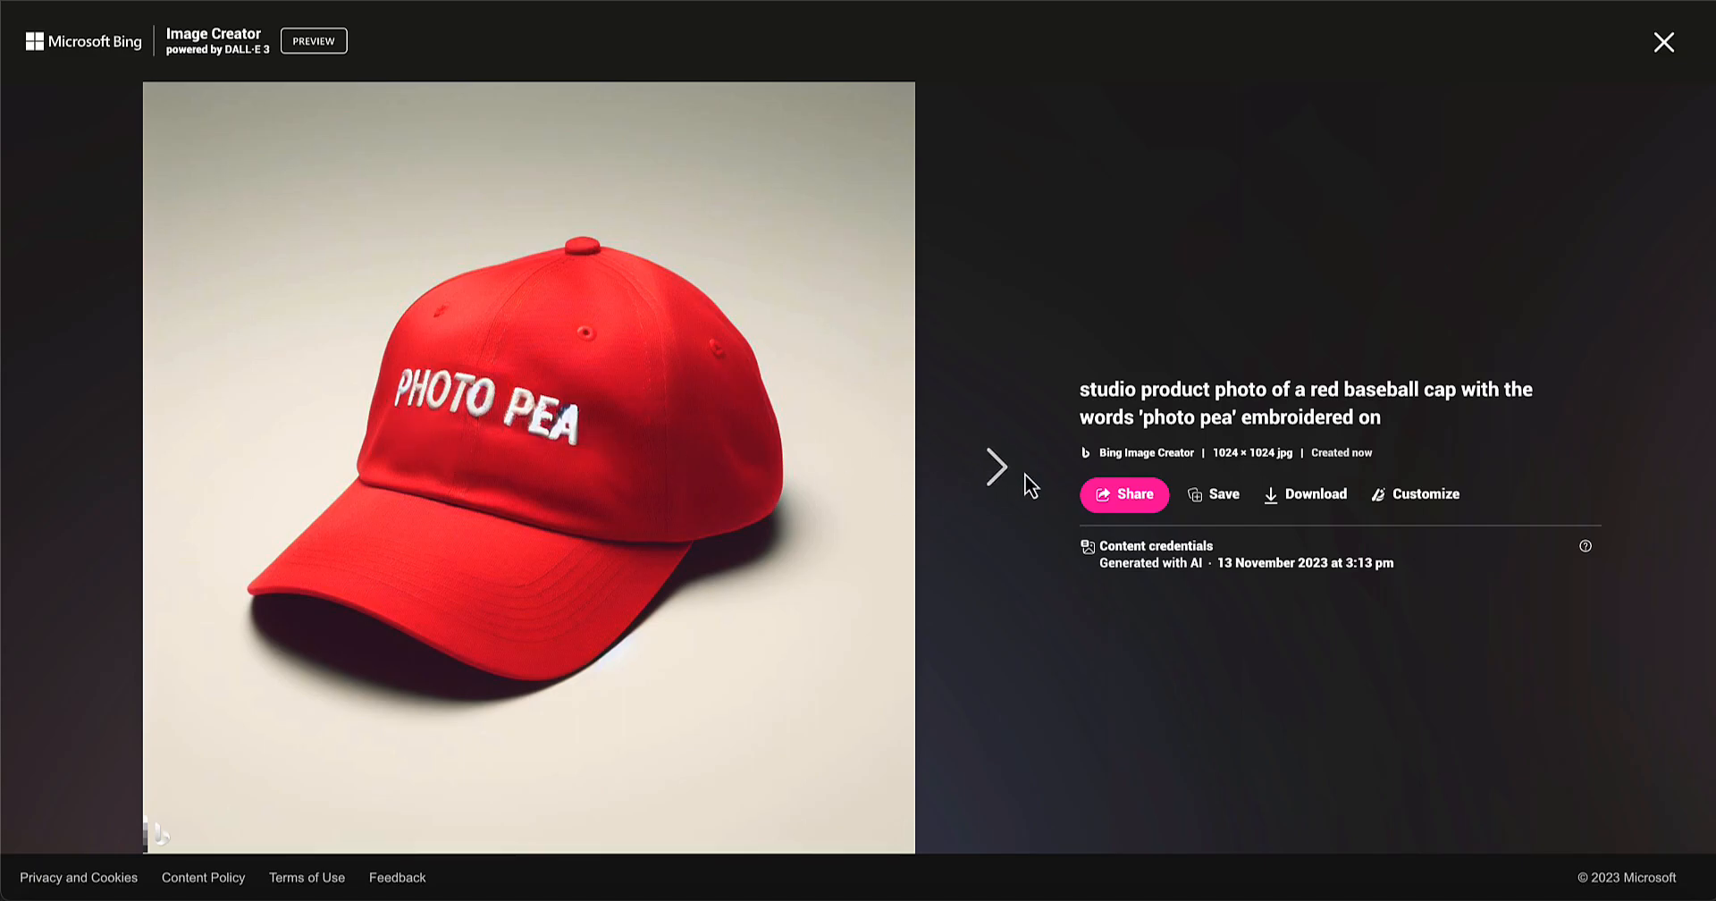
click(986, 467)
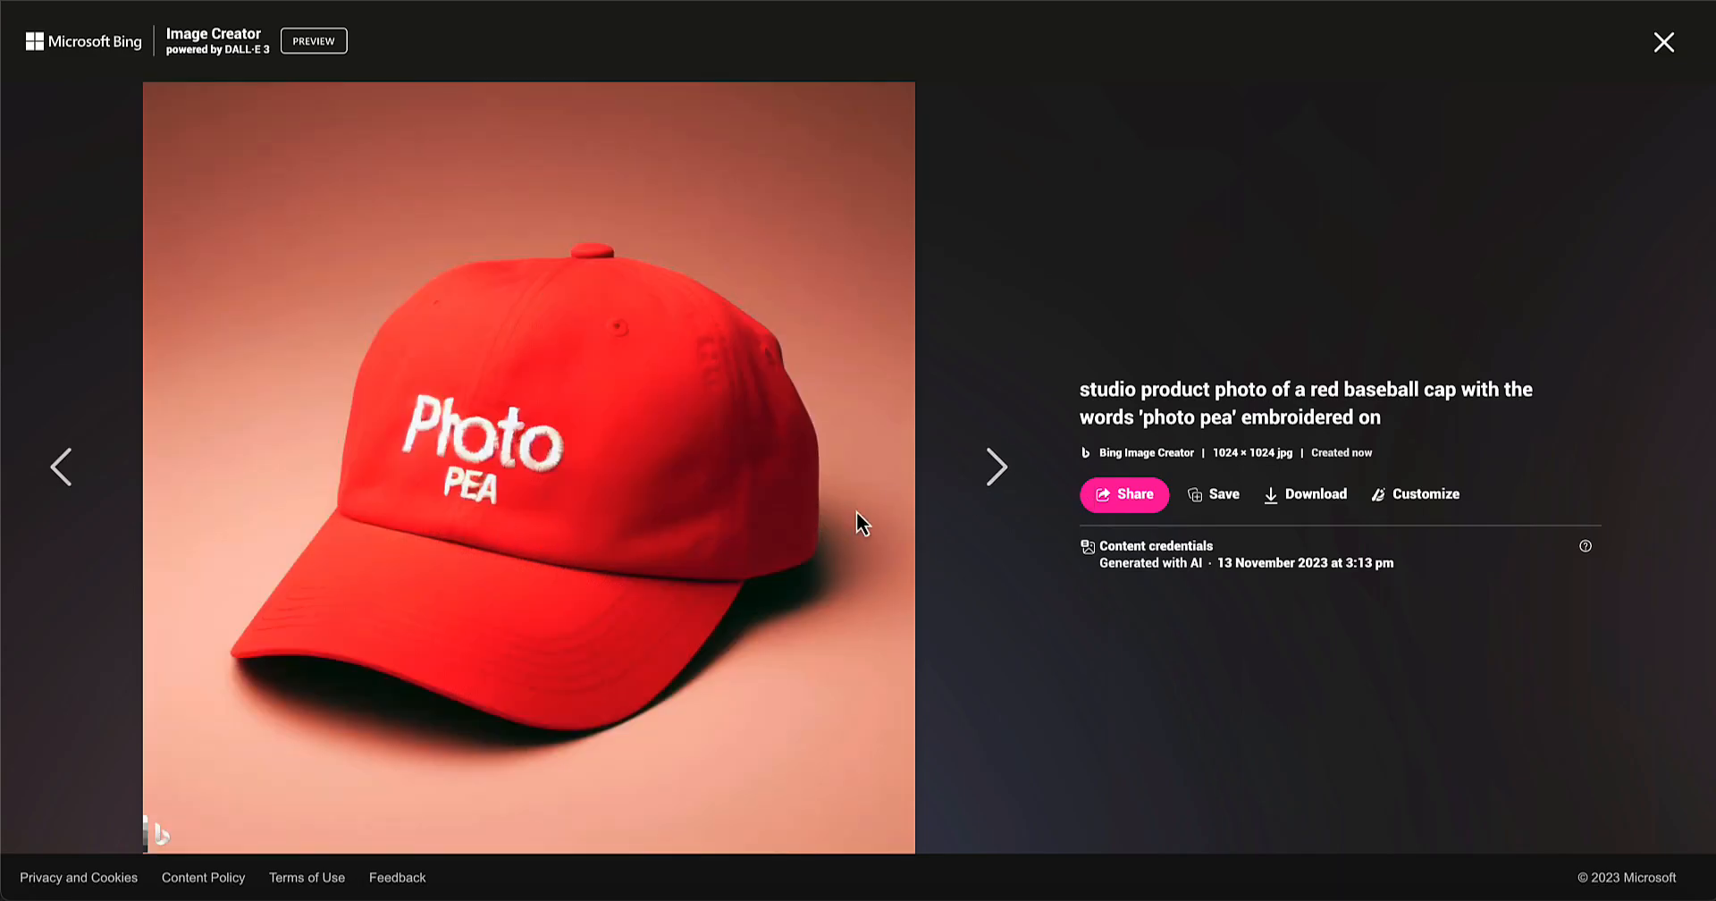
click(1004, 468)
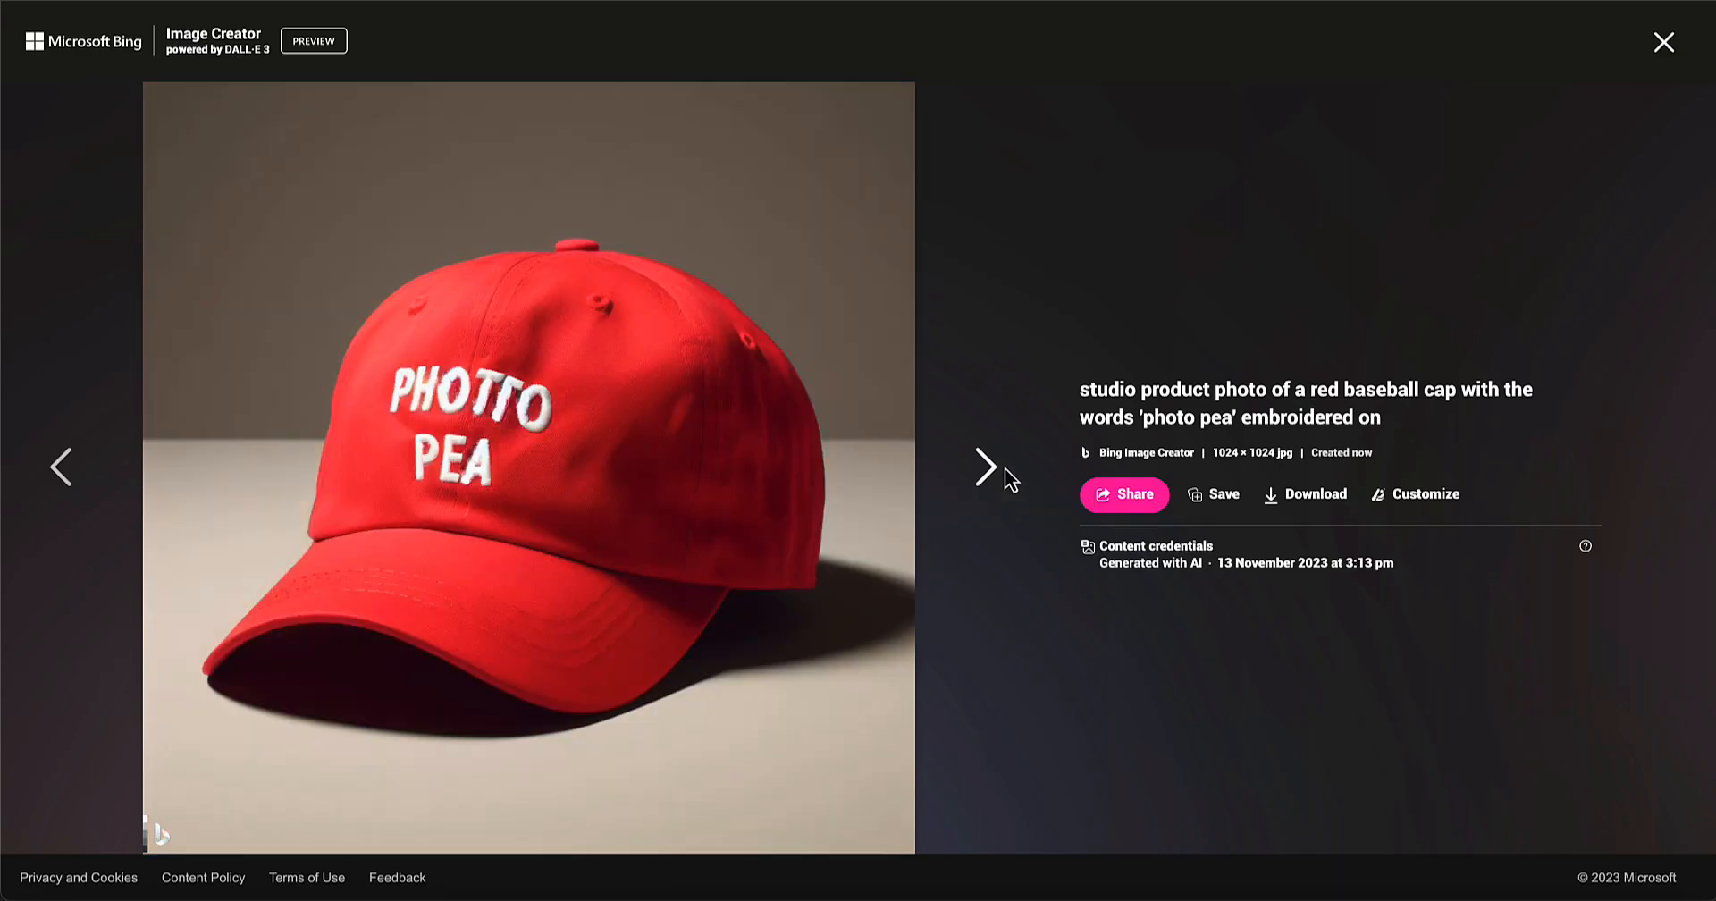
click(1004, 468)
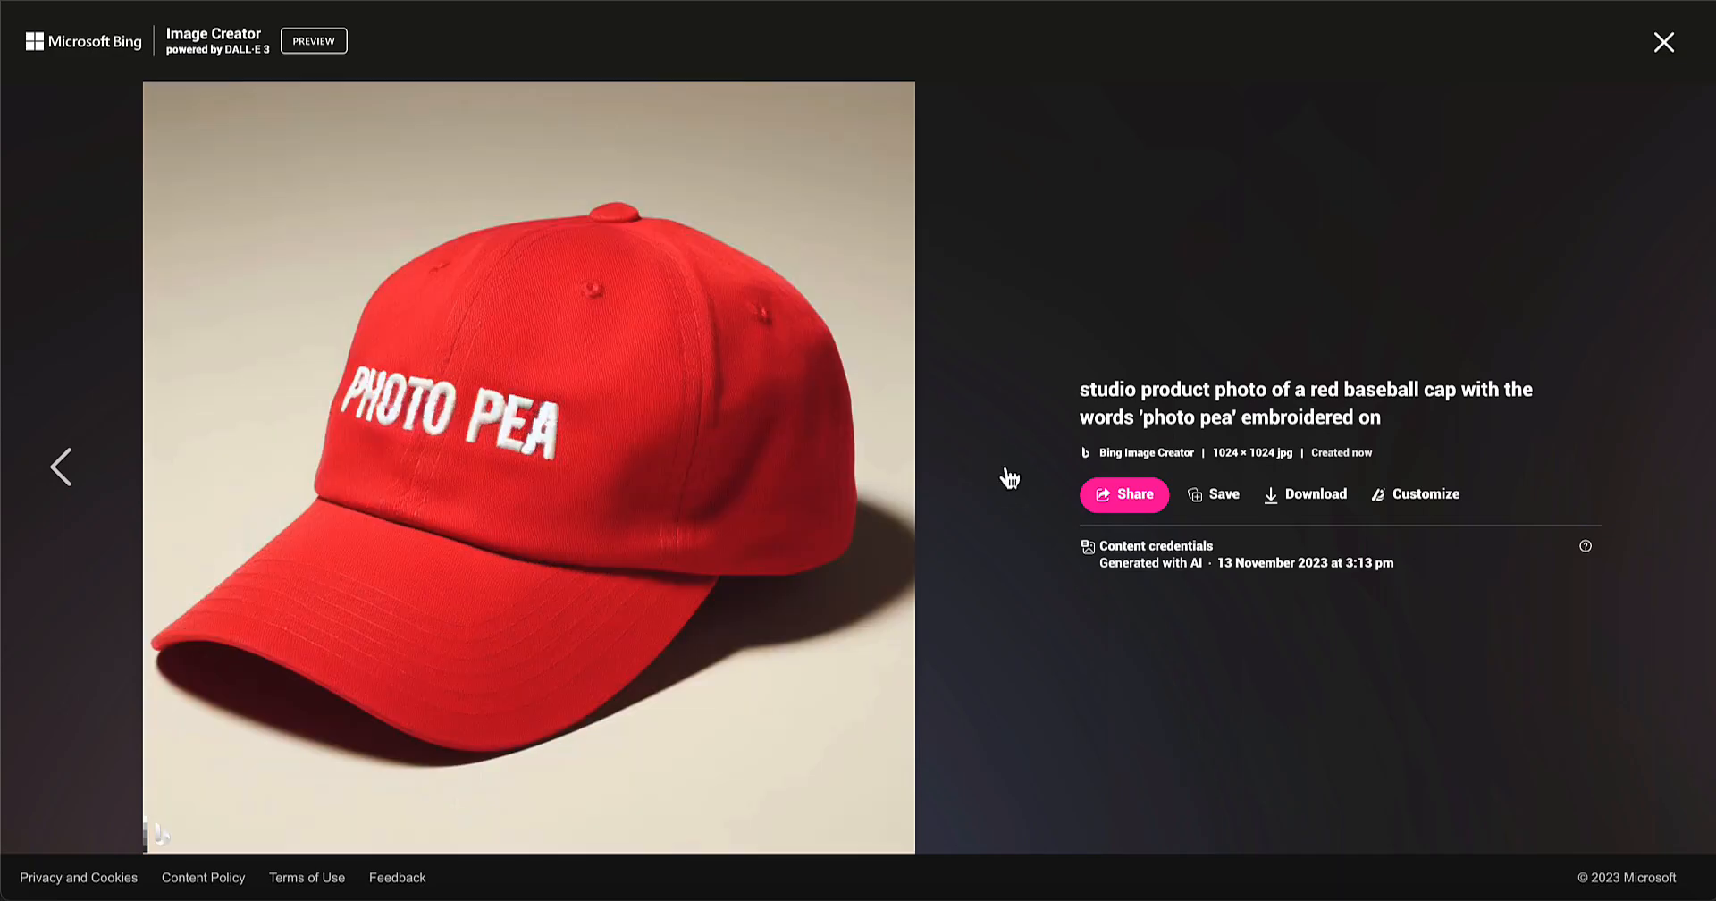
click(1663, 42)
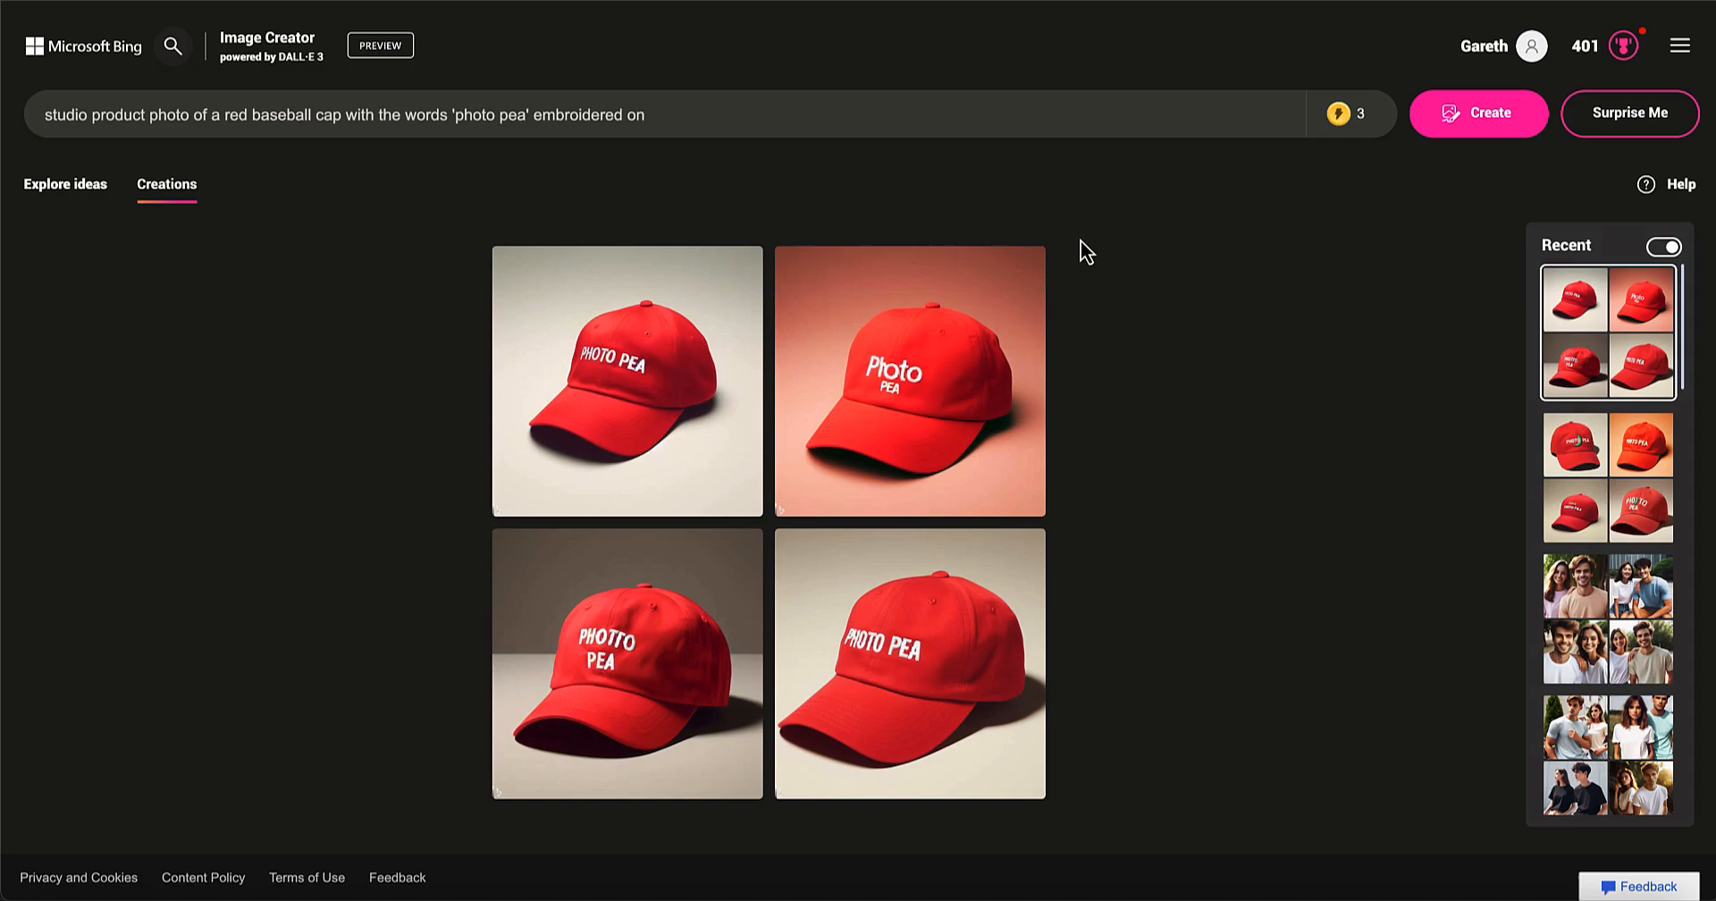
click(600, 377)
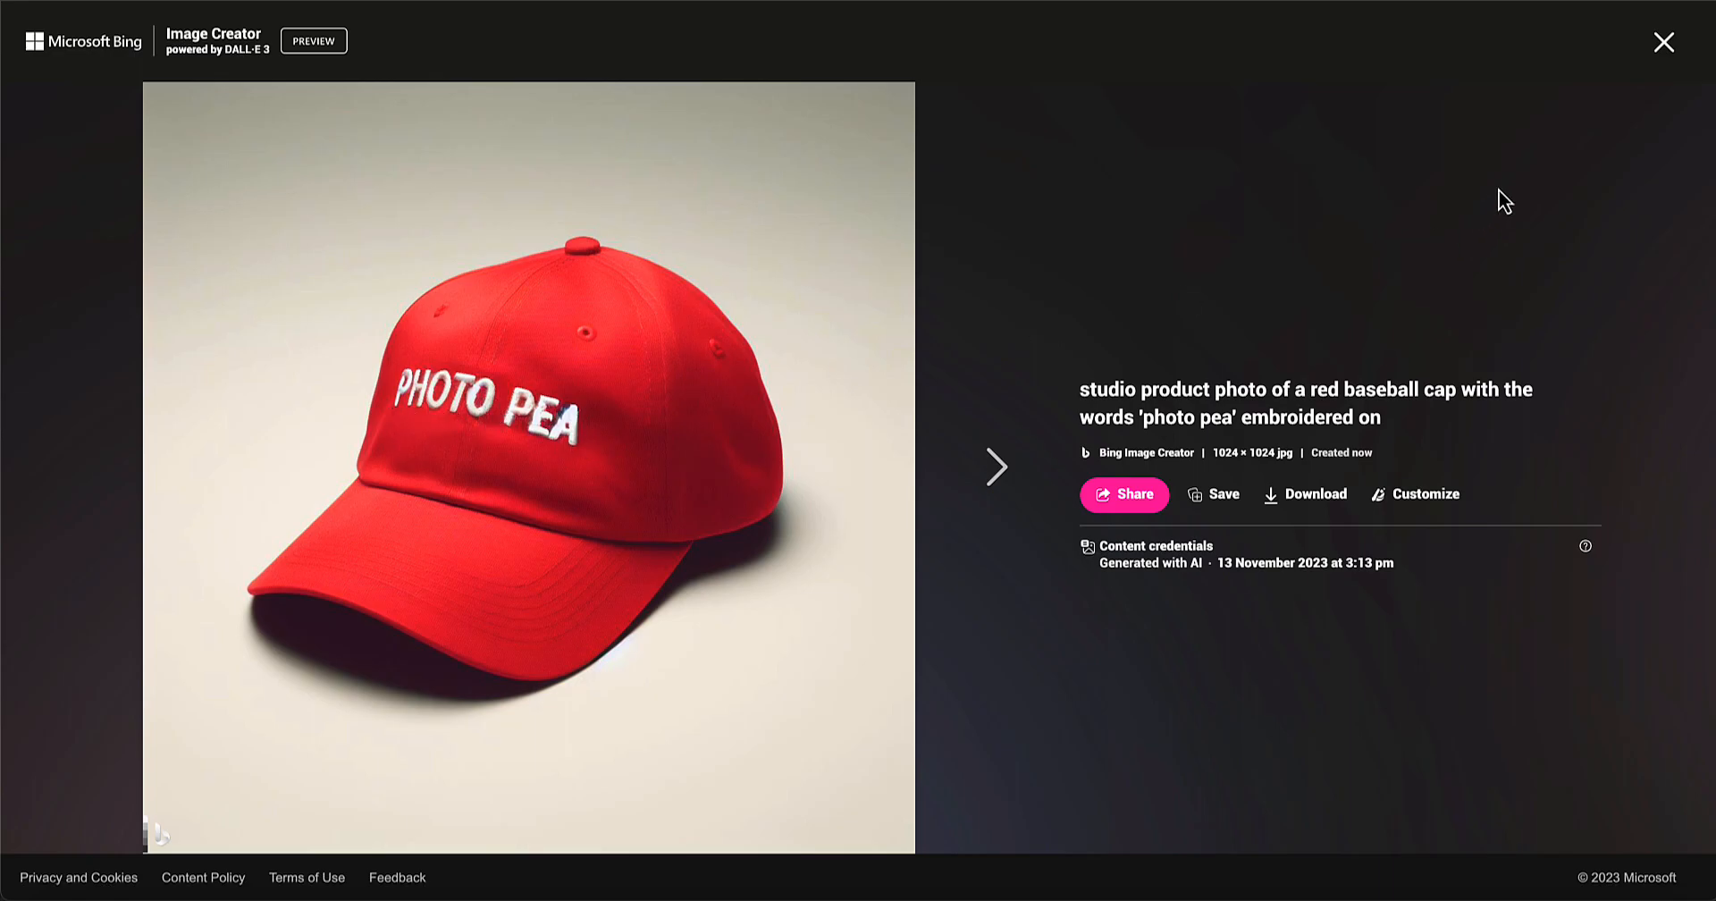
click(1664, 45)
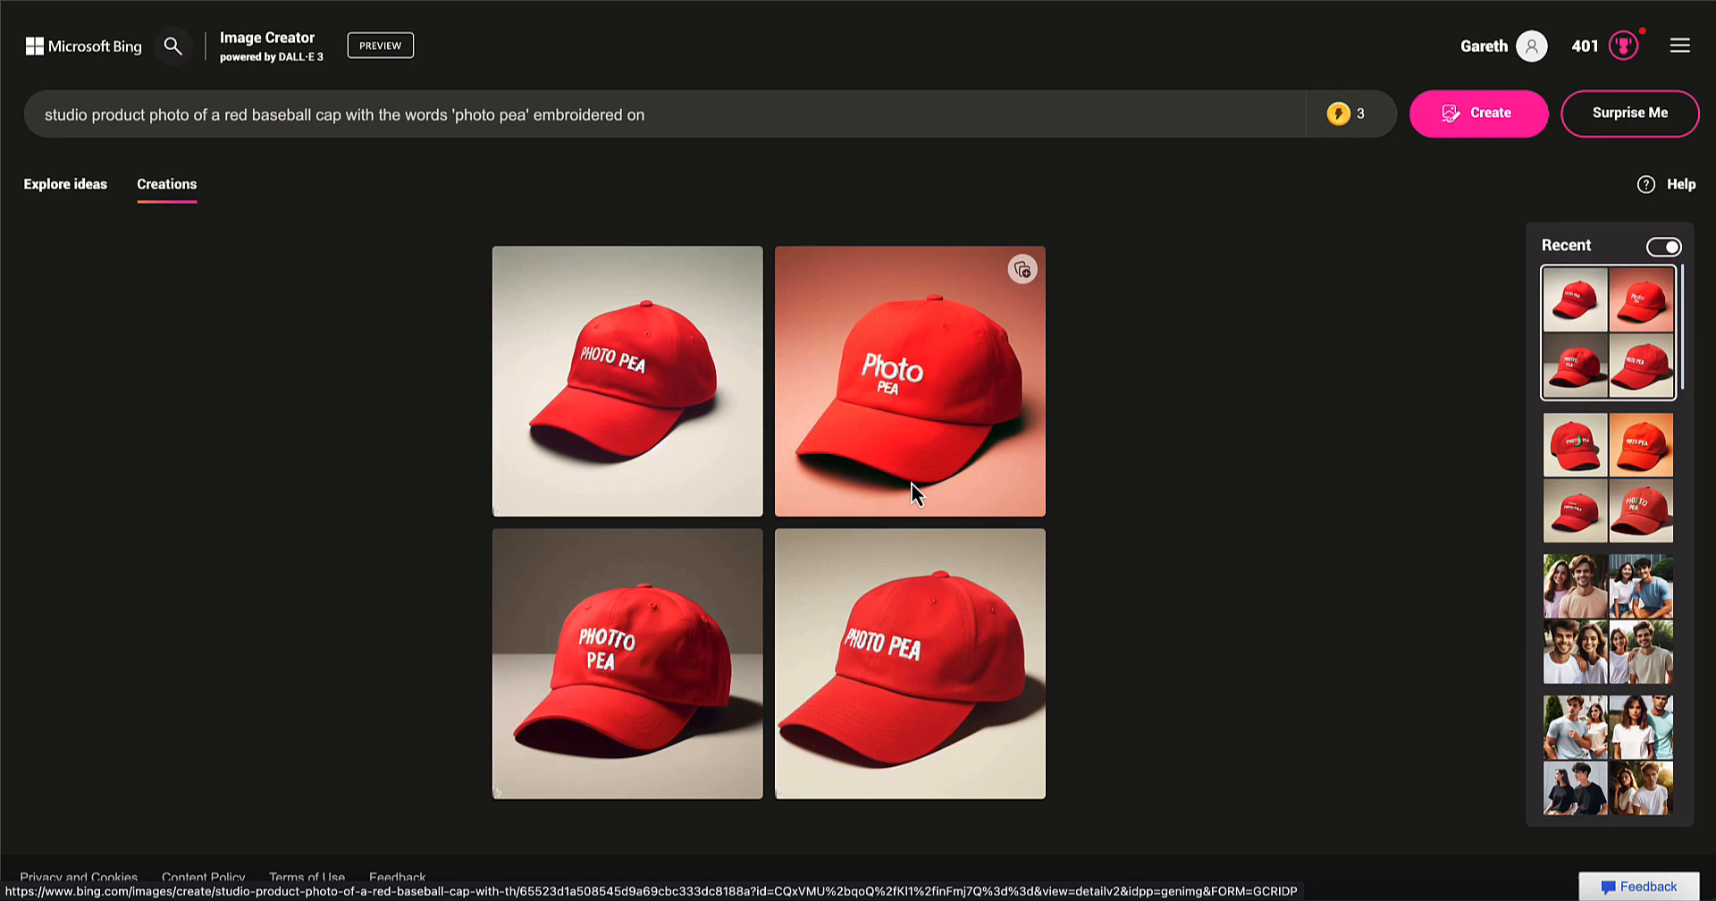
Replace the prompt with "flat lay photo of a jacket patch, of a cat wearing sunglasses"
click(689, 114)
drag(670, 114, 13, 134)
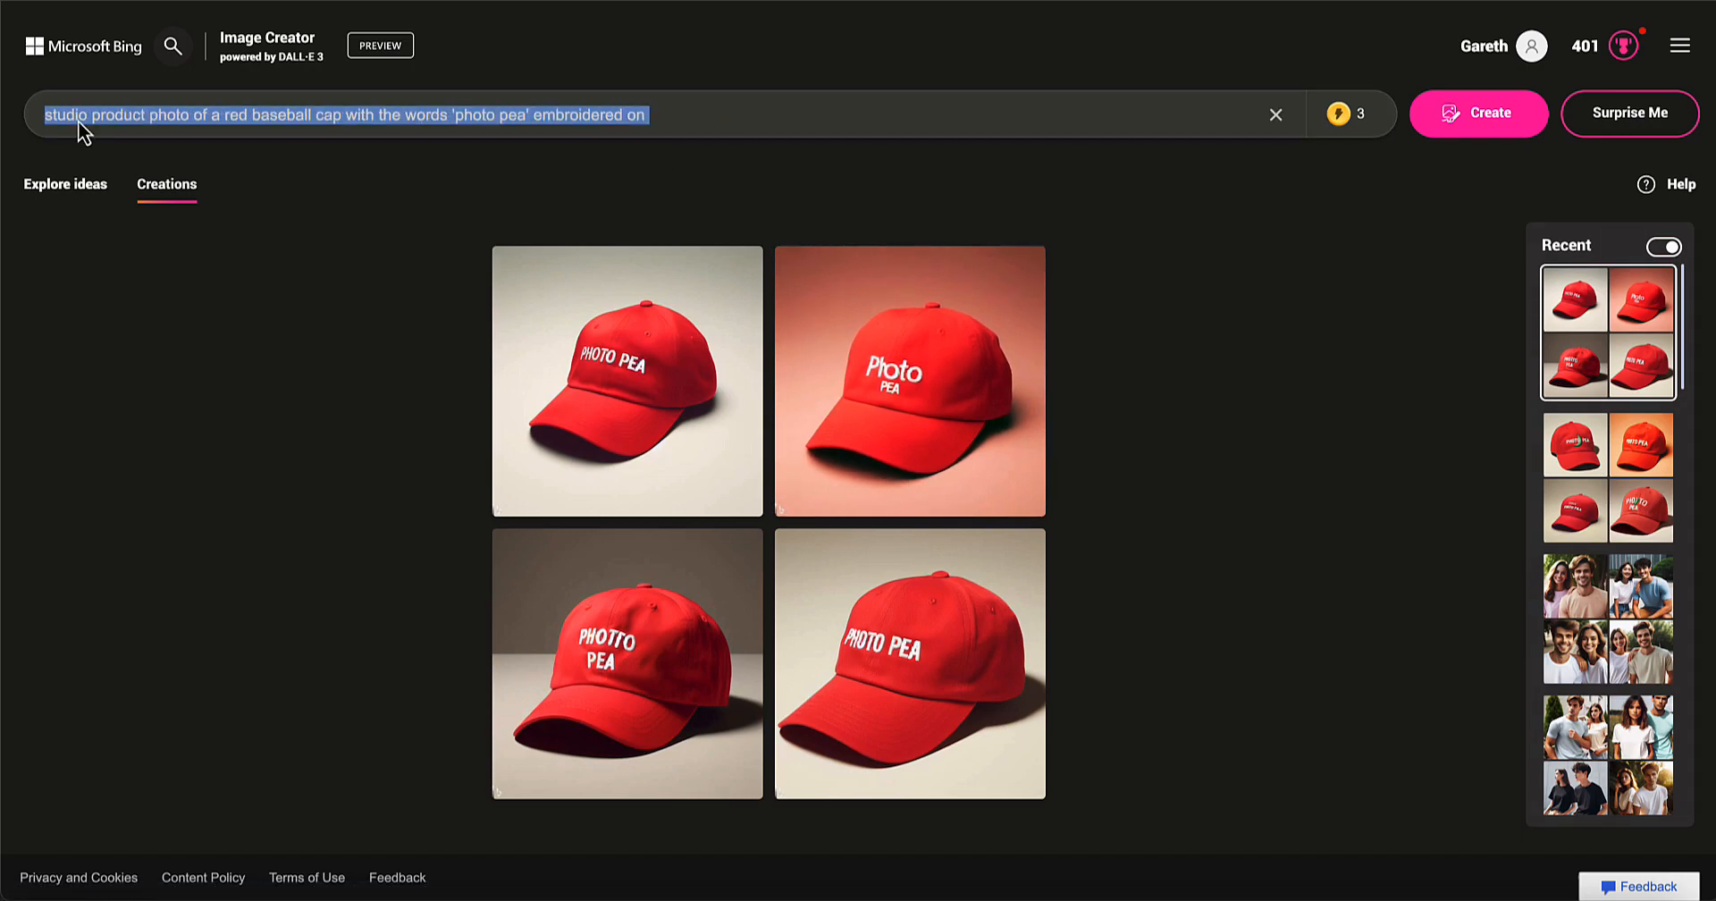
text(flat lay )
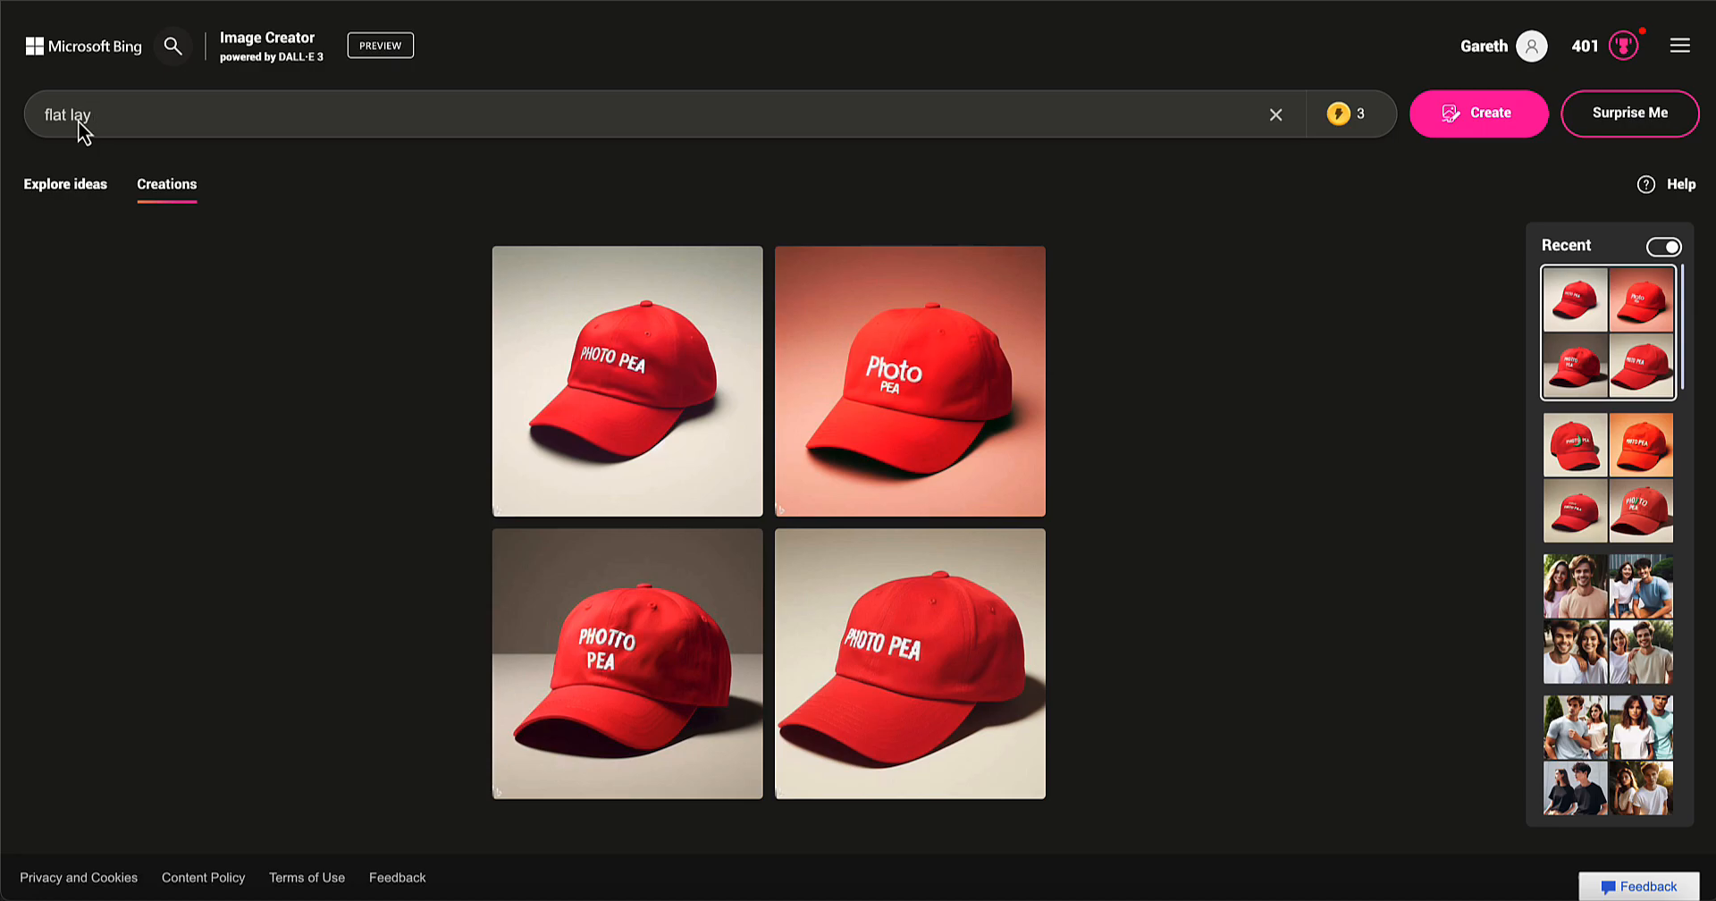
text(photo of a jacket patch)
text(, of a )
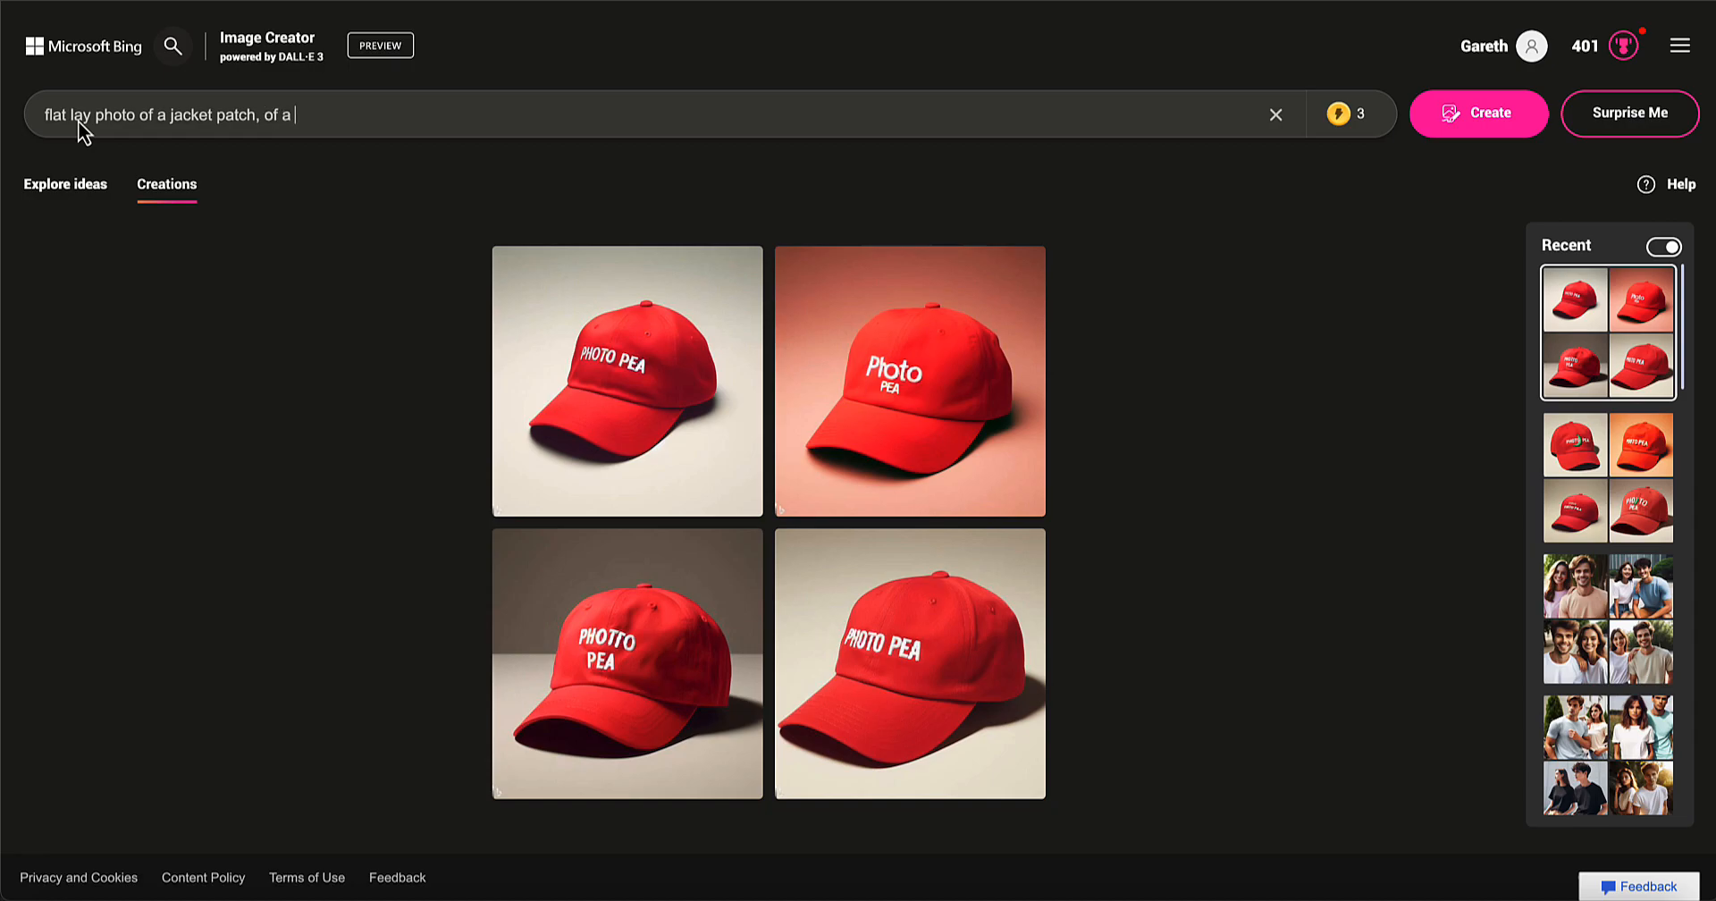
text(cat wearing sunglasses)
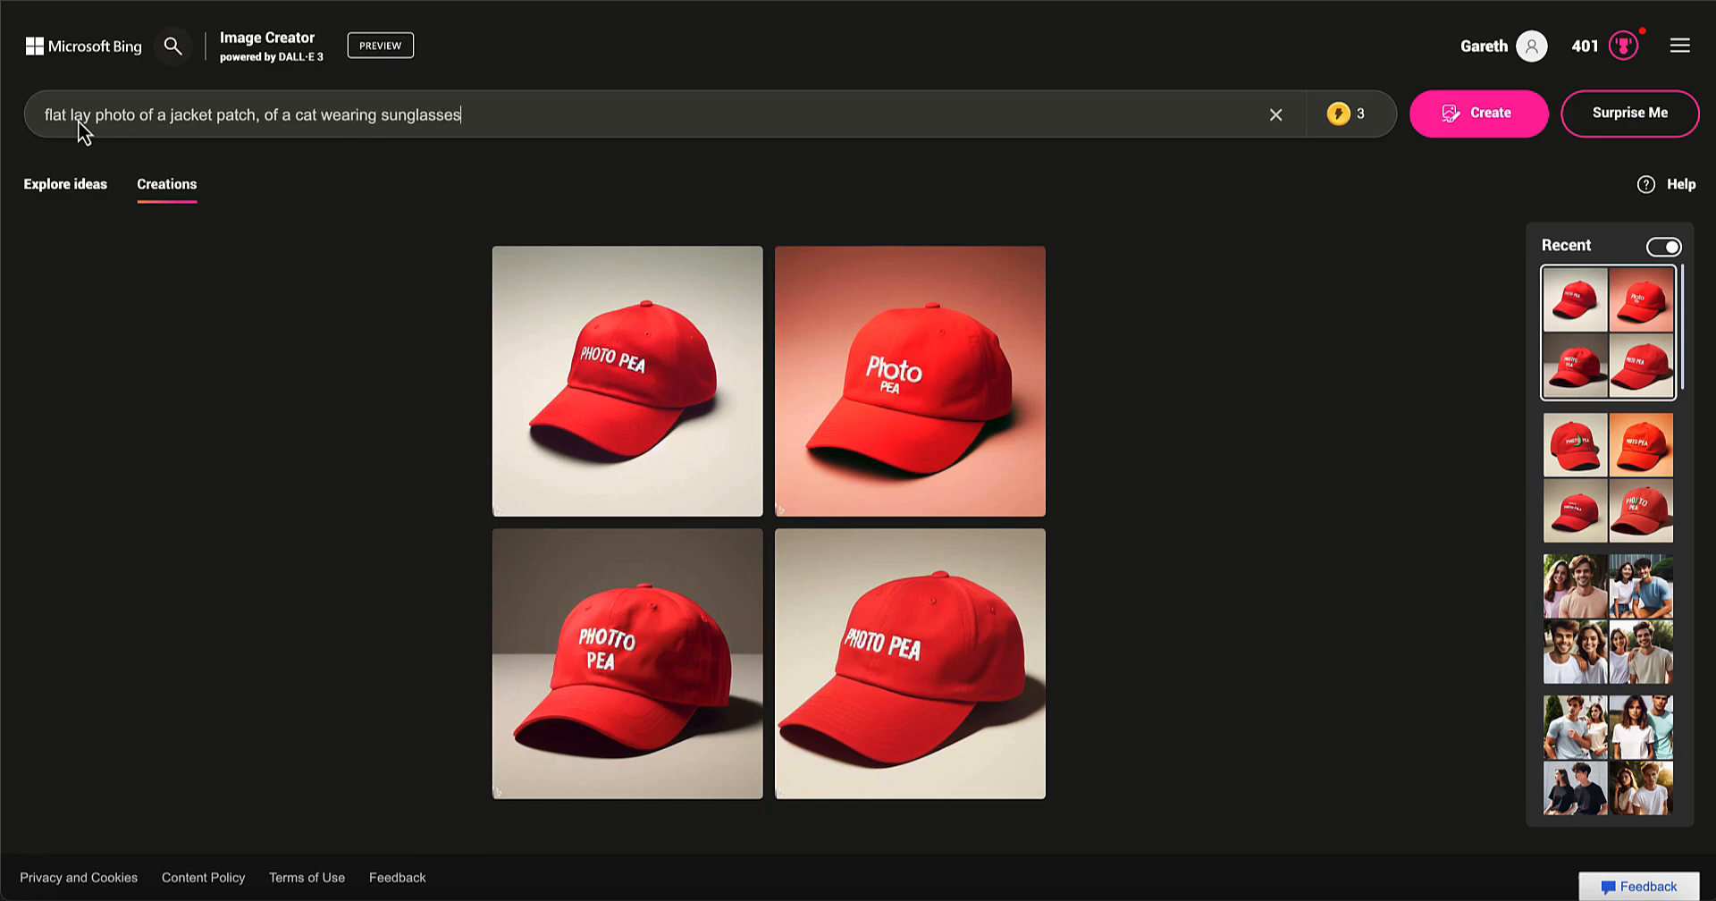
Extend the prompt with "with the words 'meeow!' stitched in large text. on a plain coloured paper background" and generate images
text( with the words)
text( ")
text(meeow)
text(!')
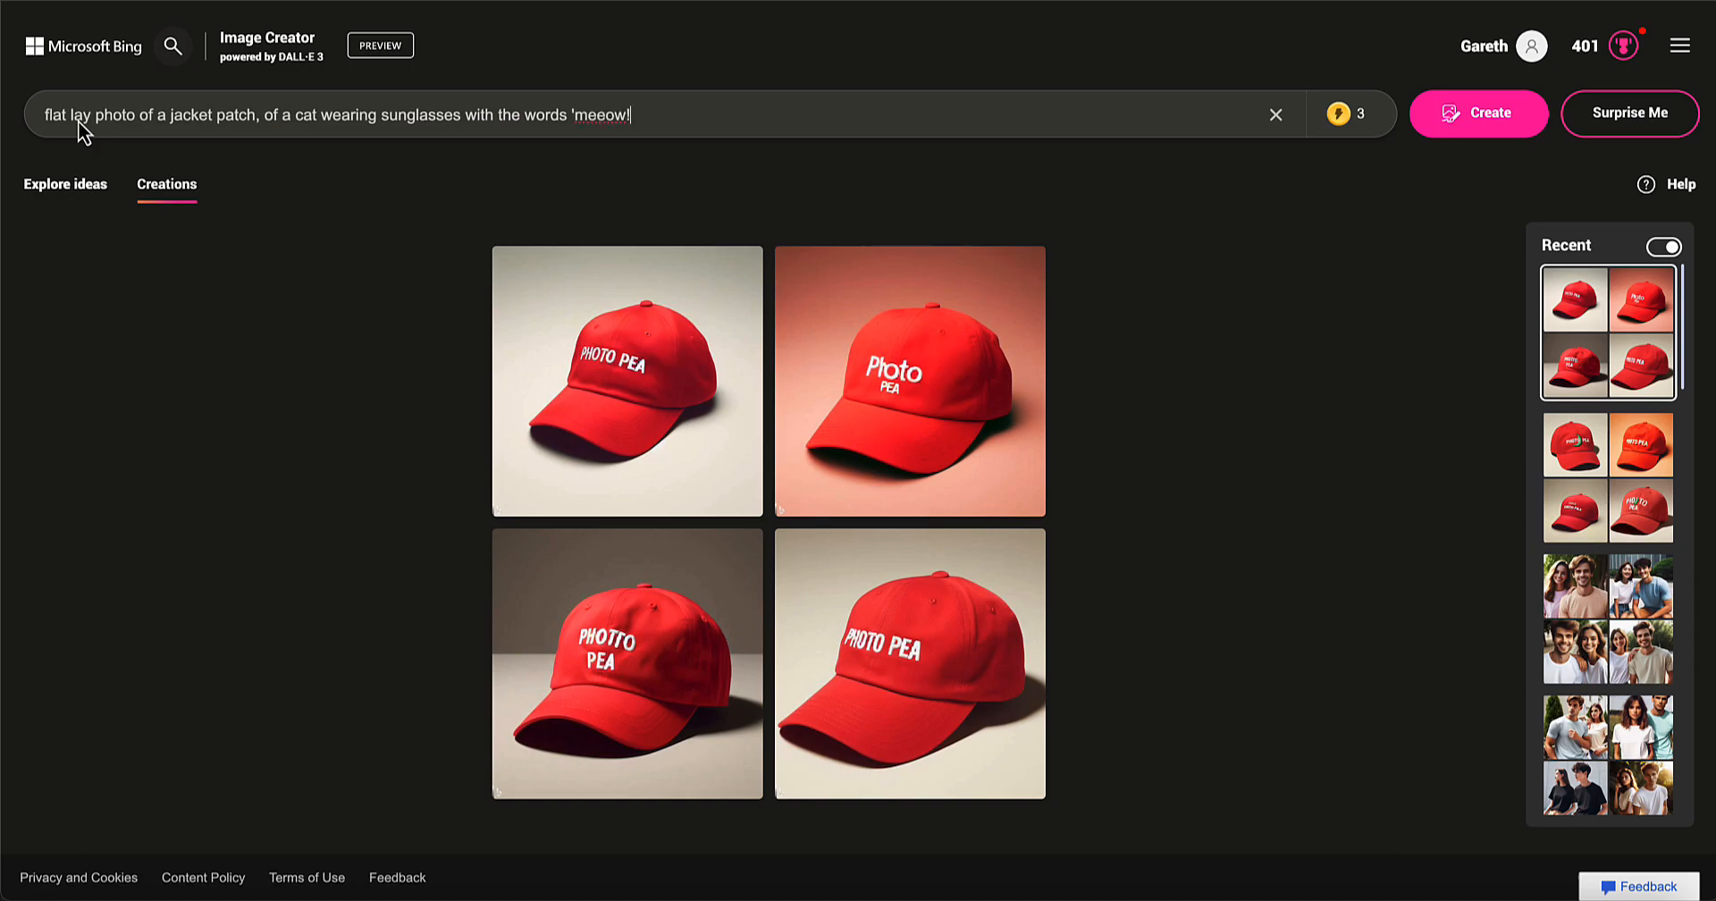
text( stitched in large text. on a plain c paper)
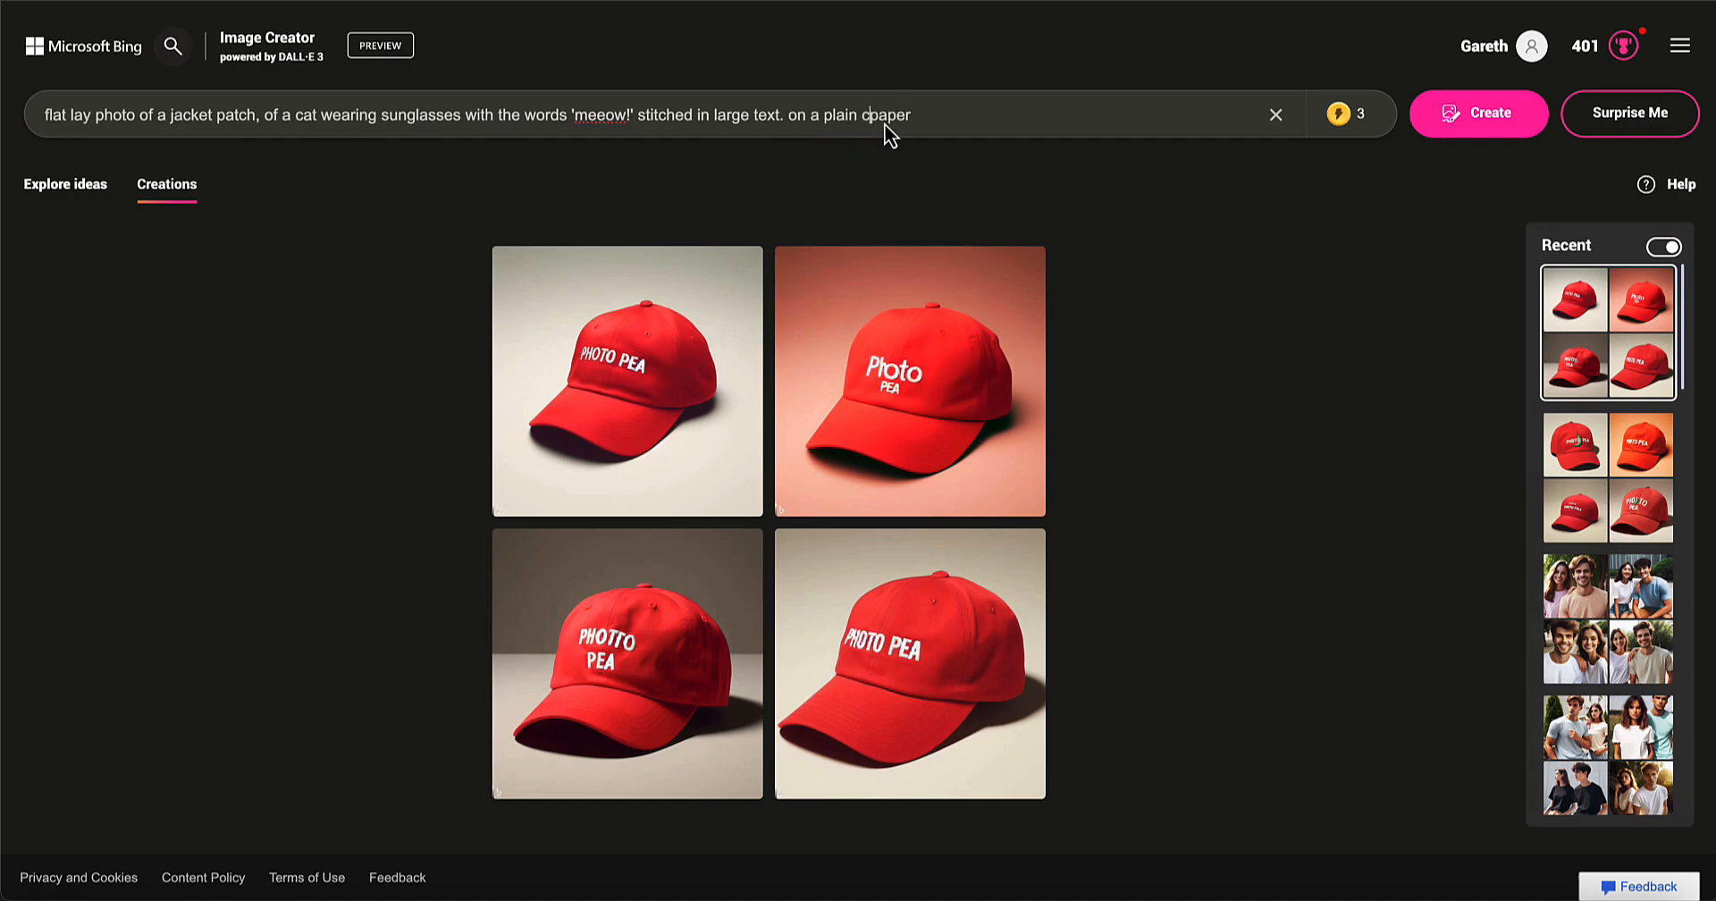
text(oured )
text(background)
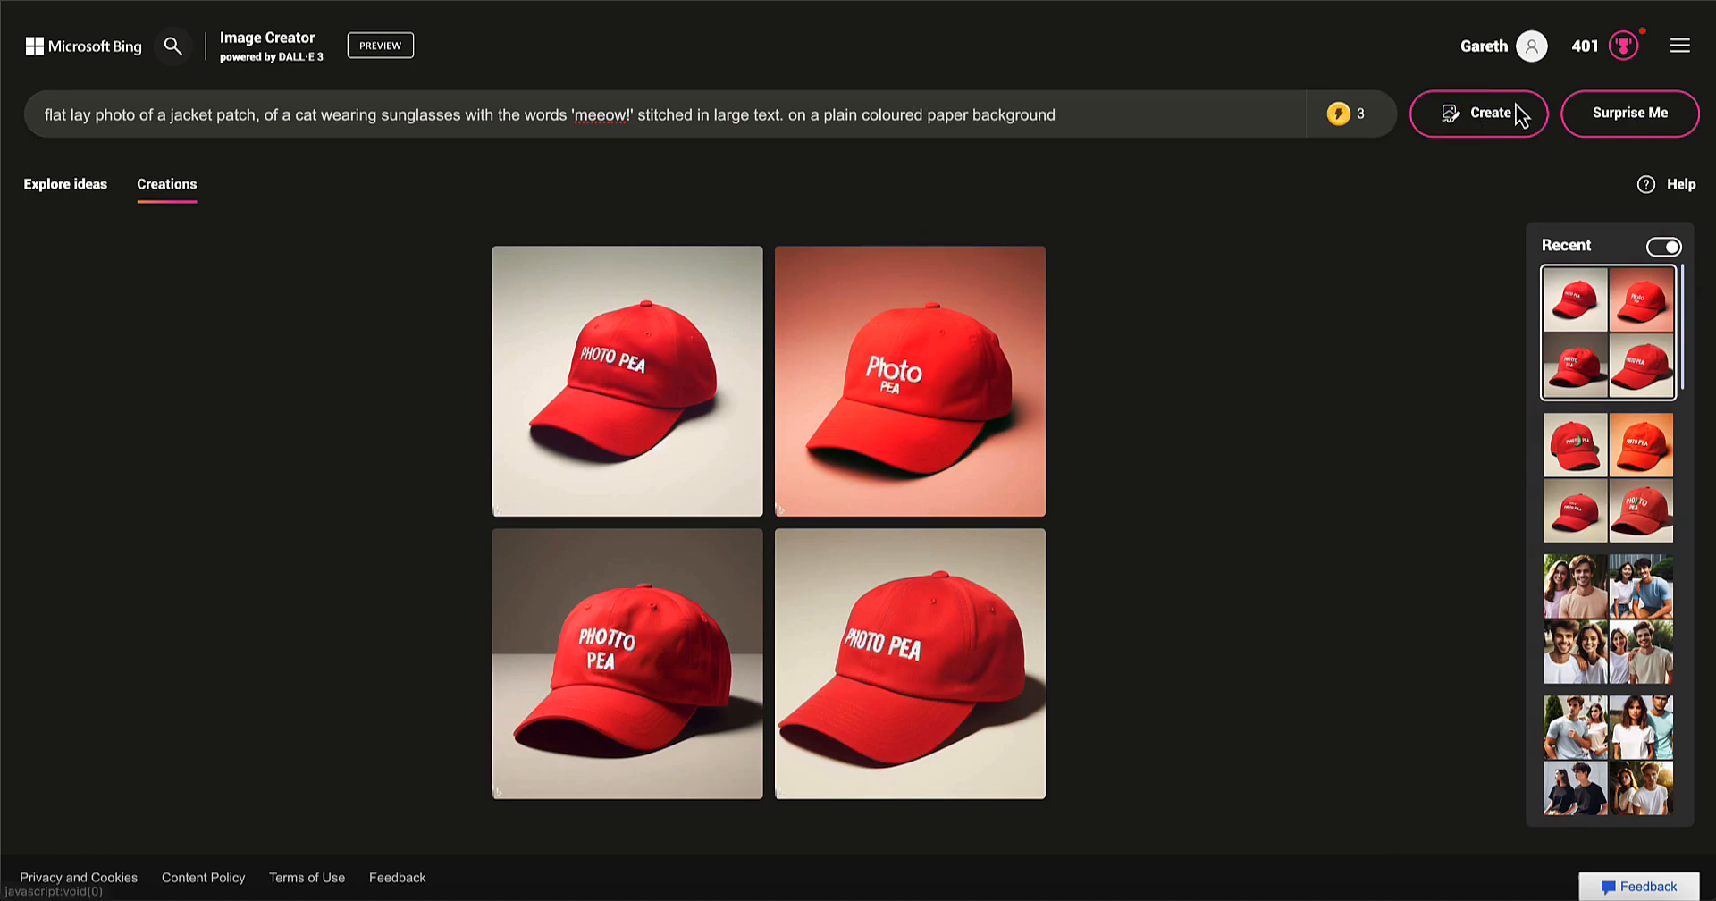
click(1470, 123)
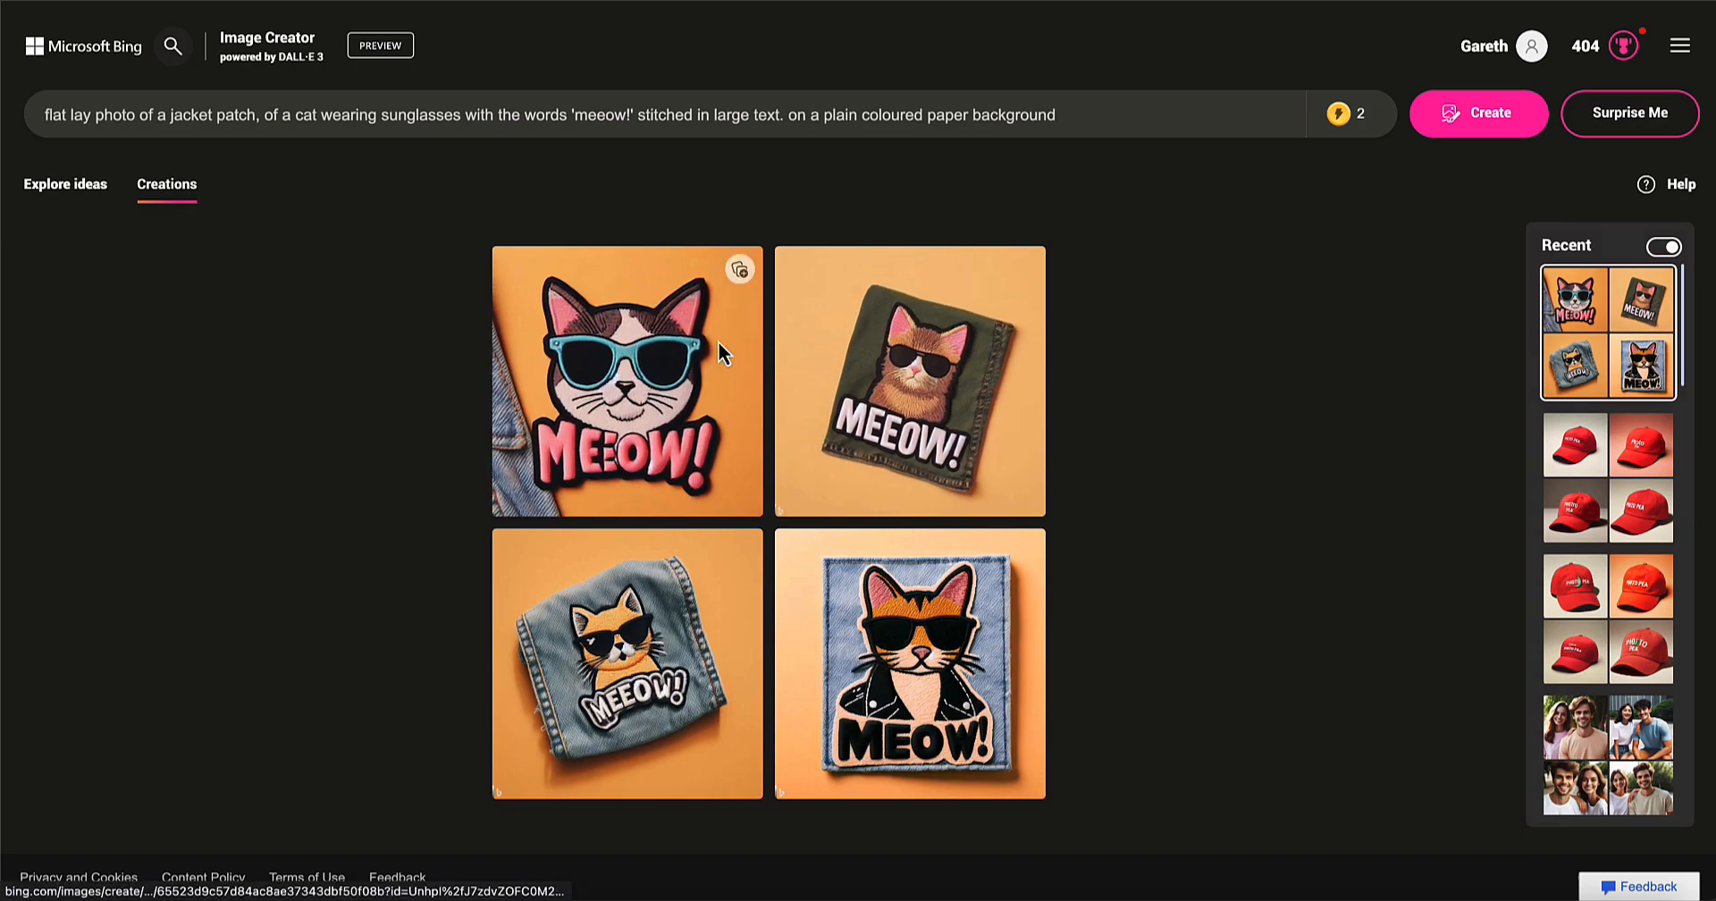
Download the first two cat patch images, view the other two enlarged and return to the results
click(666, 395)
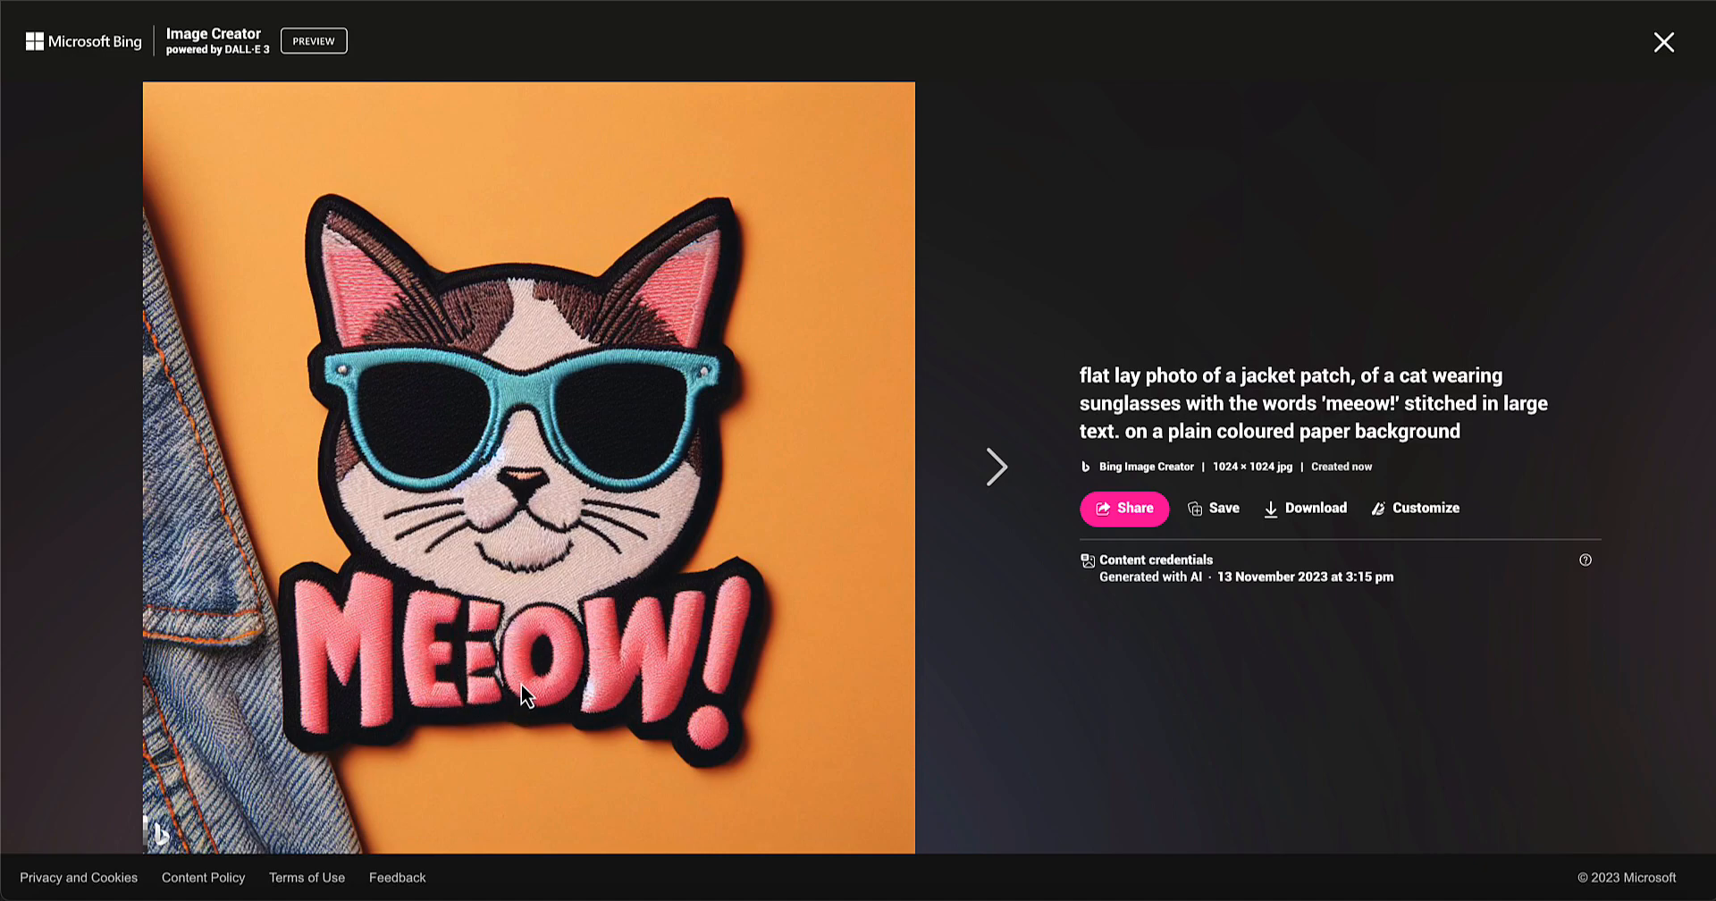
click(1303, 509)
click(984, 475)
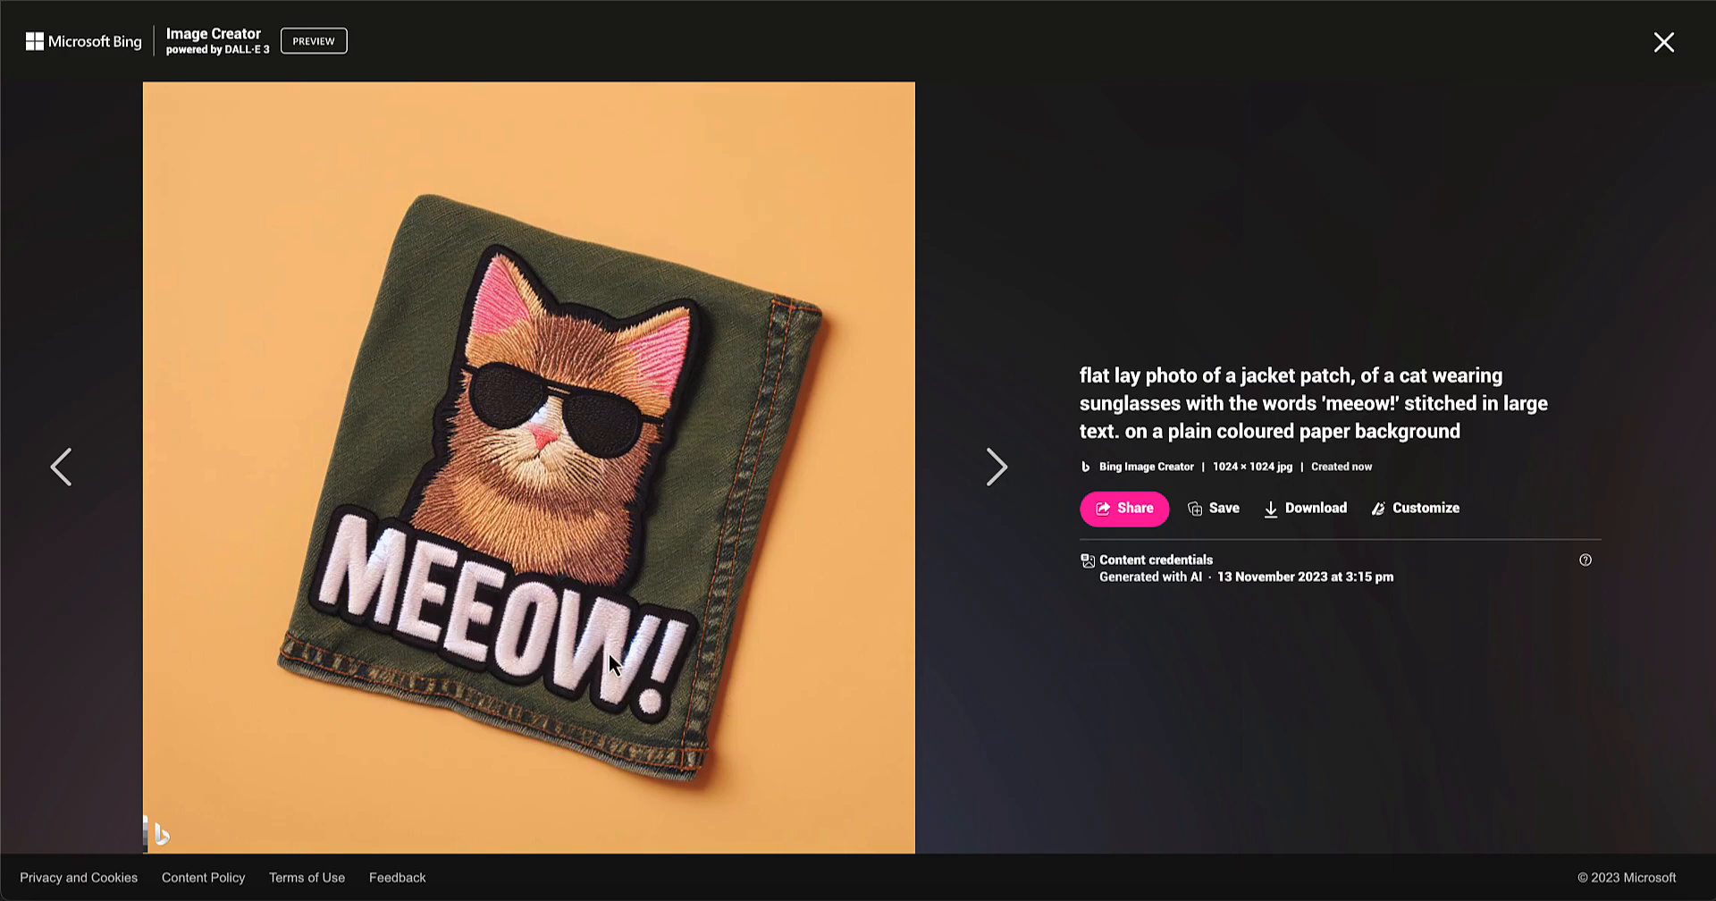
click(1327, 515)
click(987, 469)
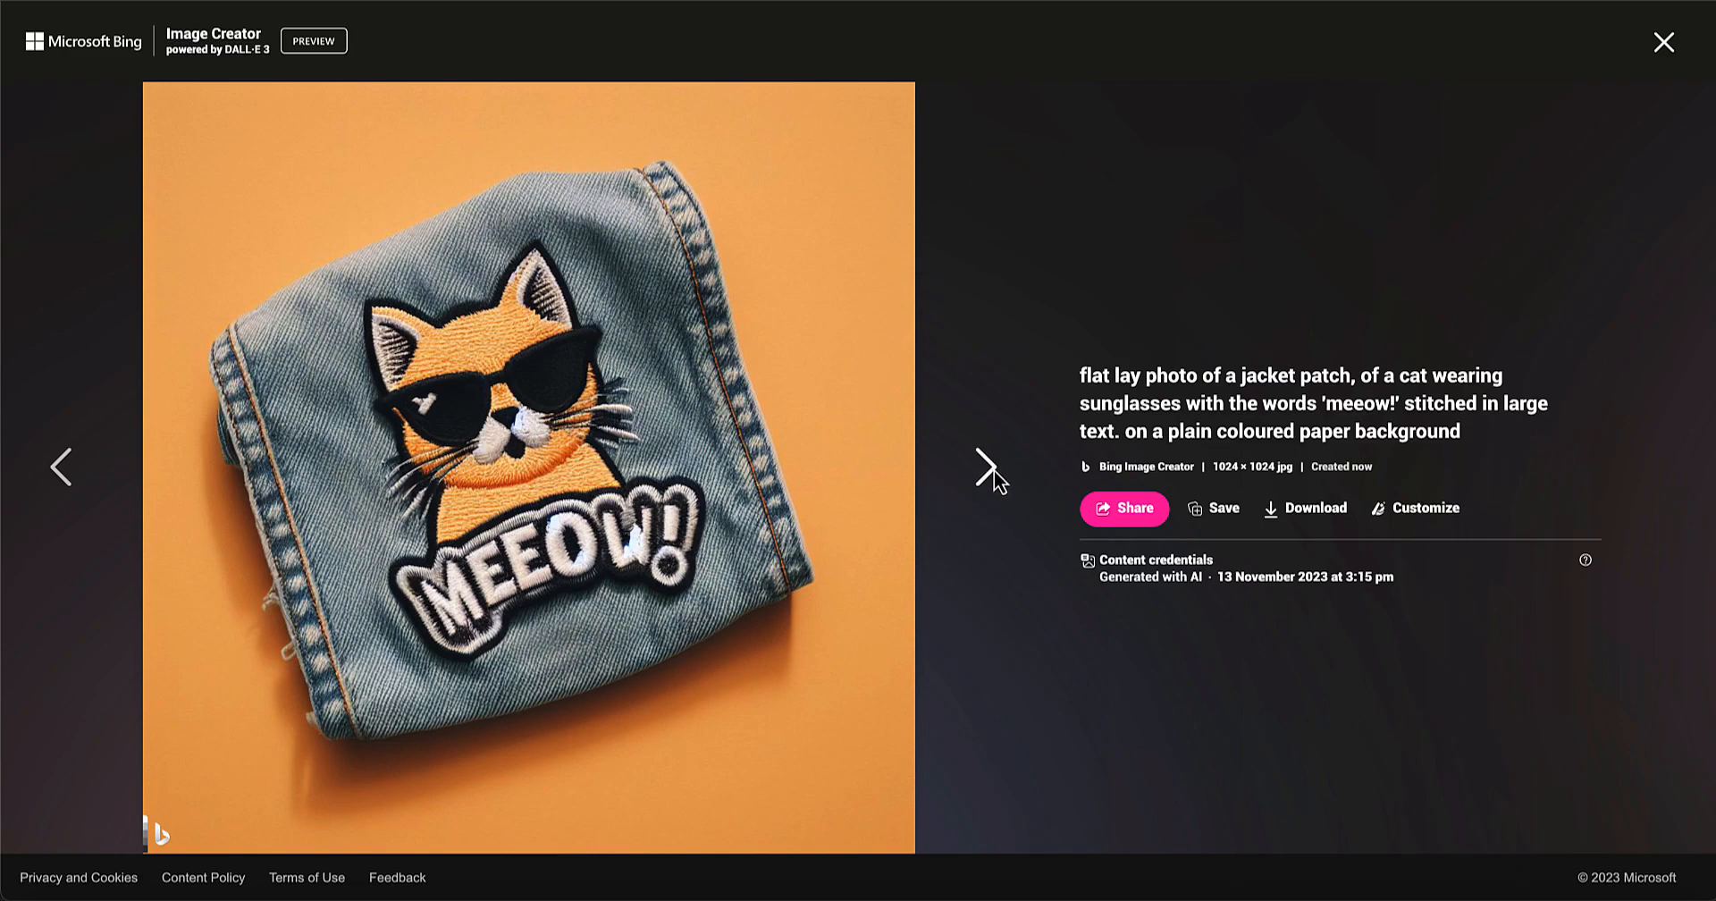
click(994, 471)
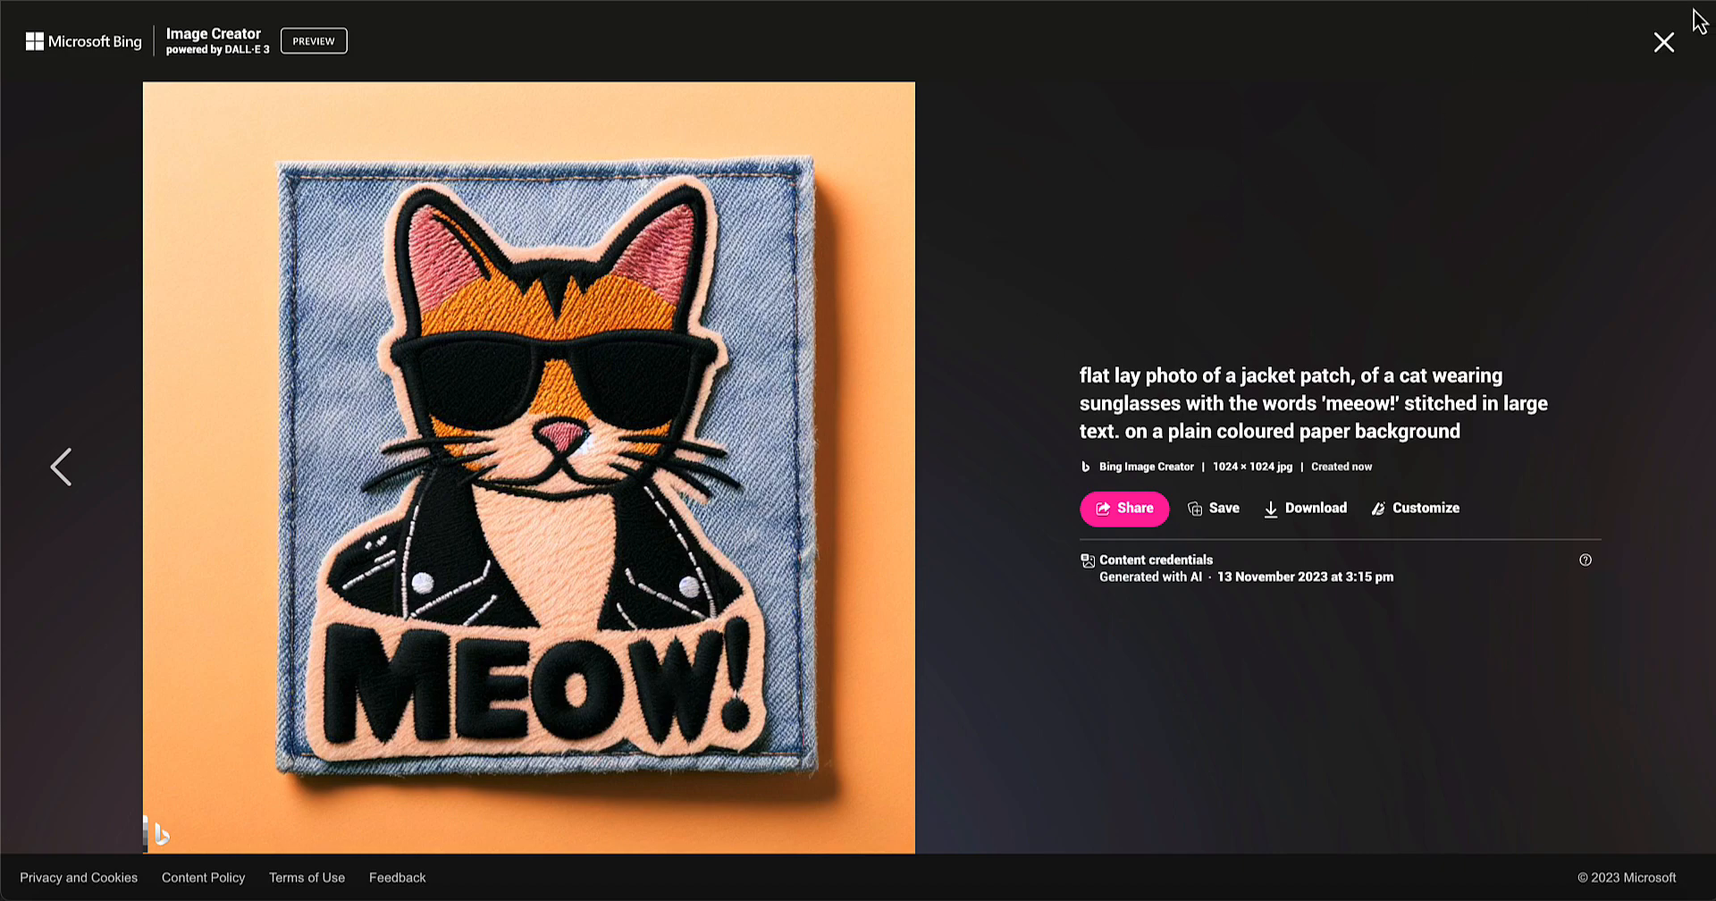
click(1663, 43)
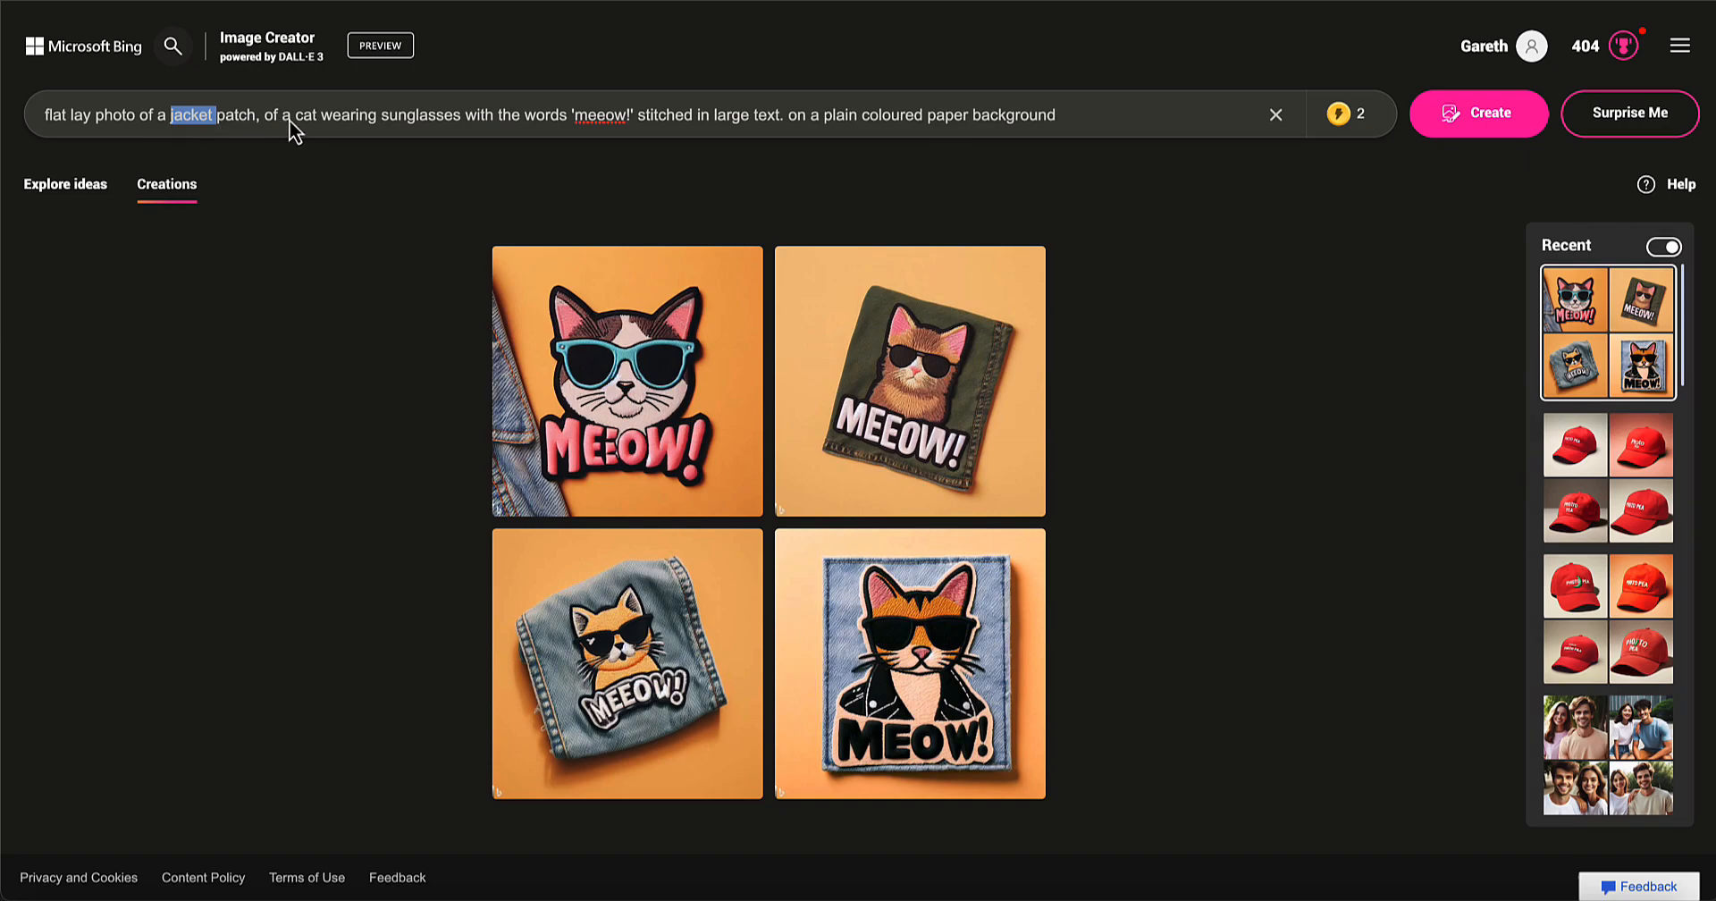
Replace the jacket patch, cat and stitched text description in the prompt with "an enamel pin of a cute skull", keeping the paper background
click(236, 121)
drag(786, 124, 173, 130)
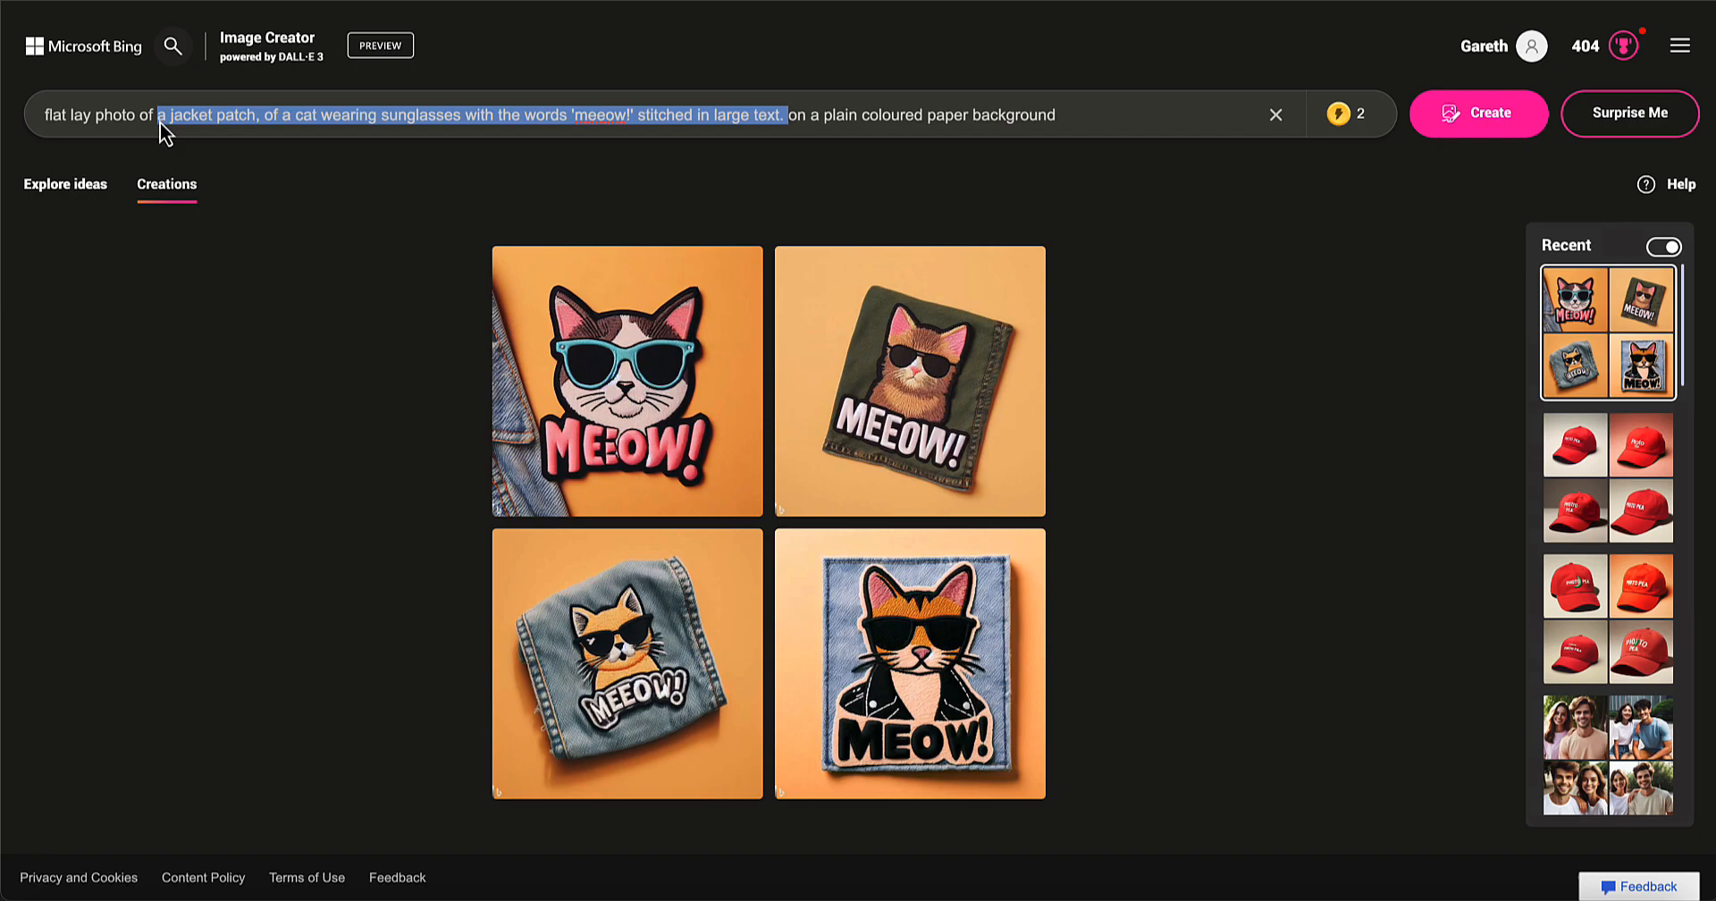
text(at lay photo of a)
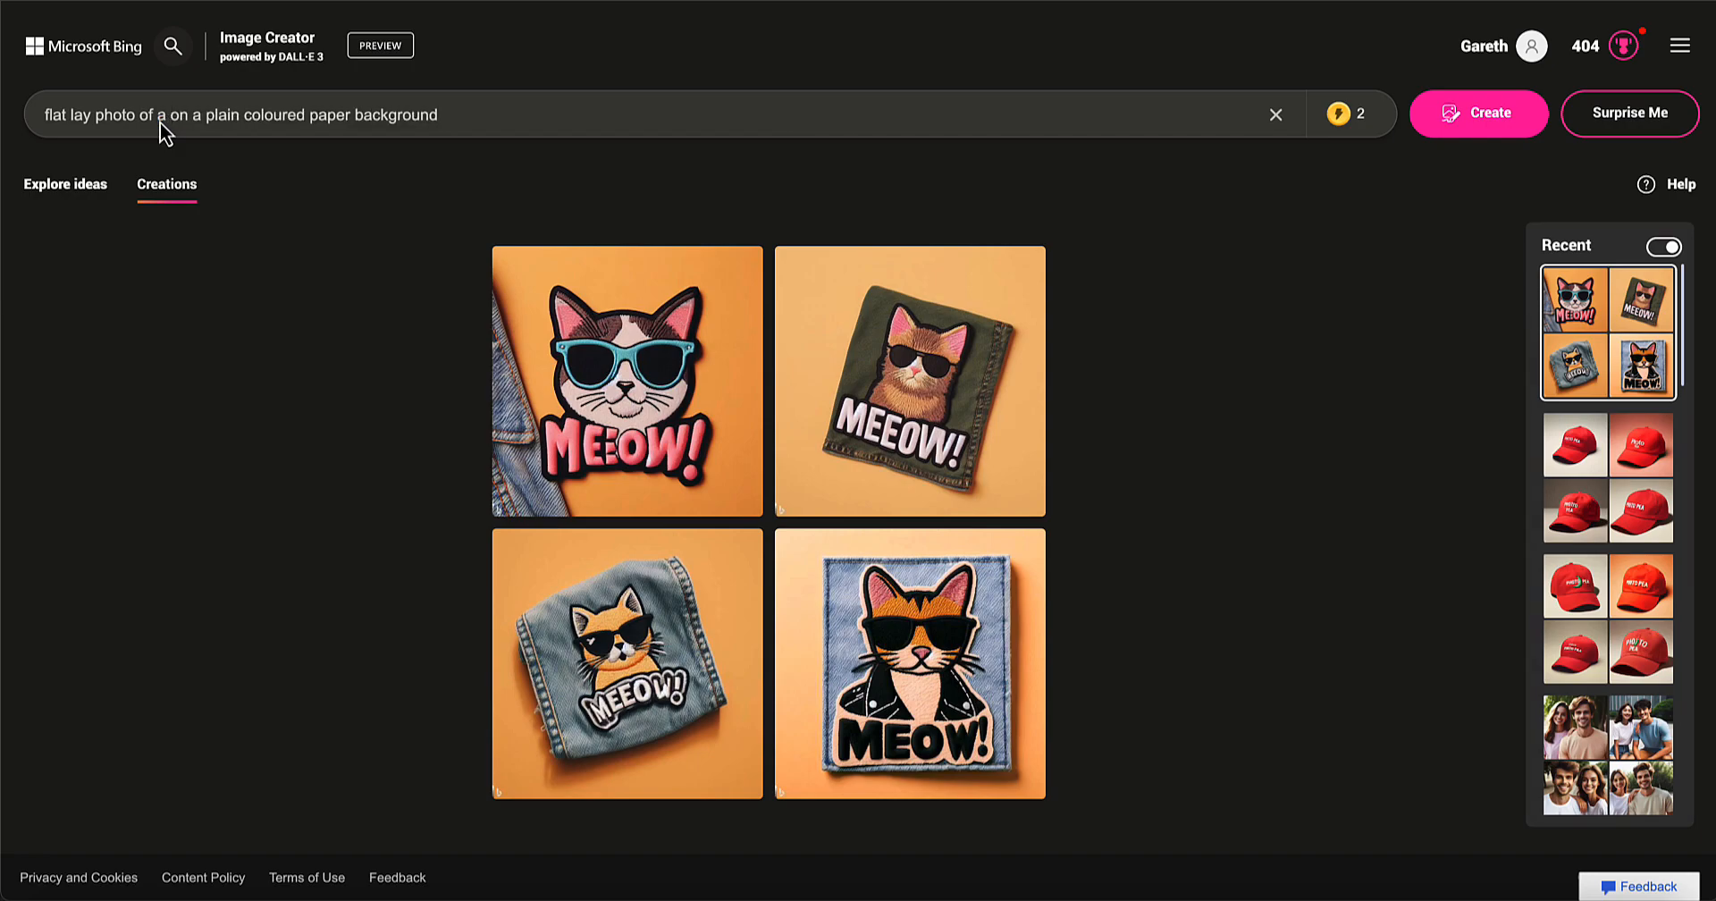
key(BackSpace)
text(n enam)
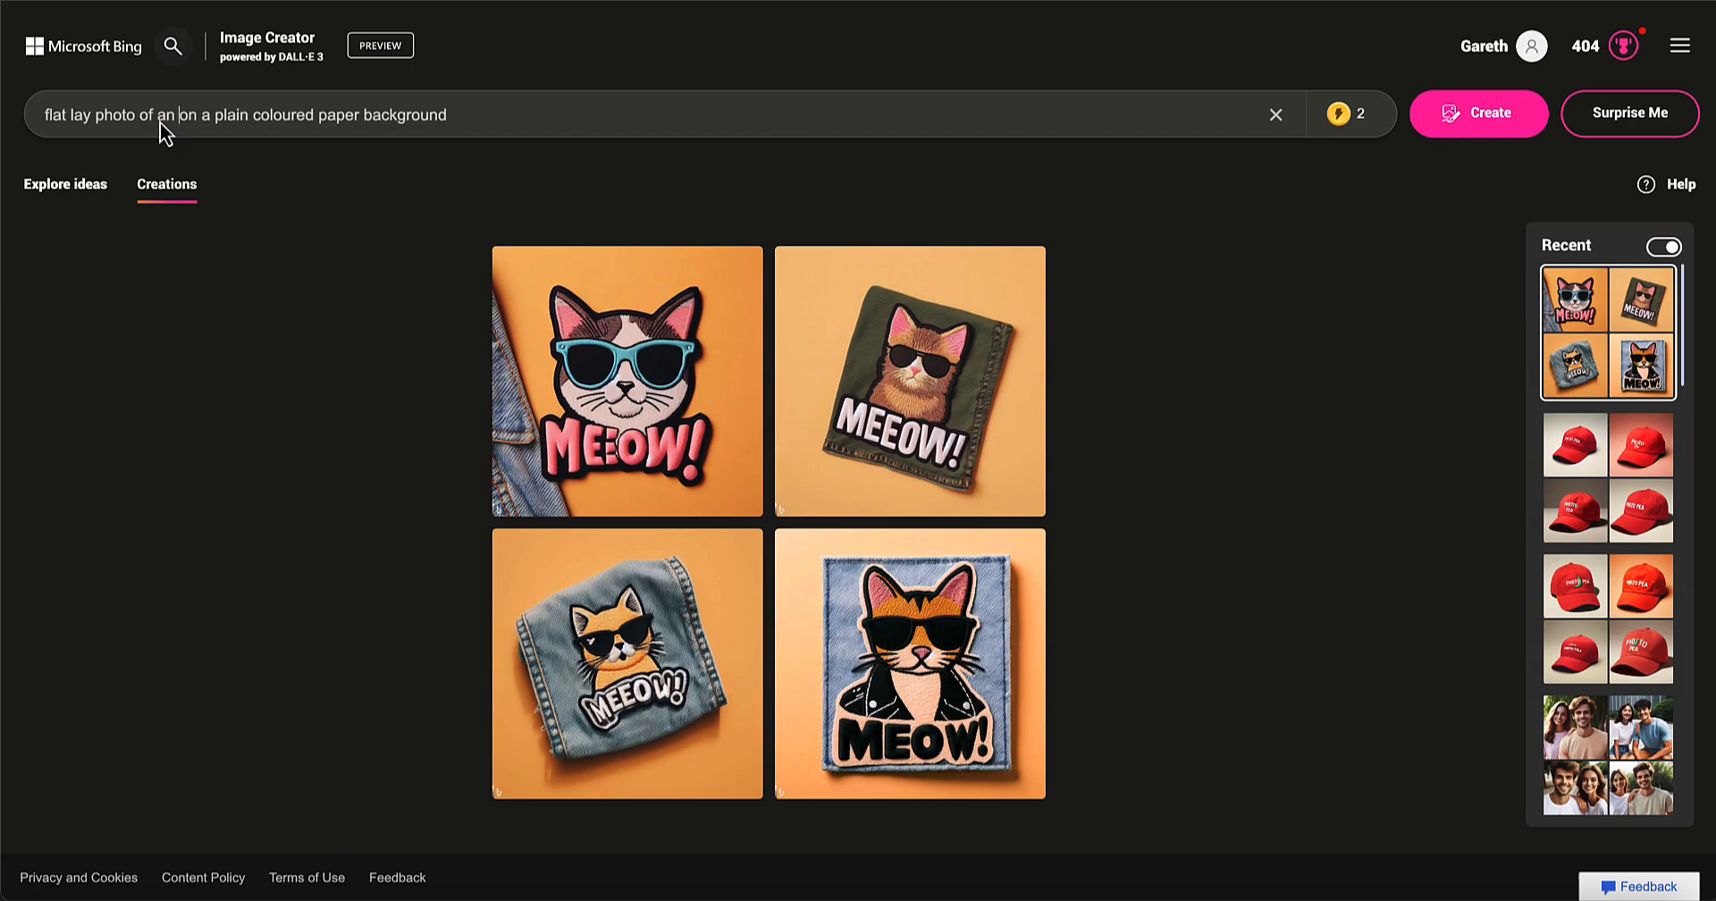
text(el pin)
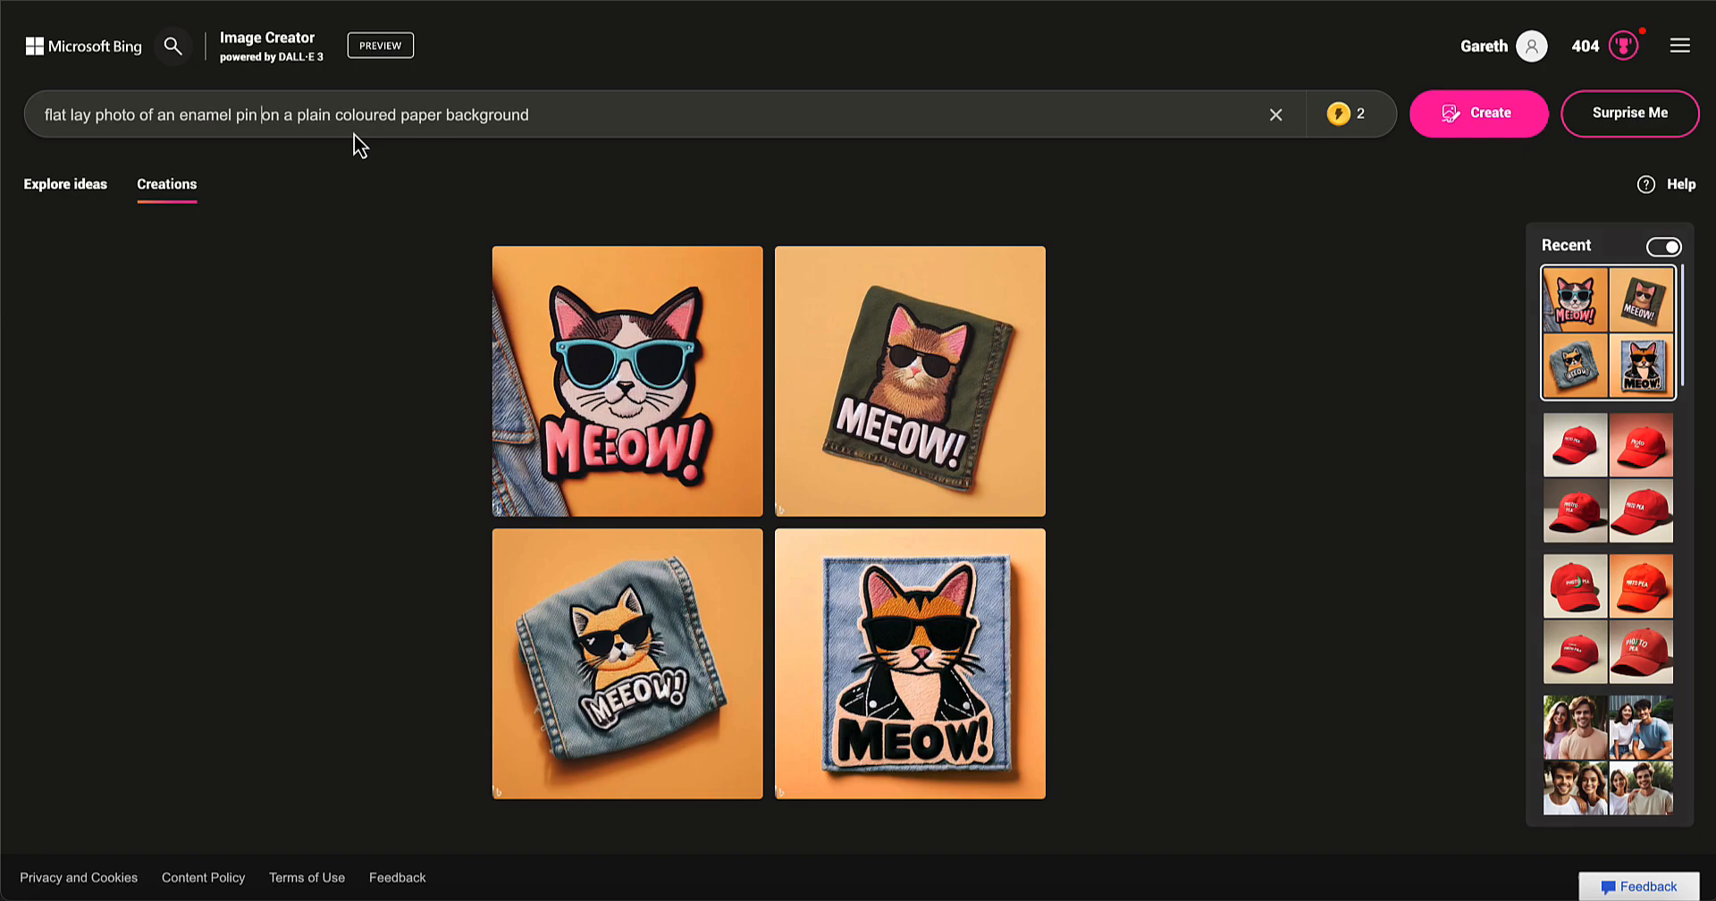
text(of)
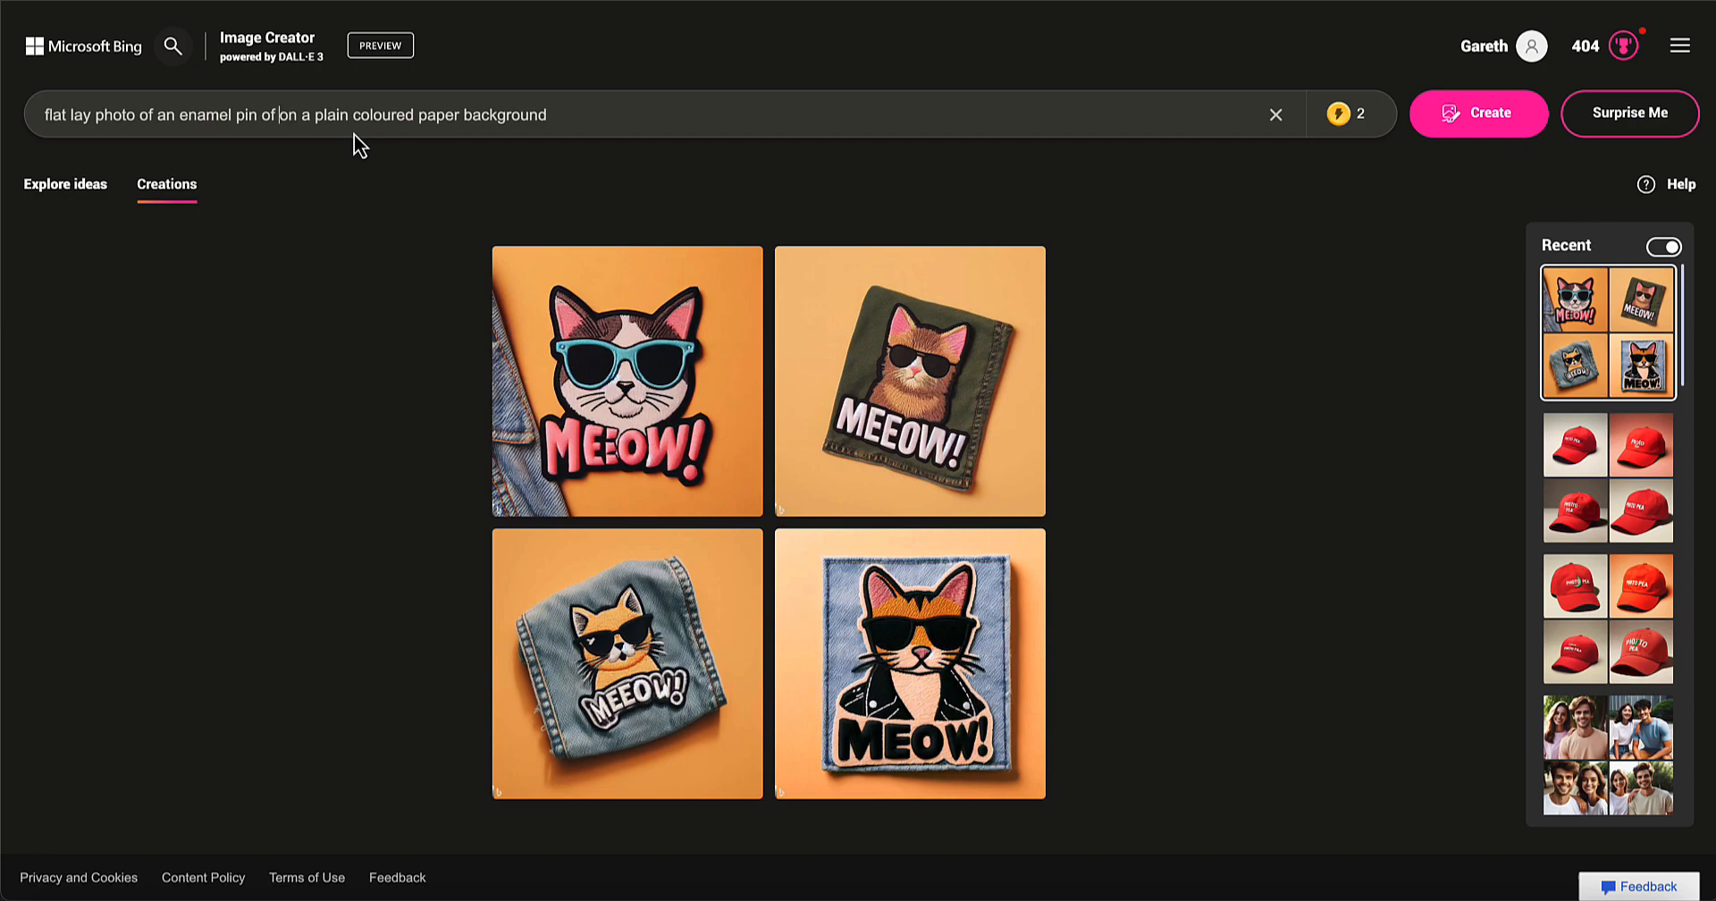
text(a cute skull)
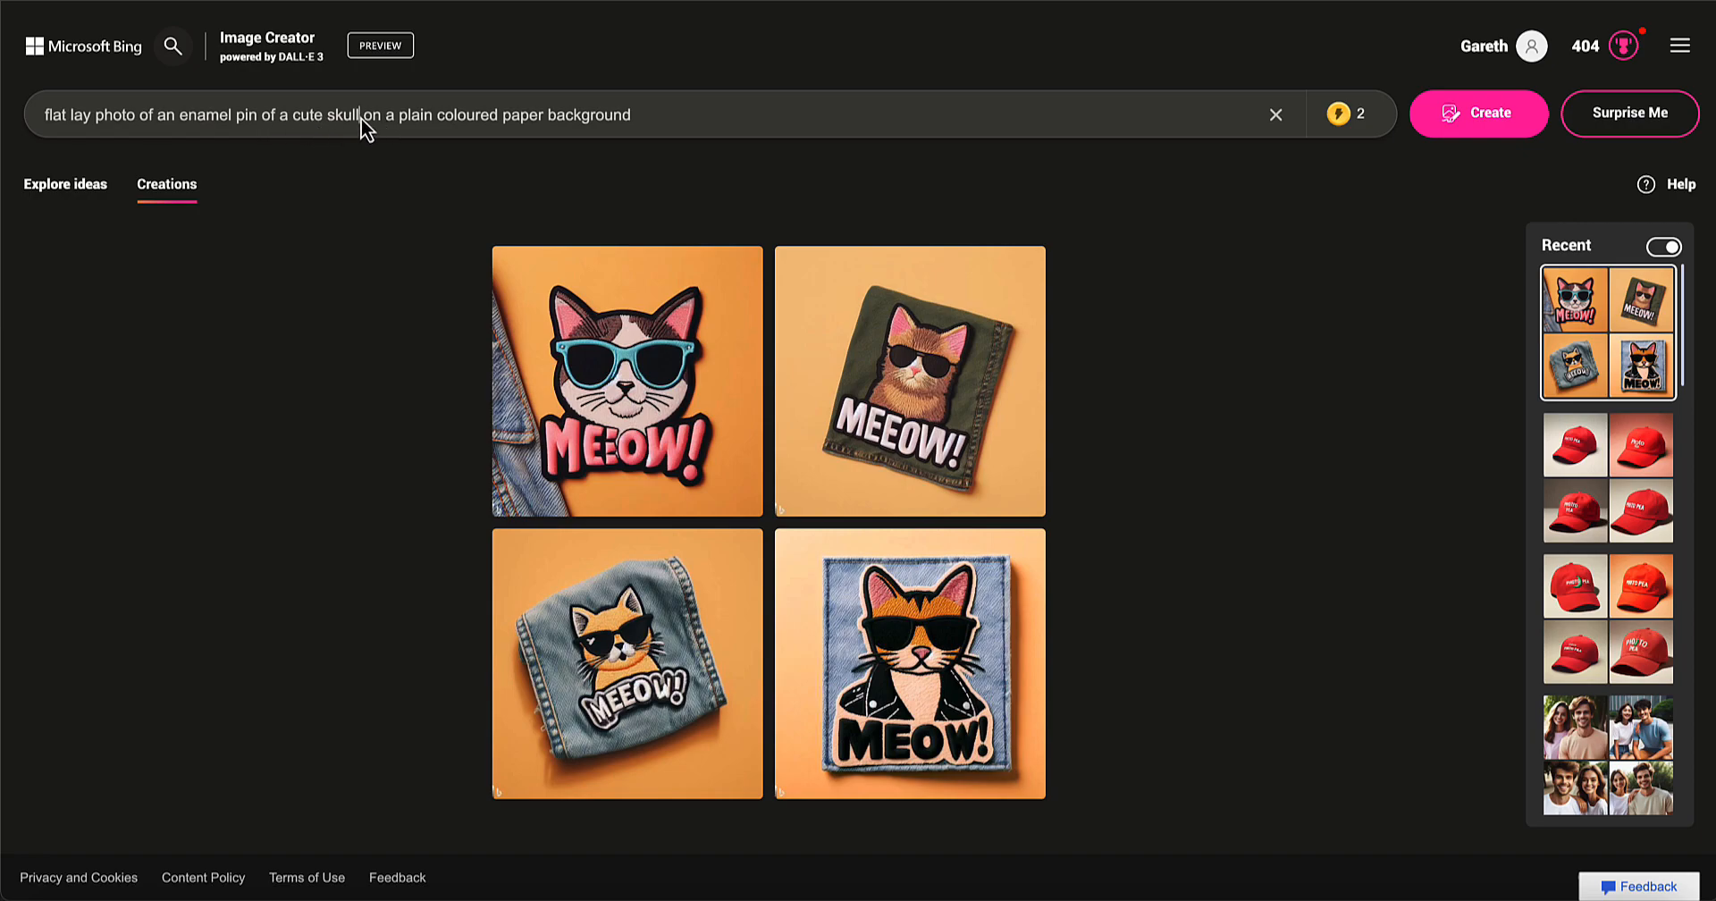
Insert "layered" before "paper background" in the prompt and generate the enamel pin images
click(499, 121)
text(layered)
key(BackSpace)
click(721, 120)
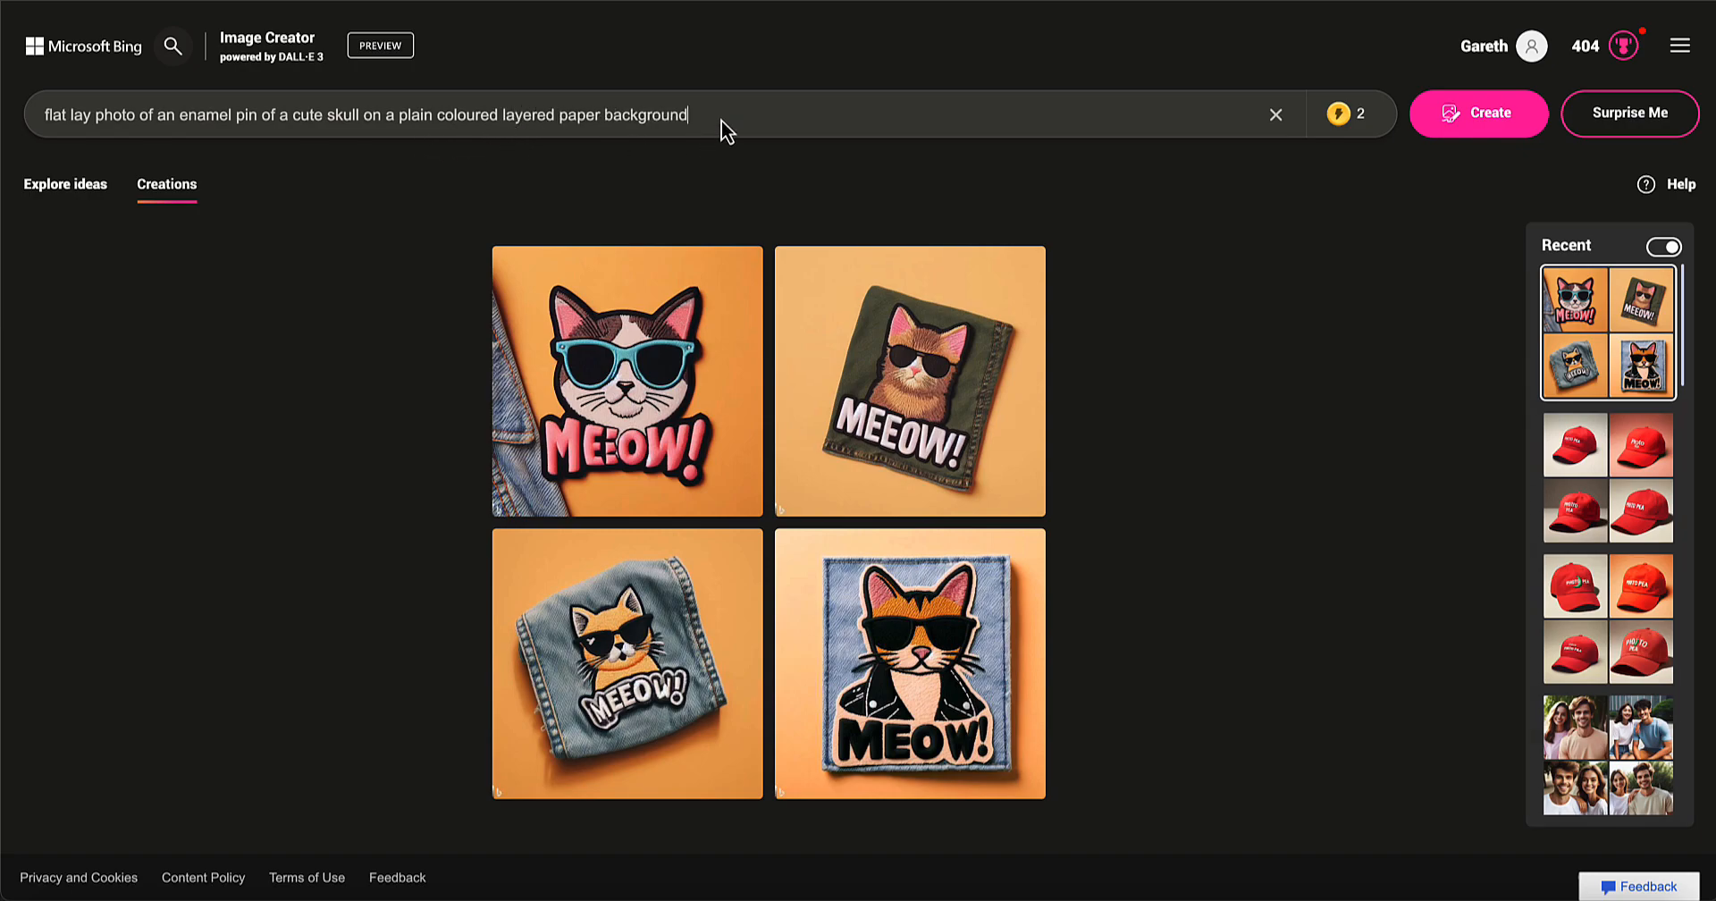
click(1482, 115)
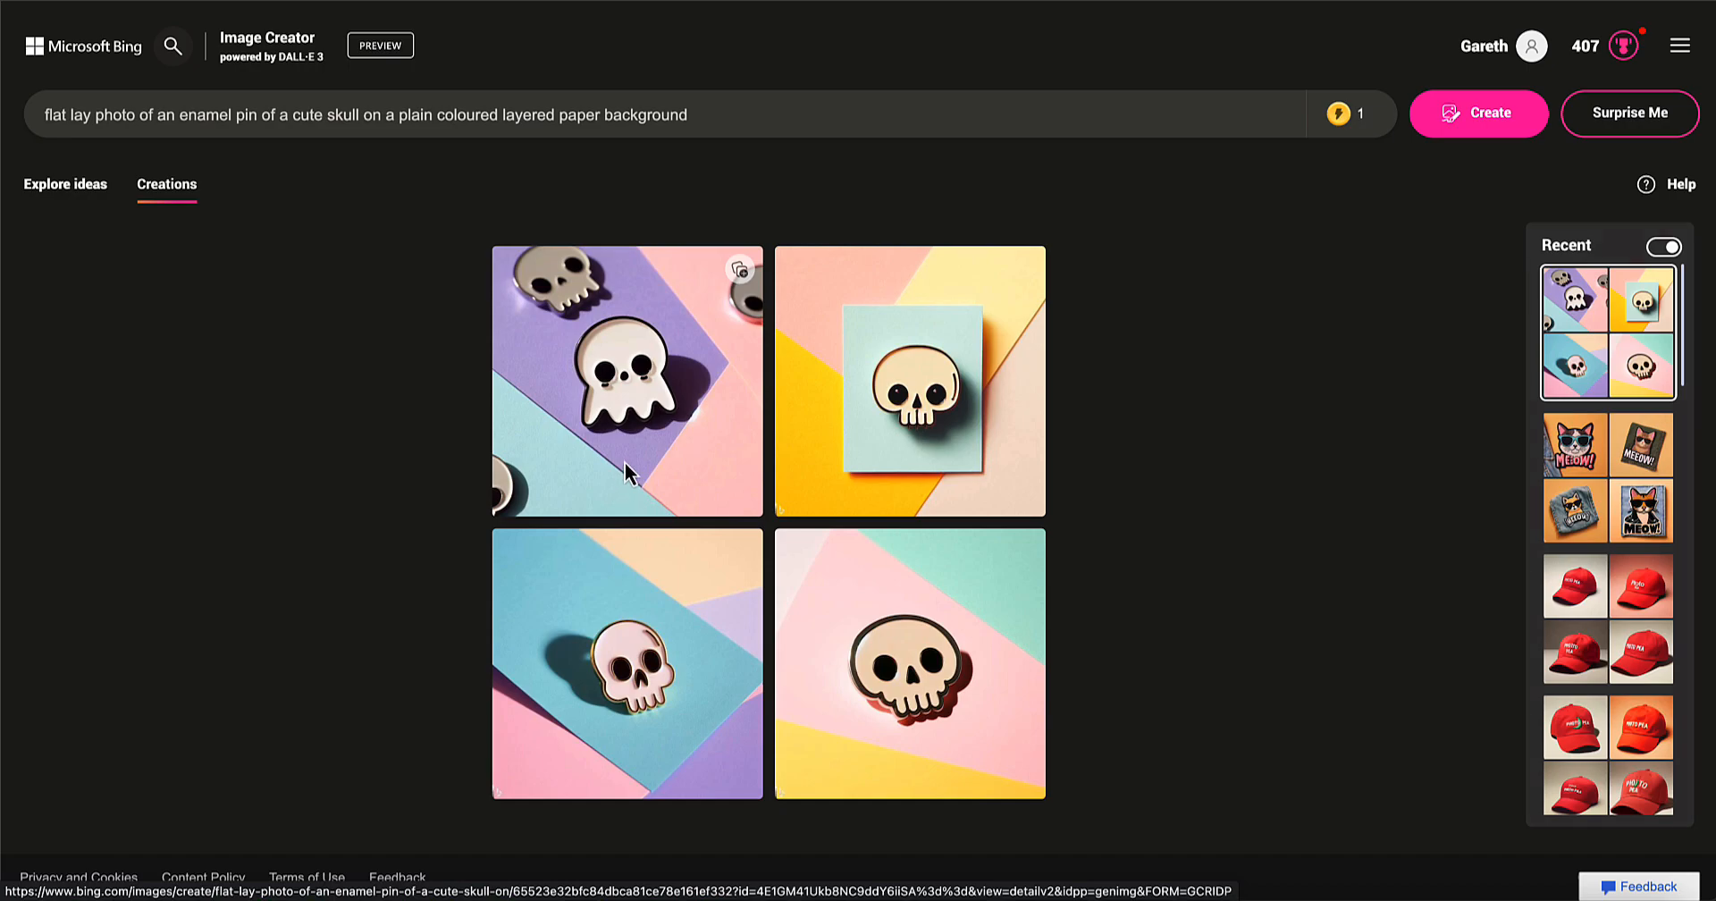
View the first two skull pin images enlarged and download the third, the pin on blue paper
click(818, 402)
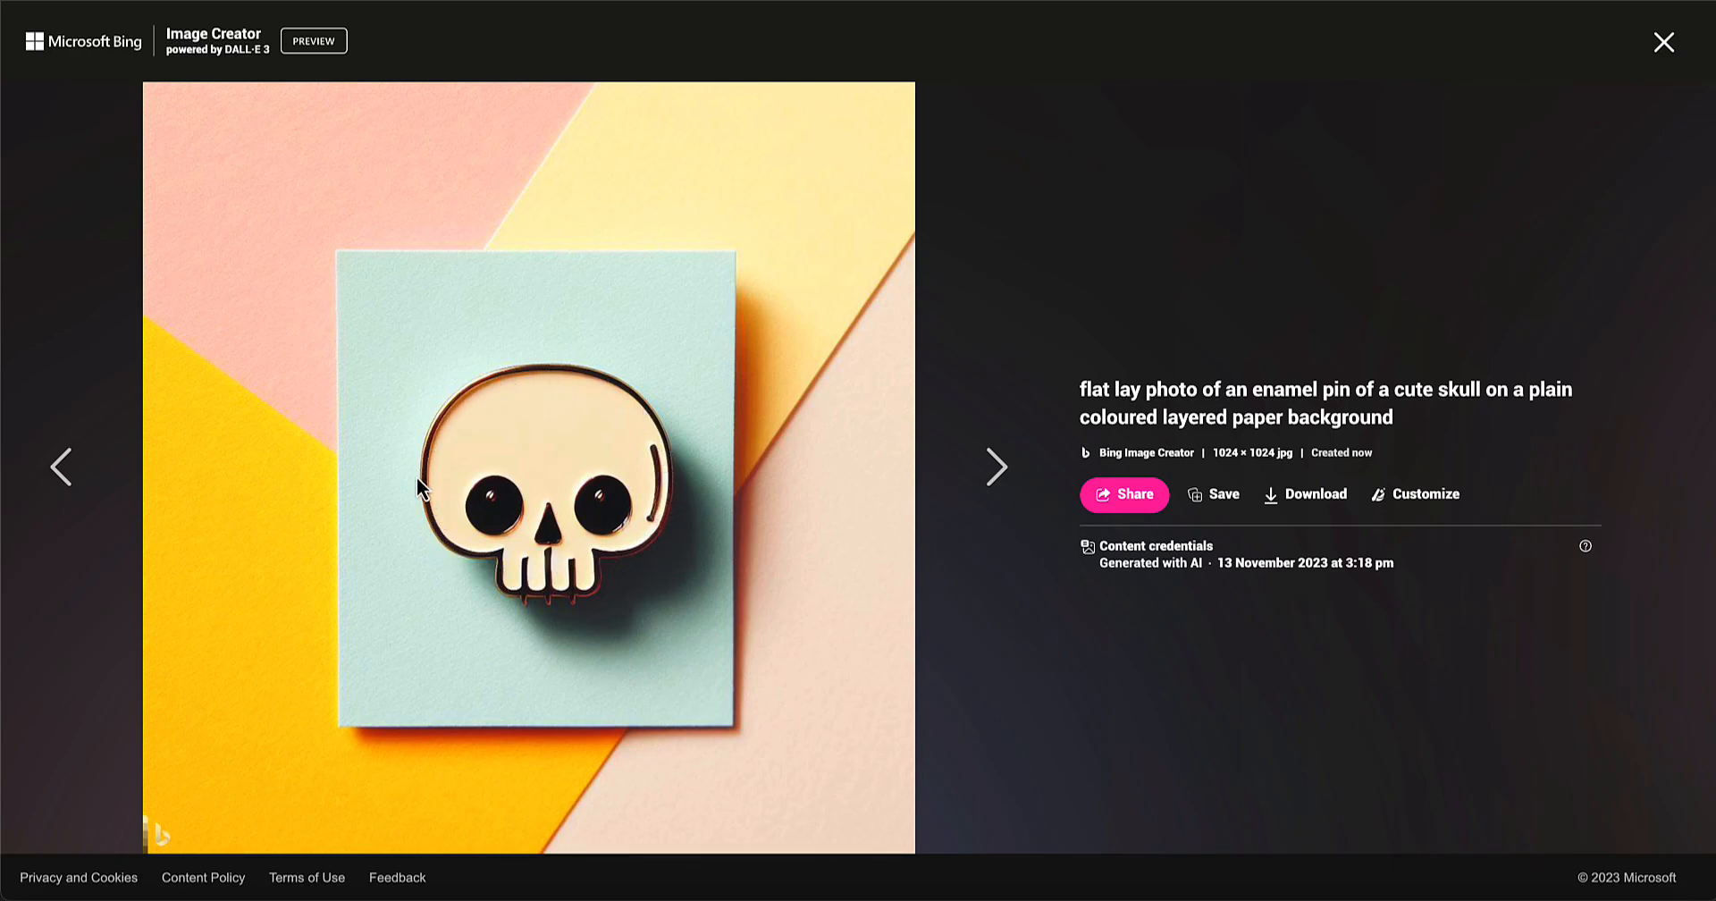
click(70, 480)
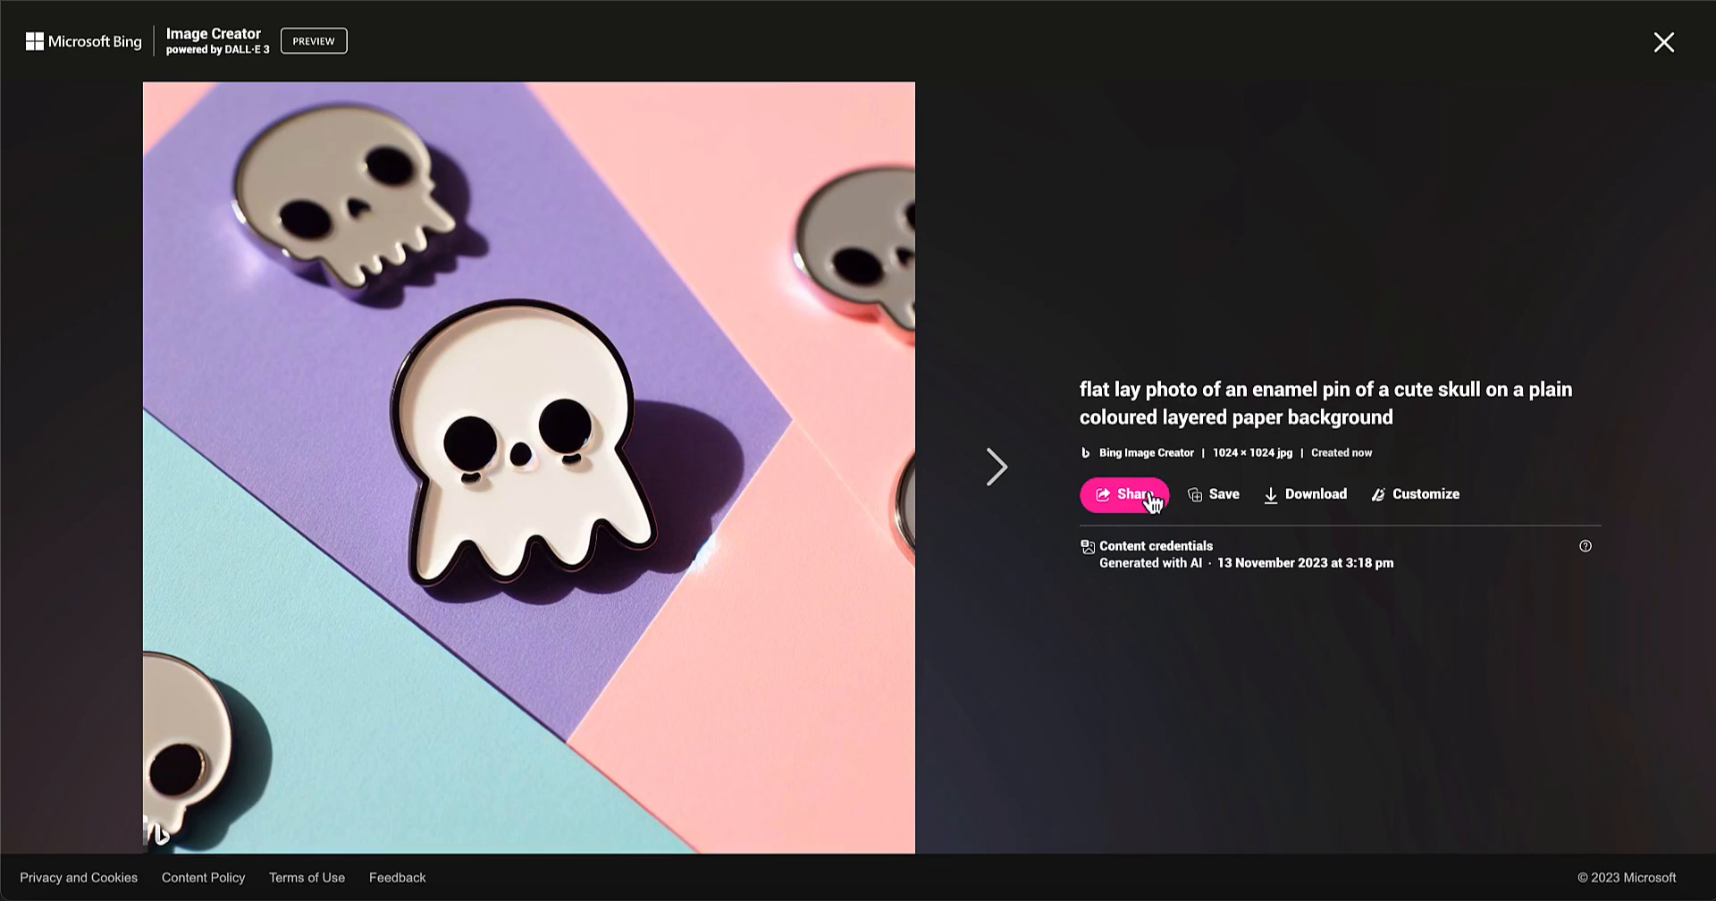
click(999, 476)
click(997, 473)
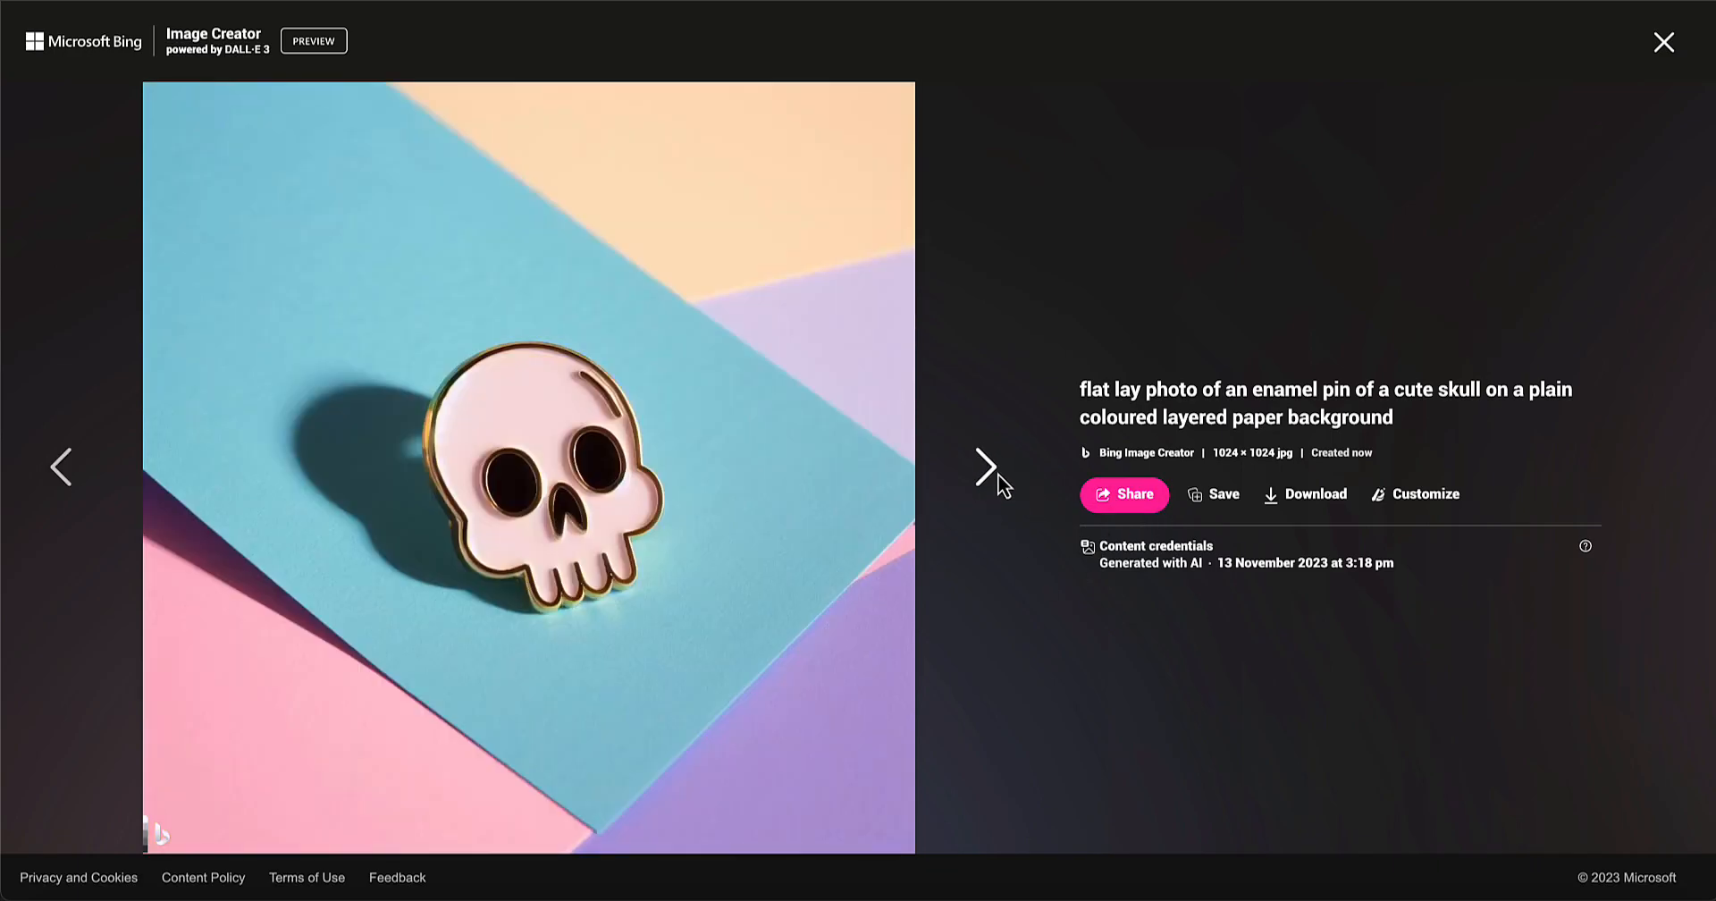
click(1326, 501)
Download the second skull pin image, view the fourth enlarged and return to the results
click(79, 475)
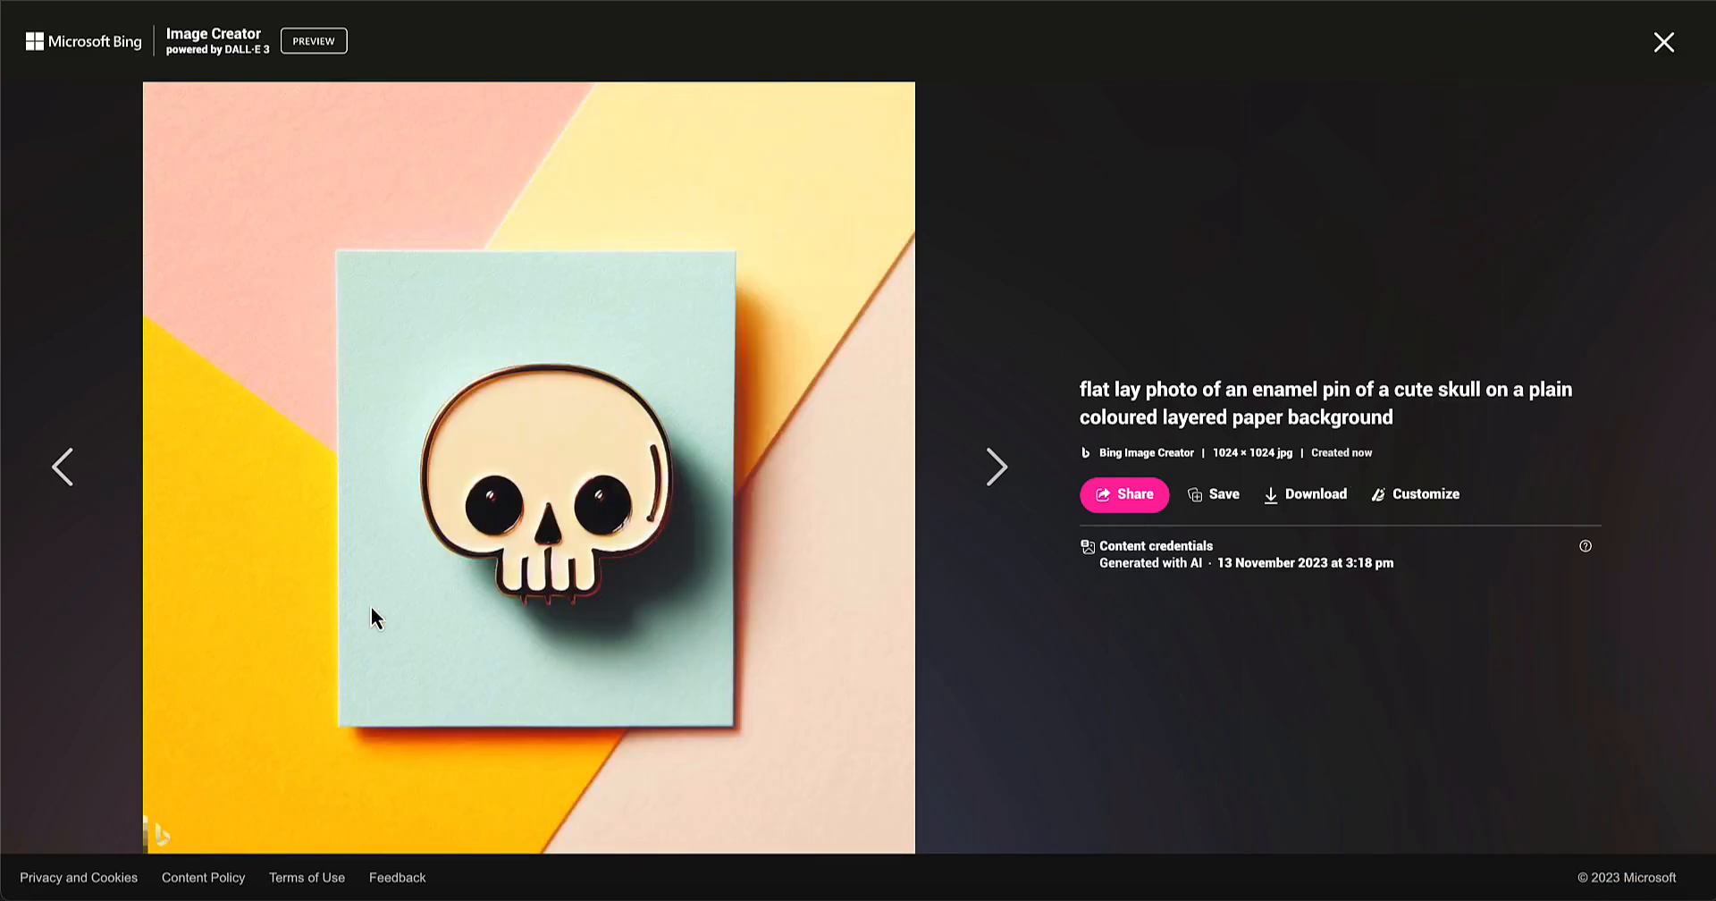
click(1323, 495)
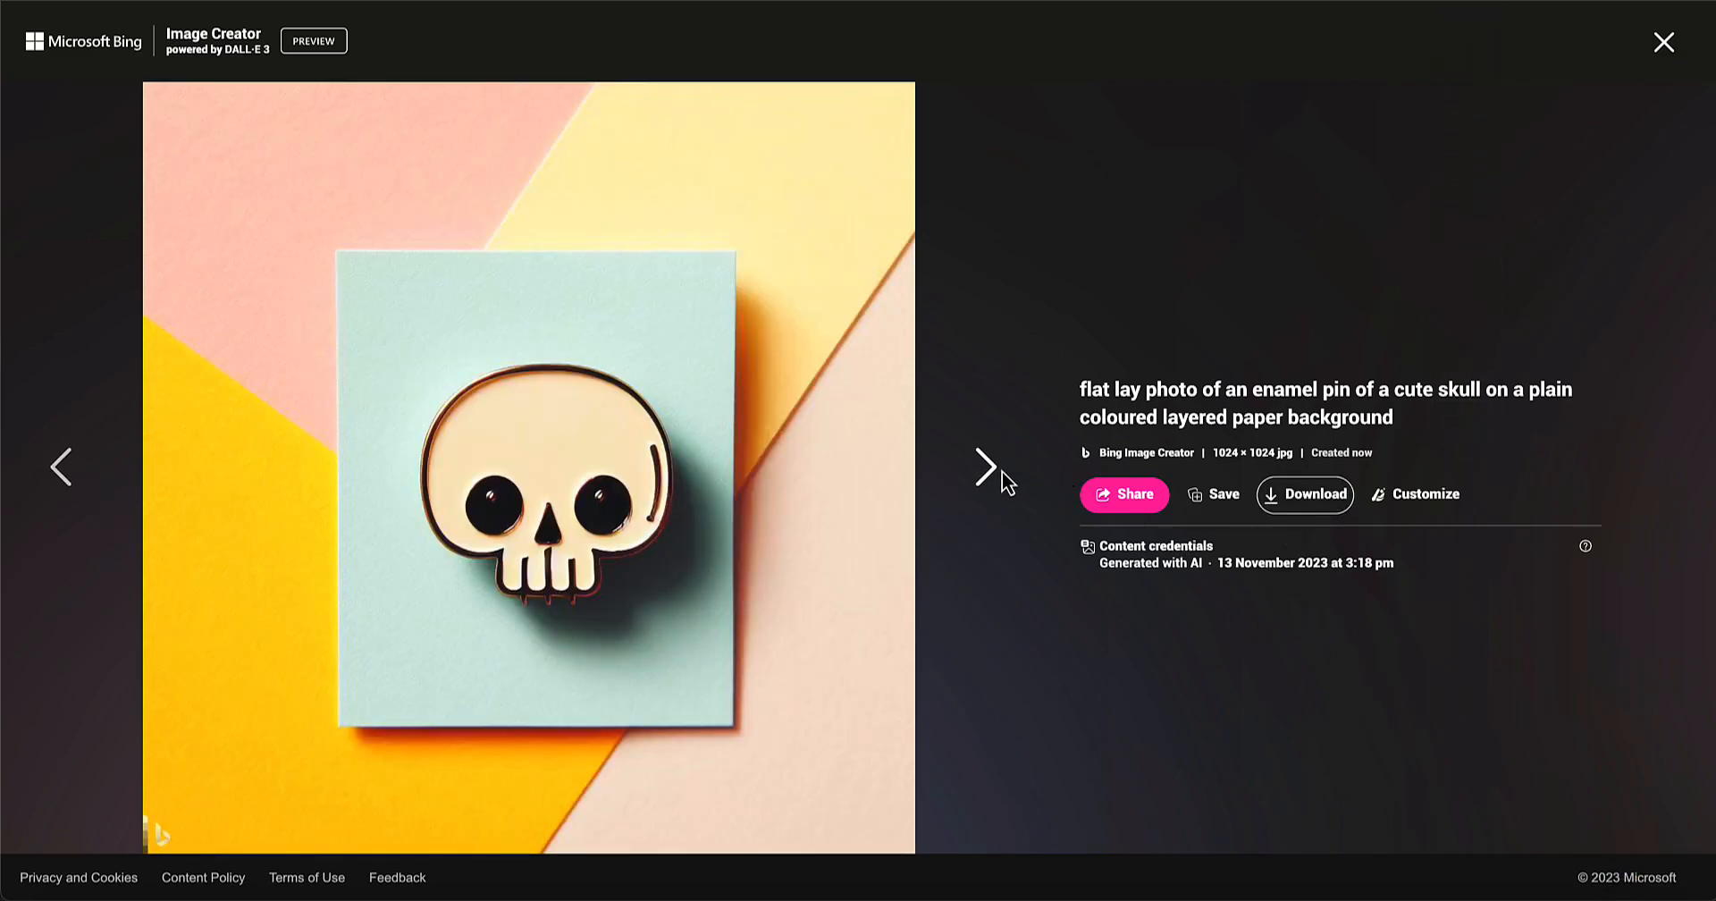
click(994, 470)
click(986, 468)
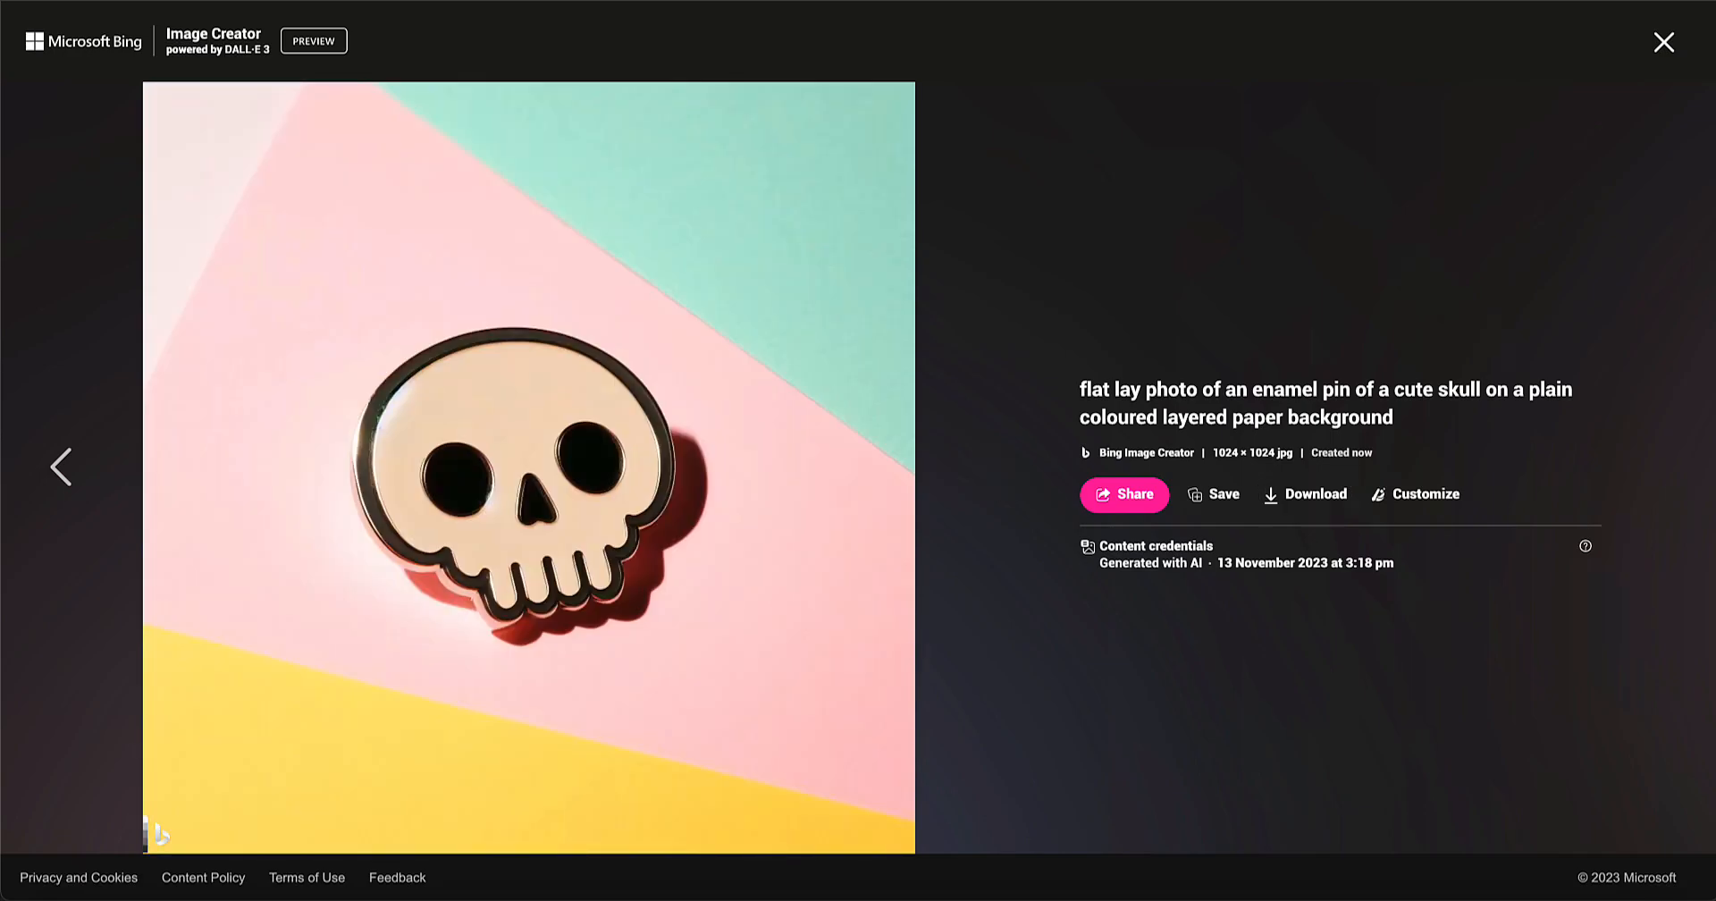
click(1664, 42)
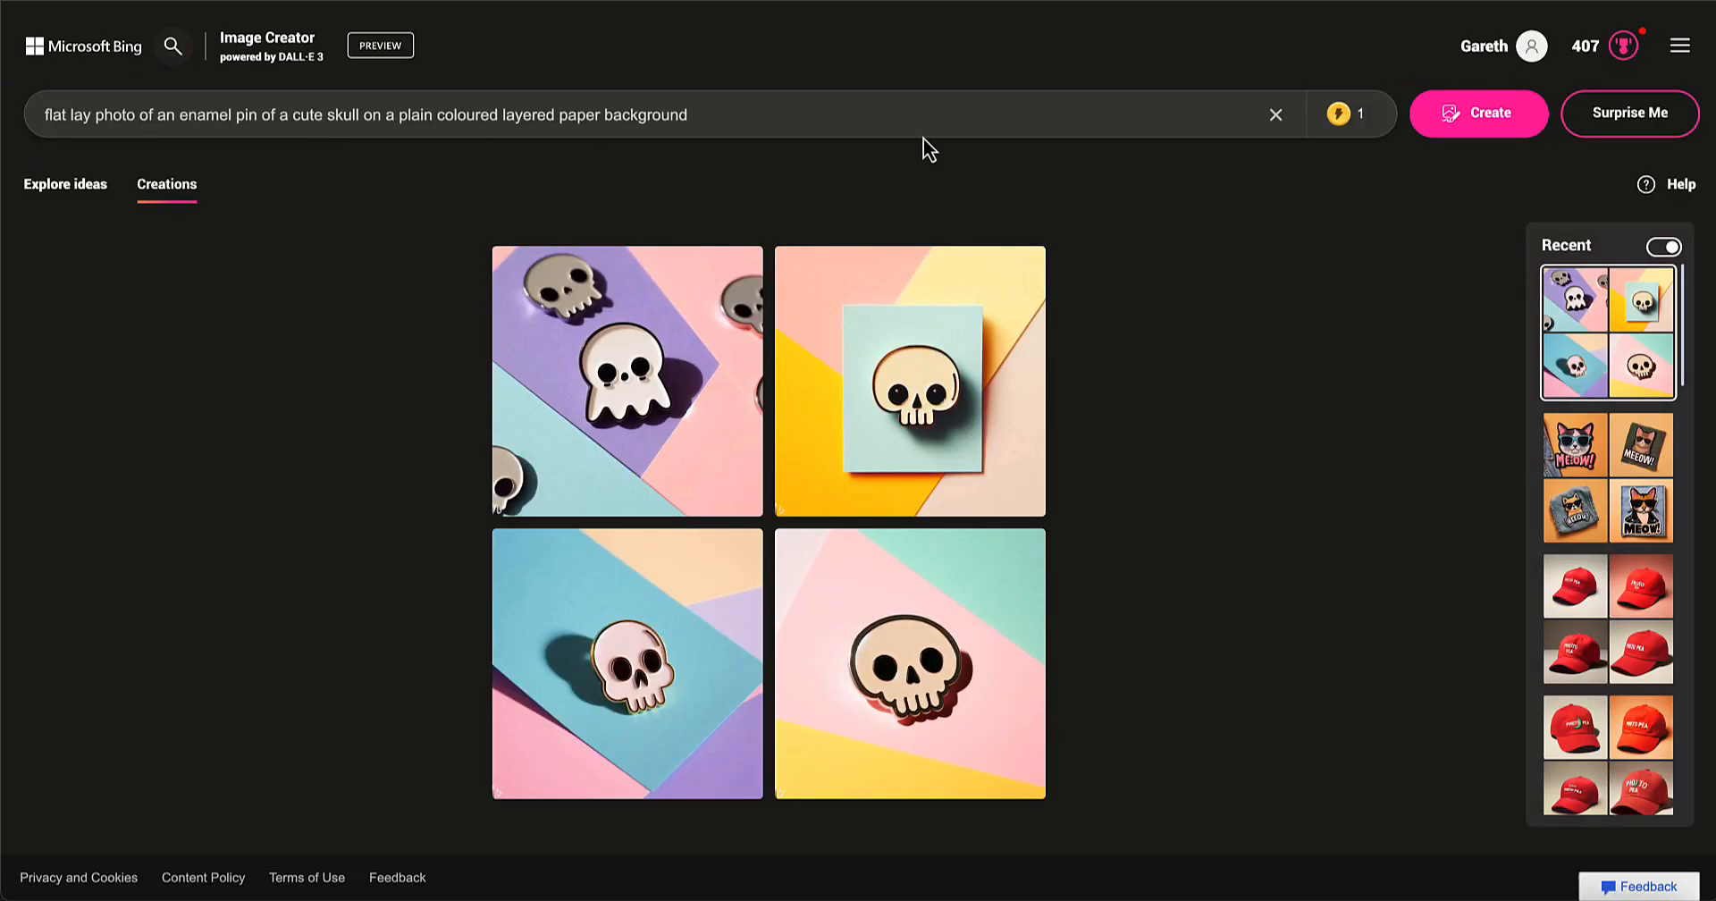
Insert "intricate" before "skull" in the prompt and append ", with props" at its end
click(282, 116)
text(intrica)
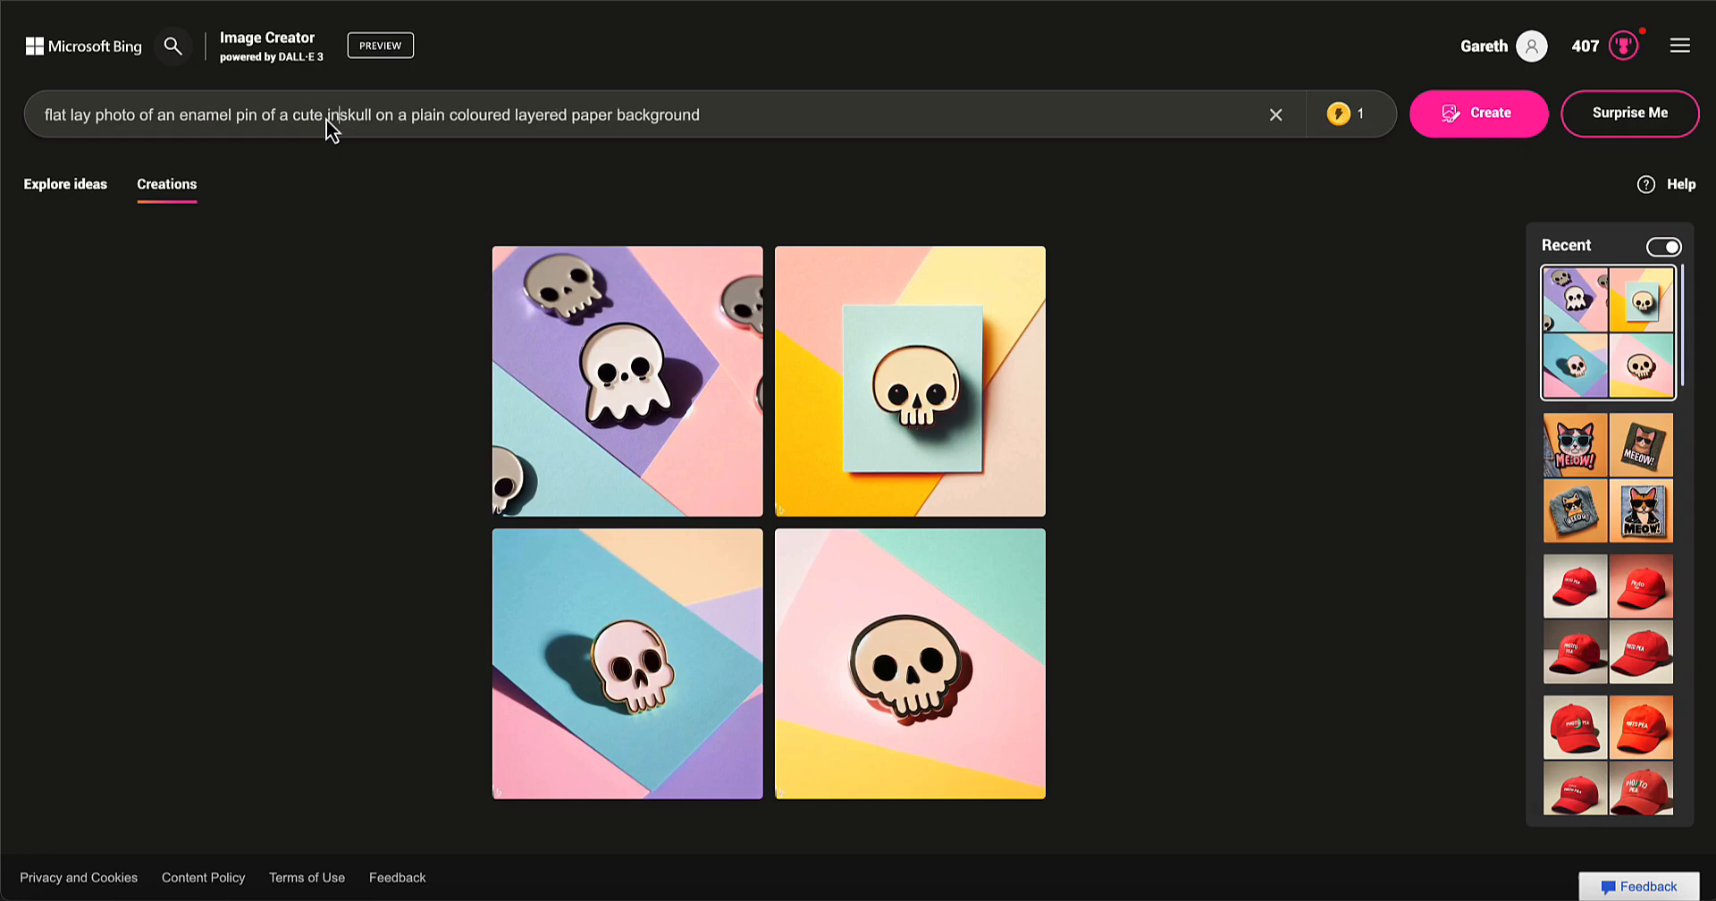
text(te)
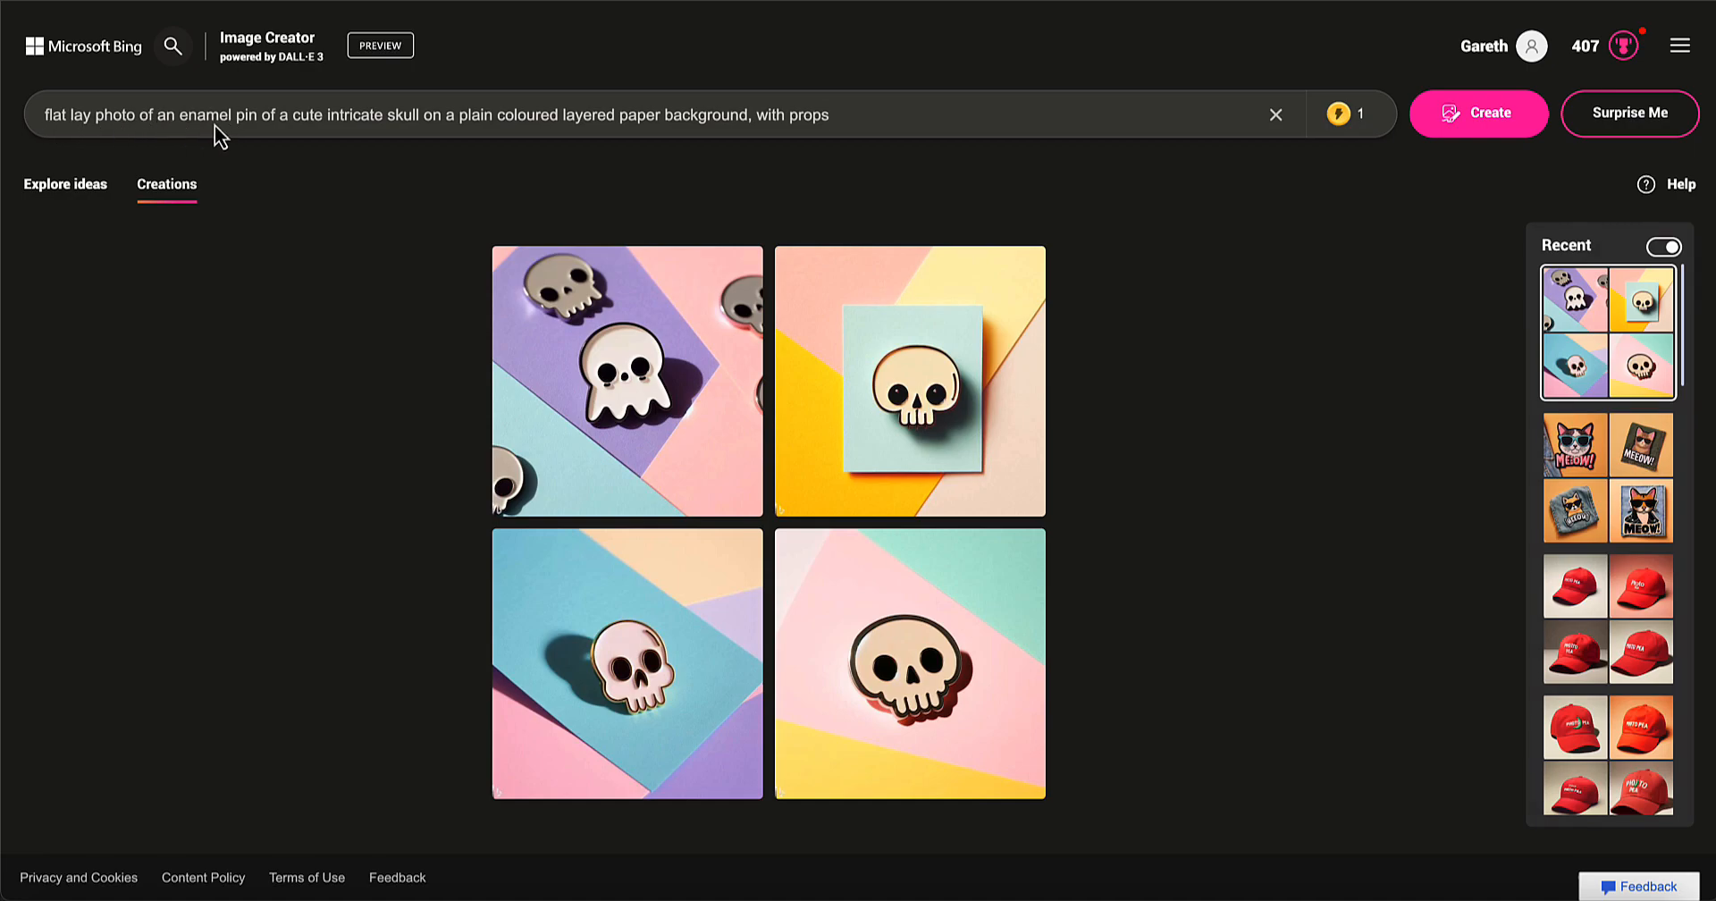
Replace "an enamel pin" in the prompt with "a colourful enamel pin" and generate the images
key(BackSpace)
text(colorful)
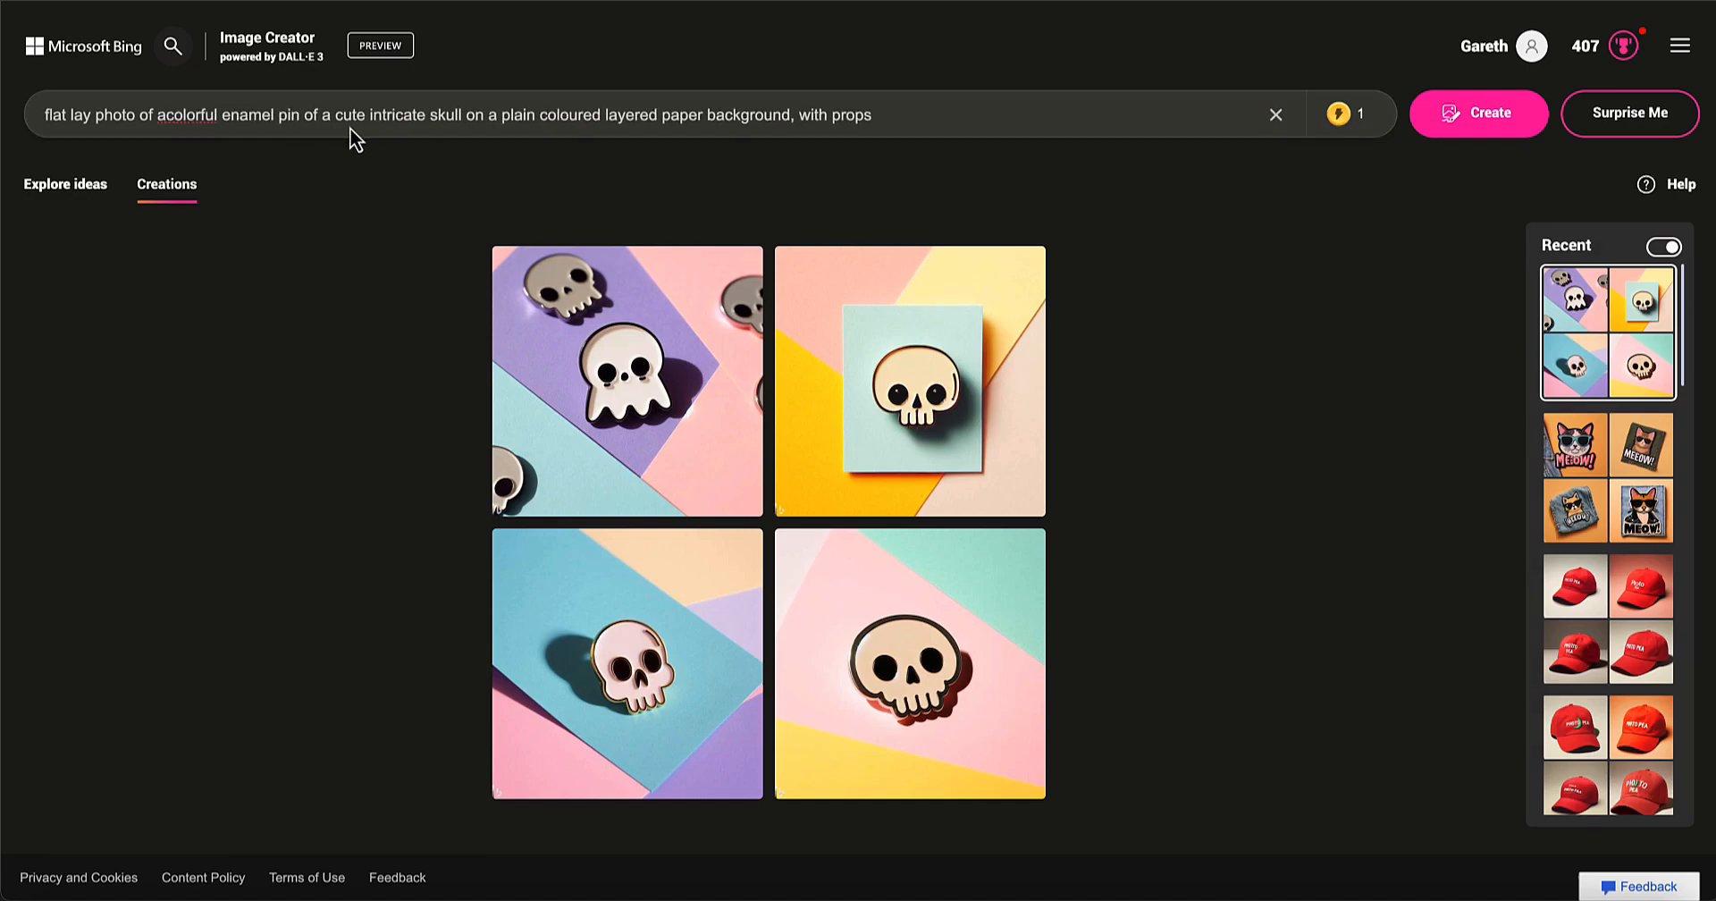
click(168, 120)
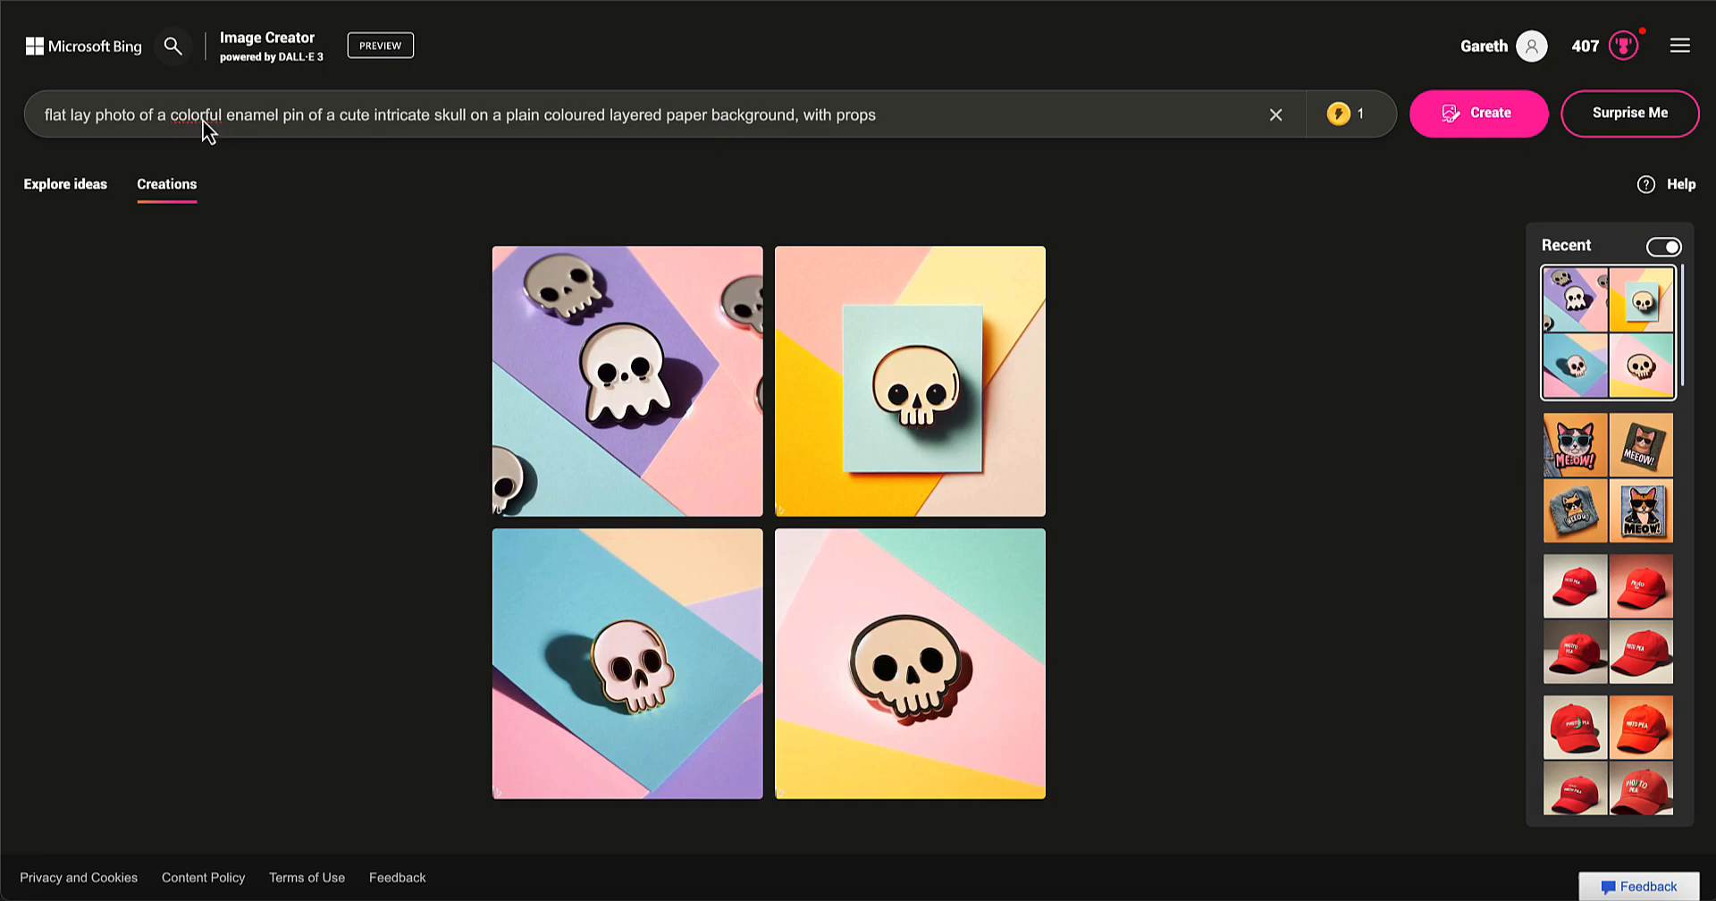
text(u)
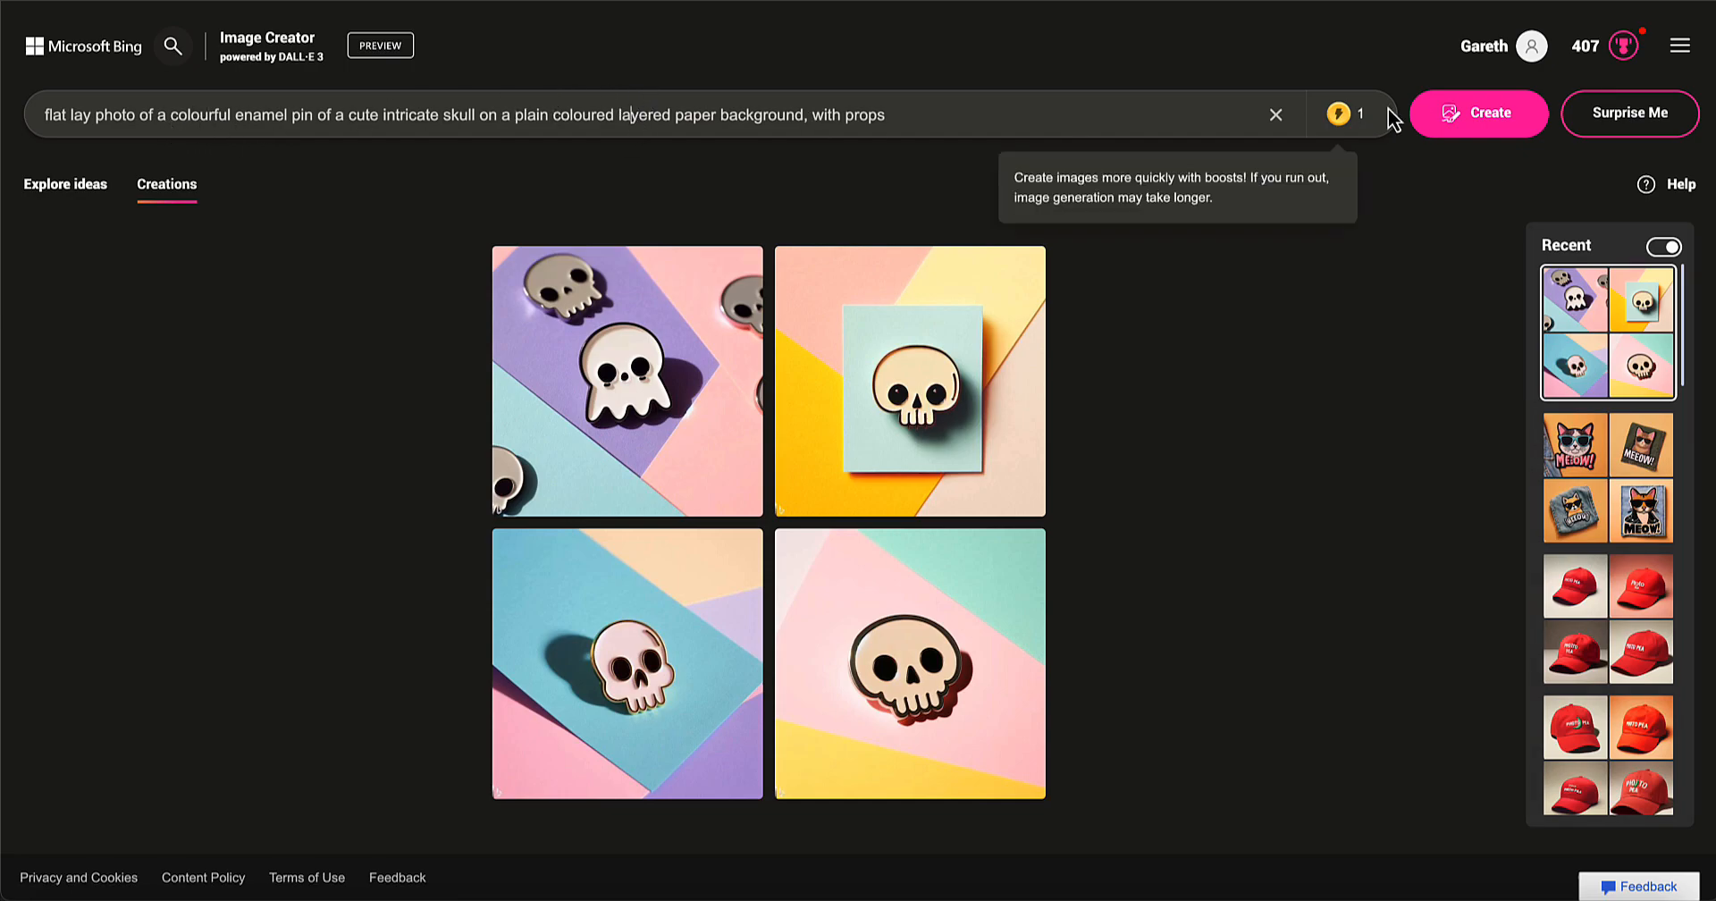
click(1478, 114)
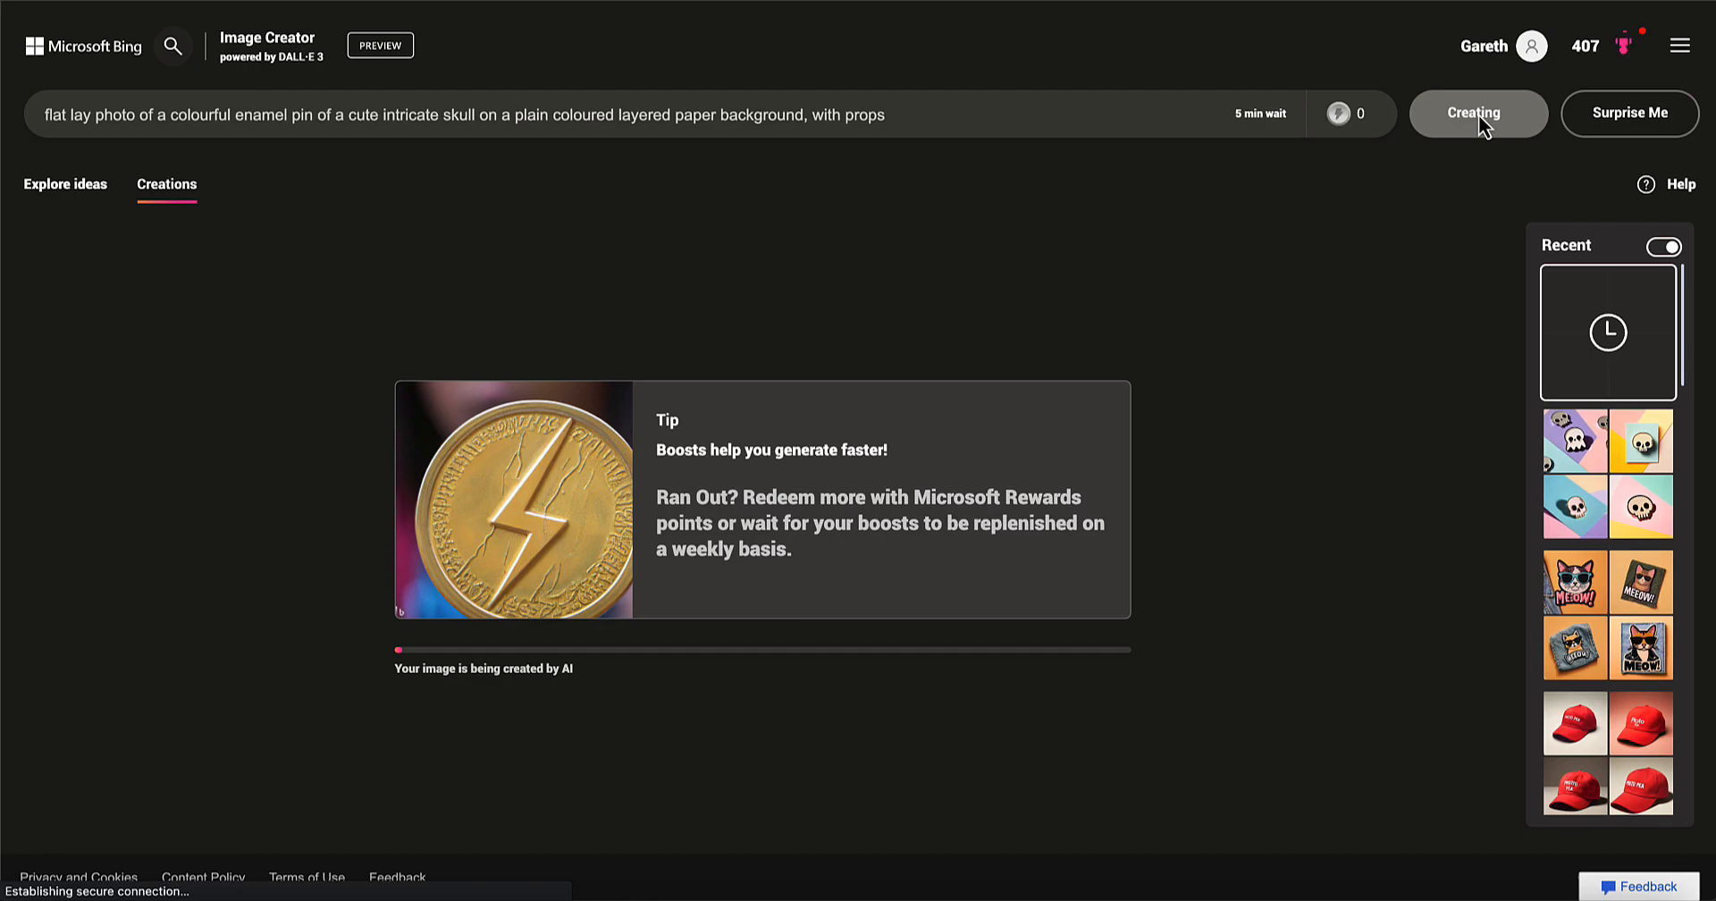
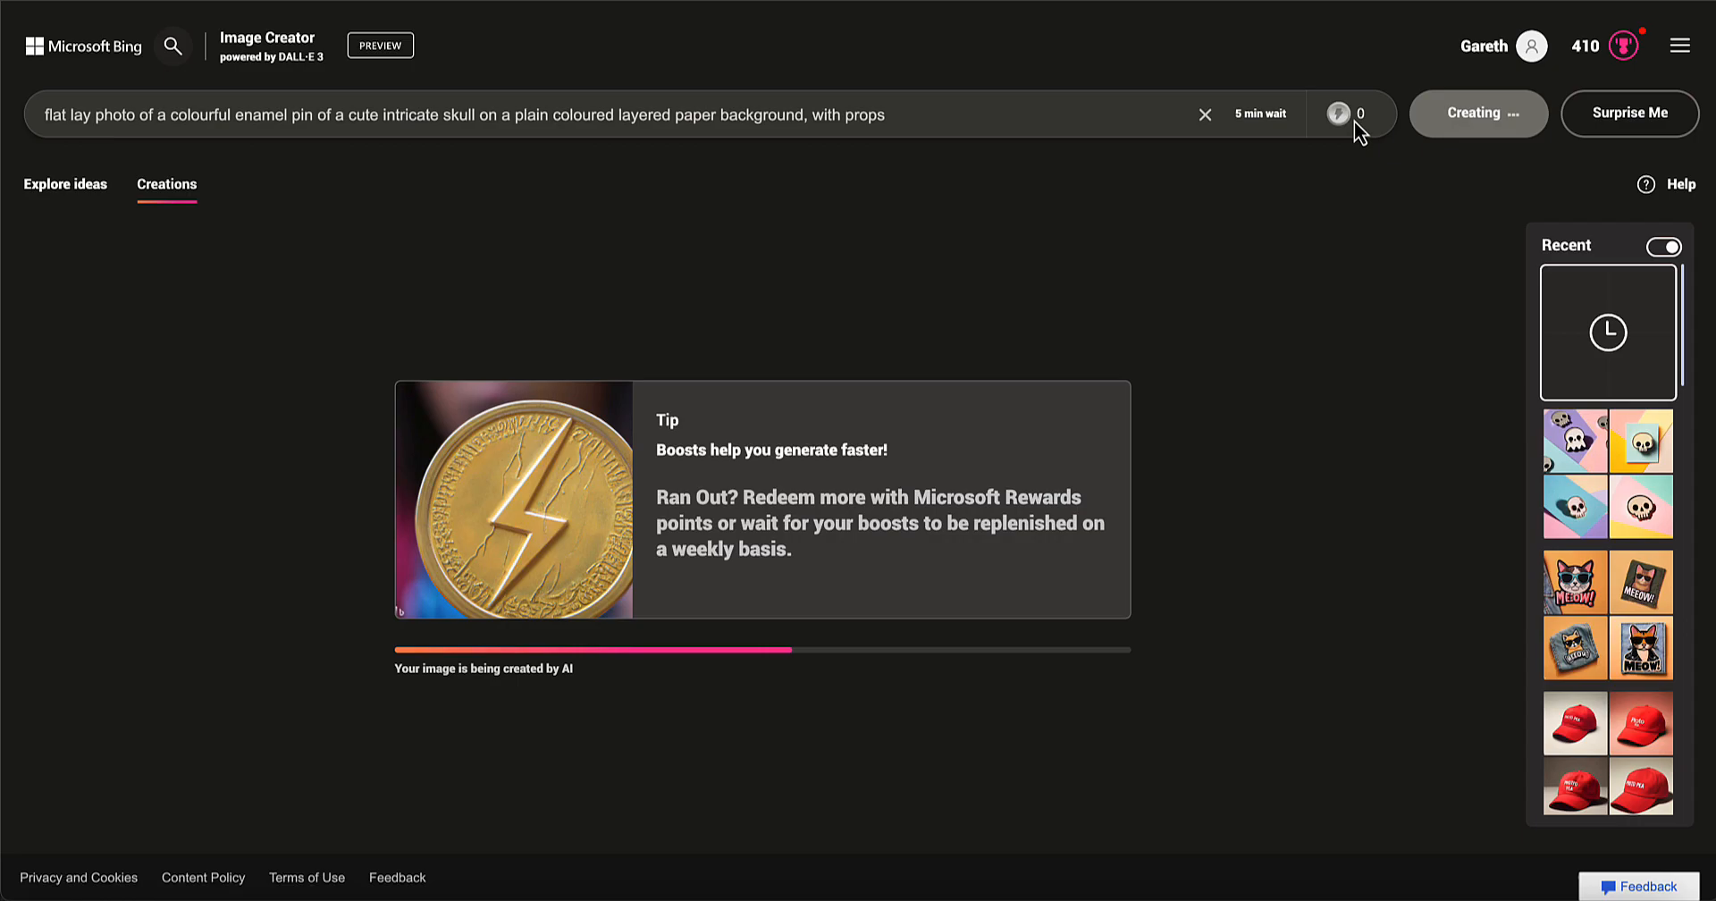
Download the second and third colourful skull pin images, view the first and fourth enlarged and return to the results
mouse_move(1291, 119)
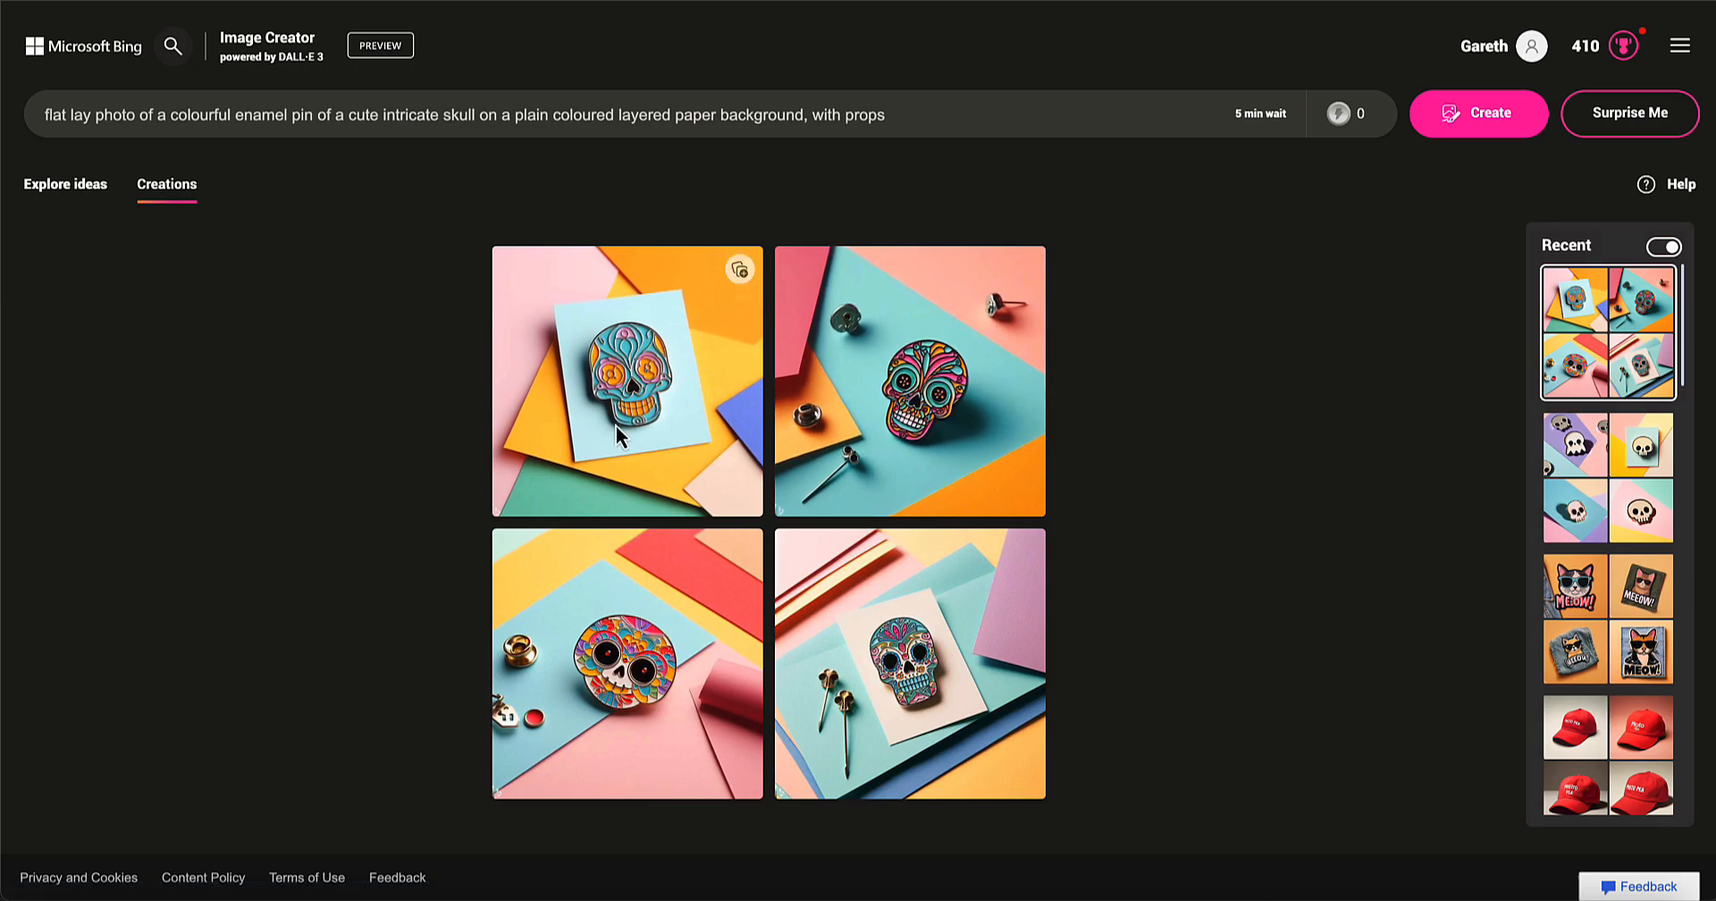
click(629, 400)
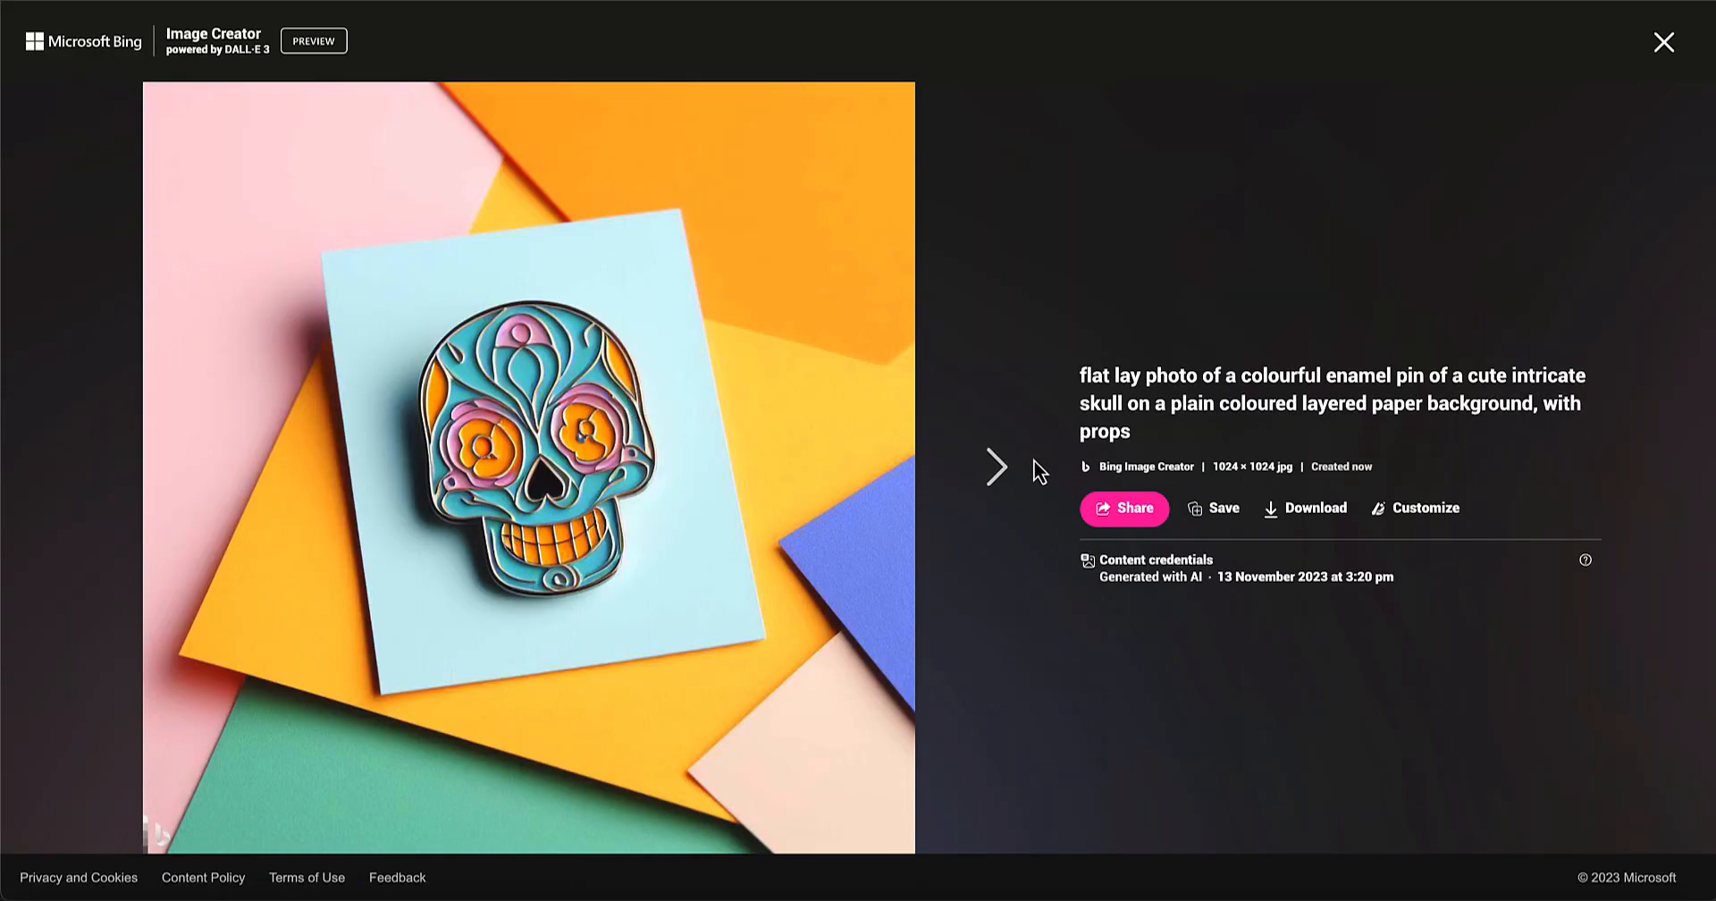
click(983, 481)
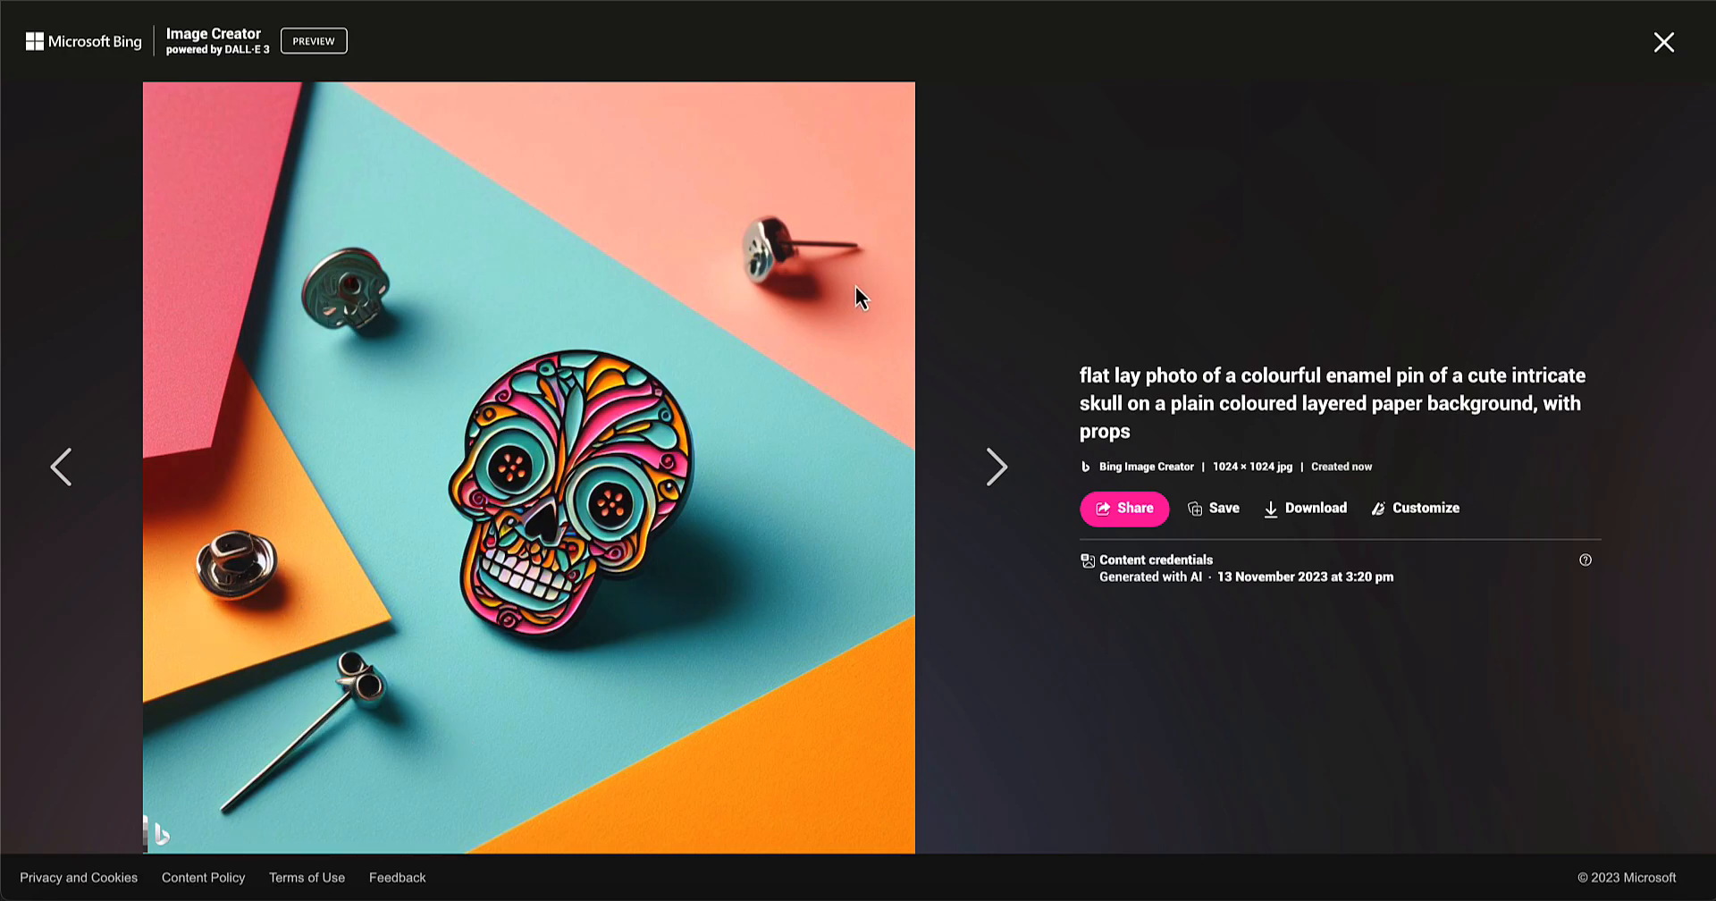
click(1319, 511)
click(987, 466)
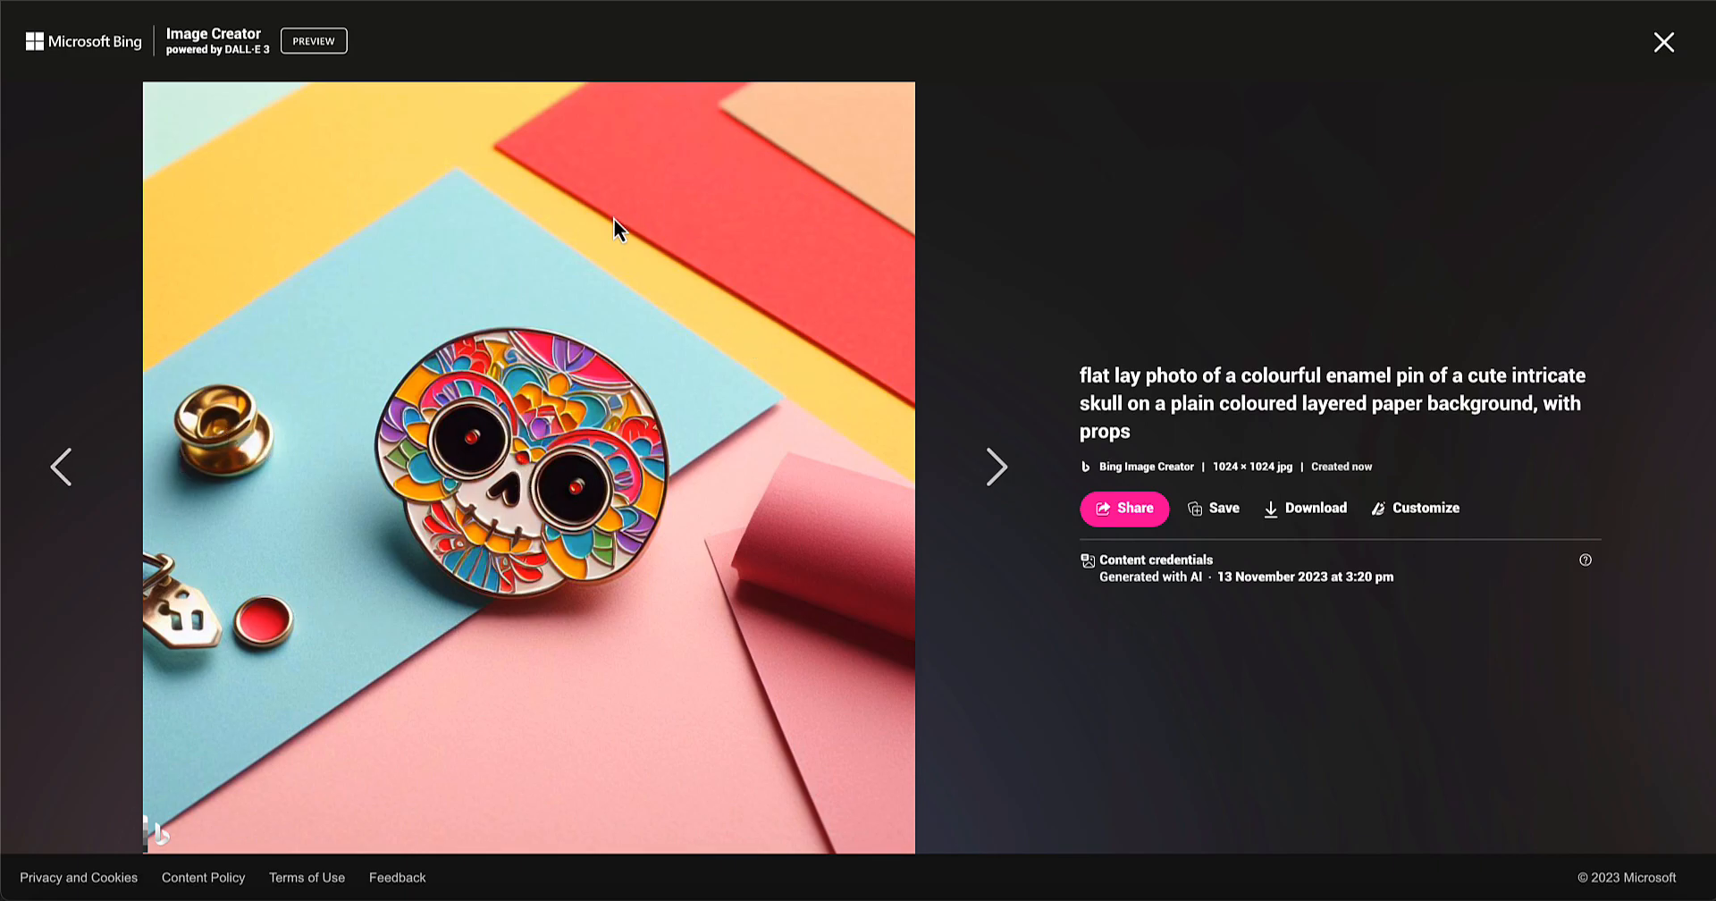
click(1311, 511)
click(990, 474)
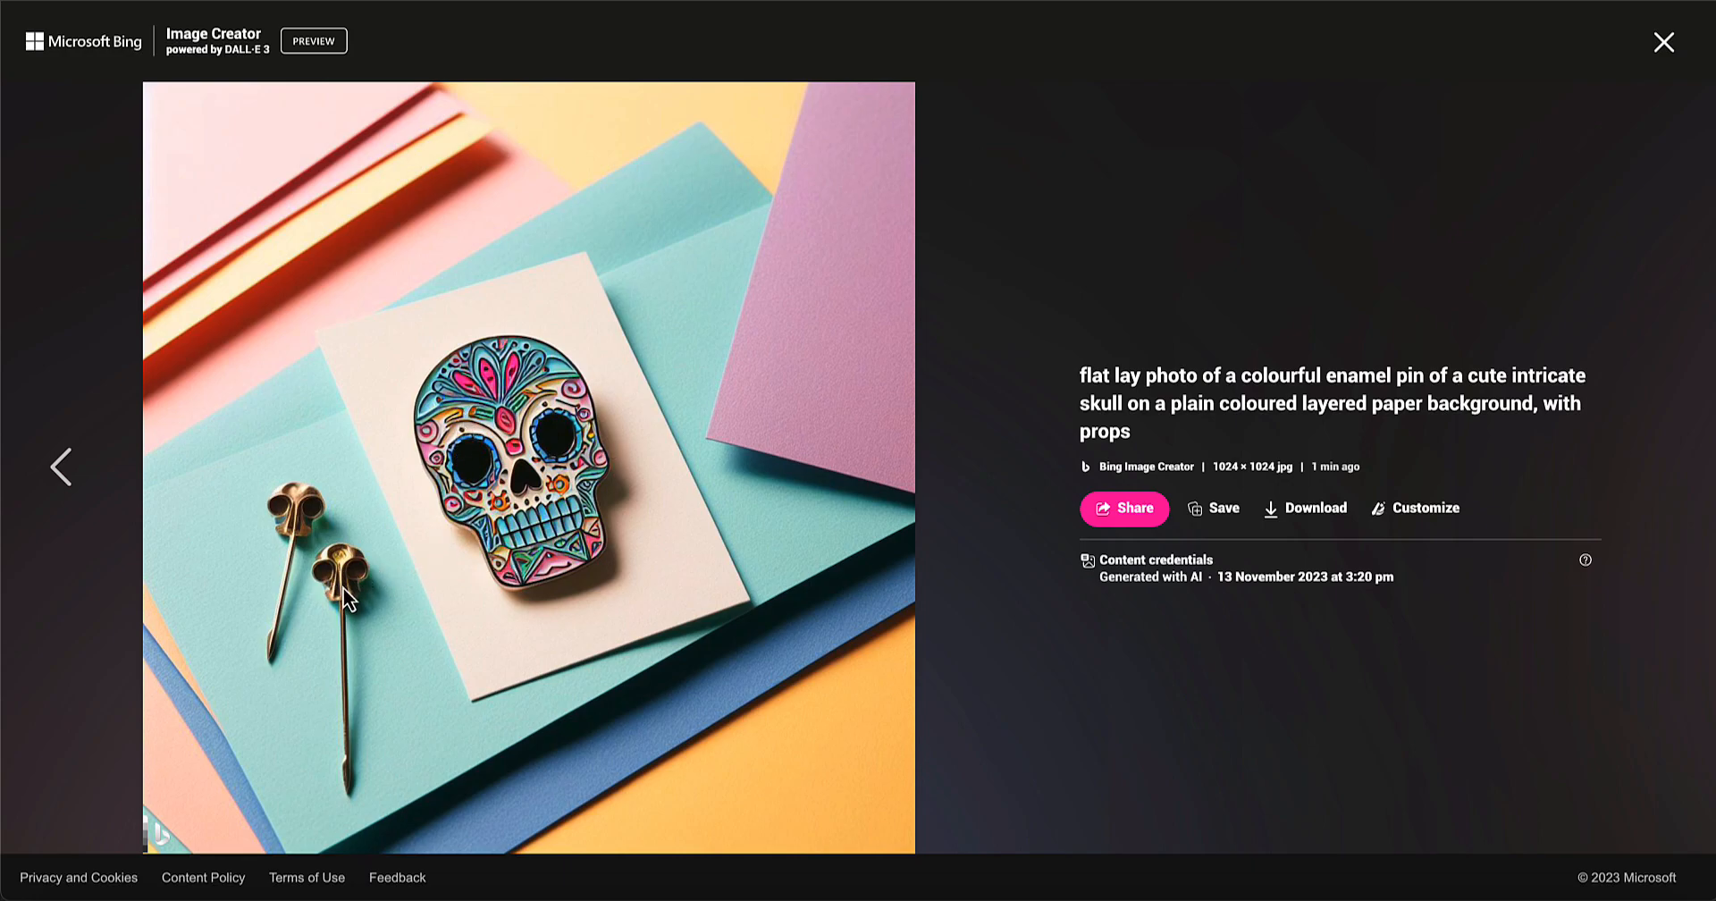
click(1665, 49)
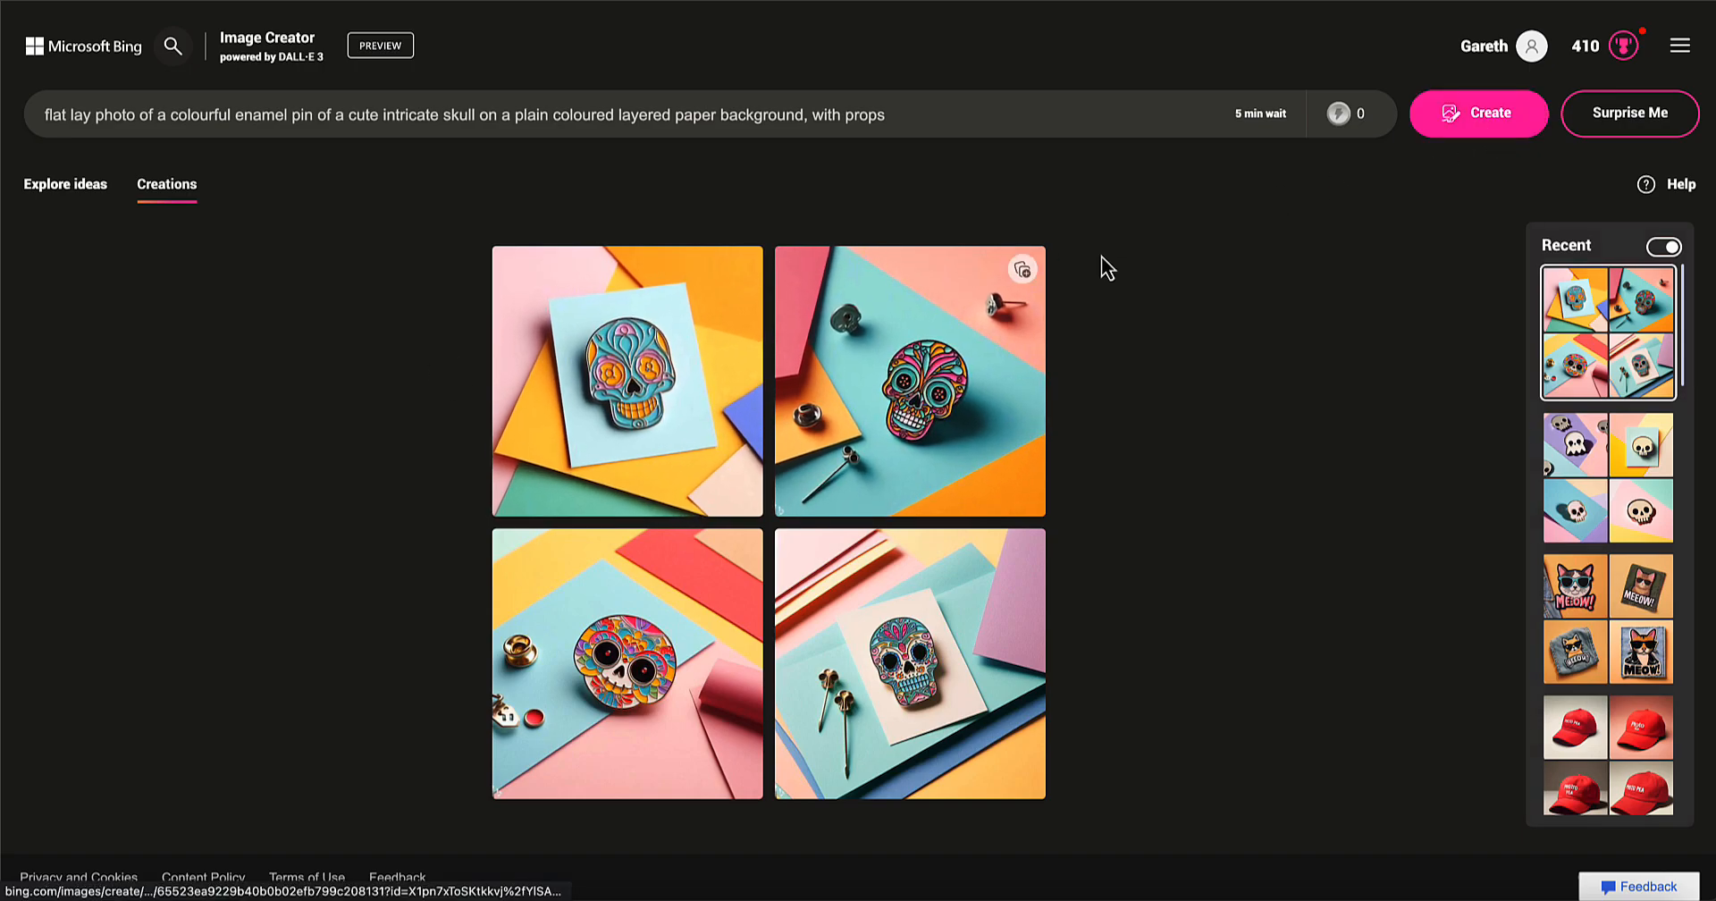
Generate another set of colourful skull pin images with the same prompt
click(1444, 127)
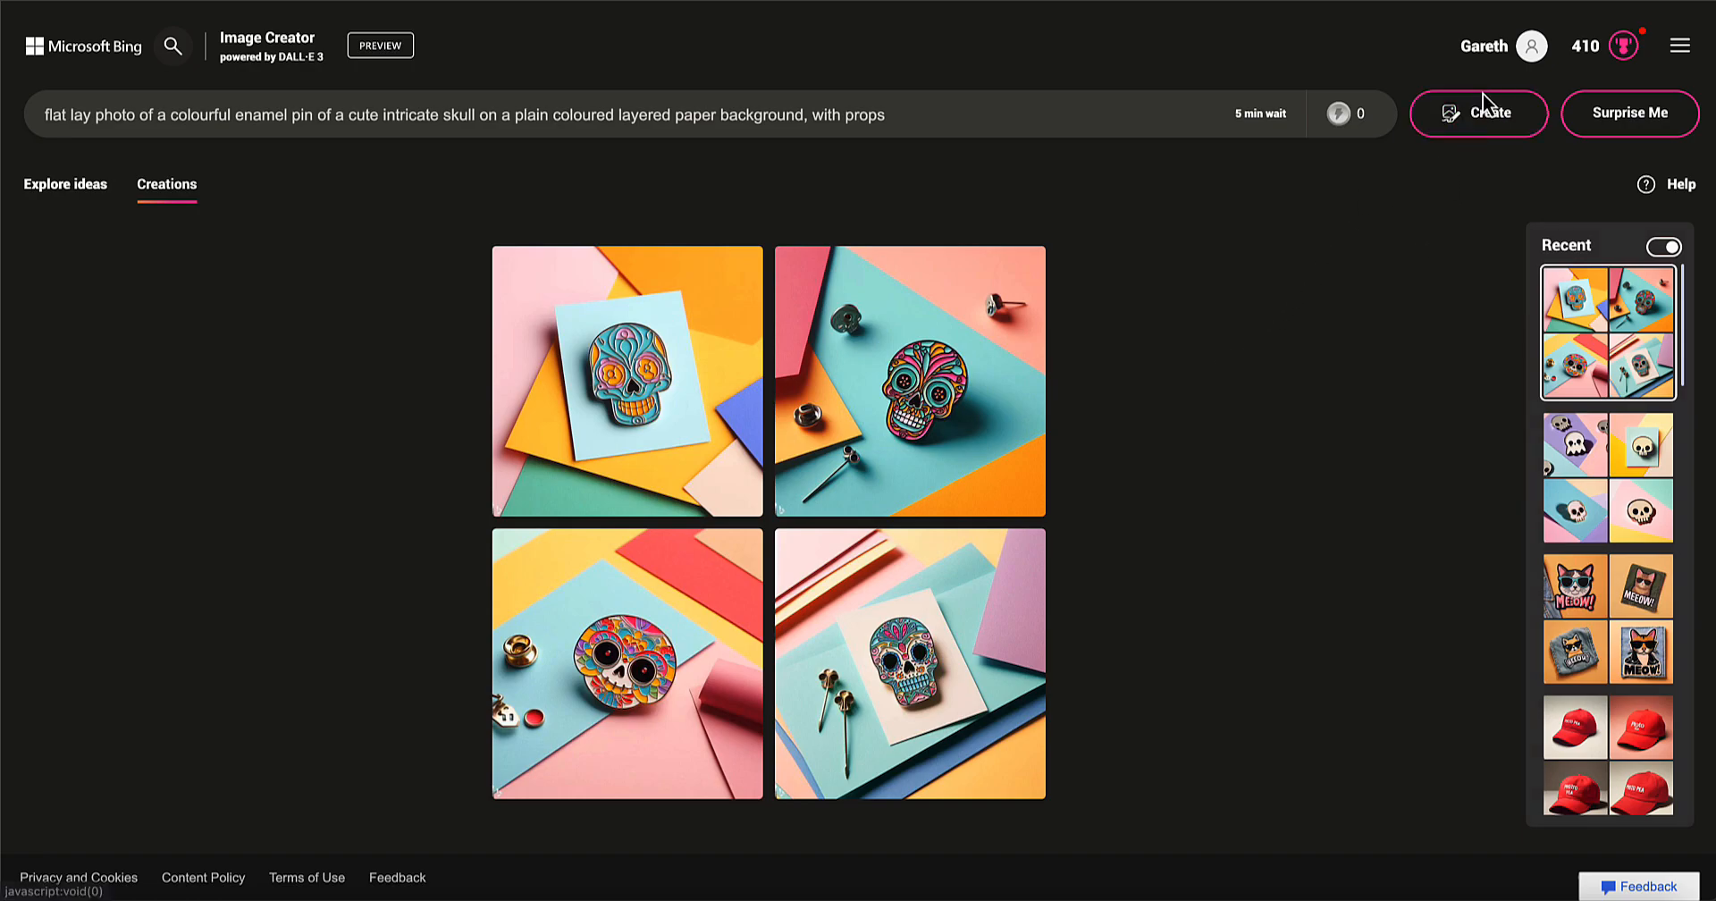
click(1482, 117)
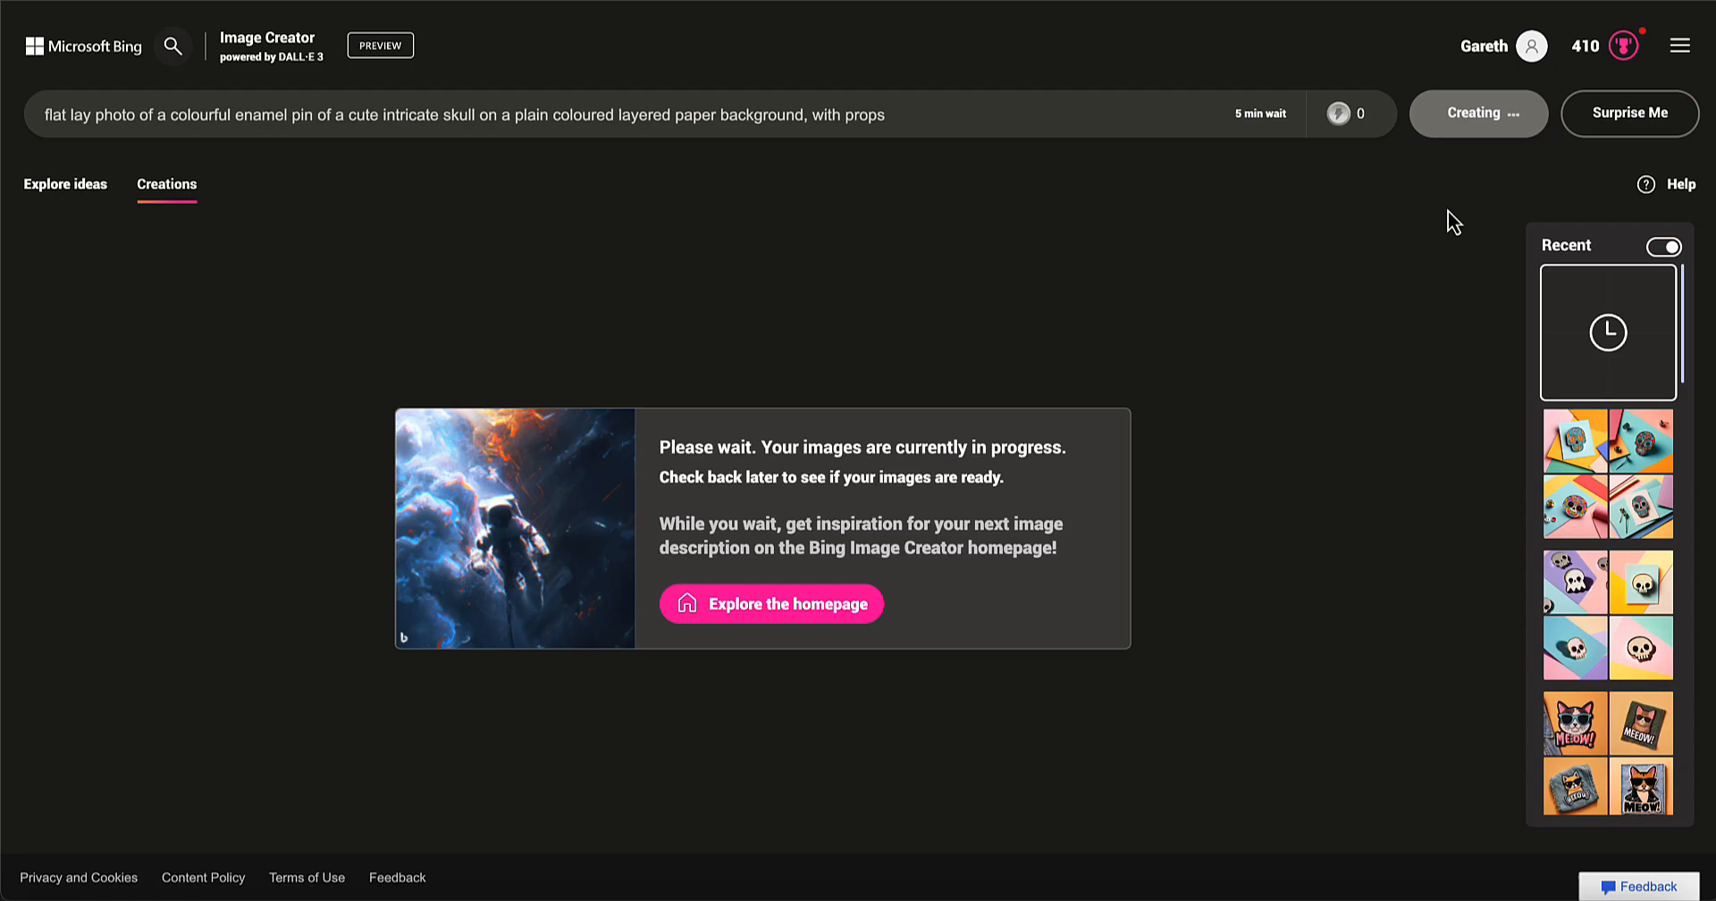
mouse_move(1242, 114)
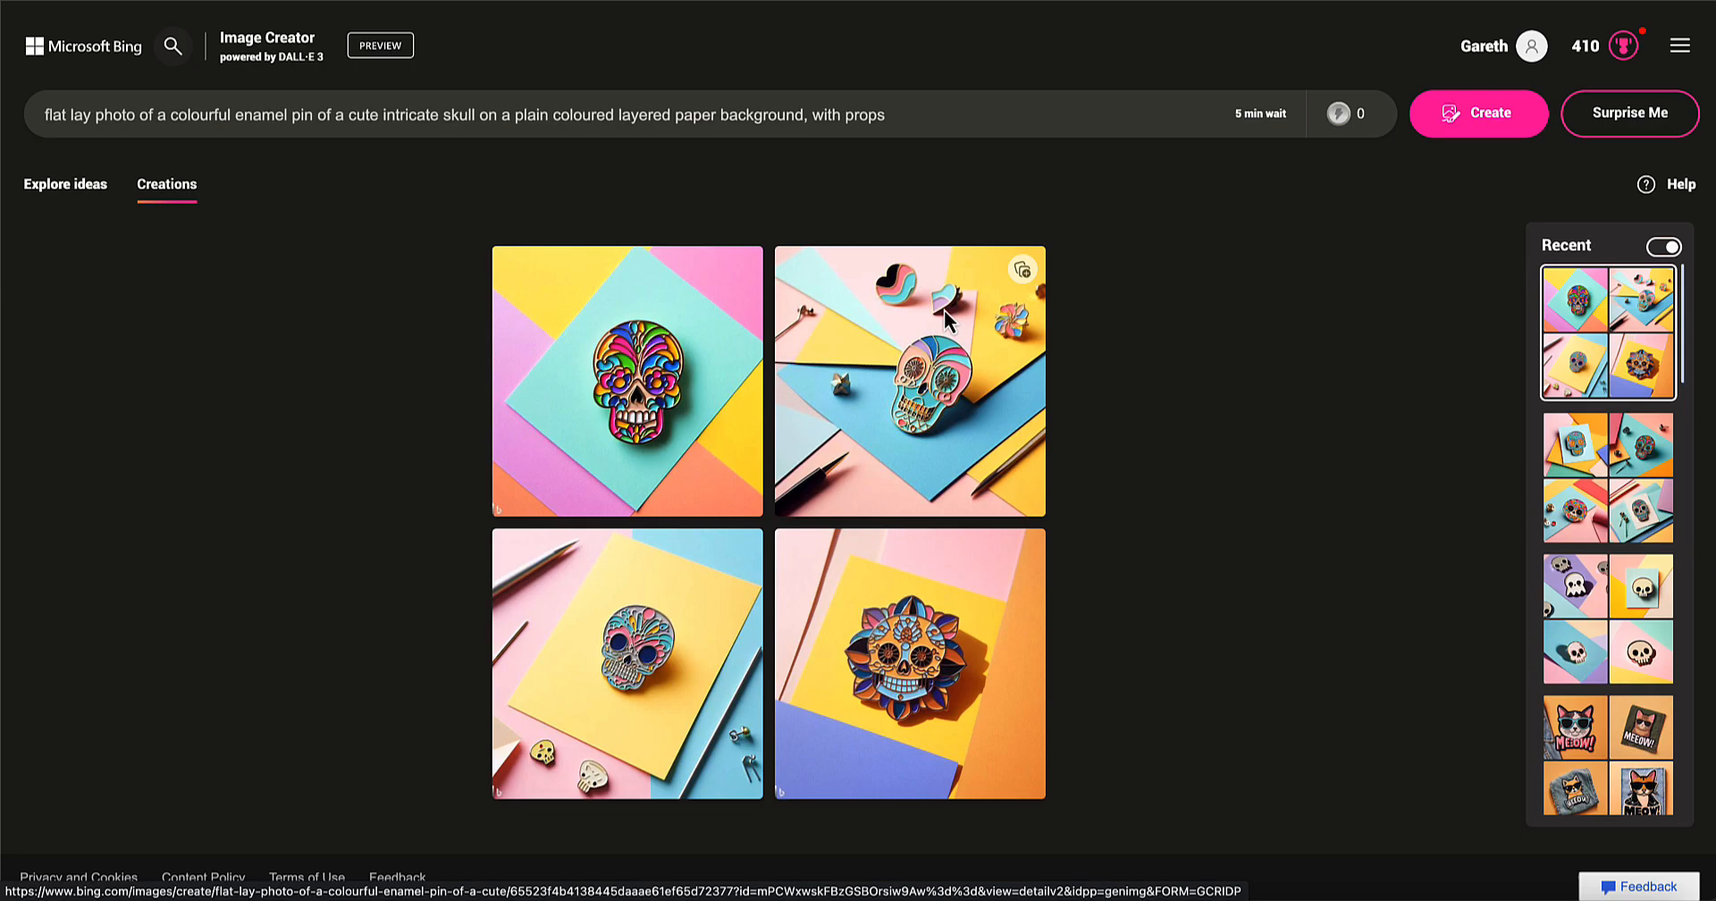
Download the first image of the new skull pin set, view the other three enlarged and return to the results
click(635, 411)
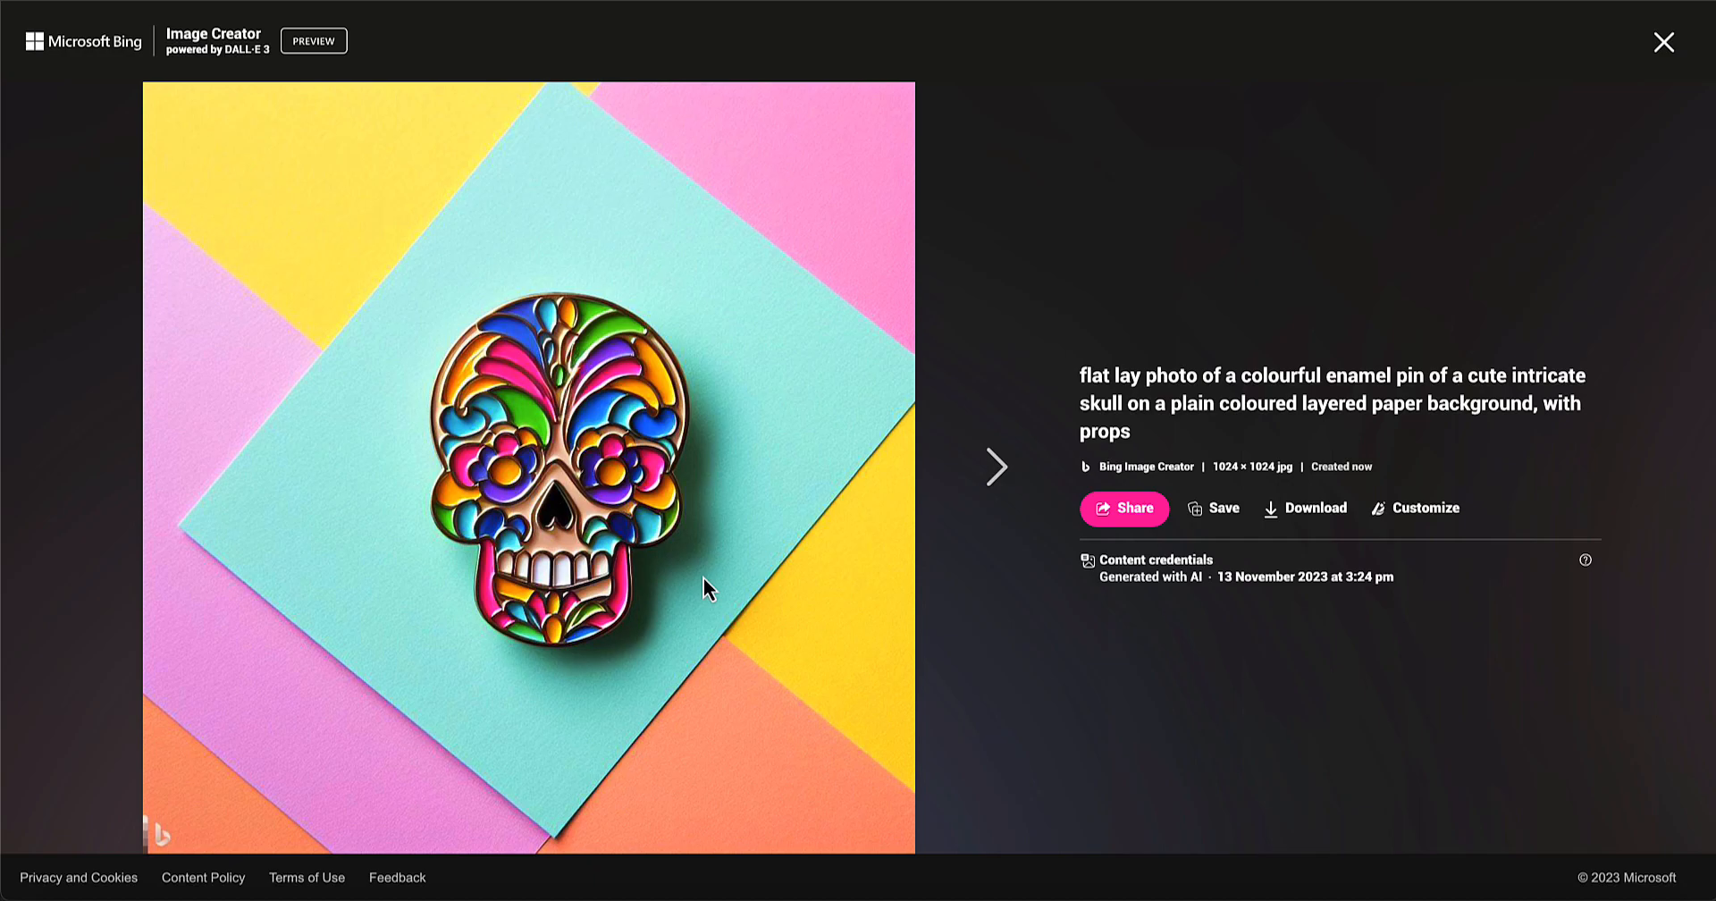
click(1312, 516)
click(987, 467)
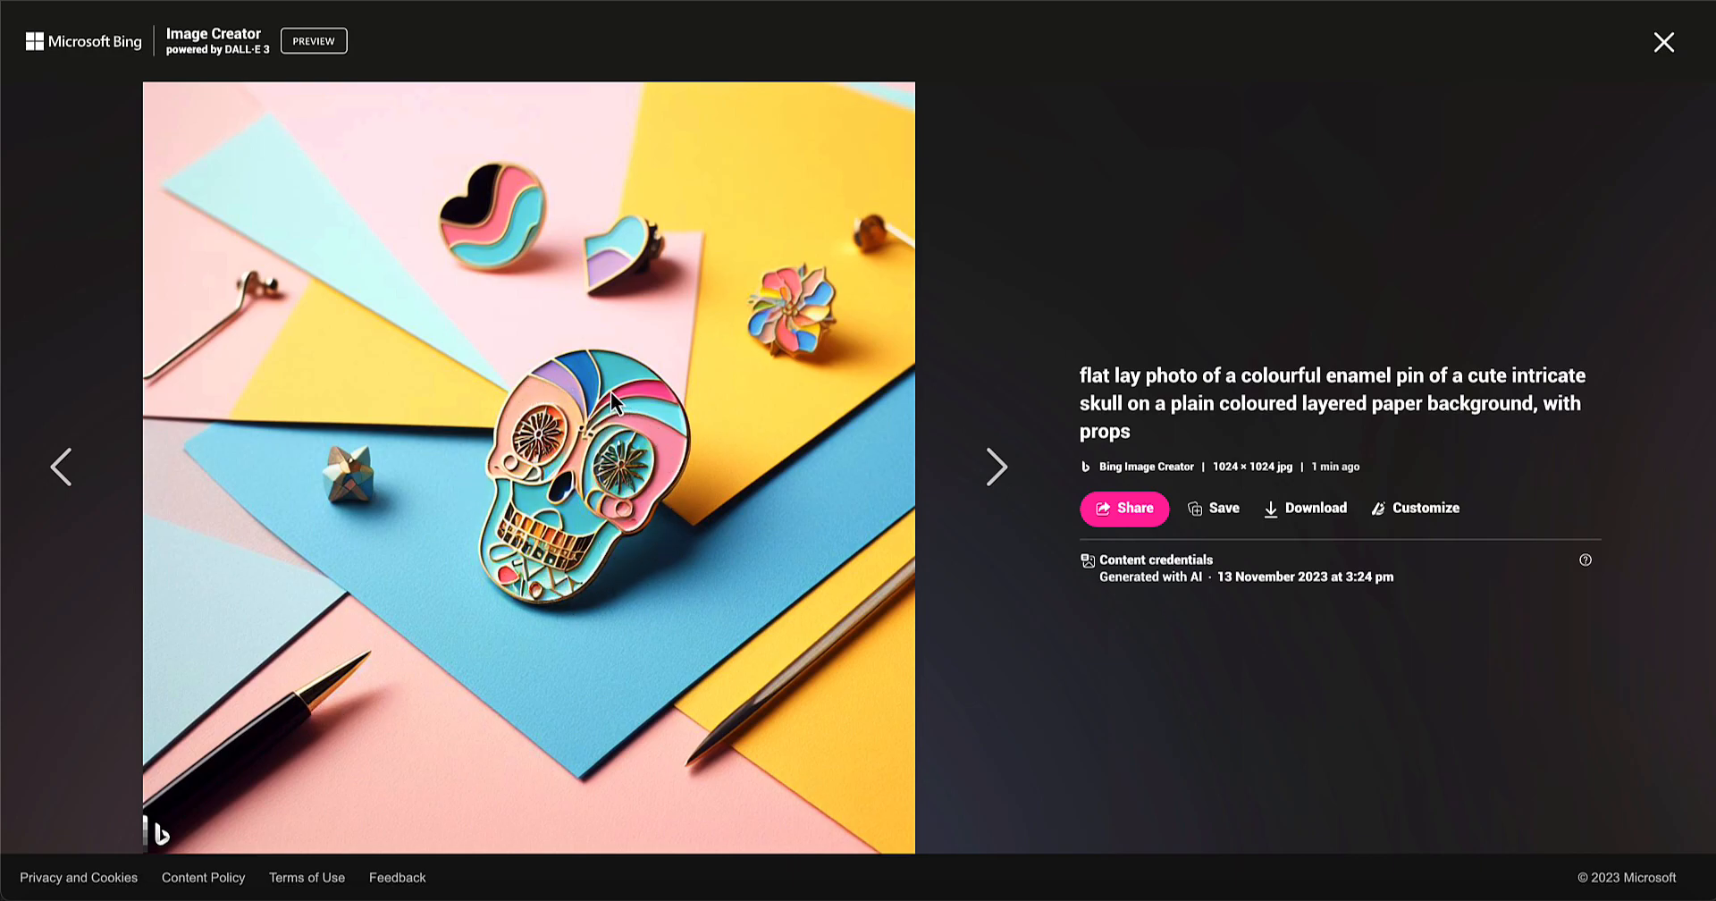
click(984, 482)
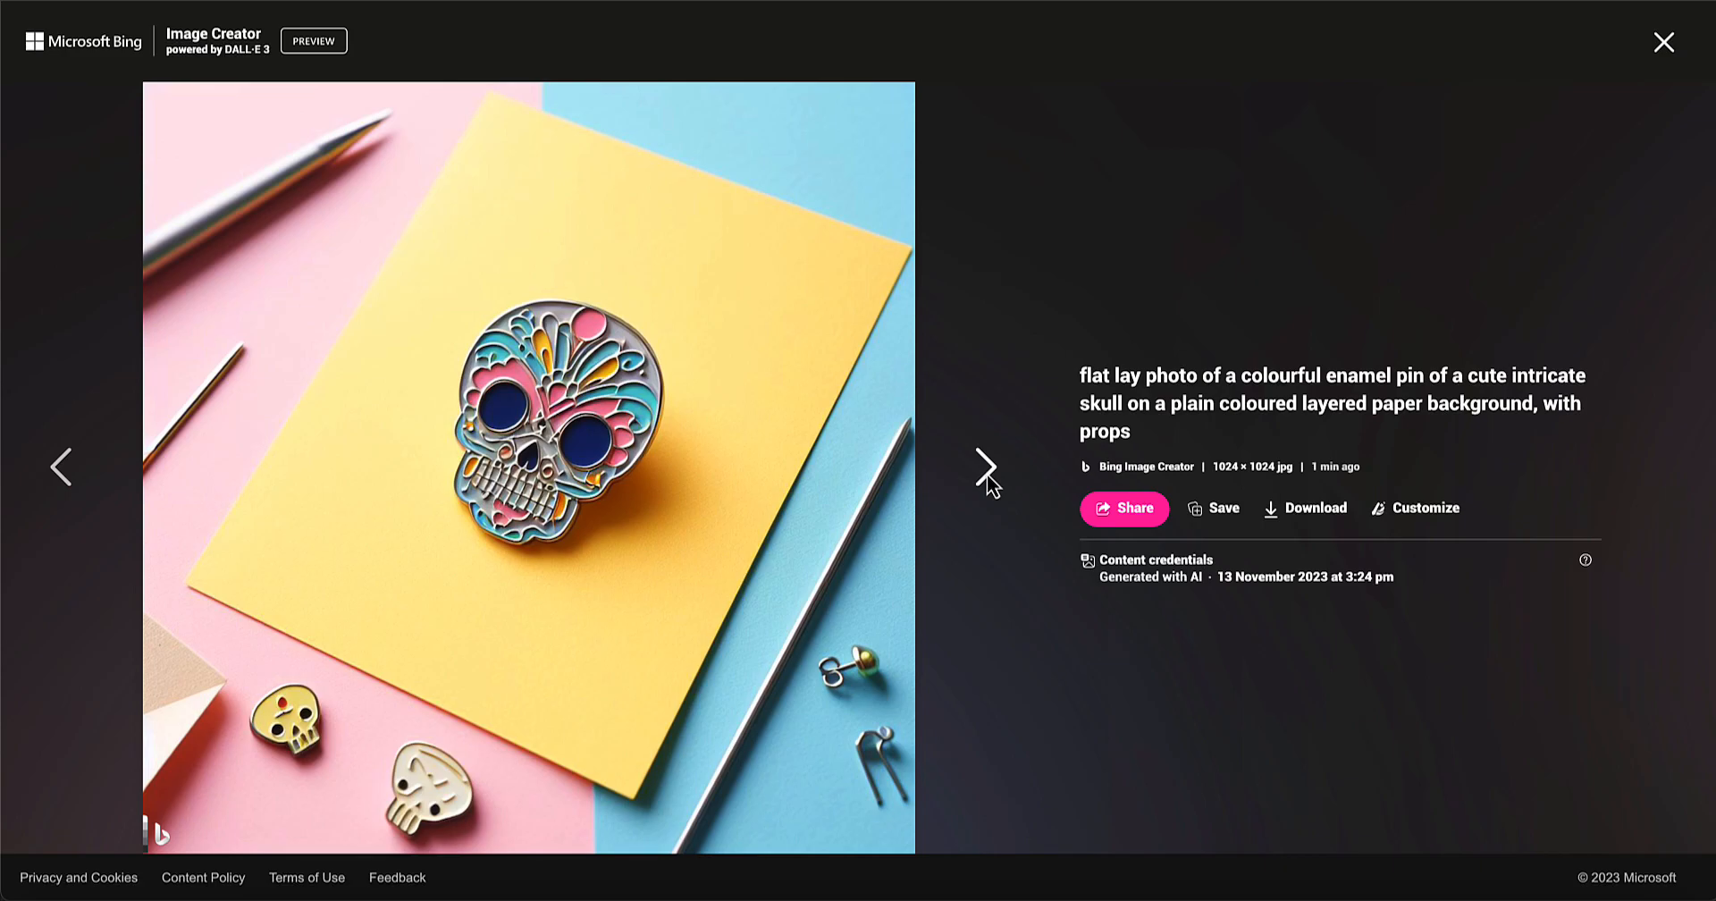
click(986, 477)
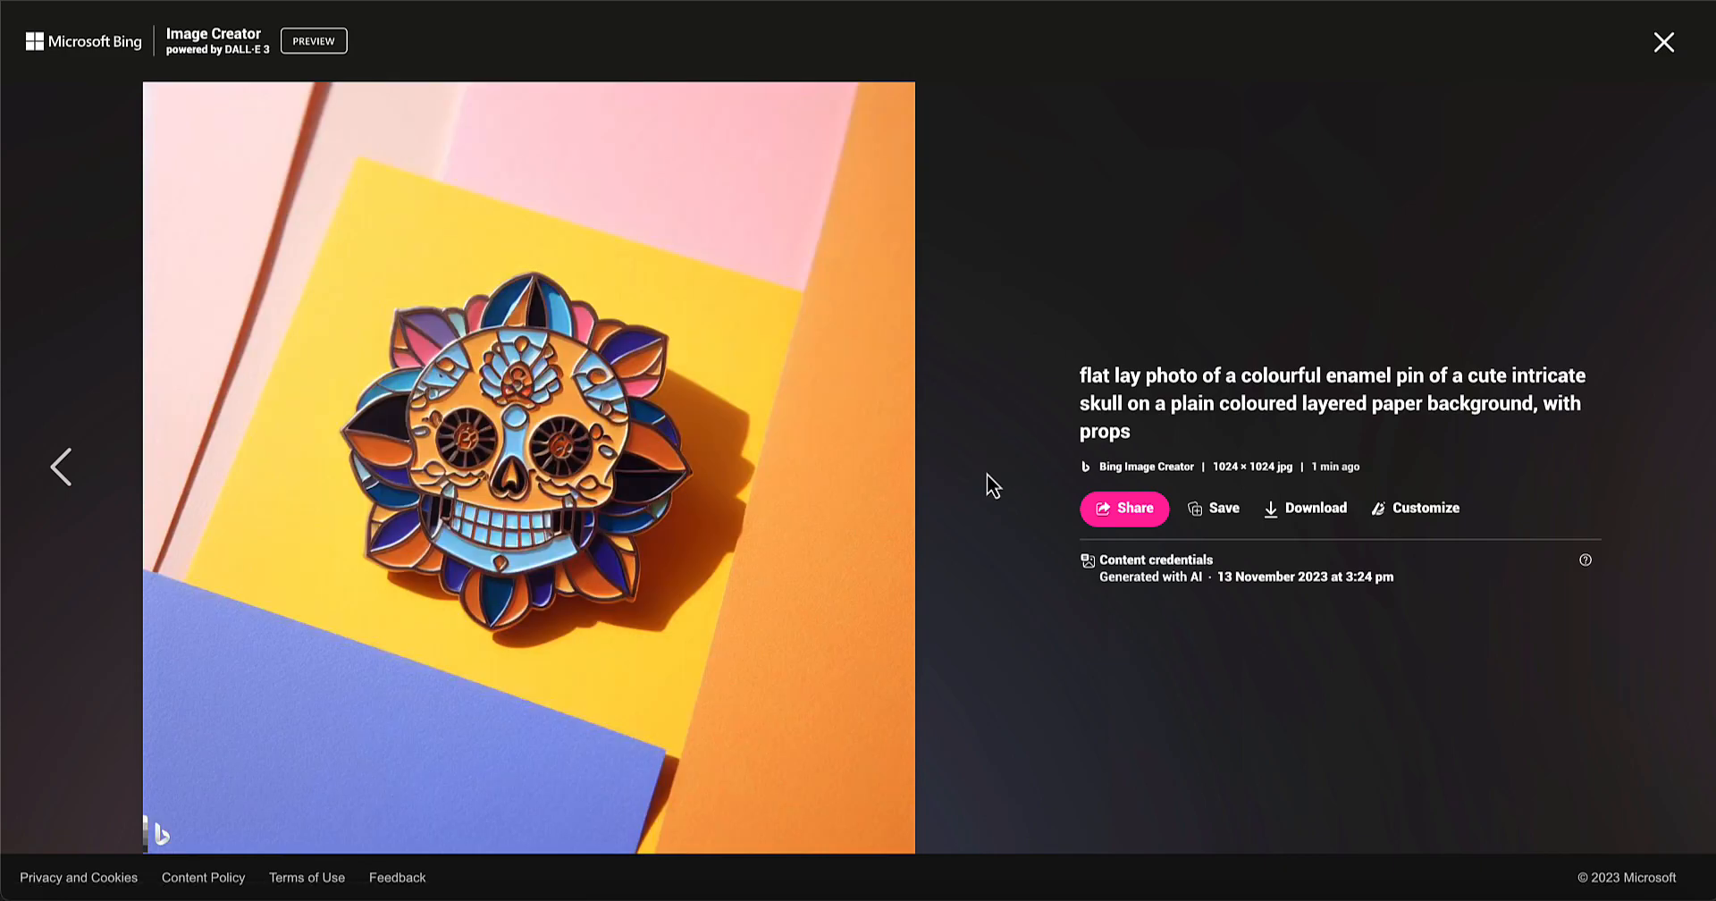
click(1663, 44)
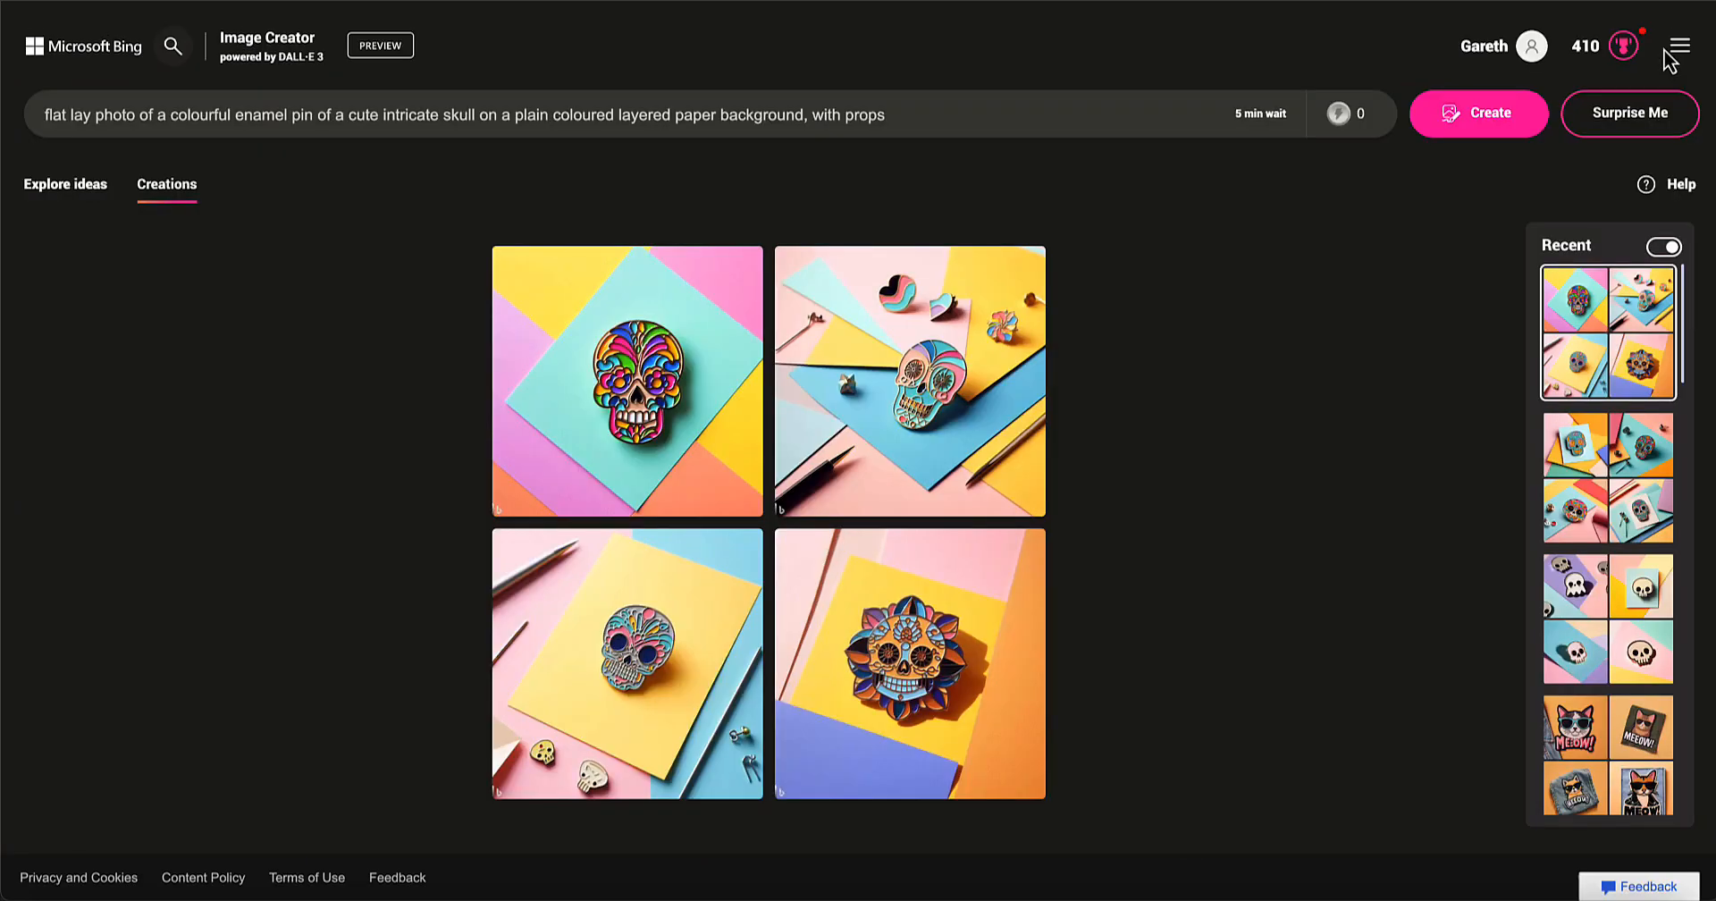
mouse_move(1050, 568)
mouse_move(1247, 122)
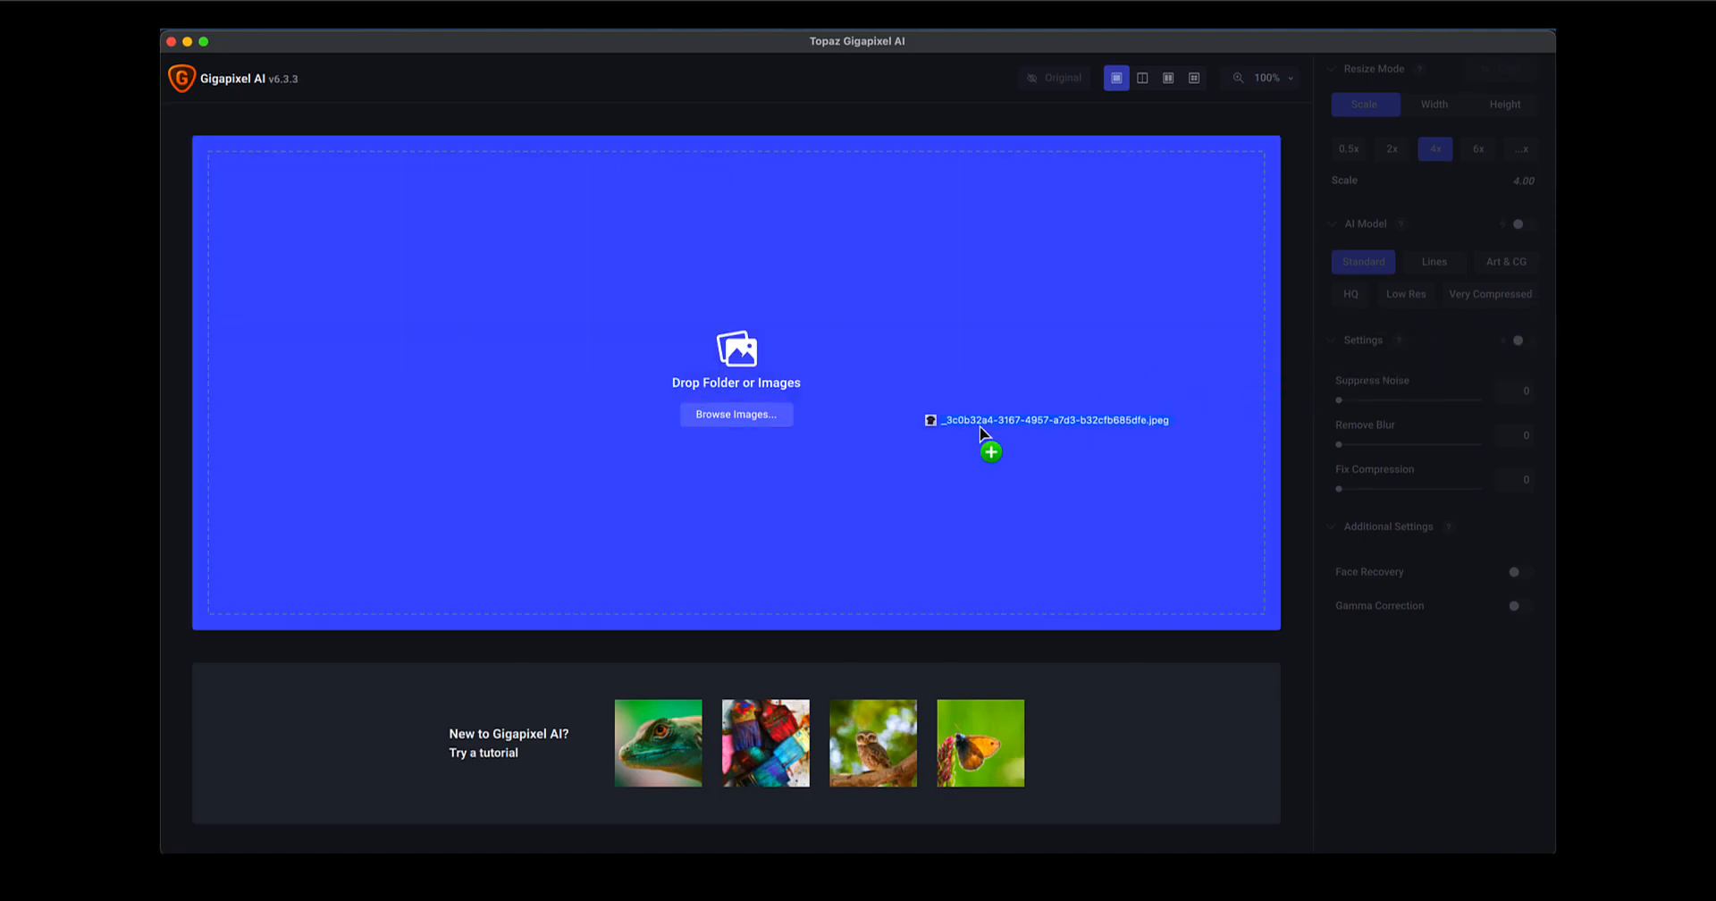
Load the black T-shirt image into Topaz Gigapixel AI, set the upscale factor to 2x and inspect the upscaled preview
drag(979, 426, 681, 324)
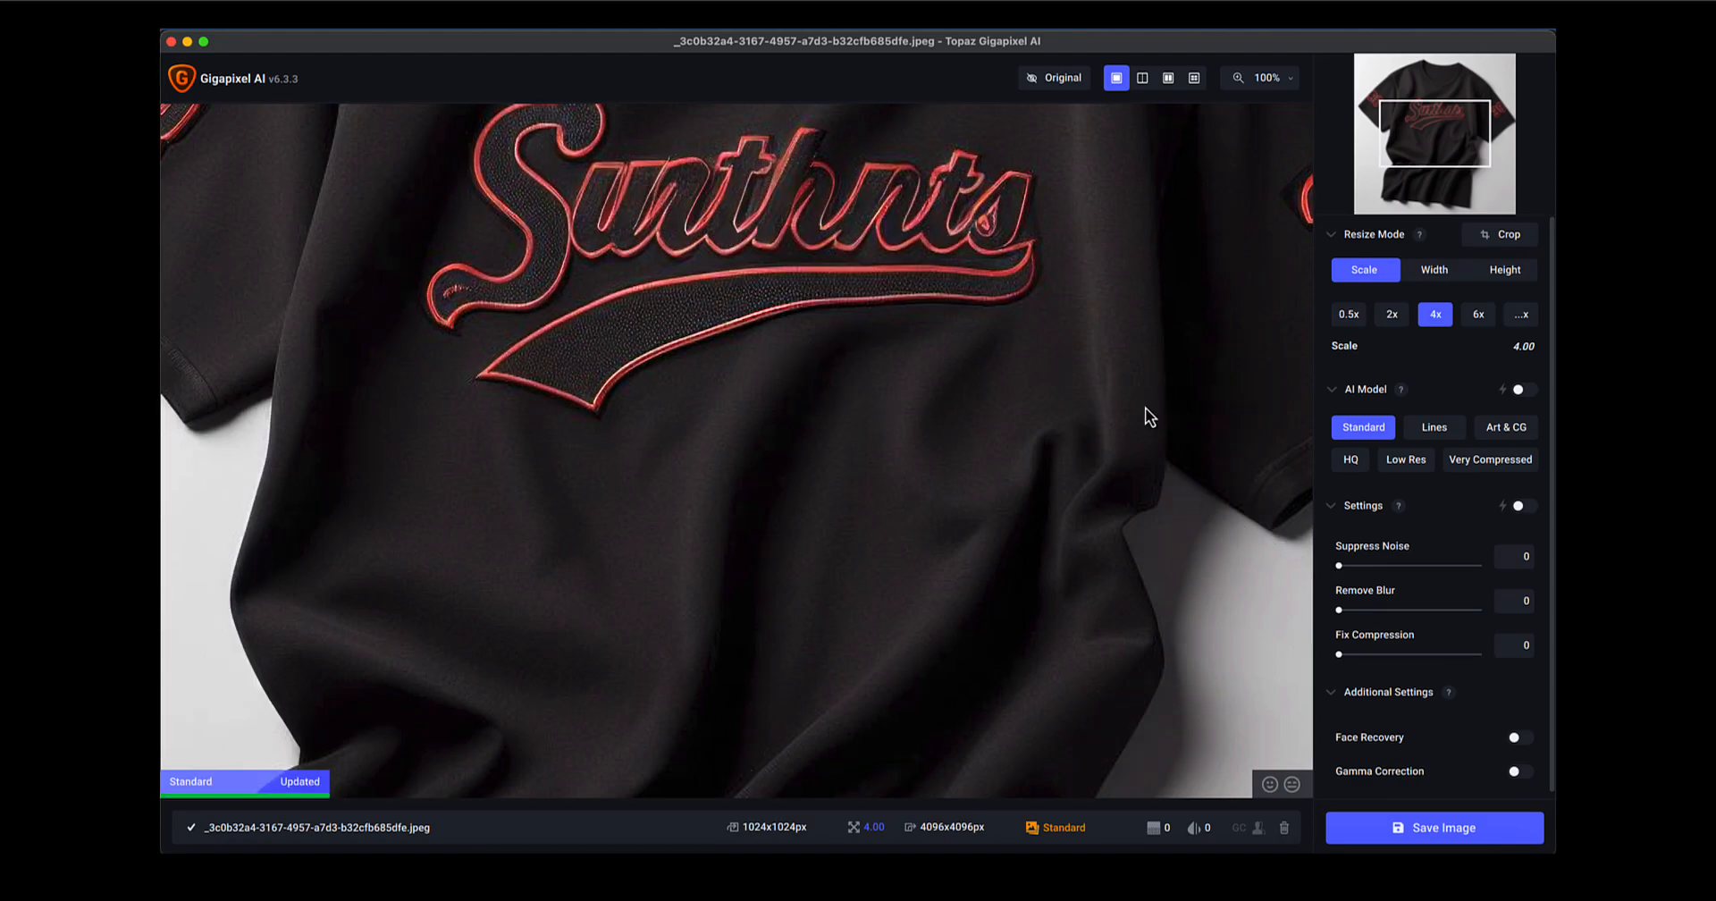
scroll(902, 375, down, 5)
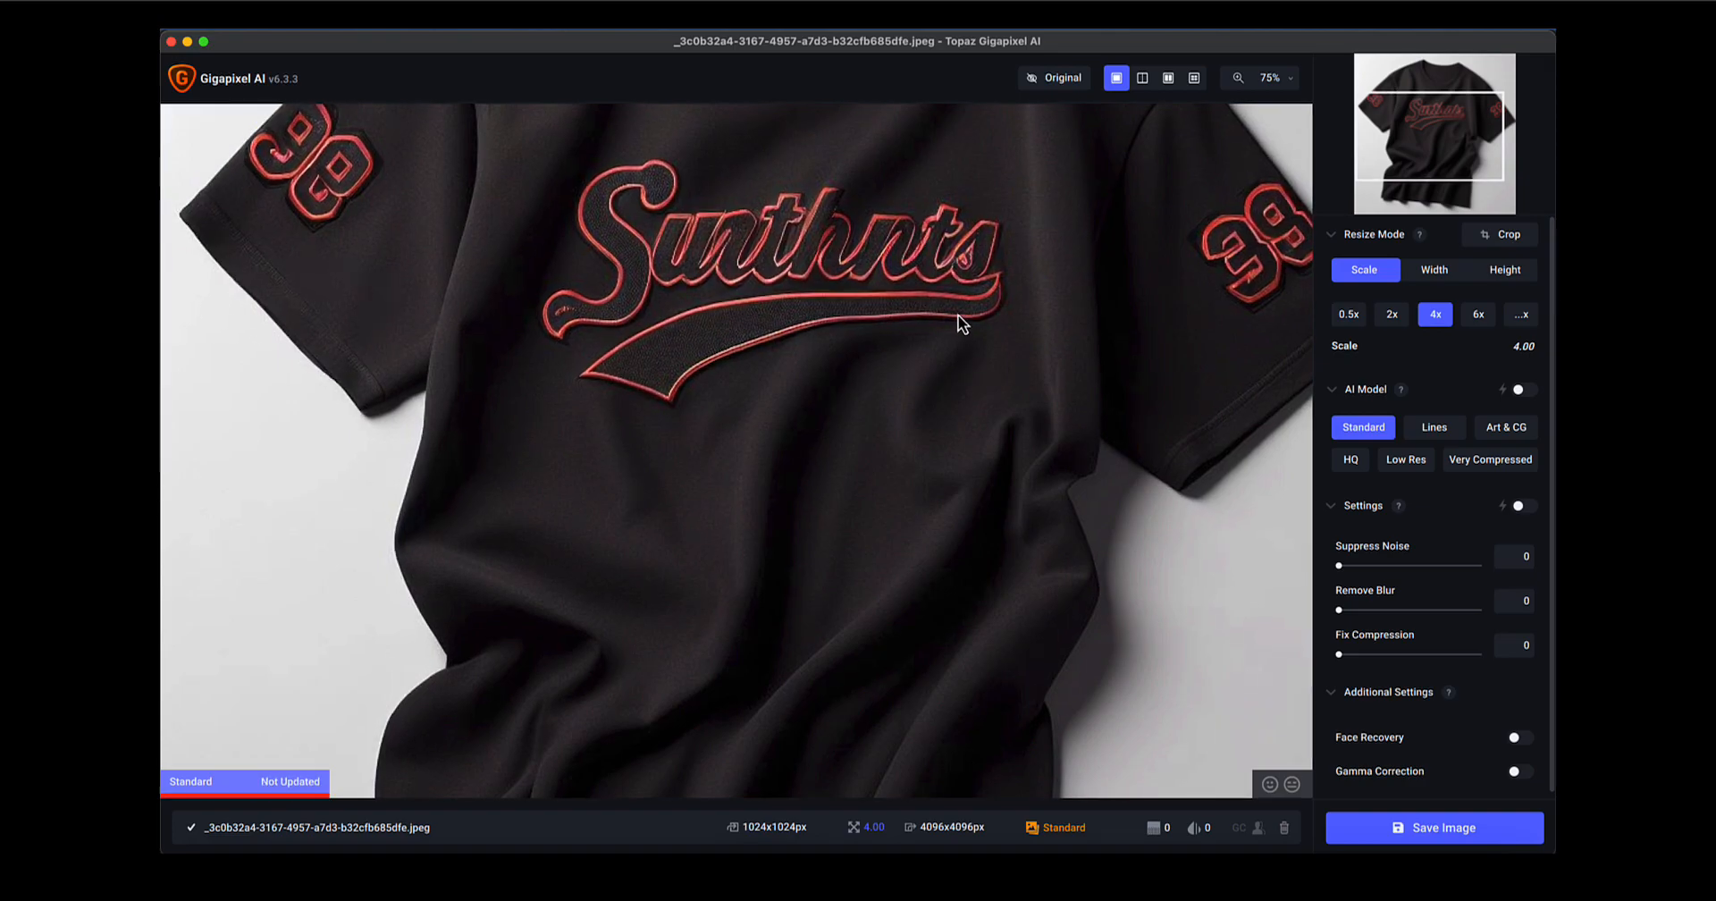
scroll(957, 325, down, 1)
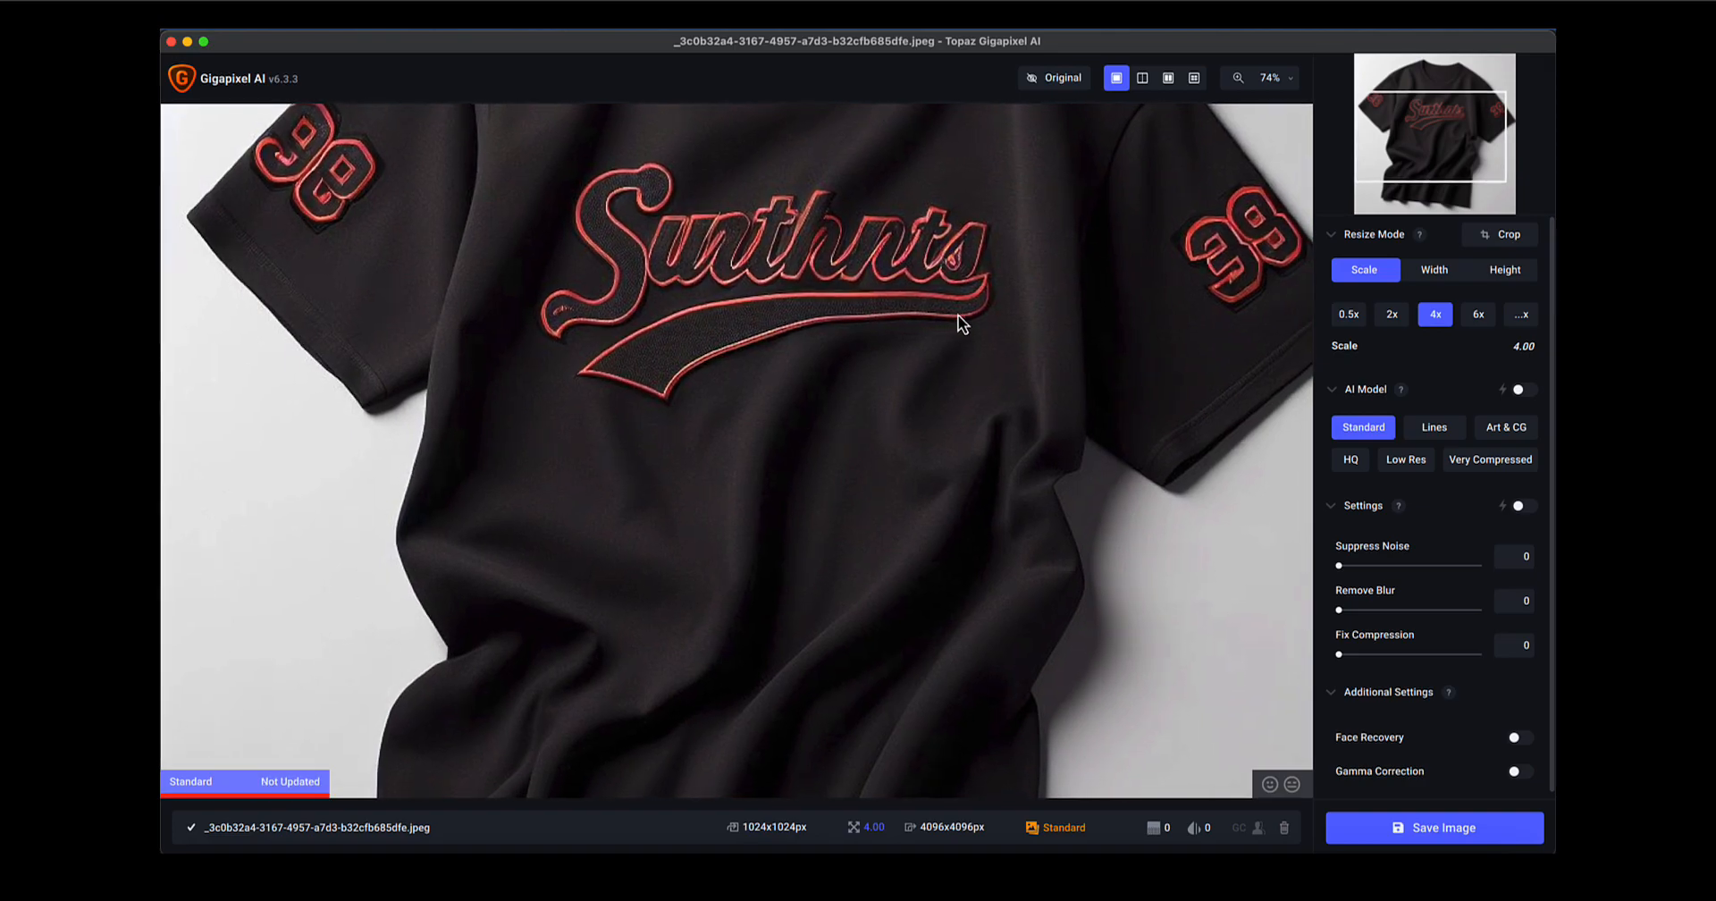
click(1401, 320)
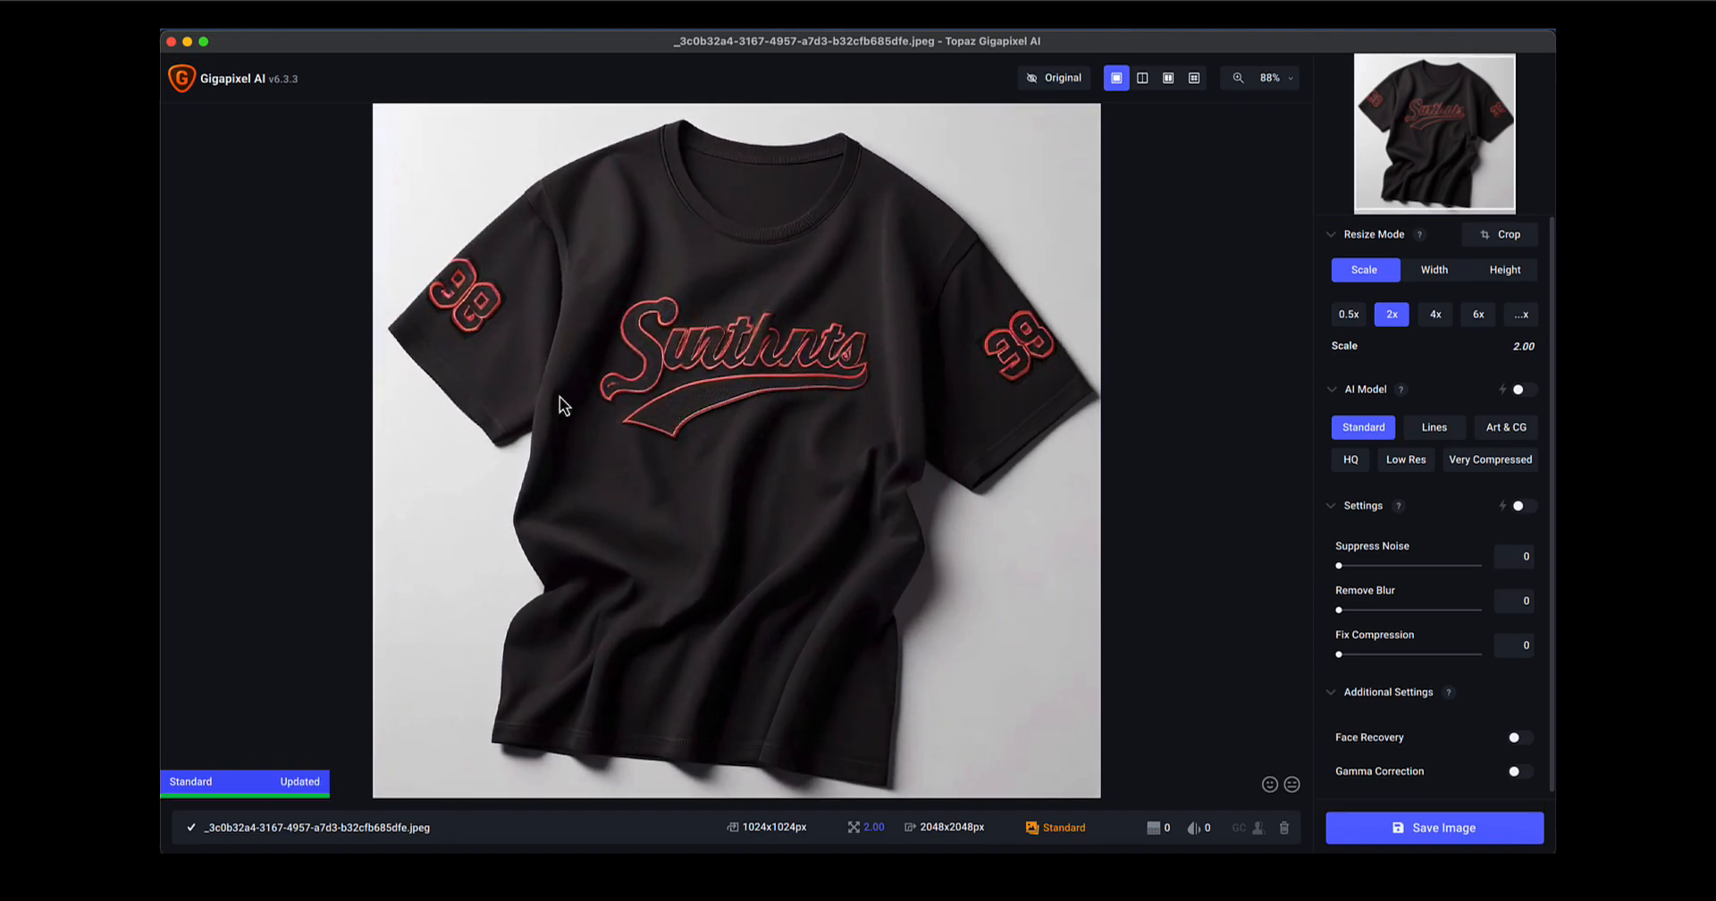
scroll(787, 338, up, 5)
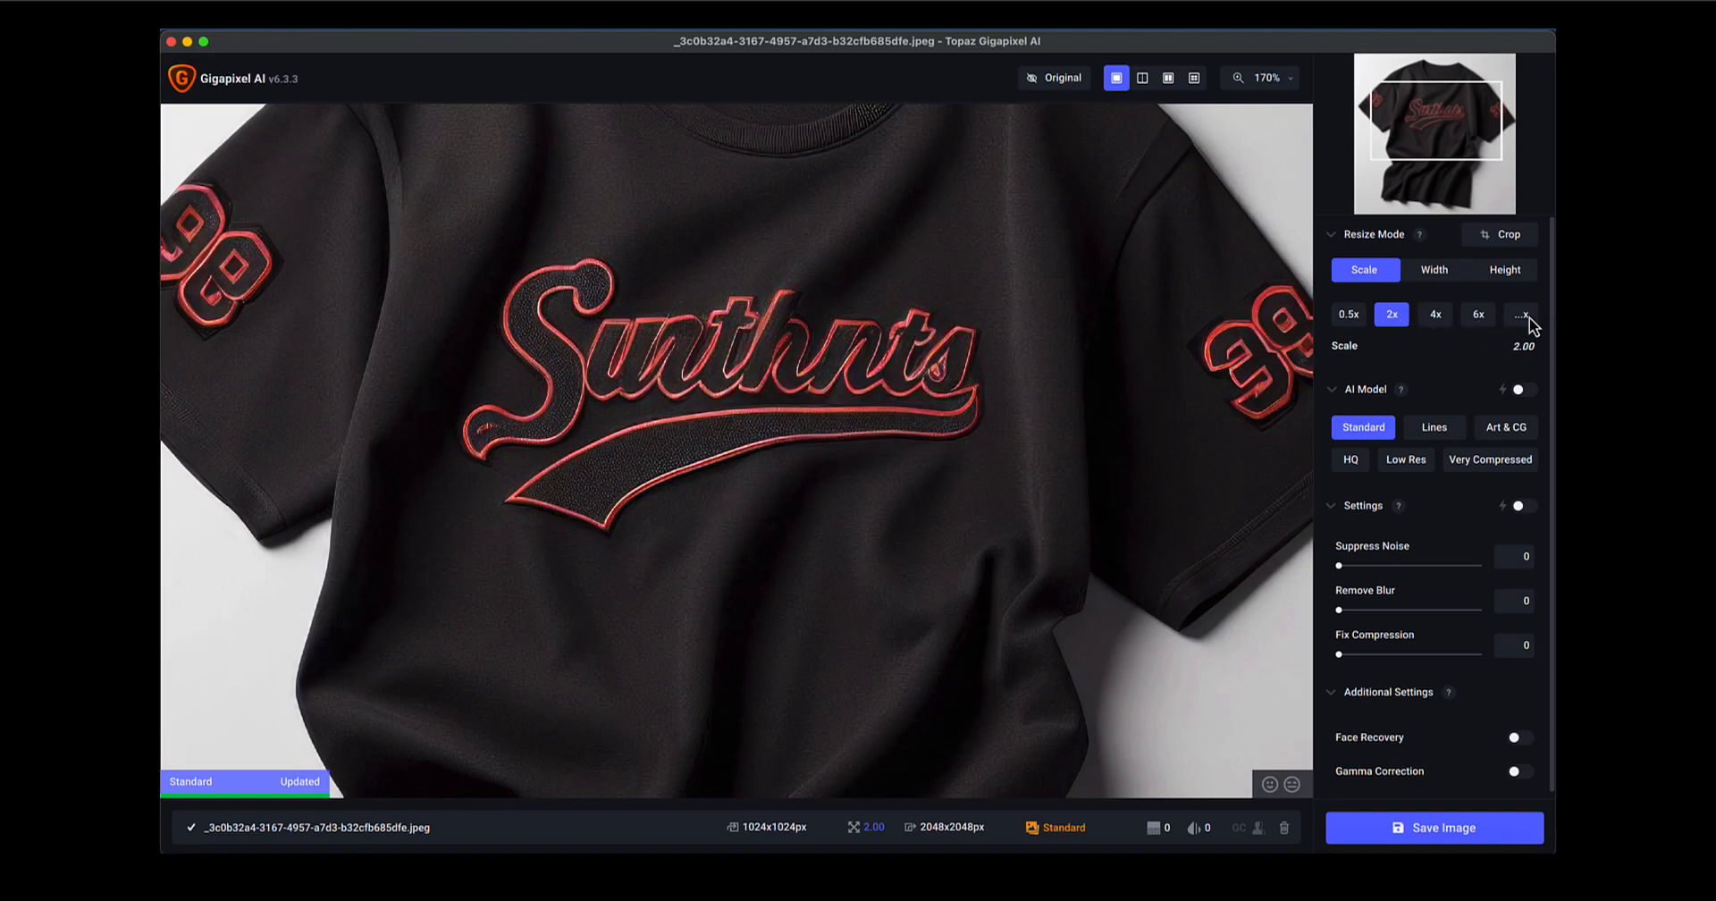
scroll(964, 357, down, 3)
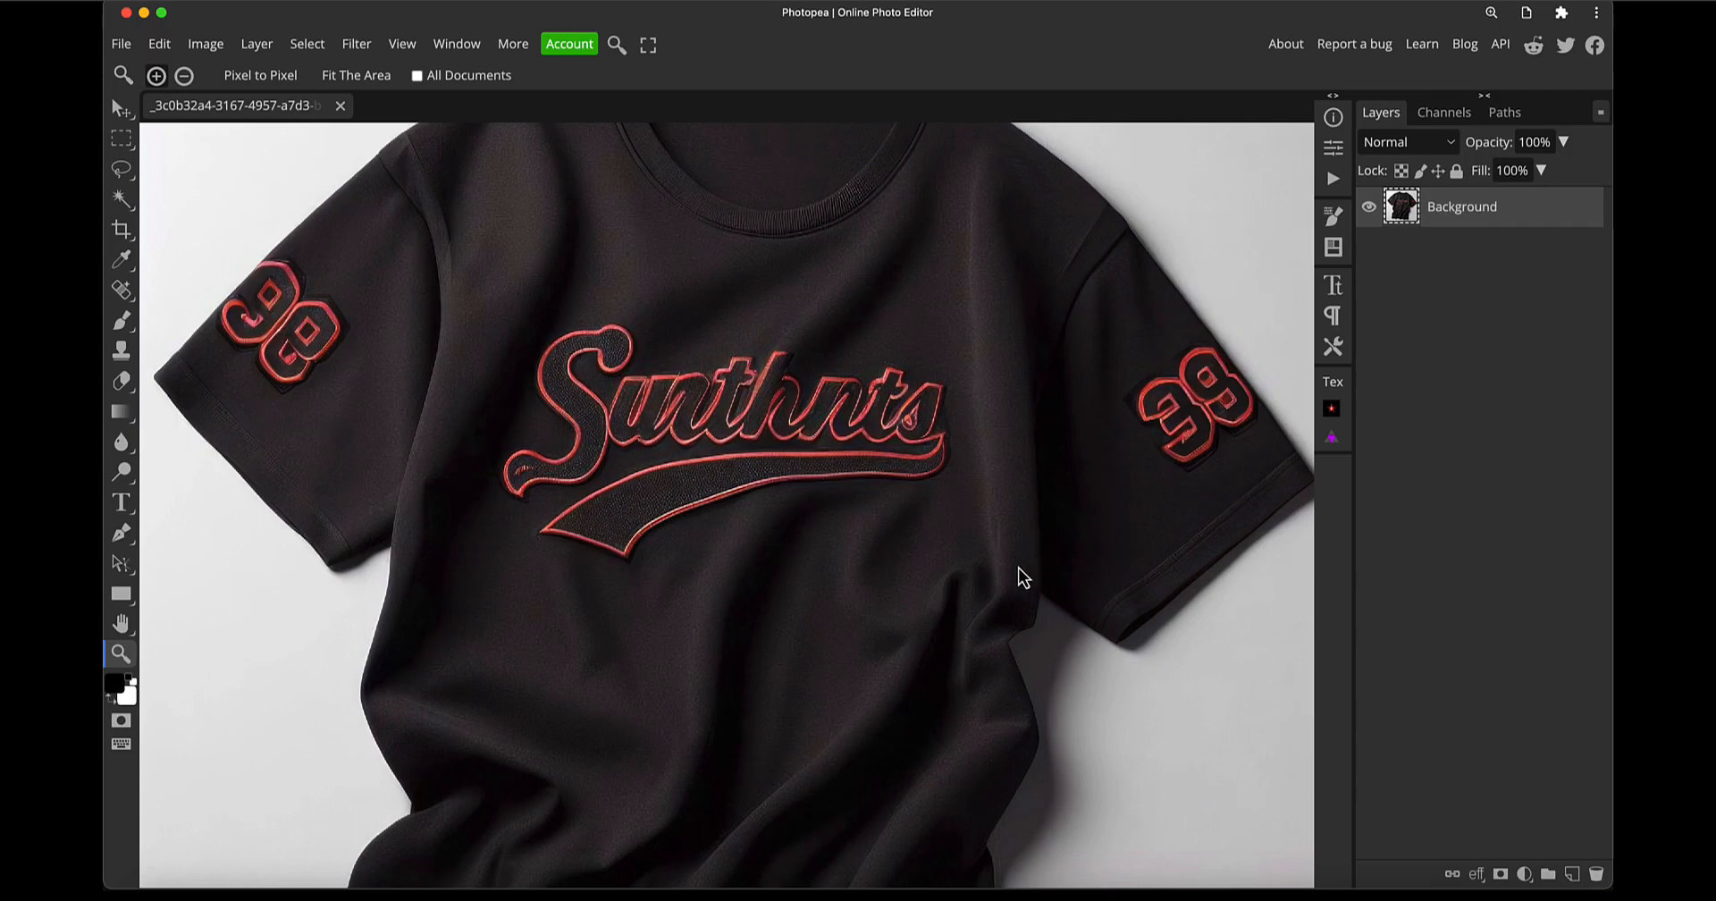
Examine the upscaled black T-shirt image, including the chest lettering, the sleeve numbers and the lower fabric folds
scroll(957, 599, down, 5)
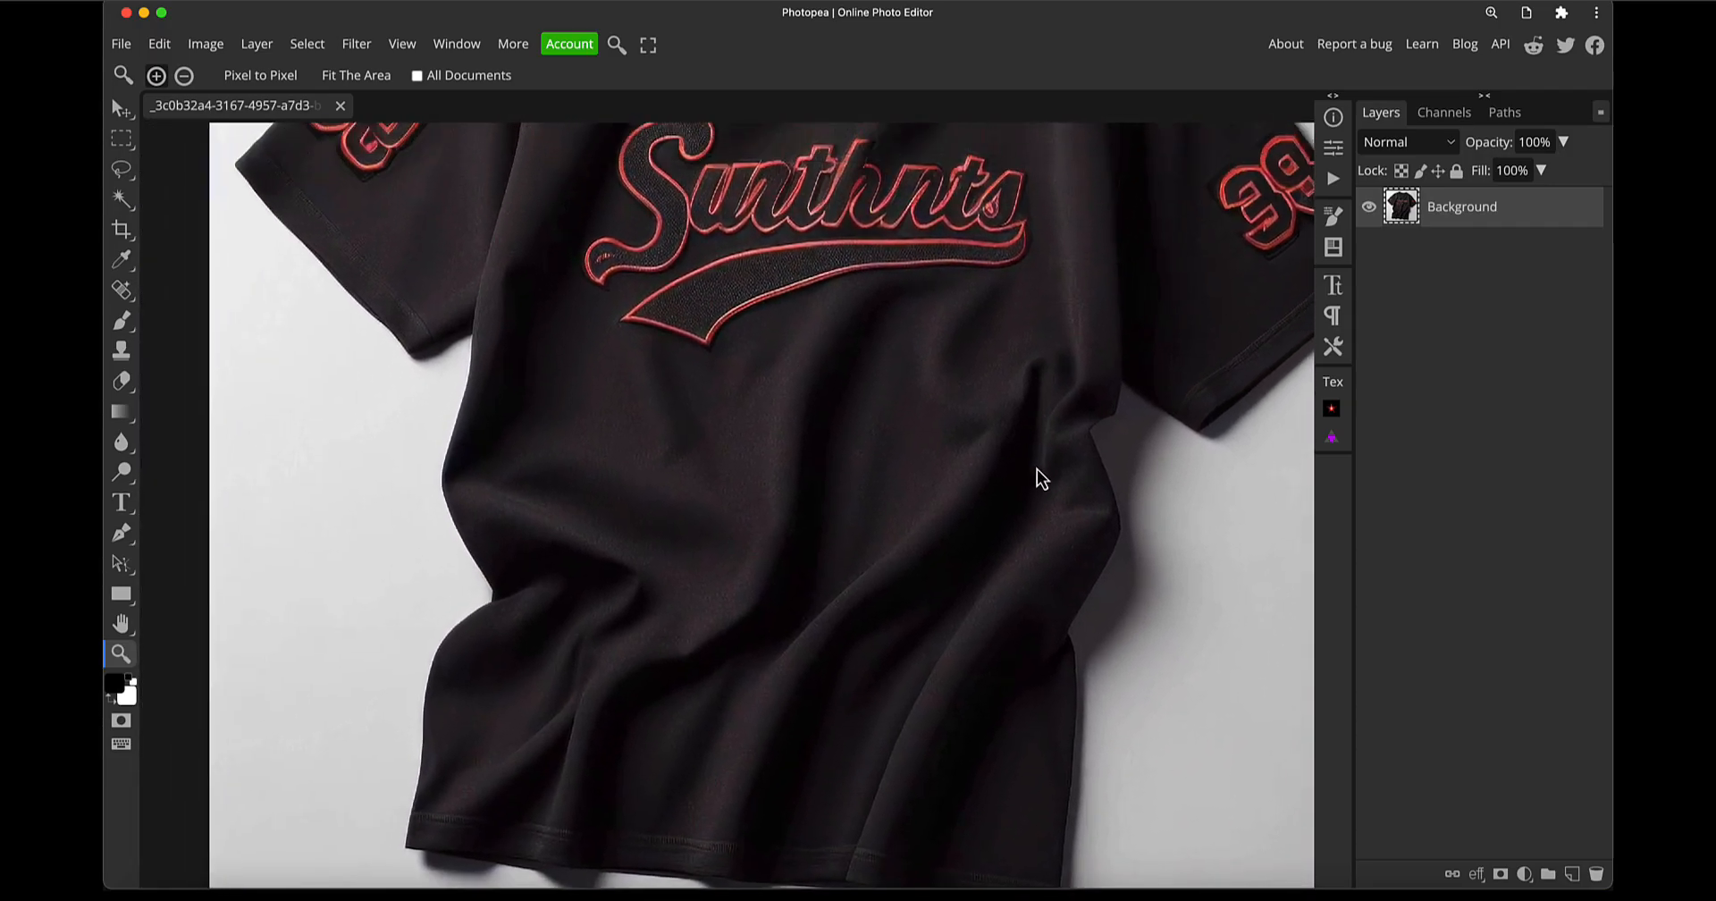
scroll(1043, 447, up, 8)
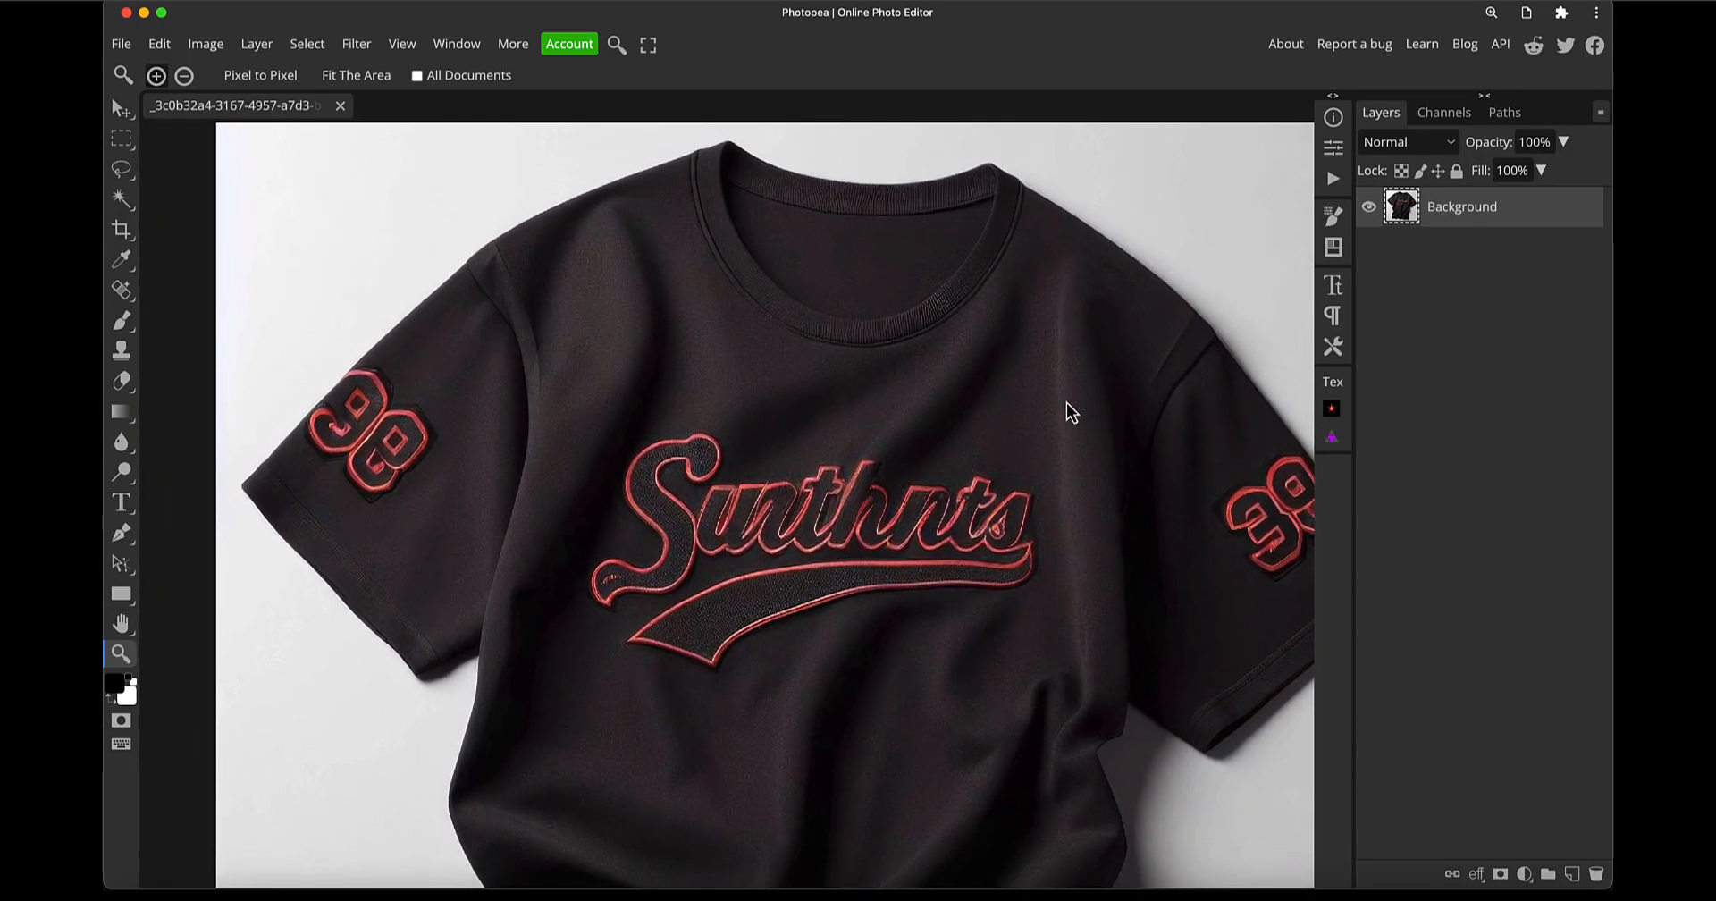
scroll(1065, 406, down, 2)
scroll(1061, 493, up, 1)
scroll(1067, 499, up, 3)
scroll(1064, 501, down, 4)
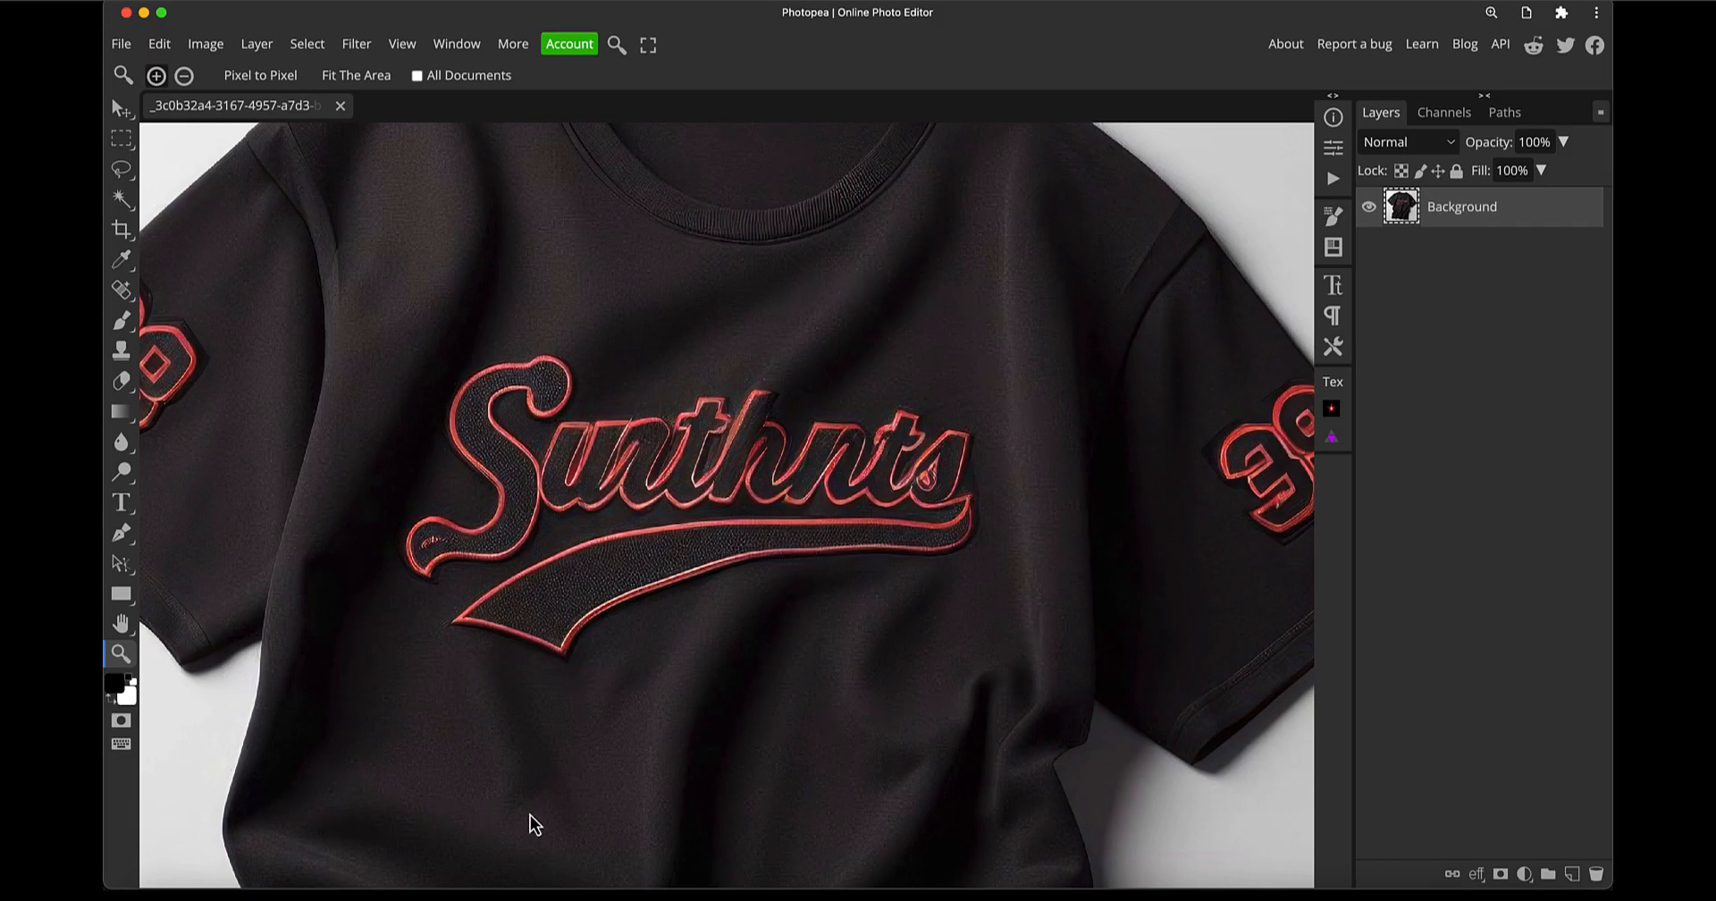
scroll(925, 697, down, 2)
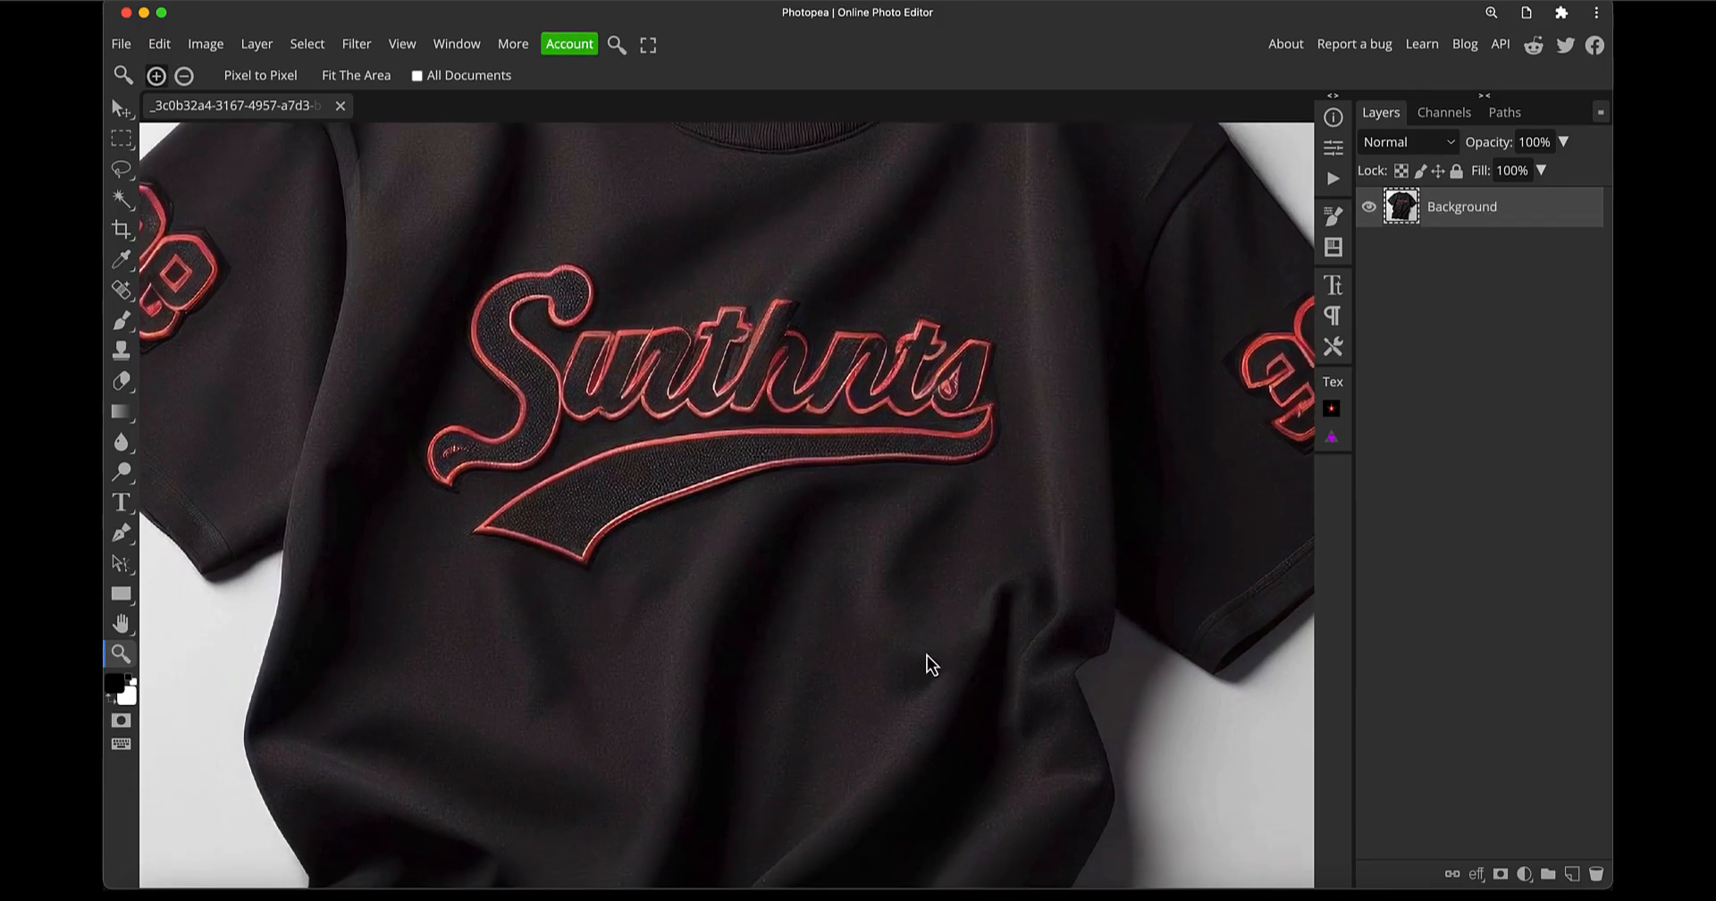
scroll(925, 670, down, 4)
scroll(1069, 445, up, 6)
scroll(1078, 656, left, 2)
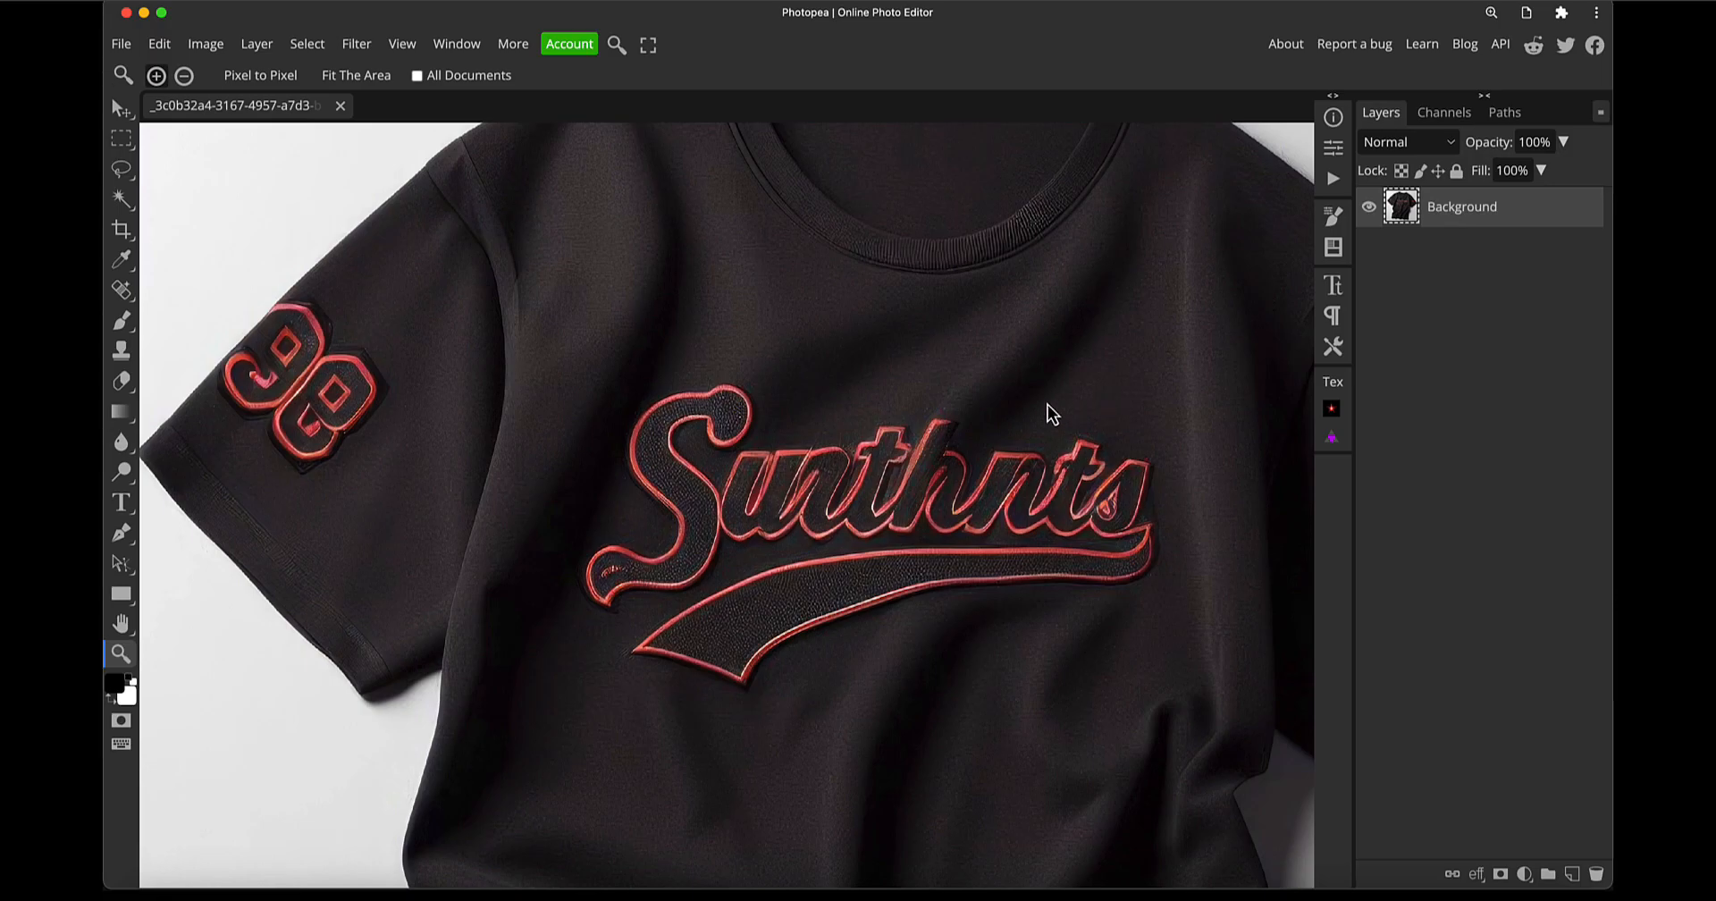
scroll(1055, 393, down, 5)
scroll(1044, 400, up, 1)
Duplicate the Background layer of the T-shirt image
drag(1145, 483, 974, 380)
key(ctrl+j)
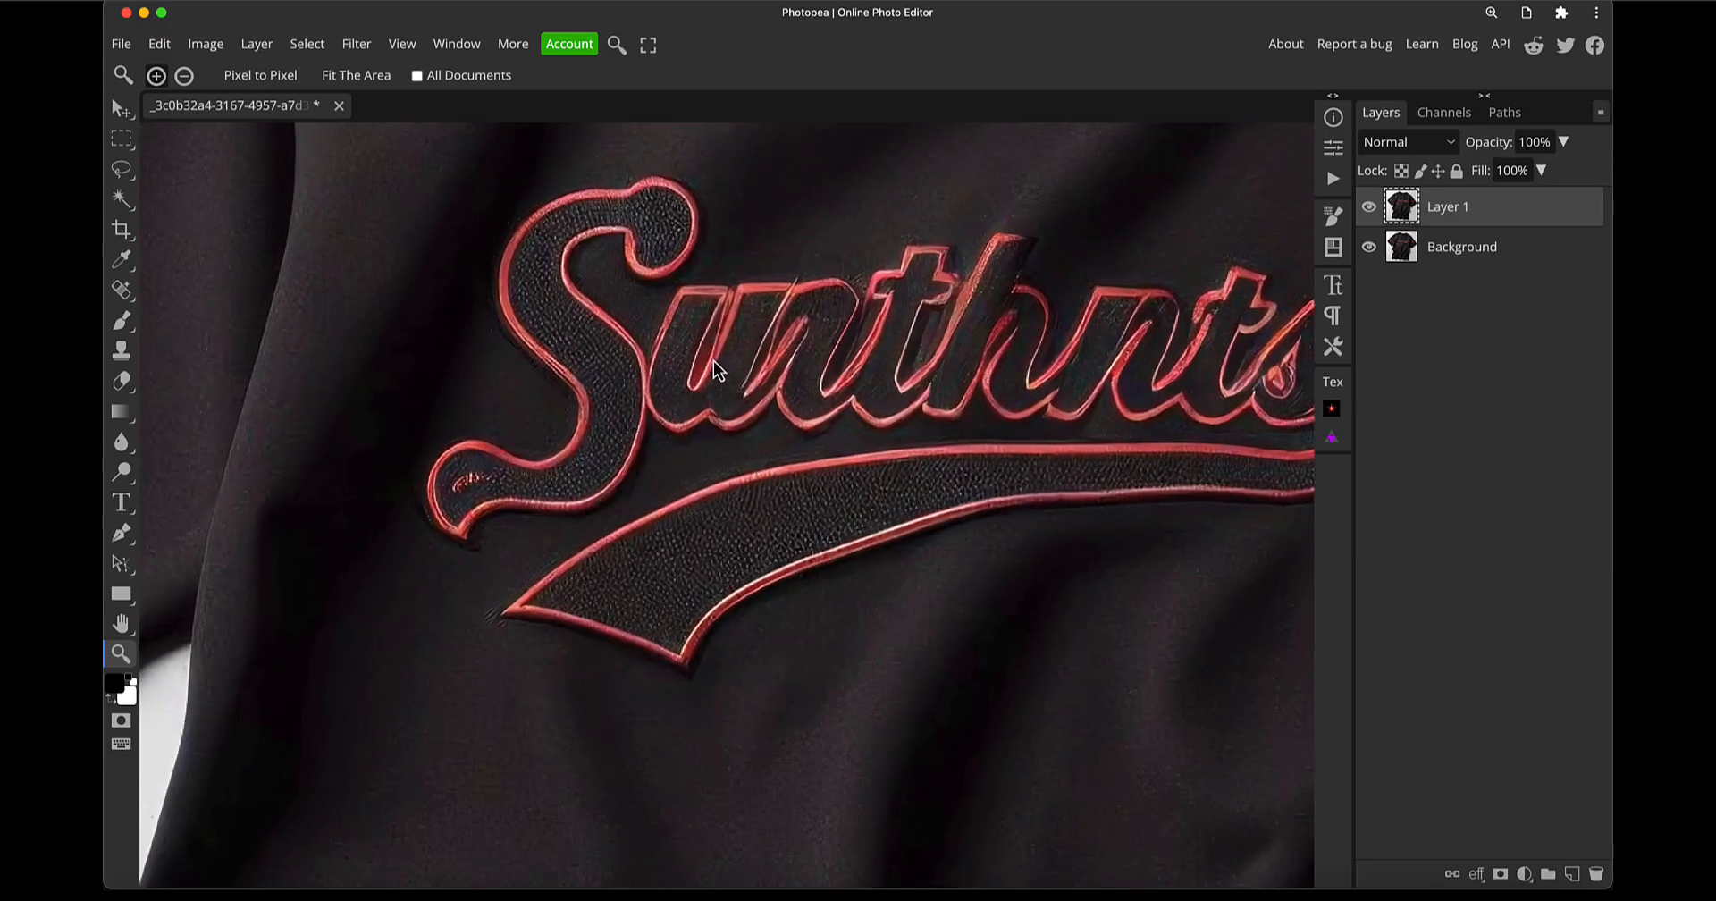
click(694, 366)
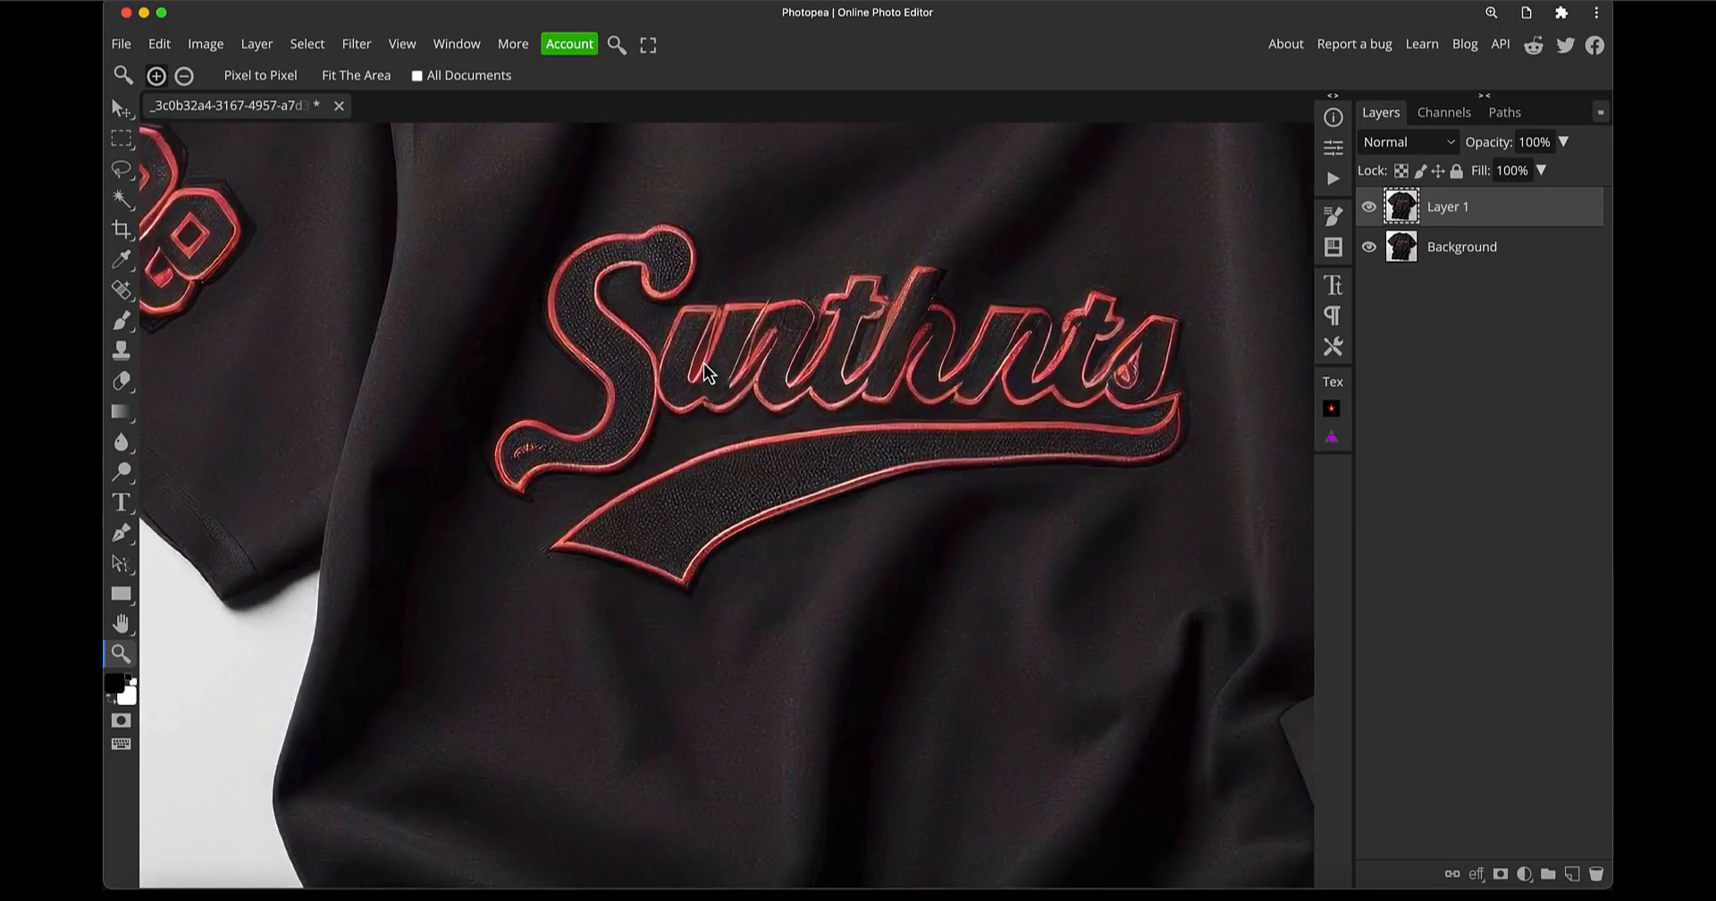
scroll(705, 365, down, 1)
Draw a freehand lasso selection closely around the red-outlined chest lettering and its swoosh
drag(1037, 337, 988, 375)
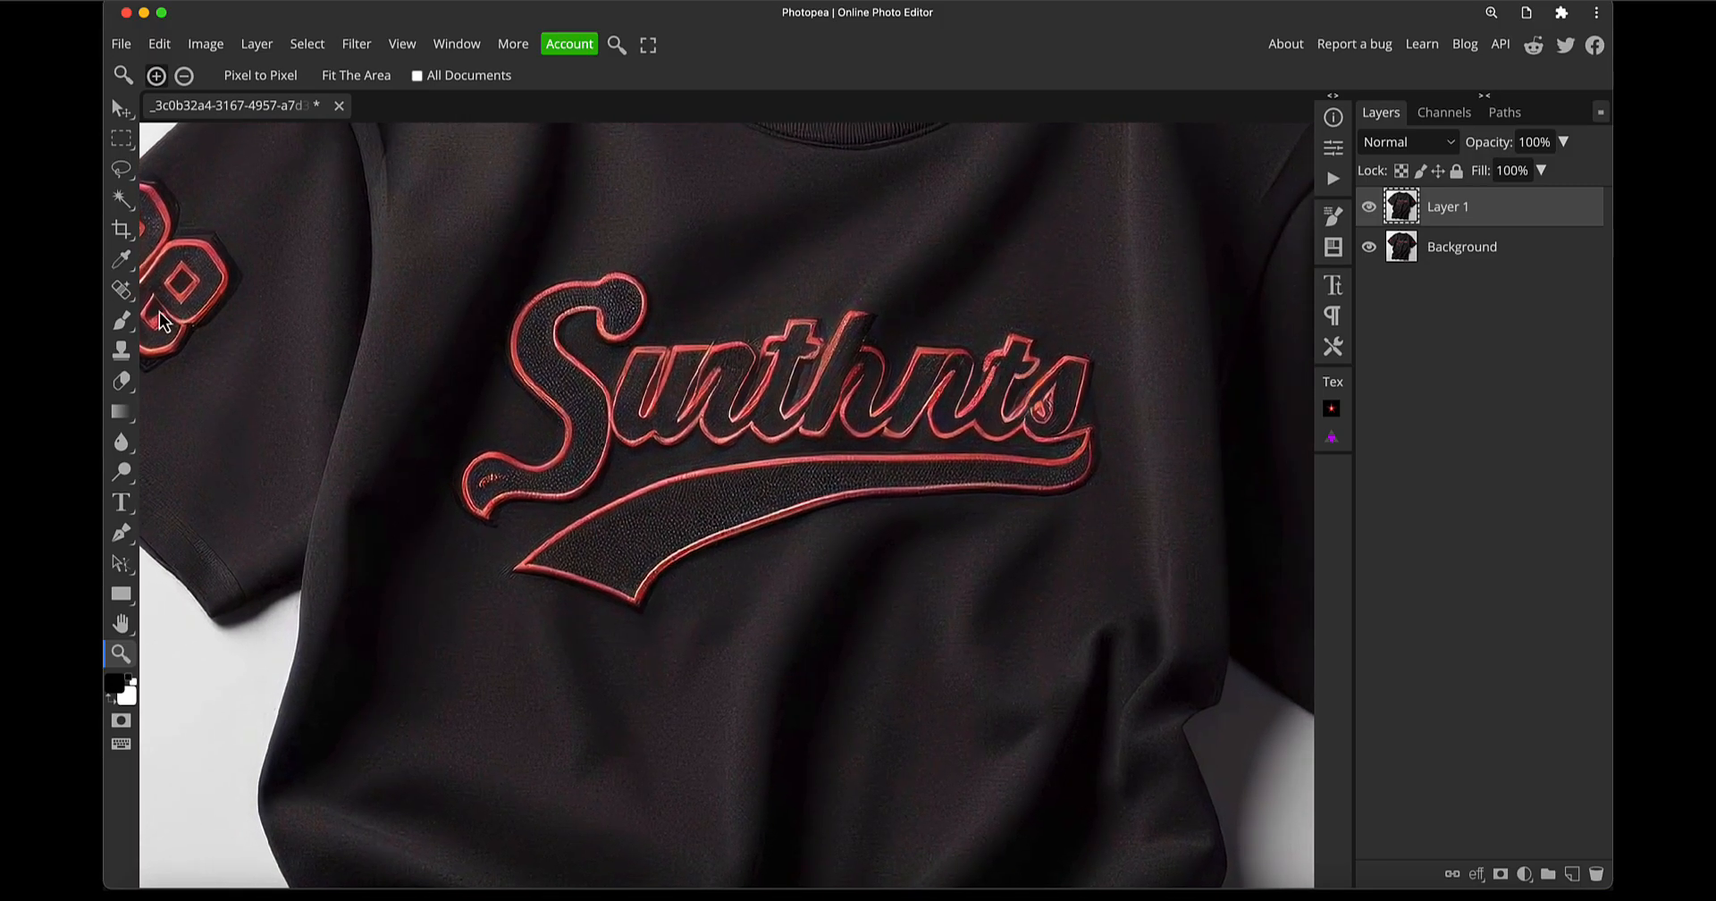
right_click(125, 176)
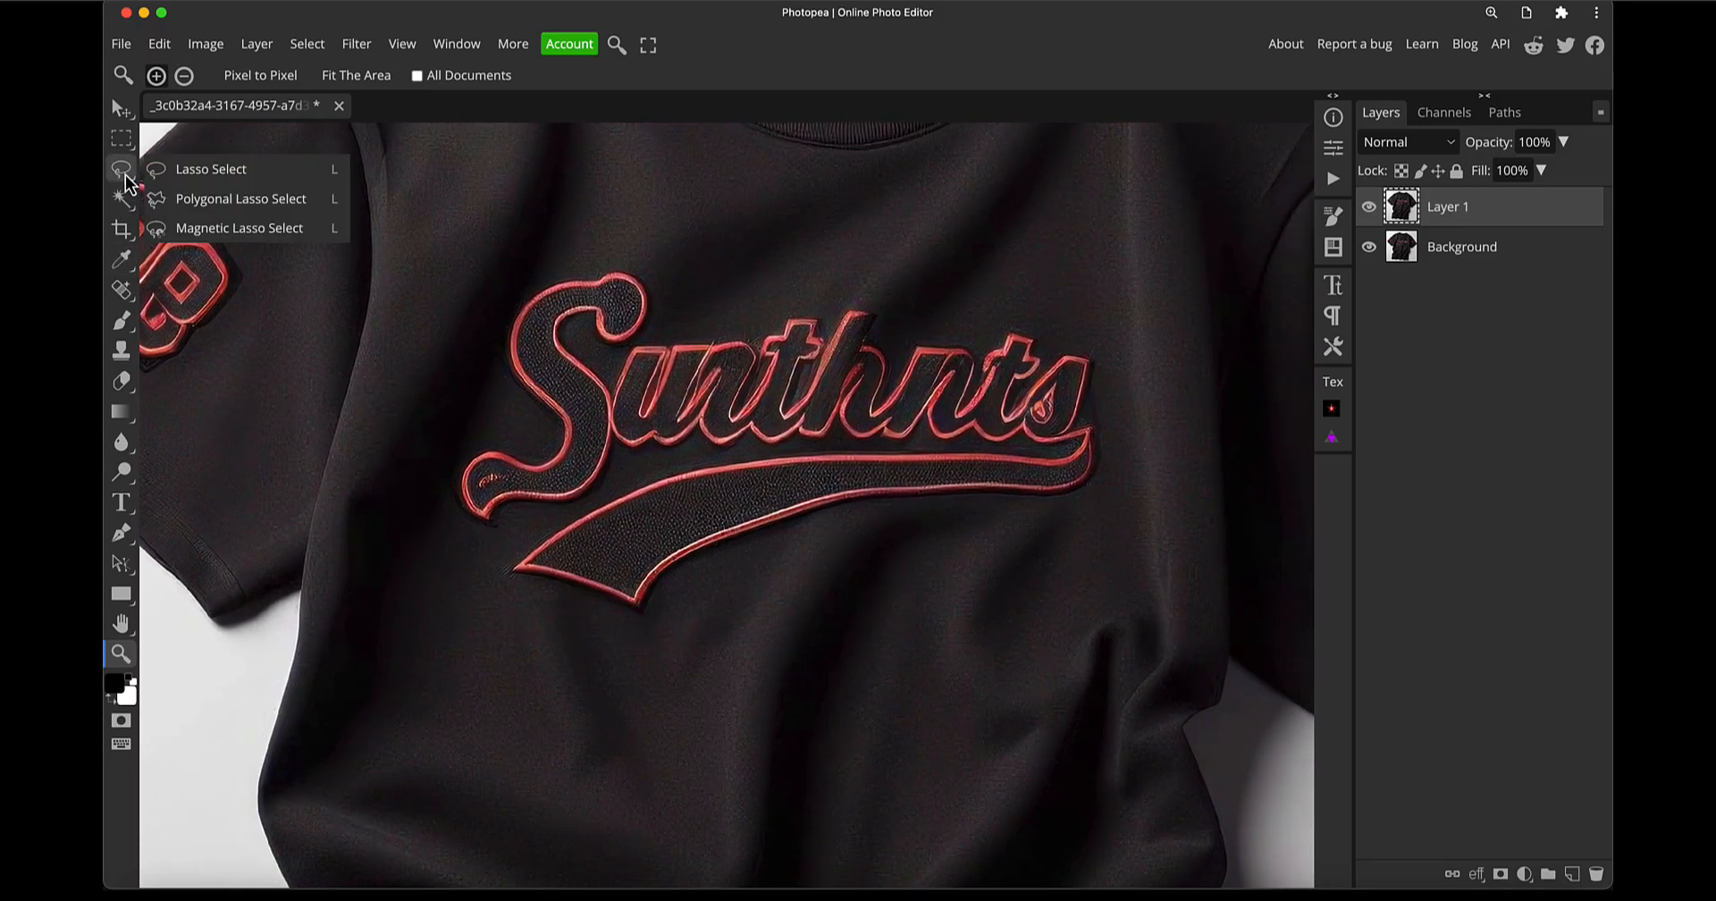
click(195, 169)
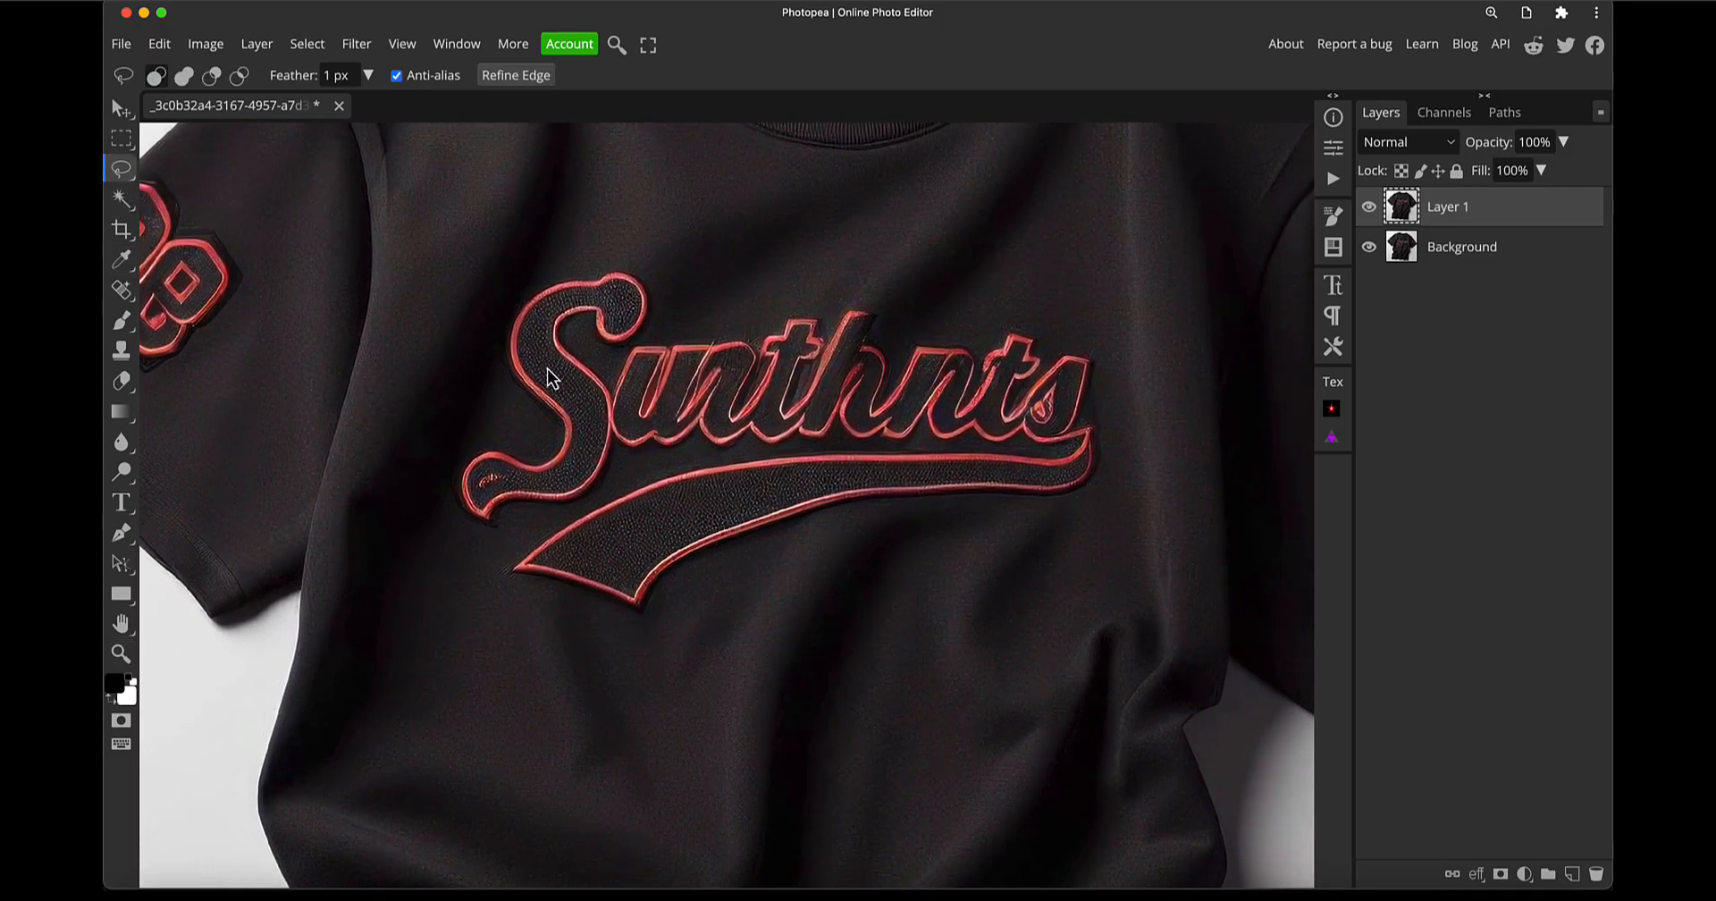
mouse_move(492, 350)
mouse_down()
mouse_move(534, 285)
mouse_move(605, 261)
mouse_move(656, 278)
mouse_move(698, 327)
mouse_move(875, 303)
mouse_move(922, 336)
mouse_move(1064, 332)
mouse_move(1107, 368)
mouse_move(1112, 455)
mouse_move(1075, 509)
mouse_move(905, 513)
mouse_move(760, 551)
mouse_move(619, 621)
mouse_move(523, 594)
mouse_move(497, 575)
mouse_move(503, 536)
mouse_move(443, 499)
mouse_move(460, 451)
mouse_move(536, 424)
mouse_move(494, 349)
mouse_up()
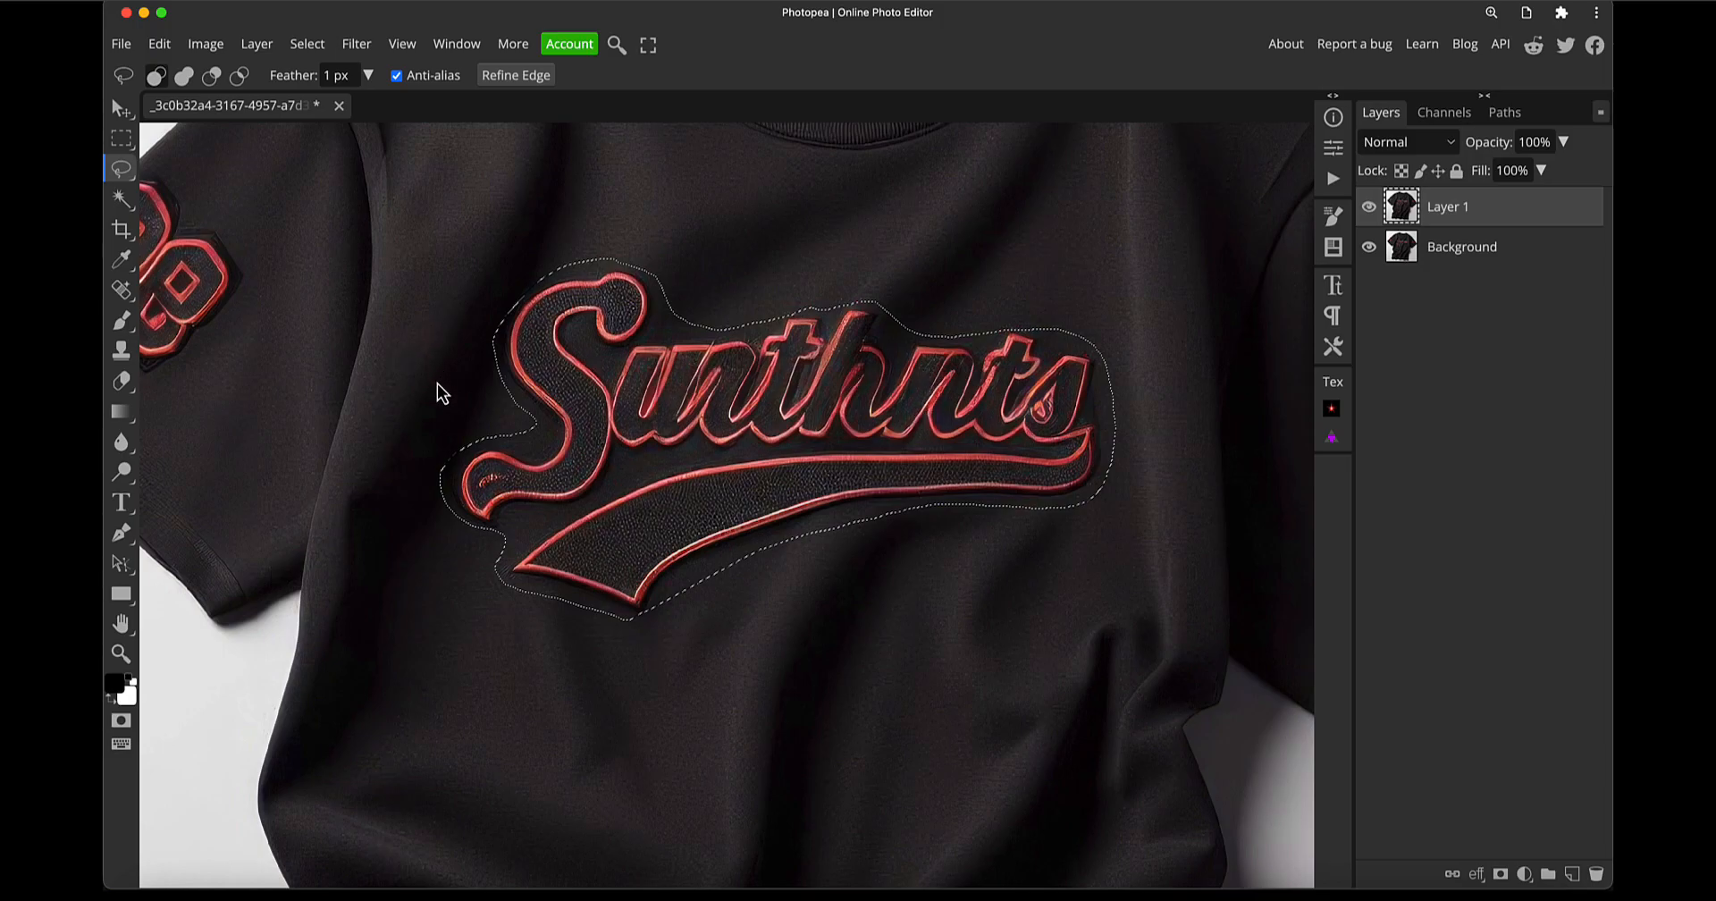
Replace the selected chest lettering using Magic Replace with the new content left empty
right_click(122, 293)
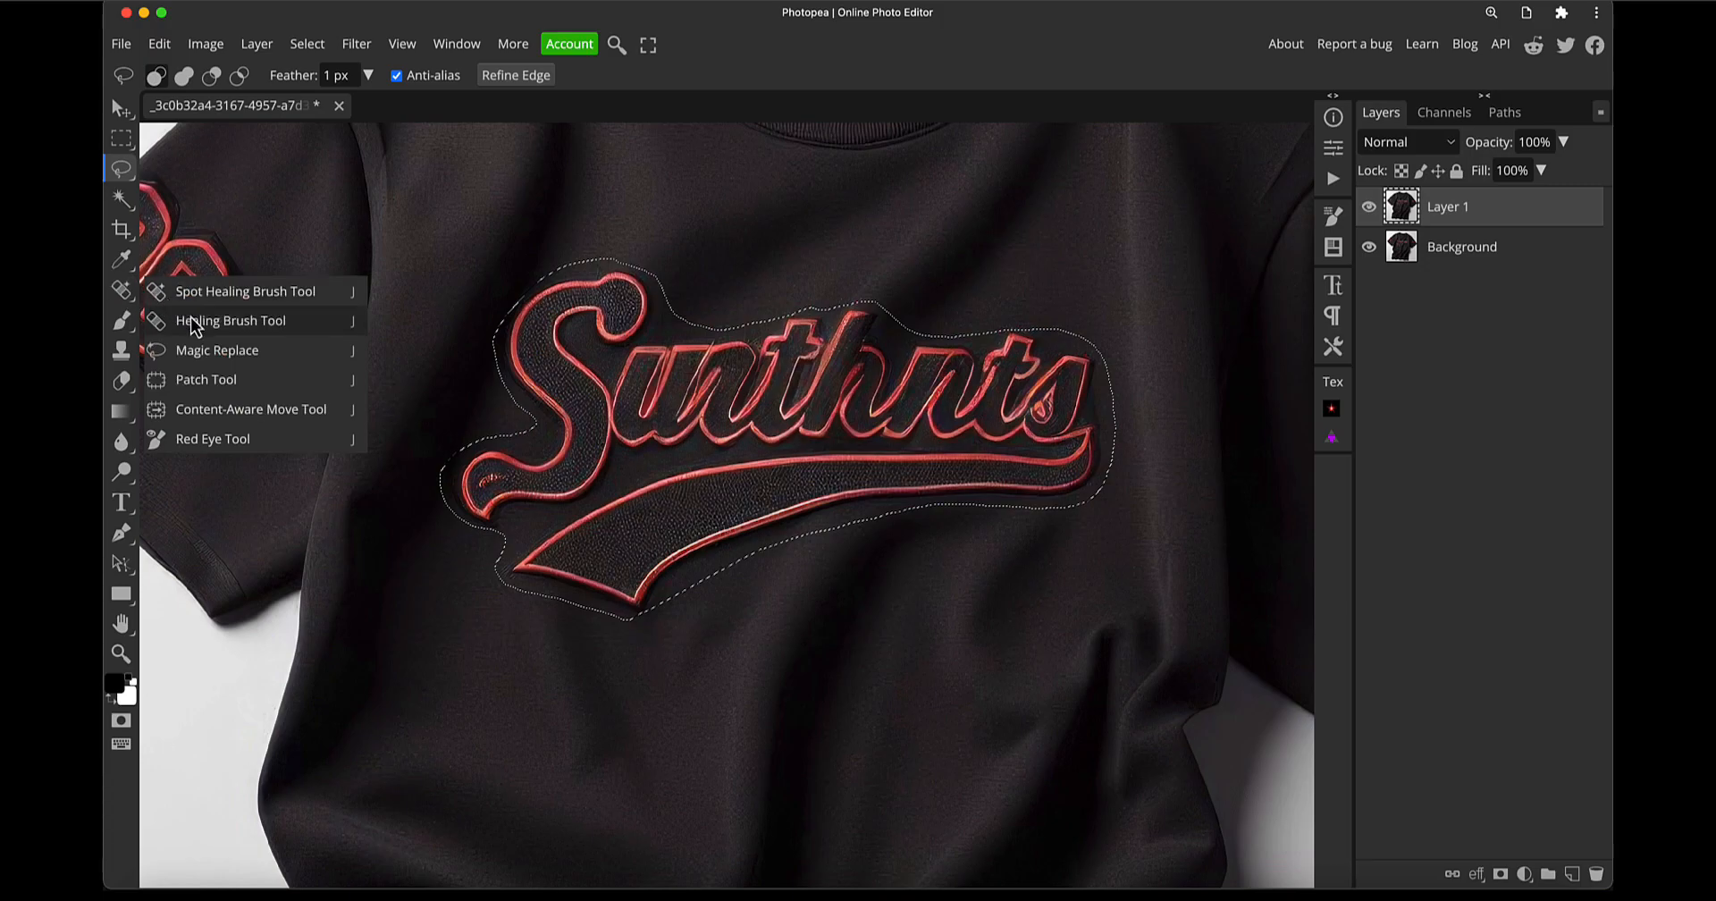
click(204, 352)
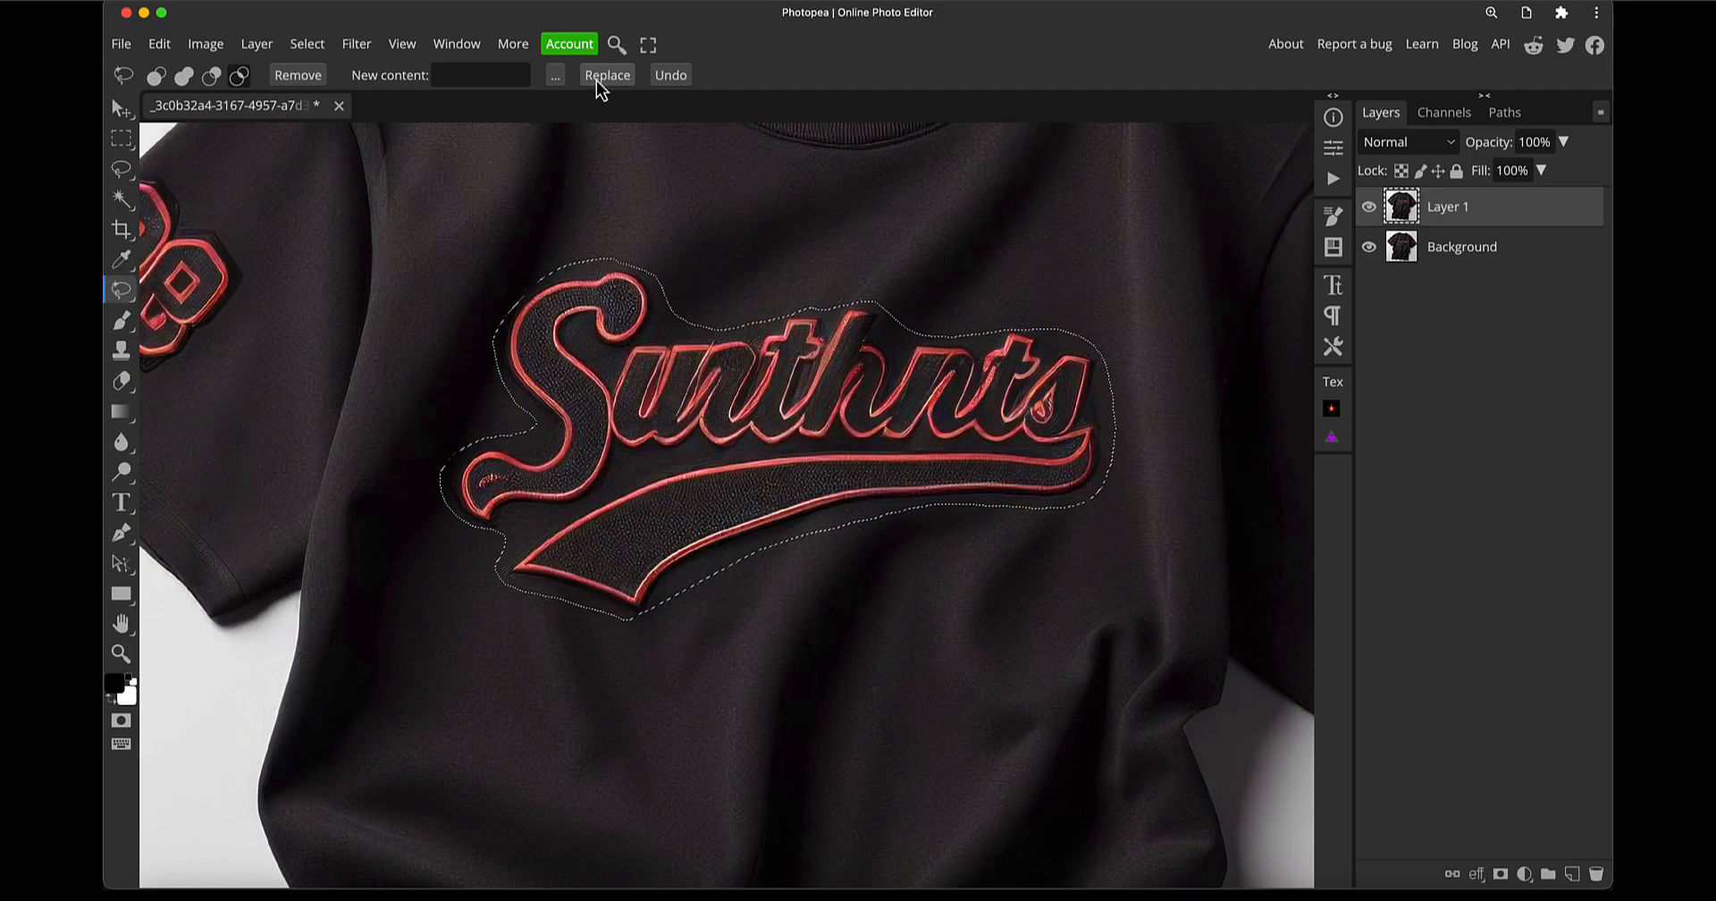
click(451, 79)
click(625, 79)
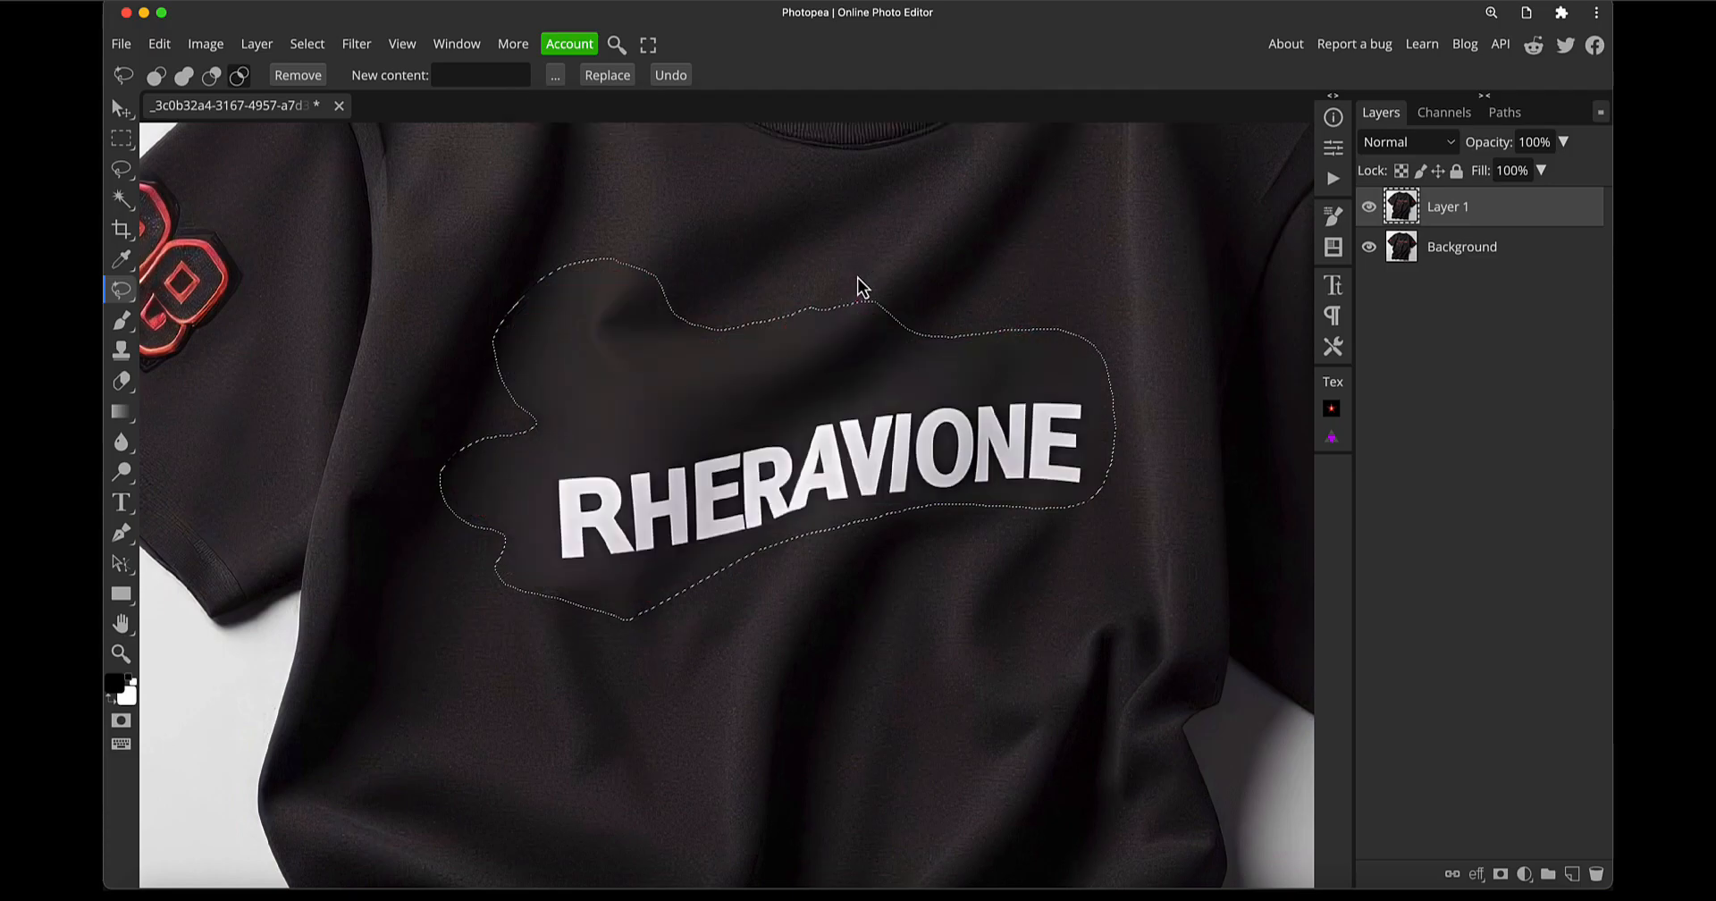
Run Magic Replace again on the selected chest area with empty new content, deselect it and inspect the fabric
click(615, 78)
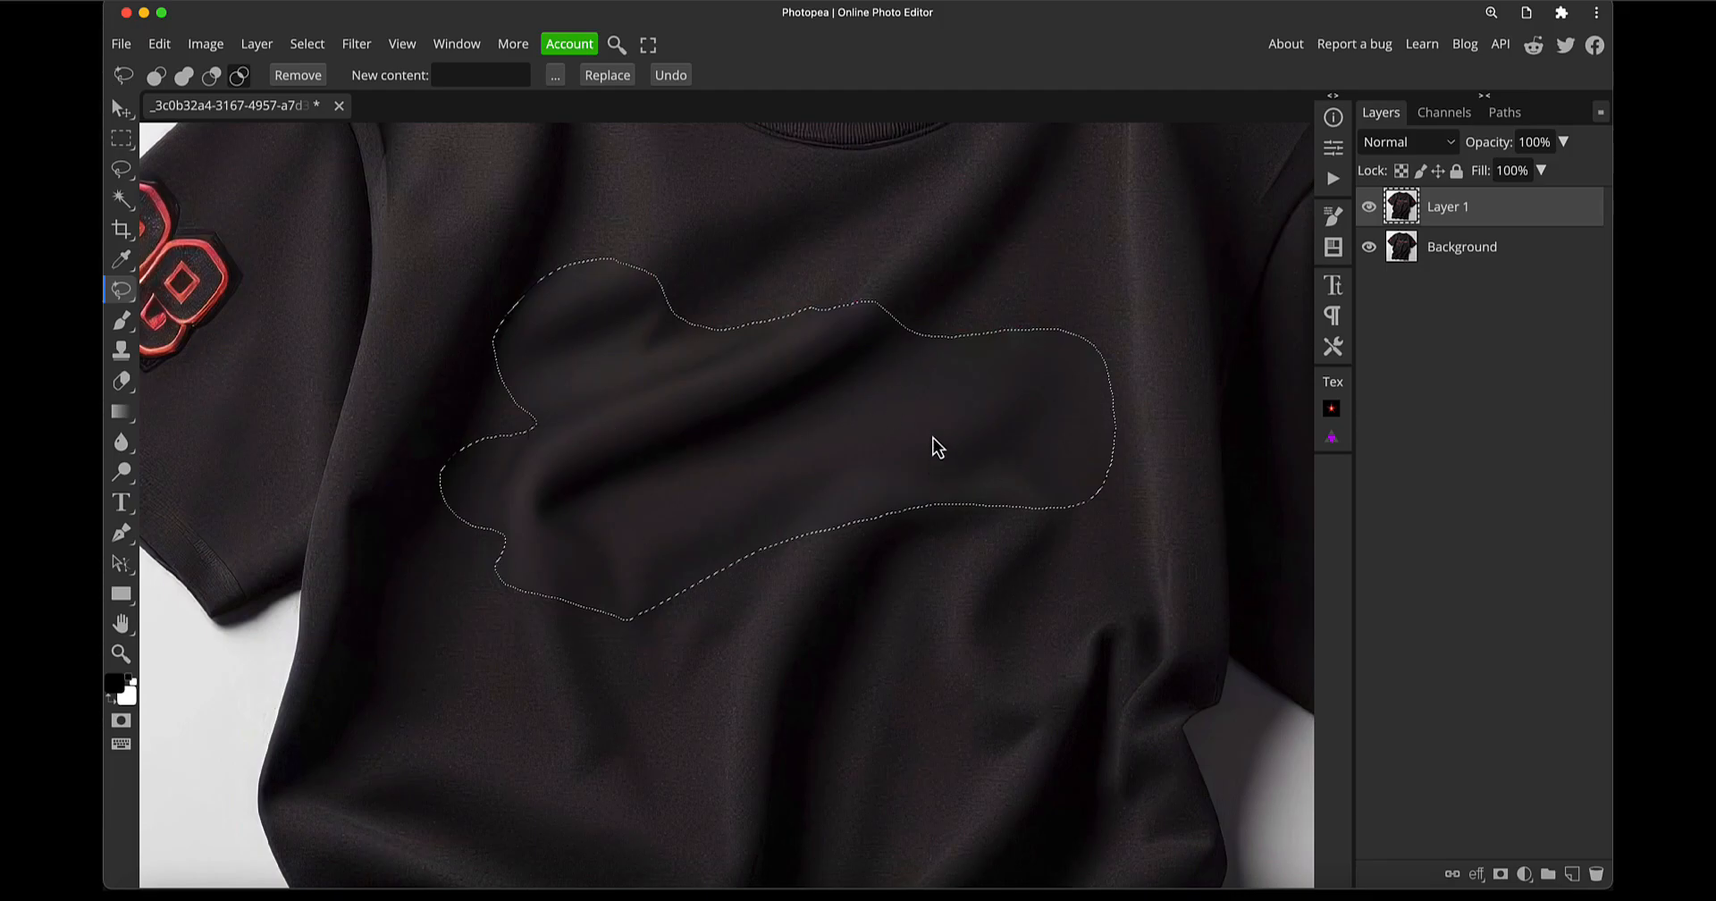
click(574, 556)
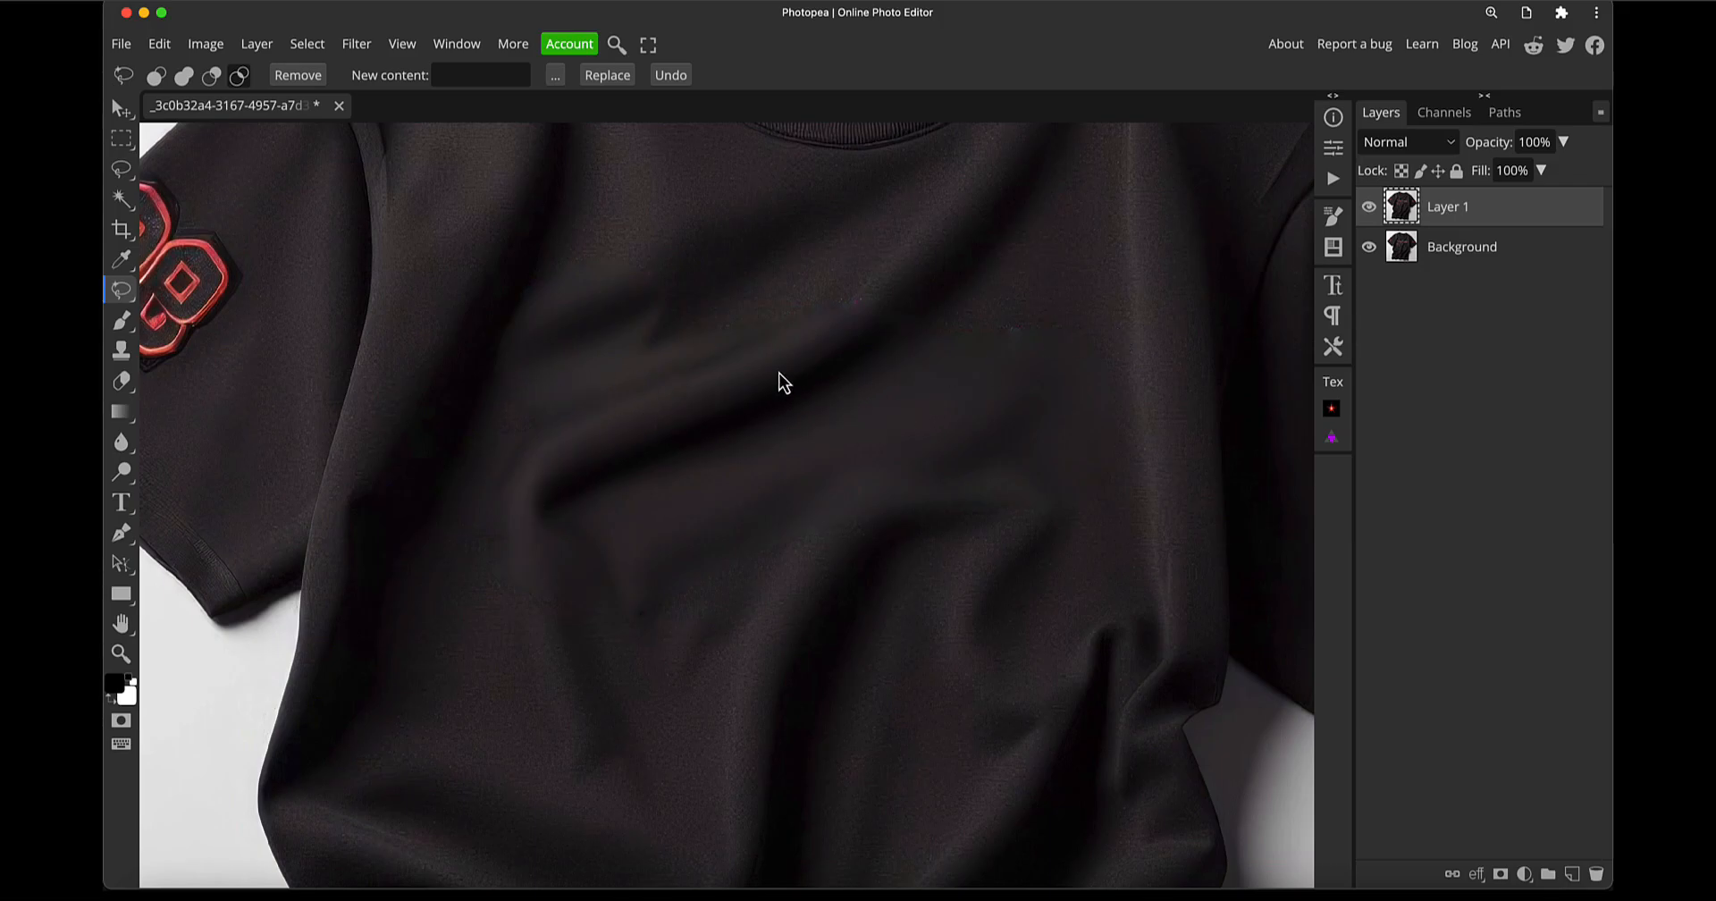
key(z)
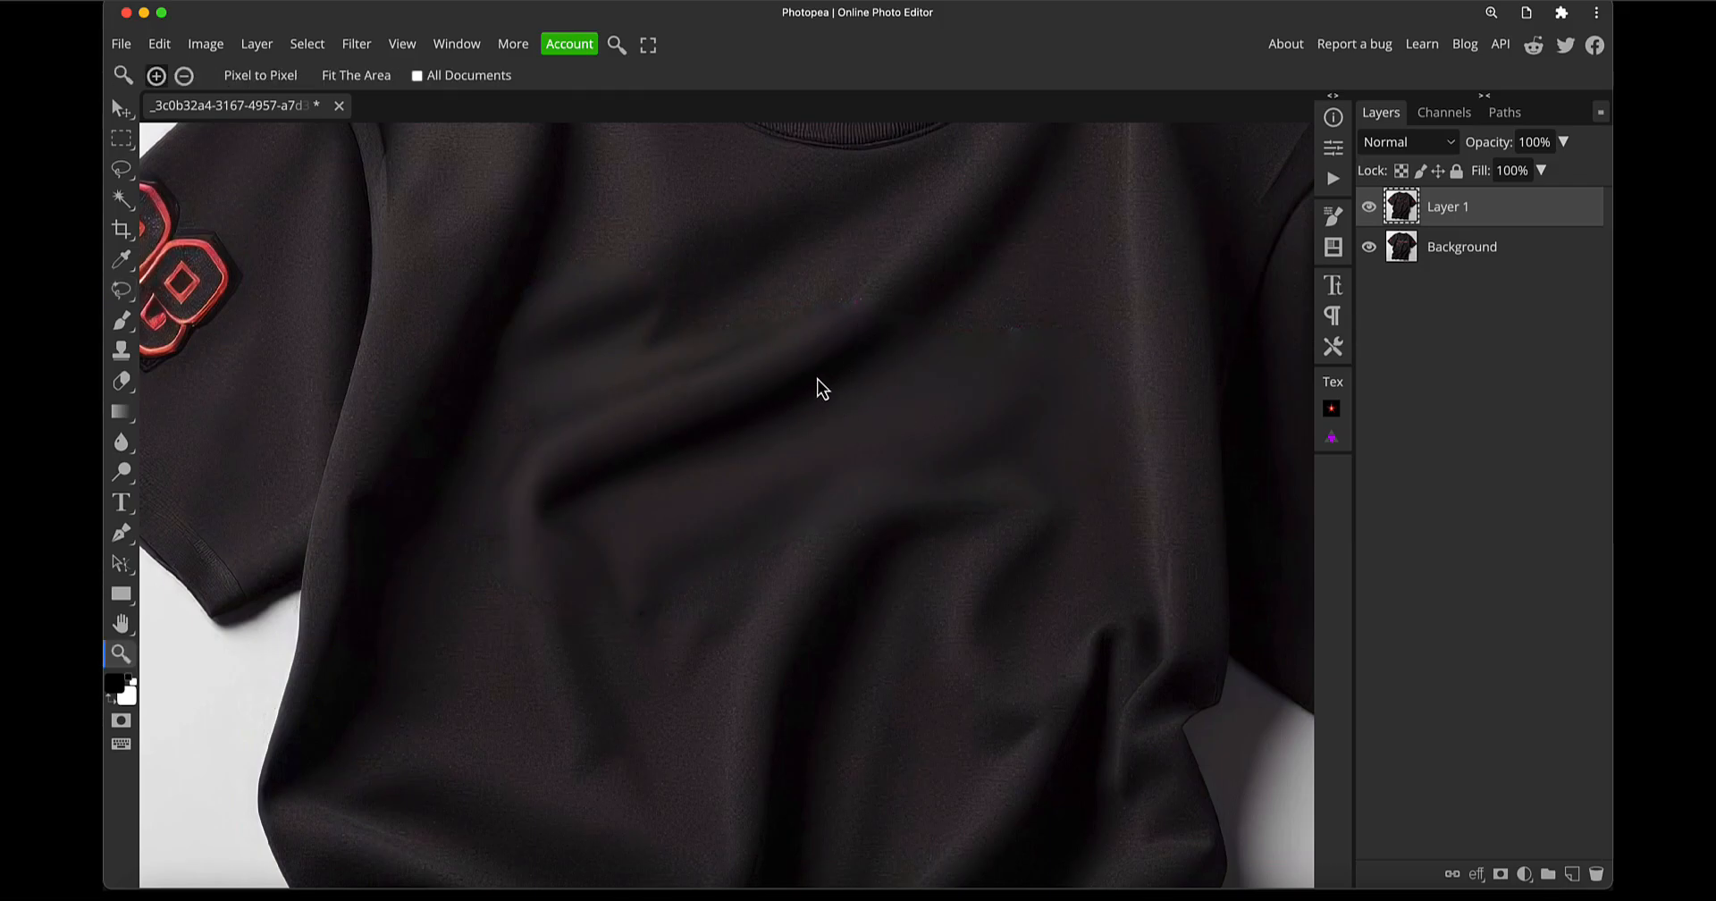
click(770, 400)
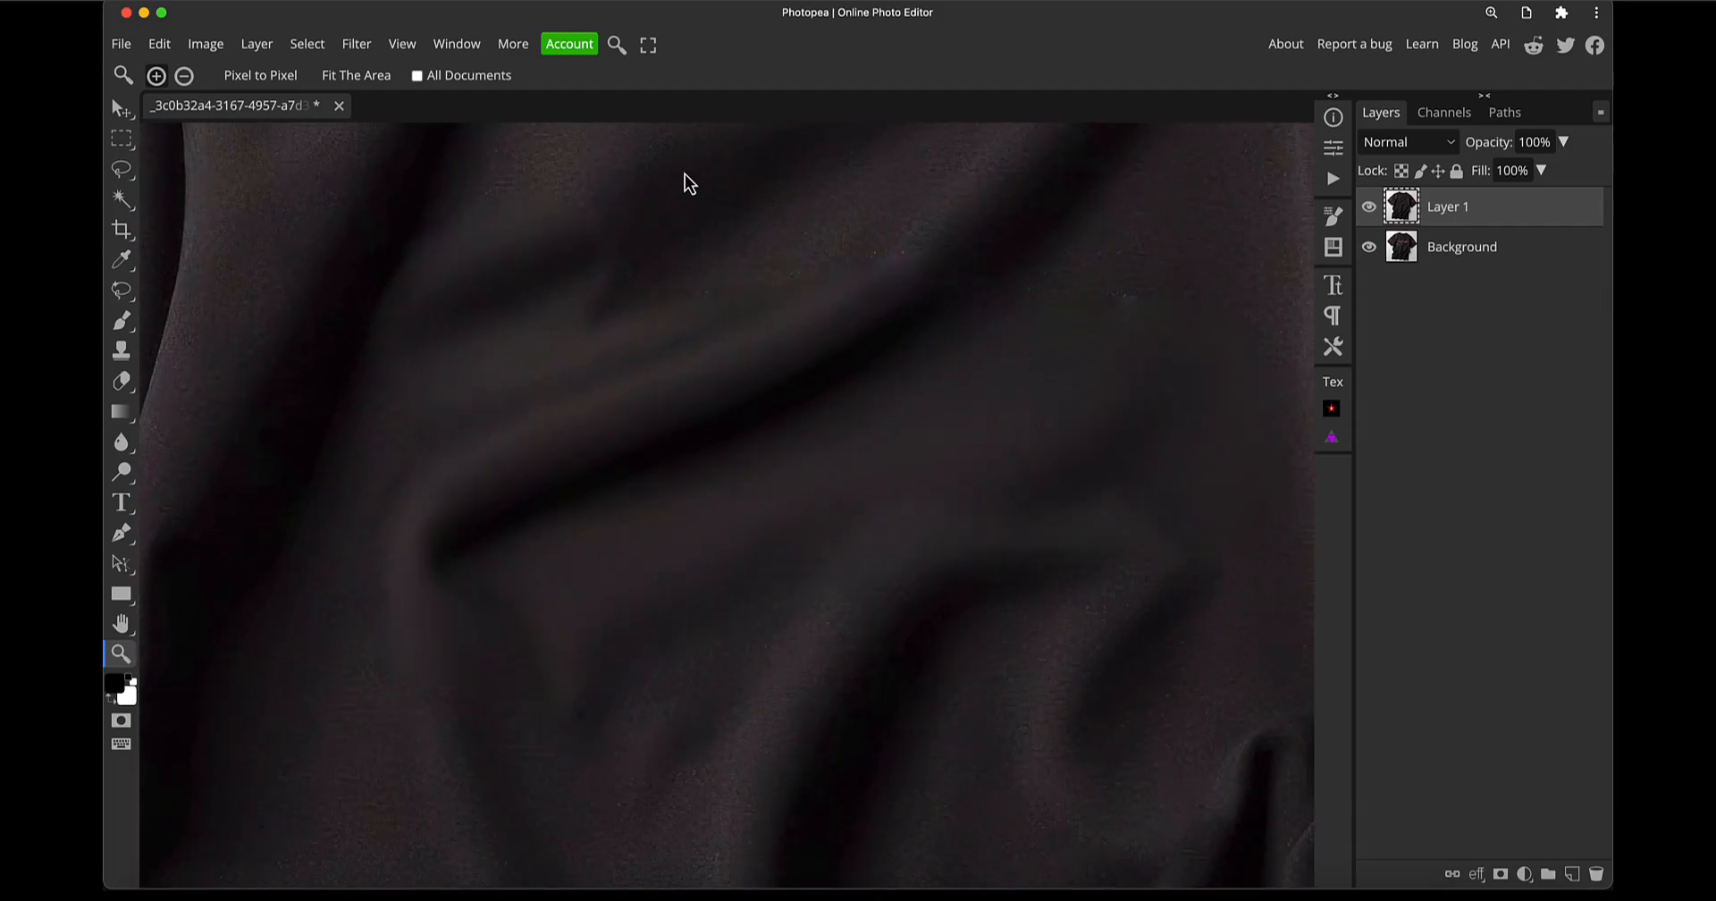
alt+click(797, 465)
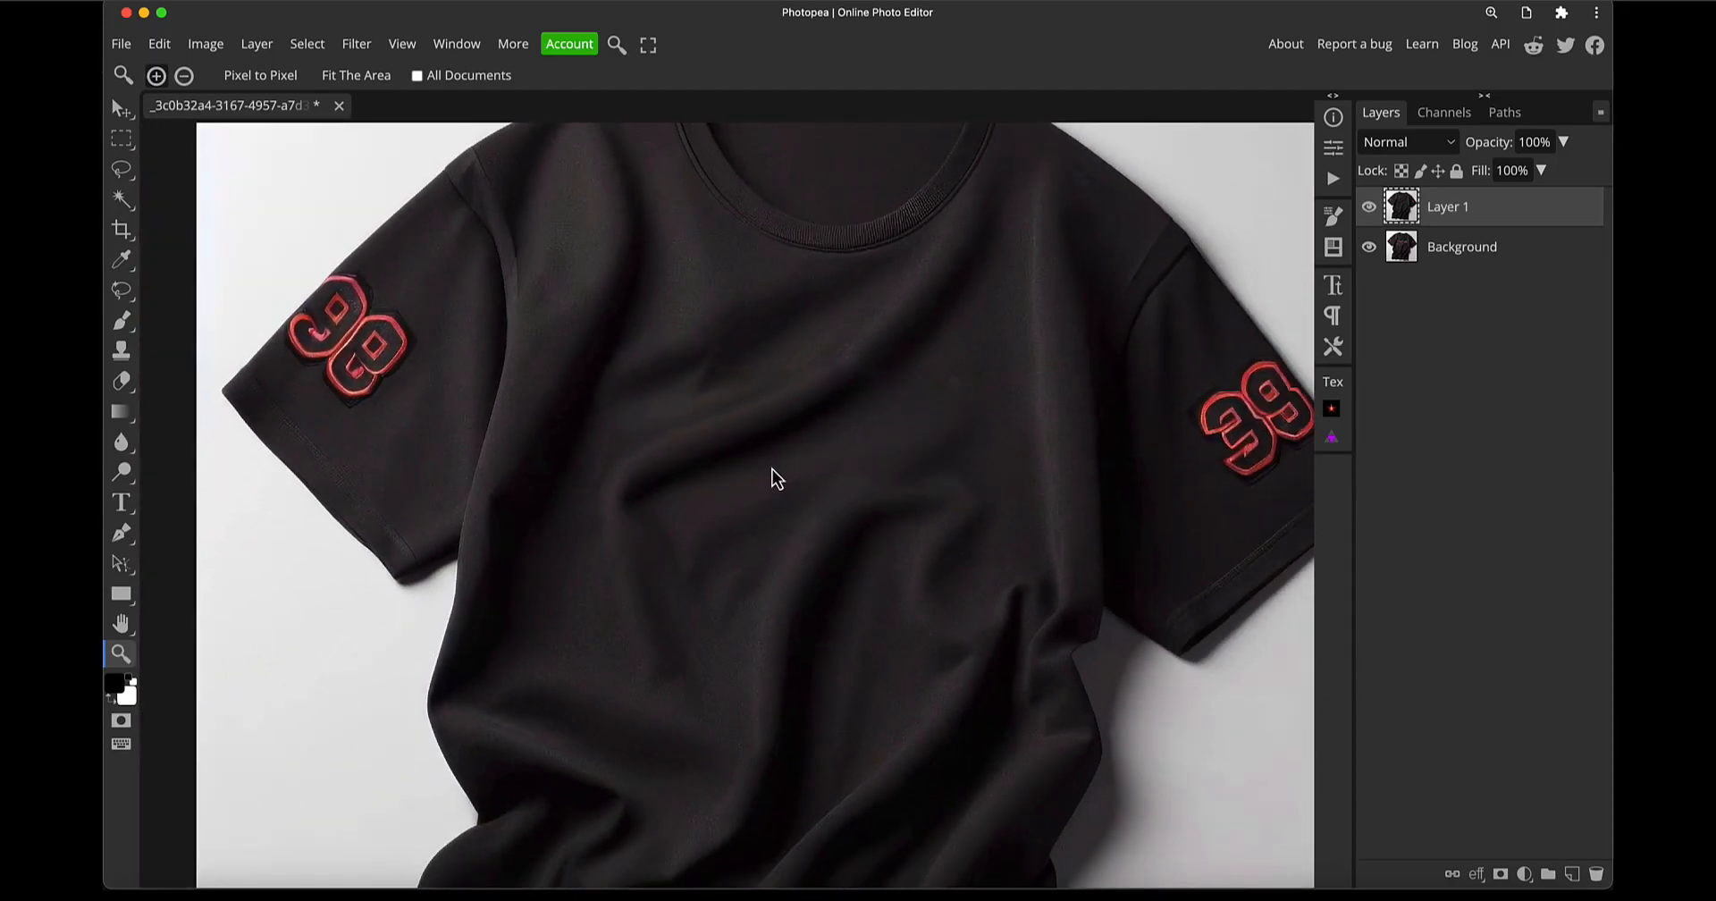
Undo the second replacement and the deselection to get back the selection around the white RHERAVIONE lettering
click(769, 444)
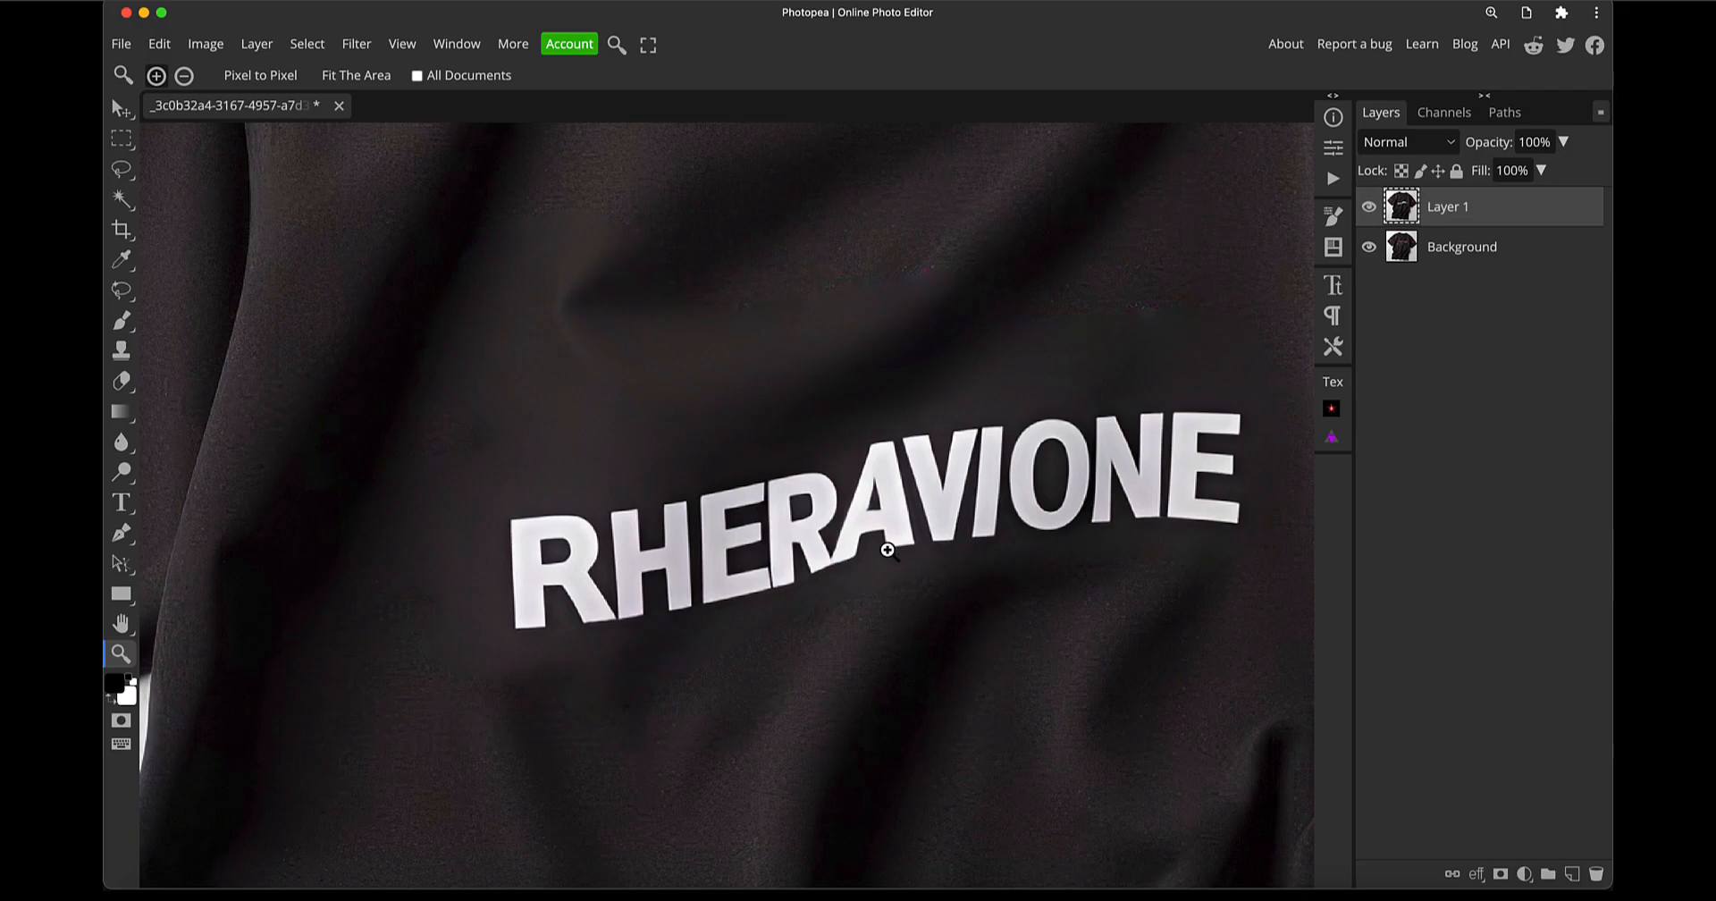
key(super+z)
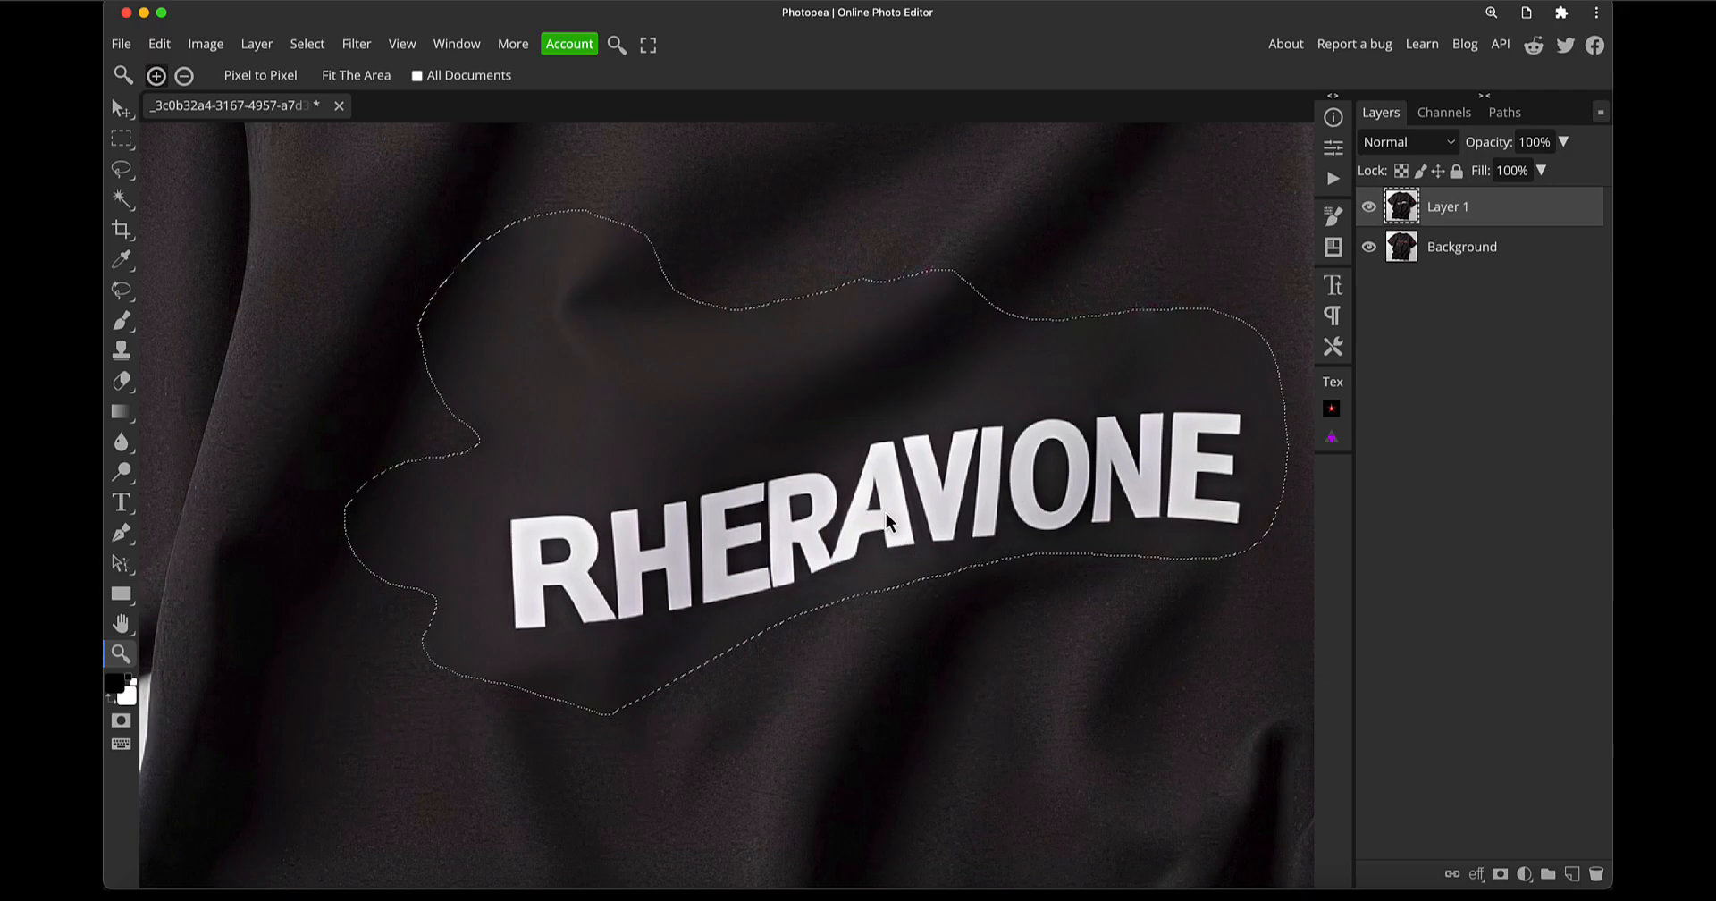
scroll(887, 520, right, 3)
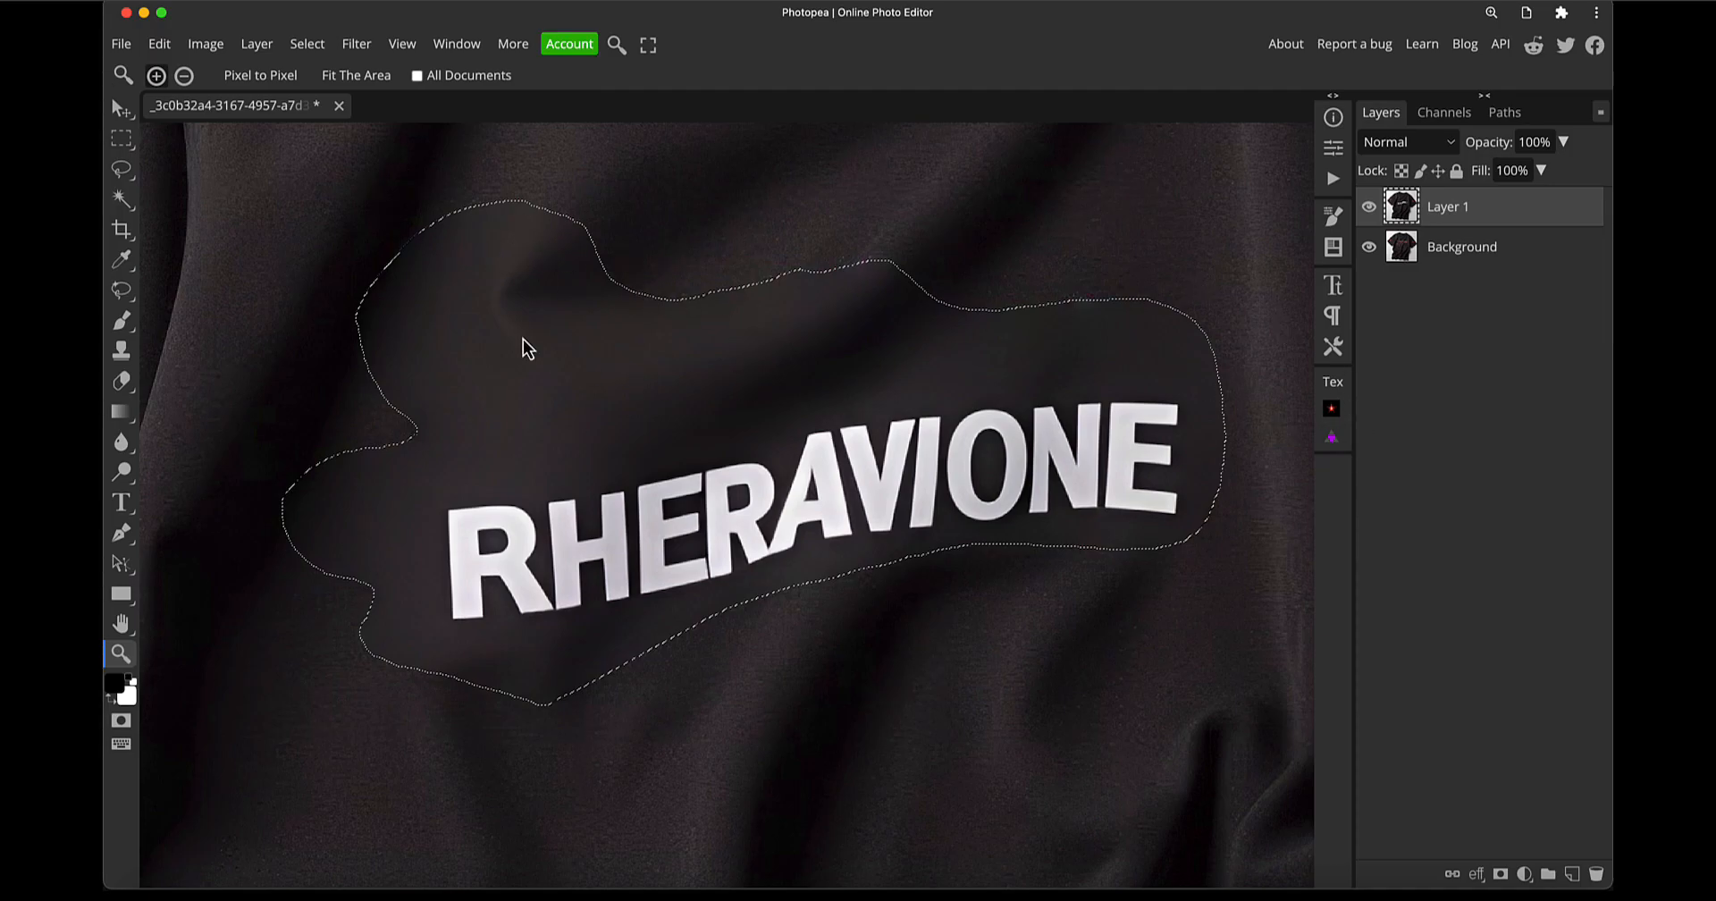
key(ctrl+d)
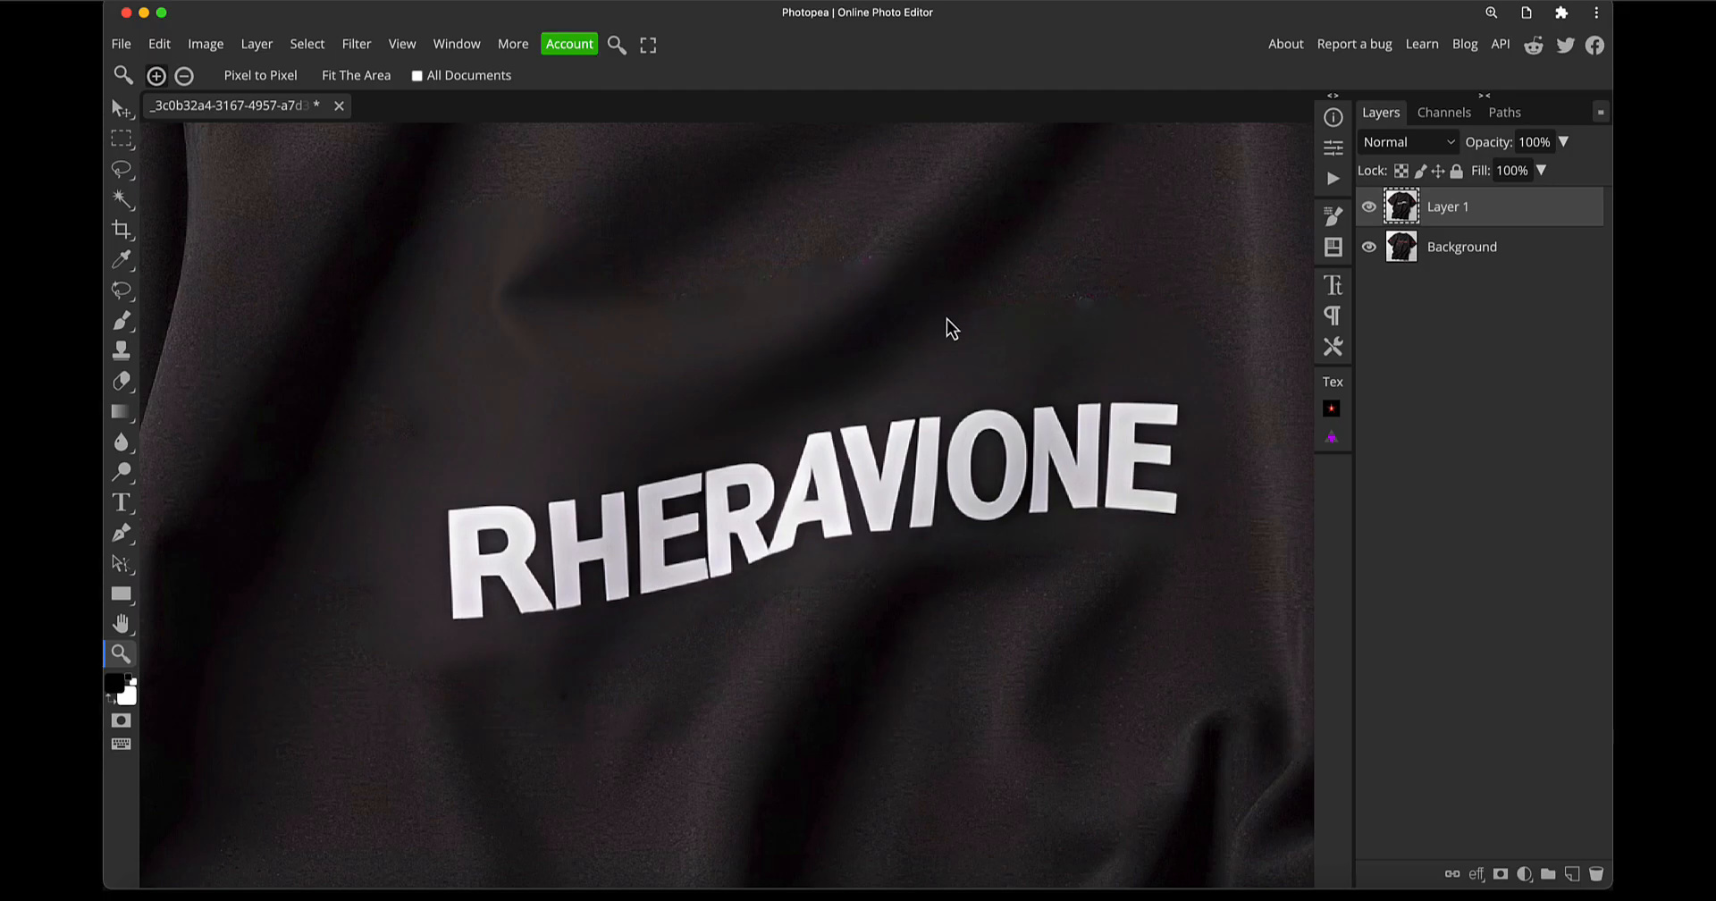
key(ctrl+z)
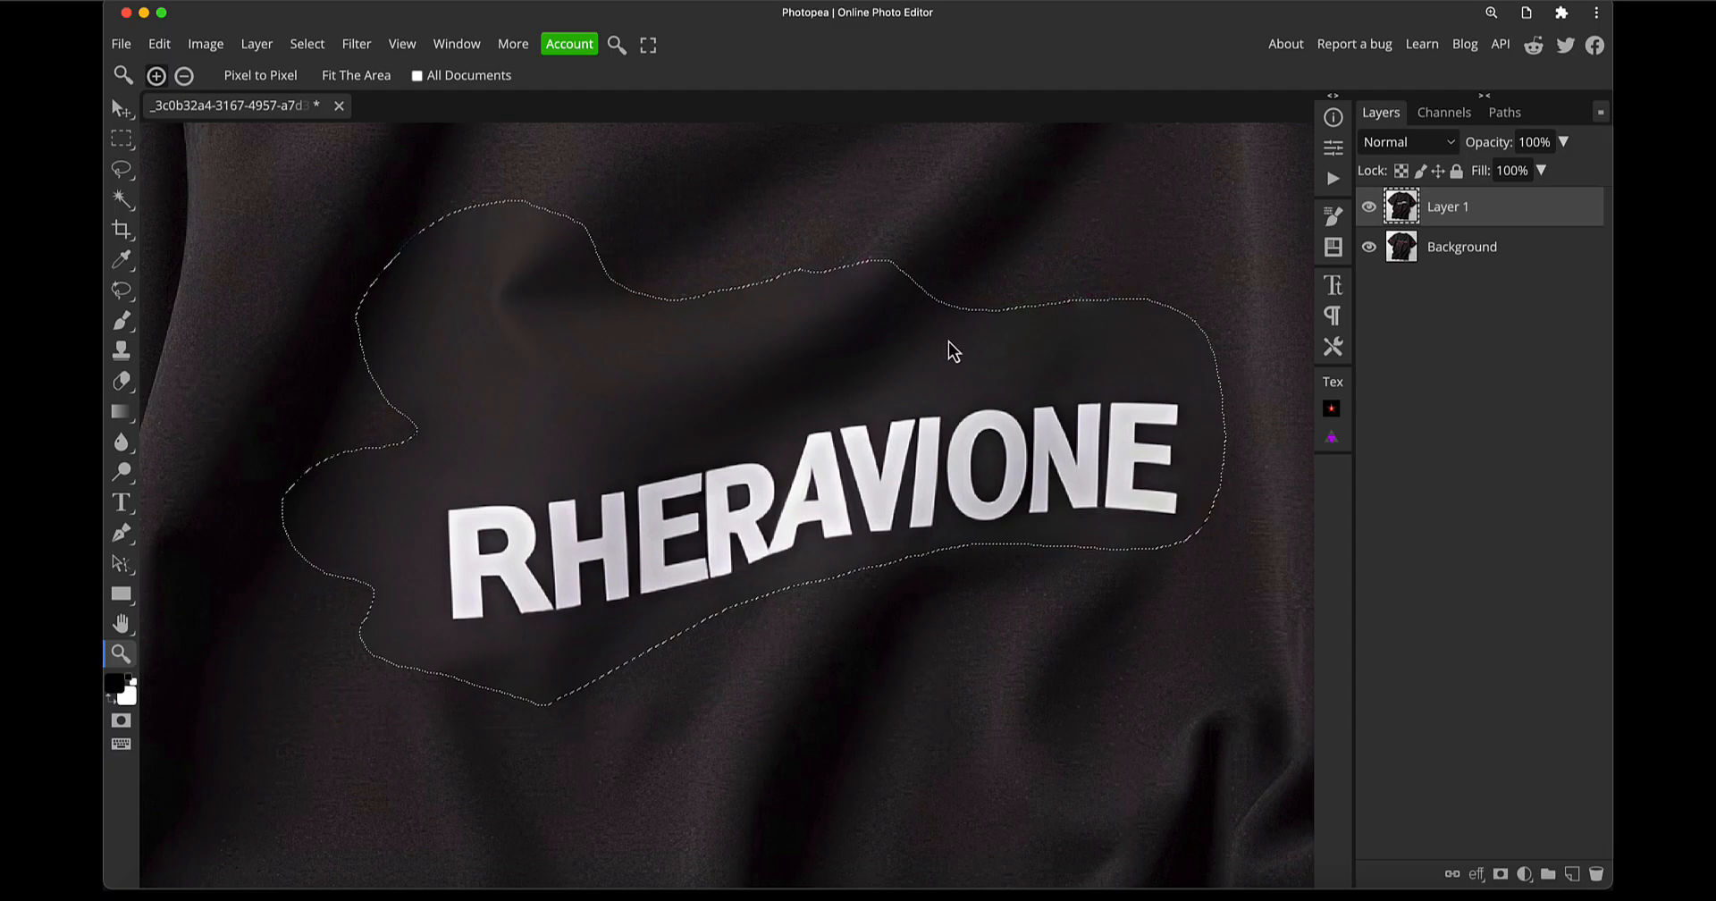
Feather the selection around the white chest lettering by 5 px
click(345, 45)
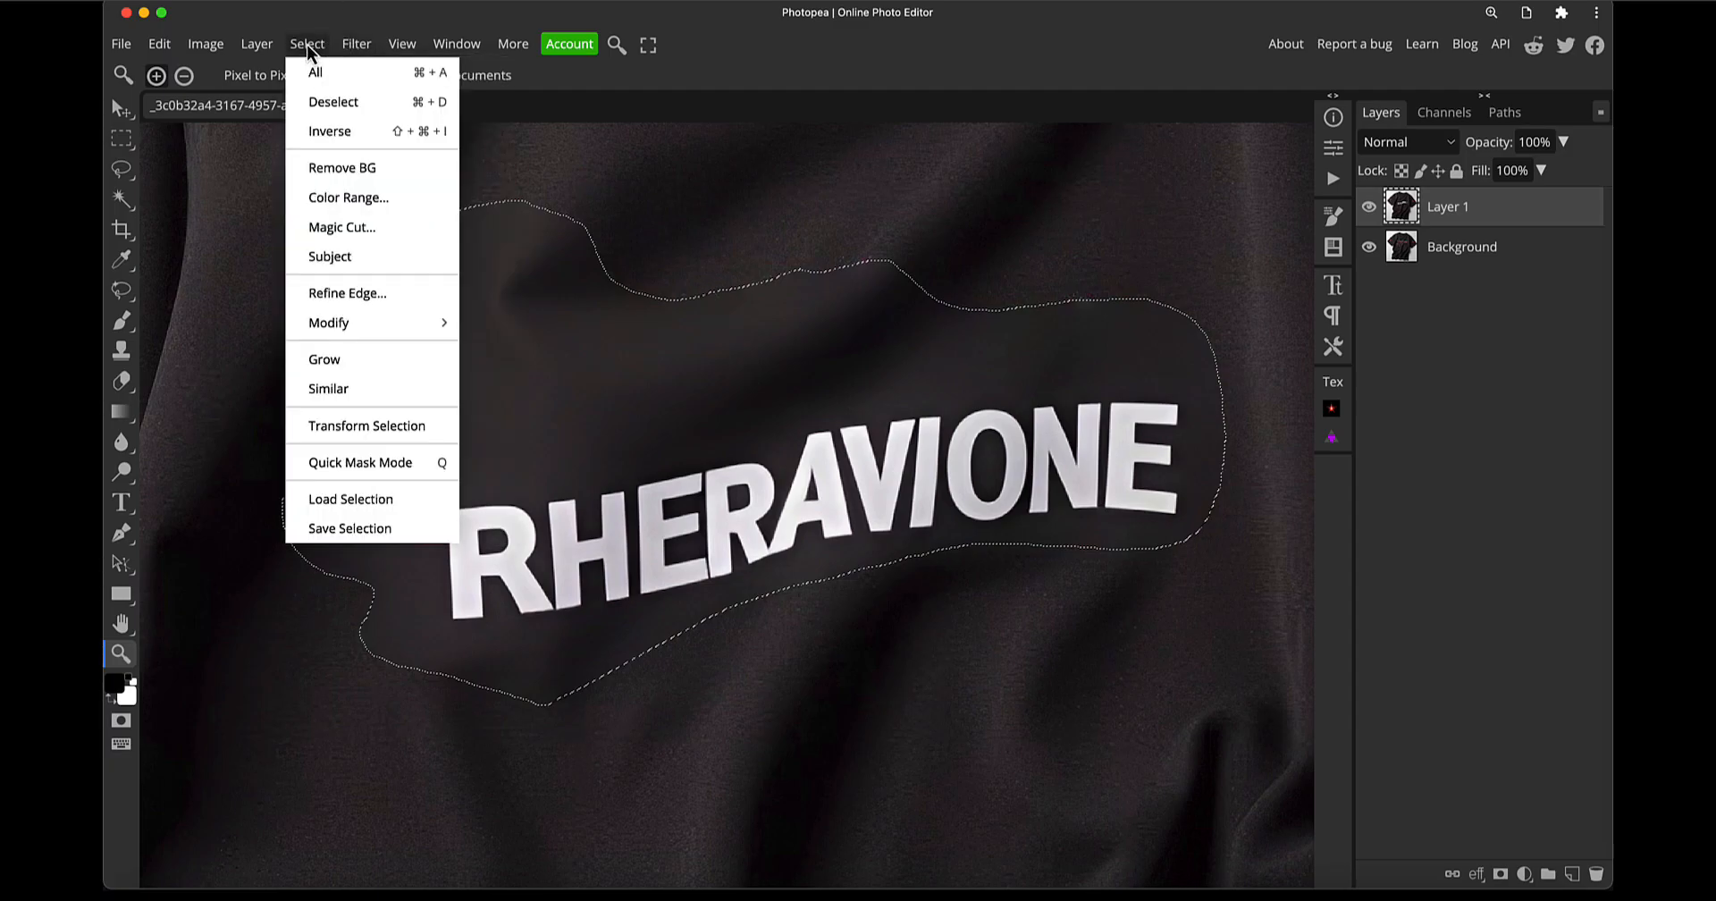
mouse_move(366, 331)
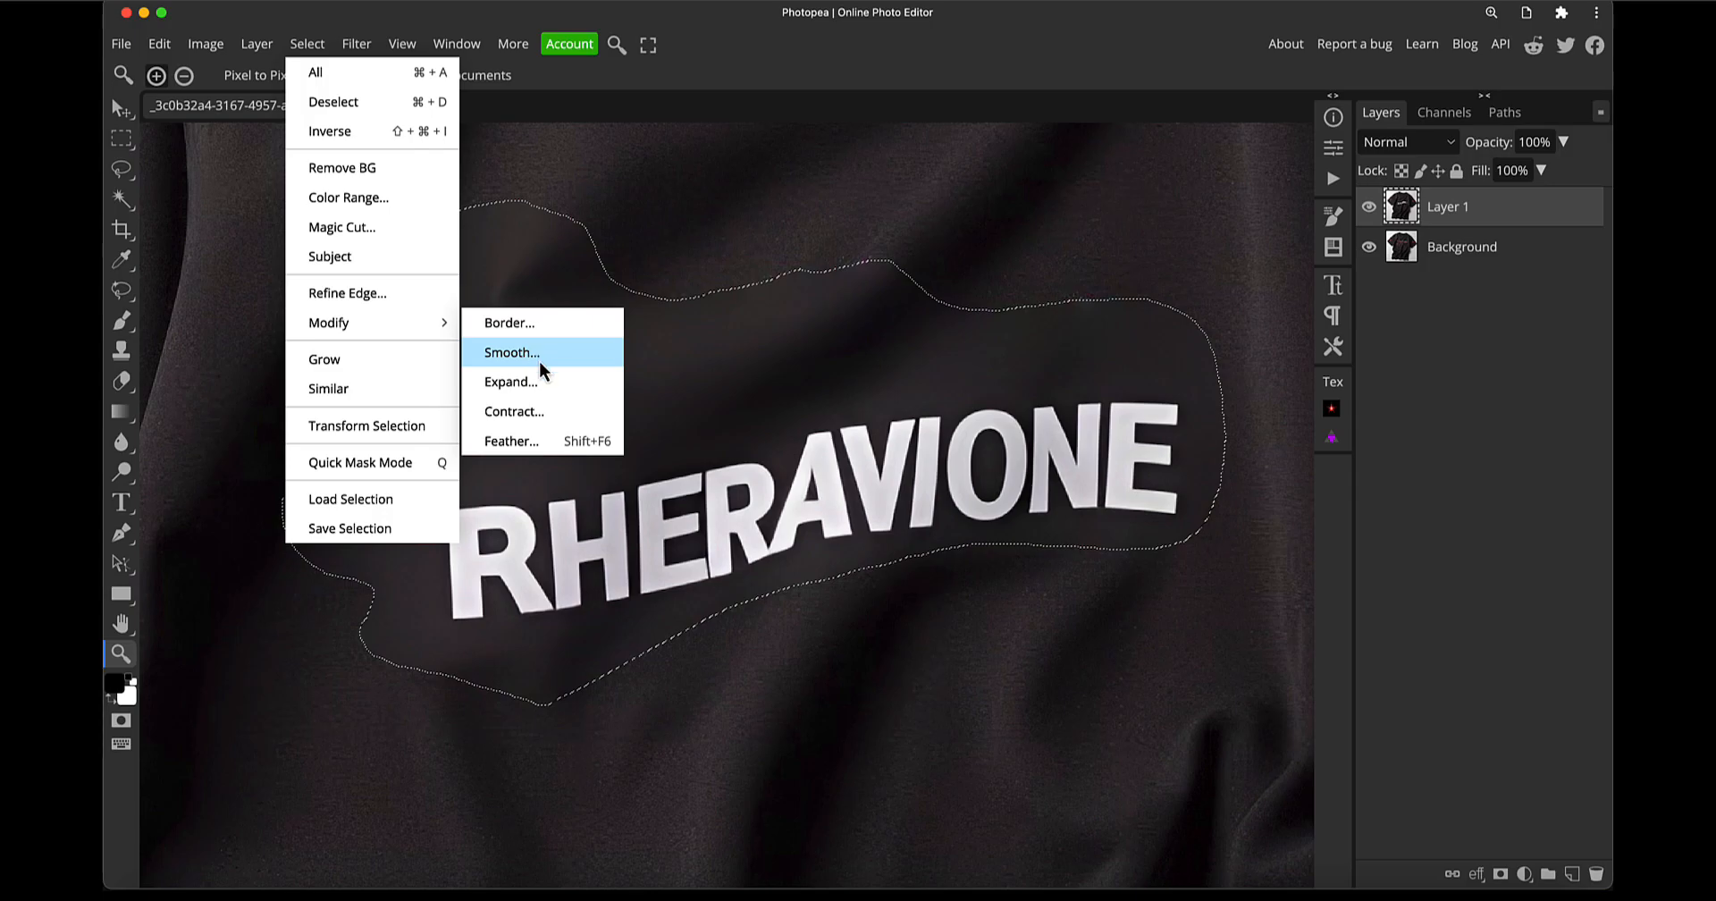
click(511, 440)
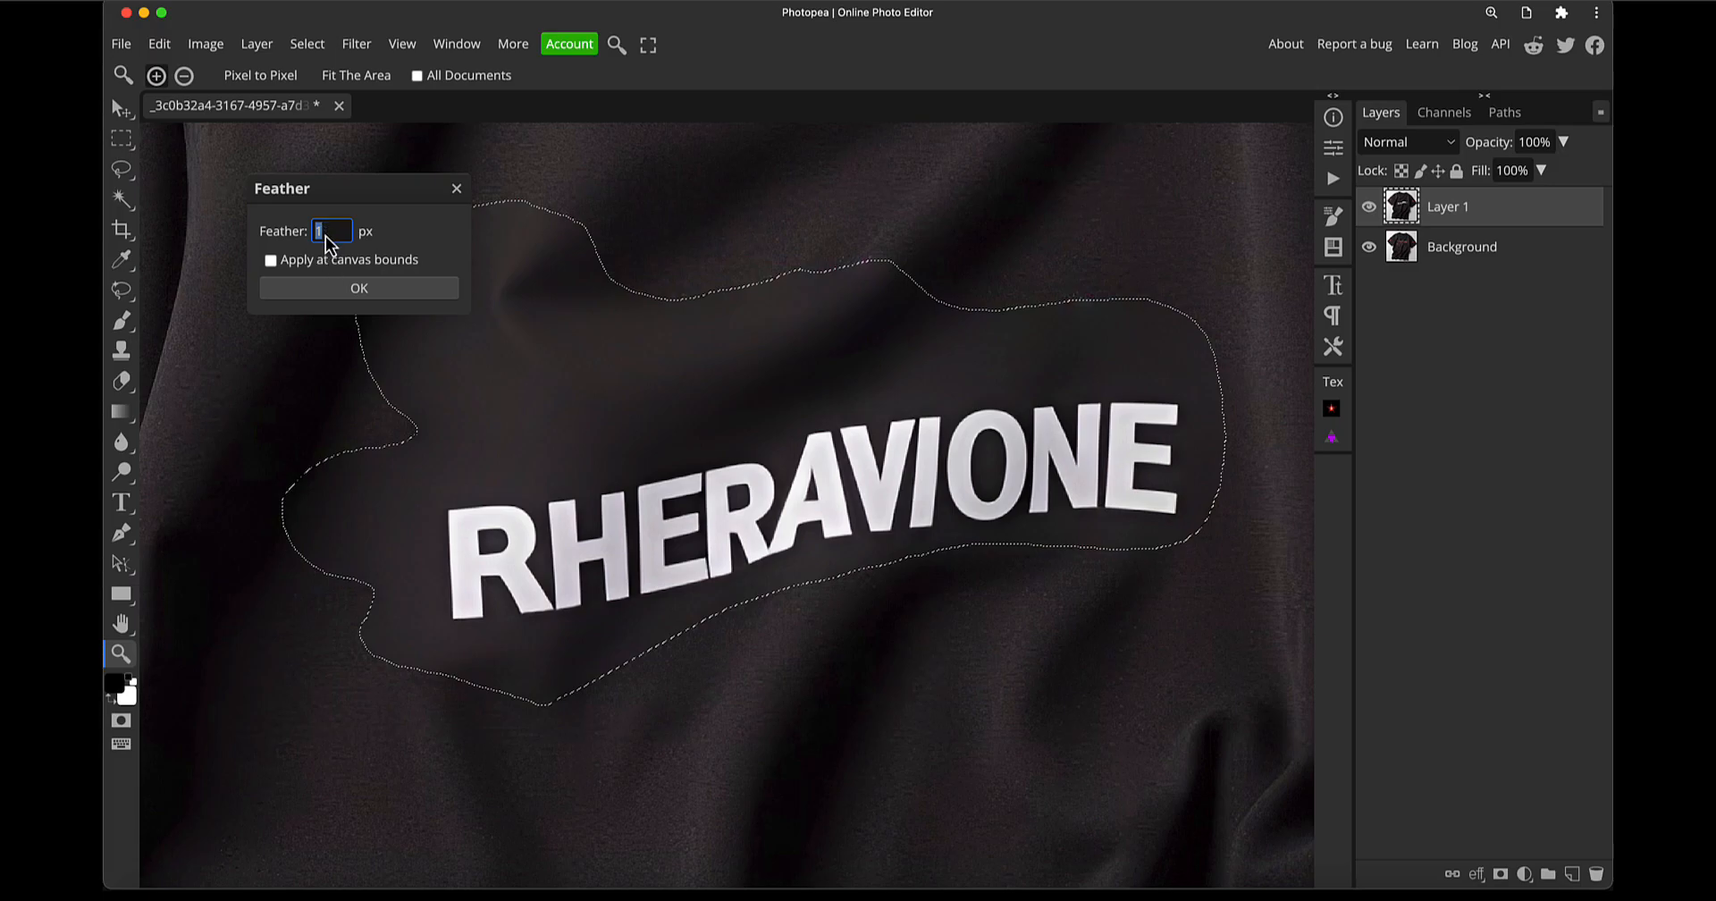
text(5)
click(397, 295)
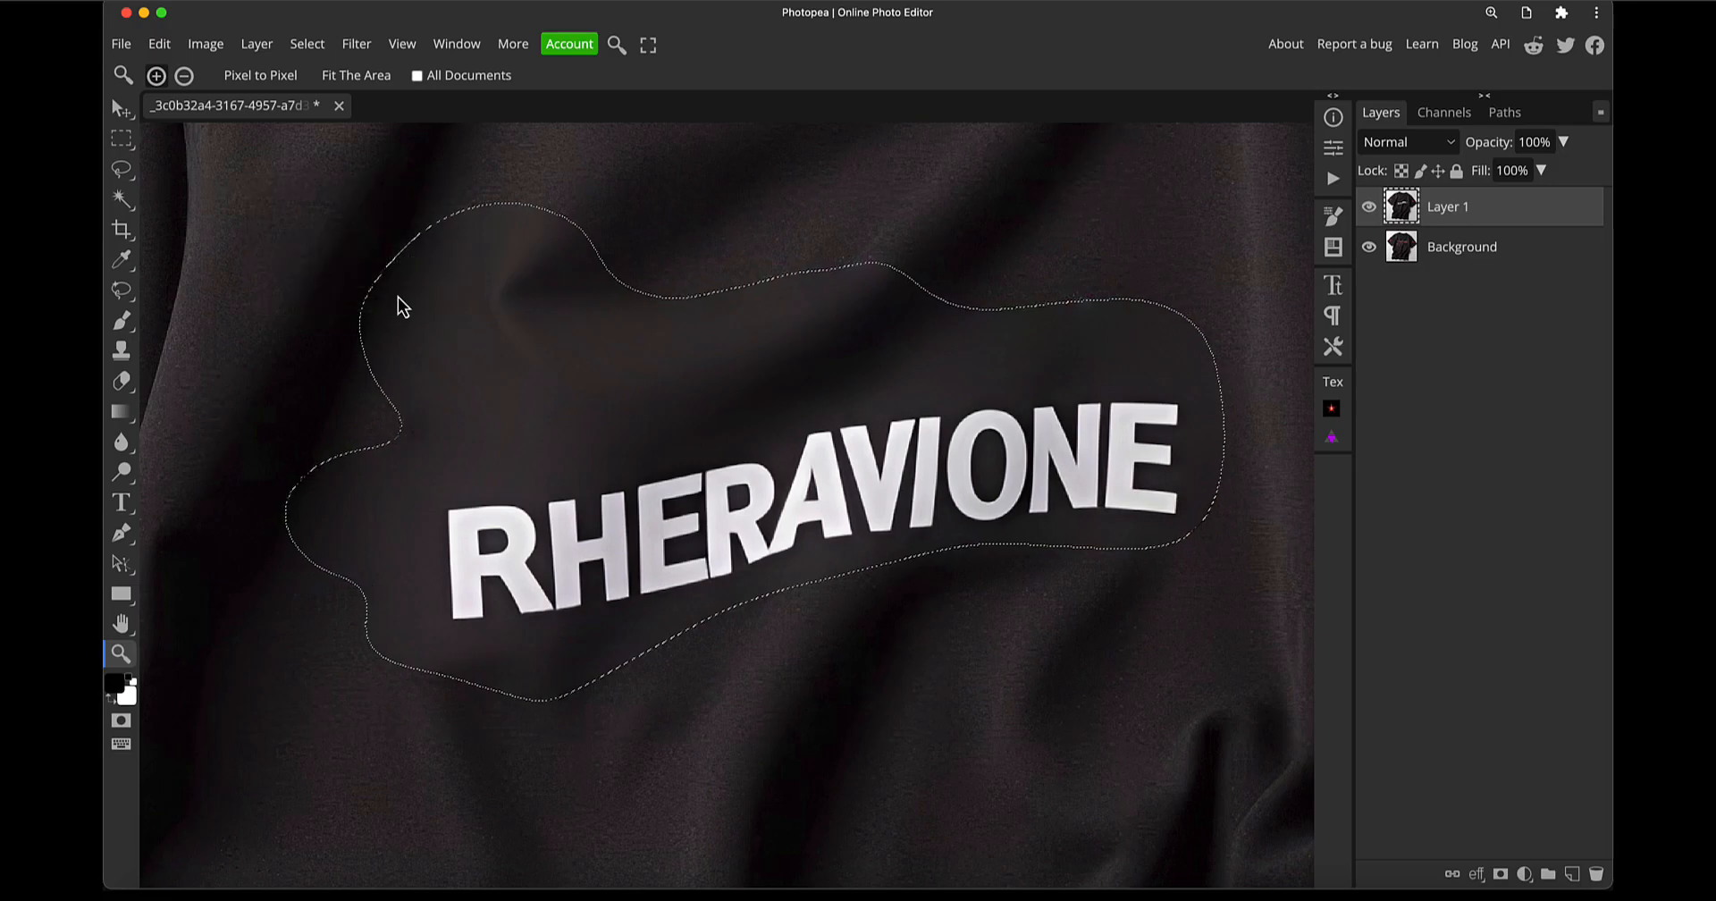
Expand the feathered selection around the white chest lettering by 10 px
click(358, 47)
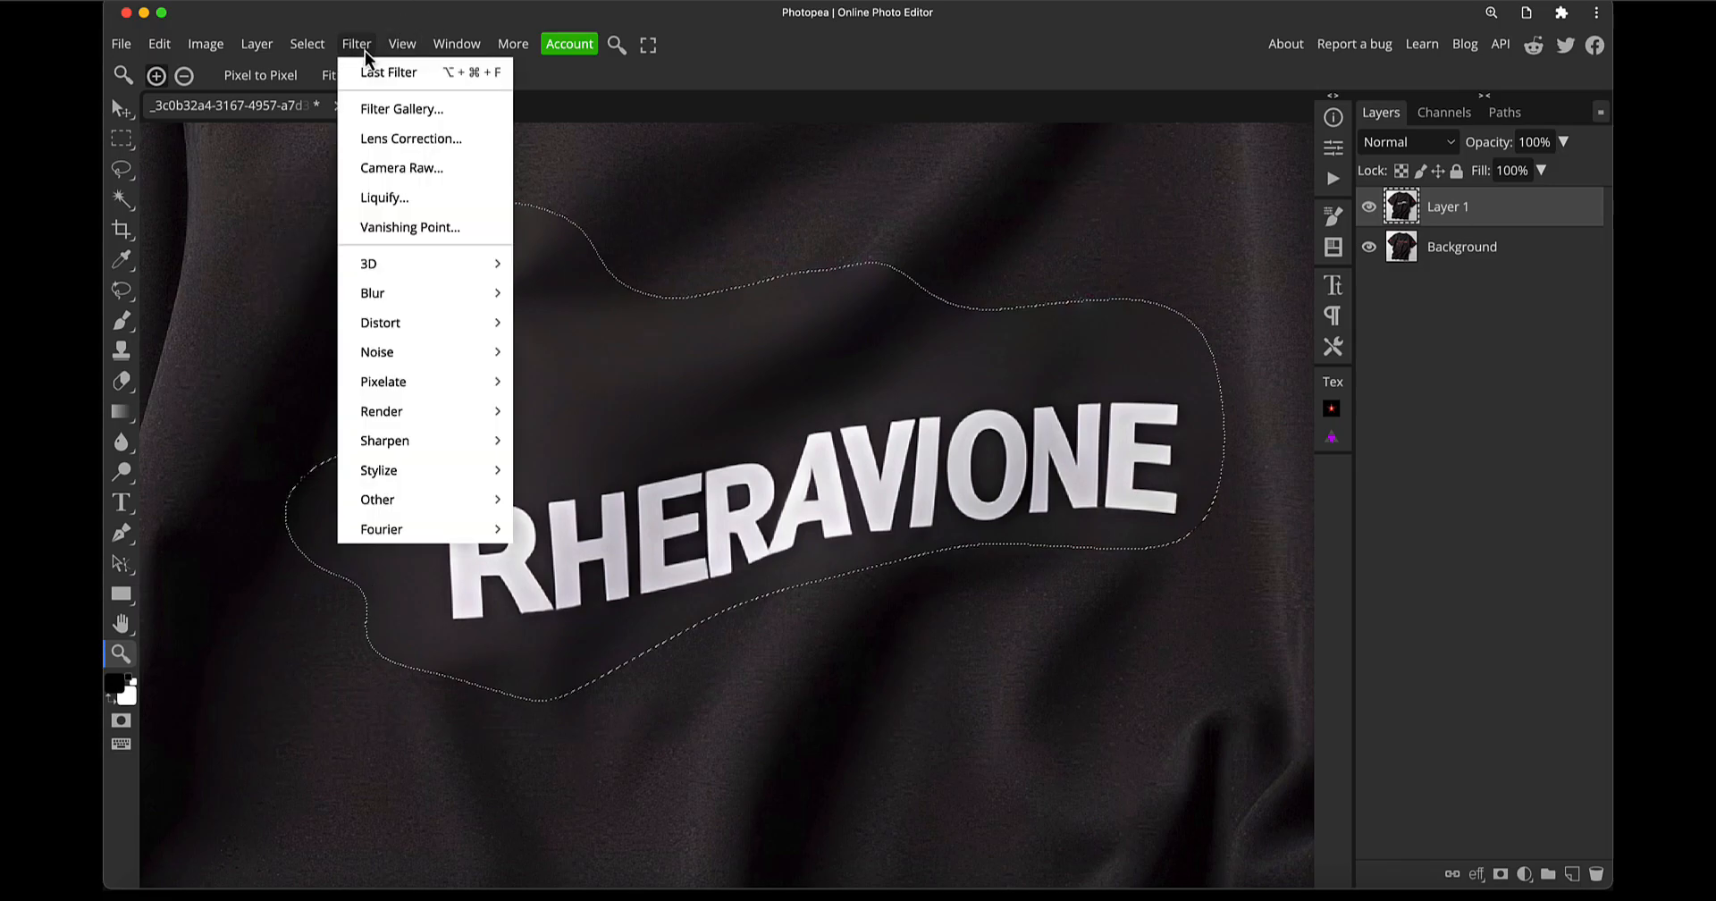
mouse_move(444, 506)
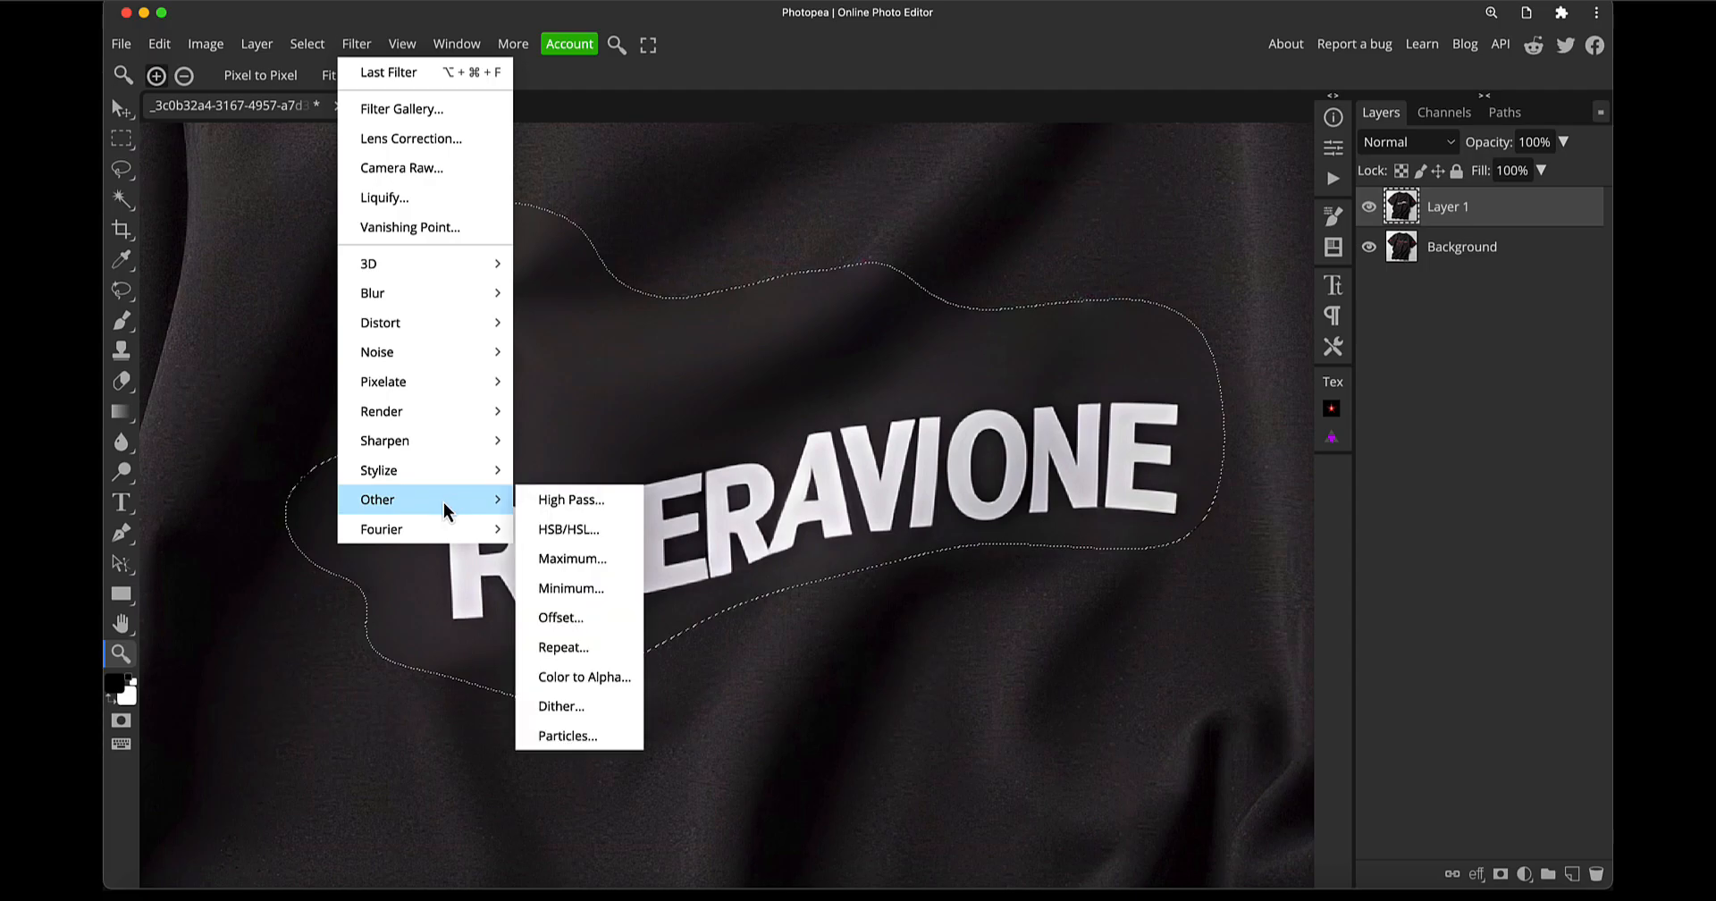
click(307, 44)
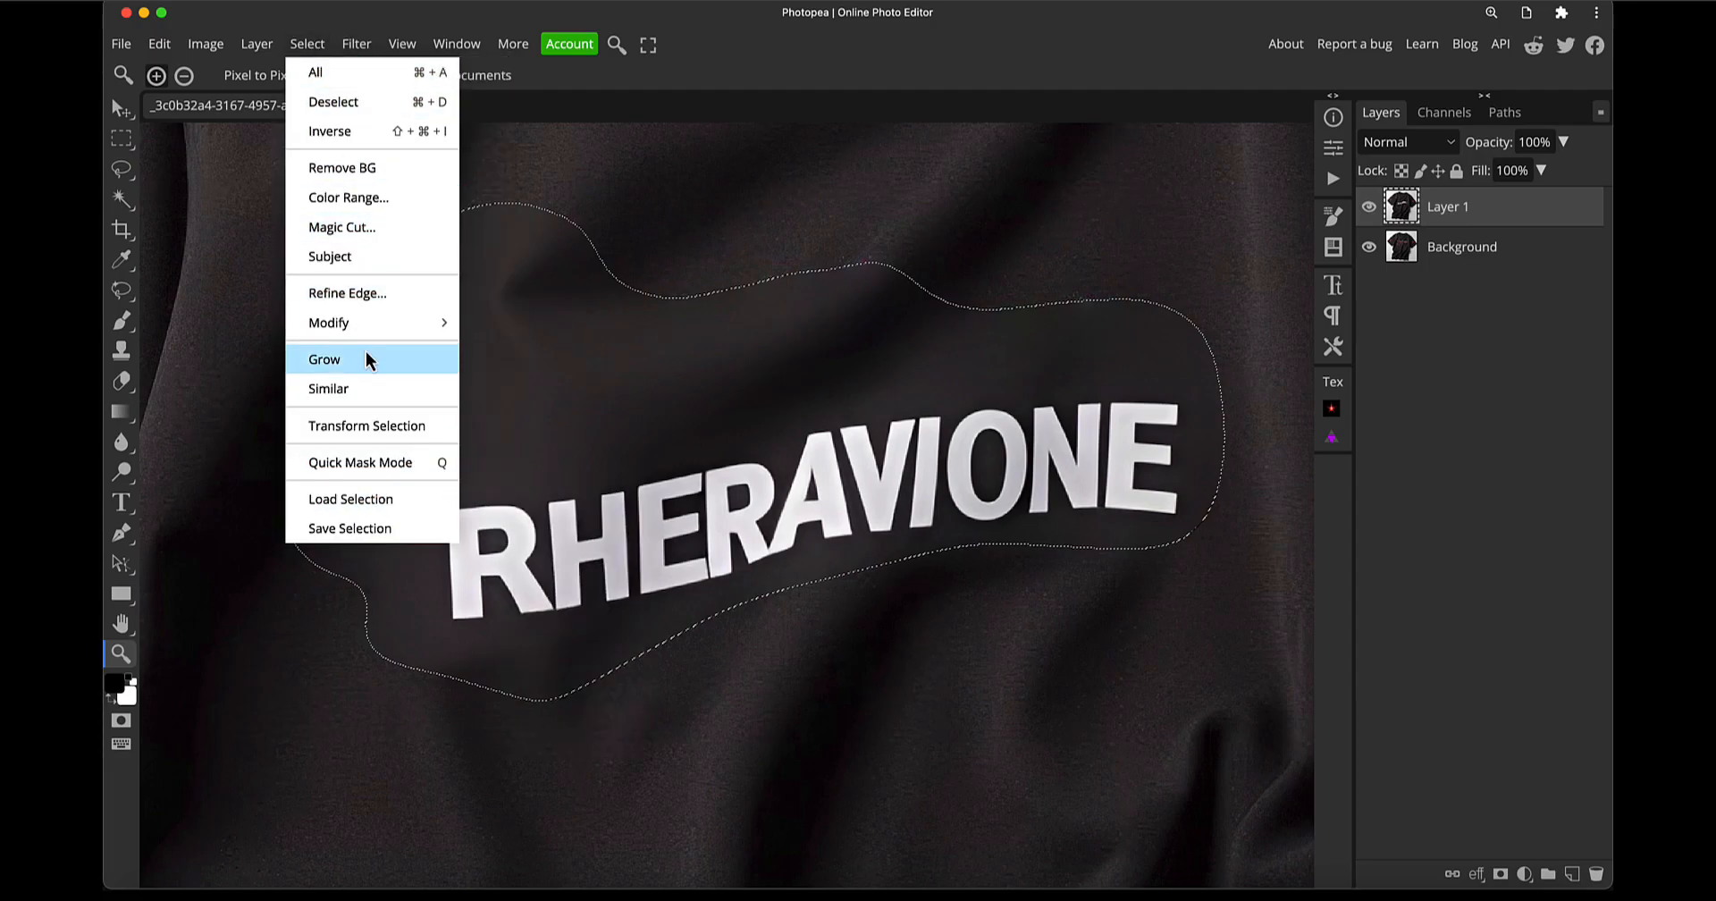
mouse_move(407, 324)
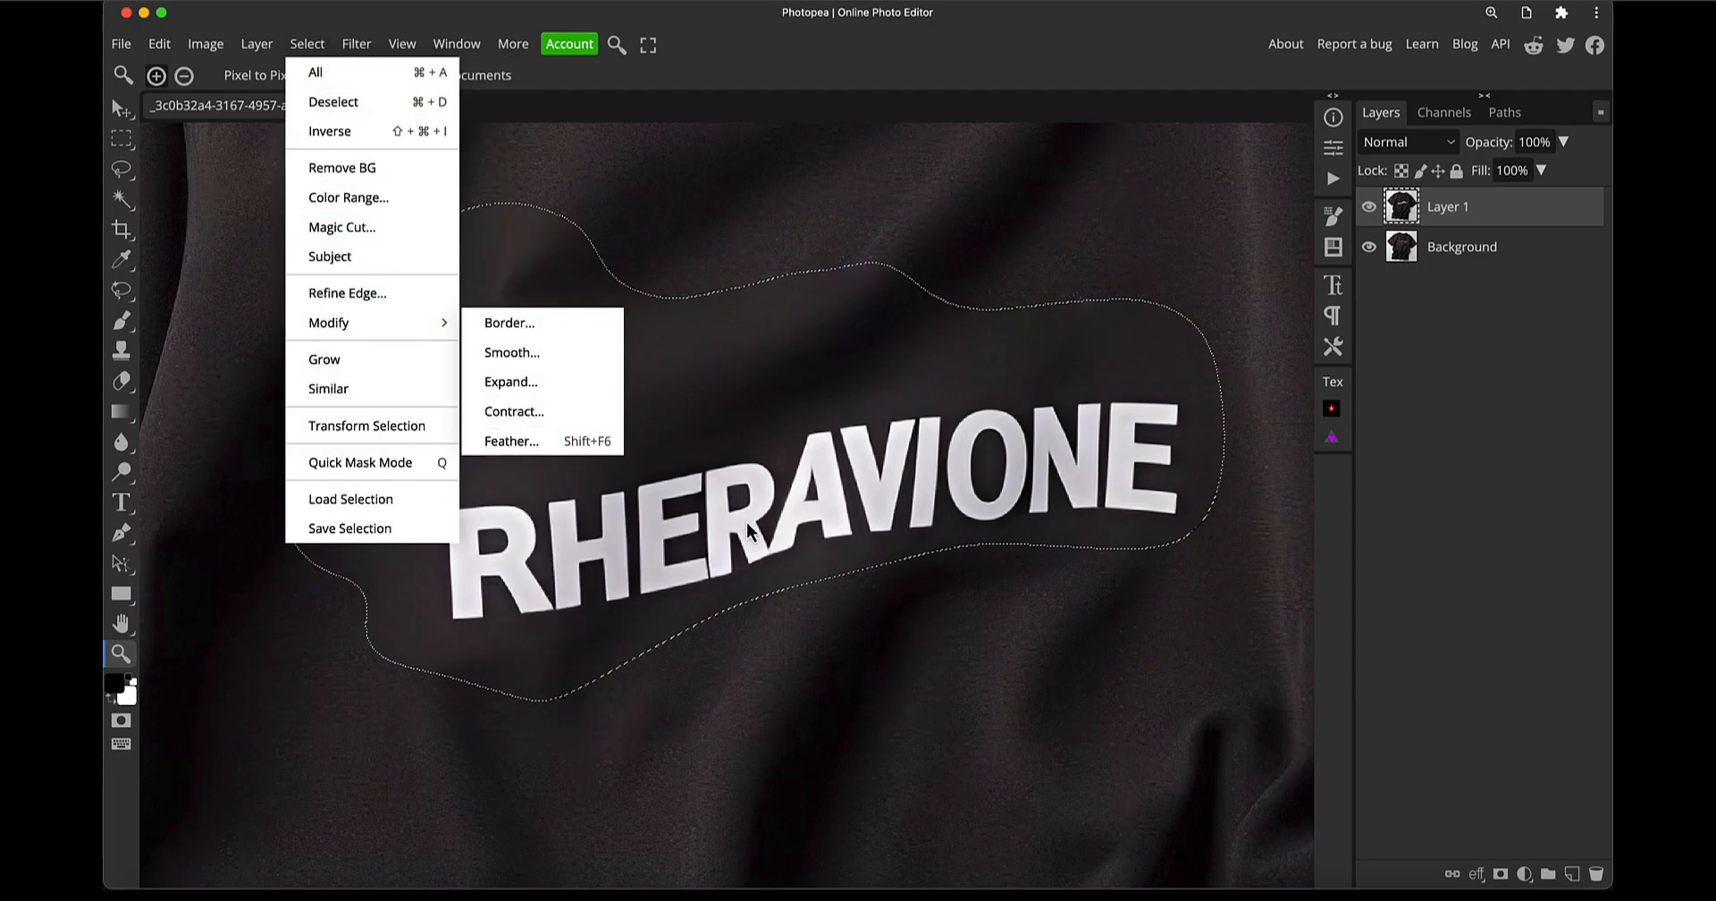
click(501, 383)
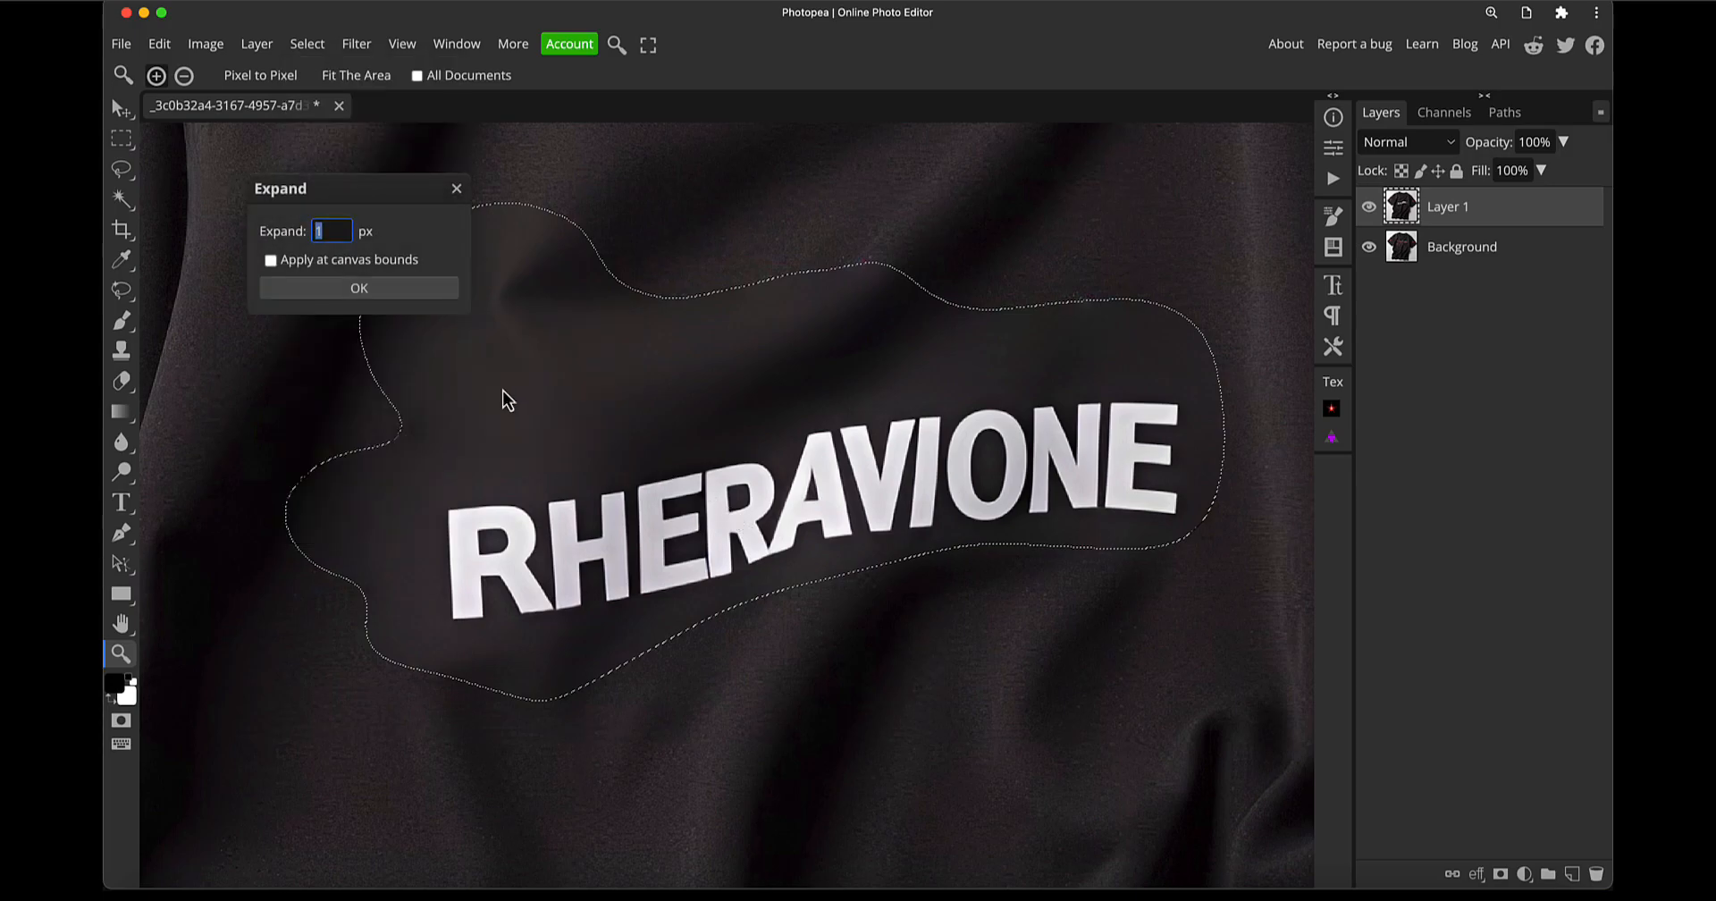
text(10)
click(414, 292)
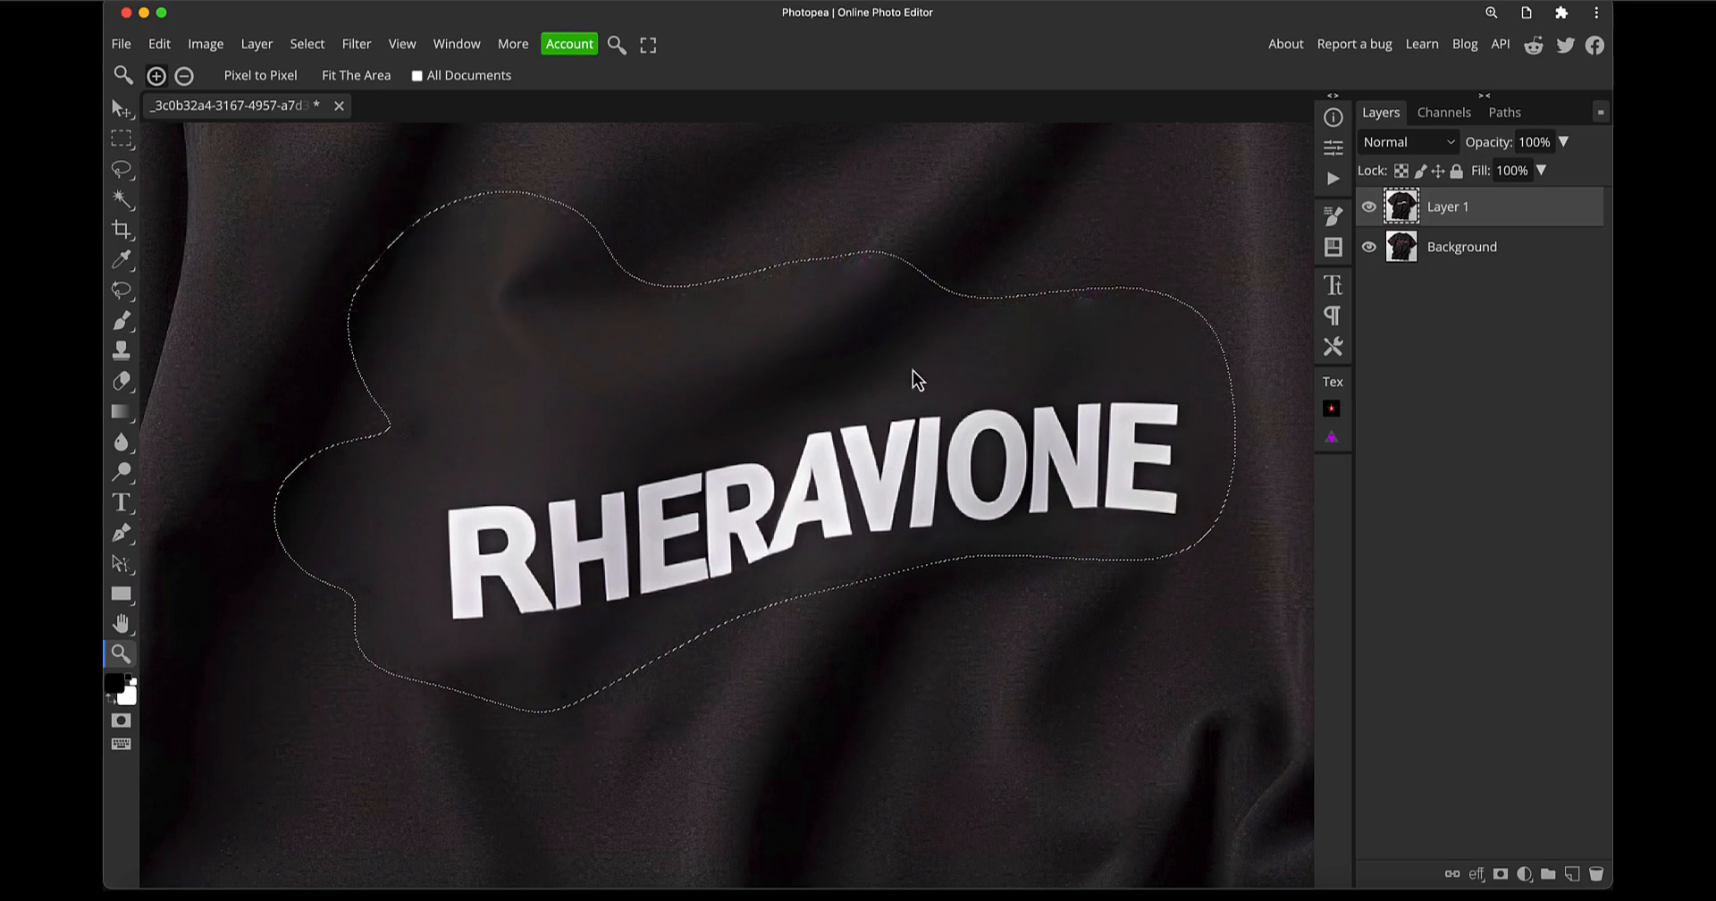
Run Magic Replace on the expanded chest selection with empty new content, deselect it to inspect the fabric, and restore the selection
click(122, 290)
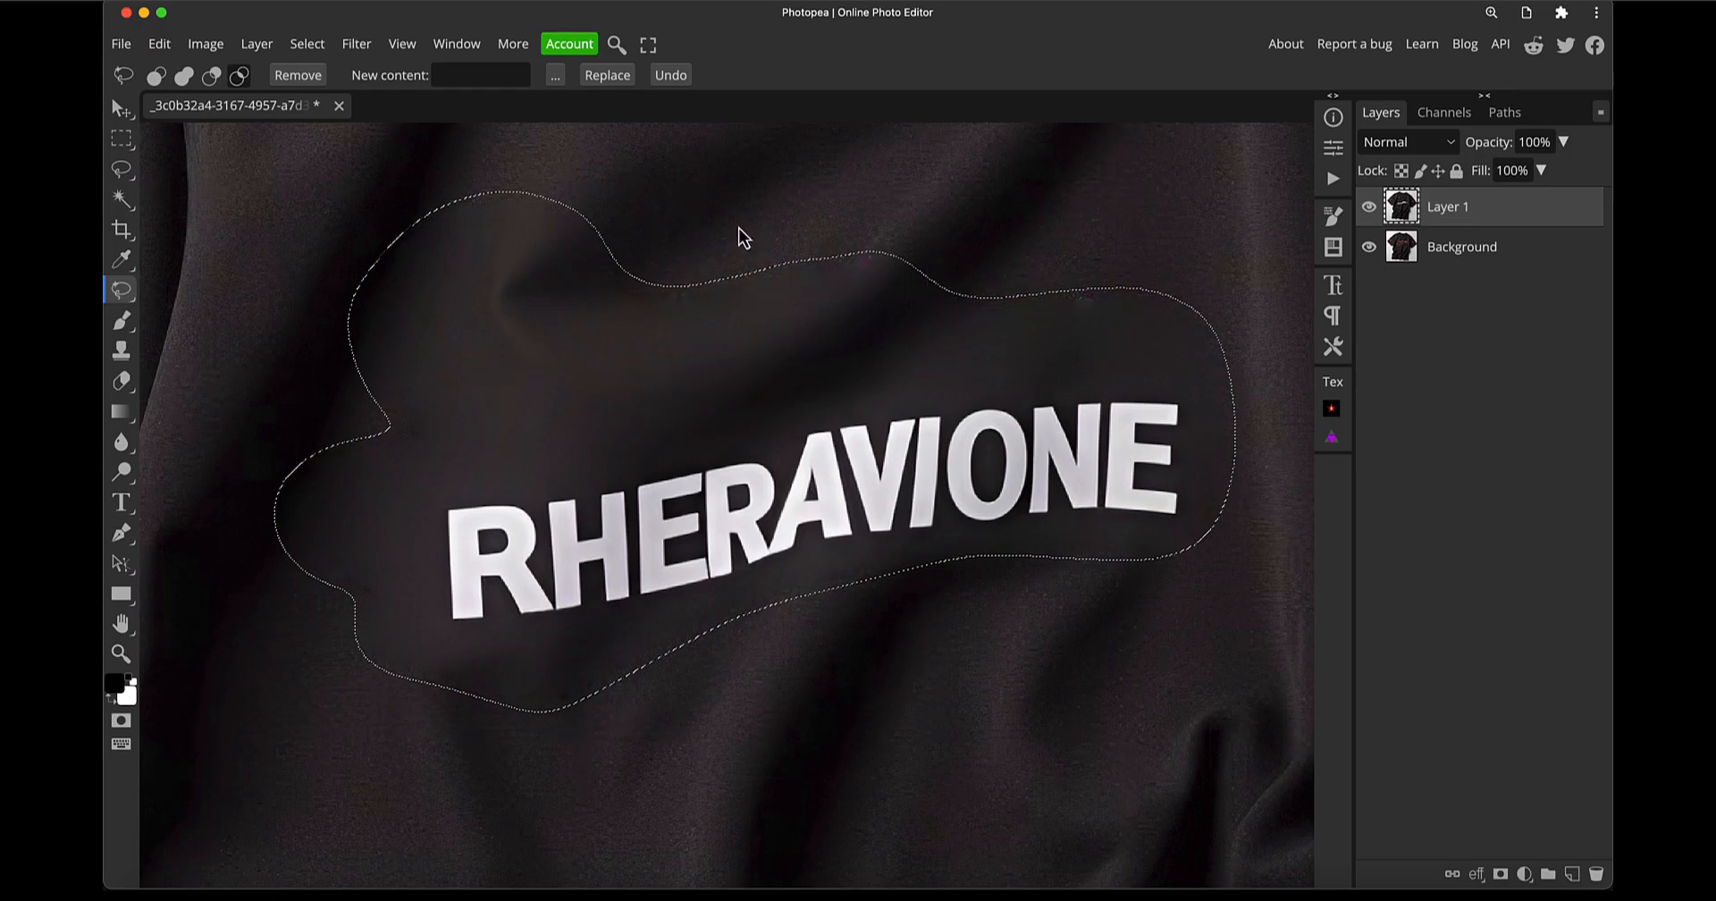
click(608, 77)
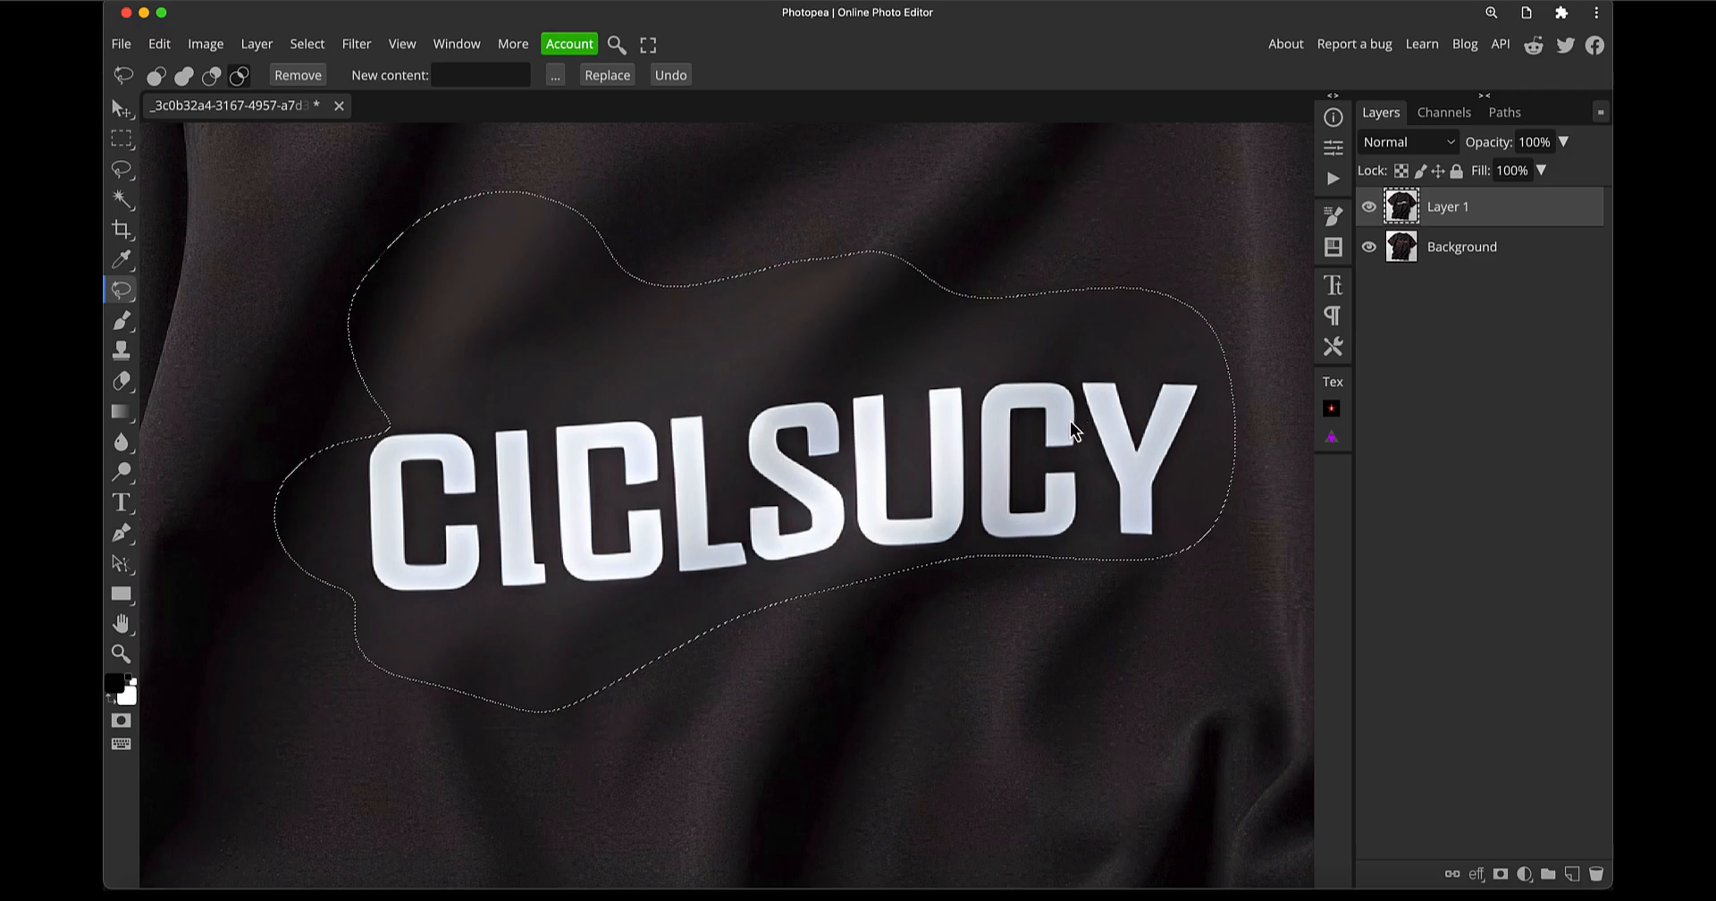
click(1070, 421)
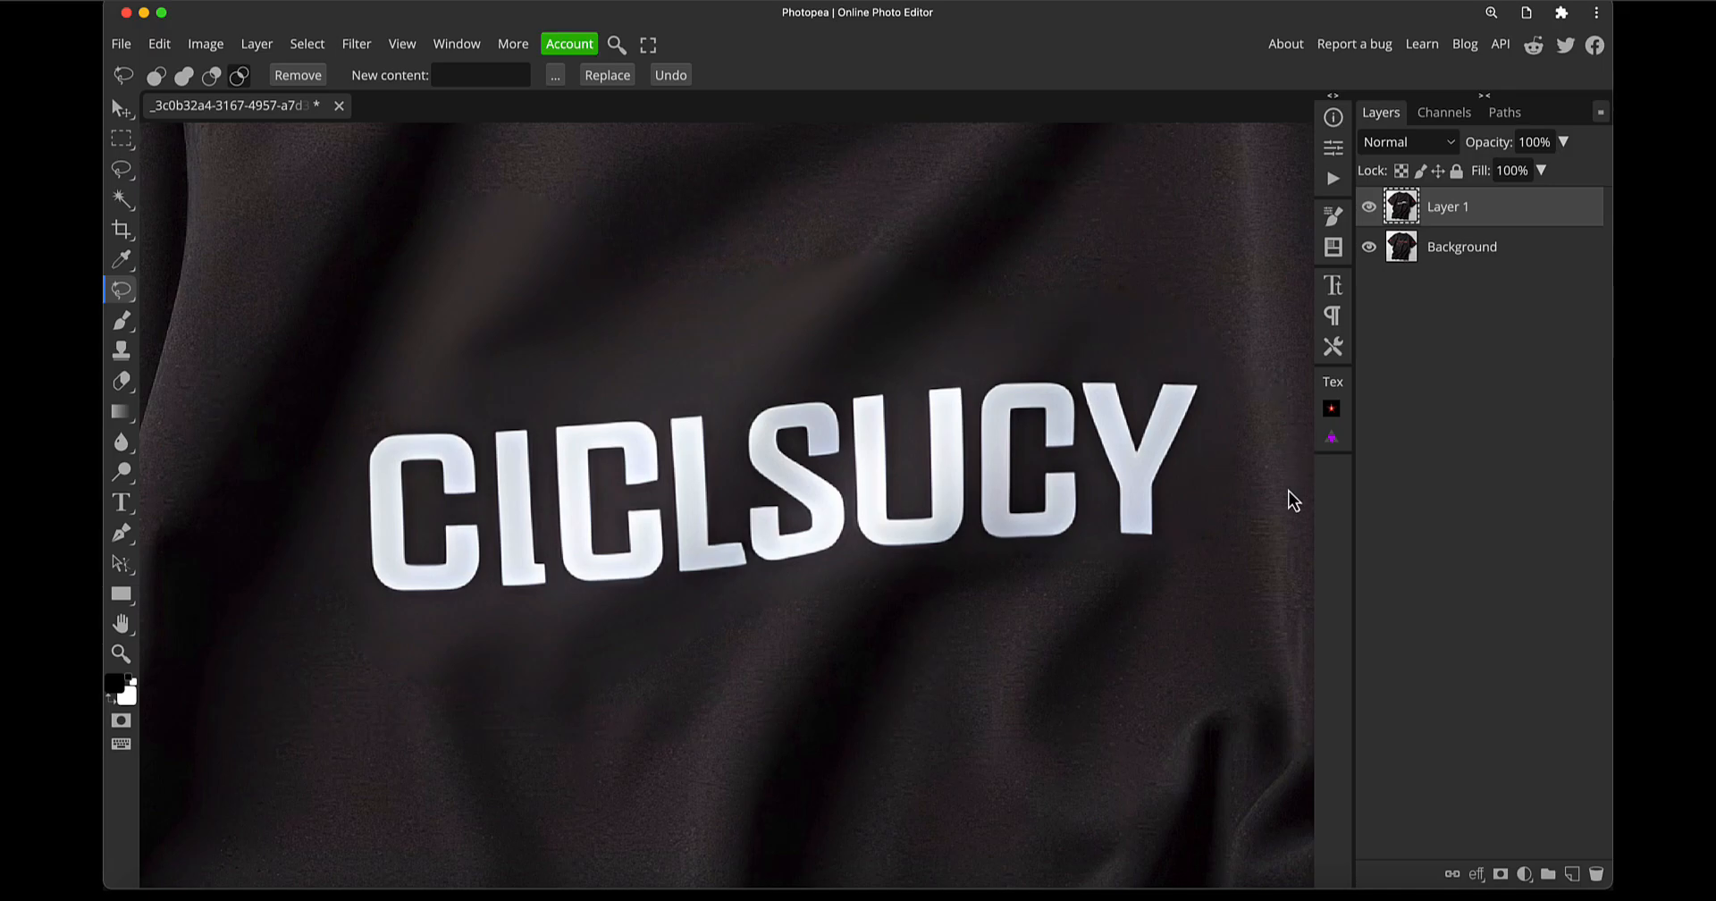
key(super+z)
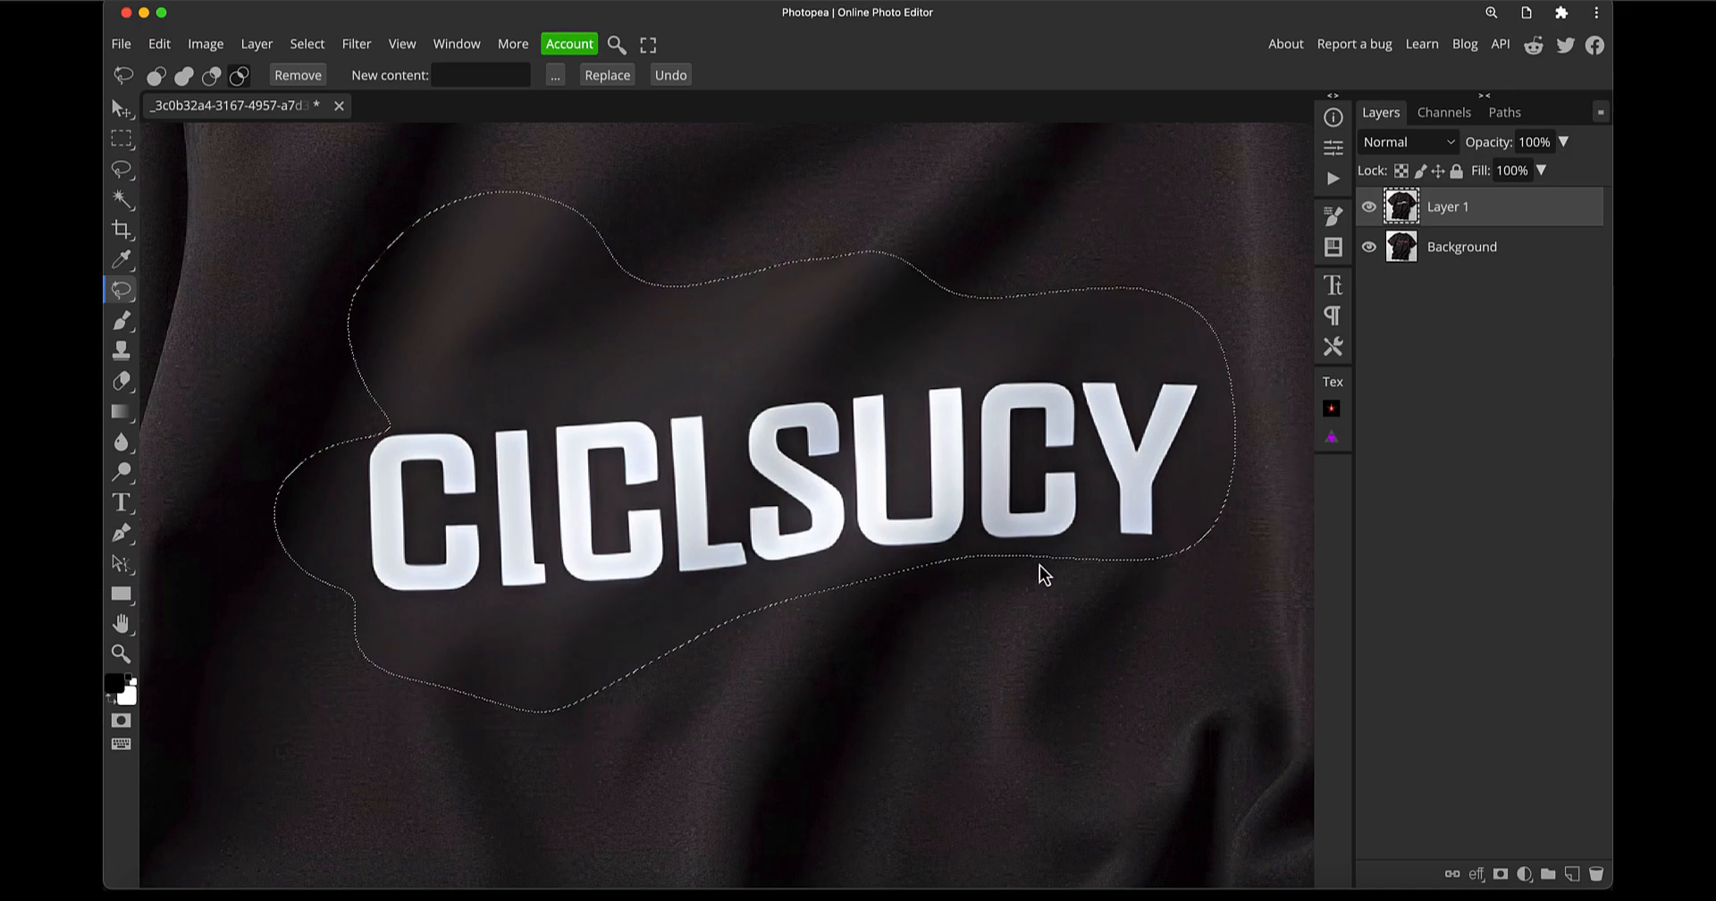
Save the chest selection as an alpha channel and return to the layer list
click(1446, 115)
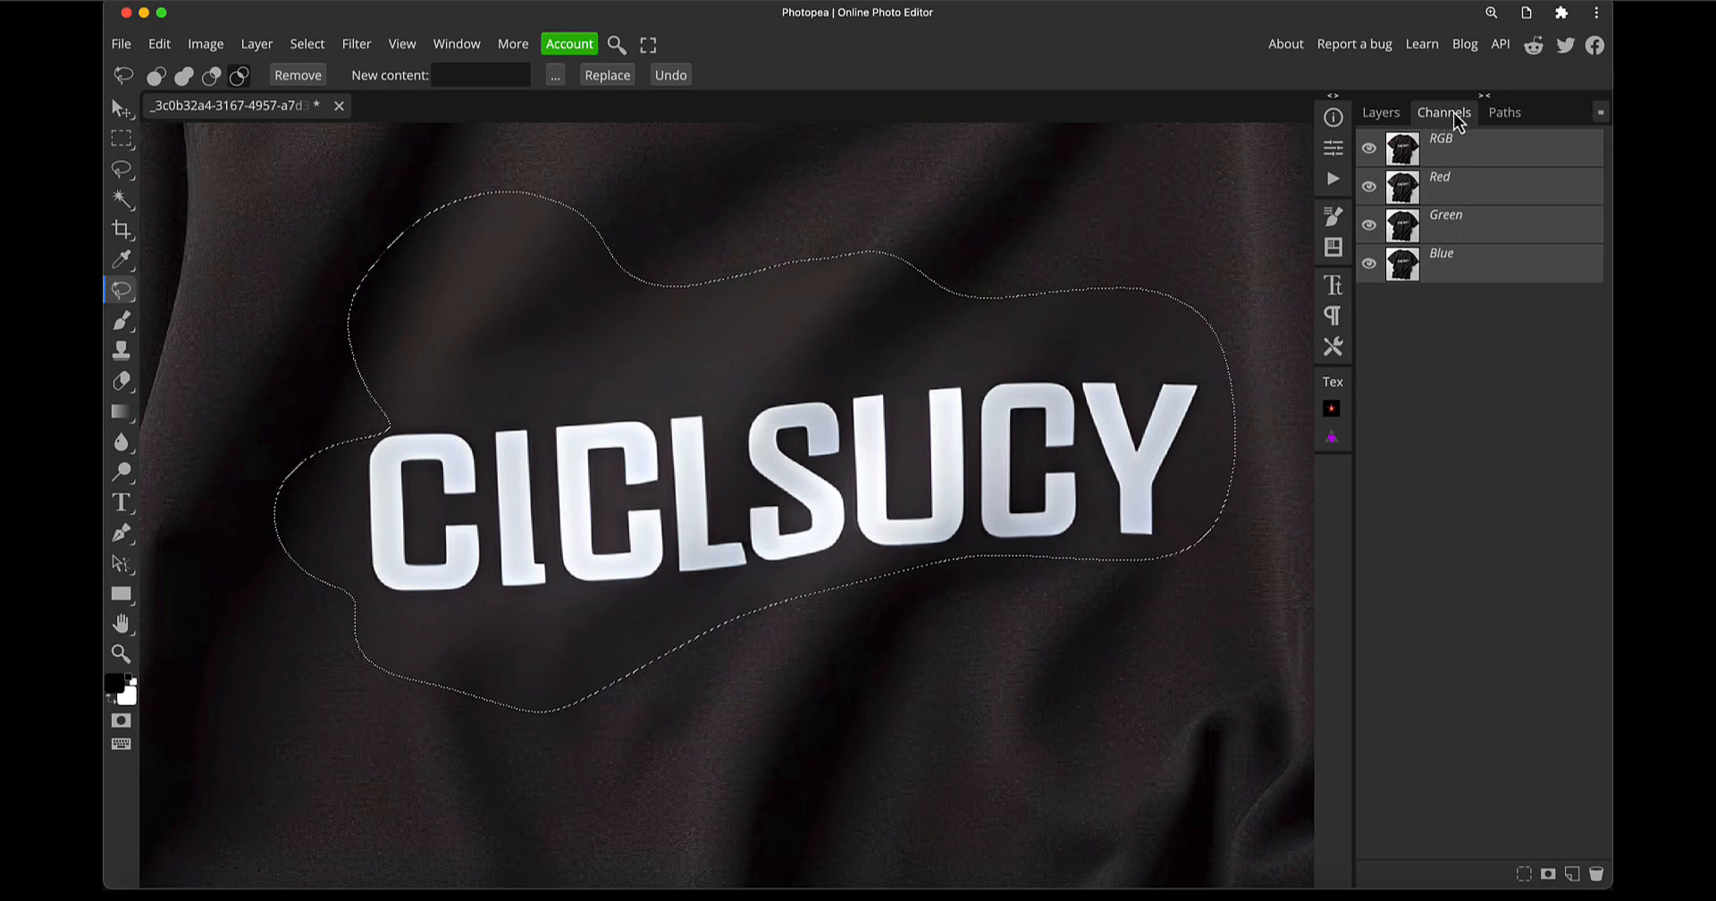
click(1546, 874)
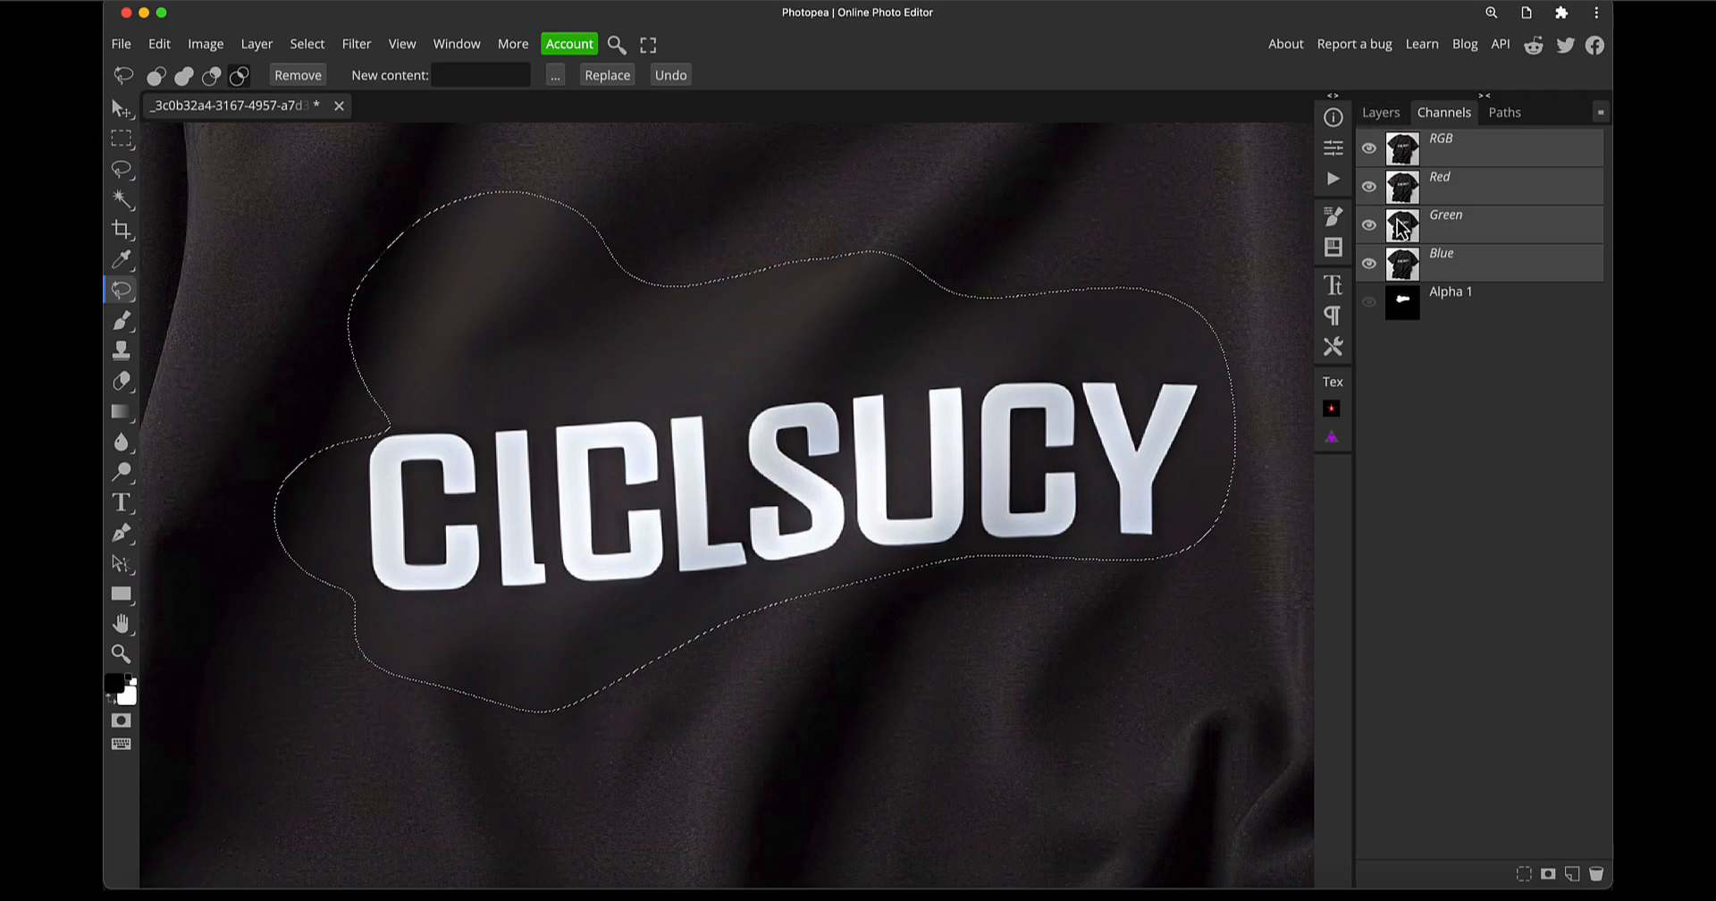
click(1379, 114)
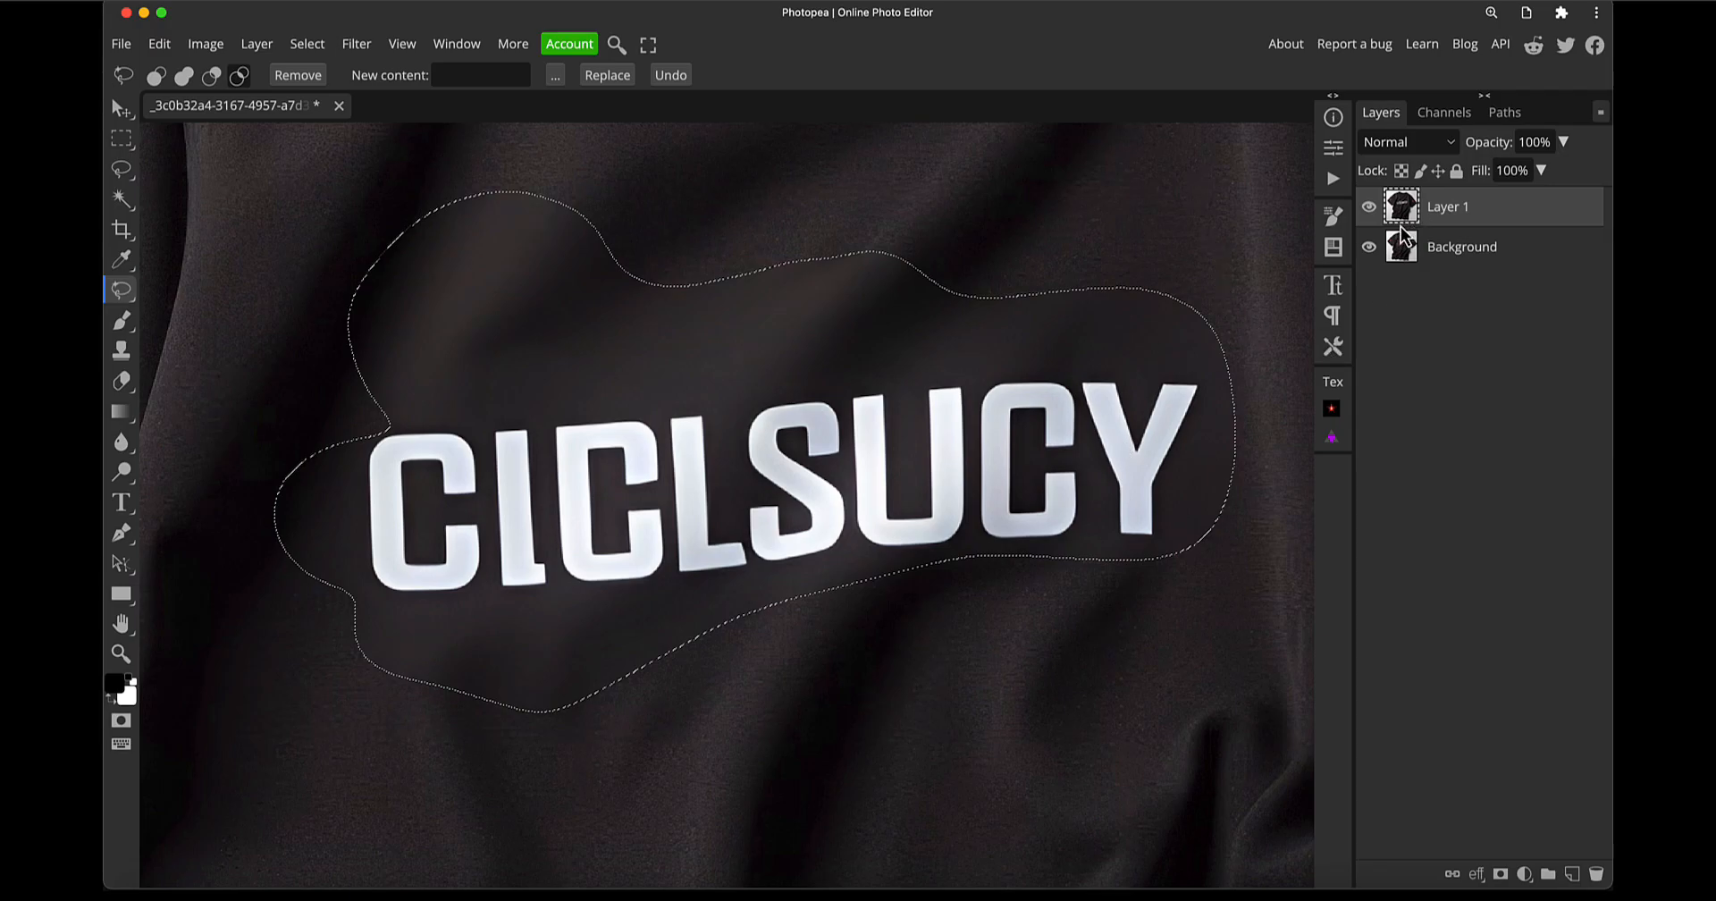
Run Magic Replace once more on the saved chest selection with empty new content and check it on the whole shirt
click(611, 77)
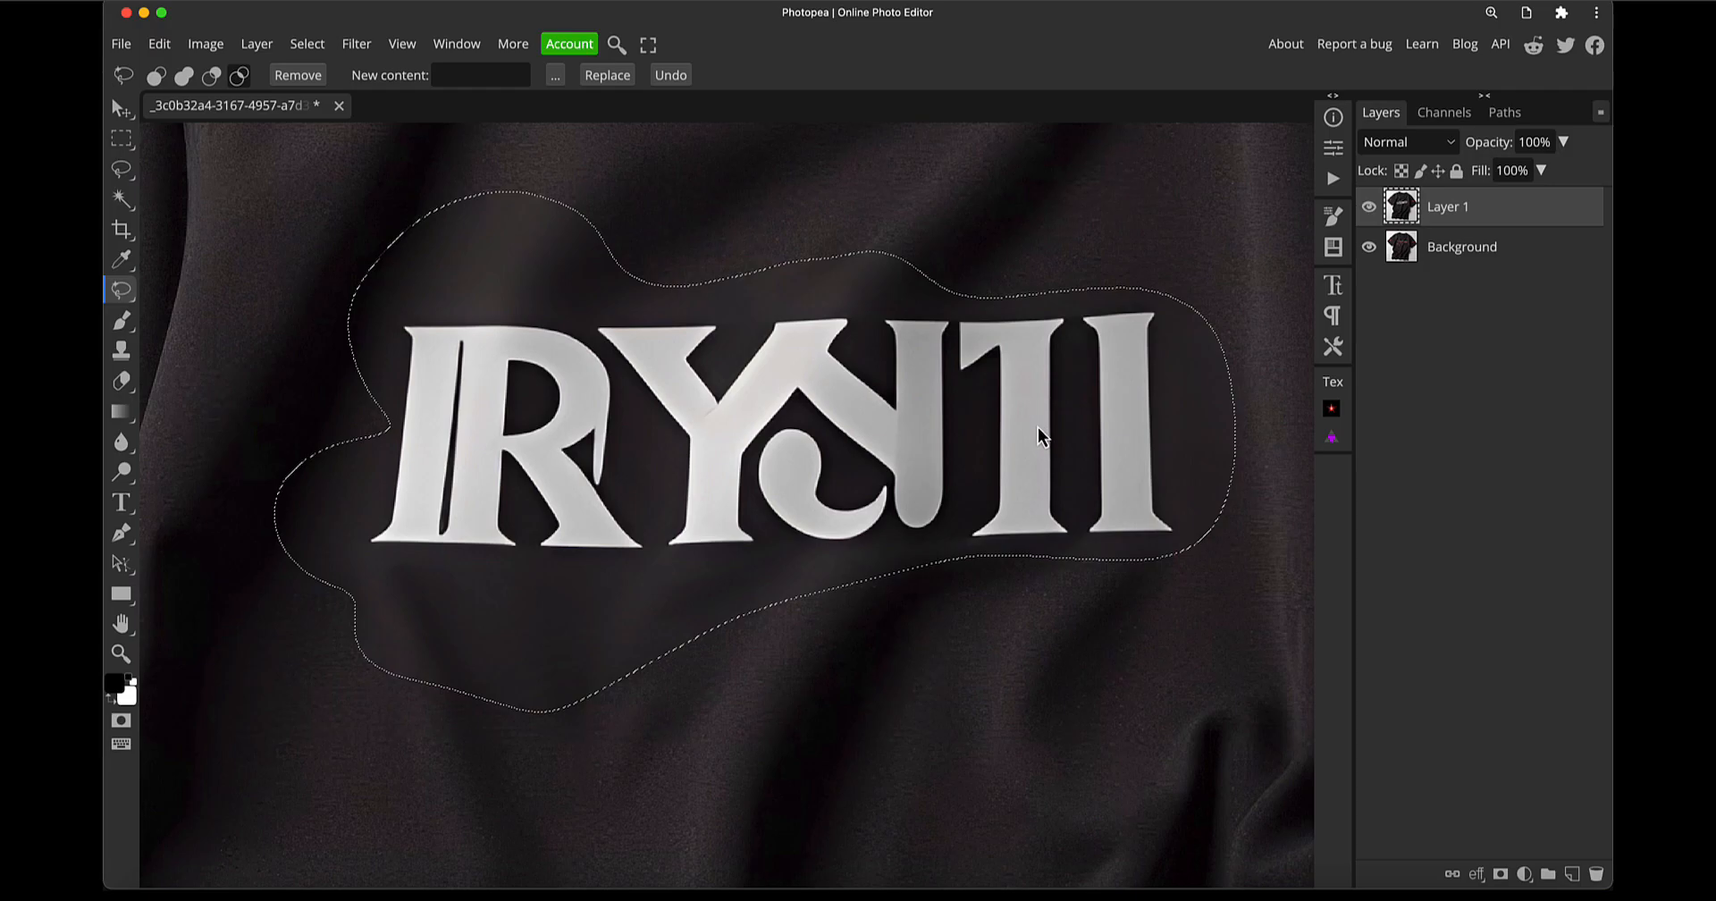
key(super+minus)
key(super+minus)
key(super+minus)
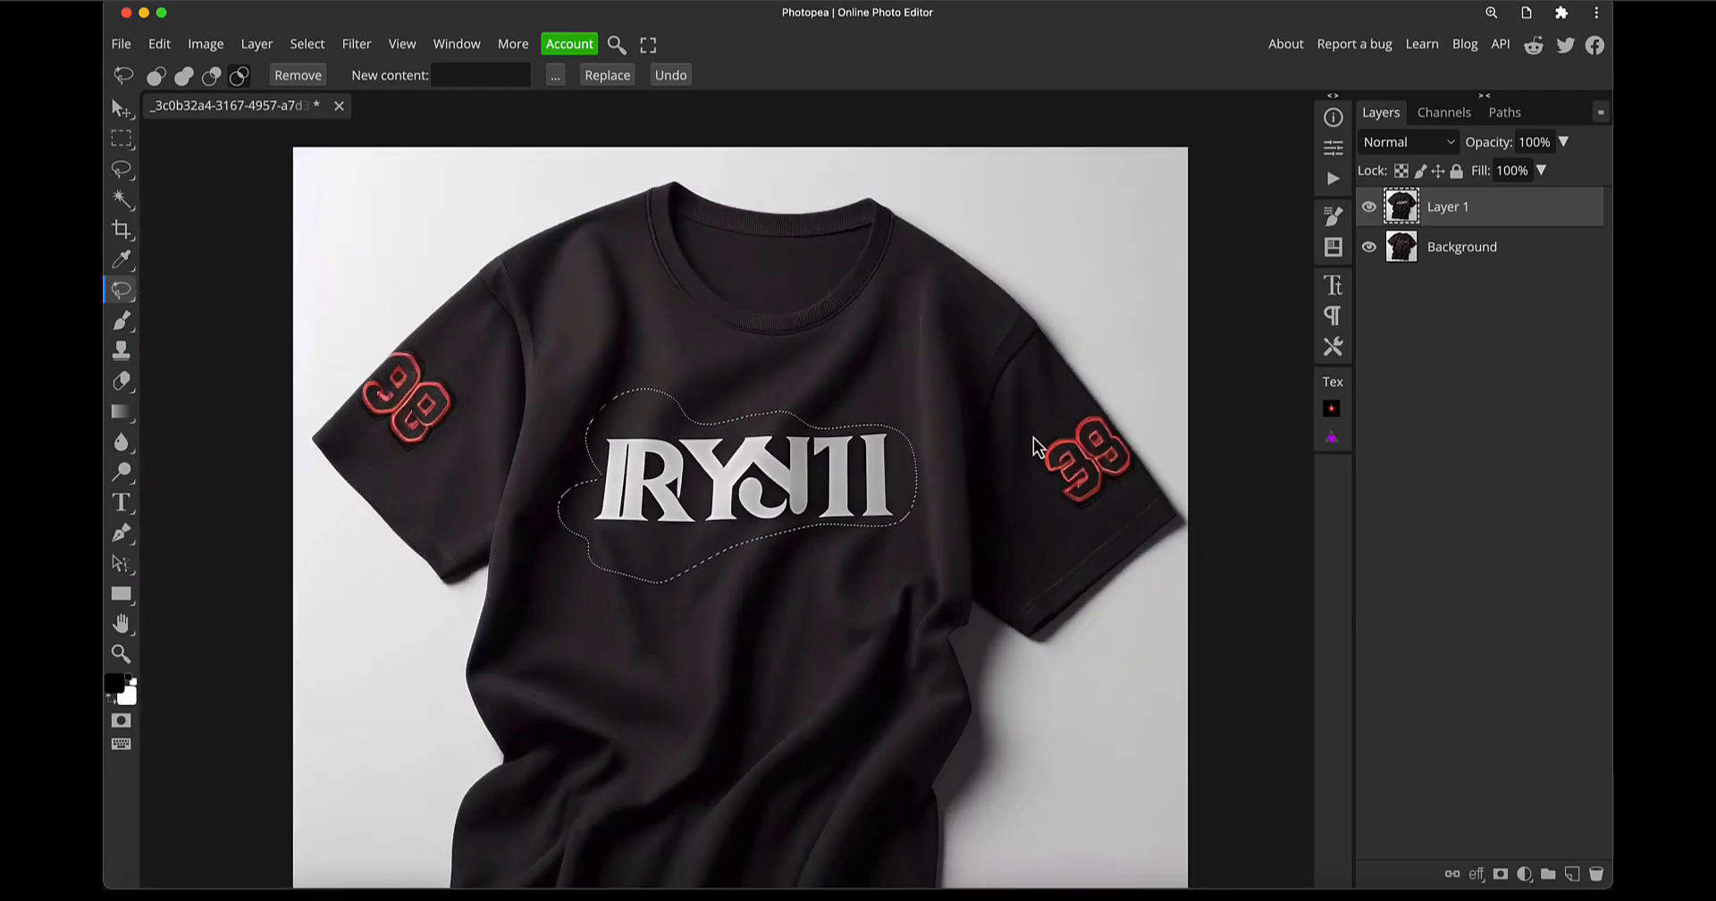
Replace the selected chest lettering with generated fabric using Magic Replace with blank new content, and clear the selection
click(613, 78)
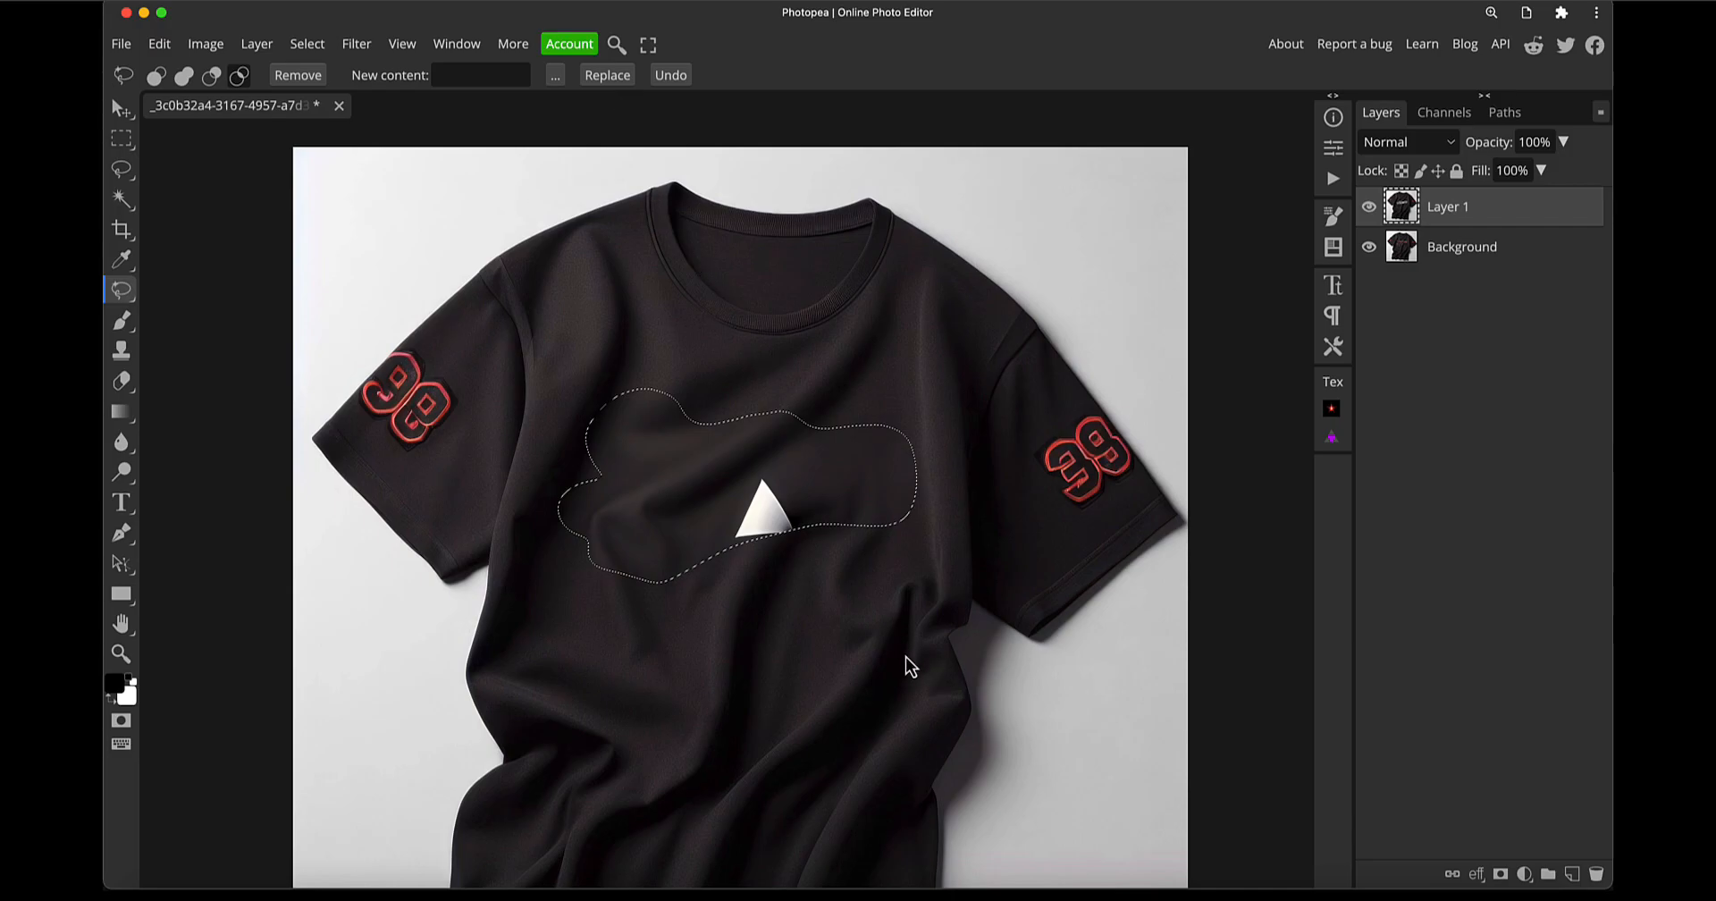
key(super+plus)
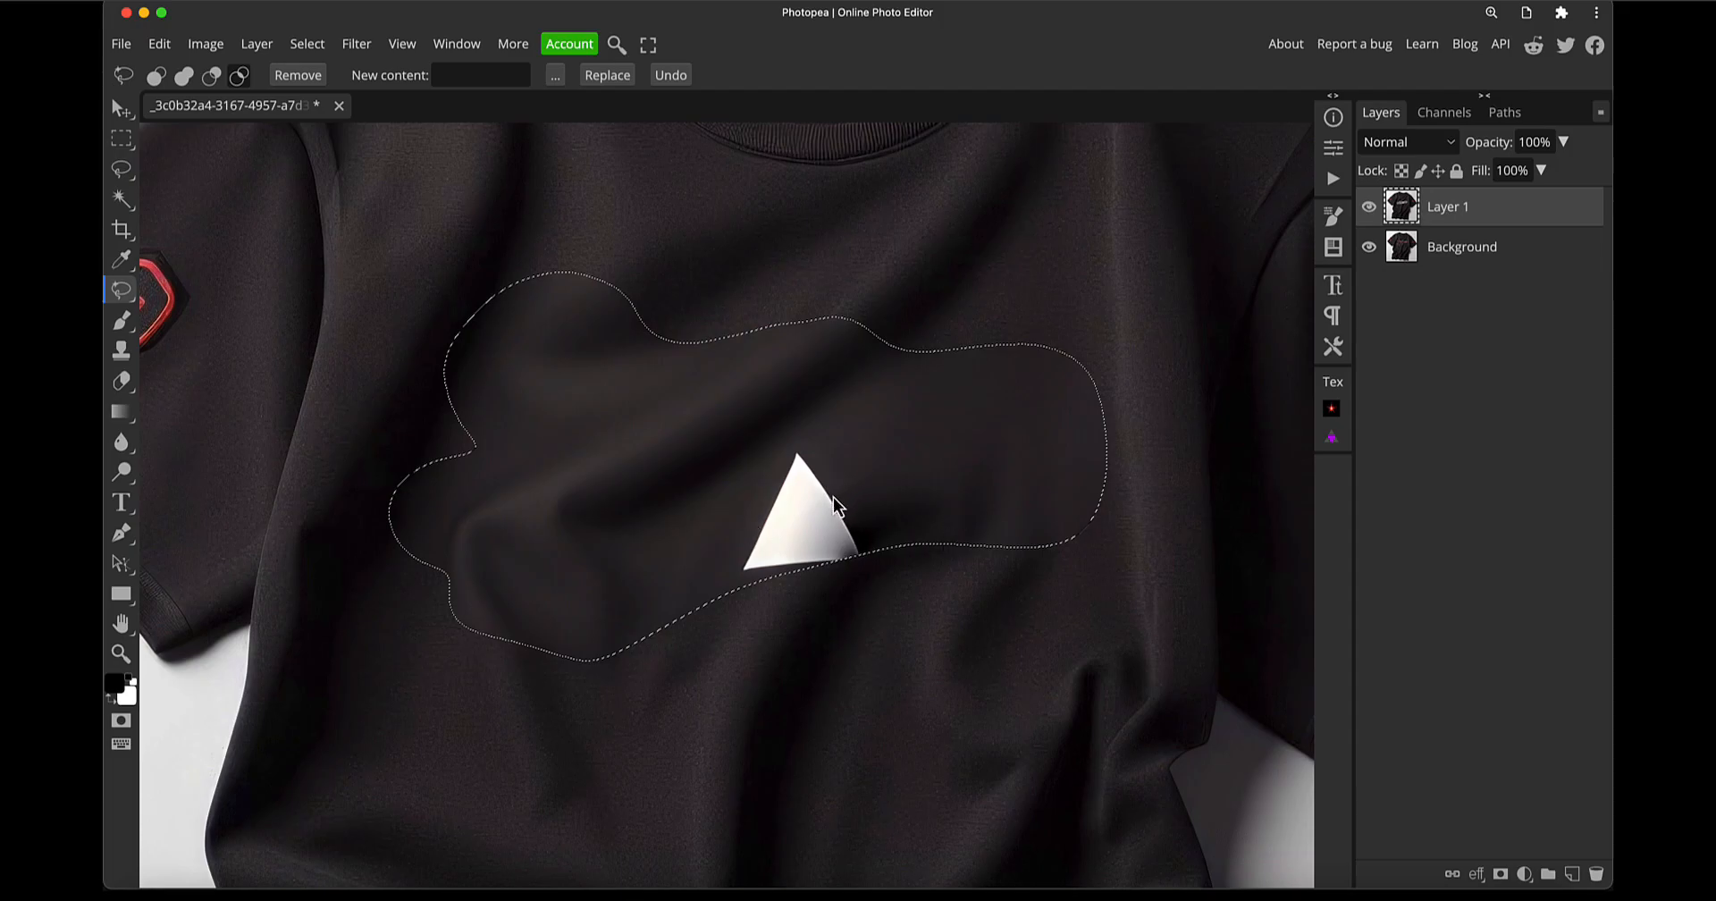
click(820, 598)
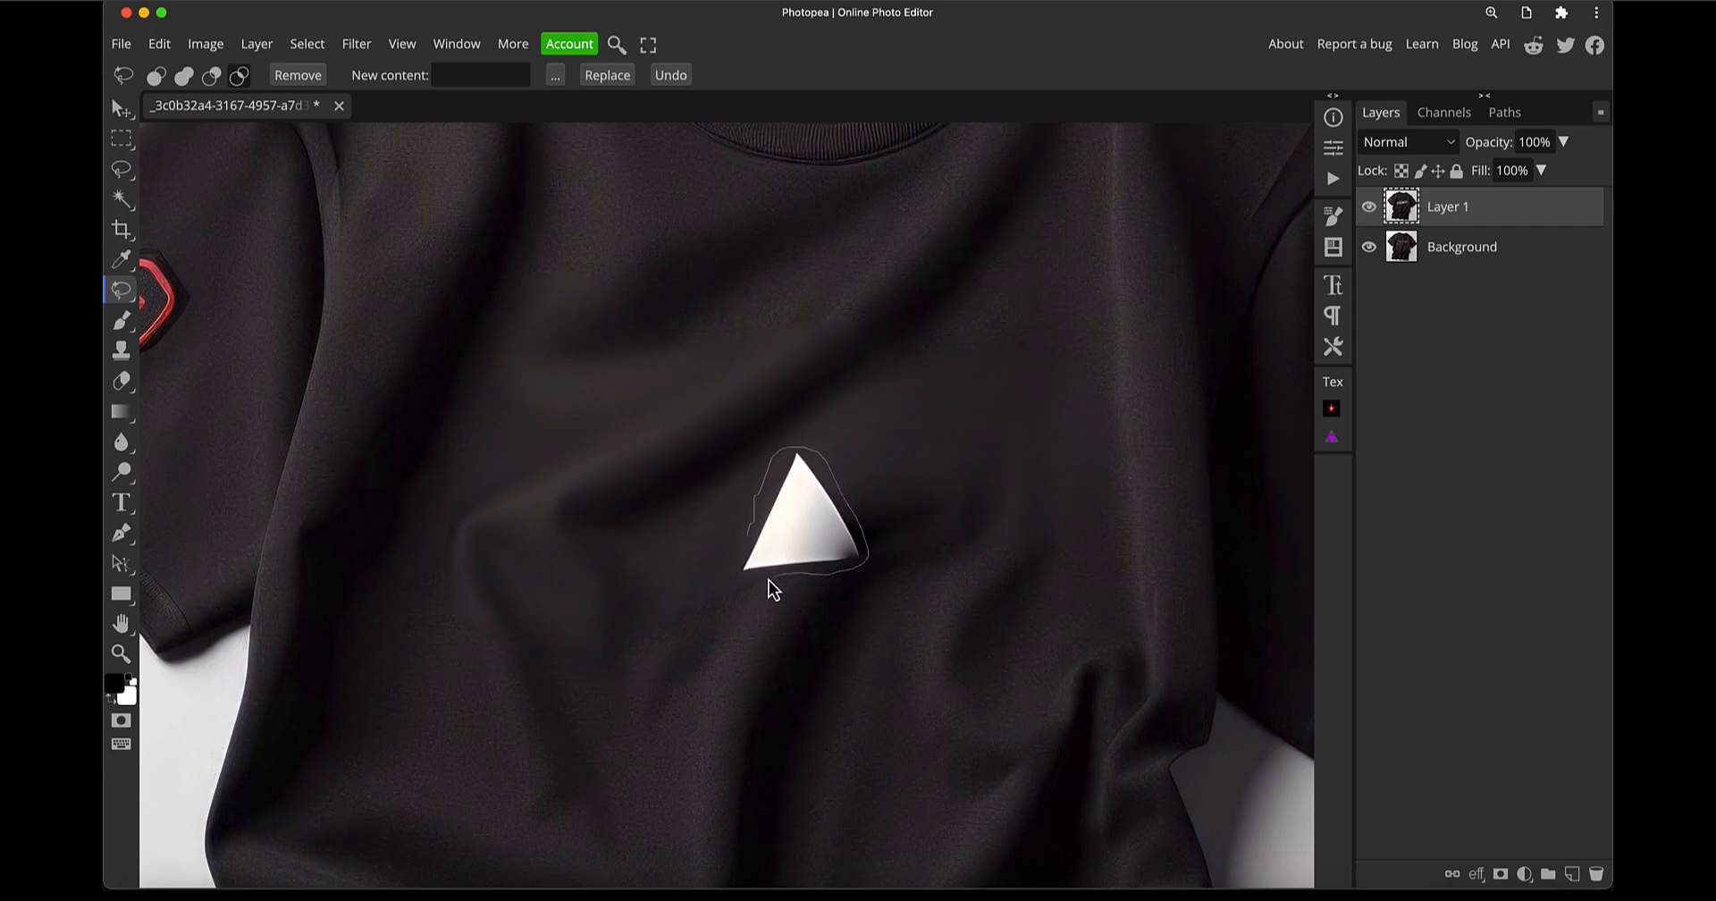
Outline the leftover white triangle on the chest, fill it with plain fabric using Magic Replace, and deselect
drag(727, 572, 753, 534)
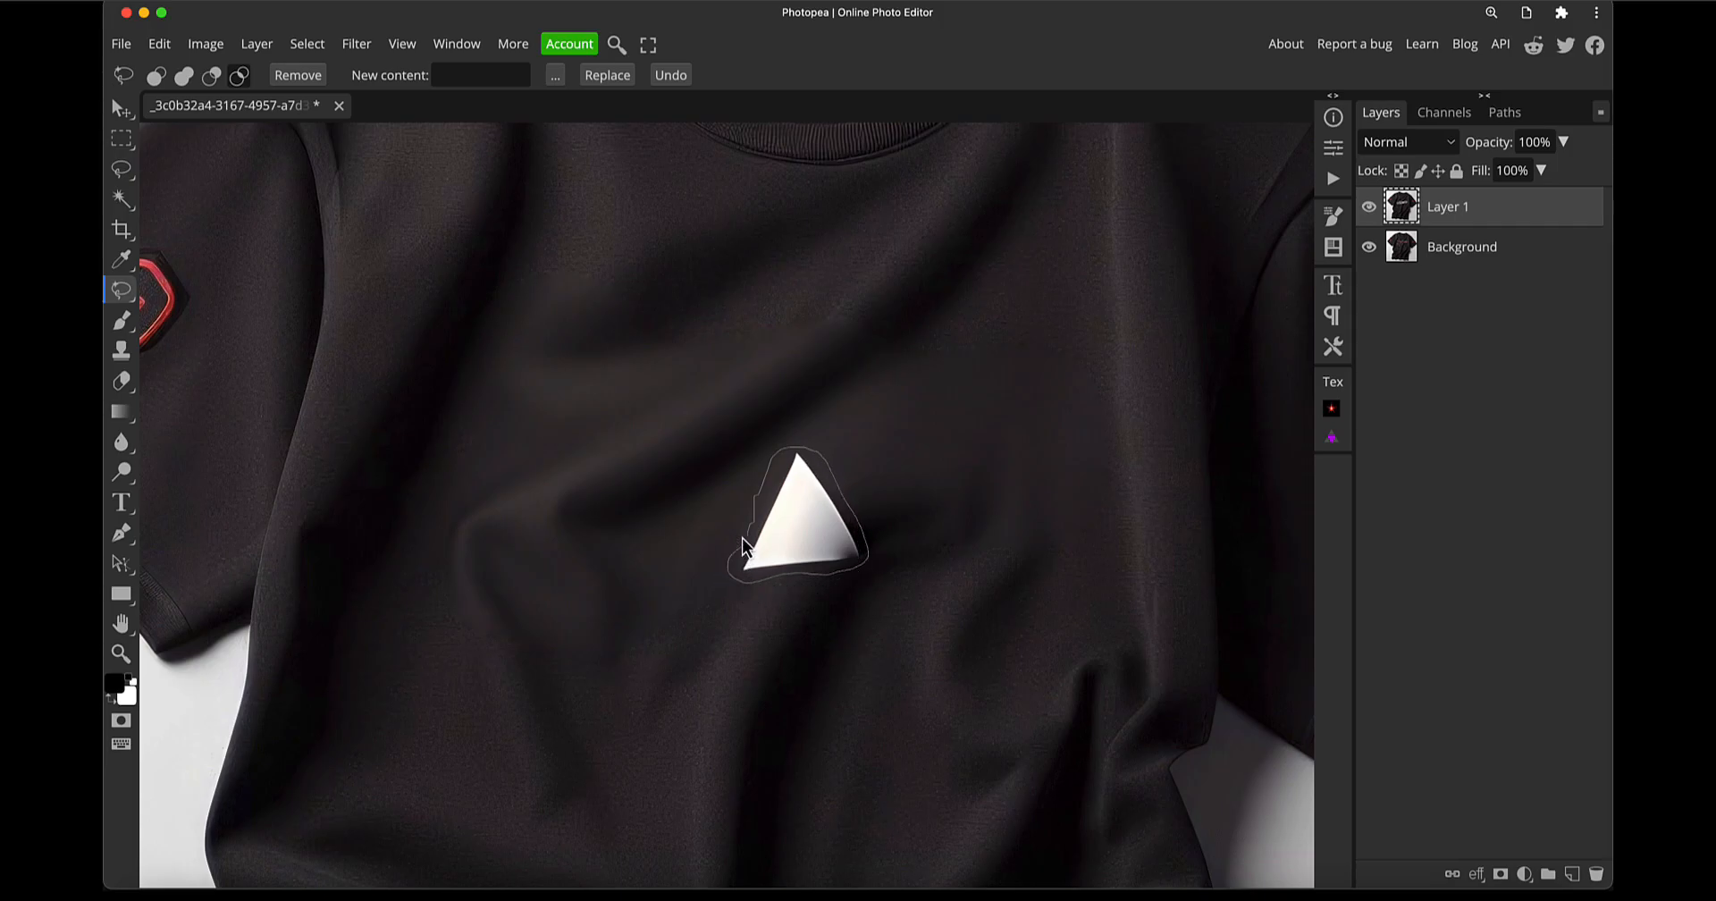
click(470, 77)
click(298, 75)
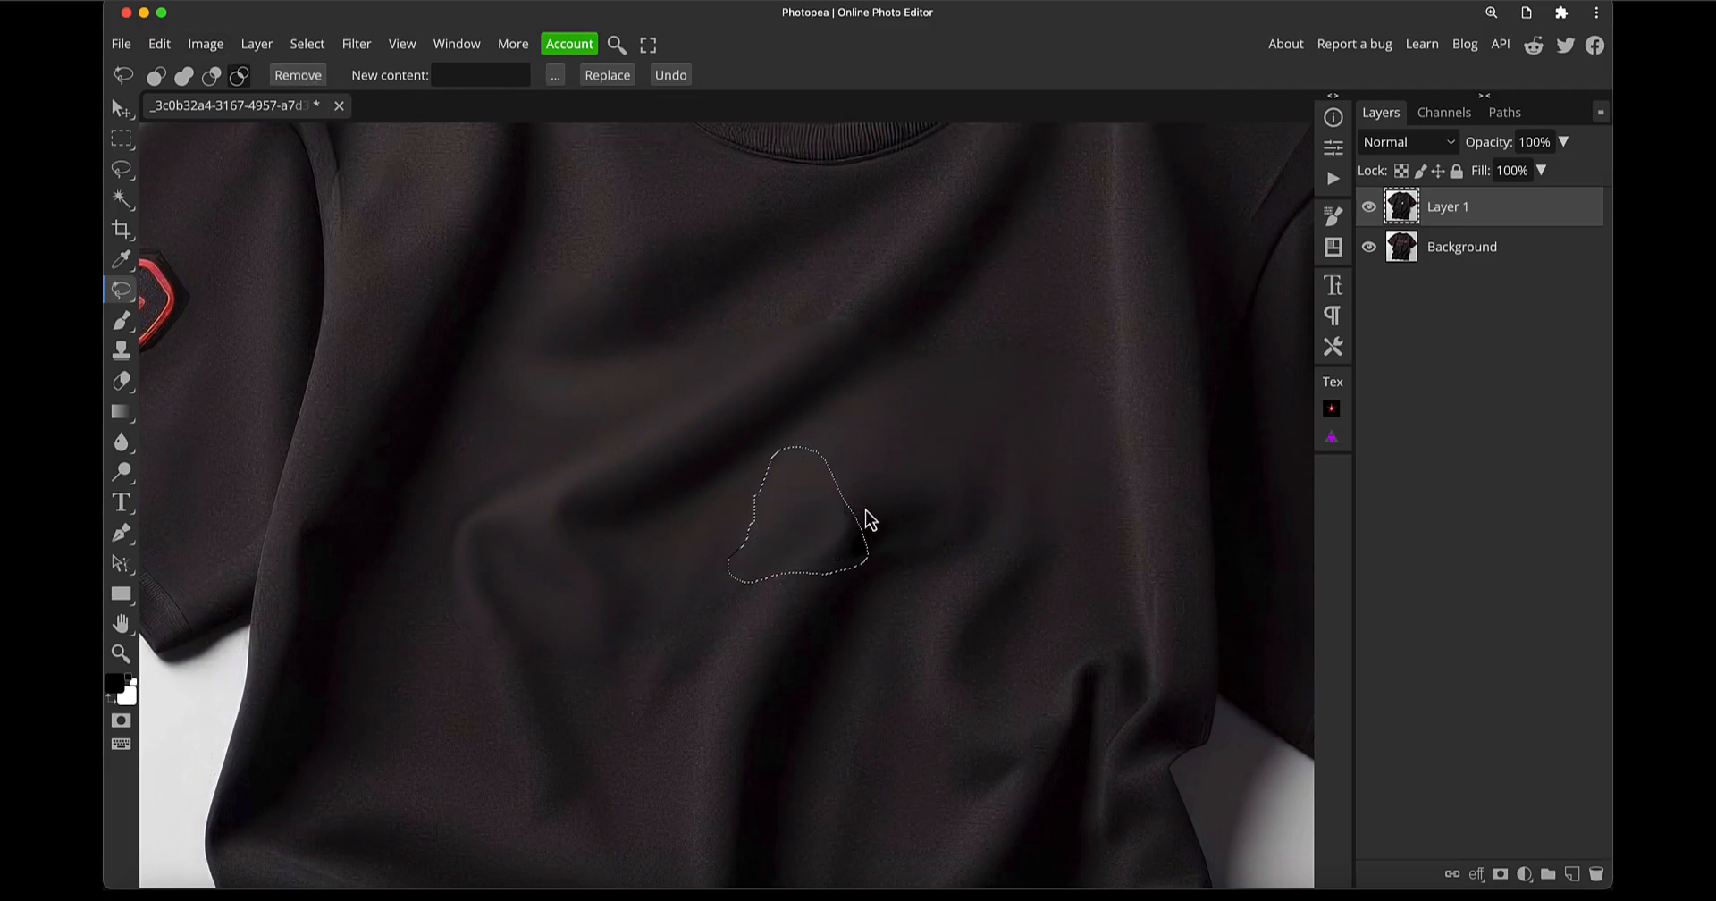
click(458, 73)
click(622, 80)
key(super+d)
key(z)
drag(814, 503, 866, 464)
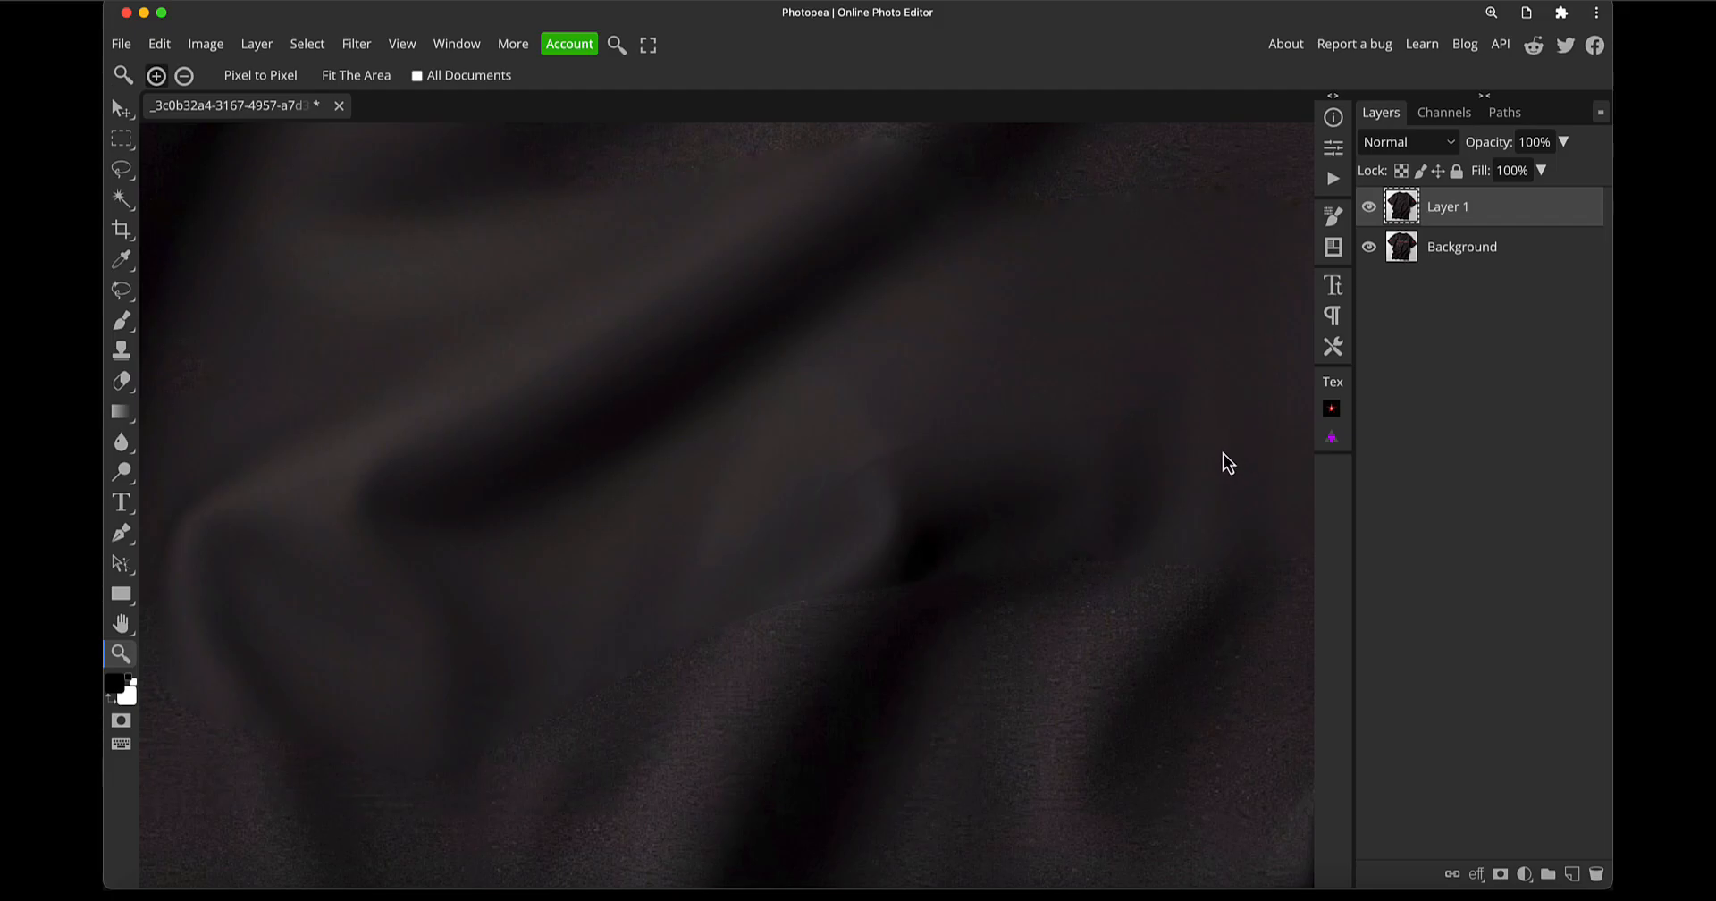
key(j)
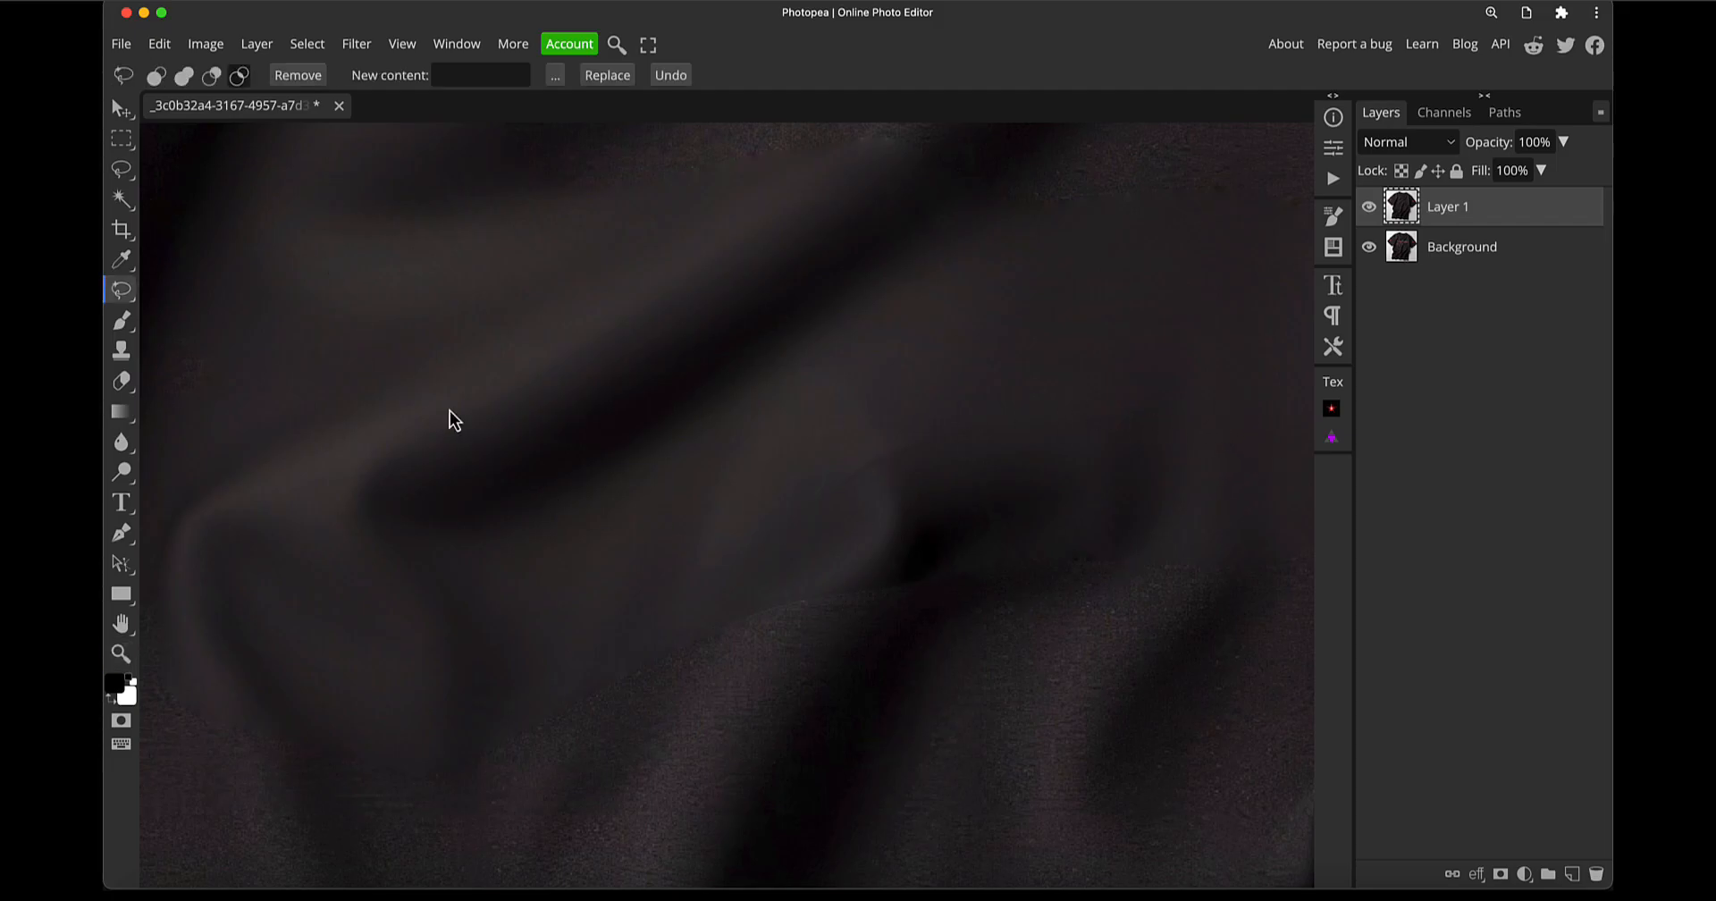
click(122, 290)
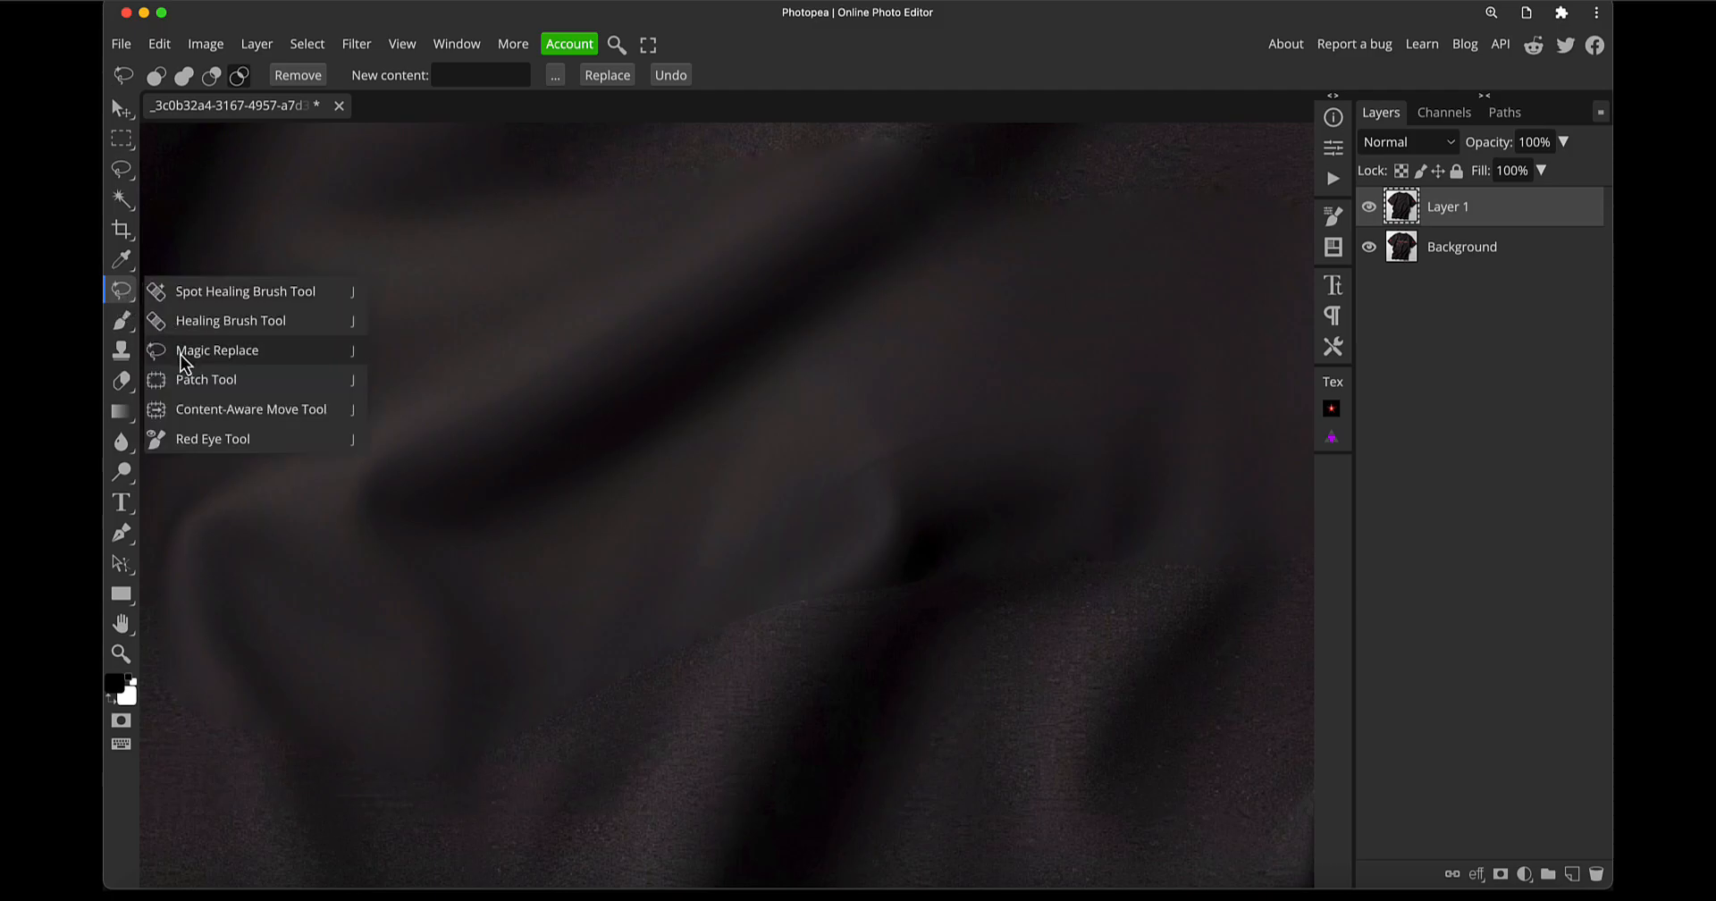
click(183, 380)
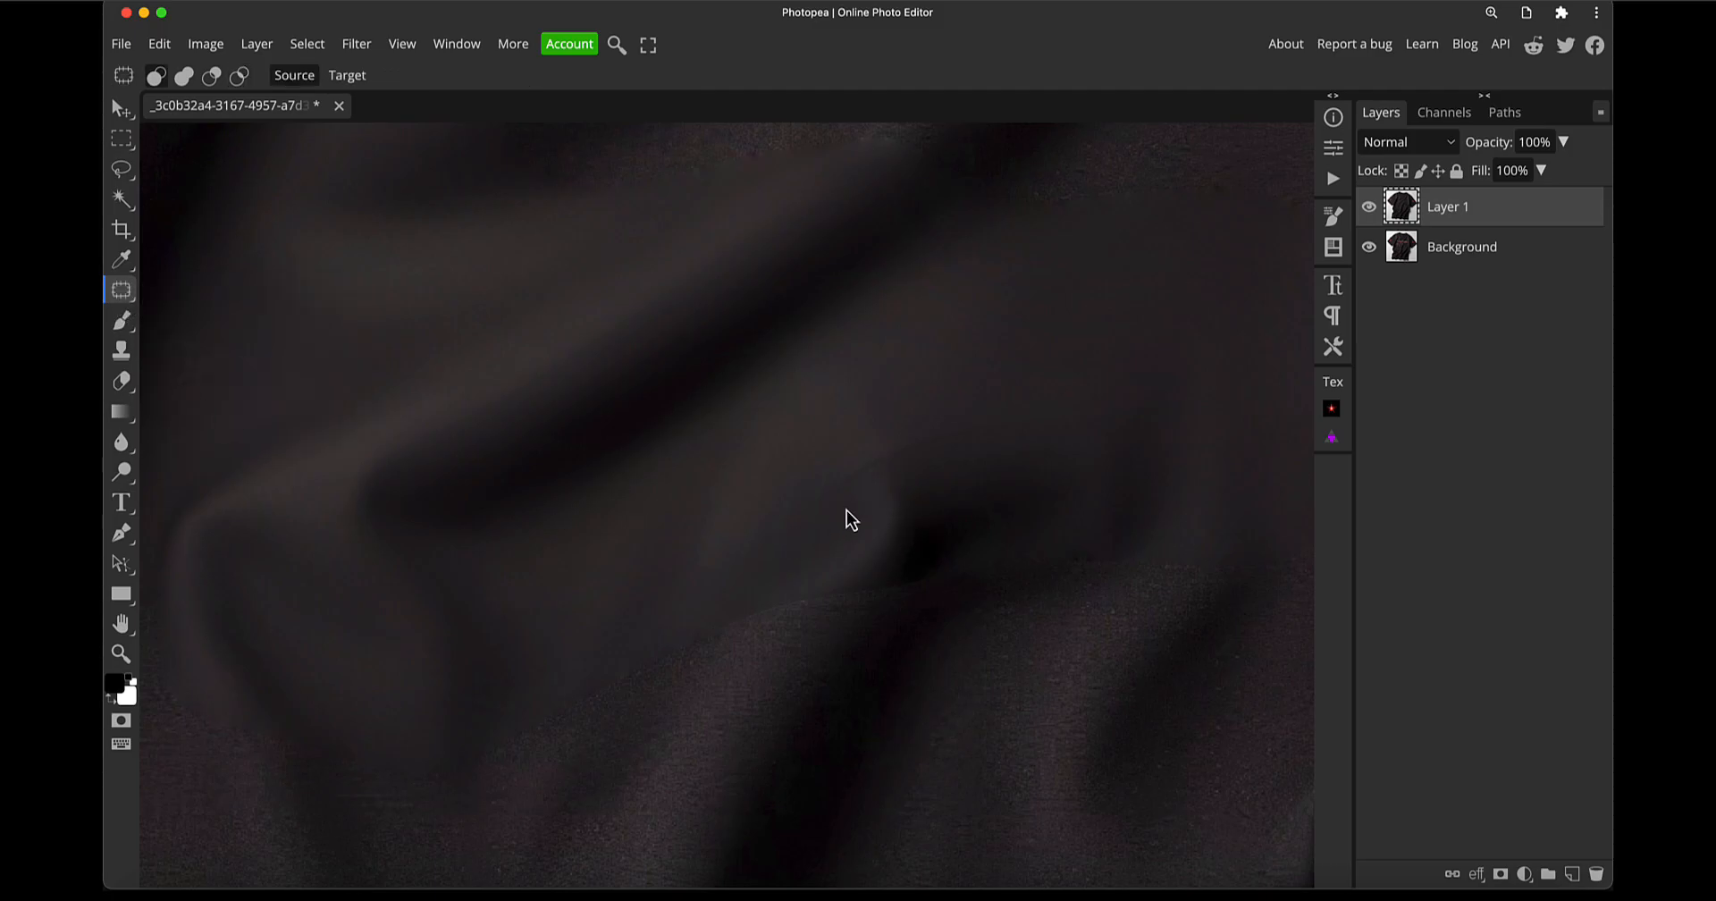
mouse_move(969, 412)
mouse_down()
mouse_move(1022, 414)
mouse_move(843, 516)
mouse_up()
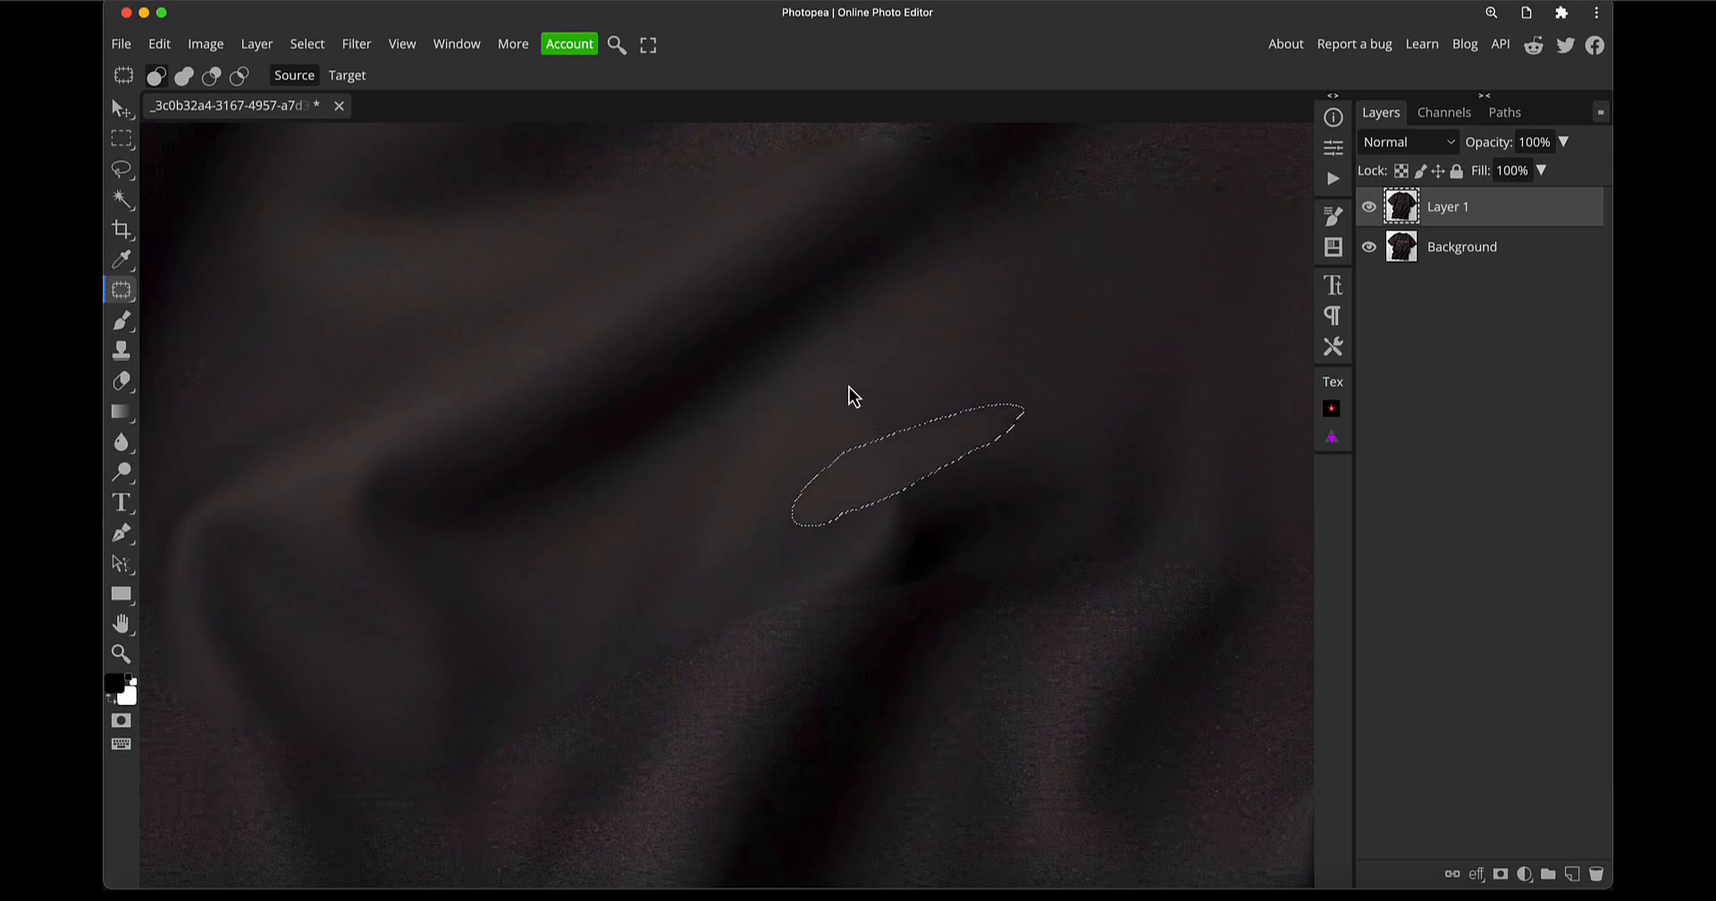
click(881, 419)
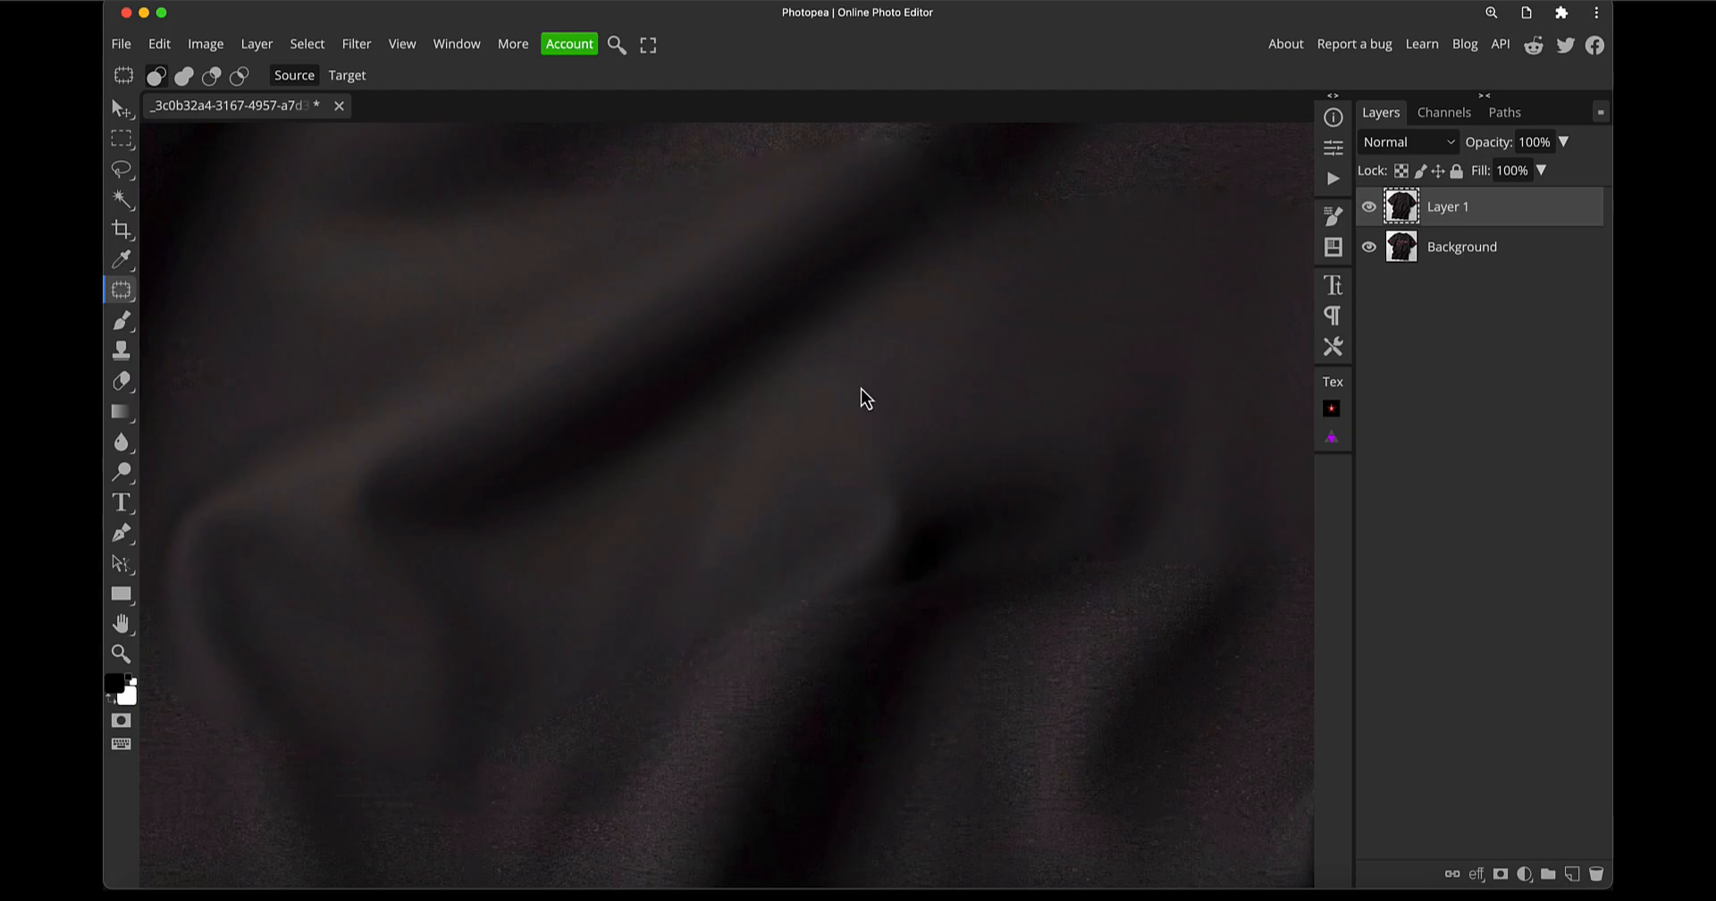
View the saved Alpha 1 channel's mask on its own and return to the RGB composite
scroll(862, 395, up, 5)
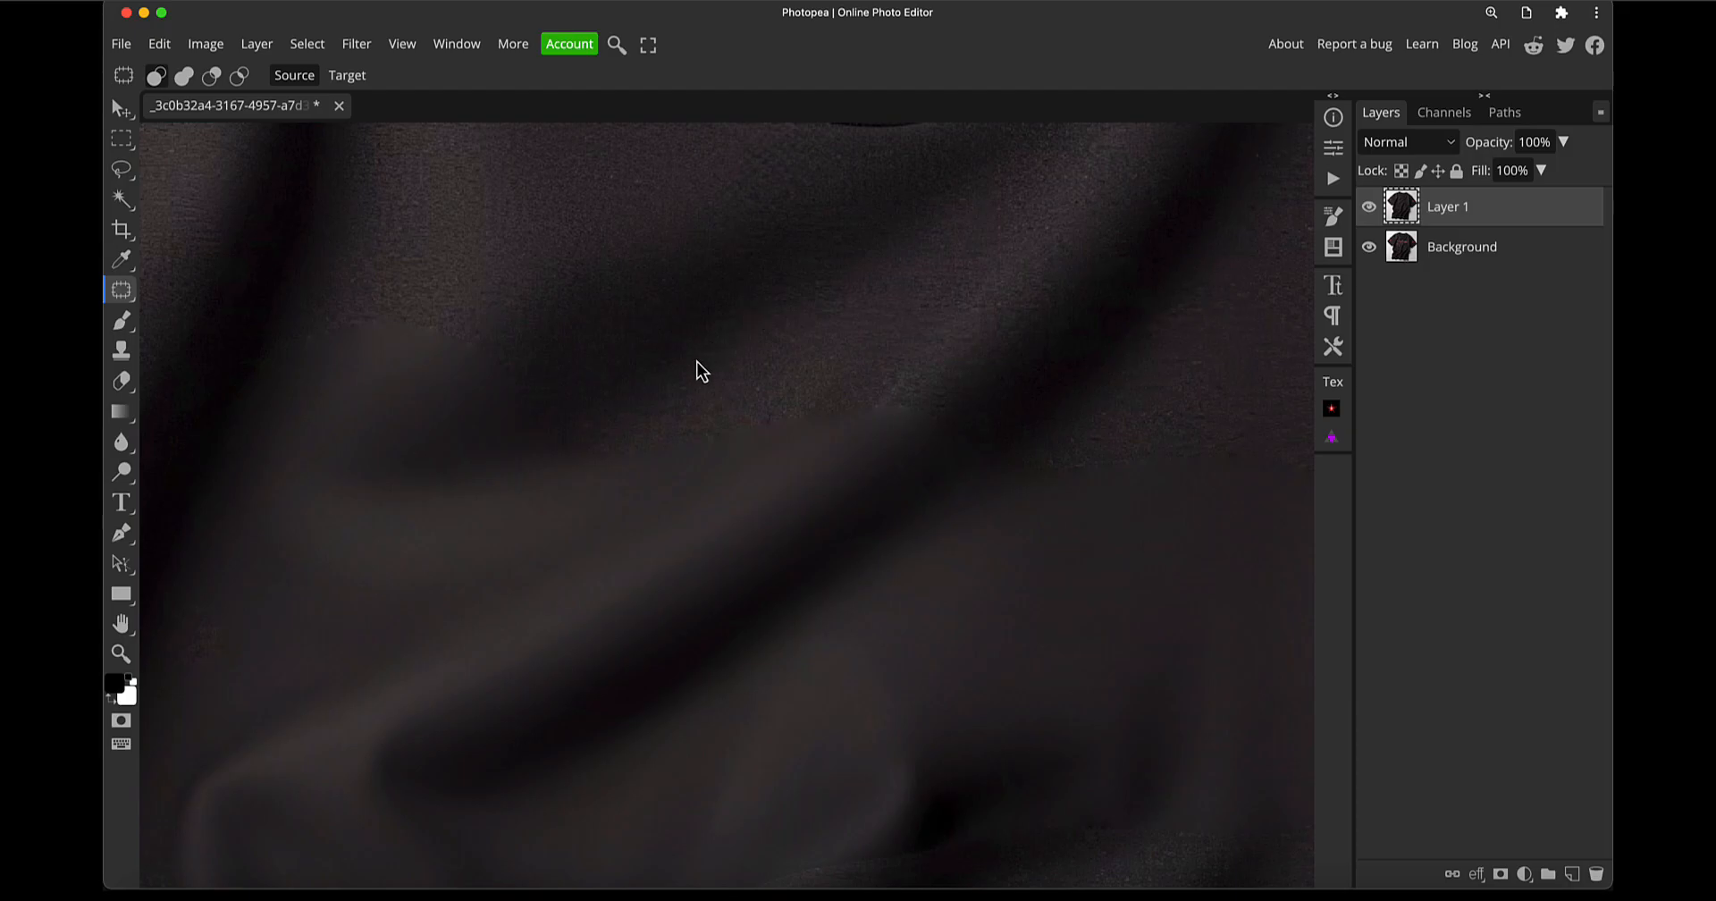
click(1444, 113)
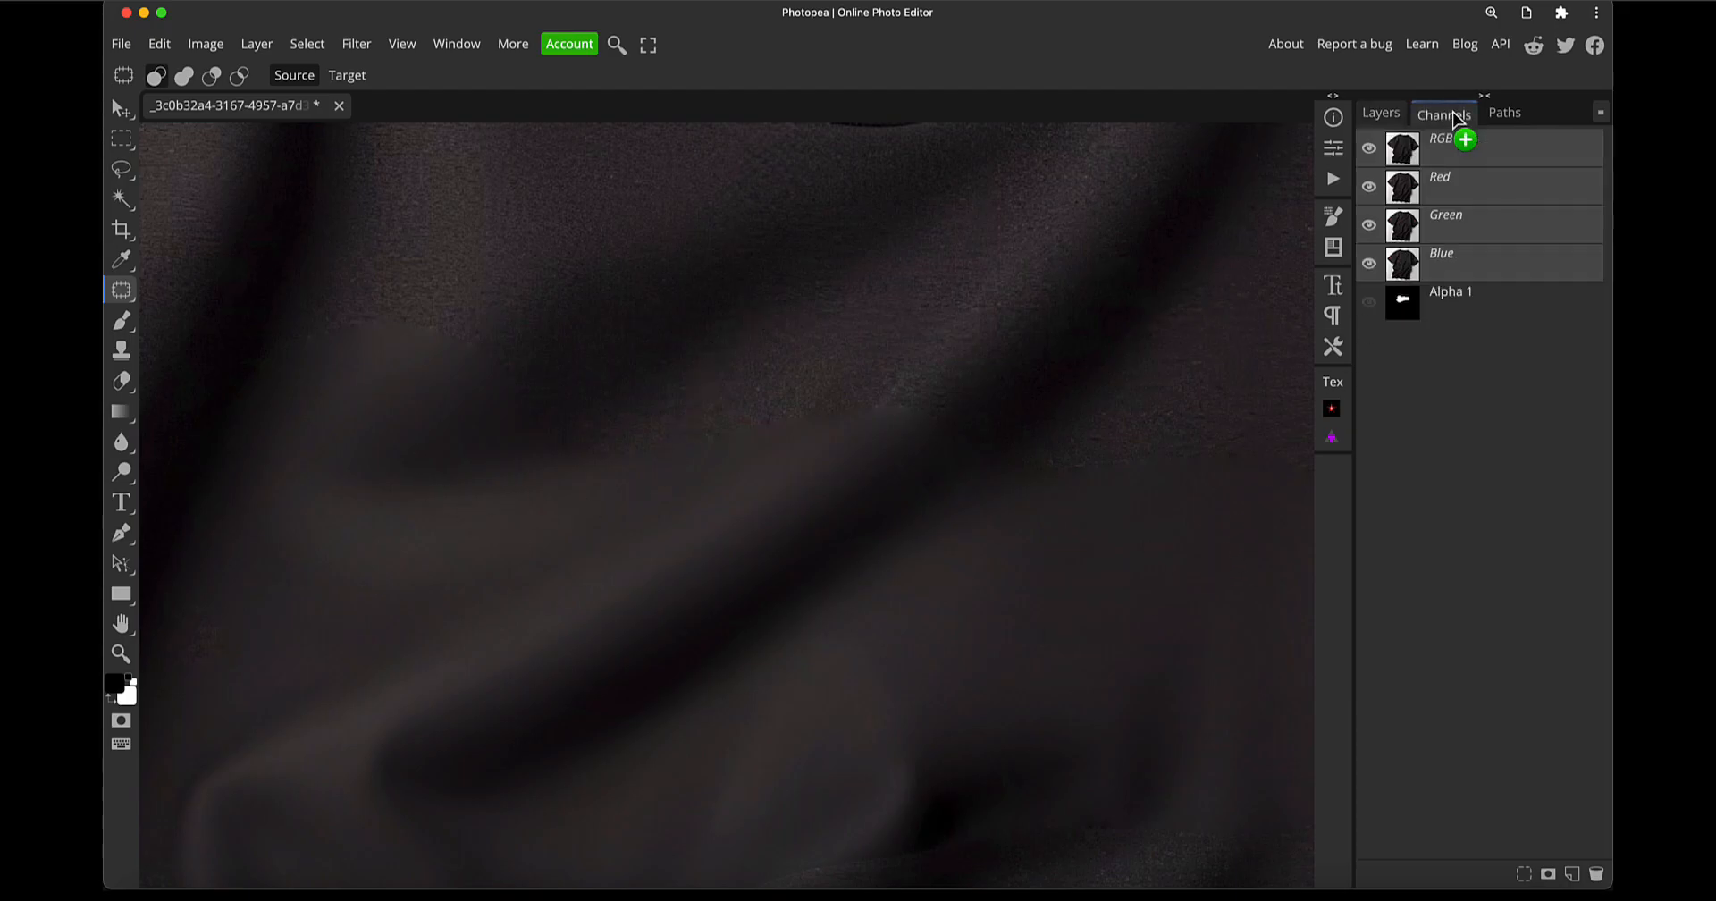
click(1405, 310)
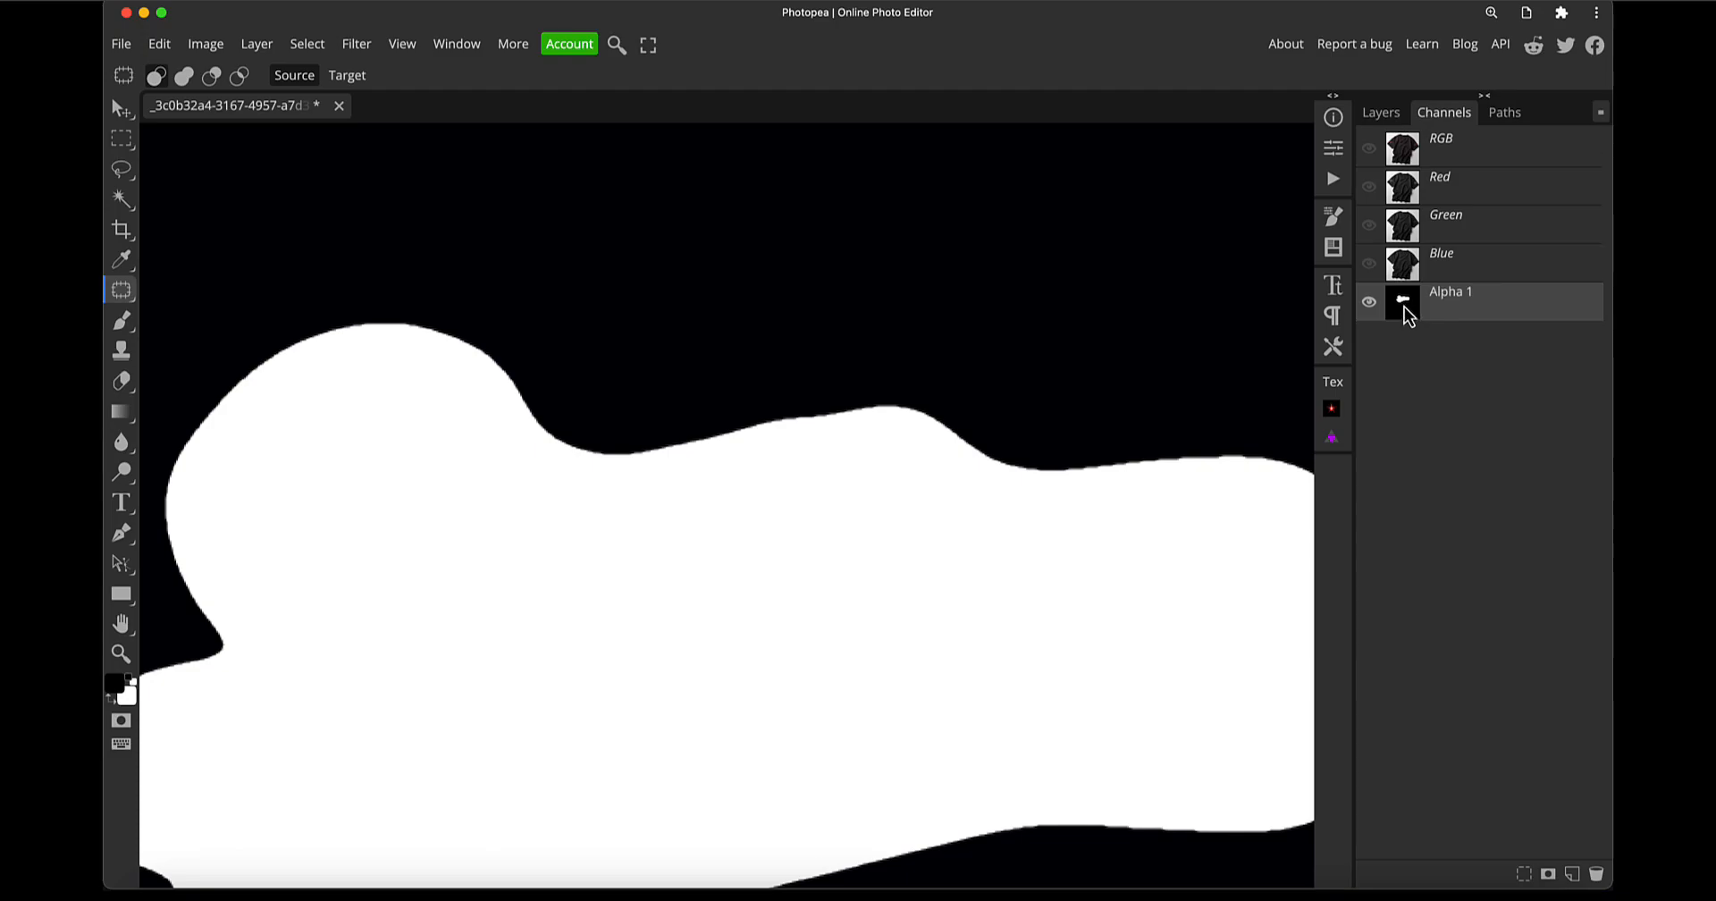
click(1399, 143)
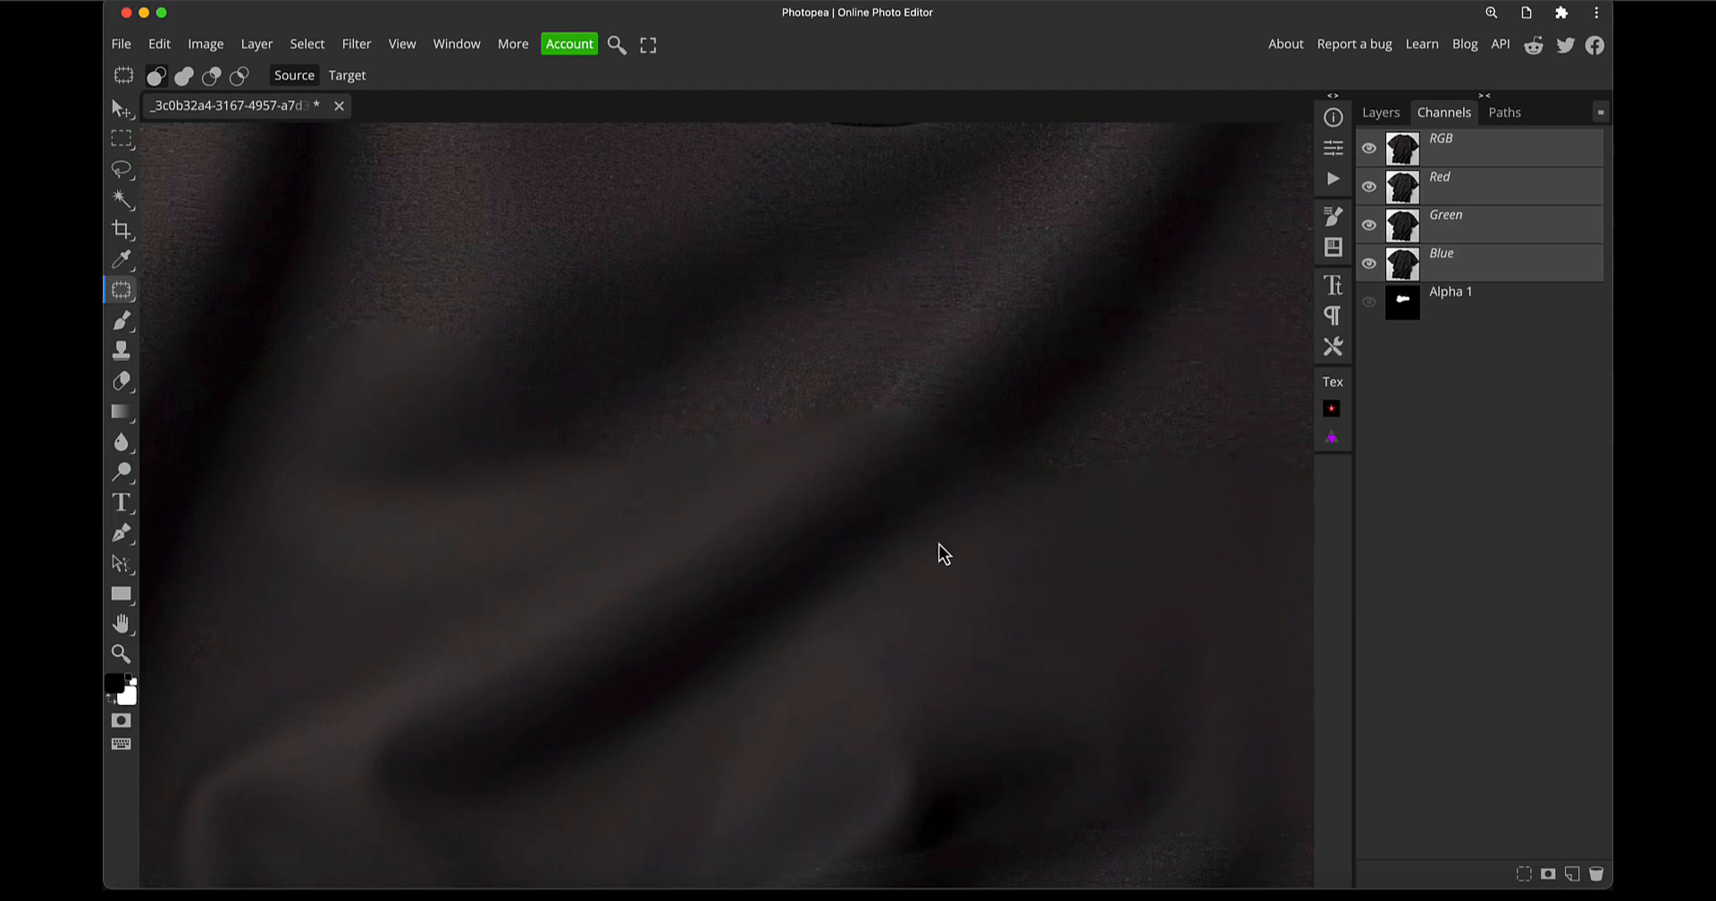
Outline the red 39 patch on the sleeve with the Lasso and extend the selection around its lower corner
scroll(938, 554, down, 3)
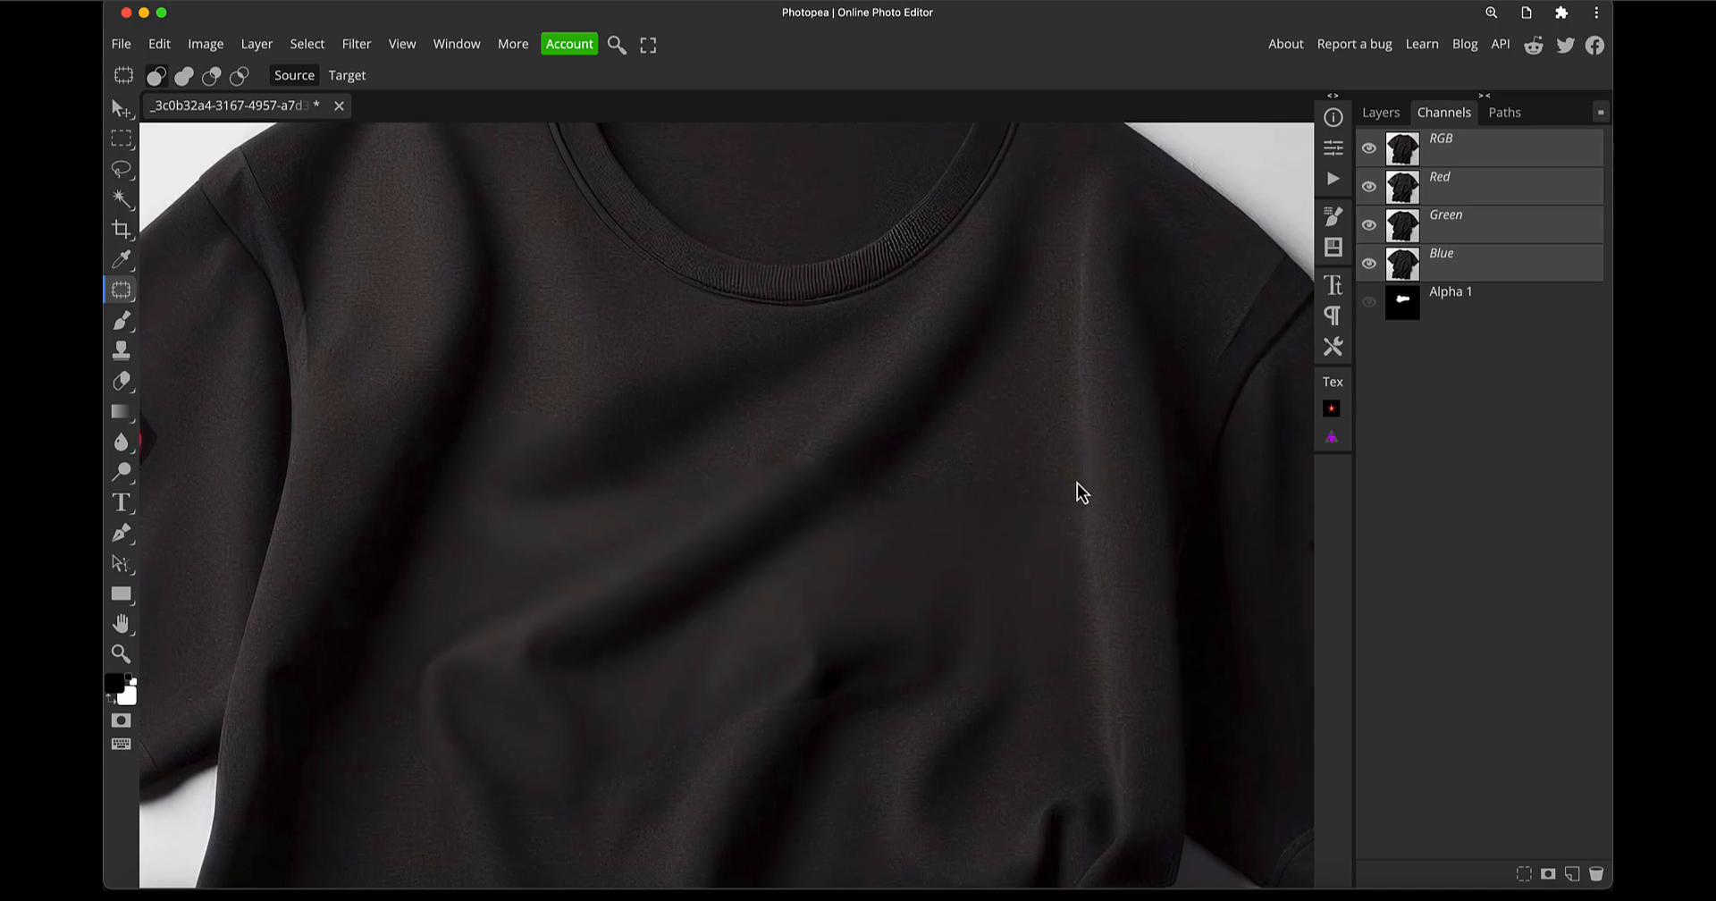
drag(1079, 486, 613, 384)
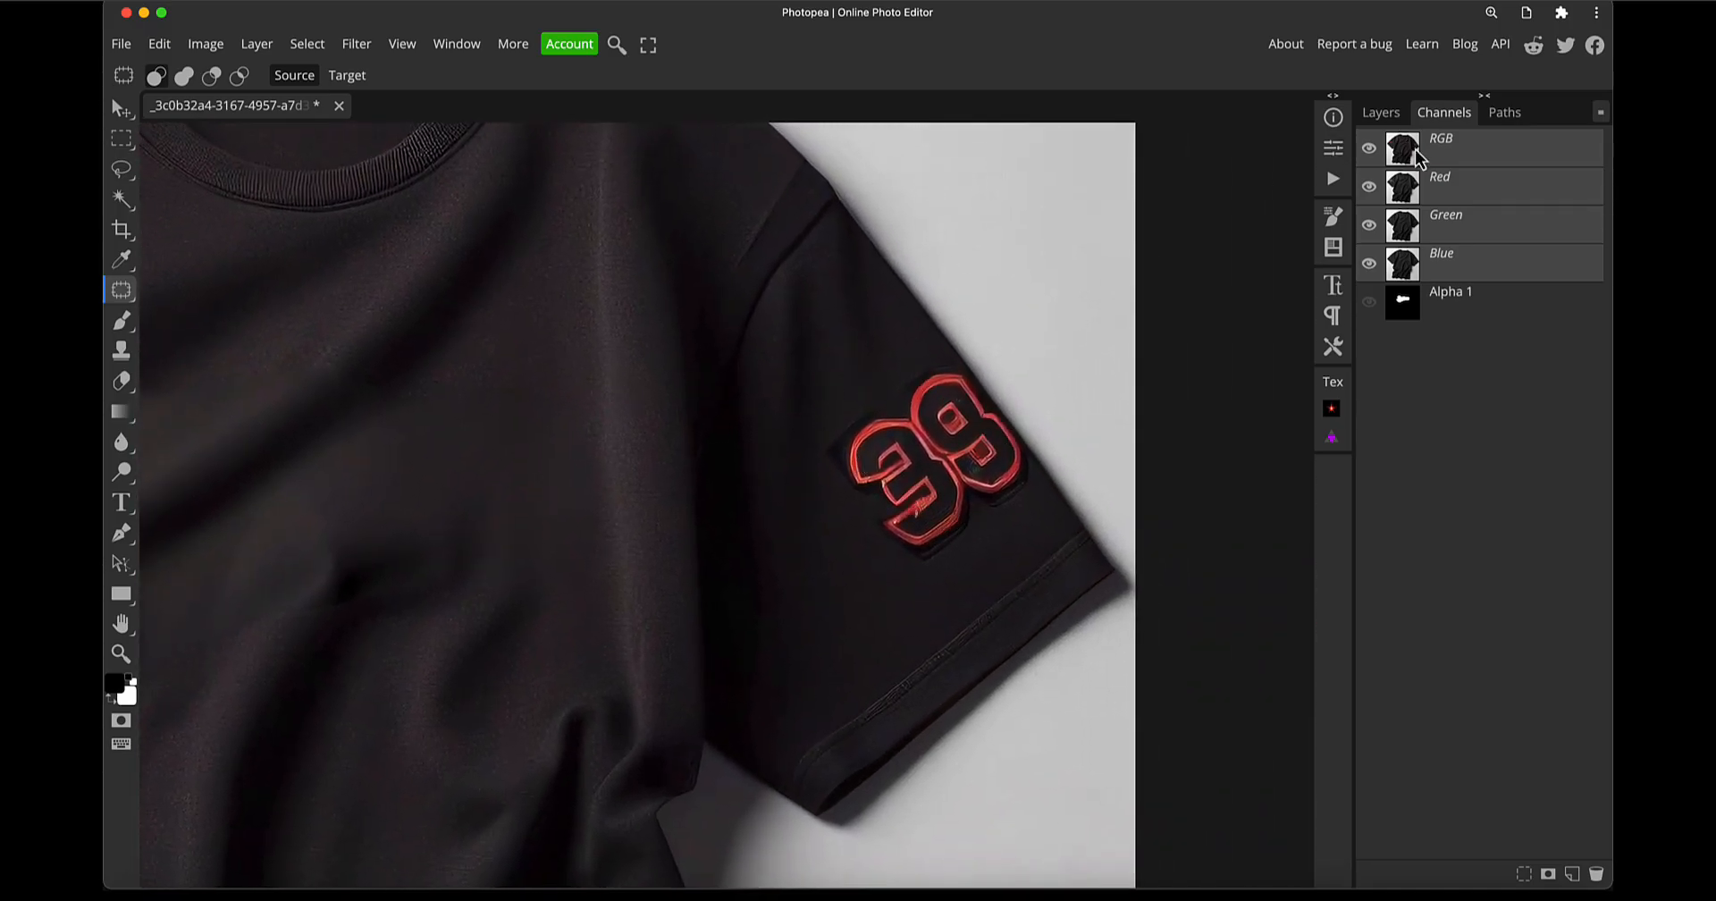
click(1381, 114)
key(z)
mouse_move(965, 480)
mouse_down()
mouse_move(993, 480)
mouse_move(976, 481)
mouse_up()
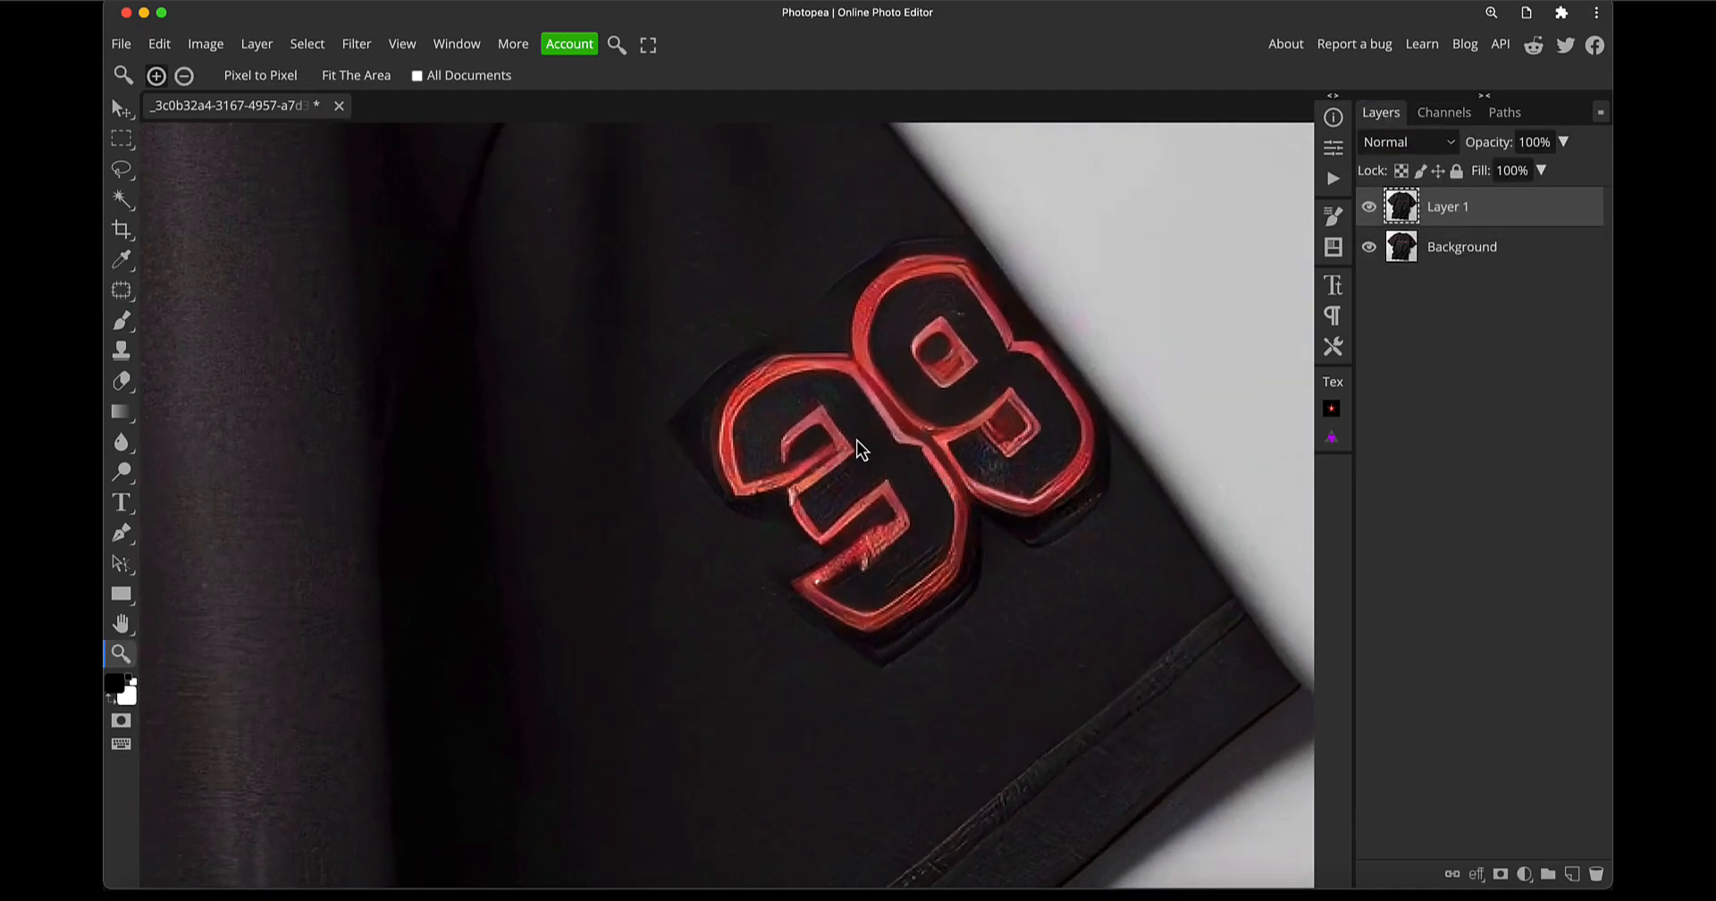
key(l)
mouse_move(671, 391)
mouse_down()
mouse_move(780, 280)
mouse_move(898, 226)
mouse_up()
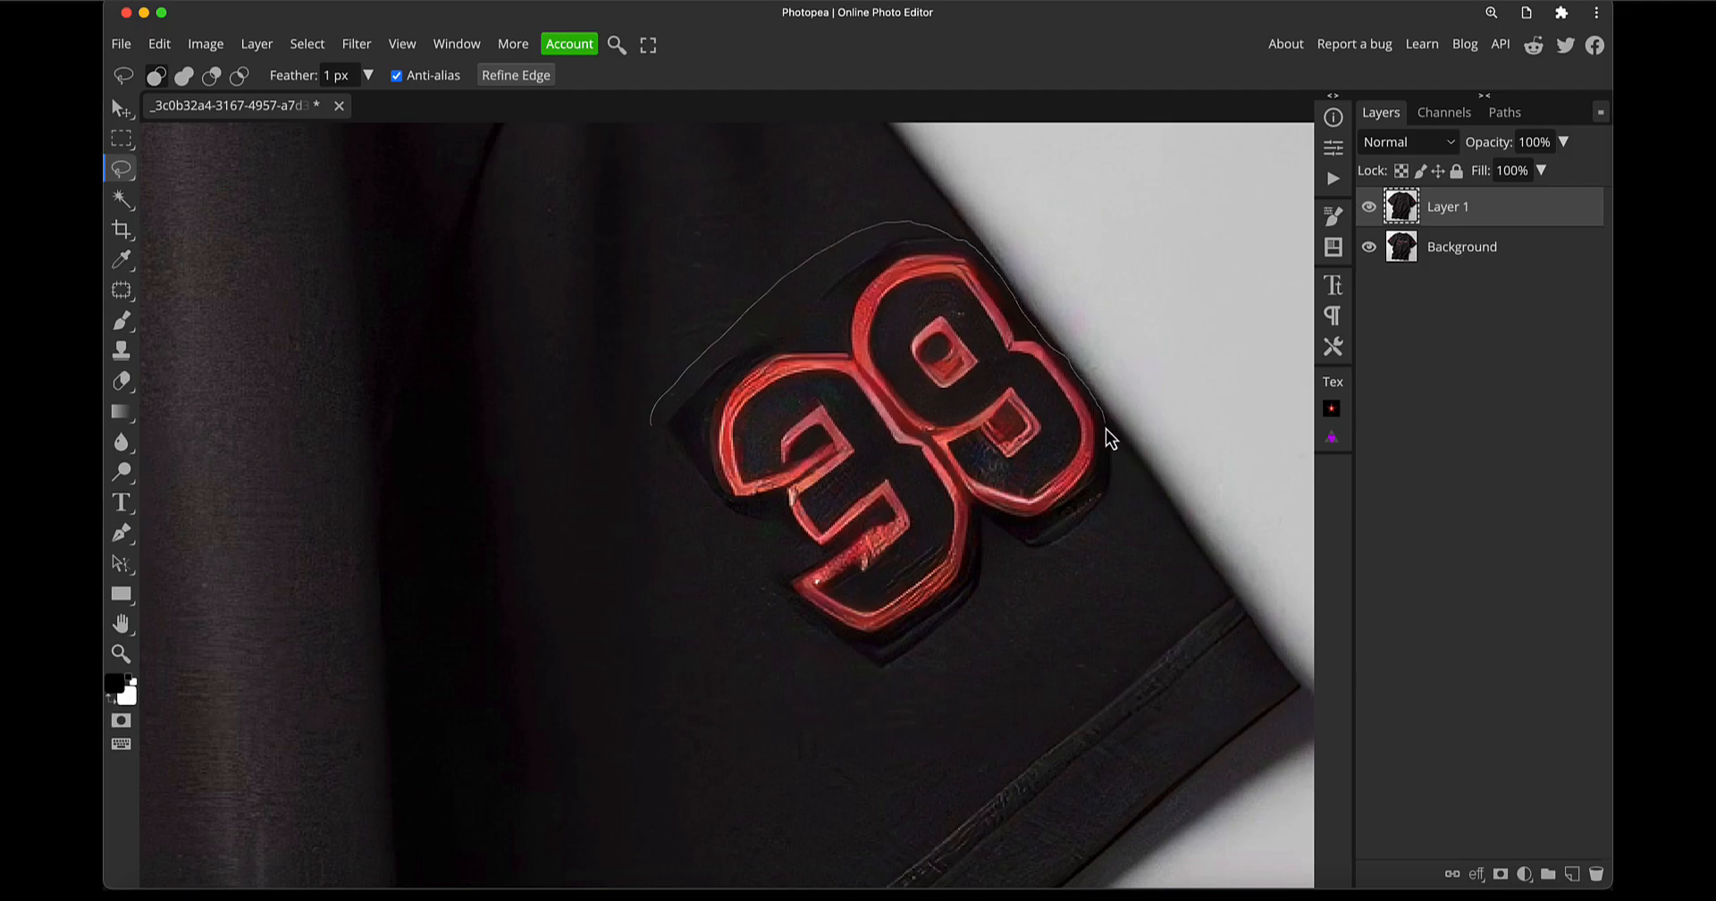
mouse_move(1111, 482)
mouse_down()
mouse_move(1107, 520)
mouse_move(924, 664)
mouse_up()
drag(654, 444, 655, 444)
mouse_move(768, 579)
mouse_down()
mouse_move(766, 632)
mouse_move(824, 696)
mouse_up()
drag(828, 574, 828, 577)
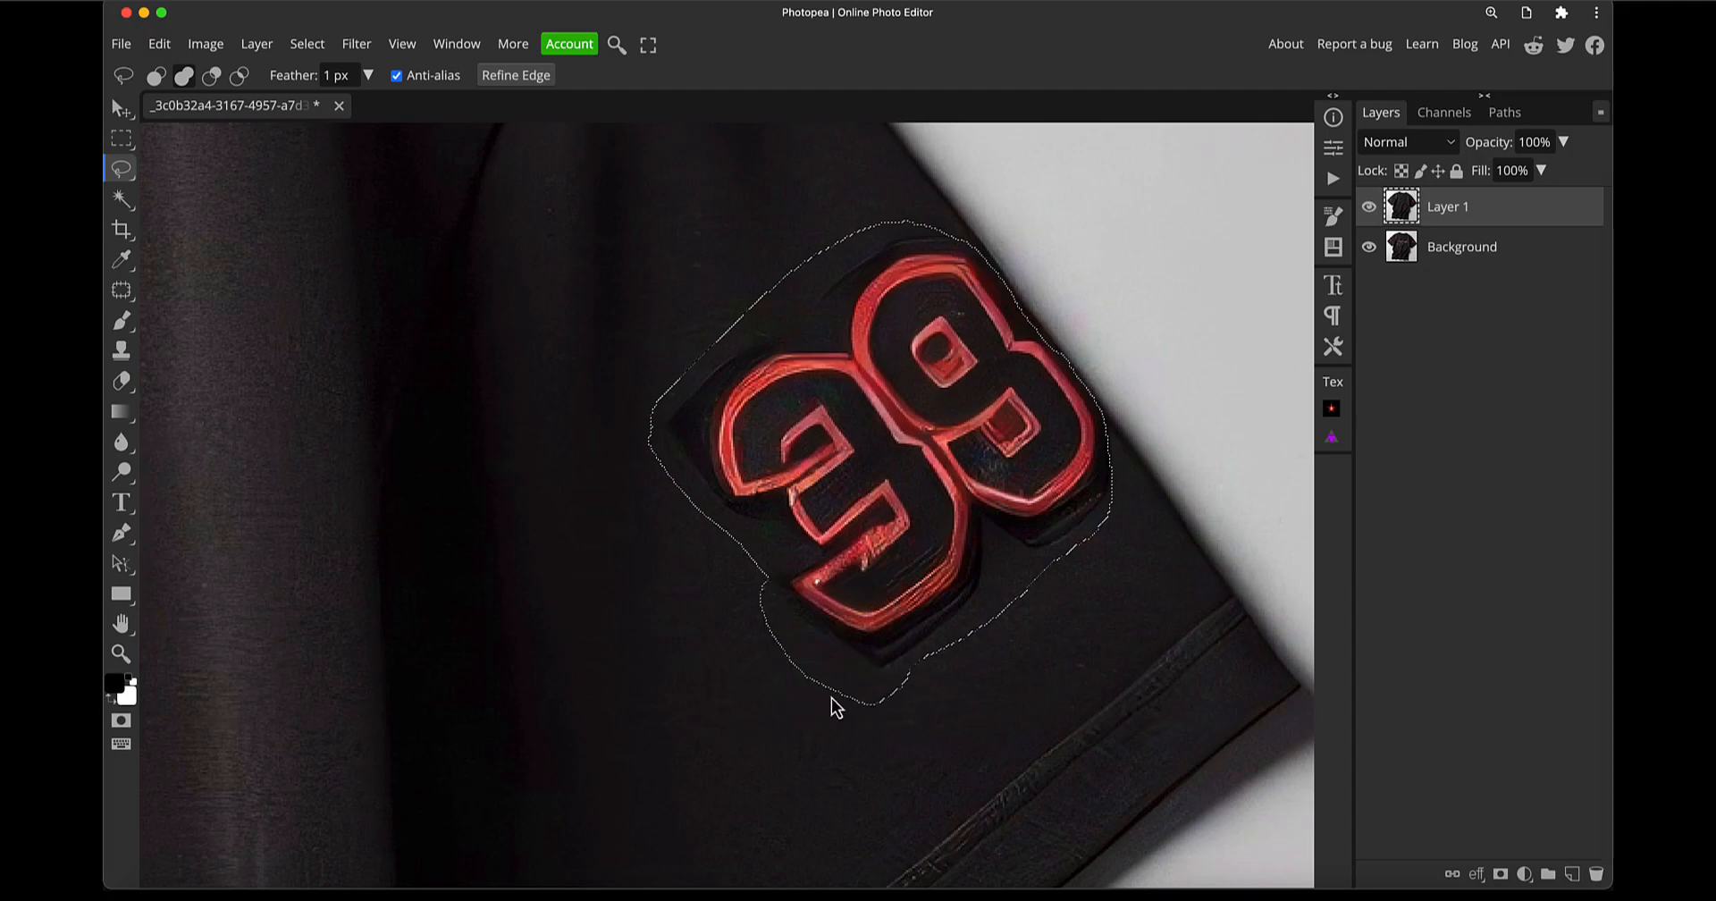
Try to erase the outlined 39 patch with Magic Replace using blank new content, and clear the selection
right_click(128, 292)
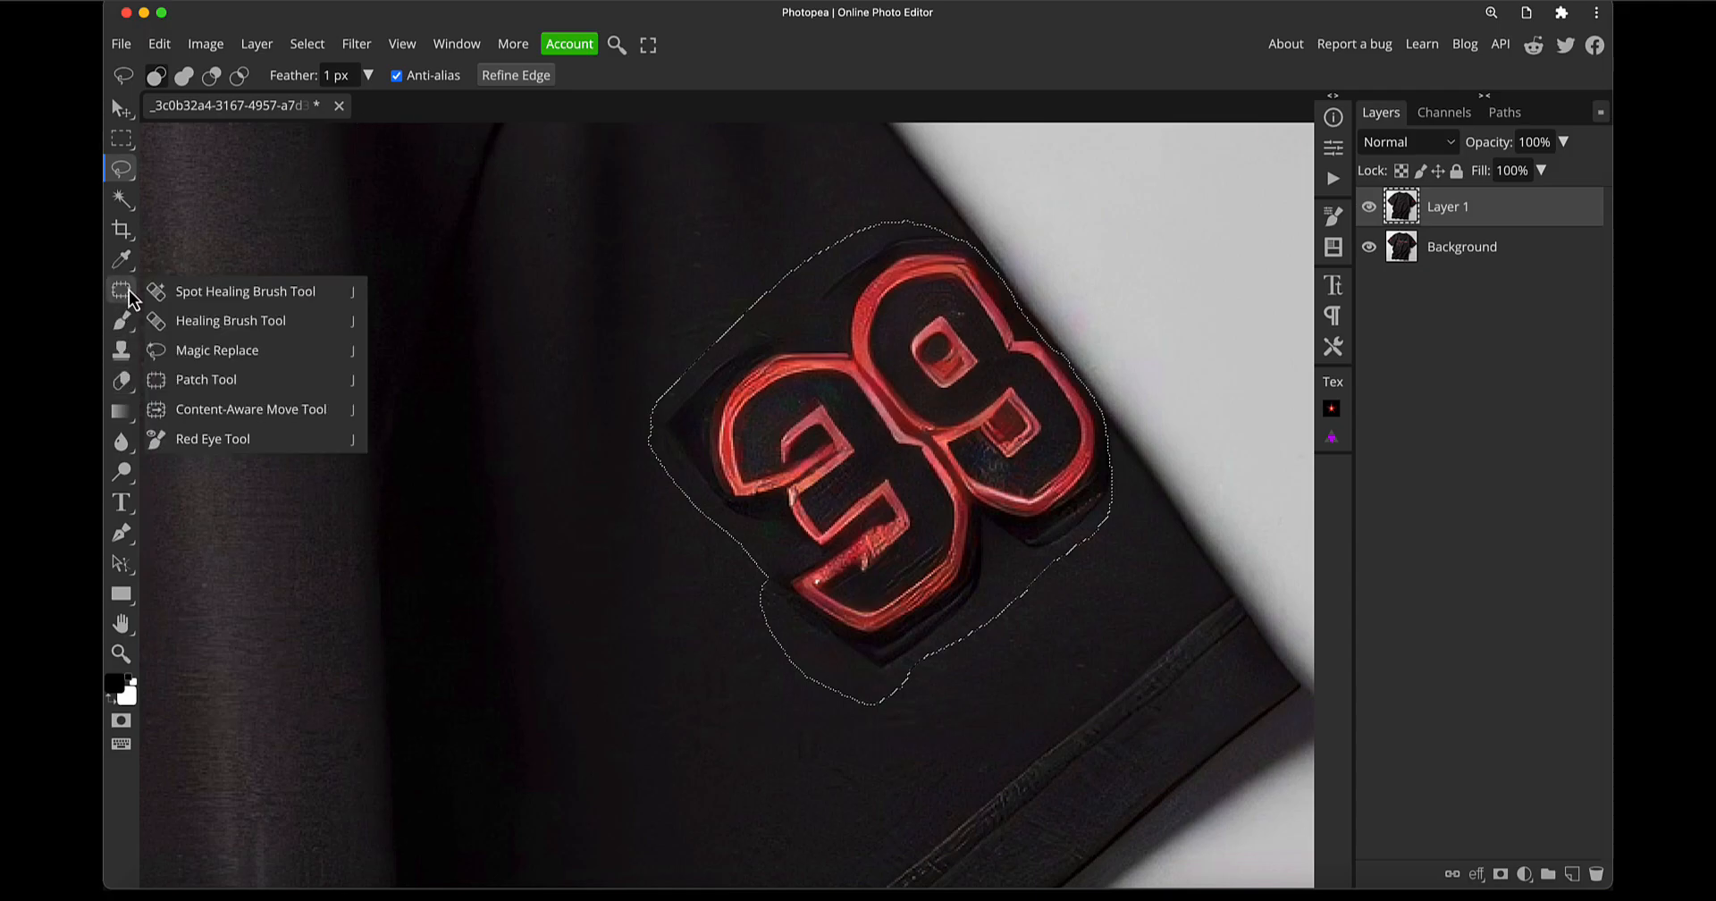
click(255, 352)
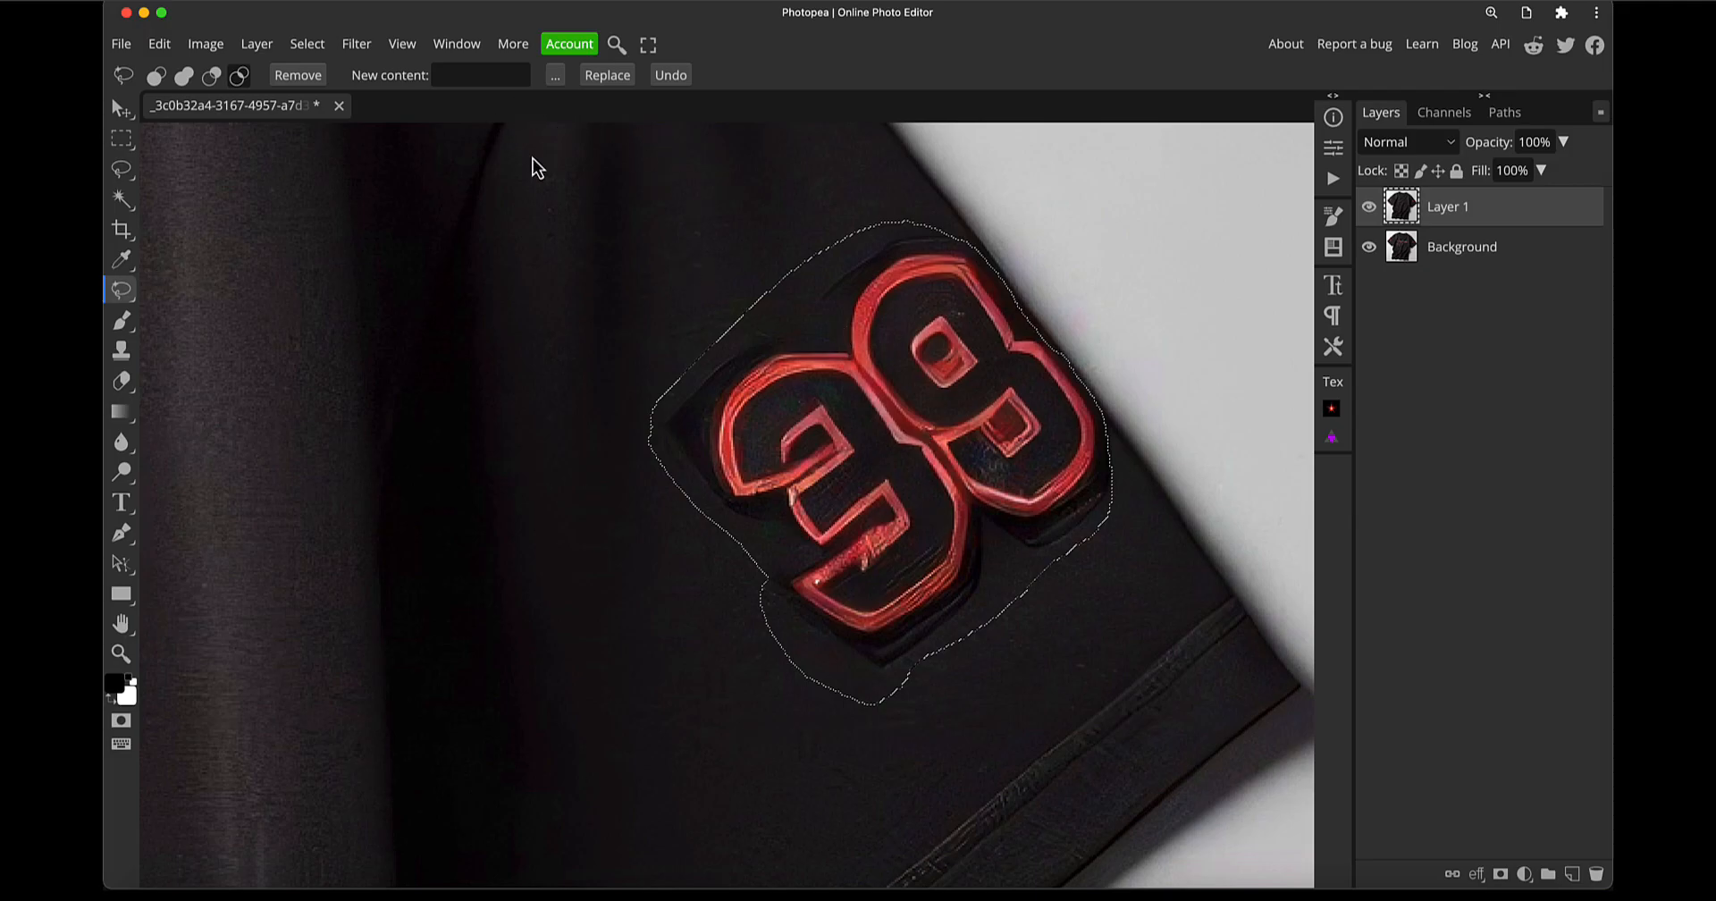
click(293, 77)
scroll(849, 454, down, 2)
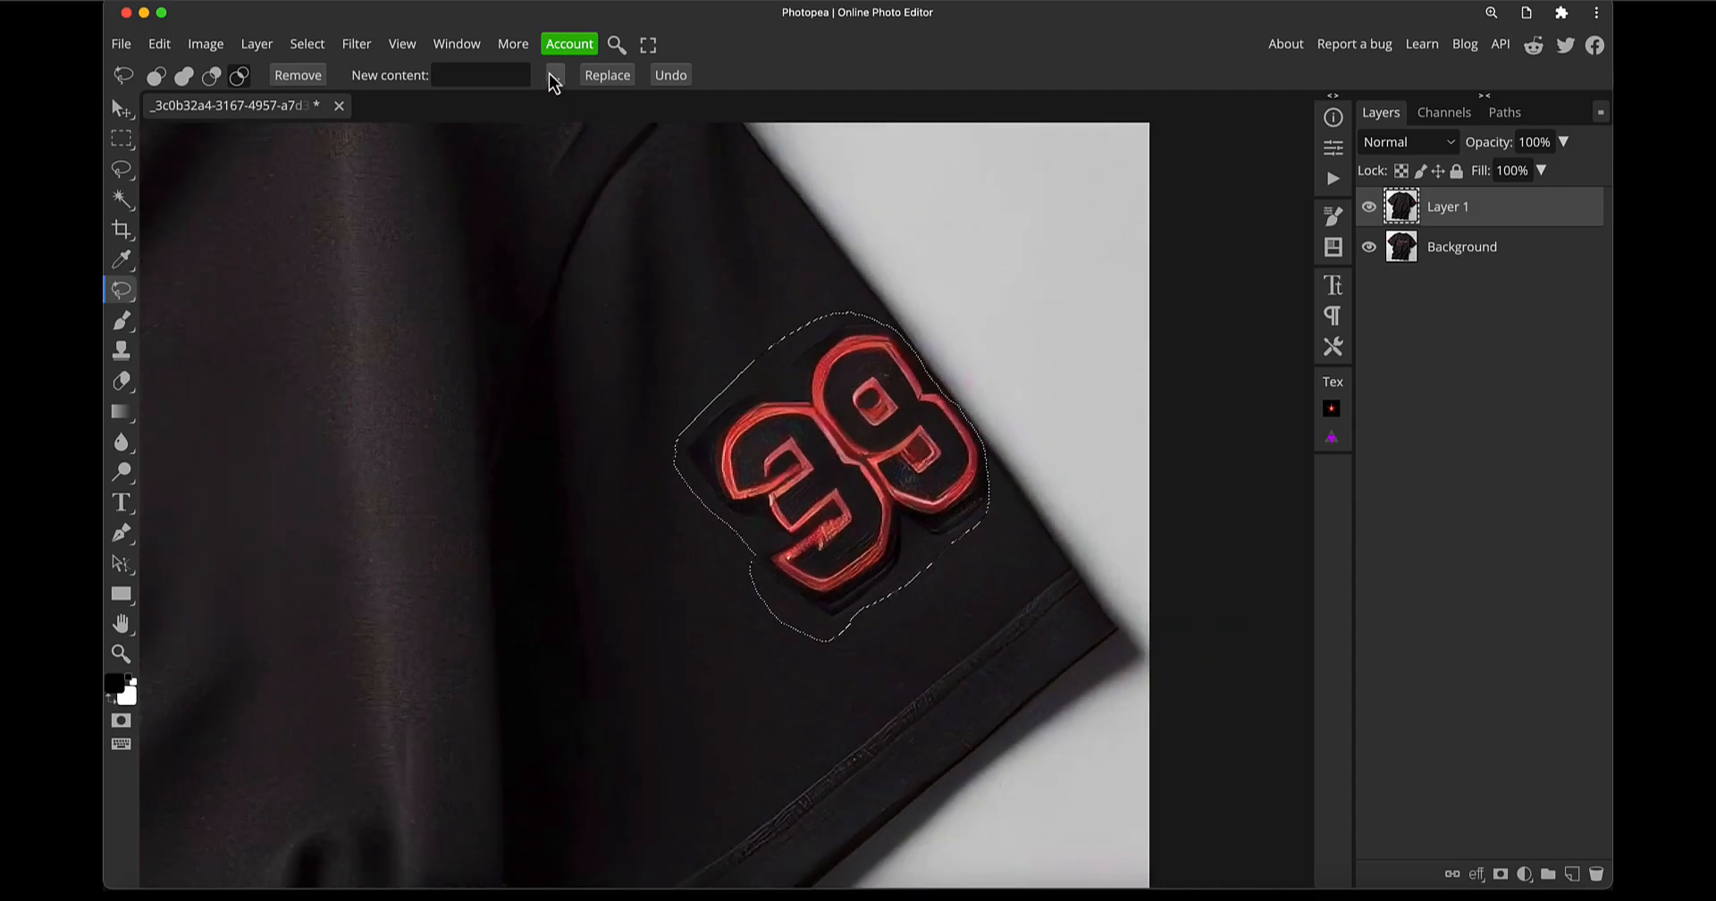
click(613, 80)
key(z)
mouse_move(775, 421)
mouse_down()
mouse_move(713, 428)
mouse_move(785, 427)
mouse_up()
key(ctrl+d)
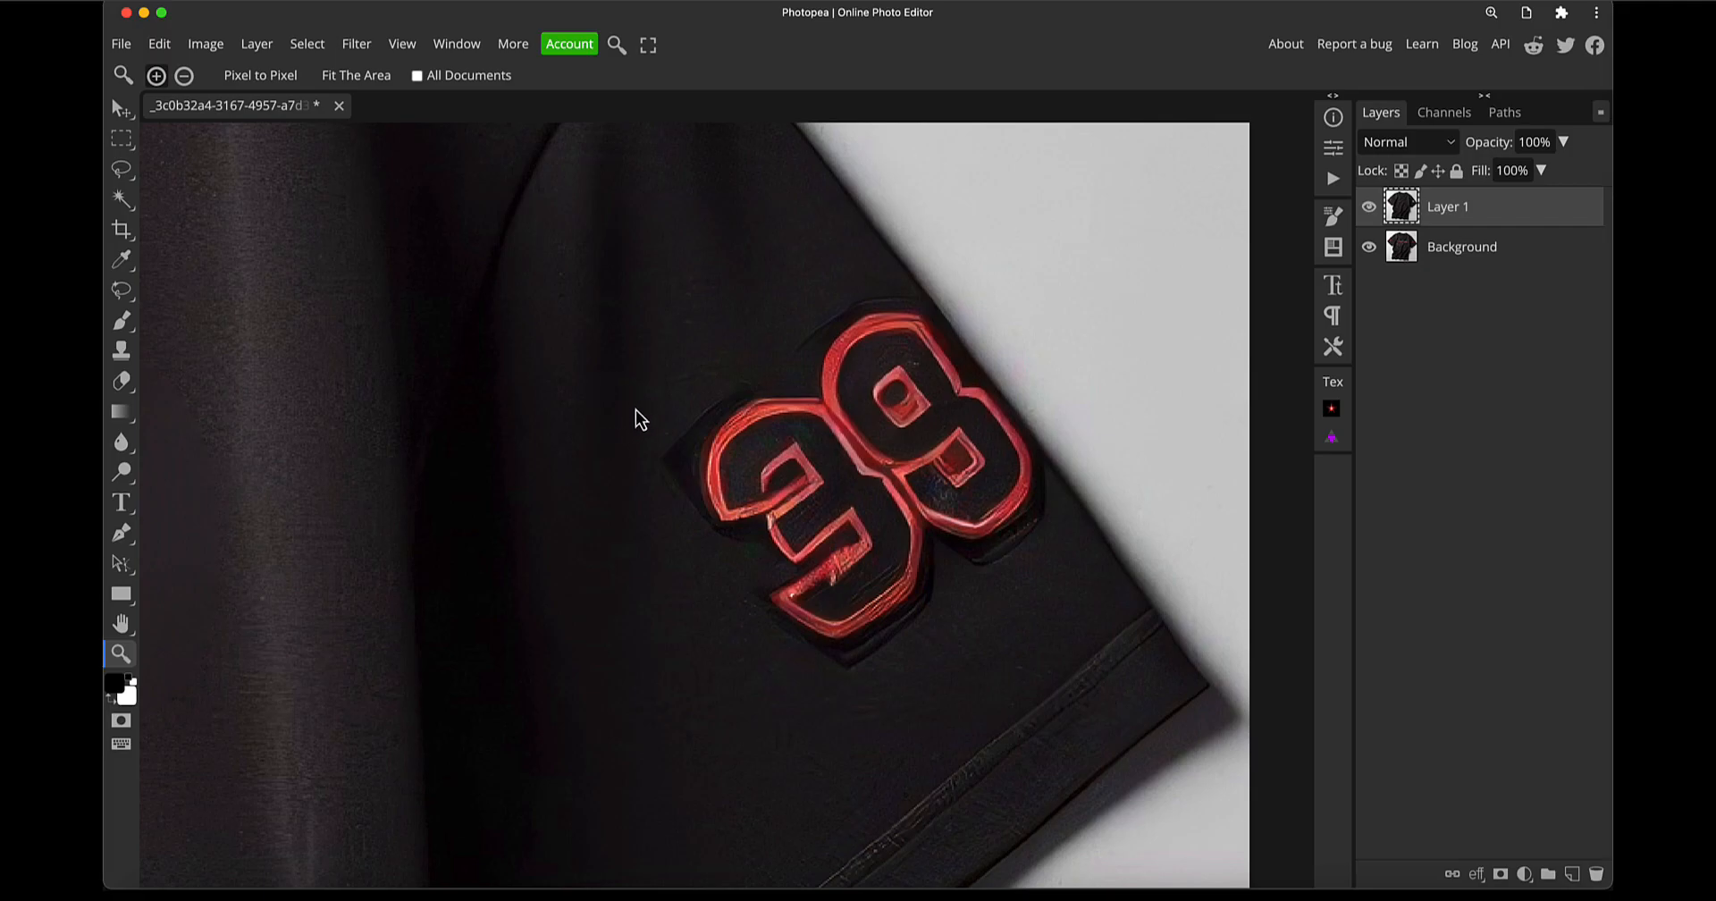
Try Magic Replace on a fresh freehand outline drawn around the 39 patch, and deselect
mouse_move(606, 416)
mouse_down()
mouse_move(643, 398)
mouse_move(613, 421)
mouse_move(623, 443)
mouse_up()
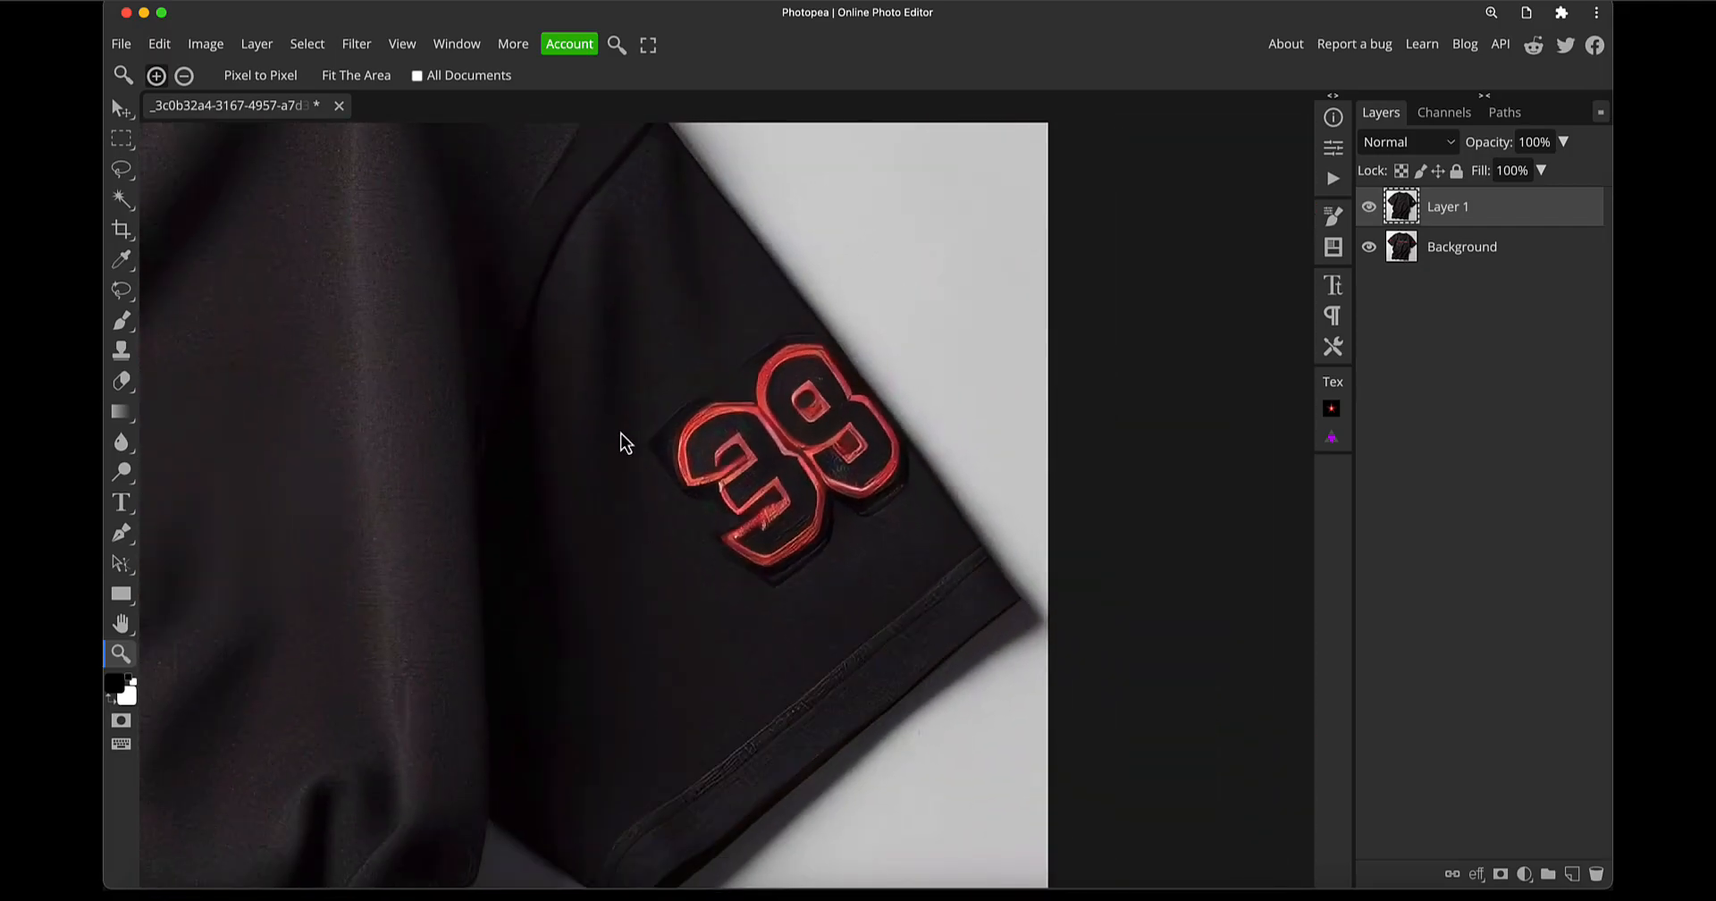
click(121, 289)
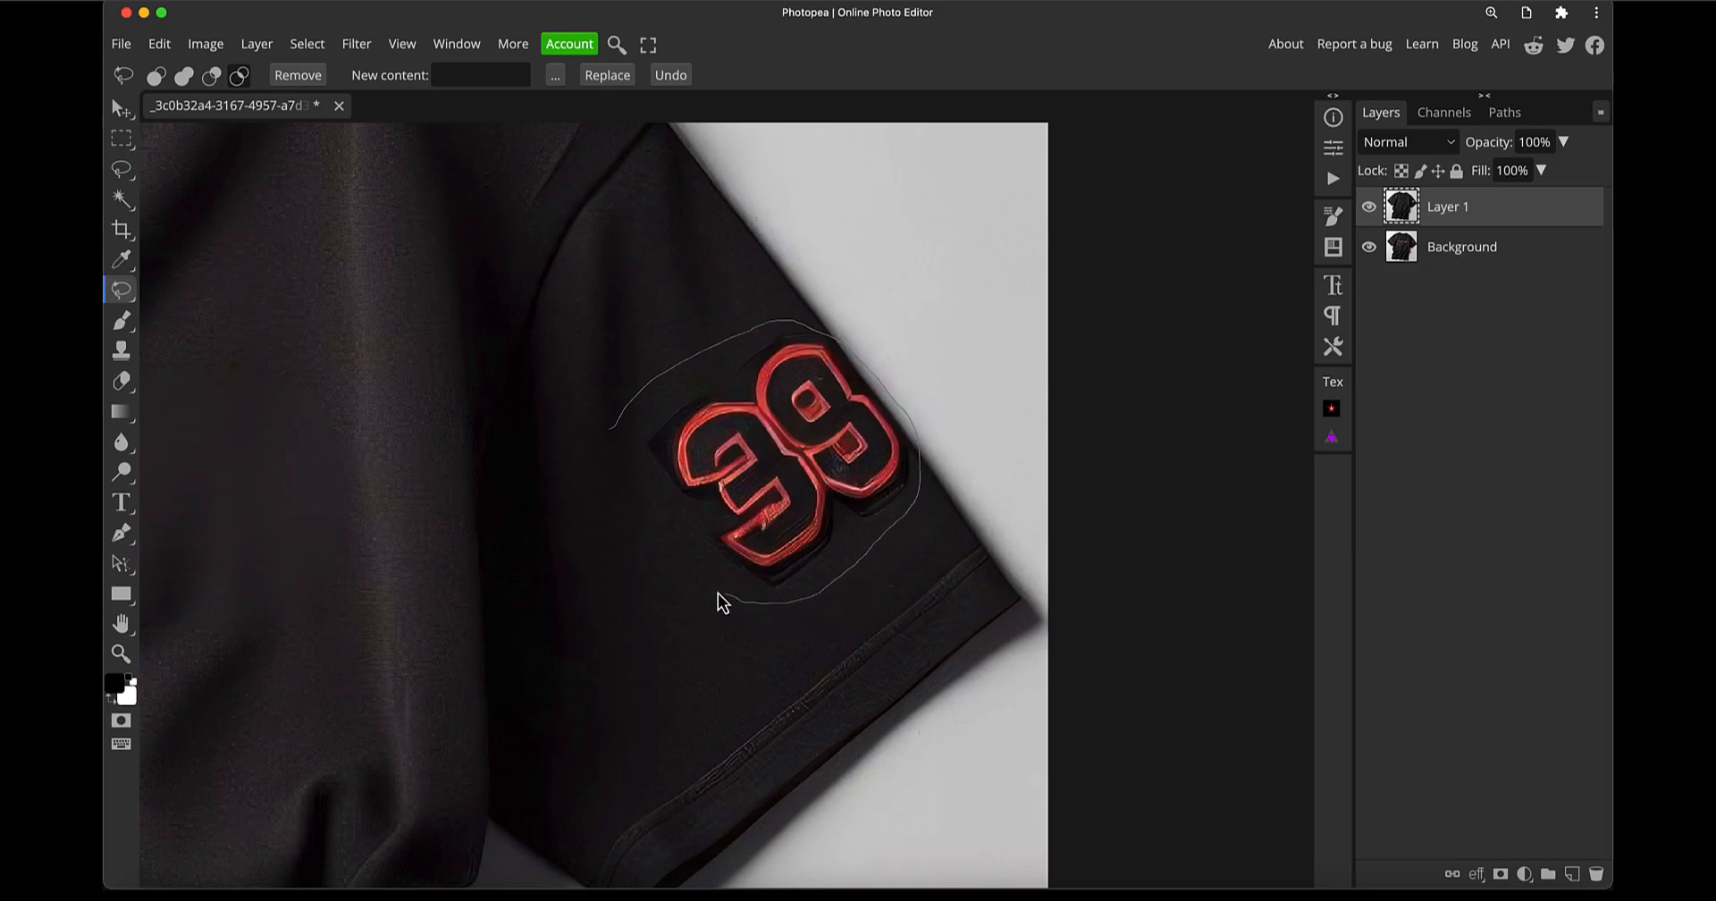
drag(614, 455, 611, 438)
click(623, 77)
key(super+d)
Lasso a wider area around the 39 patch, spilling past the sleeve edge, and Magic Replace it twice to get plain fabric
key(l)
drag(595, 416, 704, 331)
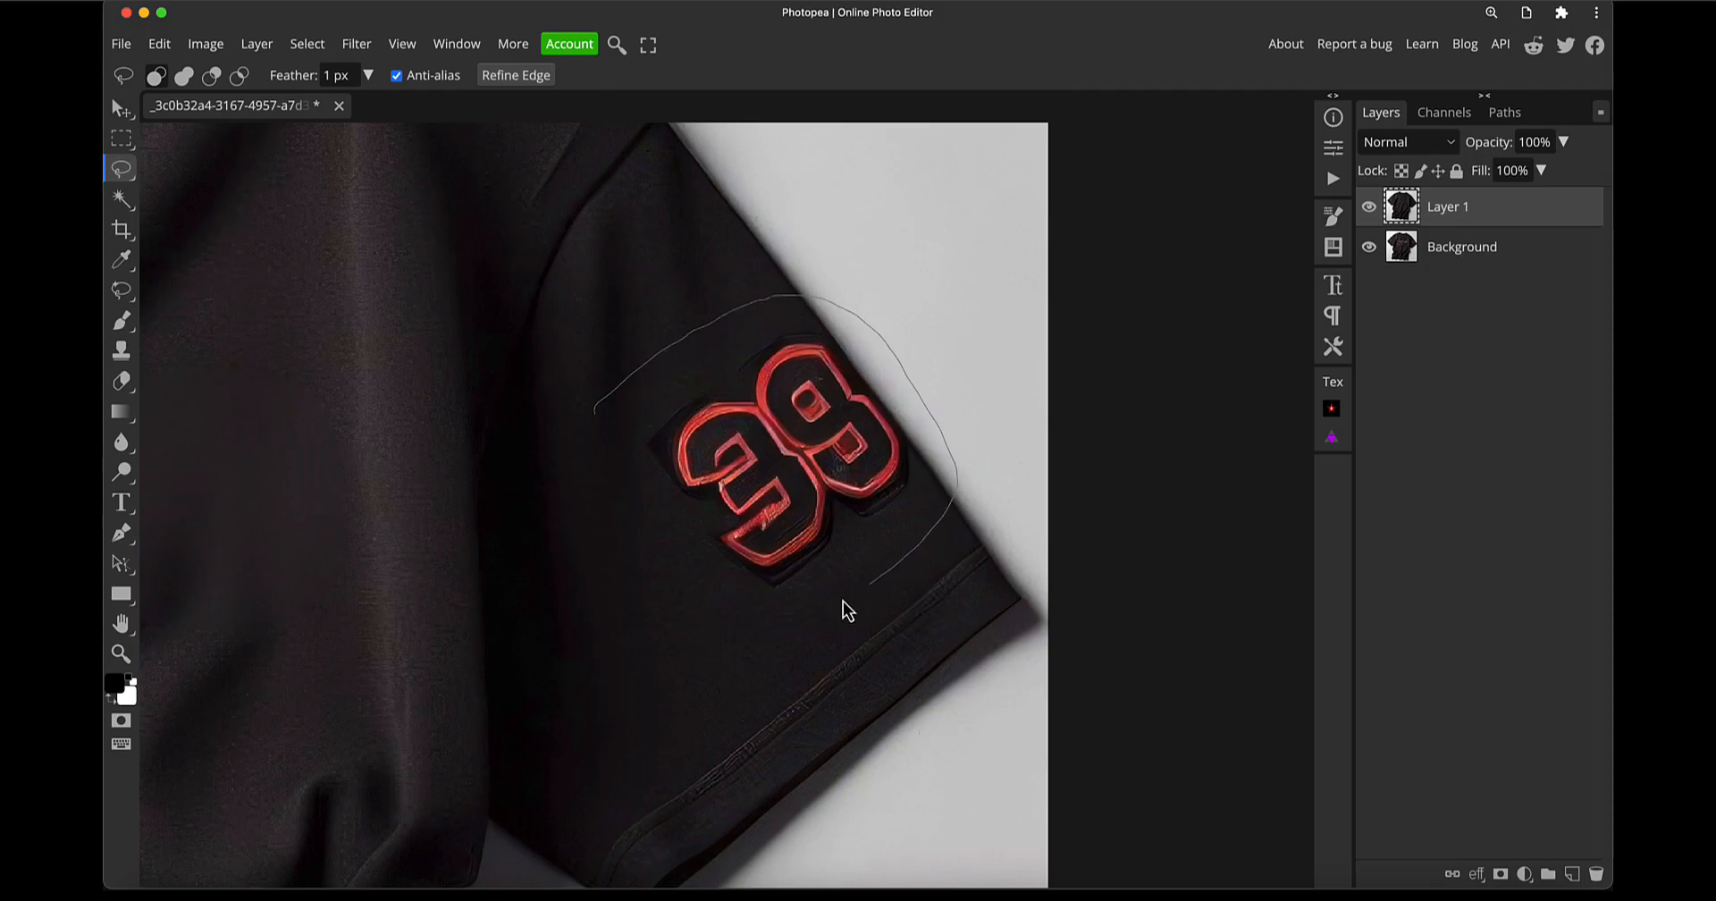
mouse_move(699, 619)
mouse_down()
mouse_move(616, 524)
mouse_move(595, 411)
mouse_up()
click(122, 290)
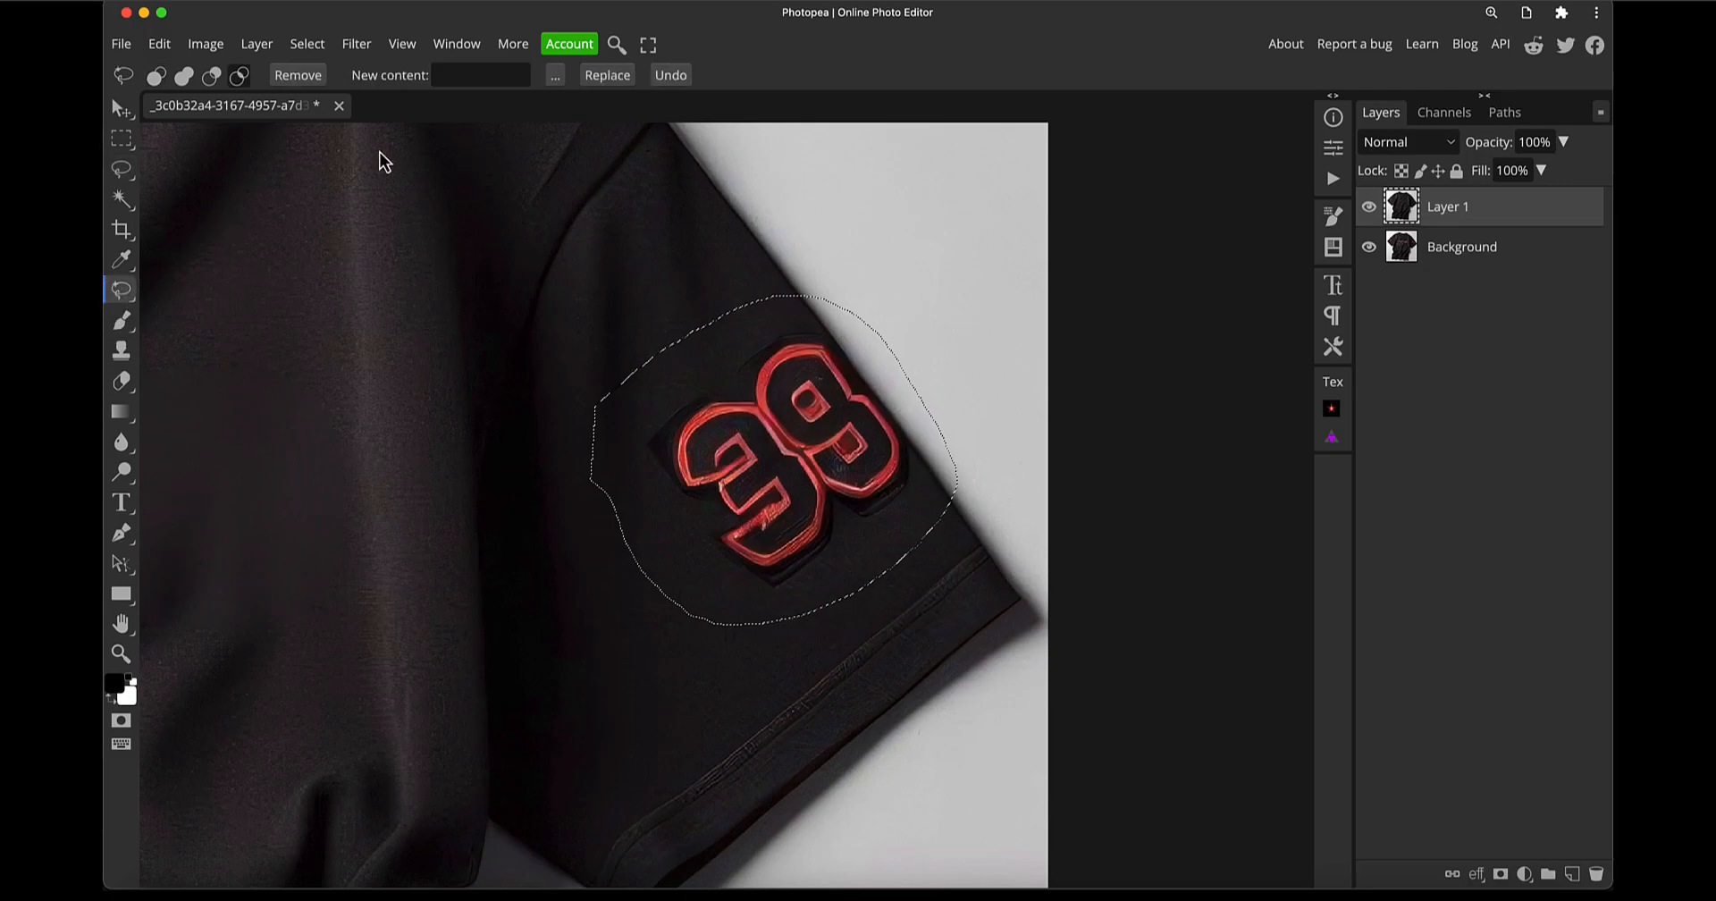
click(607, 77)
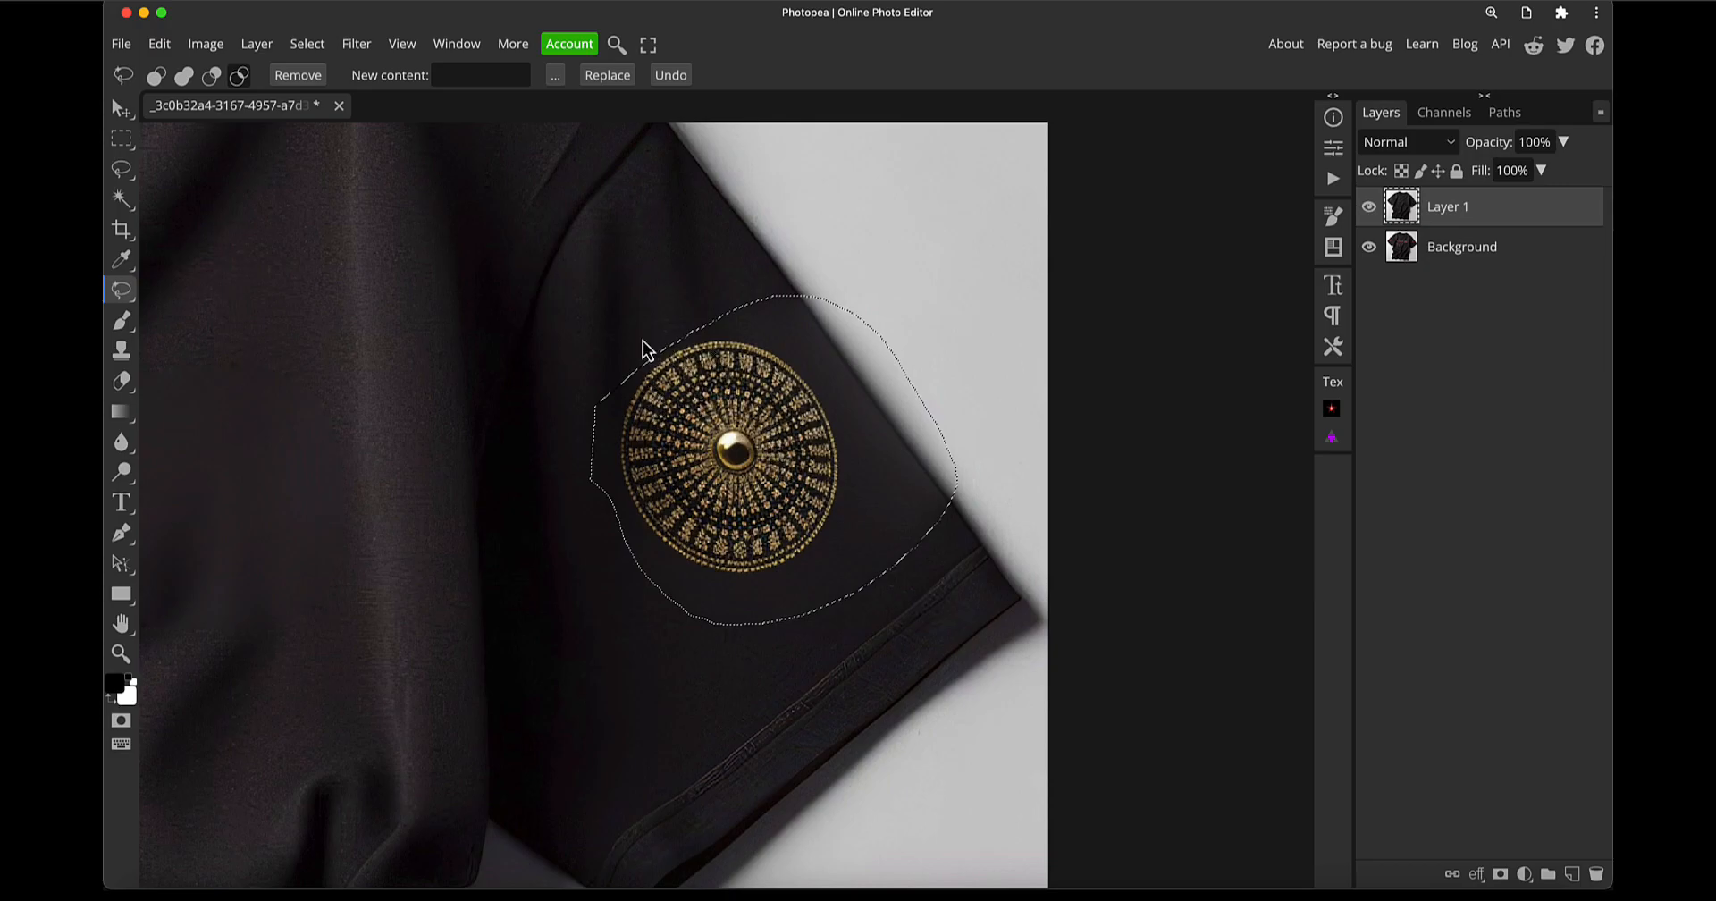
click(607, 81)
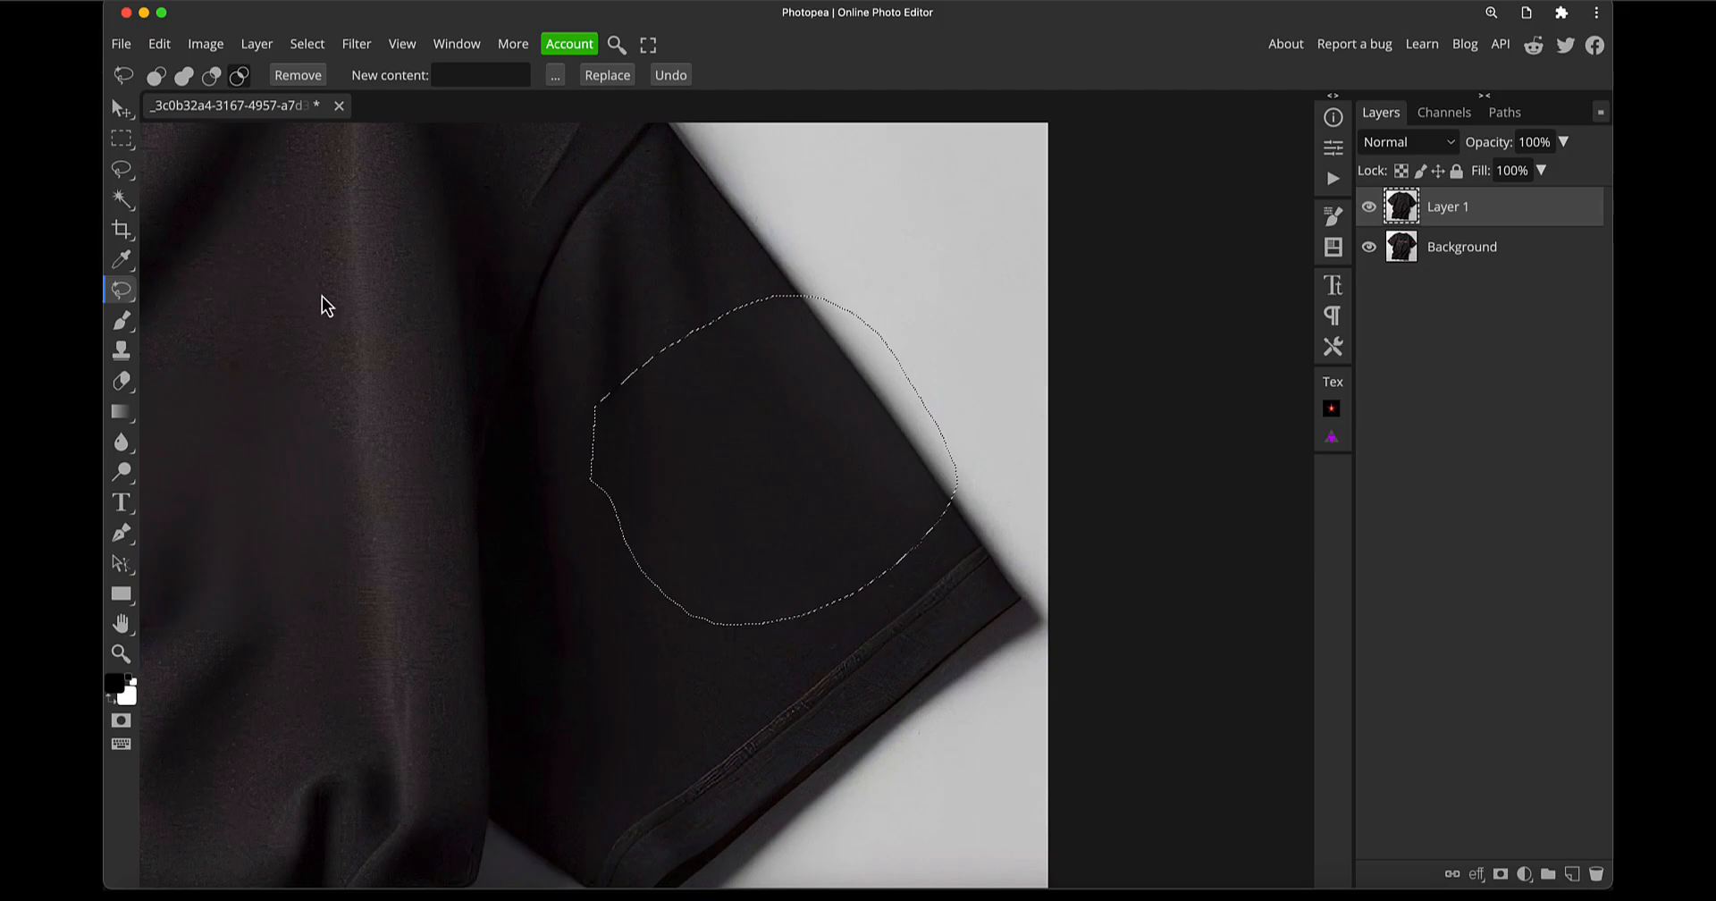
Save the sleeve selection as a new alpha channel, return to the layers, and deselect
click(1440, 111)
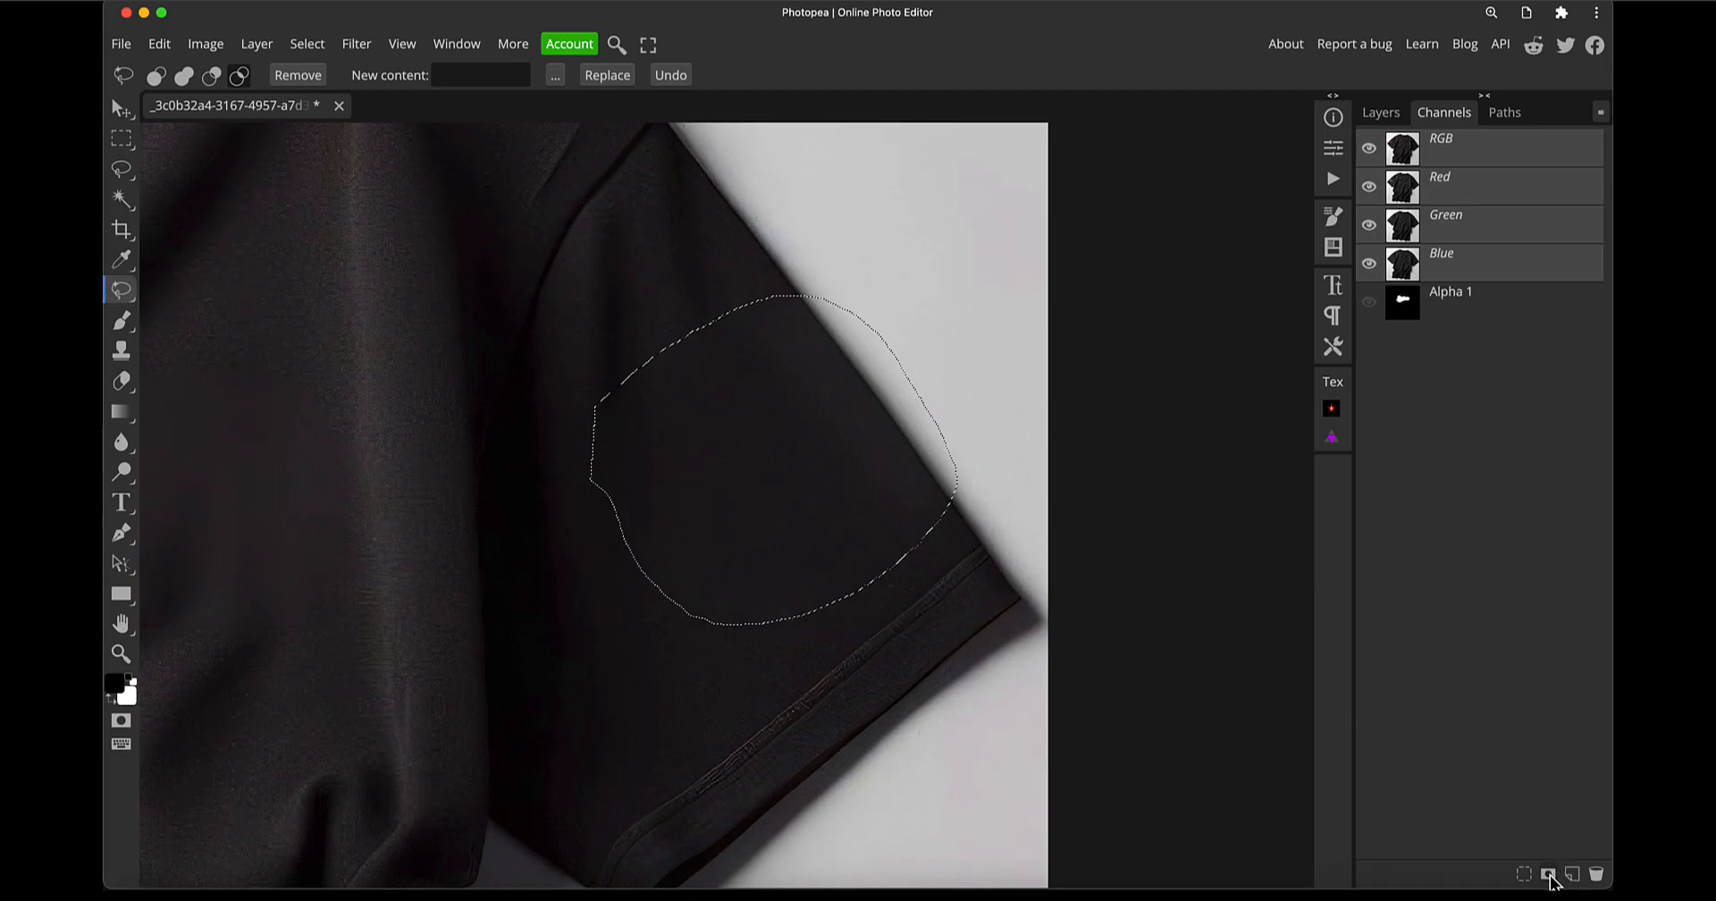
click(1549, 876)
click(1379, 113)
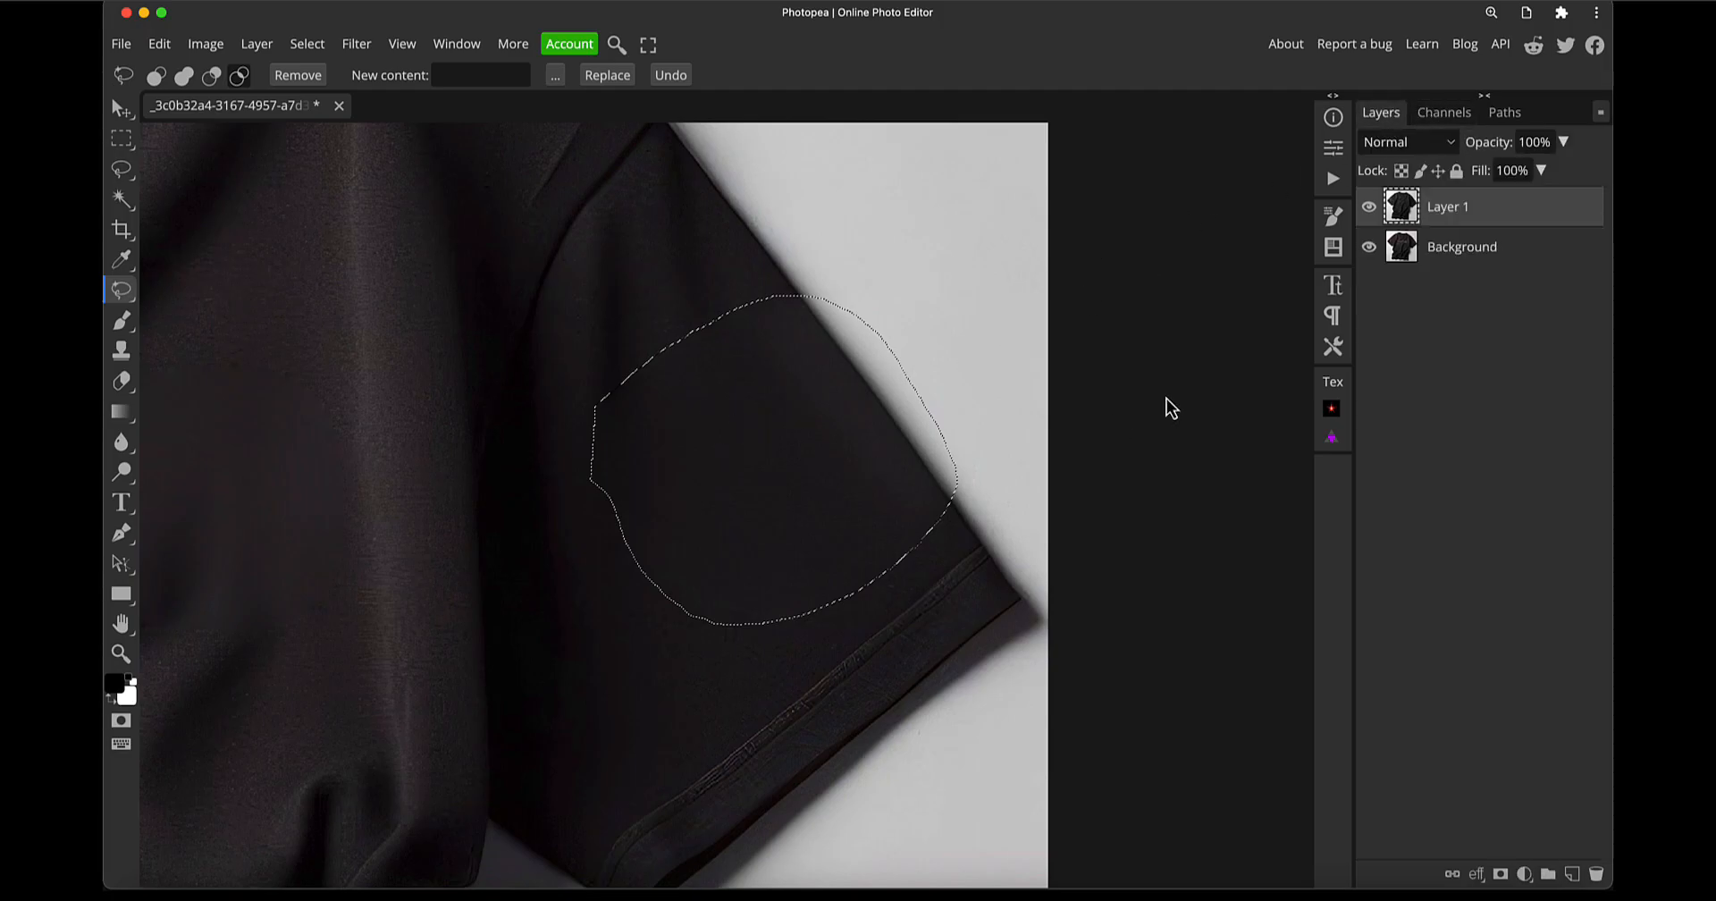
key(ctrl+d)
Outline the red number patch on the other sleeve, Magic Replace it with plain fabric, deselect, and check the sleeve edge
drag(746, 453, 850, 474)
drag(390, 481, 1130, 494)
drag(616, 464, 693, 440)
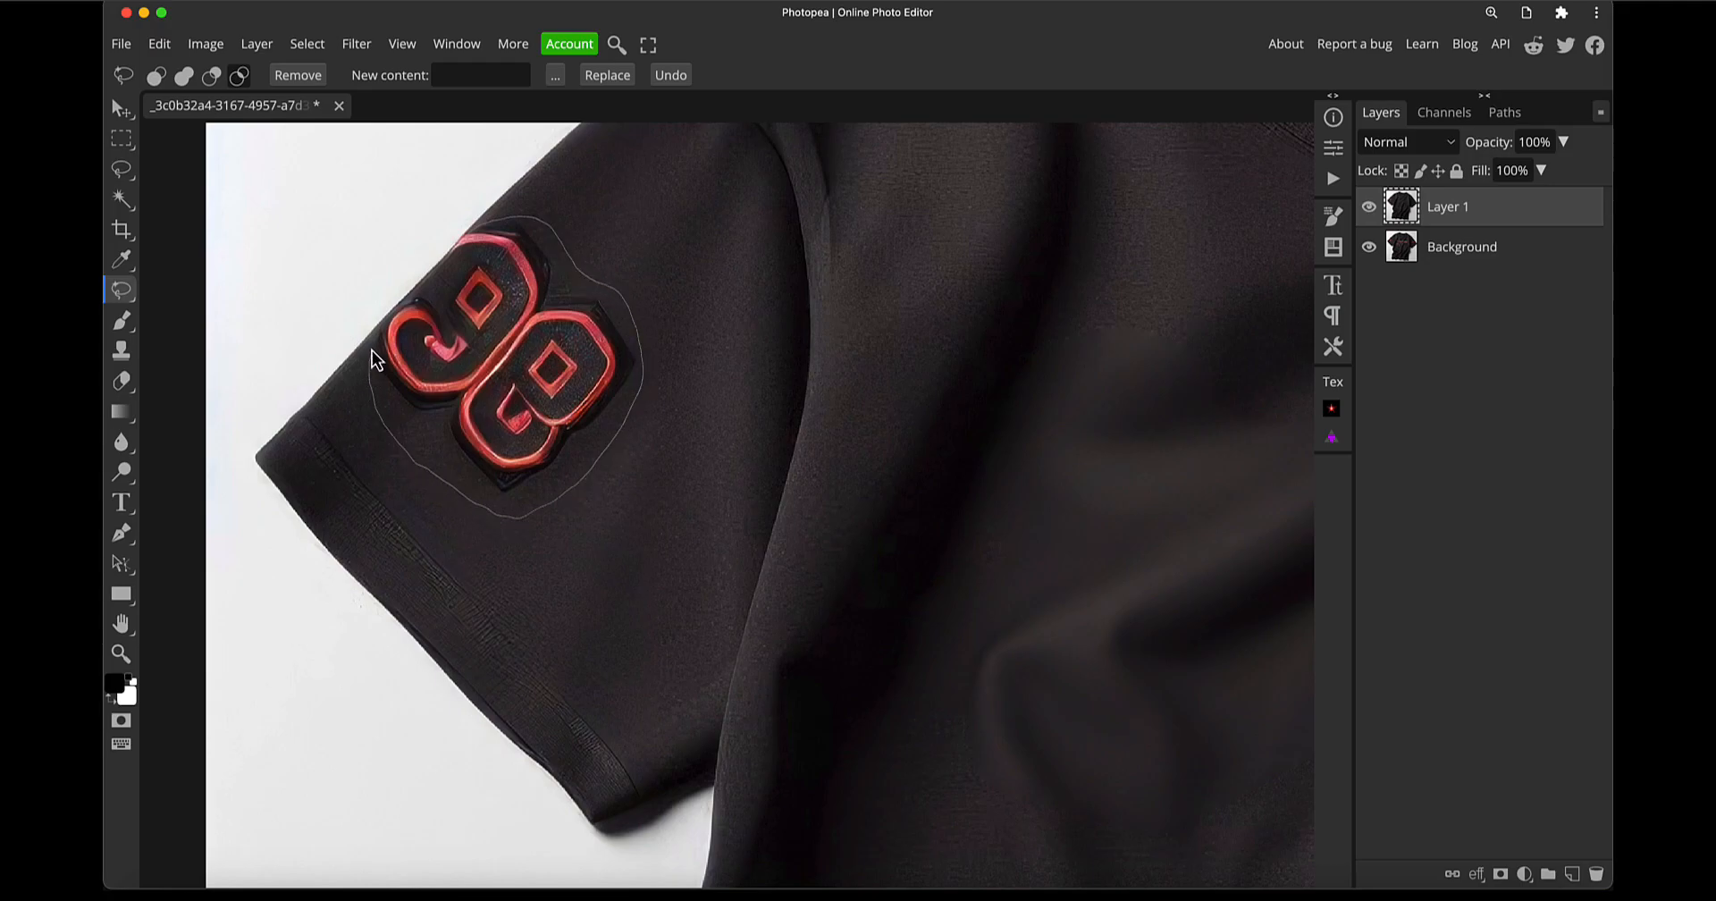
drag(472, 224, 473, 225)
click(615, 77)
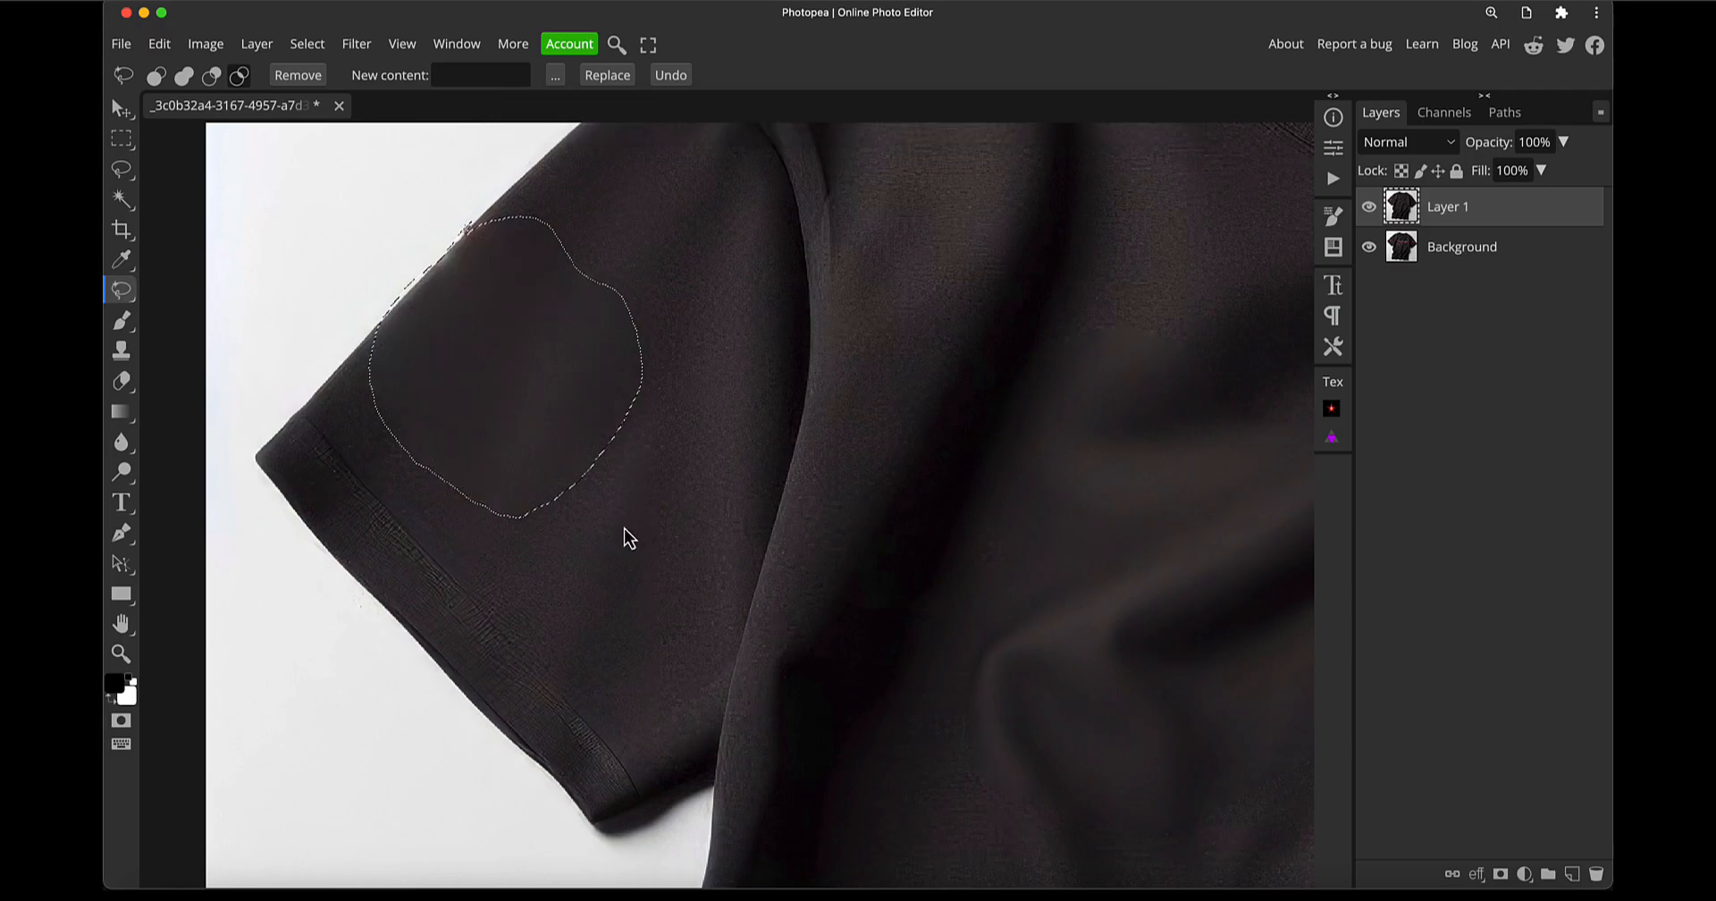
key(super+d)
key(z)
click(457, 227)
alt+click(462, 234)
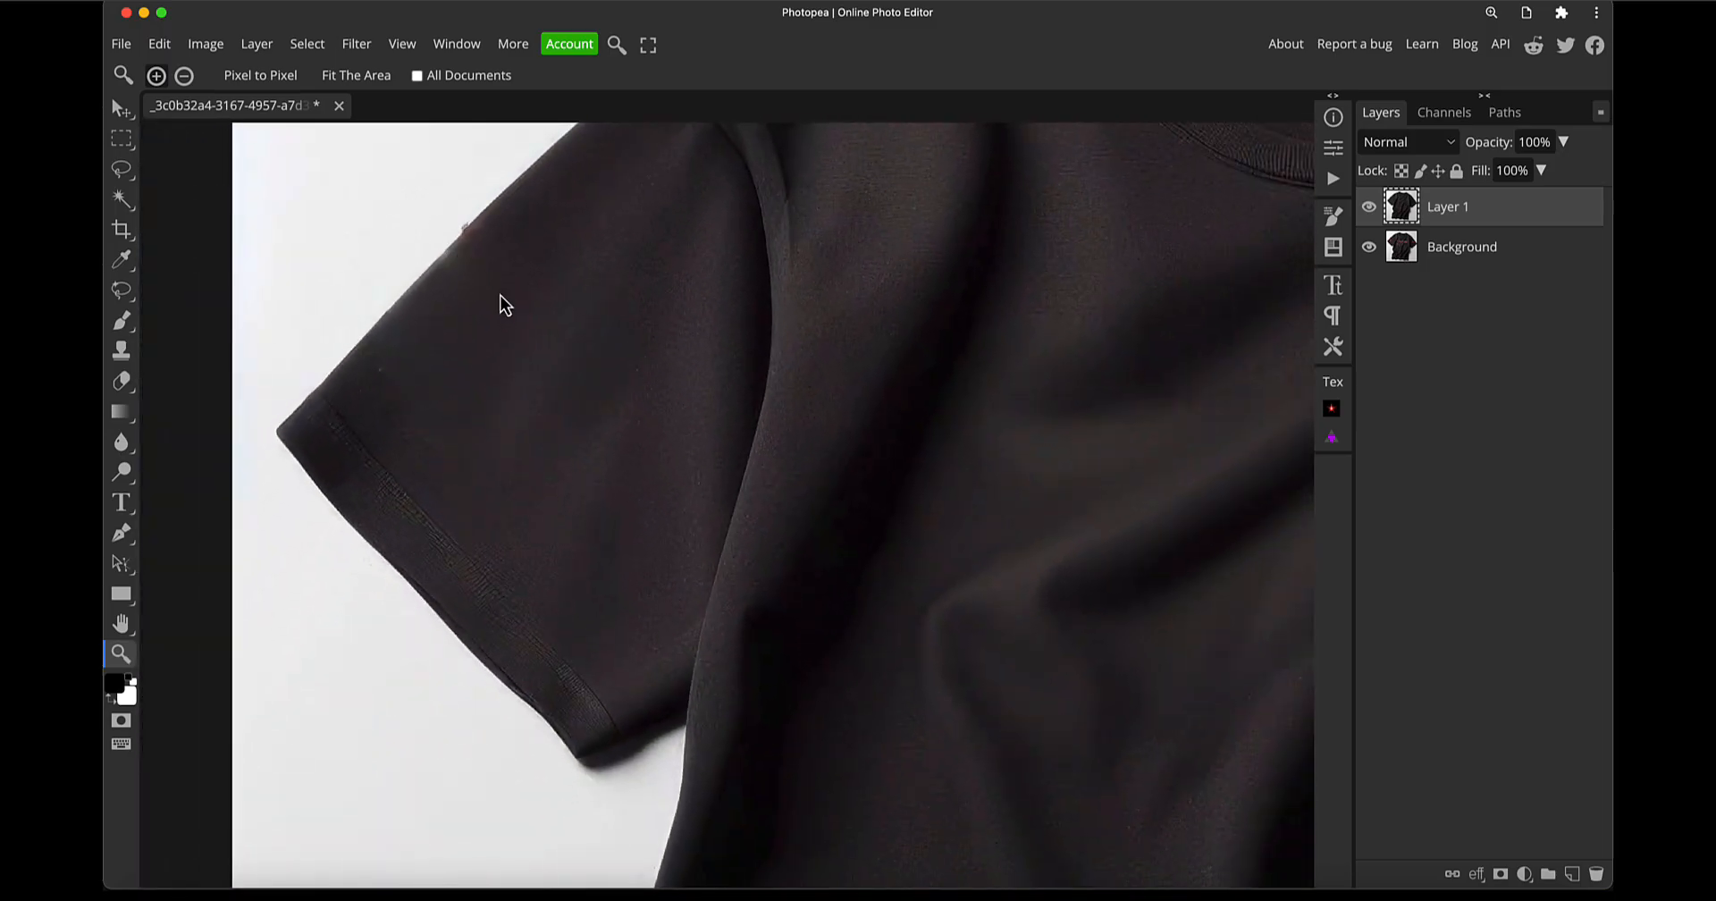
Restore the last sleeve selection, save it as a new alpha channel, test loading it, and return to the layers with nothing selected
key(super+shift+d)
click(1440, 113)
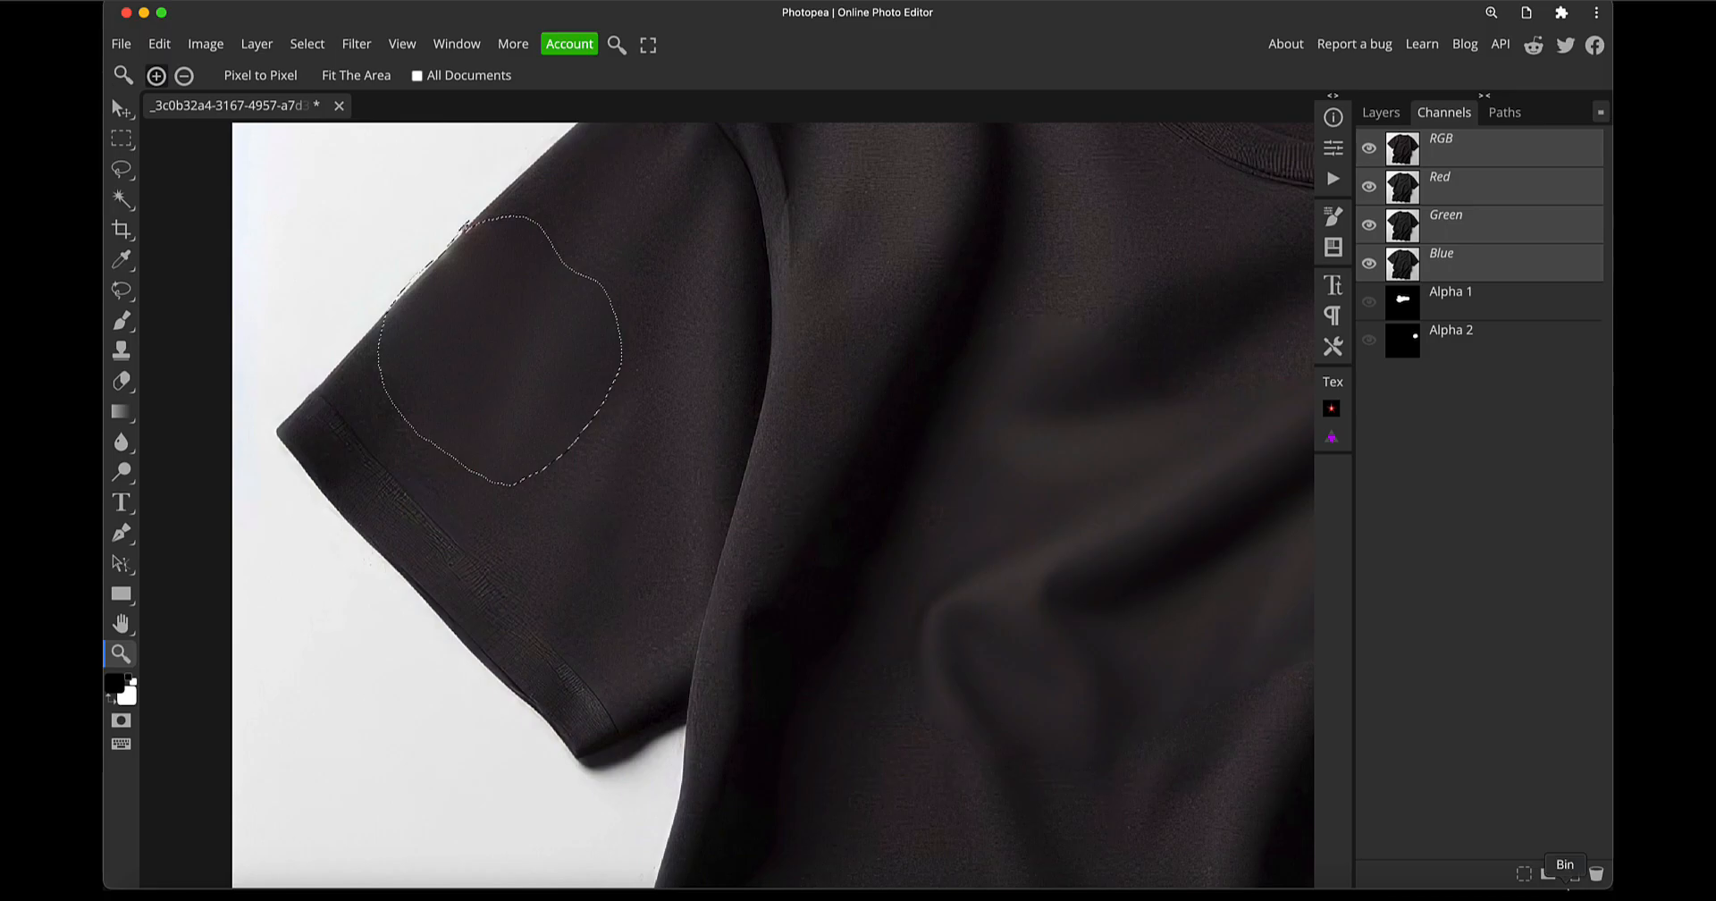
click(1548, 873)
key(ctrl+d)
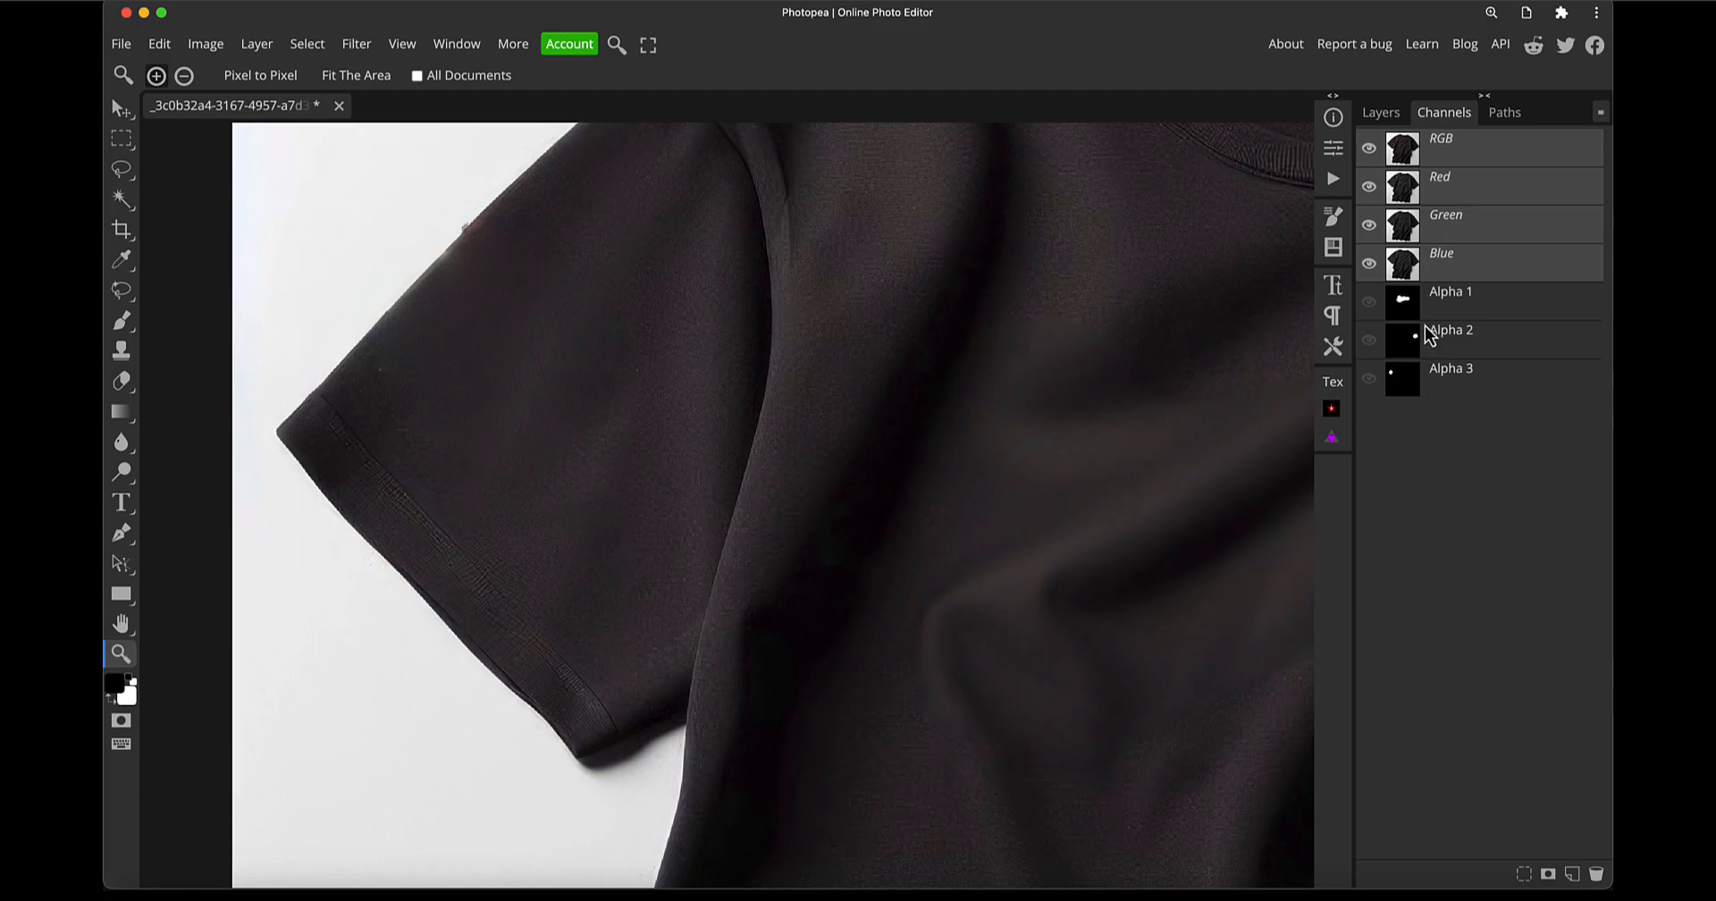
ctrl+click(1402, 385)
key(ctrl+d)
click(1382, 116)
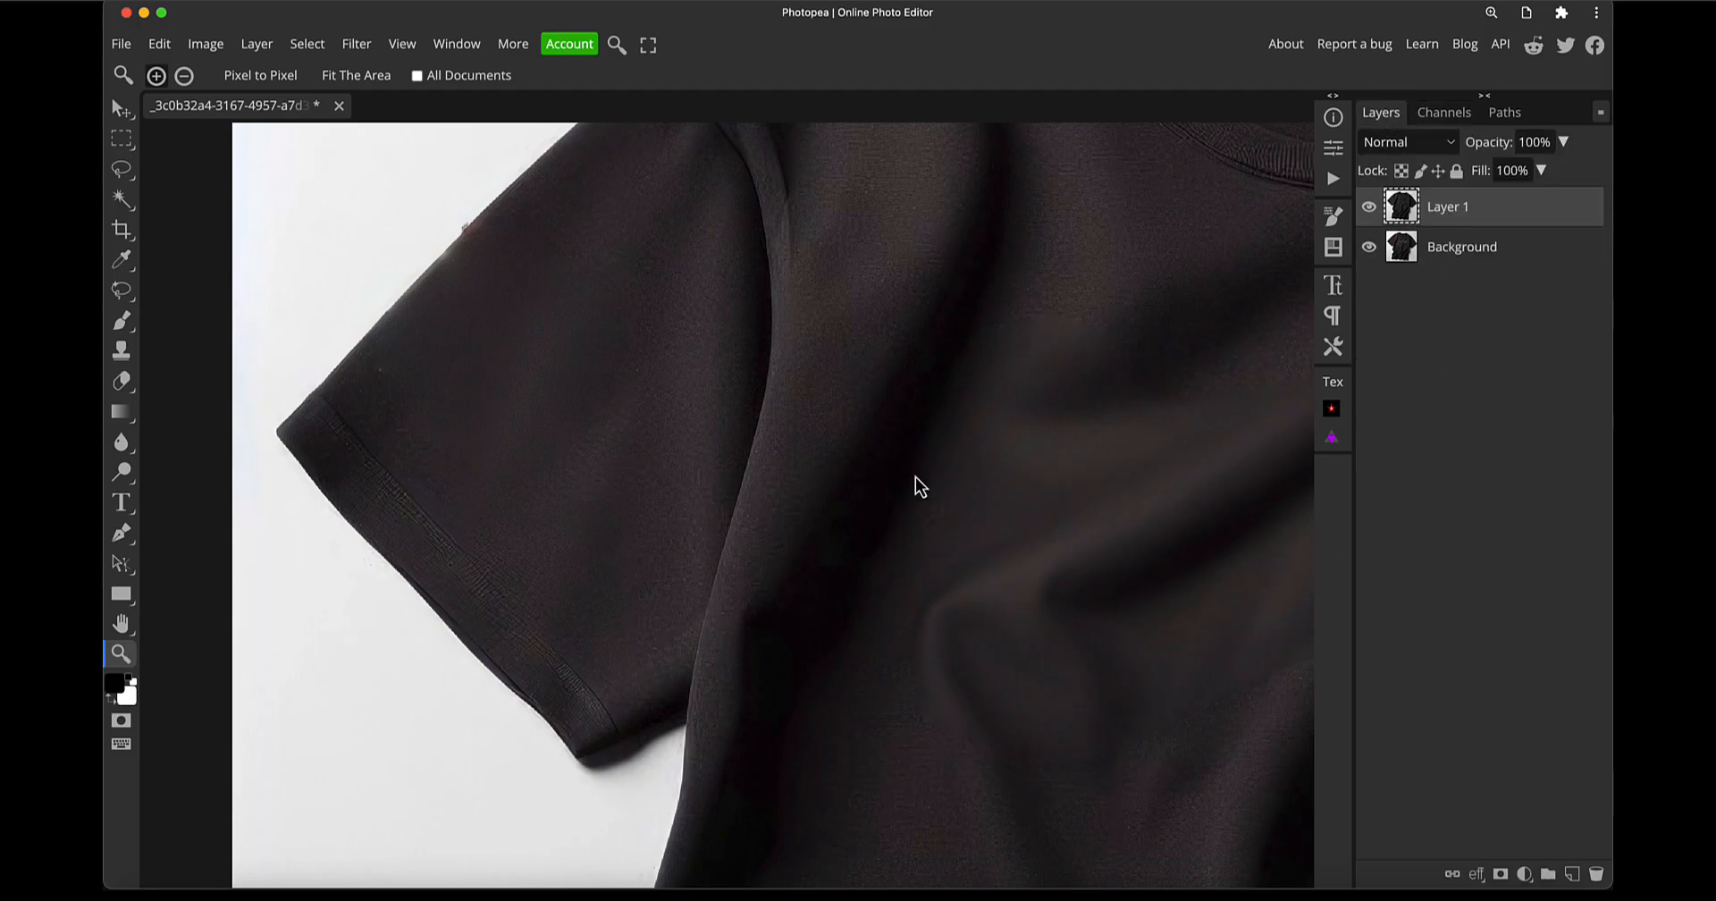
Inspect the retouched chest area closely, comparing its fabric texture with the surrounding cloth
key(ctrl+minus)
key(ctrl+minus)
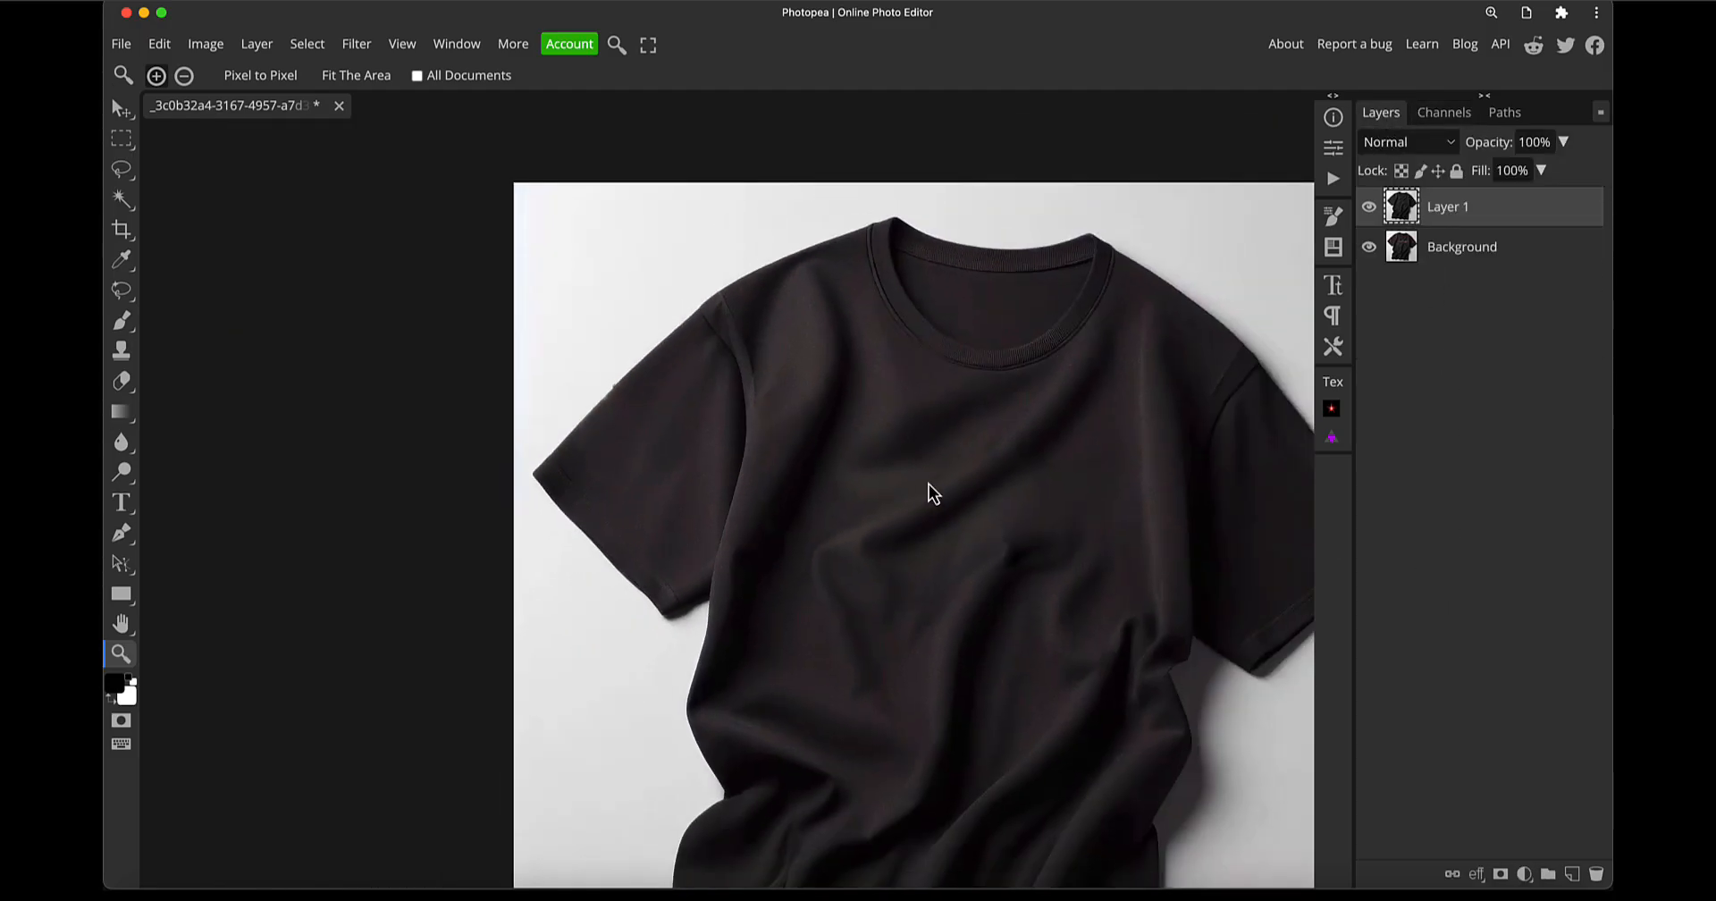
drag(1039, 563, 896, 481)
scroll(893, 459, up, 5)
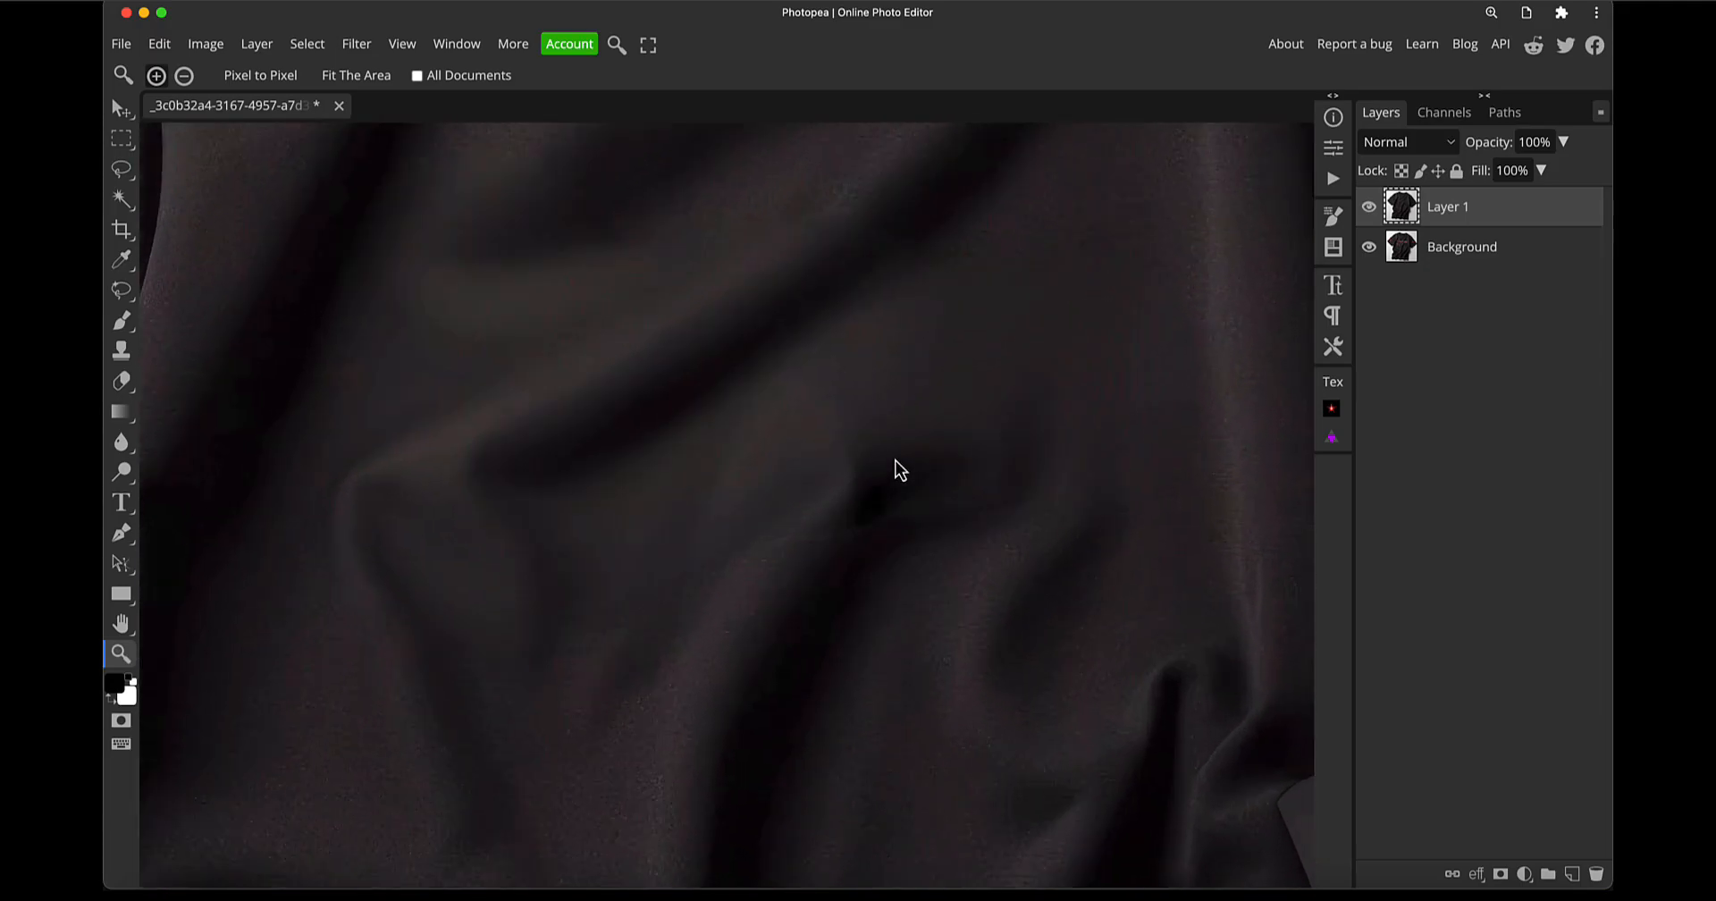
scroll(894, 459, down, 4)
scroll(840, 429, up, 1)
scroll(815, 387, up, 4)
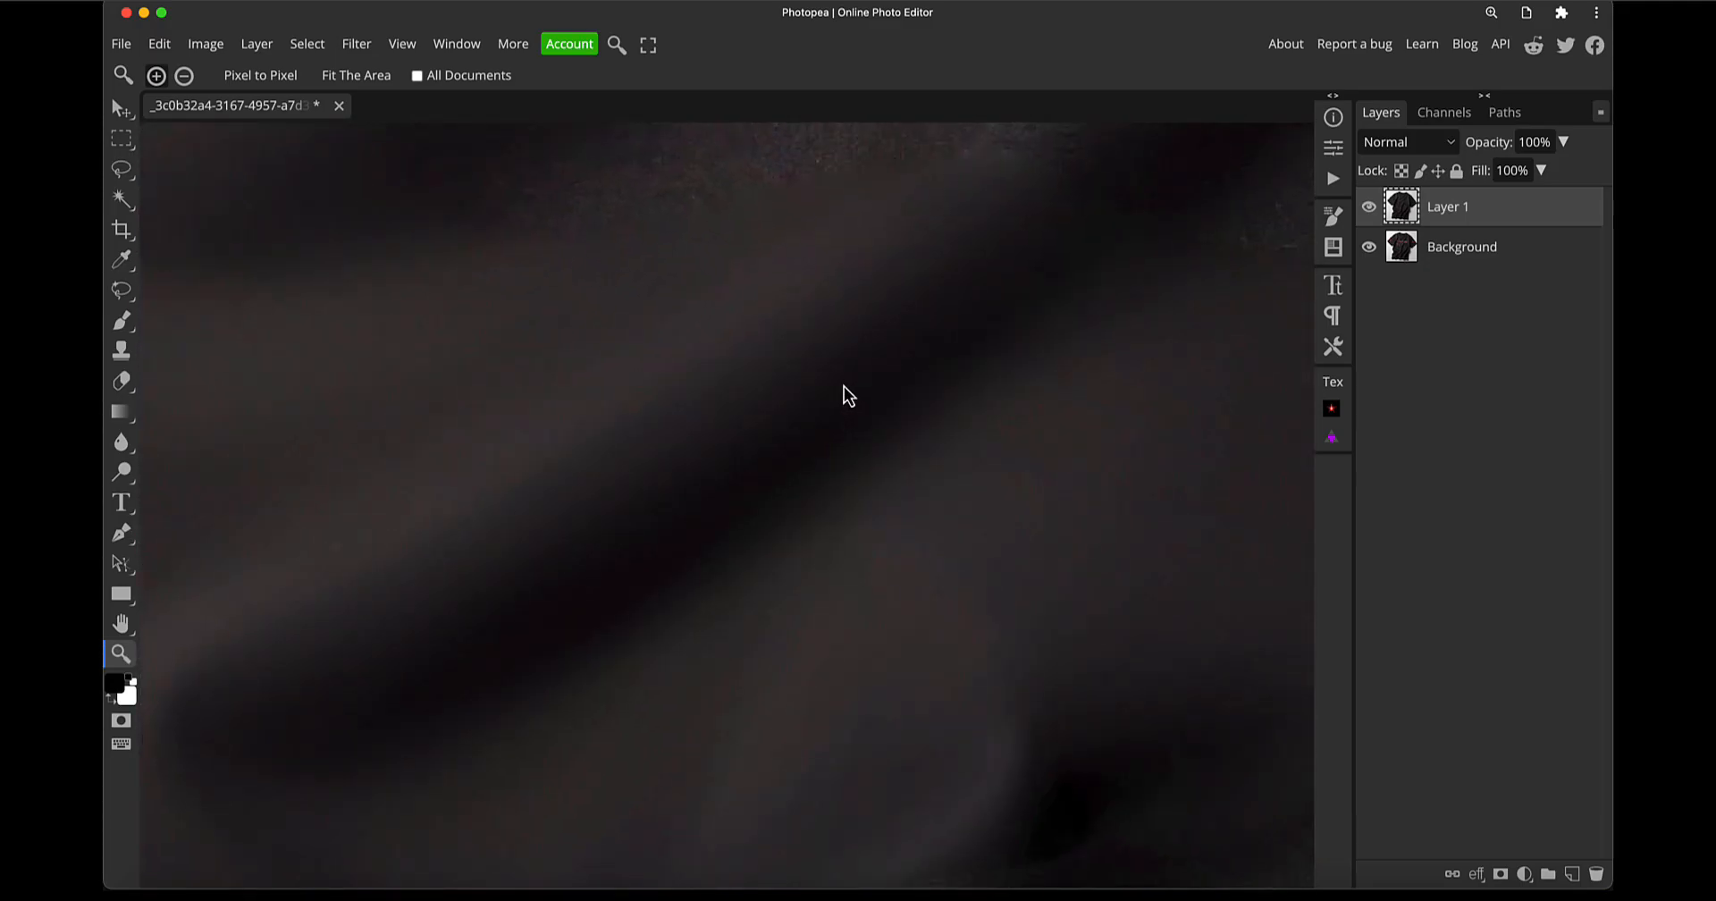
scroll(844, 390, down, 3)
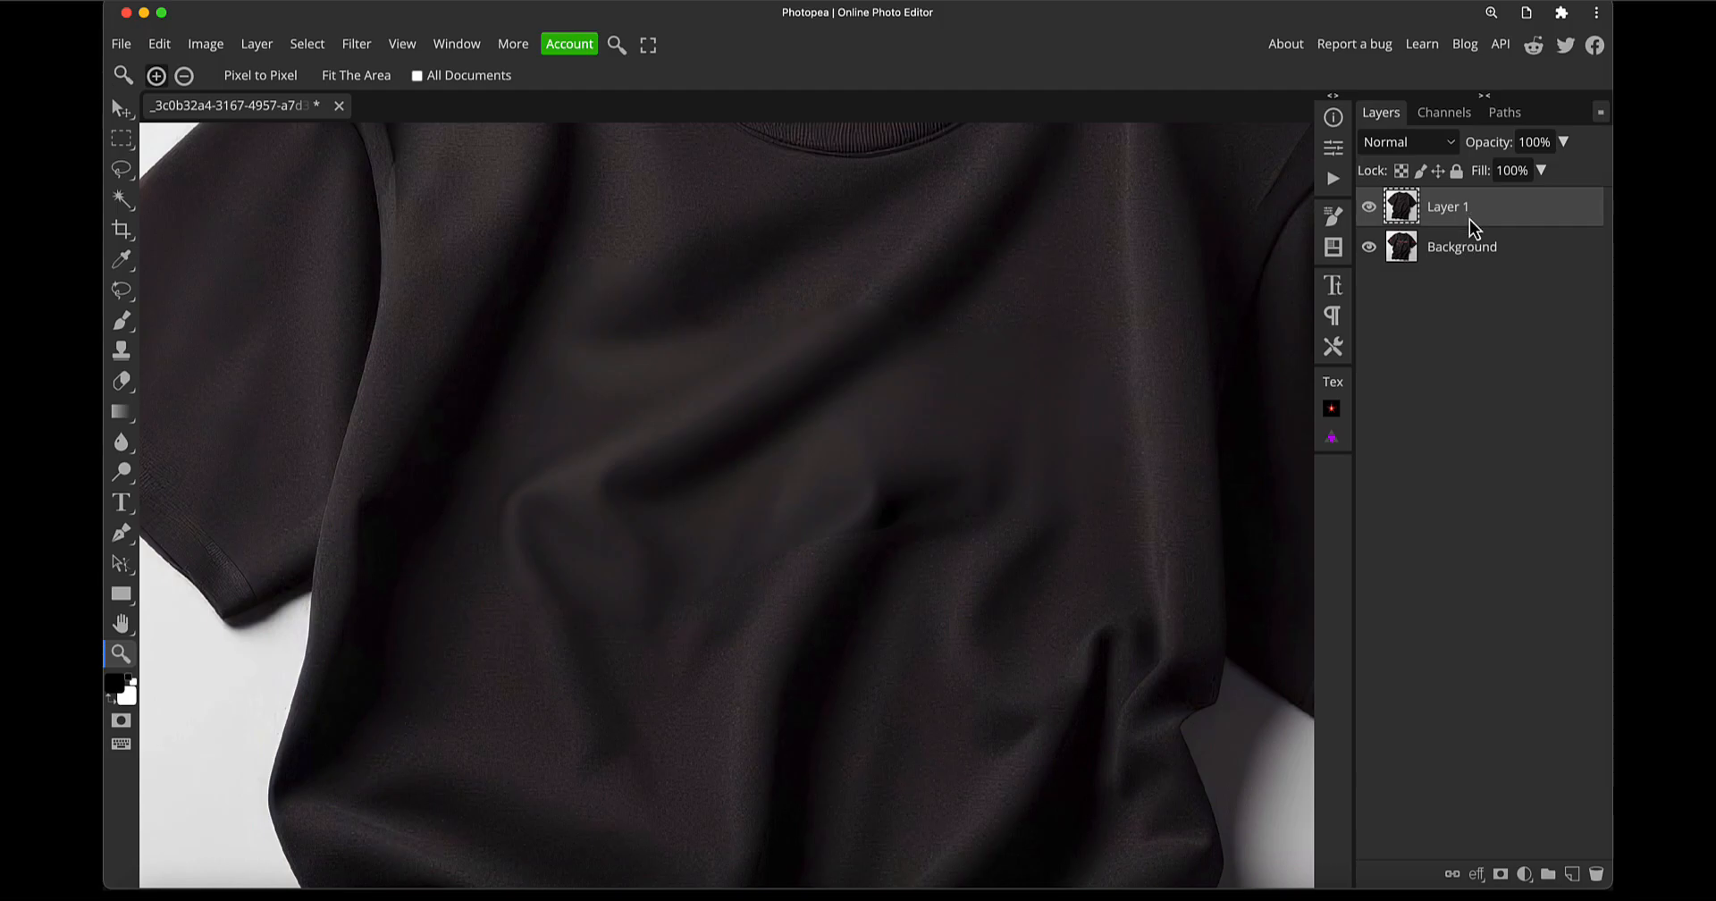
Duplicate Layer 1, load the Alpha 1 chest area as a selection, and return to the layers
key(super+j)
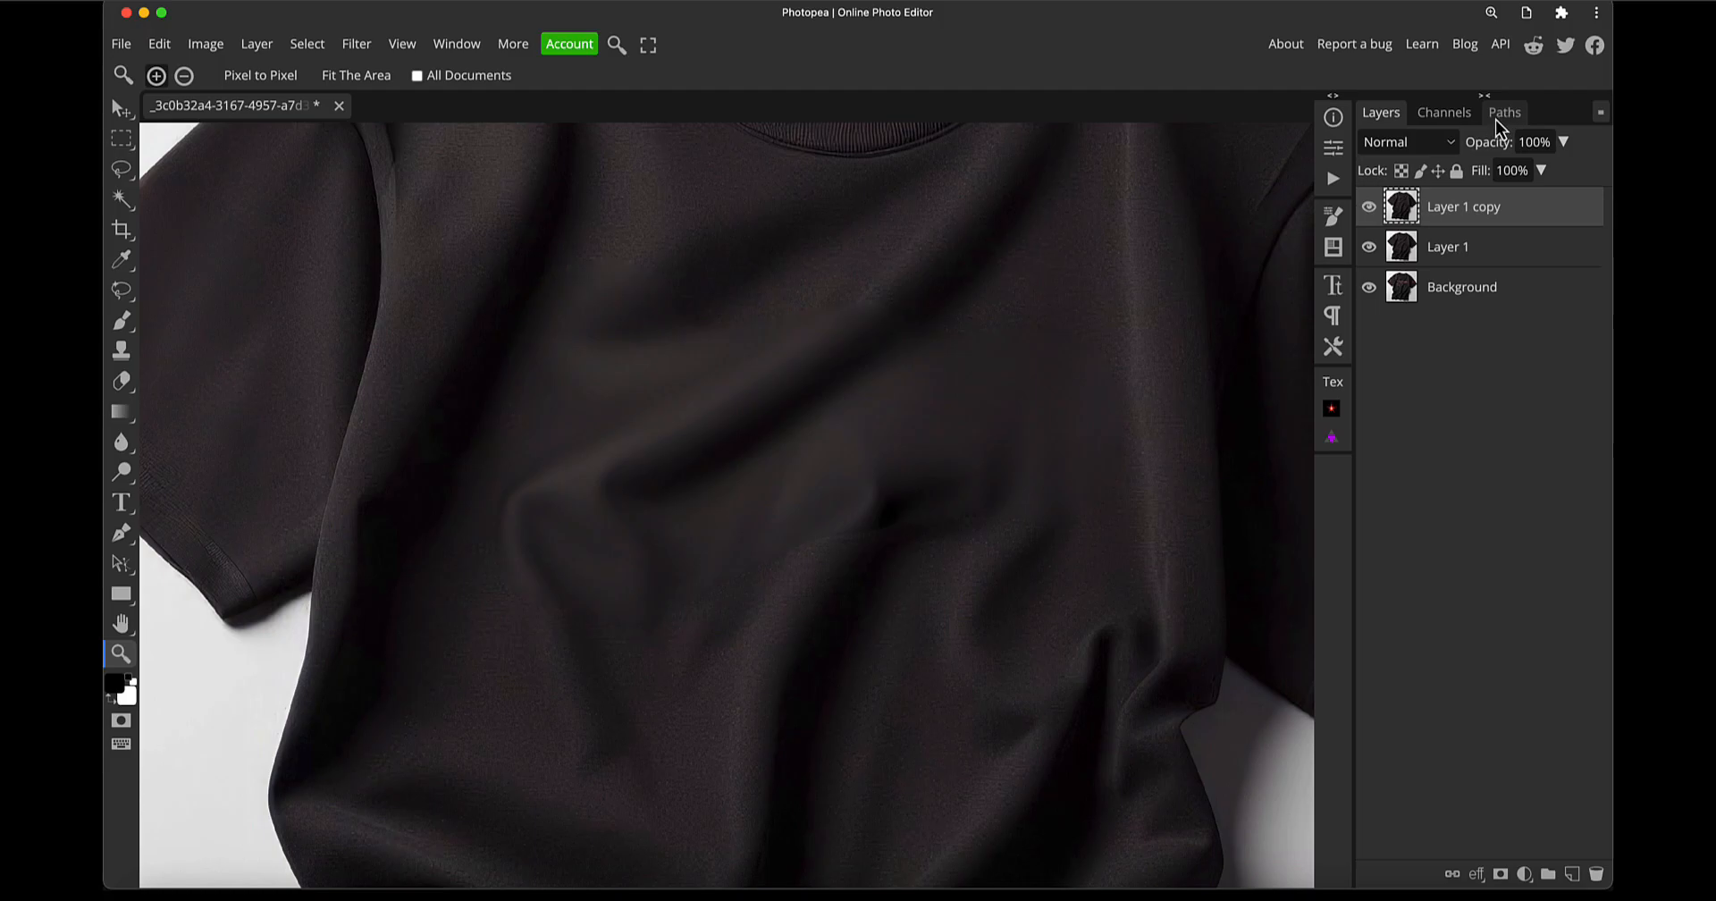
click(1446, 114)
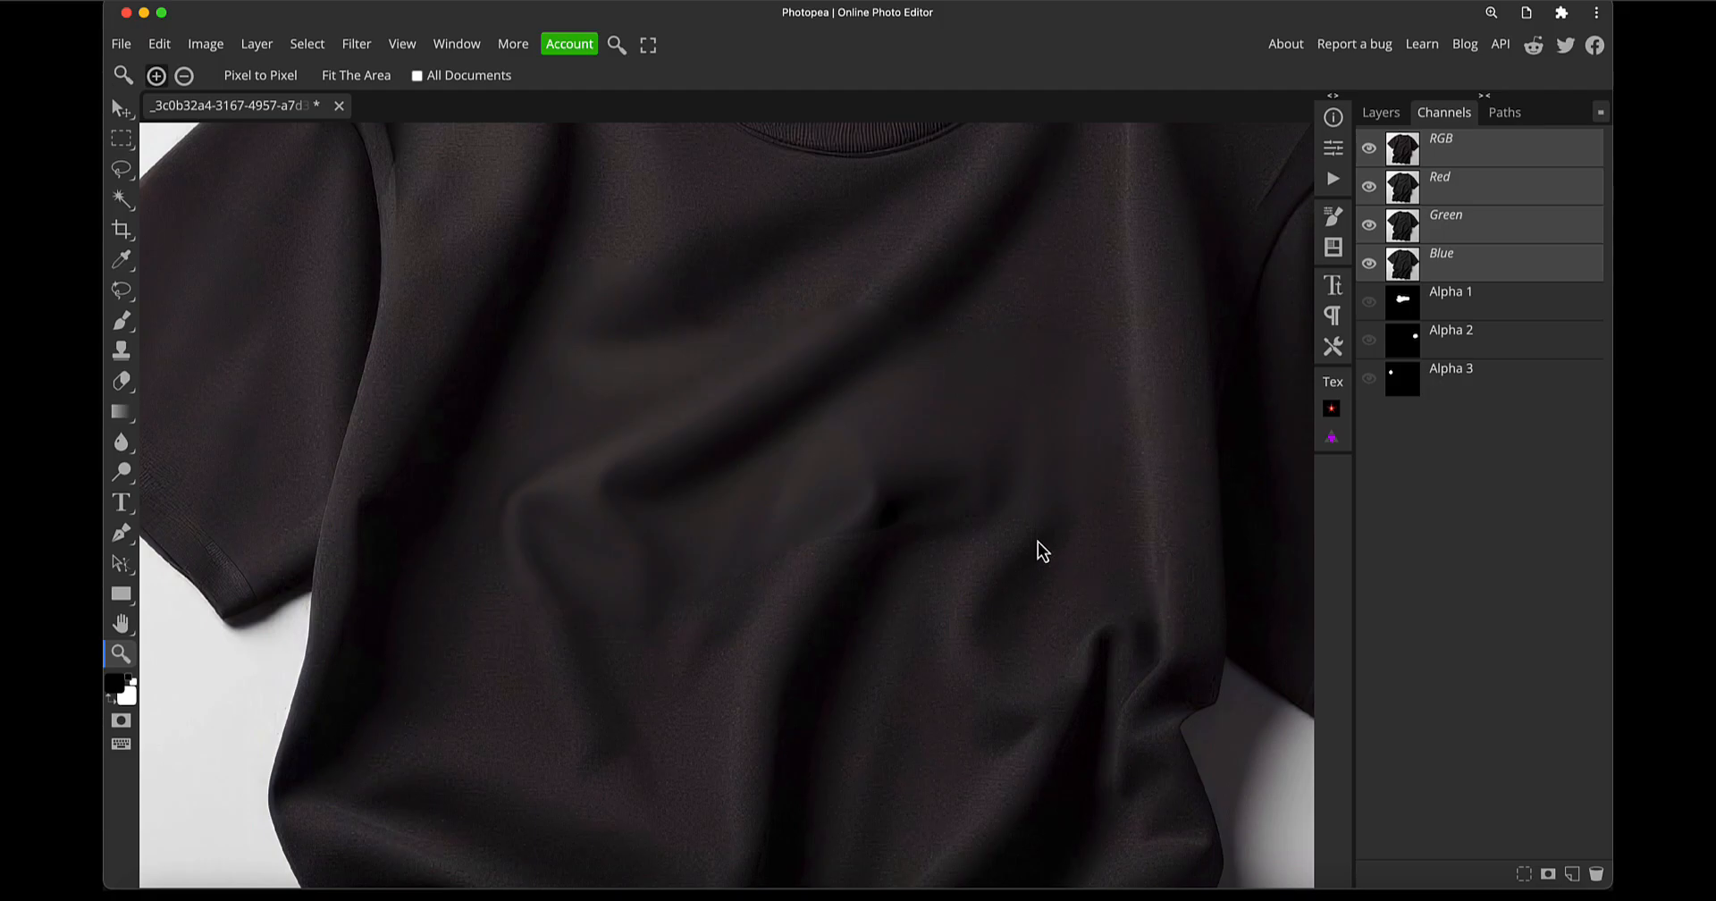
super+click(1402, 303)
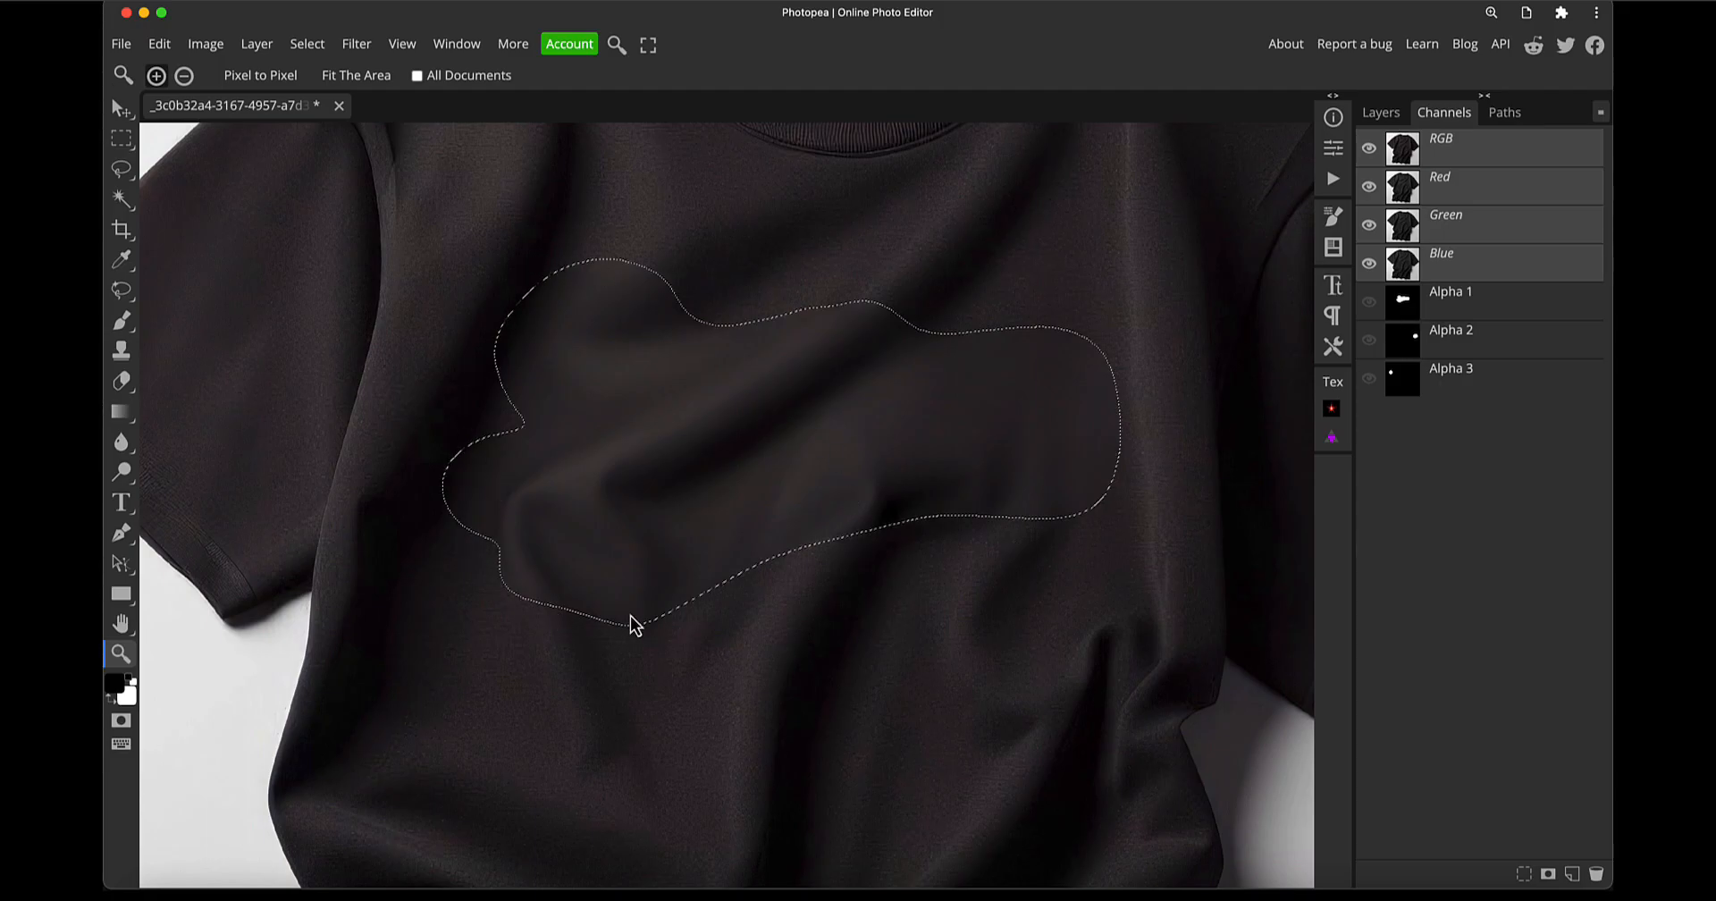
click(1377, 114)
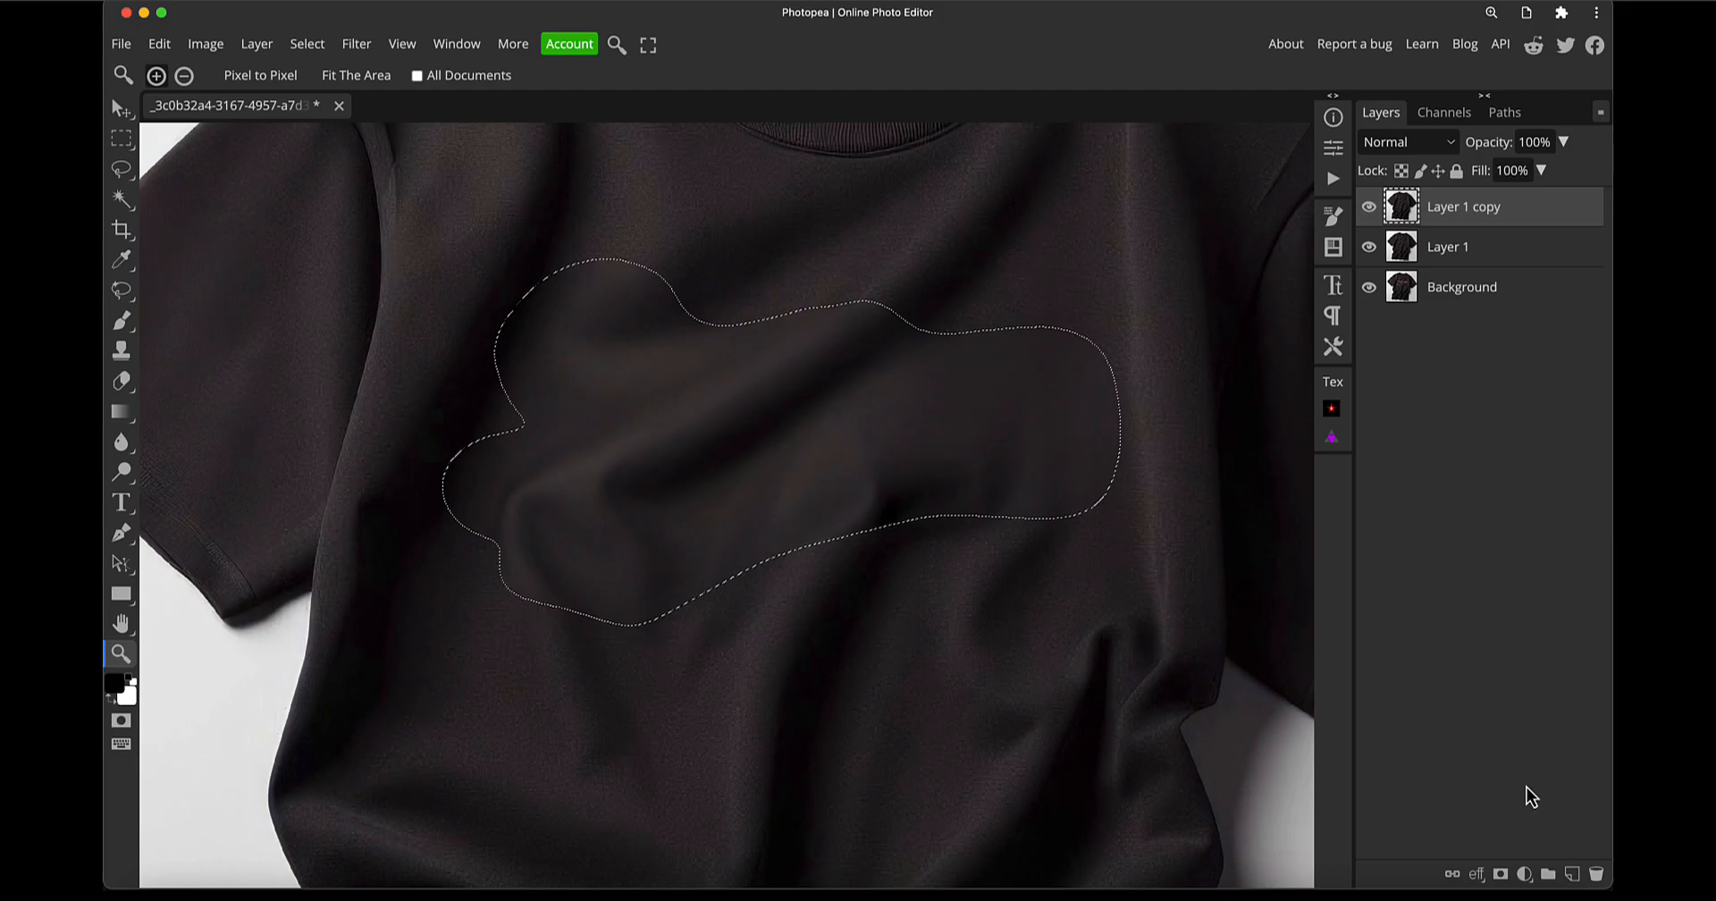
Create a folder masked by the chest selection, move Layer 1 copy into it, and check the chest fabric
click(1548, 874)
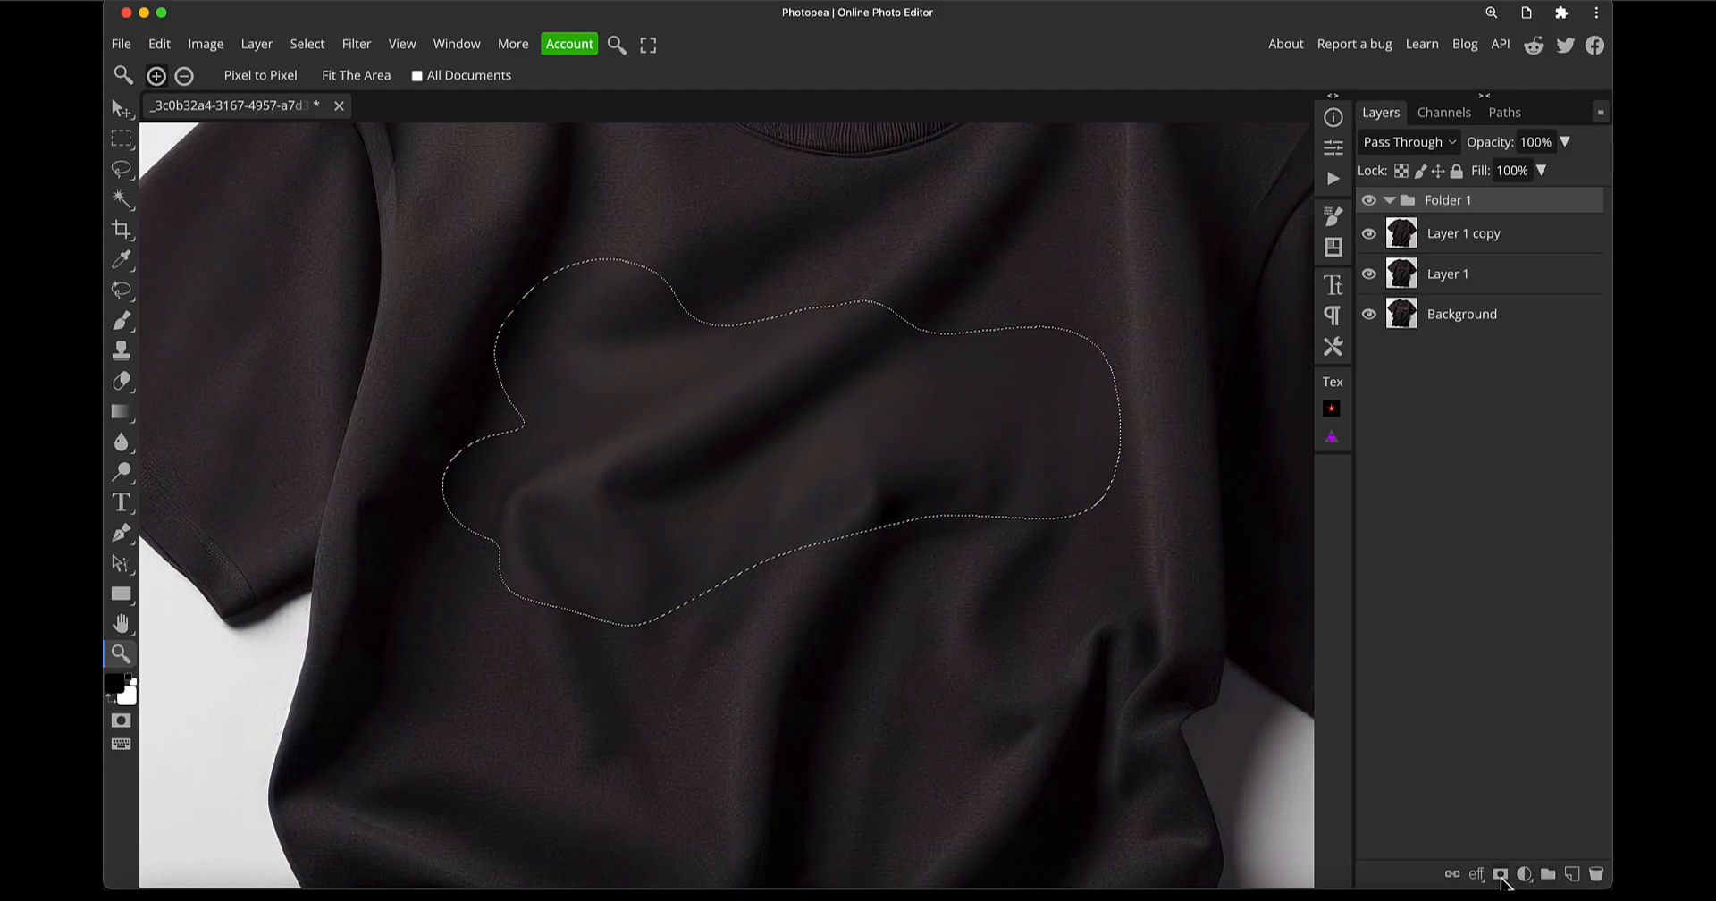
click(1500, 874)
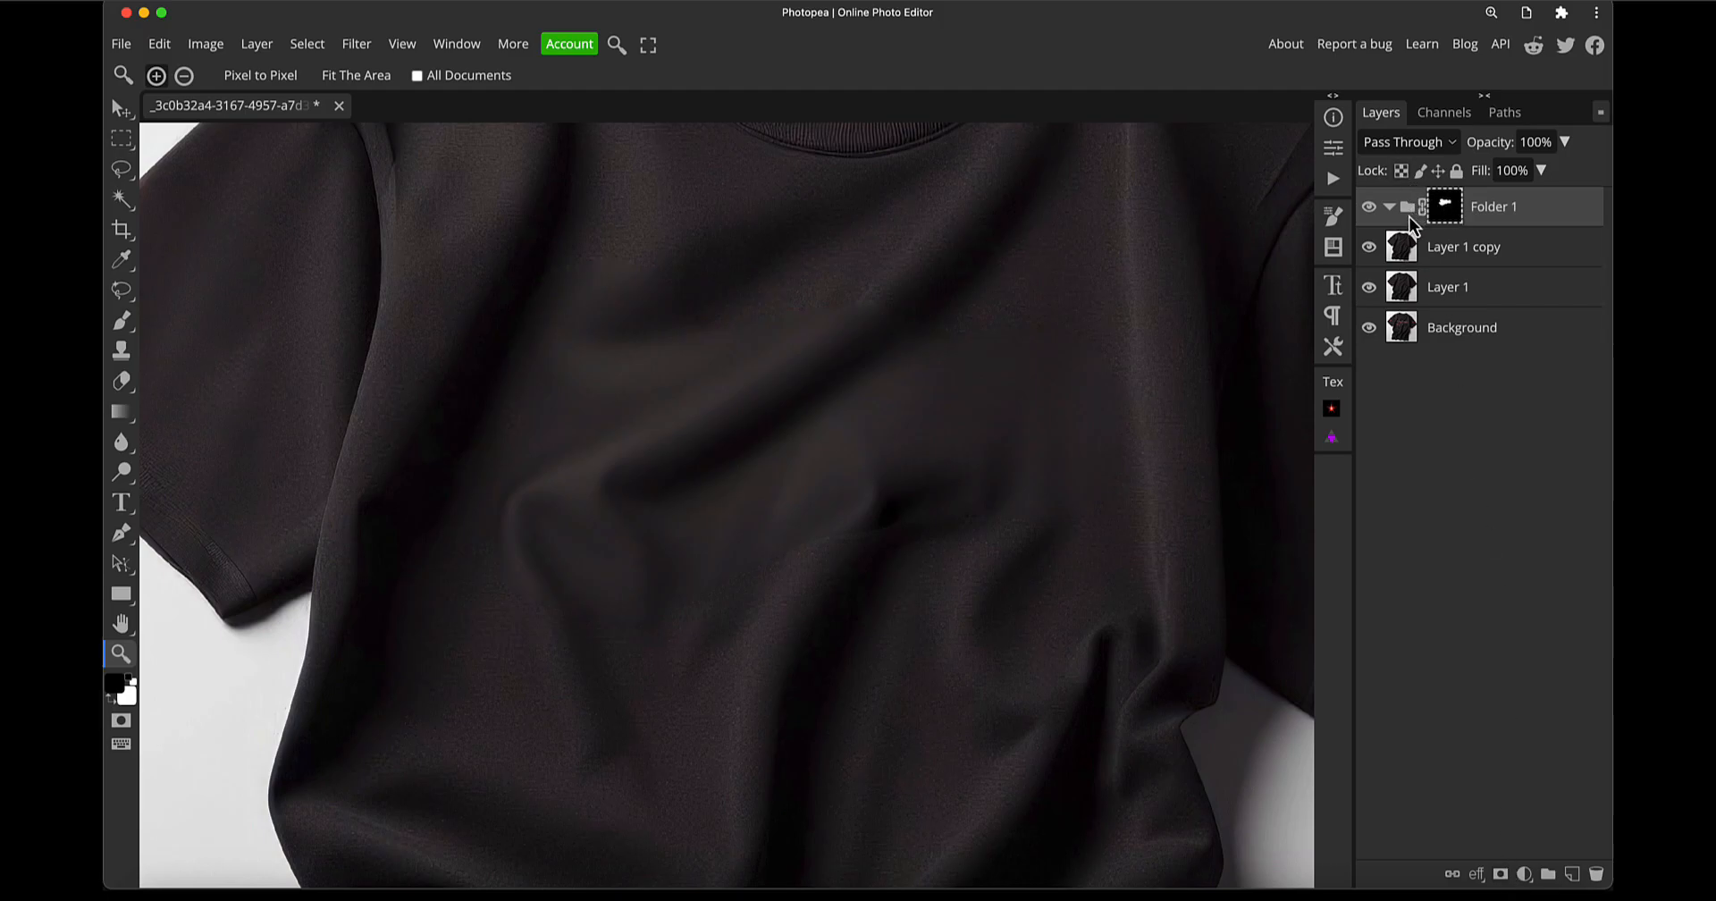
drag(1405, 257, 1446, 282)
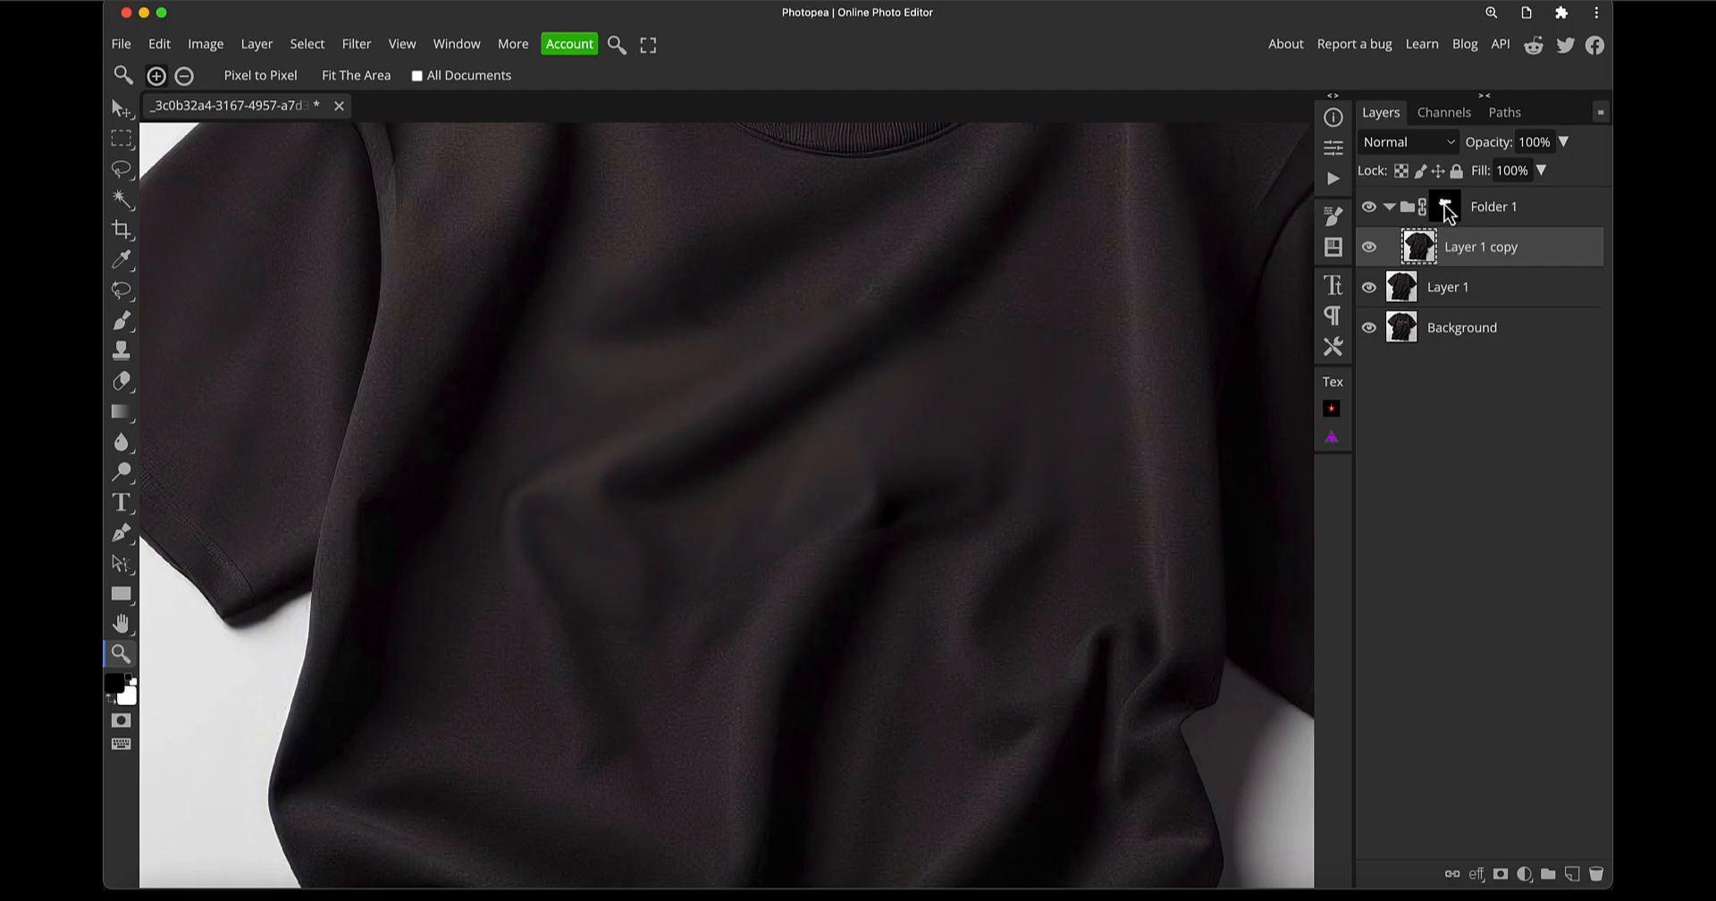
scroll(833, 489, down, 2)
scroll(890, 524, up, 6)
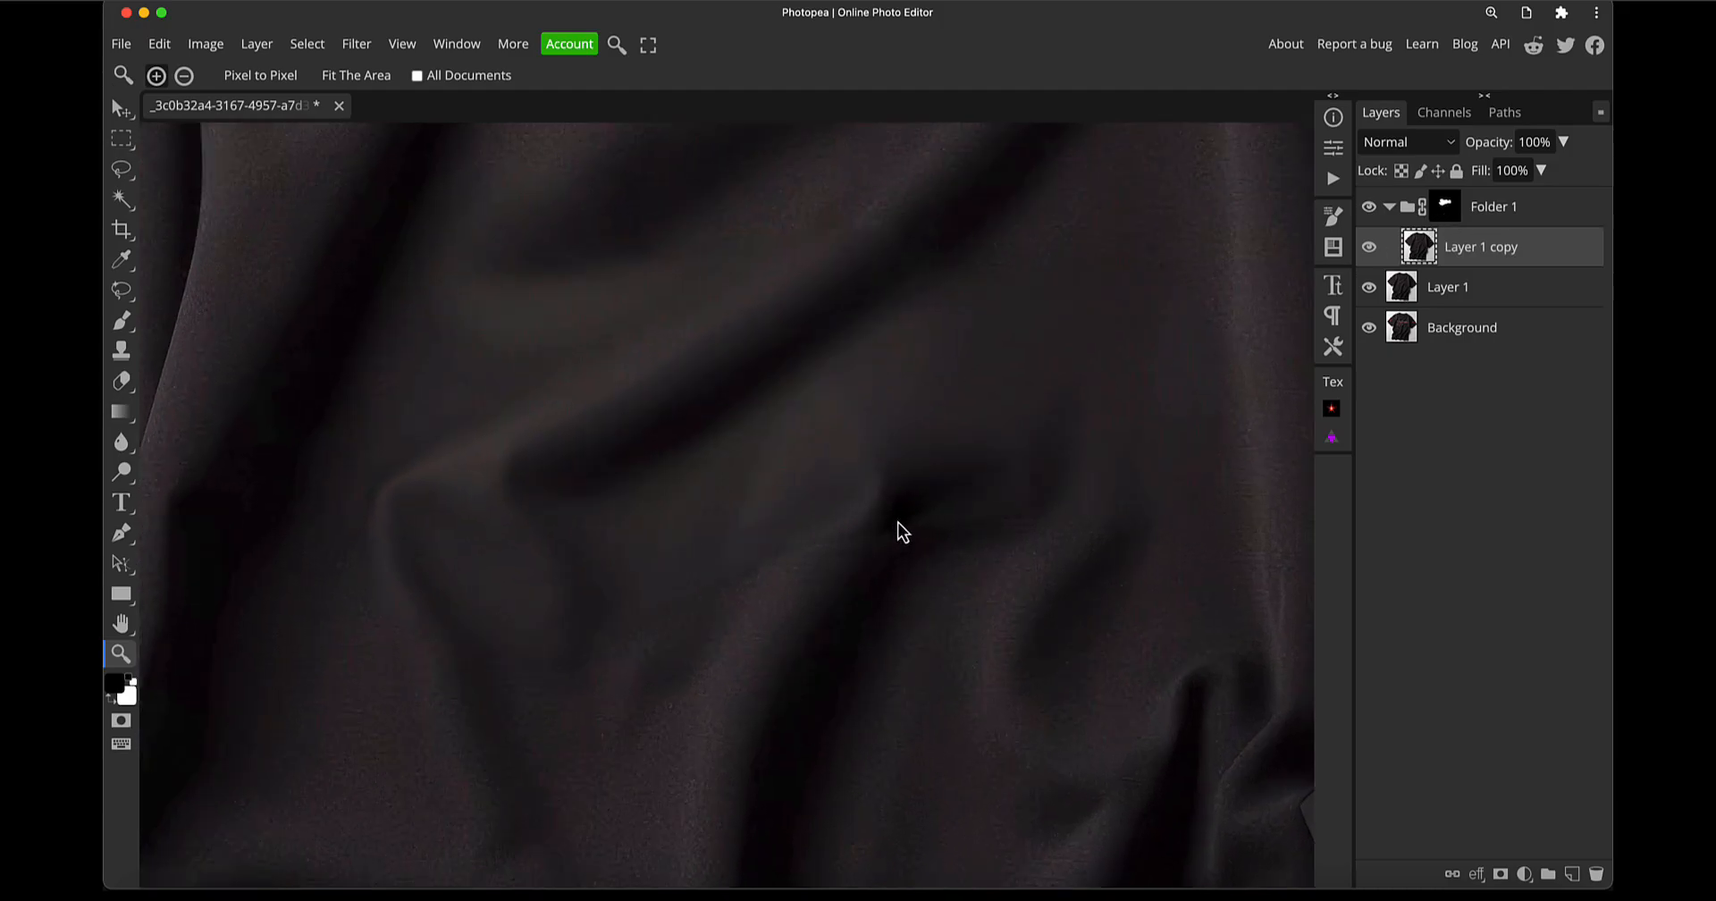
scroll(883, 529, down, 3)
scroll(865, 536, down, 1)
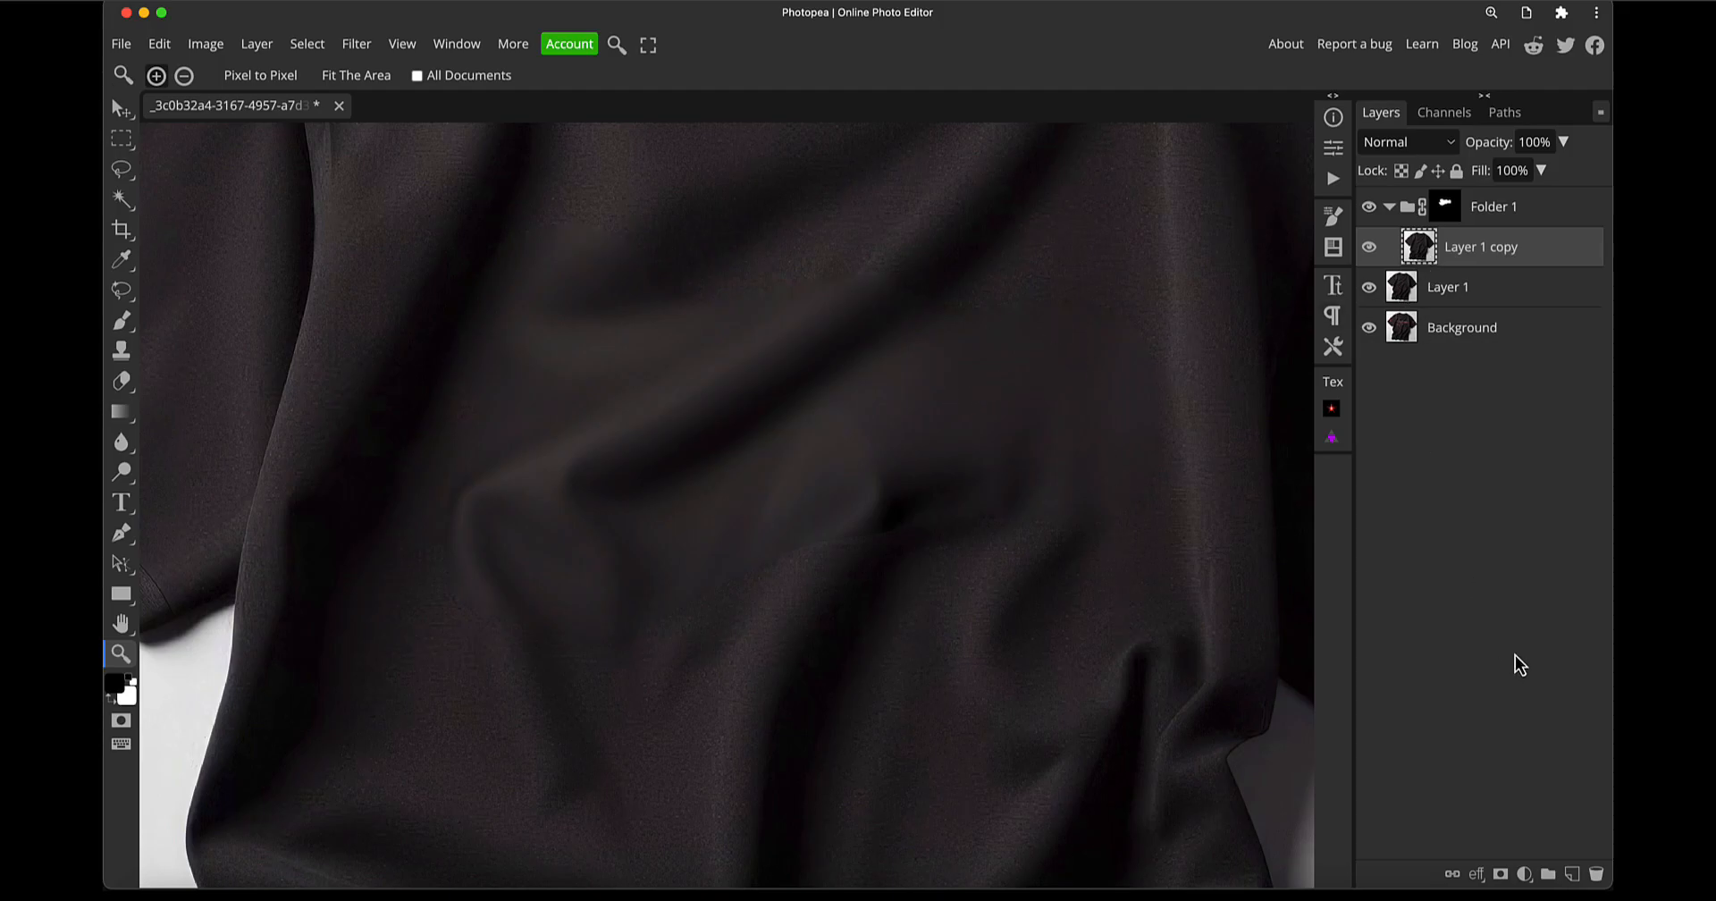
click(1524, 874)
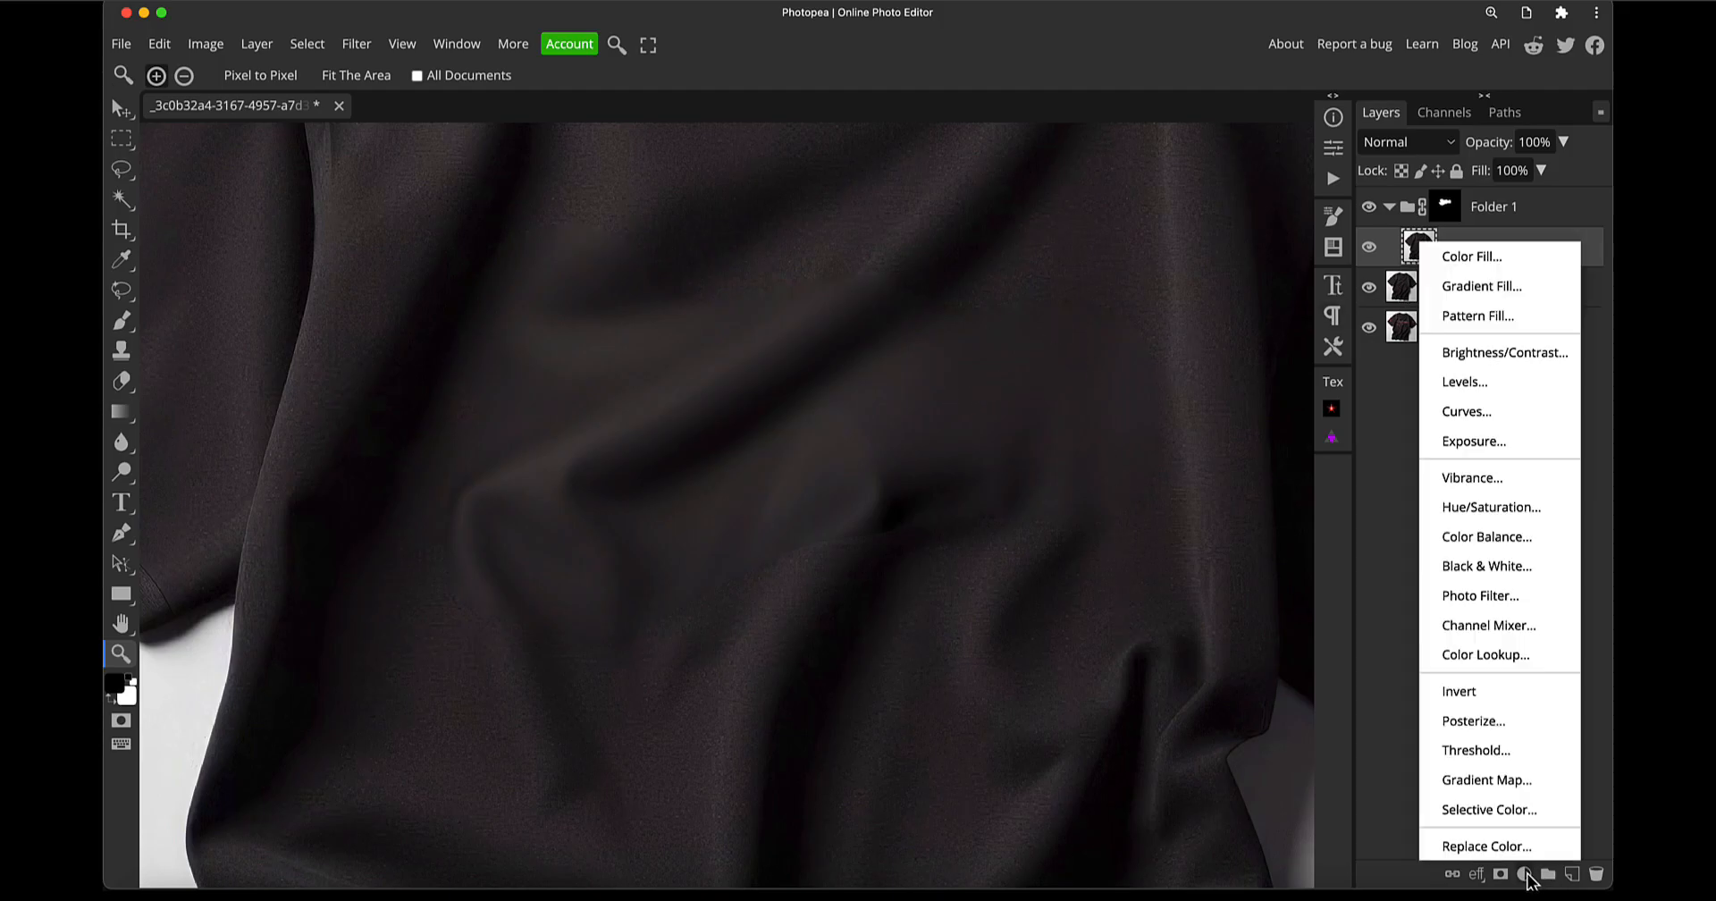
click(1482, 413)
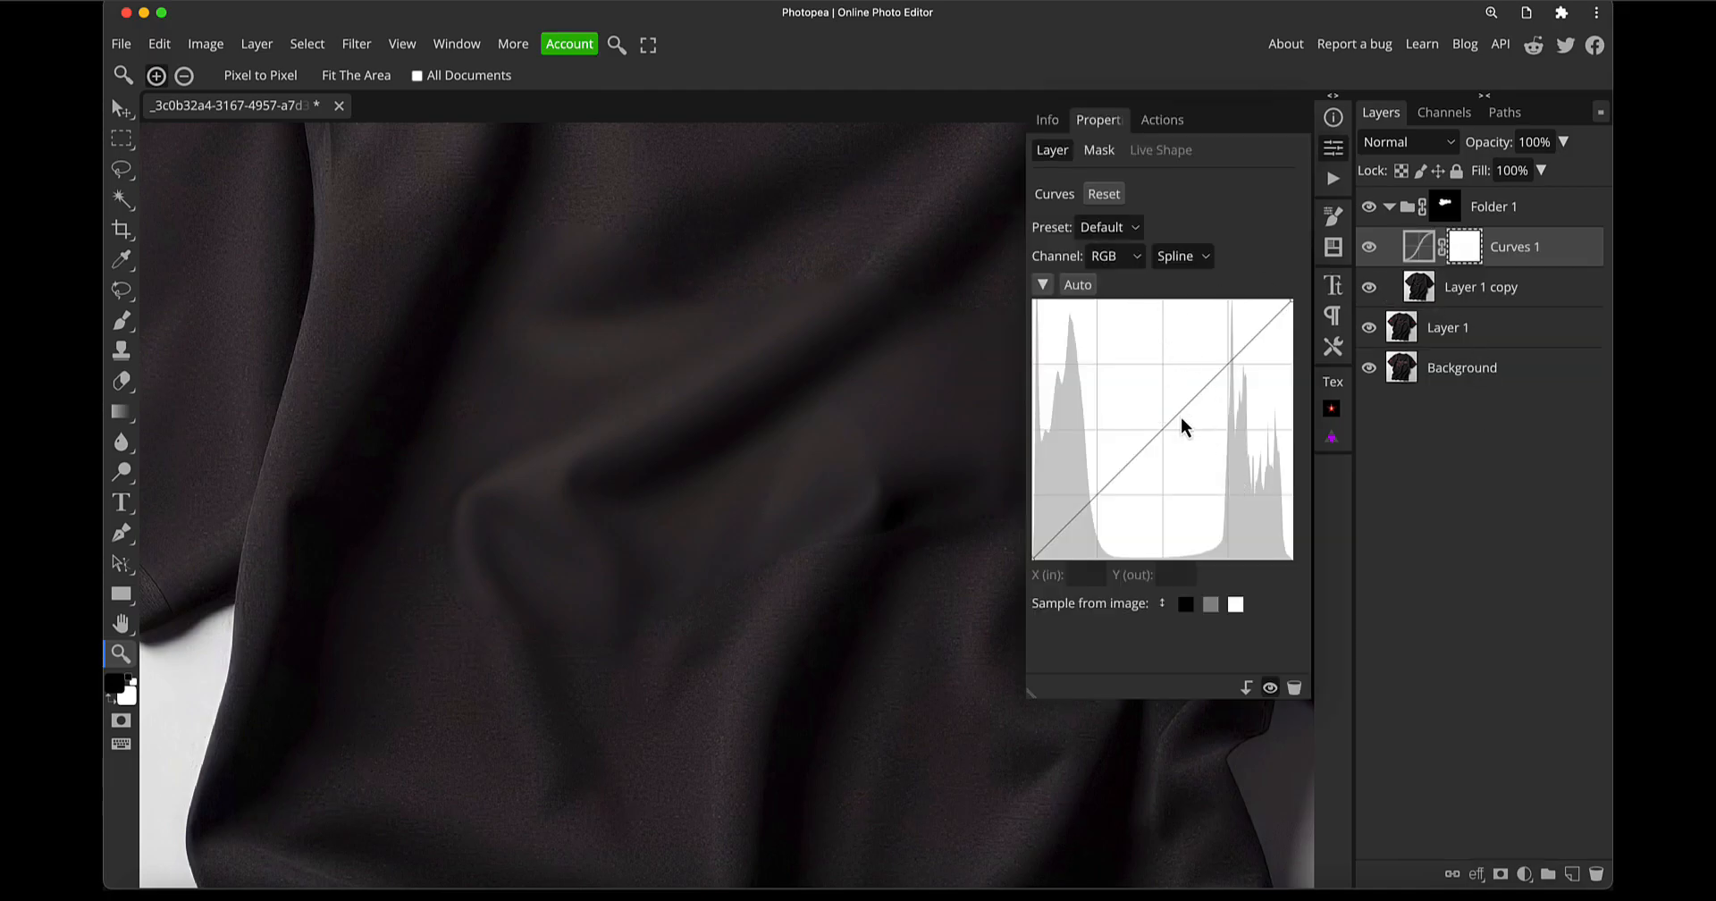
mouse_move(1172, 415)
mouse_down()
mouse_move(1150, 368)
mouse_move(1179, 454)
mouse_move(1172, 418)
mouse_up()
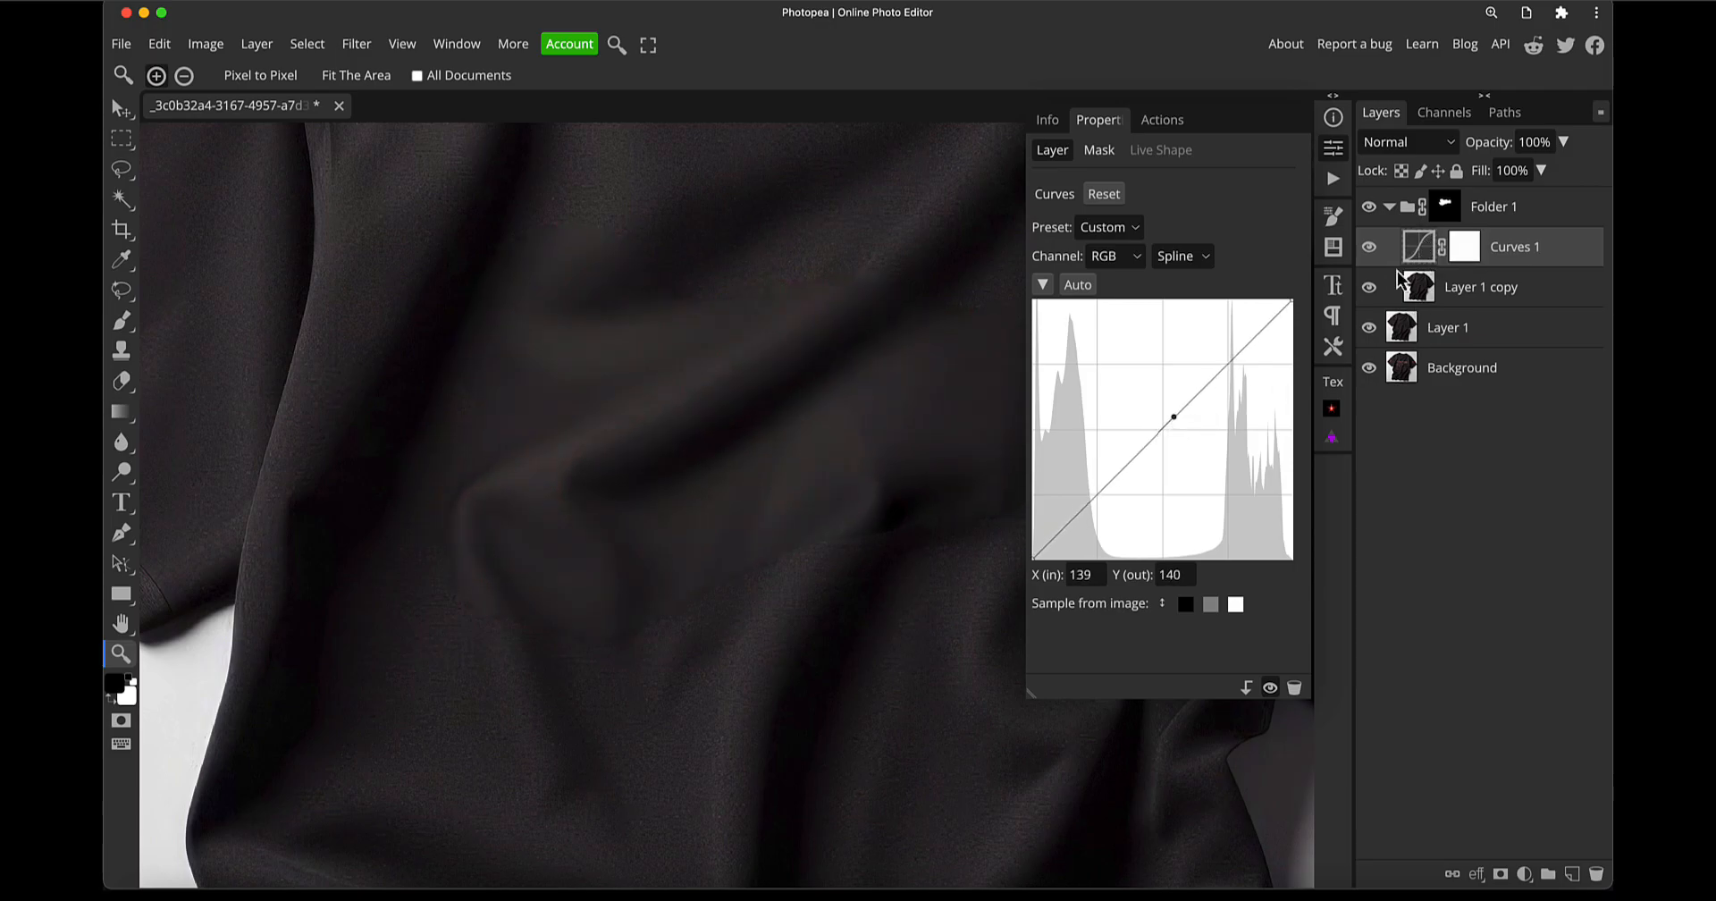
key(Delete)
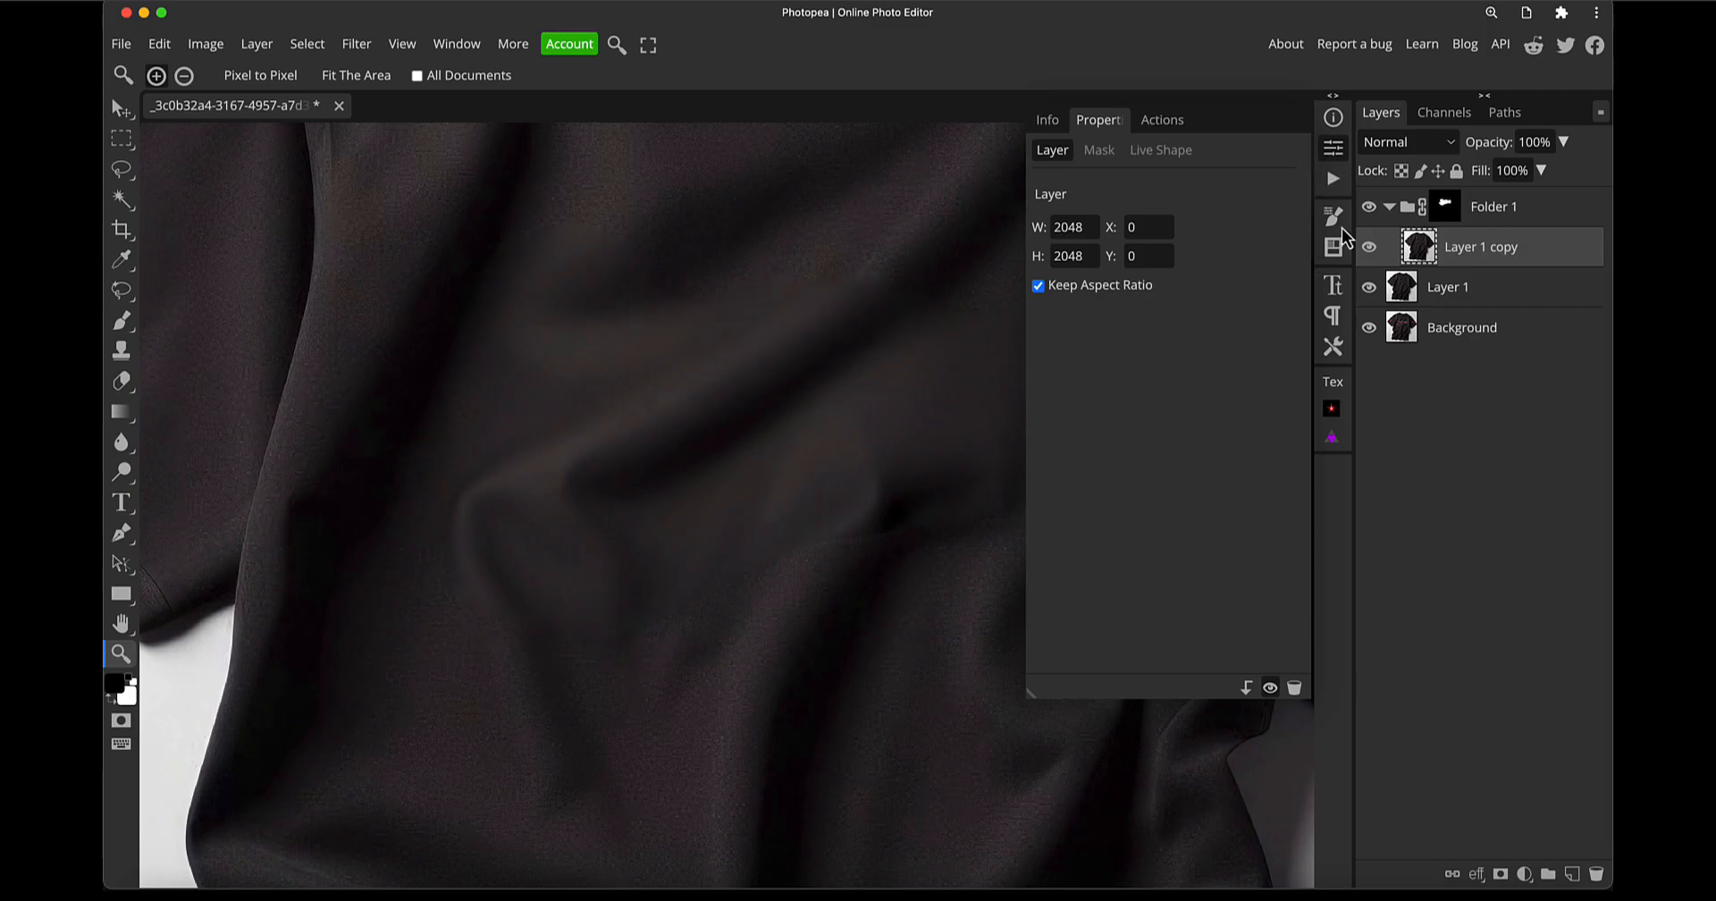
click(1345, 158)
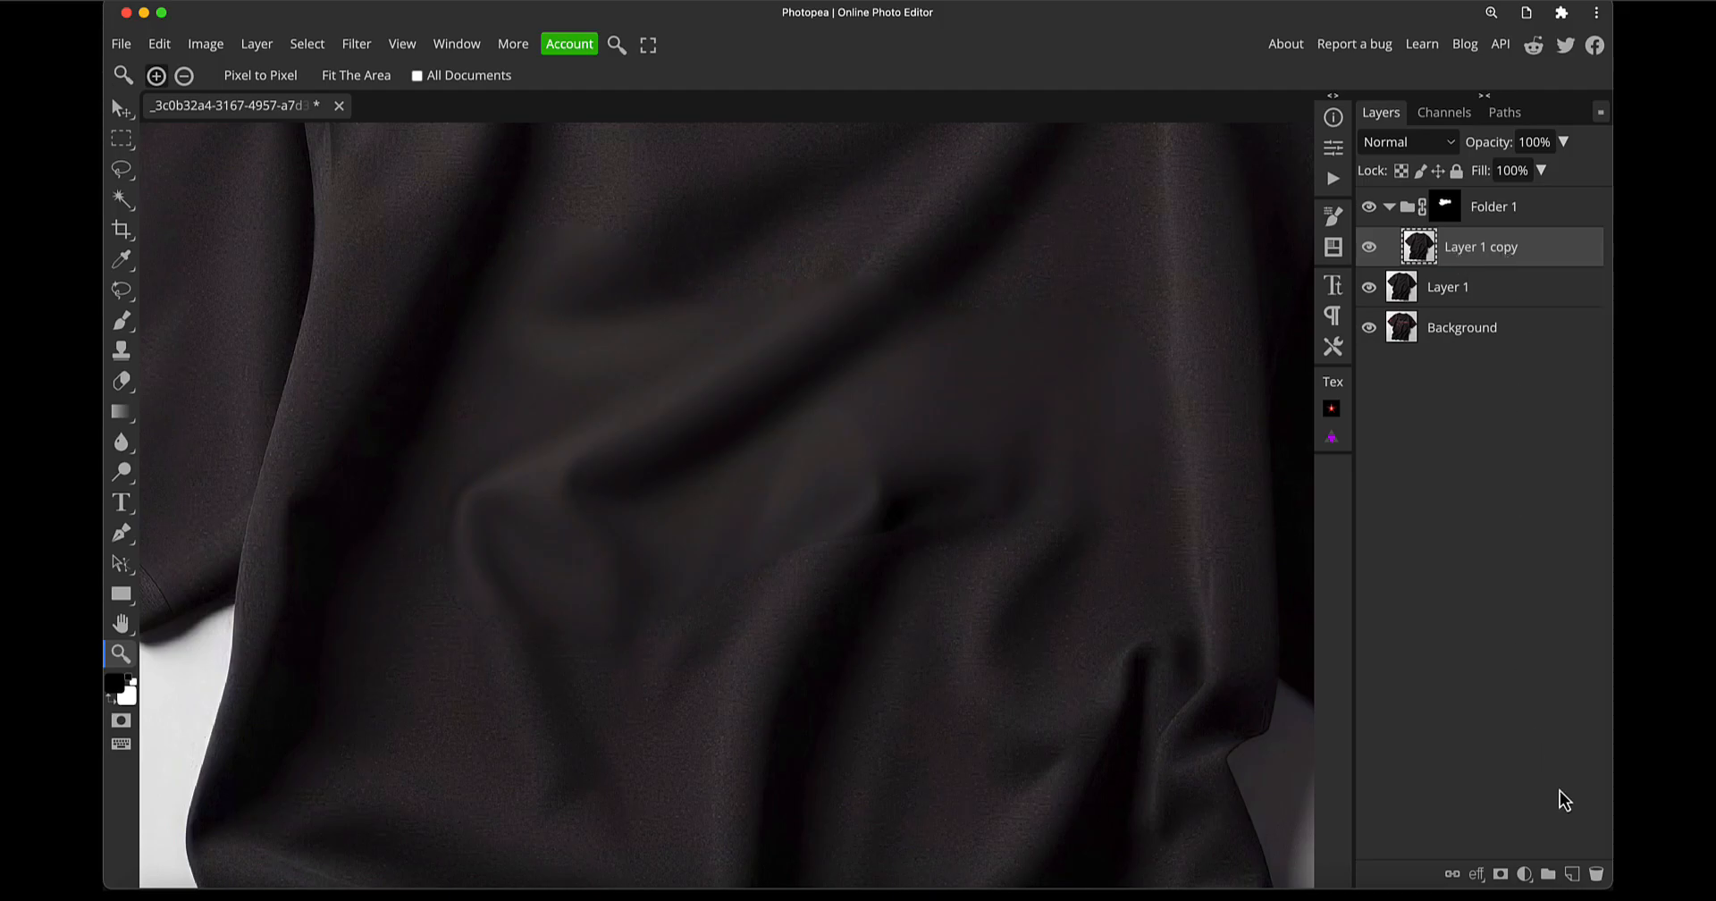
Add a new layer above Layer 1 copy inside the masked folder and fill it with Gray at 100% opacity
click(1573, 875)
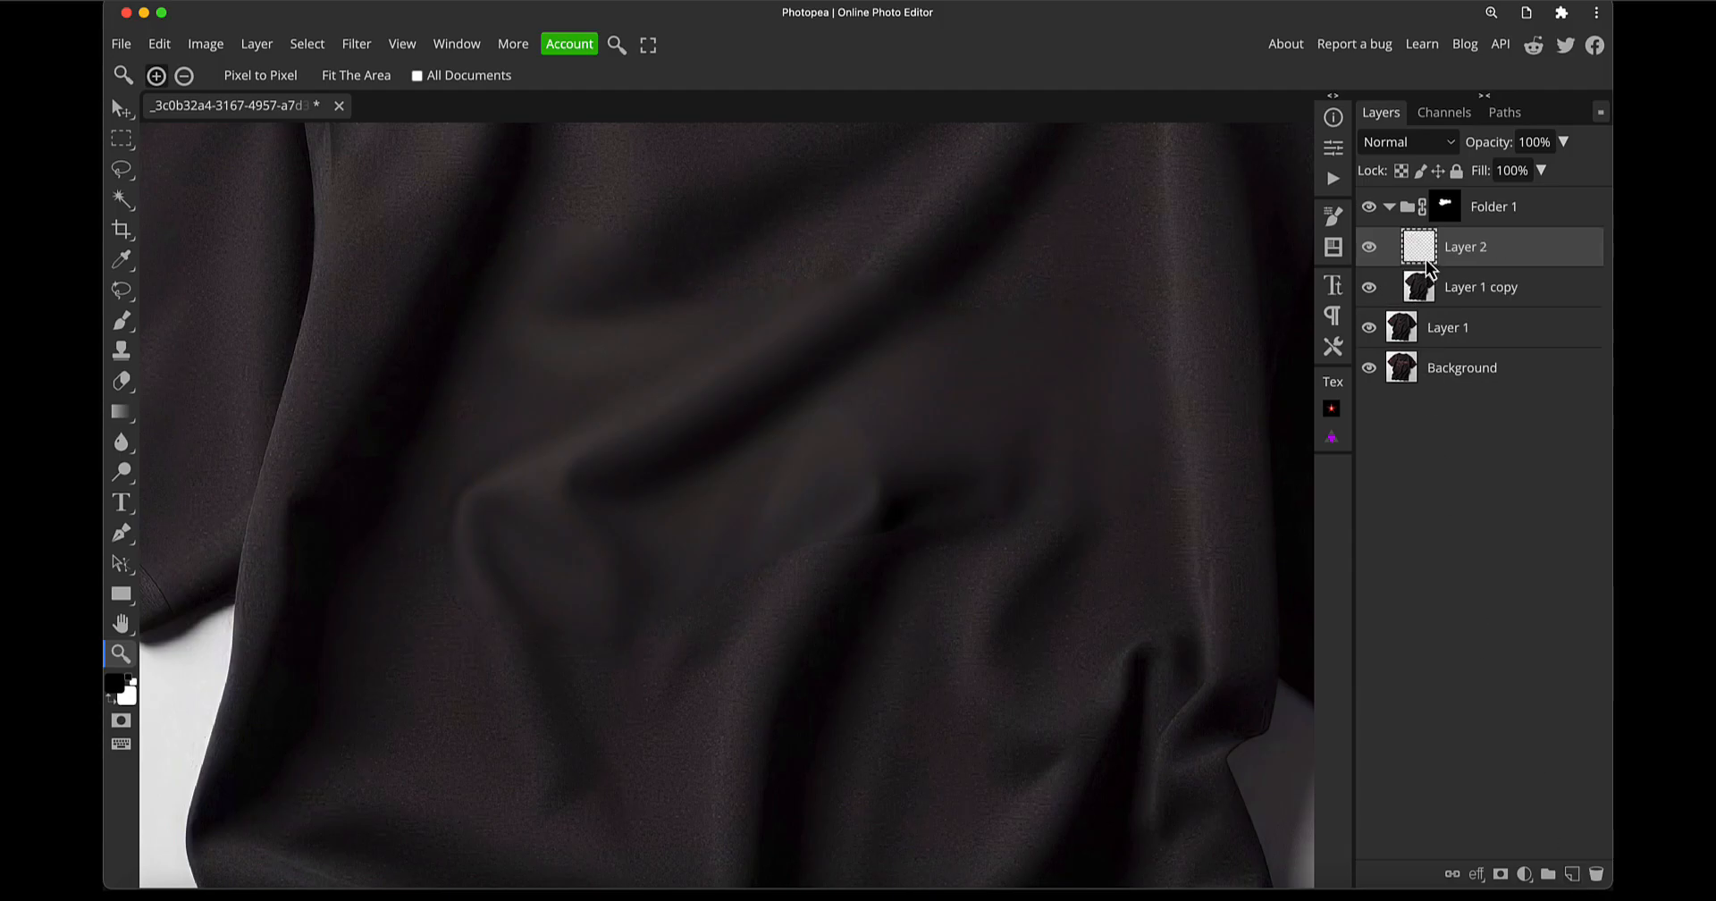
key(5)
key(0)
key(shift+F5)
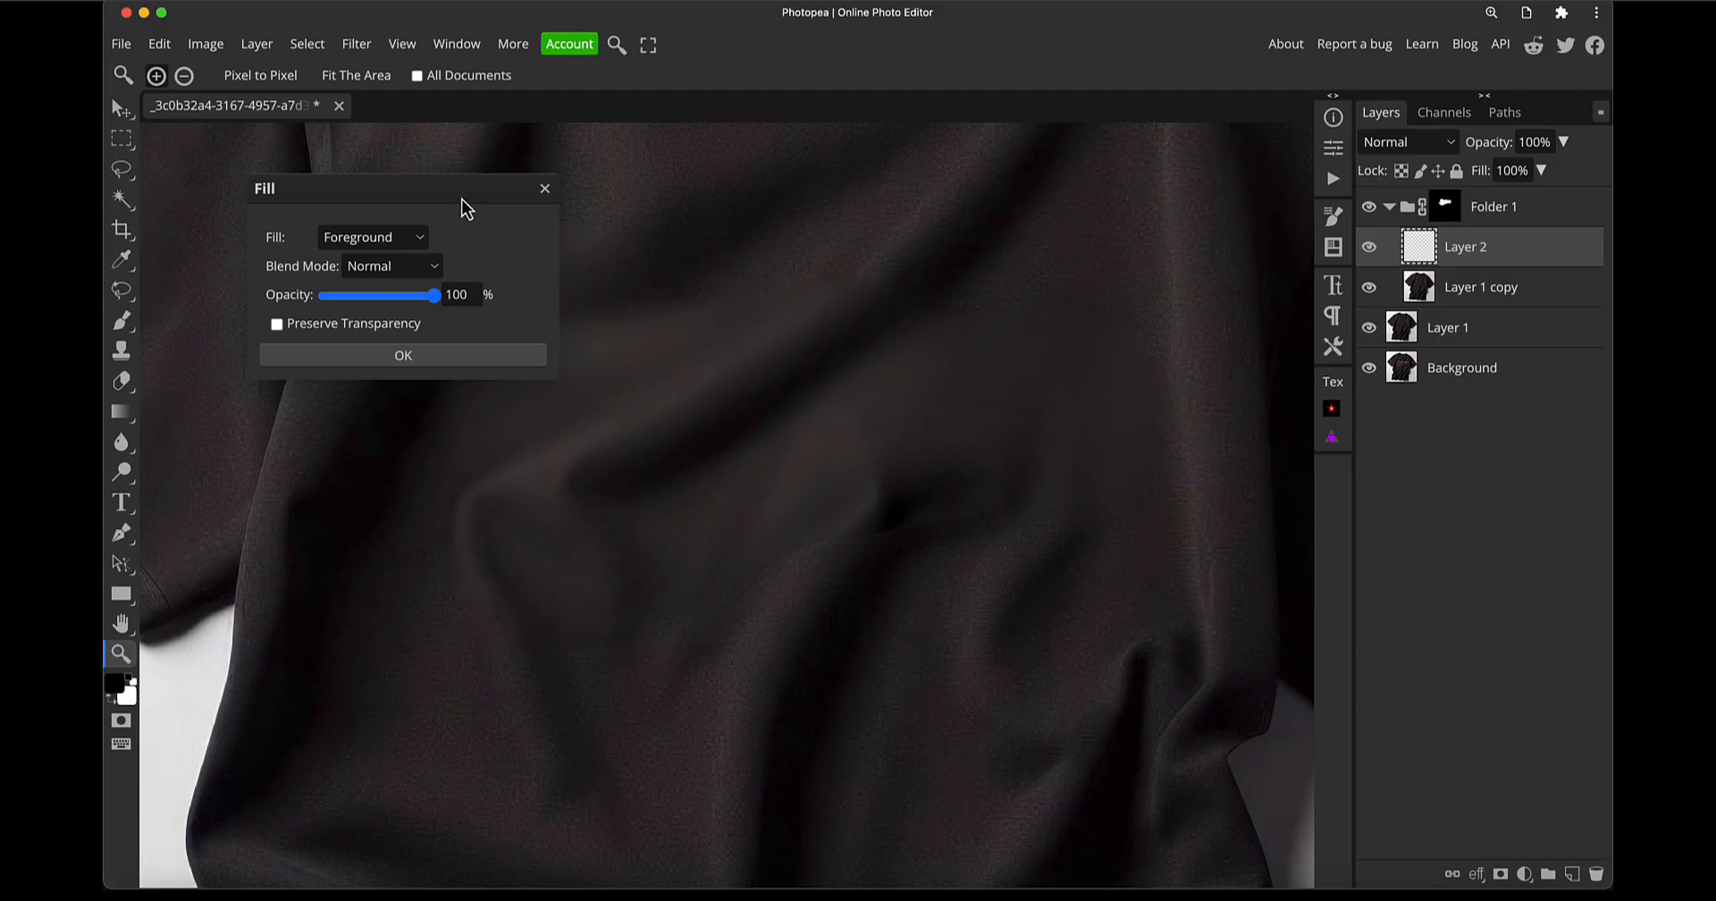
click(404, 242)
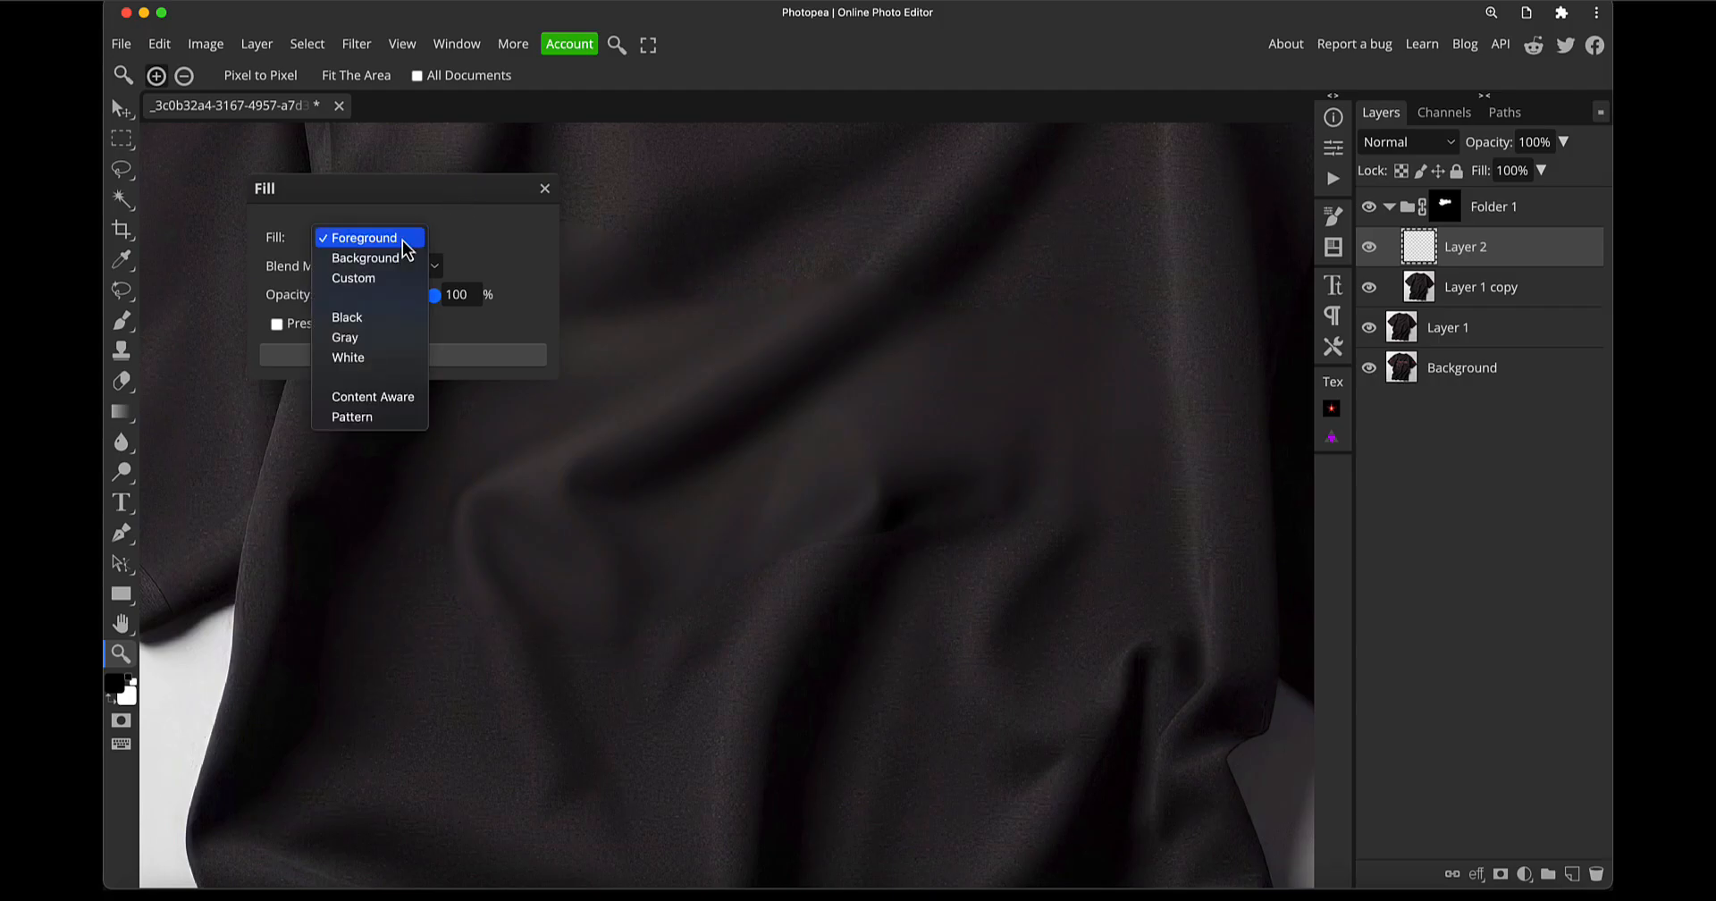
click(366, 340)
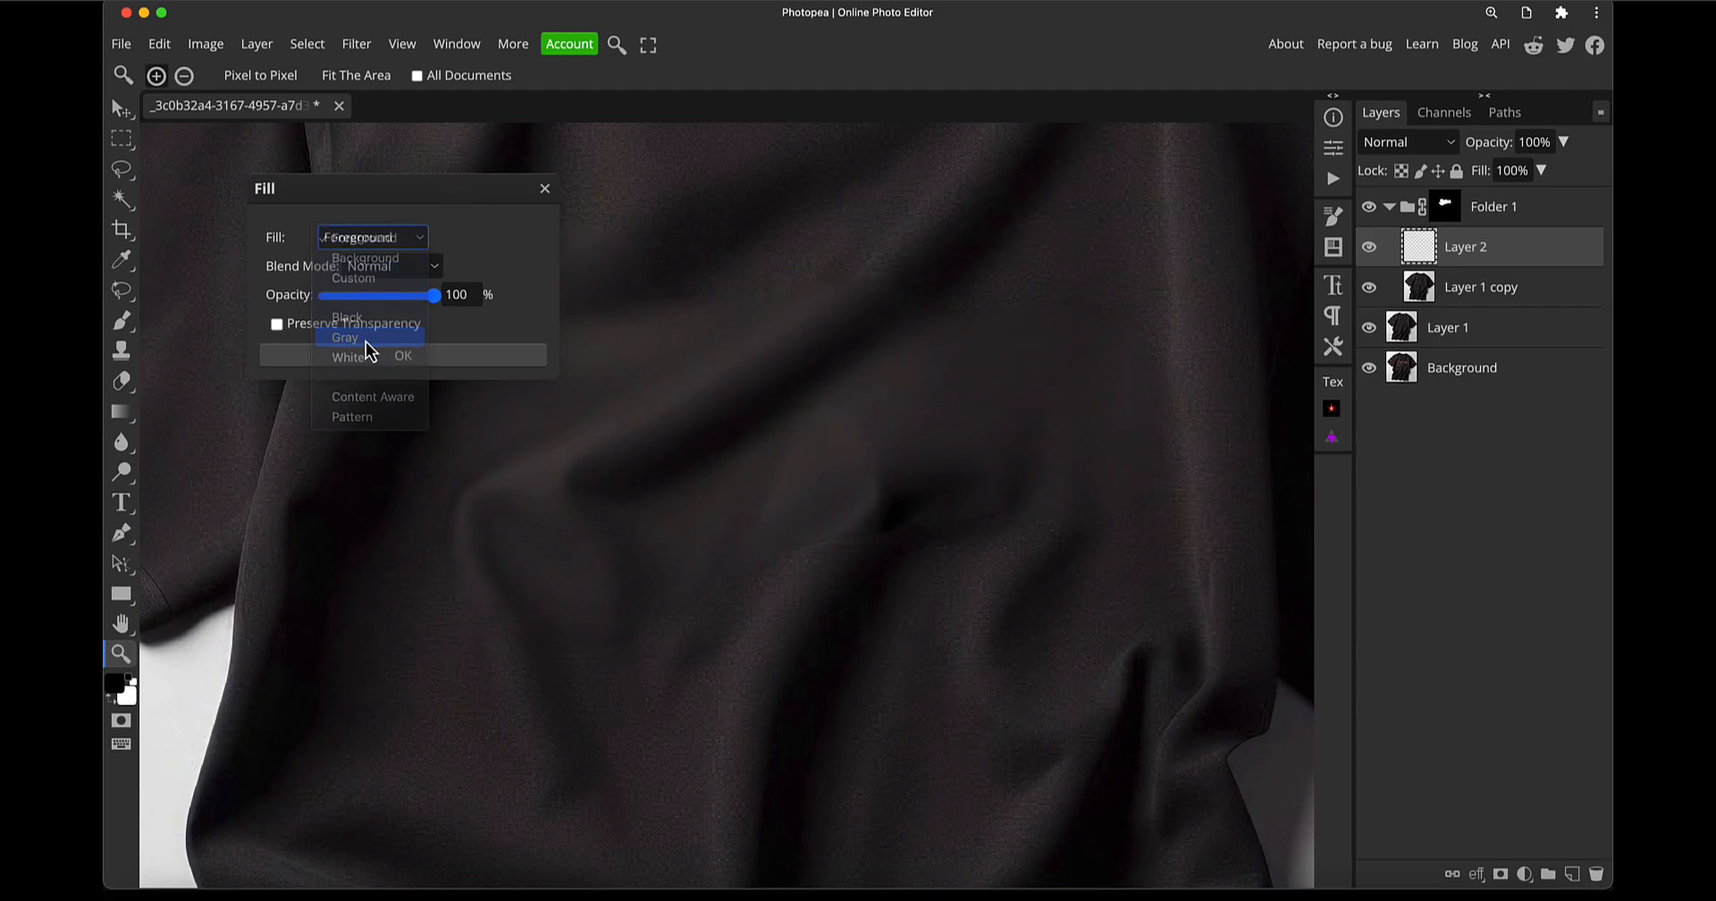
click(383, 360)
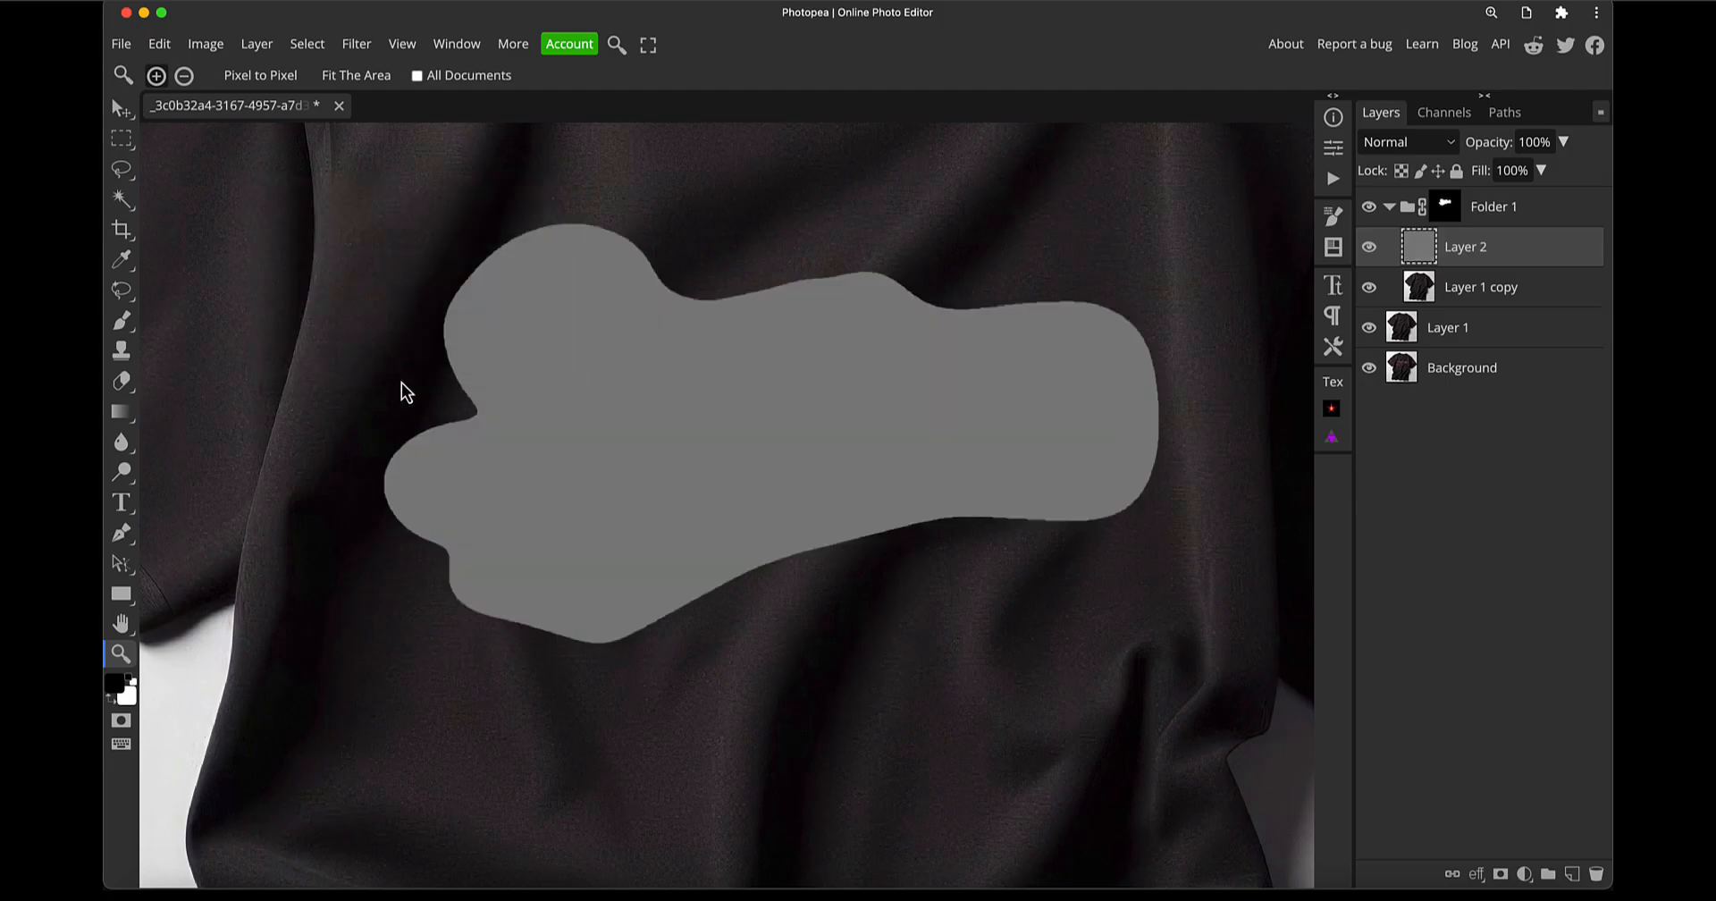
Set the gray layer's blend mode to Soft Light and compare the chest fabric with the layer hidden and shown
click(1403, 141)
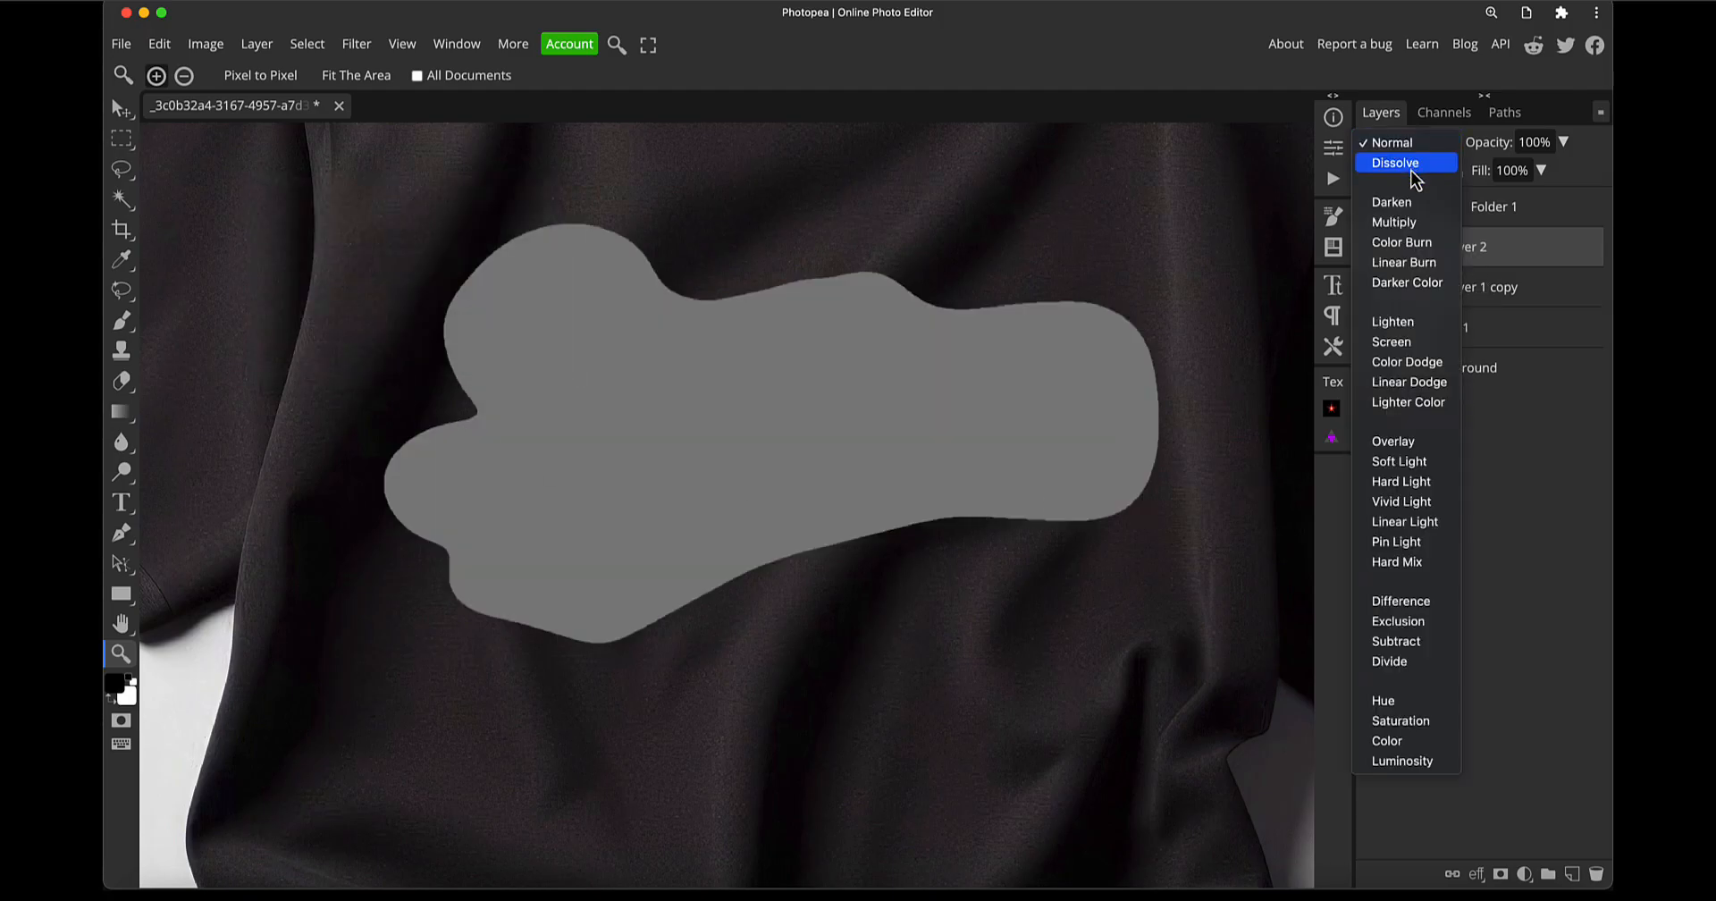
click(1411, 463)
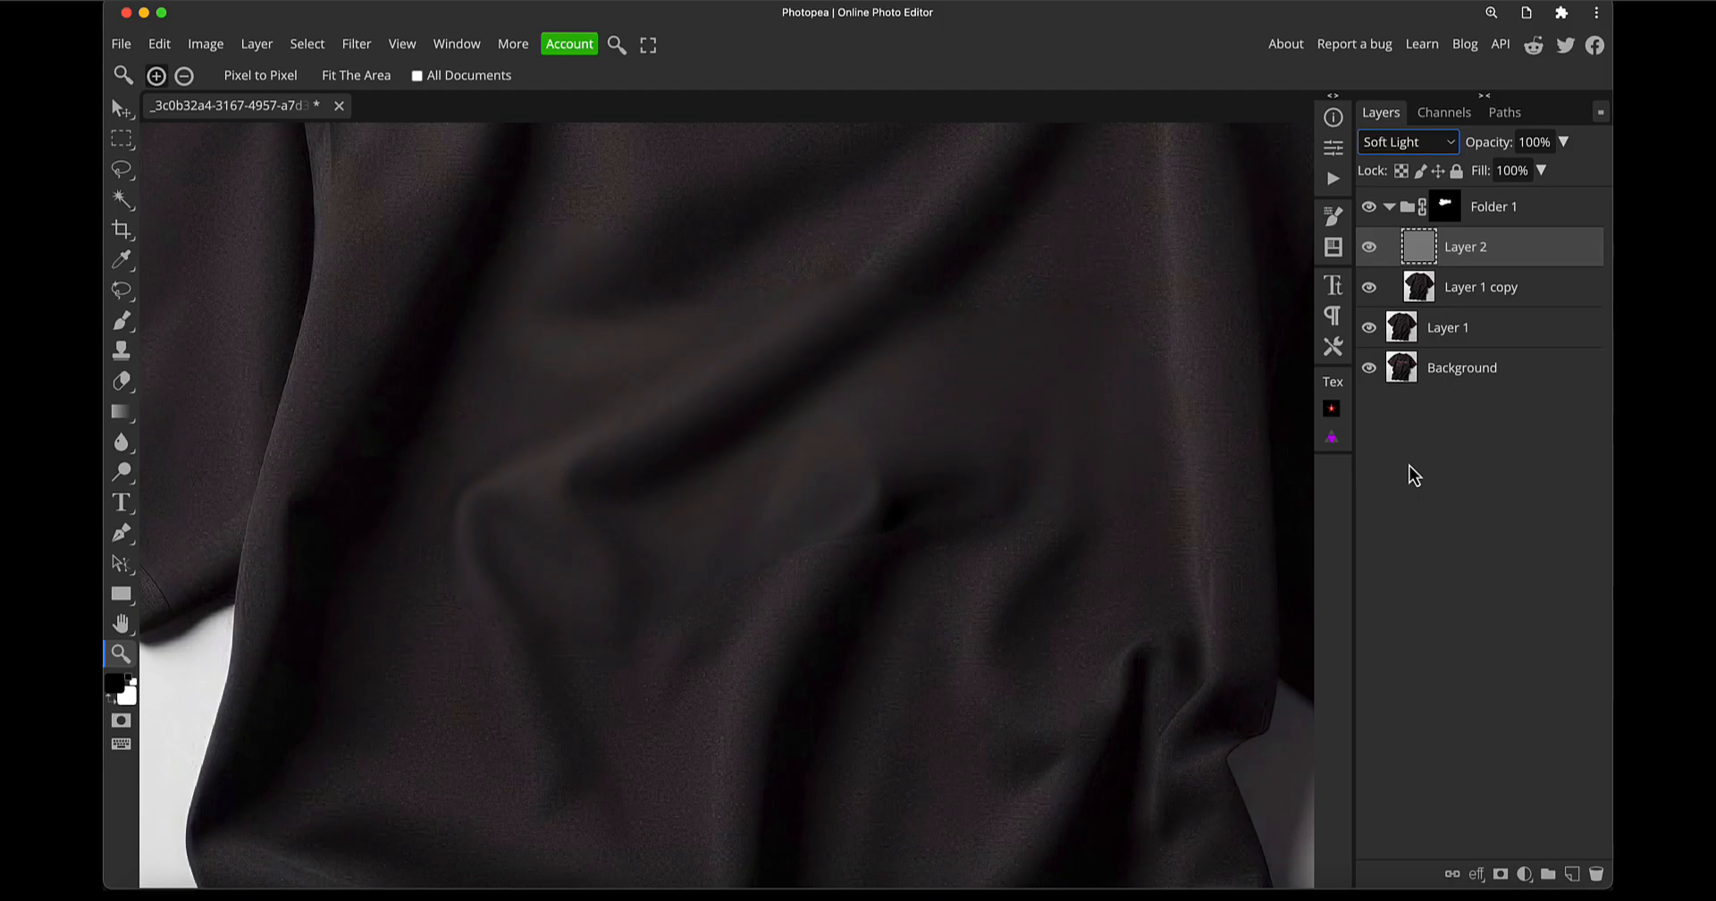
click(888, 421)
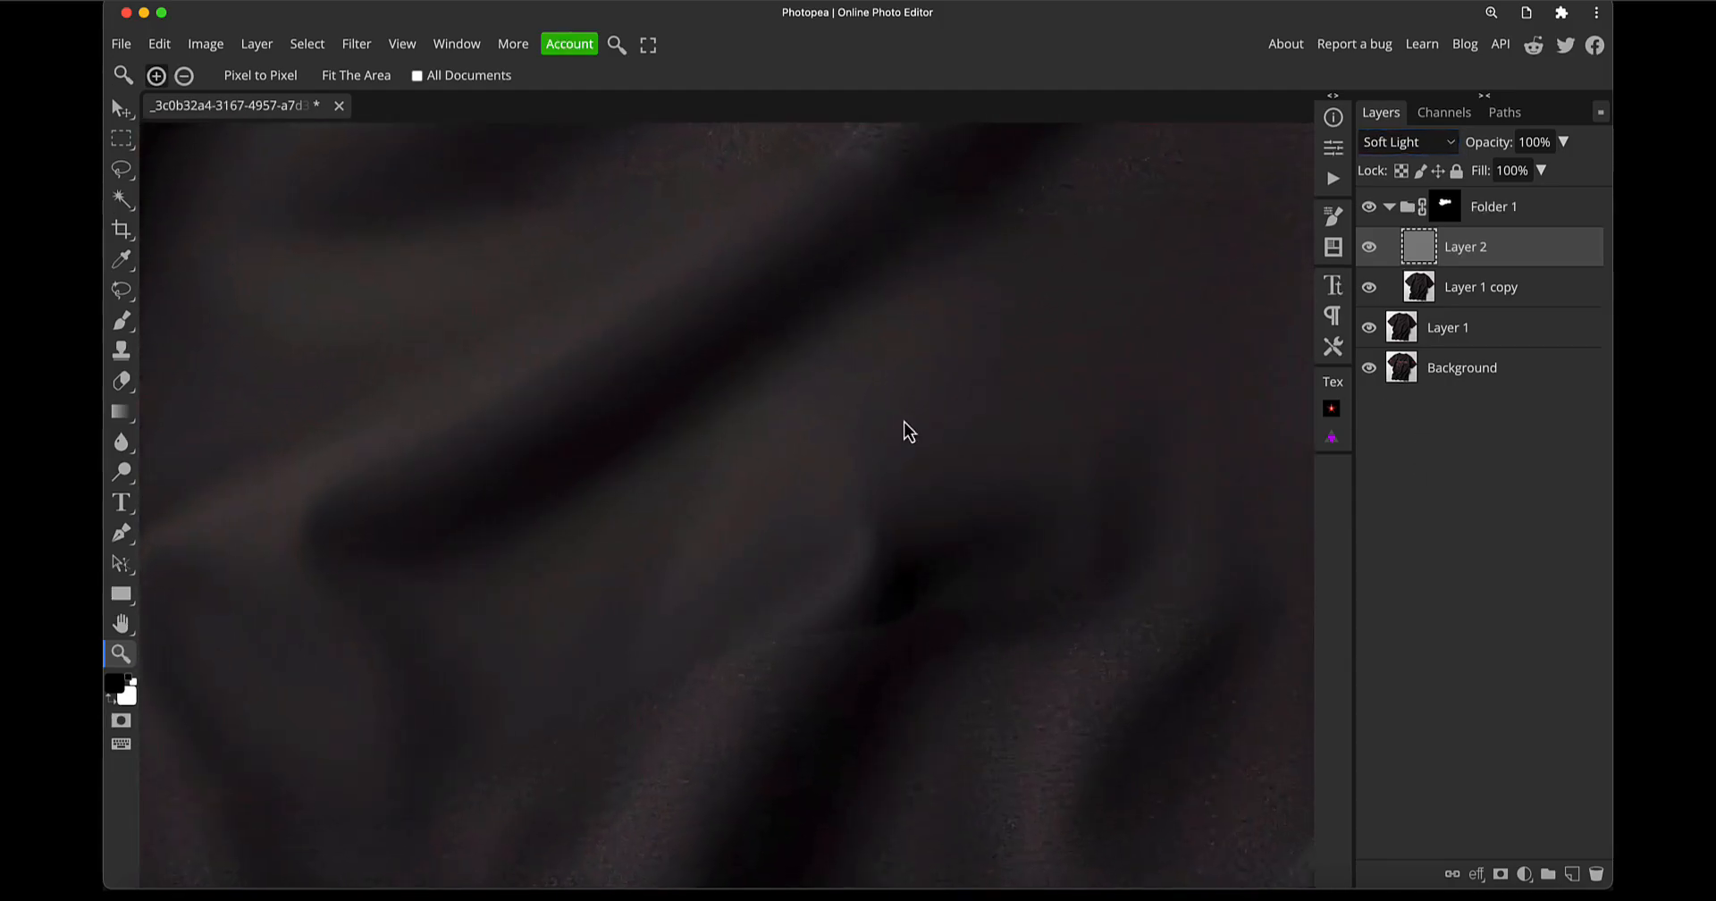
click(1370, 248)
click(1370, 250)
scroll(1006, 379, down, 1)
scroll(1006, 379, down, 2)
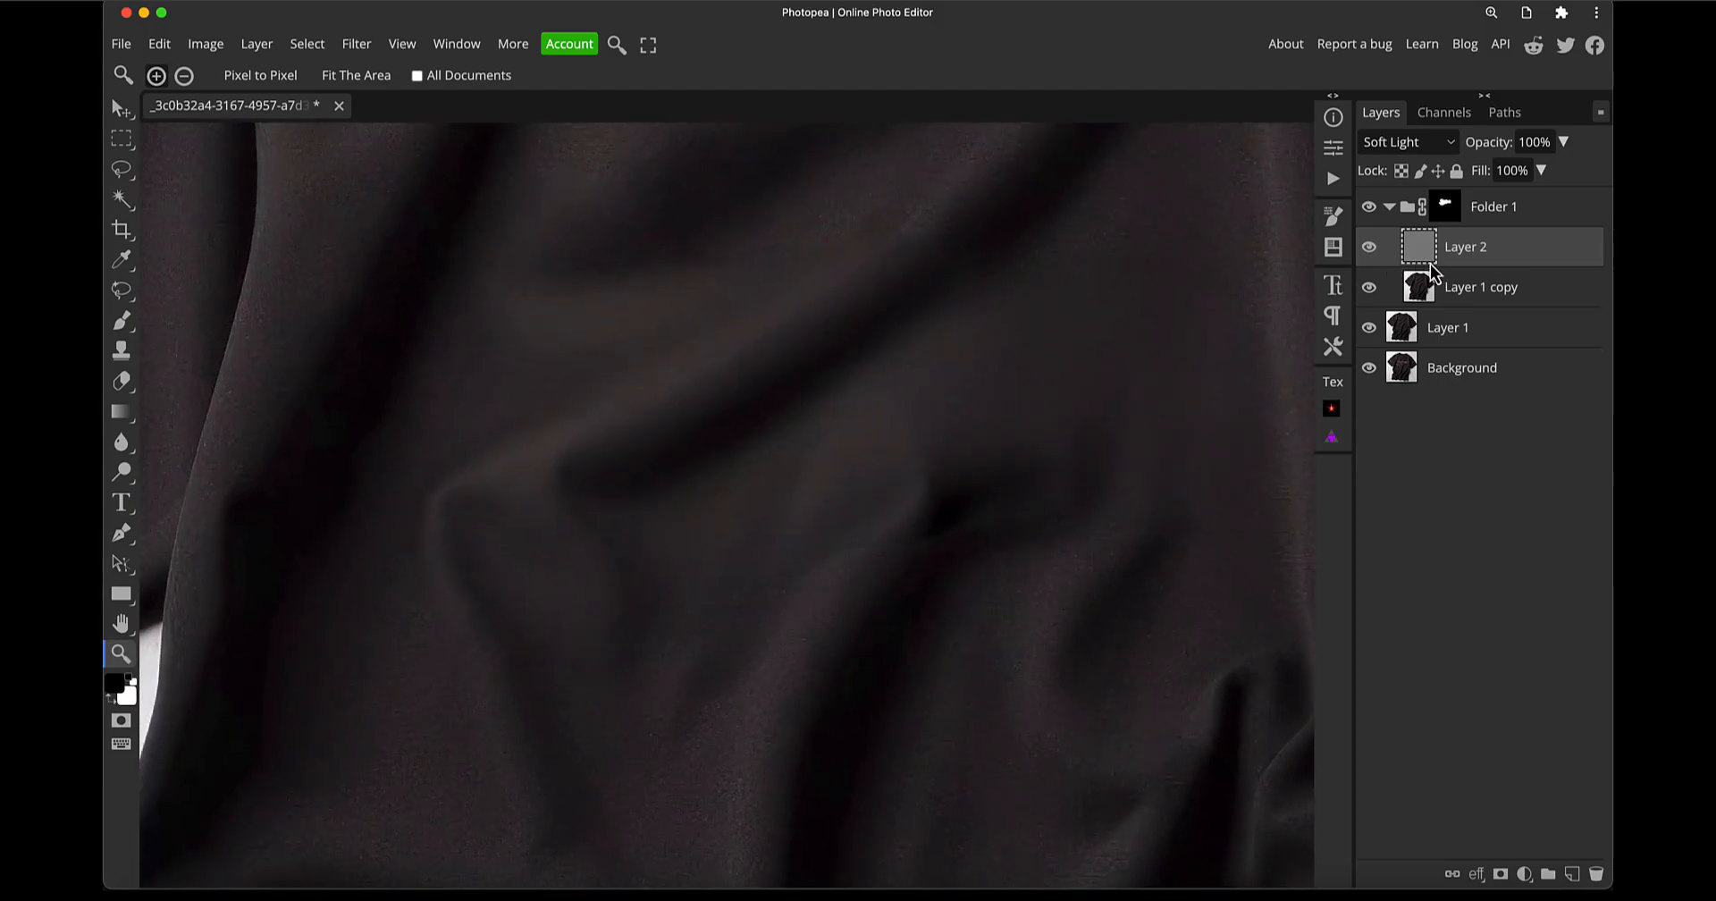
Convert the gray layer to a smart object and set its blend mode to Soft Light
right_click(1519, 248)
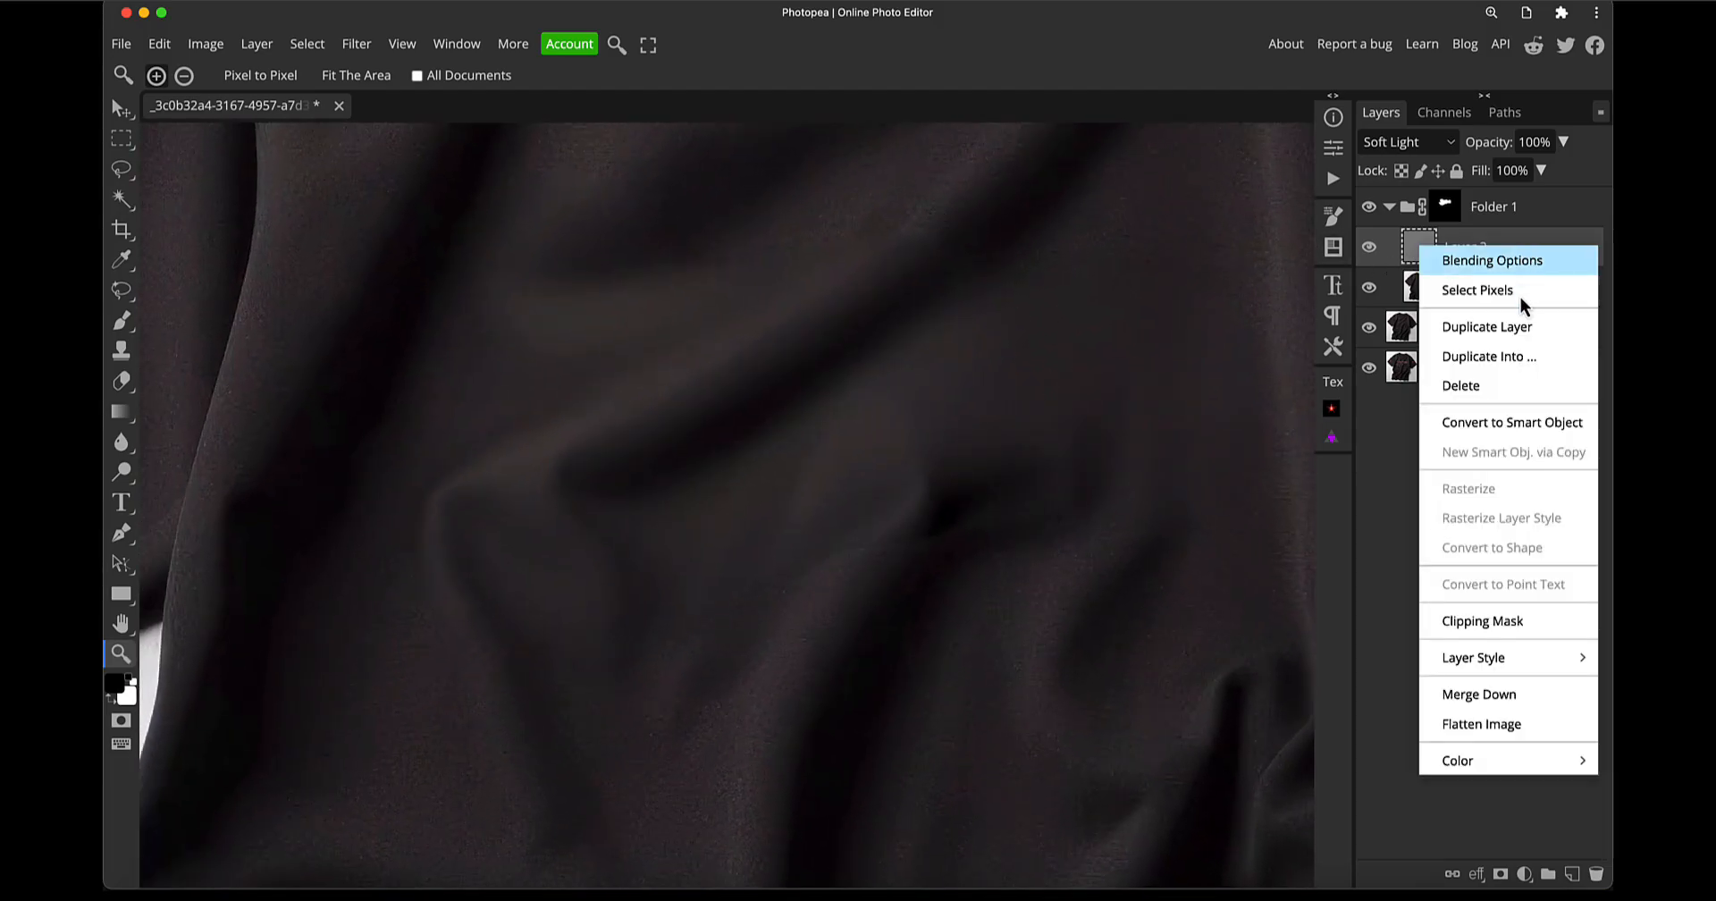
click(1532, 425)
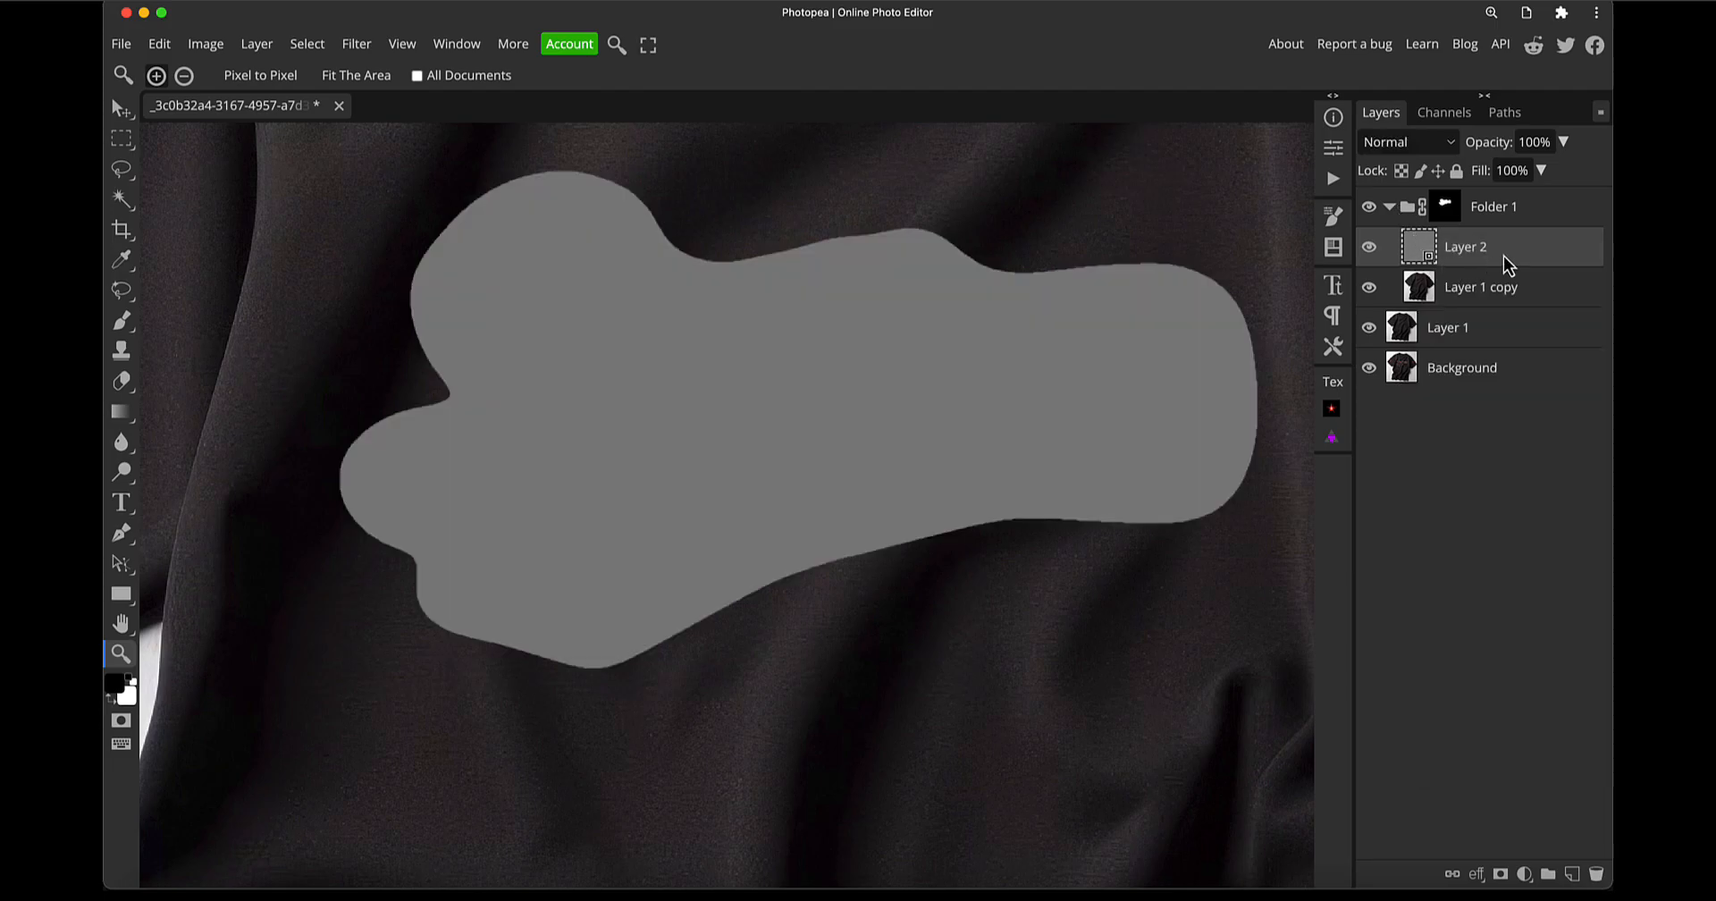
click(1433, 143)
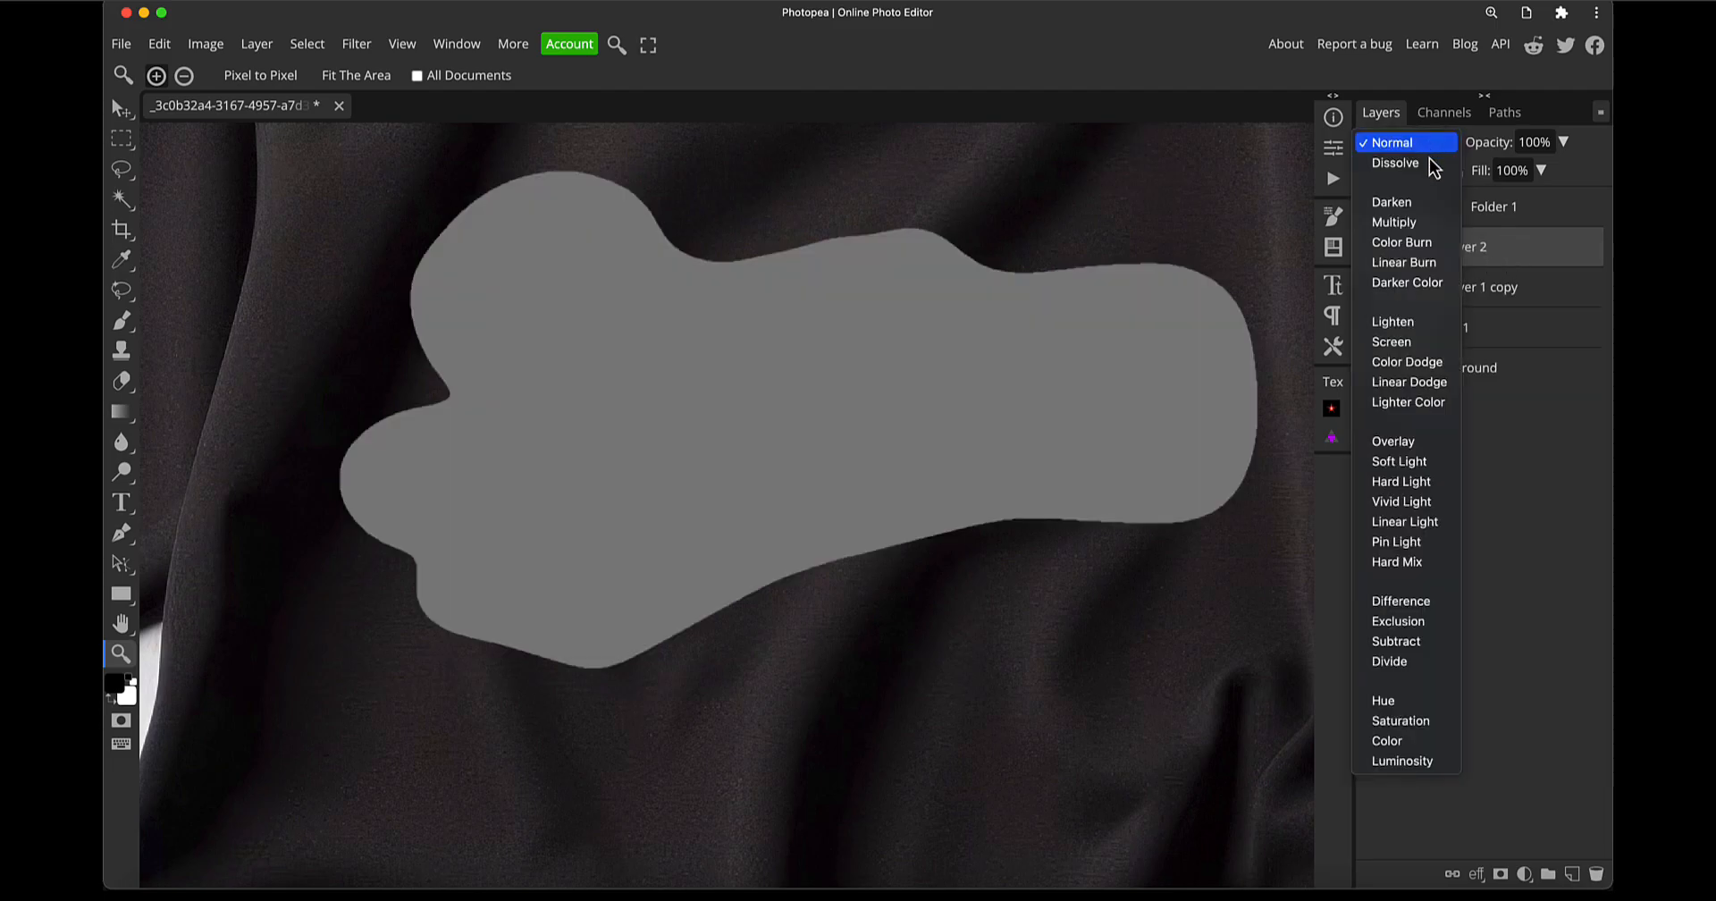
click(1429, 465)
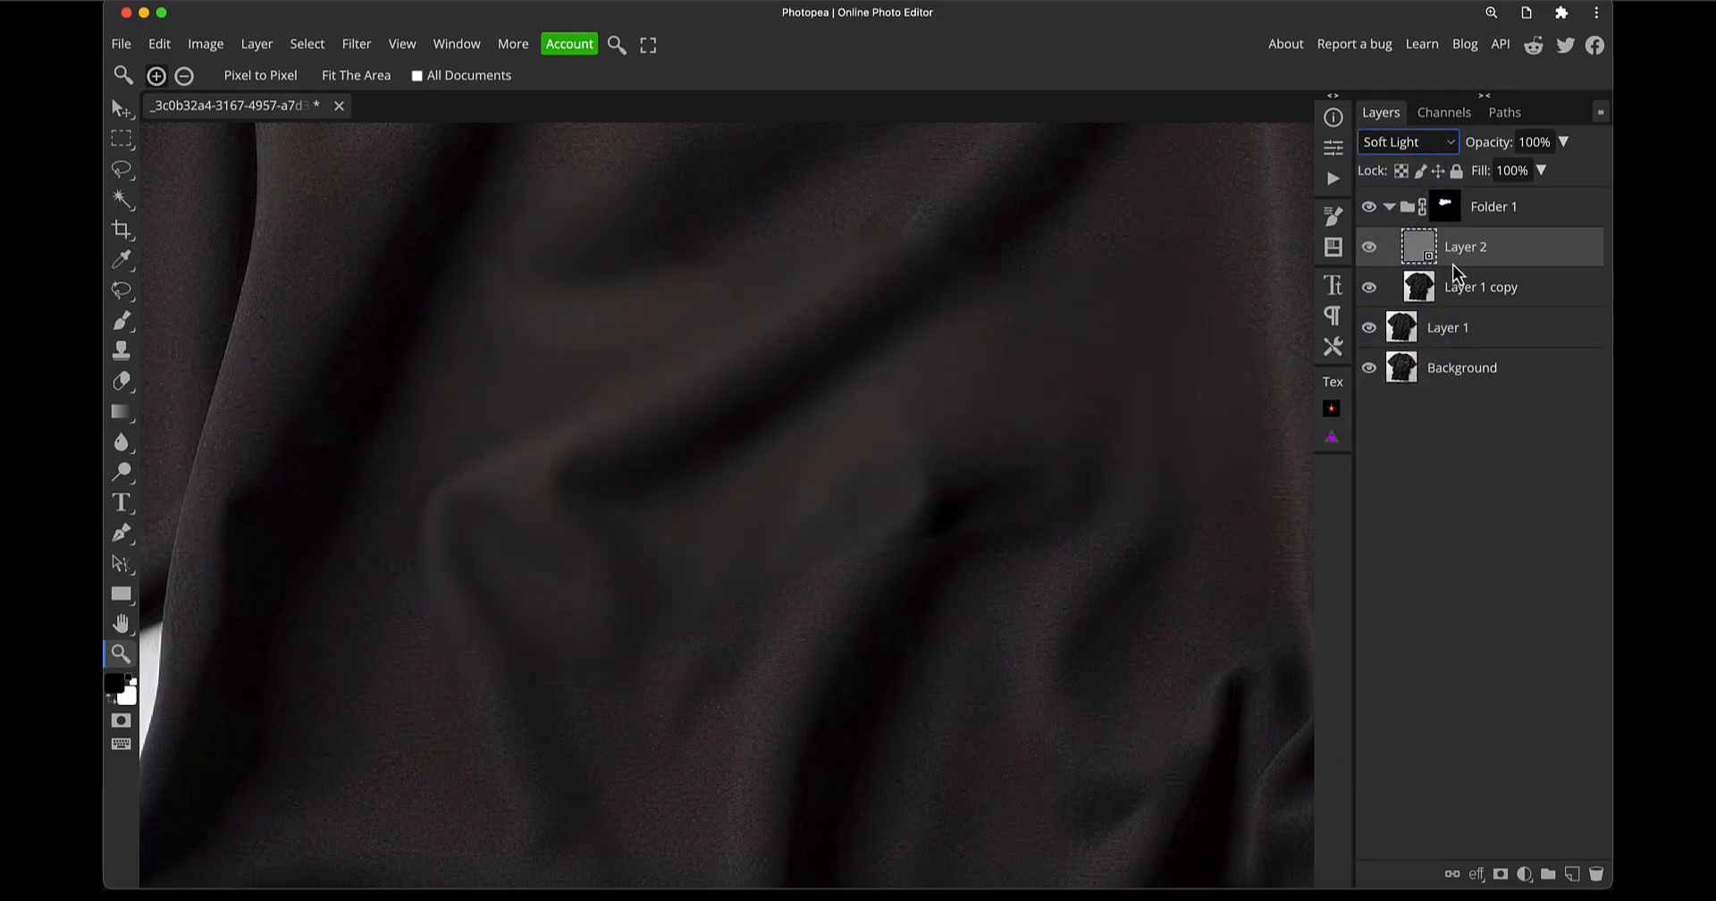
Apply an Add Noise filter to Layer 2, set its uniform noise amount to 21%, and inspect the grain across the chest
click(358, 44)
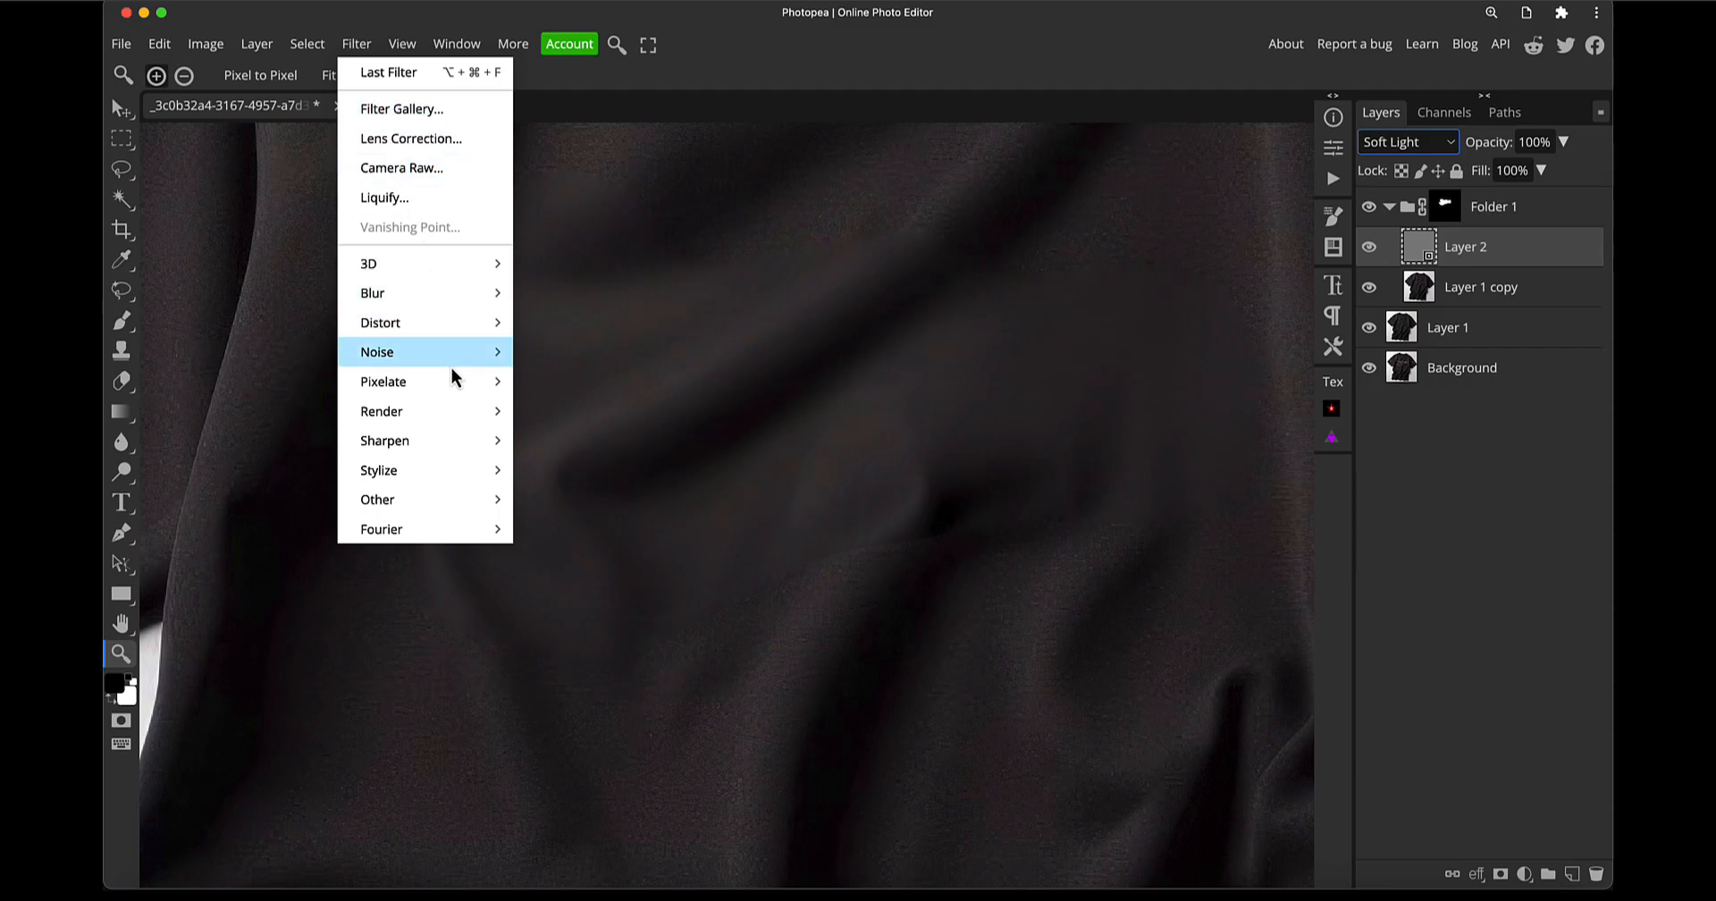
mouse_move(420, 362)
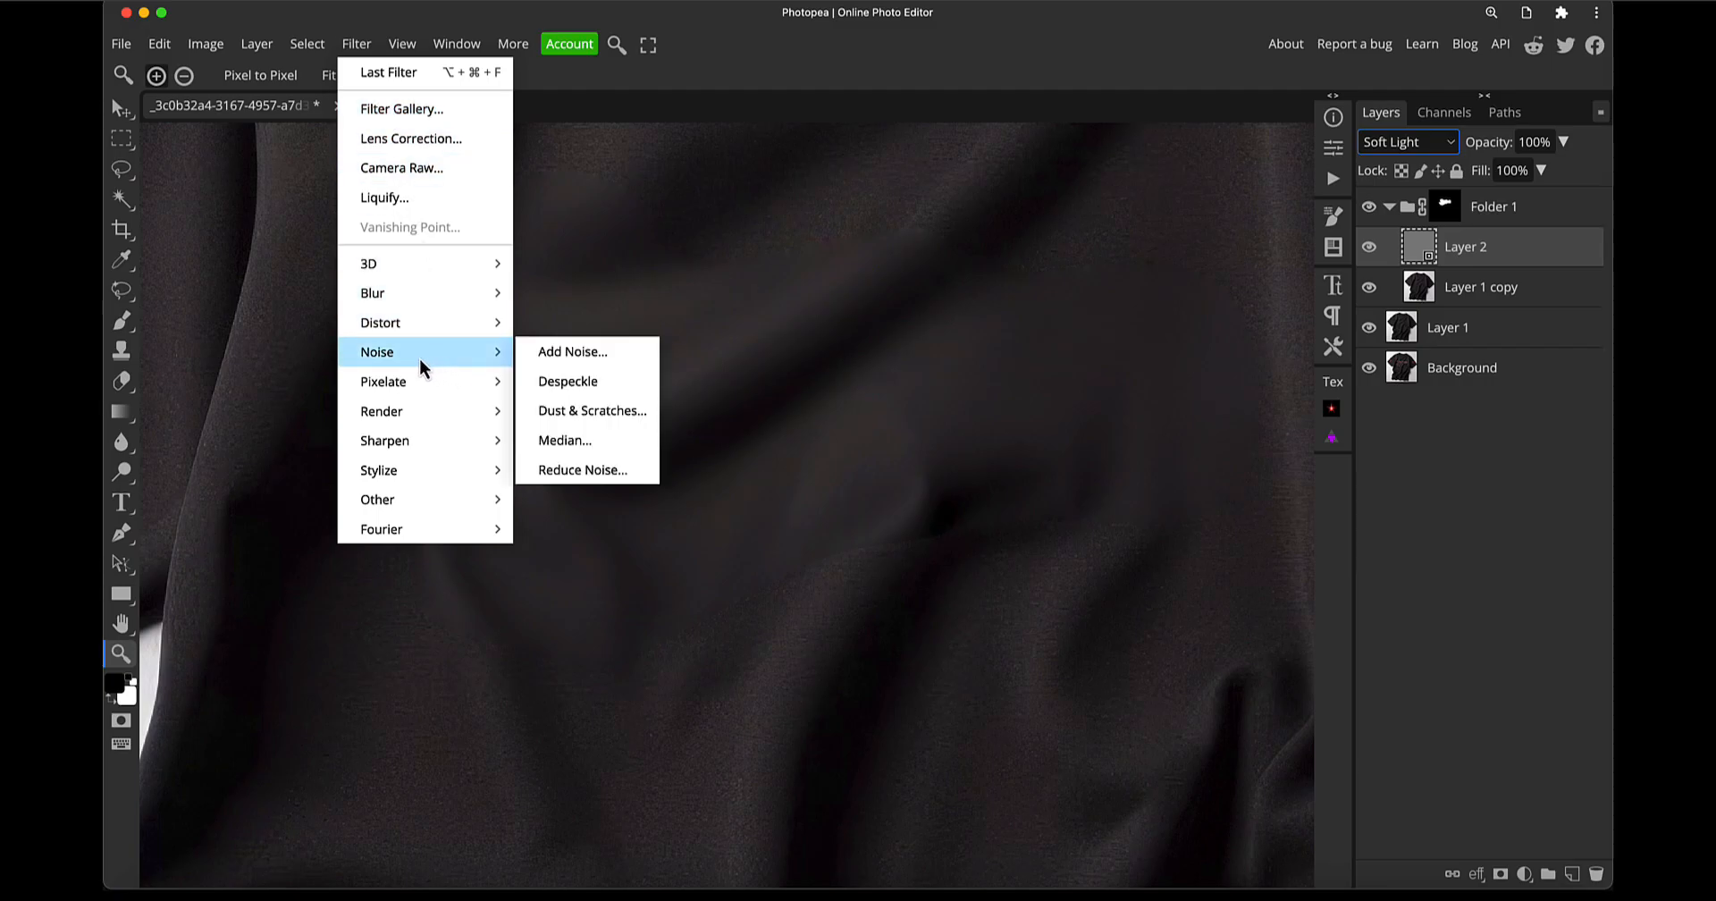
click(573, 351)
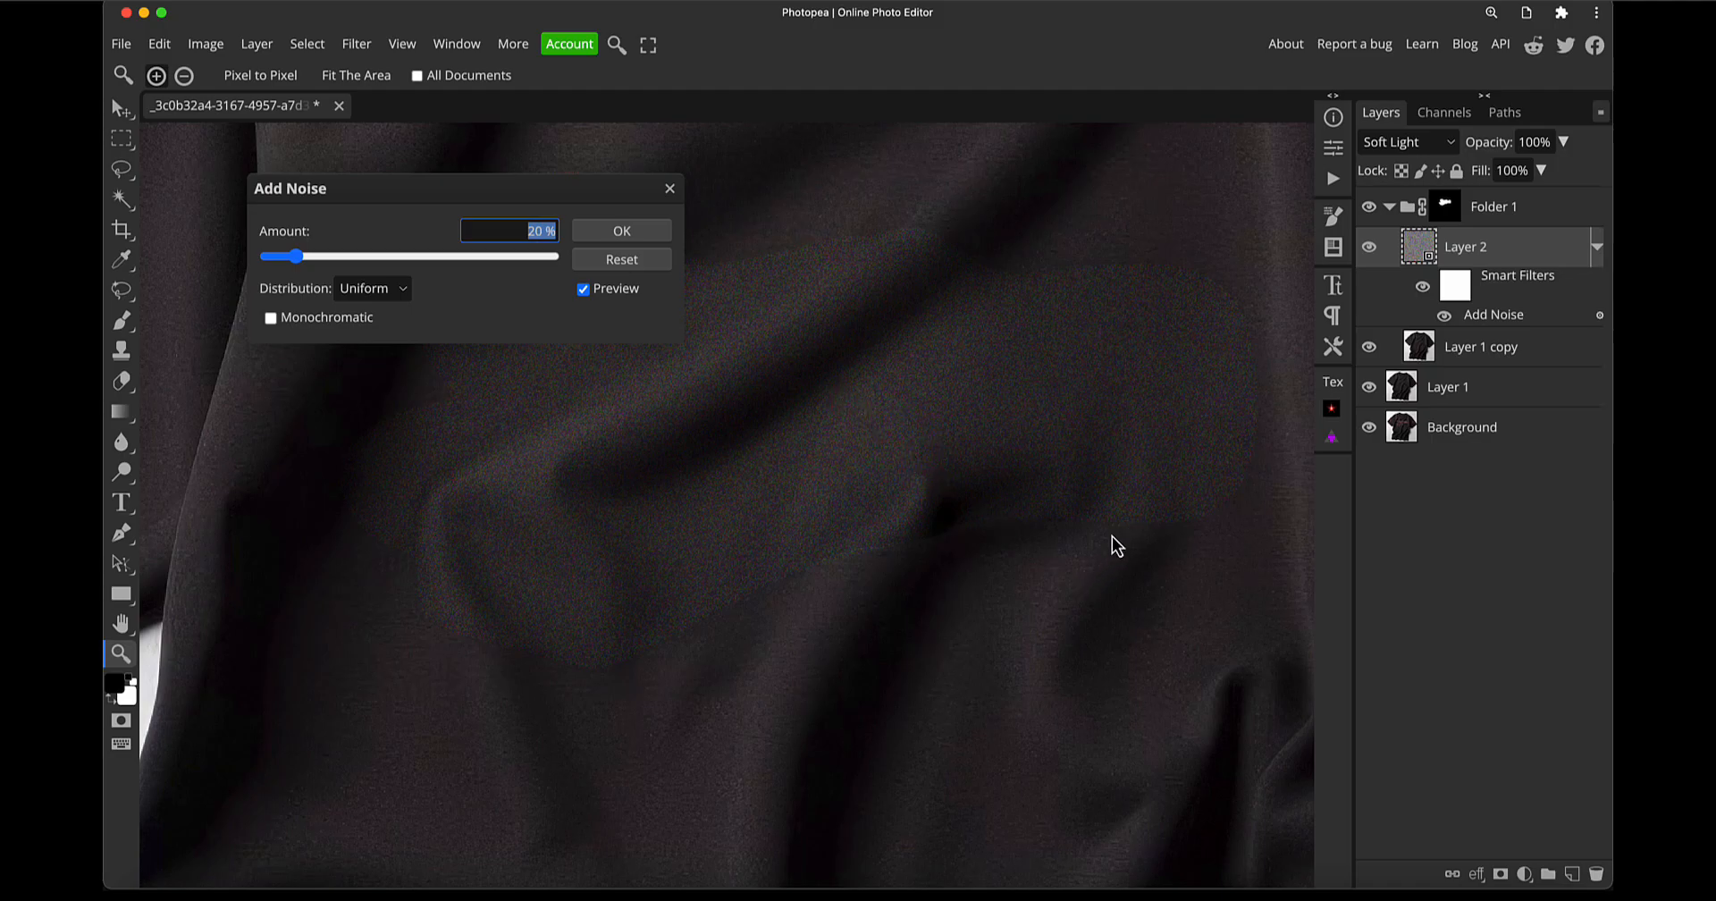
key(super+plus)
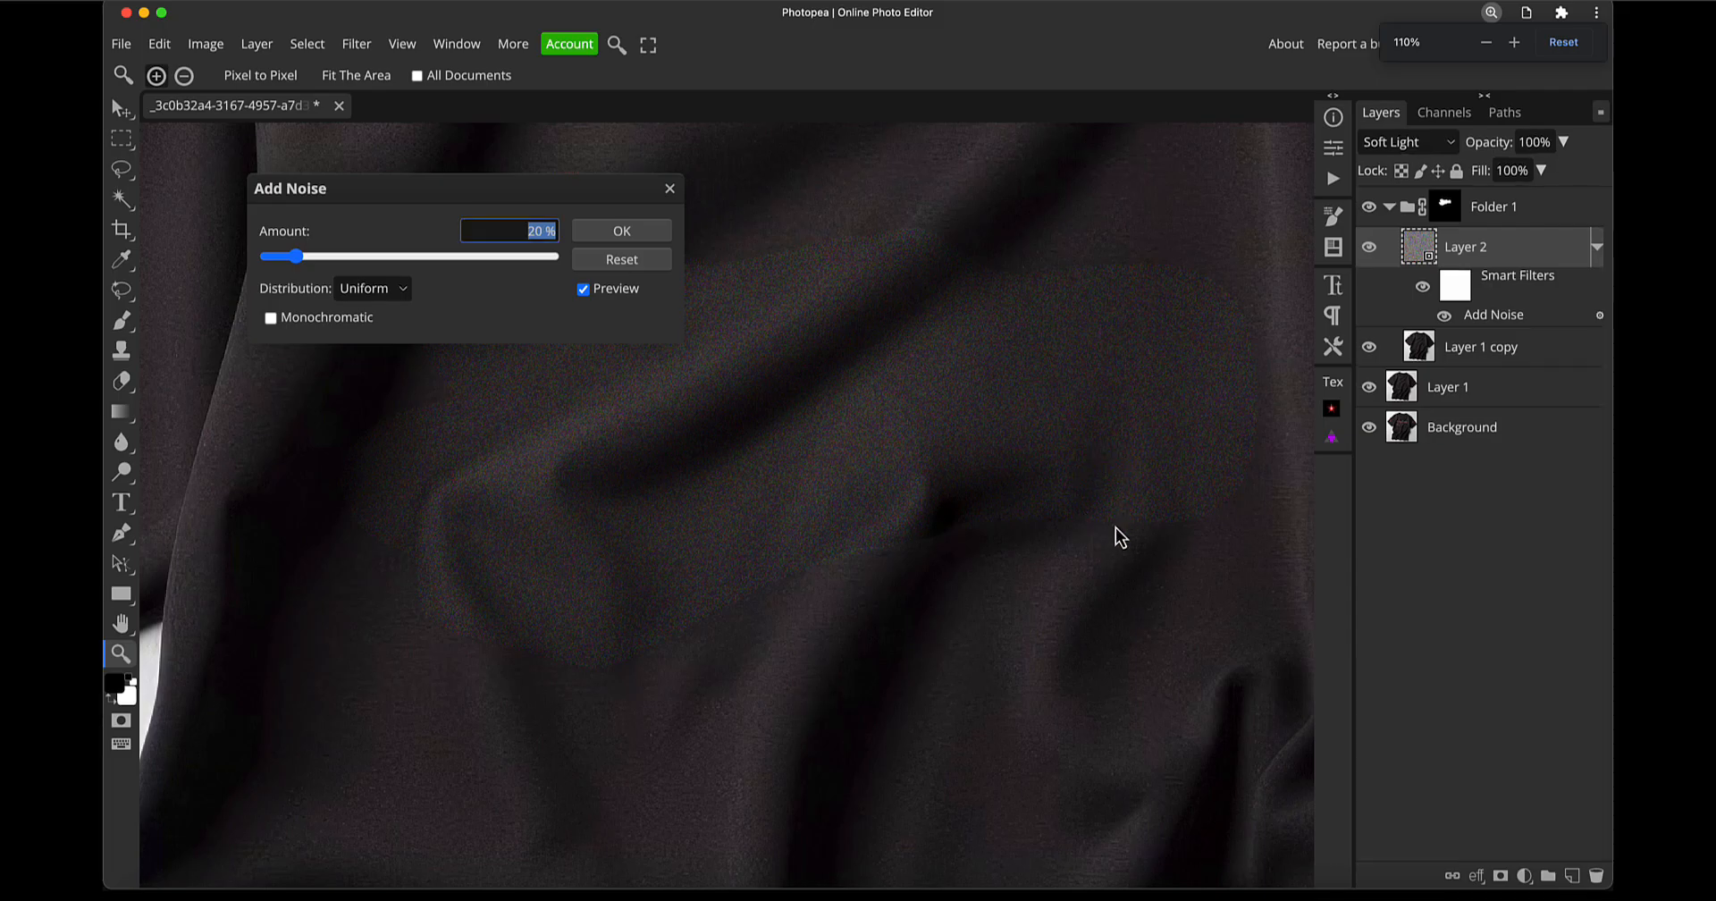
click(304, 259)
drag(304, 259, 296, 257)
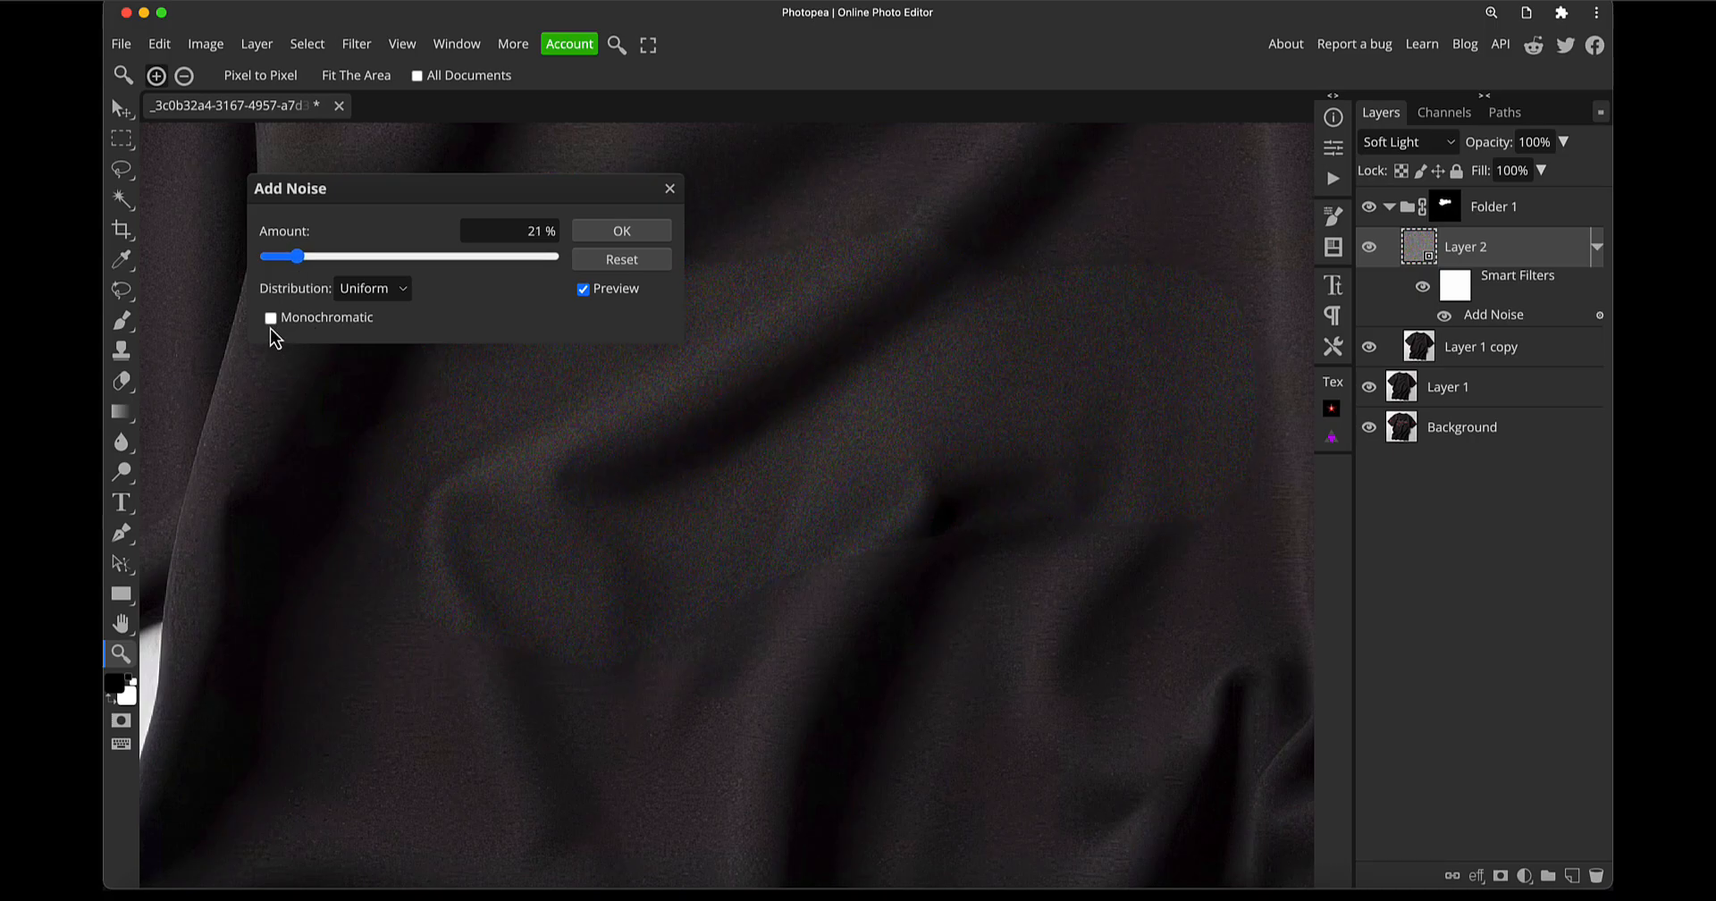
scroll(822, 470, up, 1)
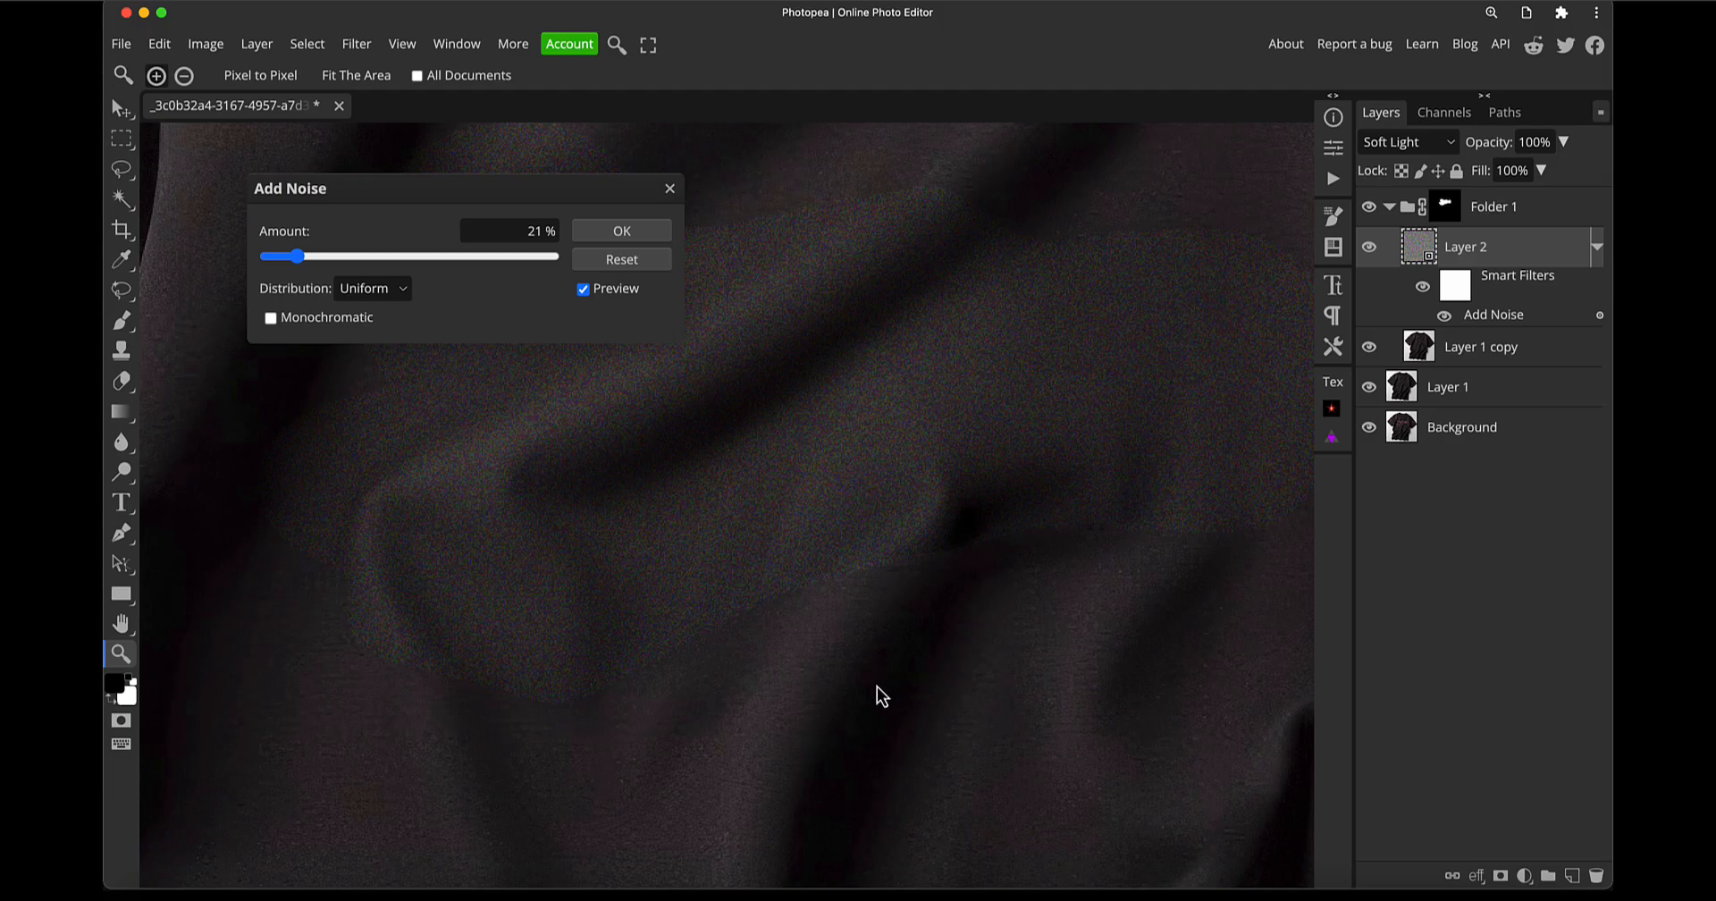
drag(954, 261, 950, 560)
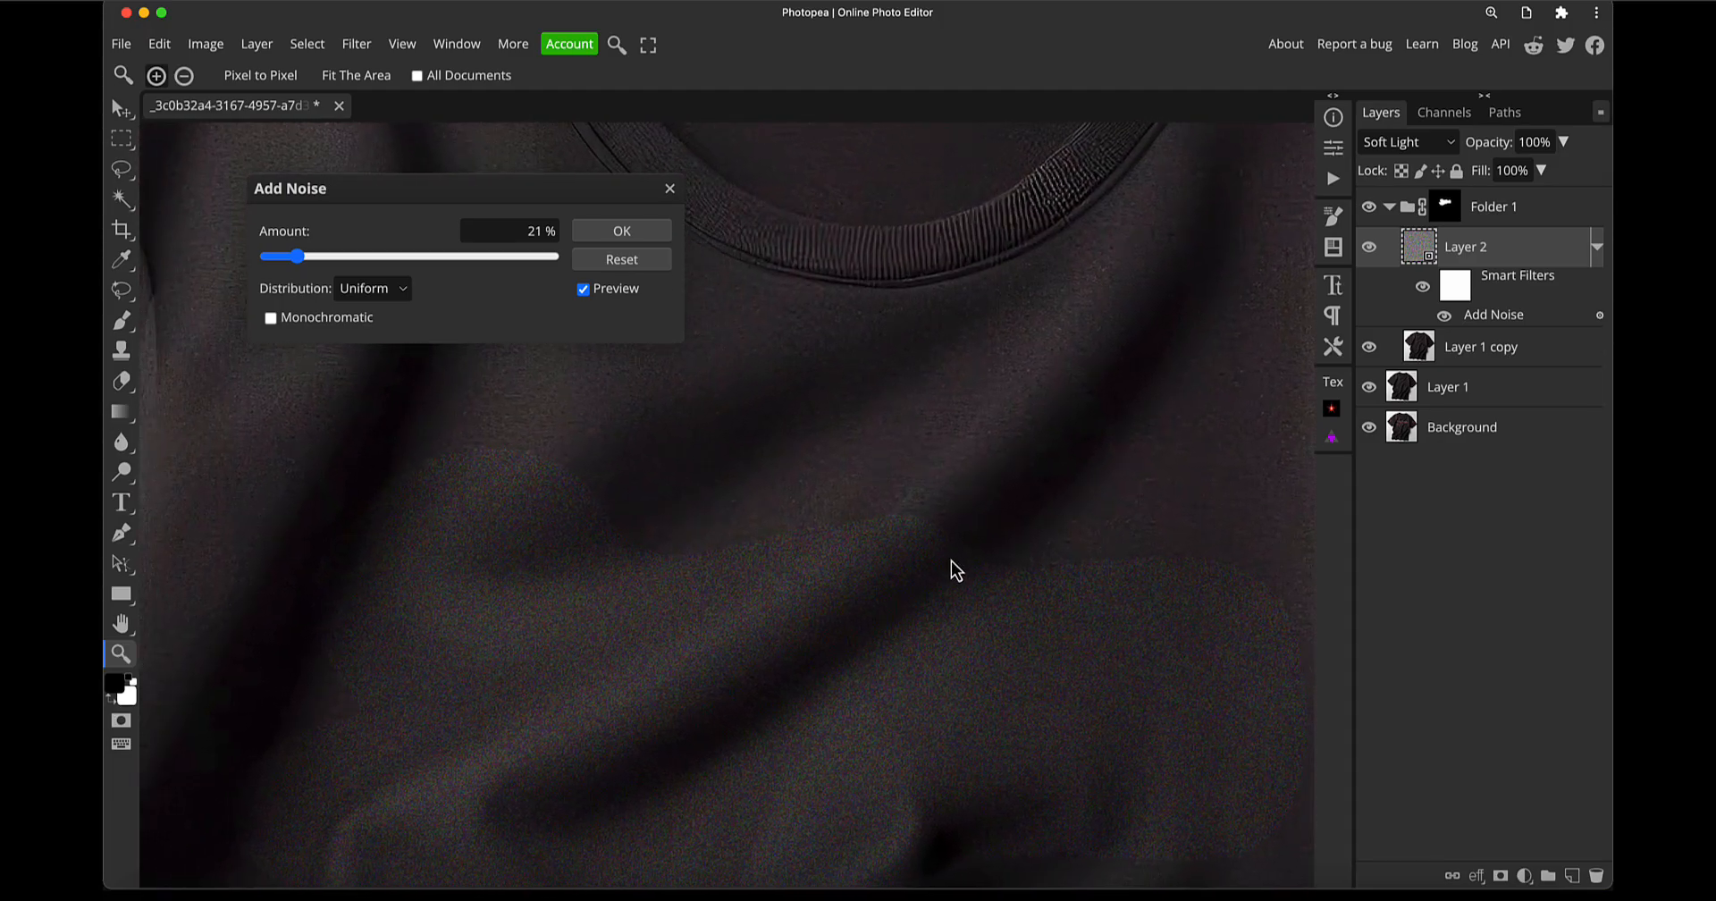
drag(849, 498, 983, 468)
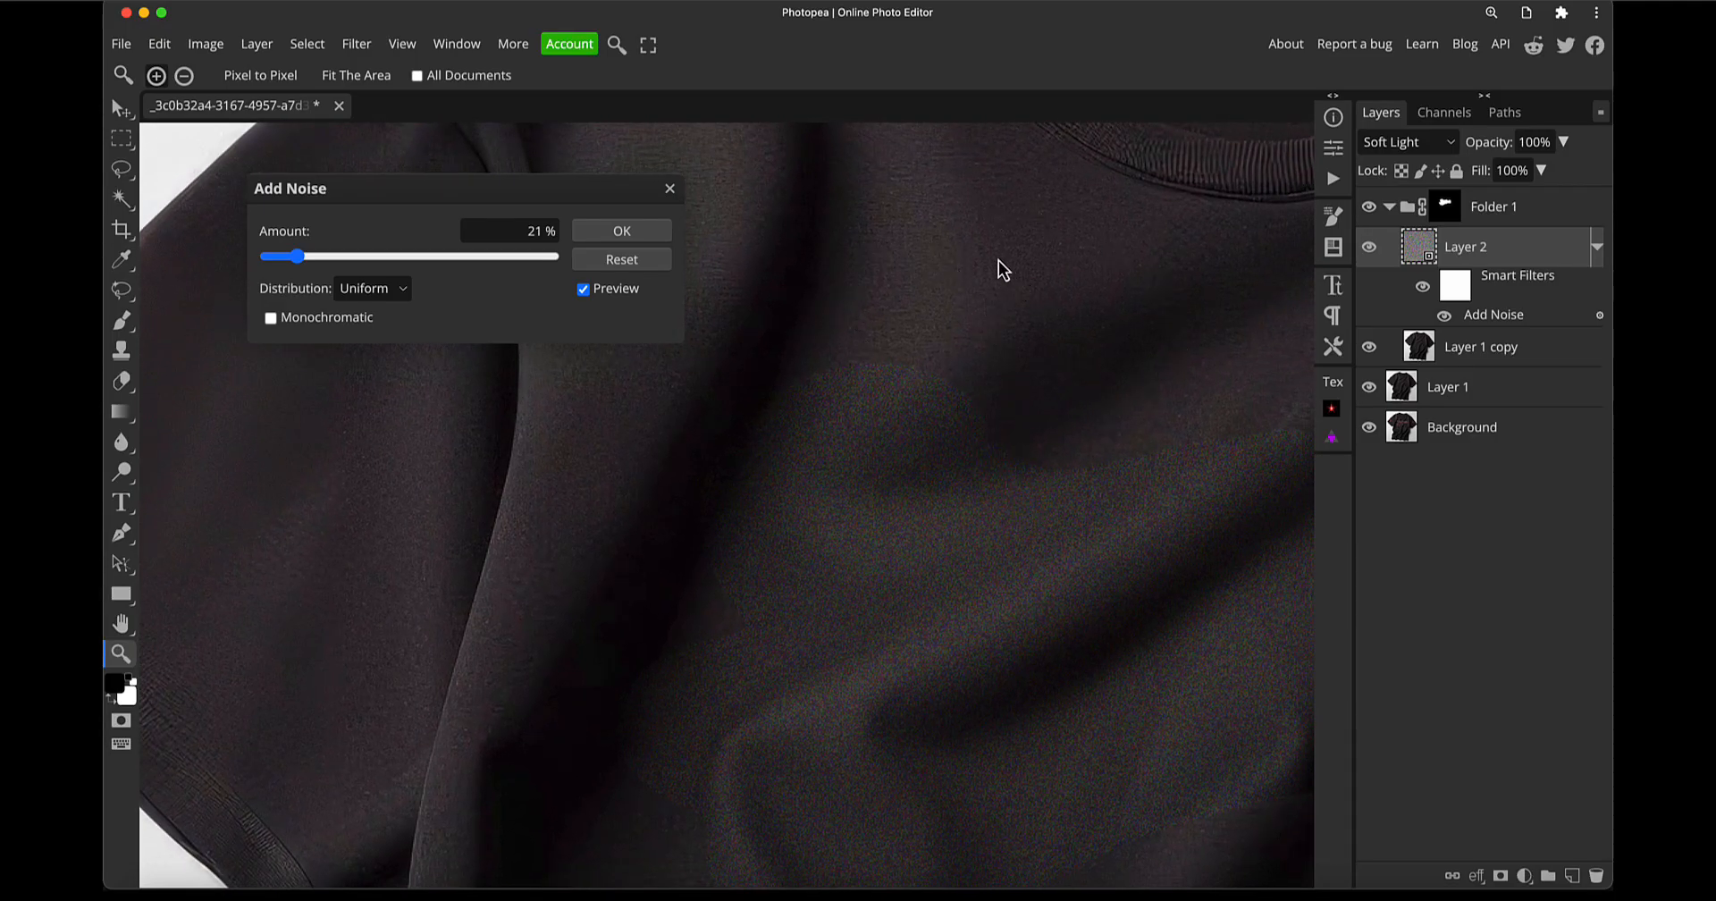
drag(1101, 521, 842, 268)
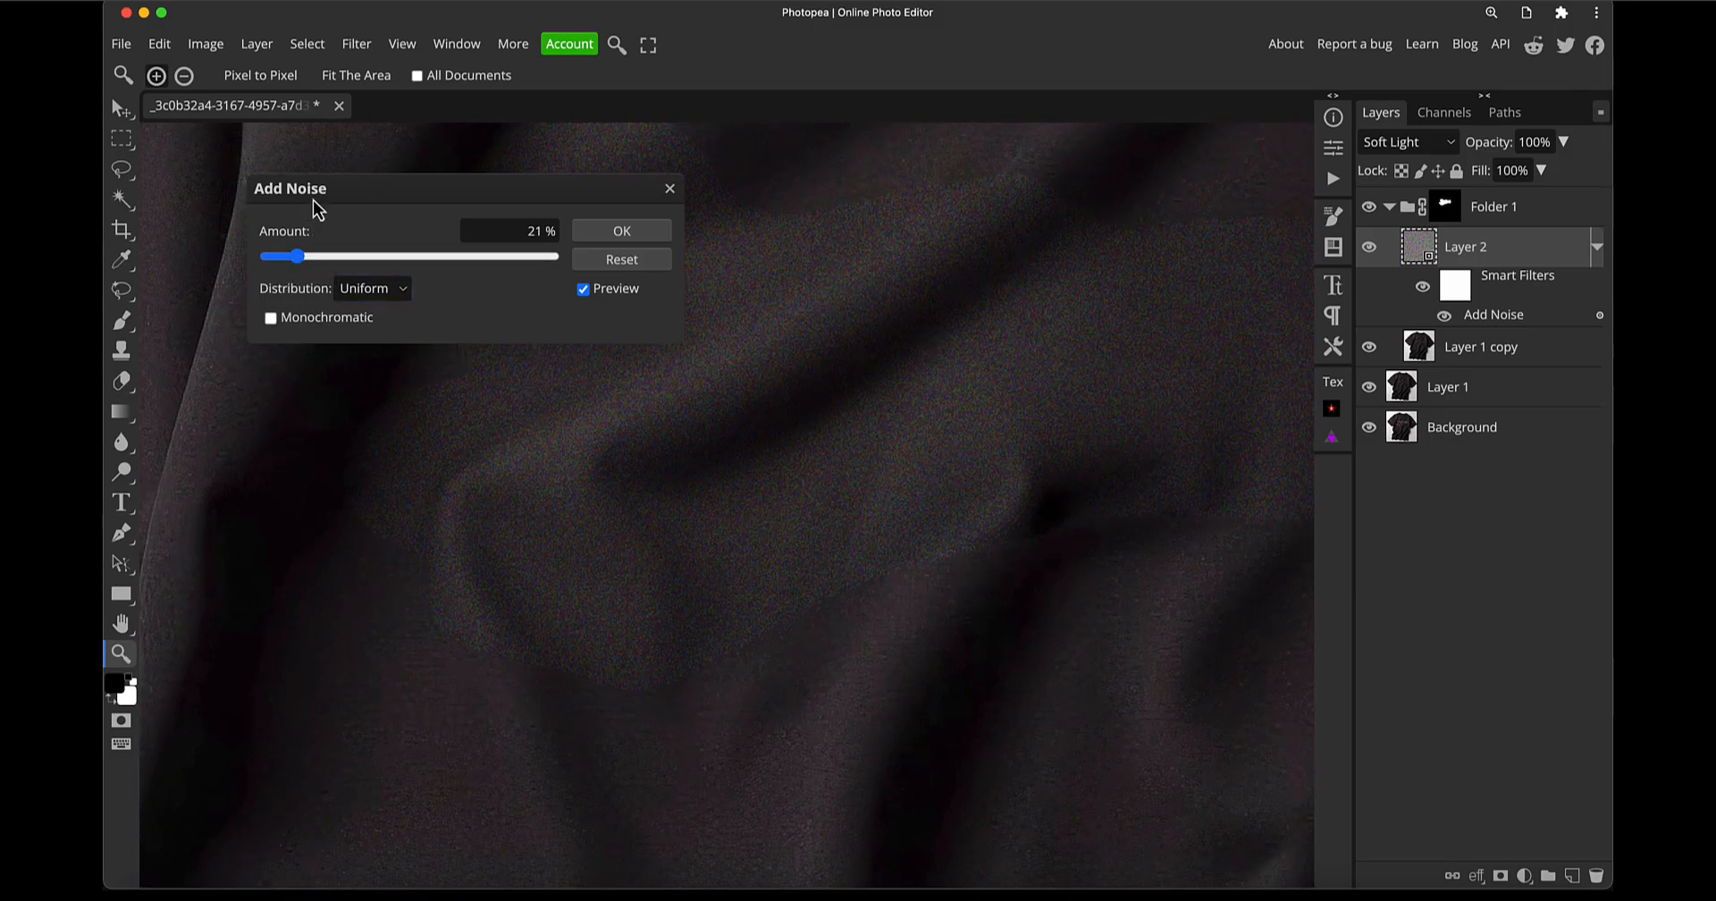
Preview stronger noise amounts of 25%, 46% and 140% on the chest area
click(271, 320)
drag(296, 256, 303, 257)
click(303, 257)
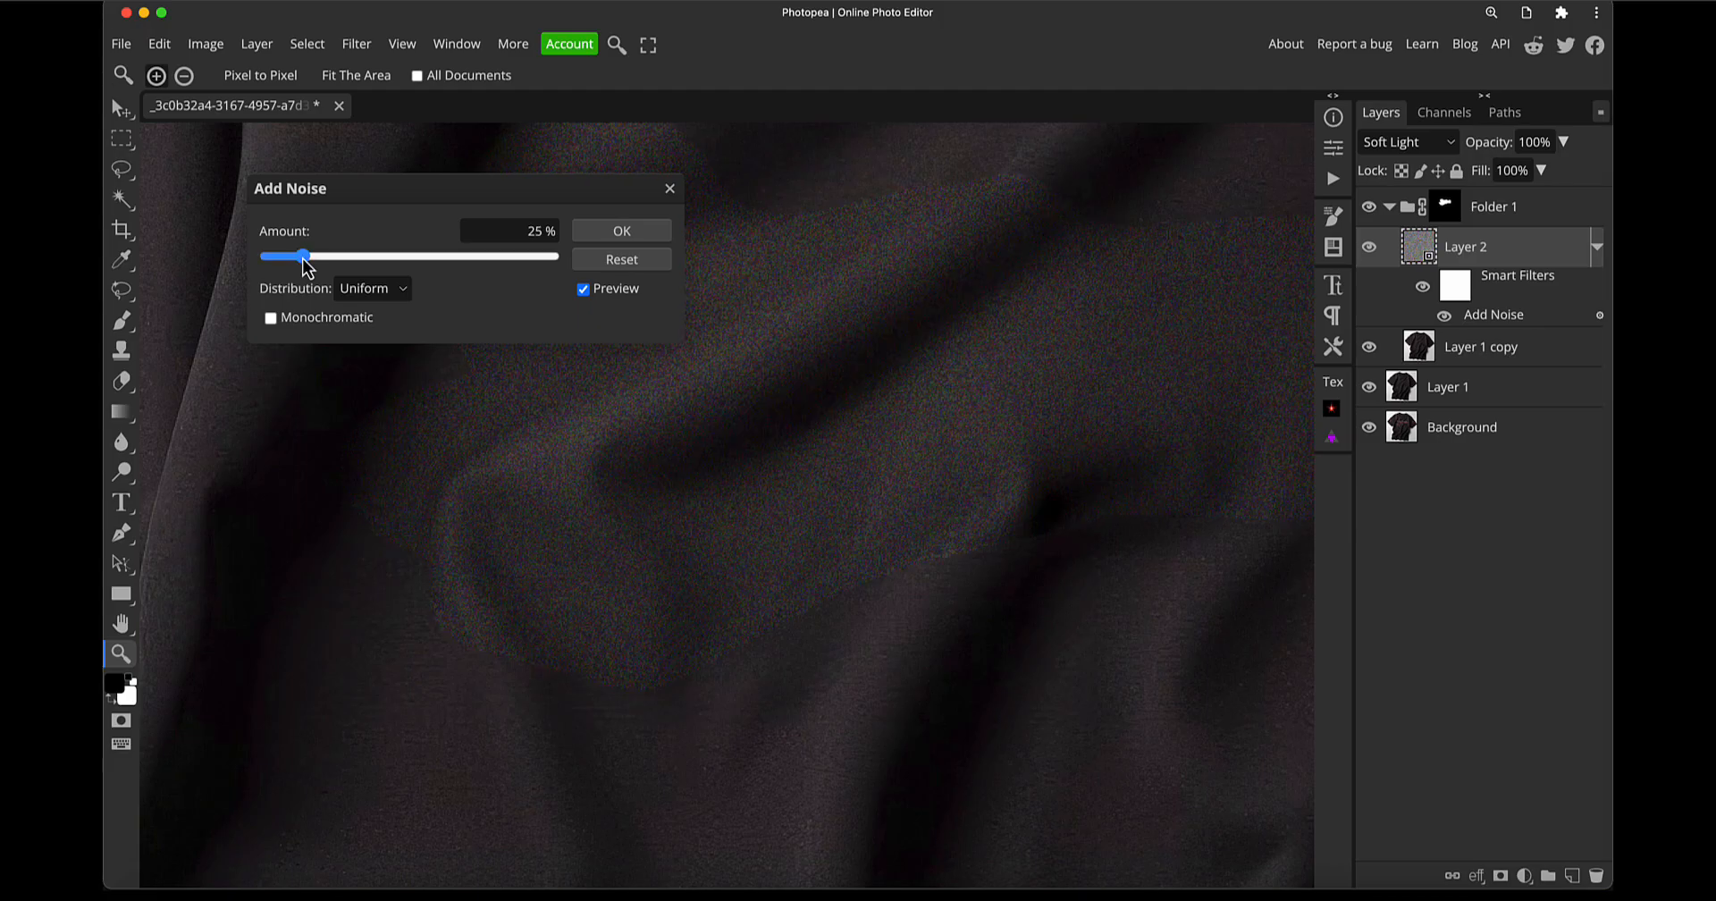
mouse_move(303, 260)
mouse_down()
mouse_move(360, 268)
mouse_move(334, 260)
mouse_up()
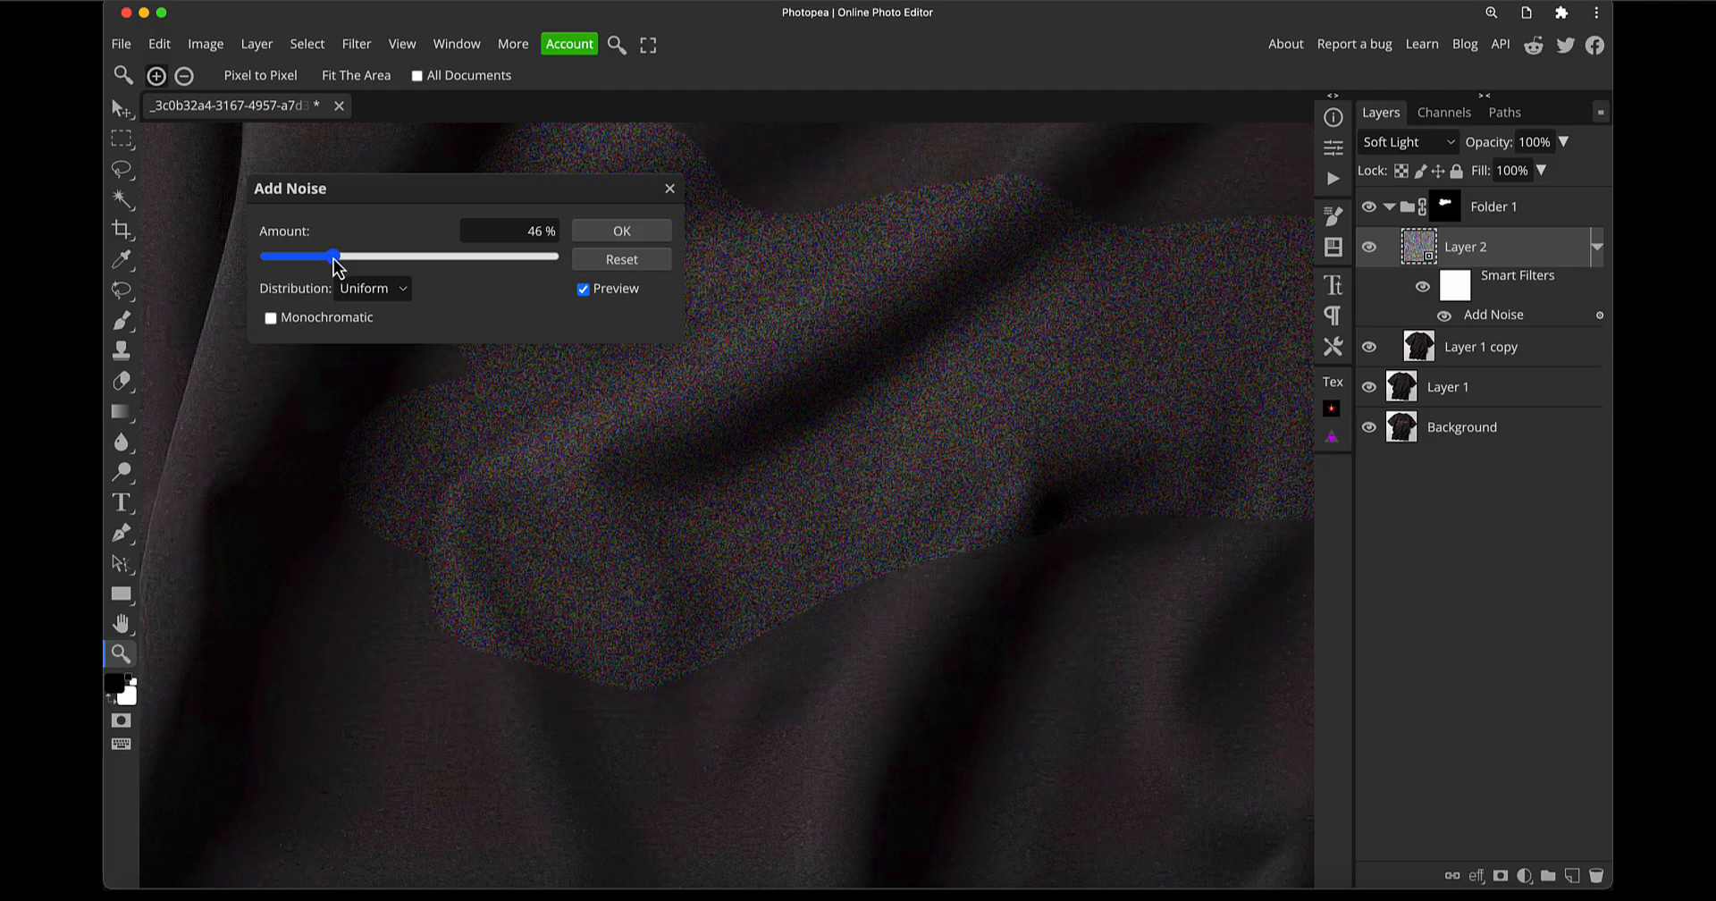
click(411, 256)
click(465, 257)
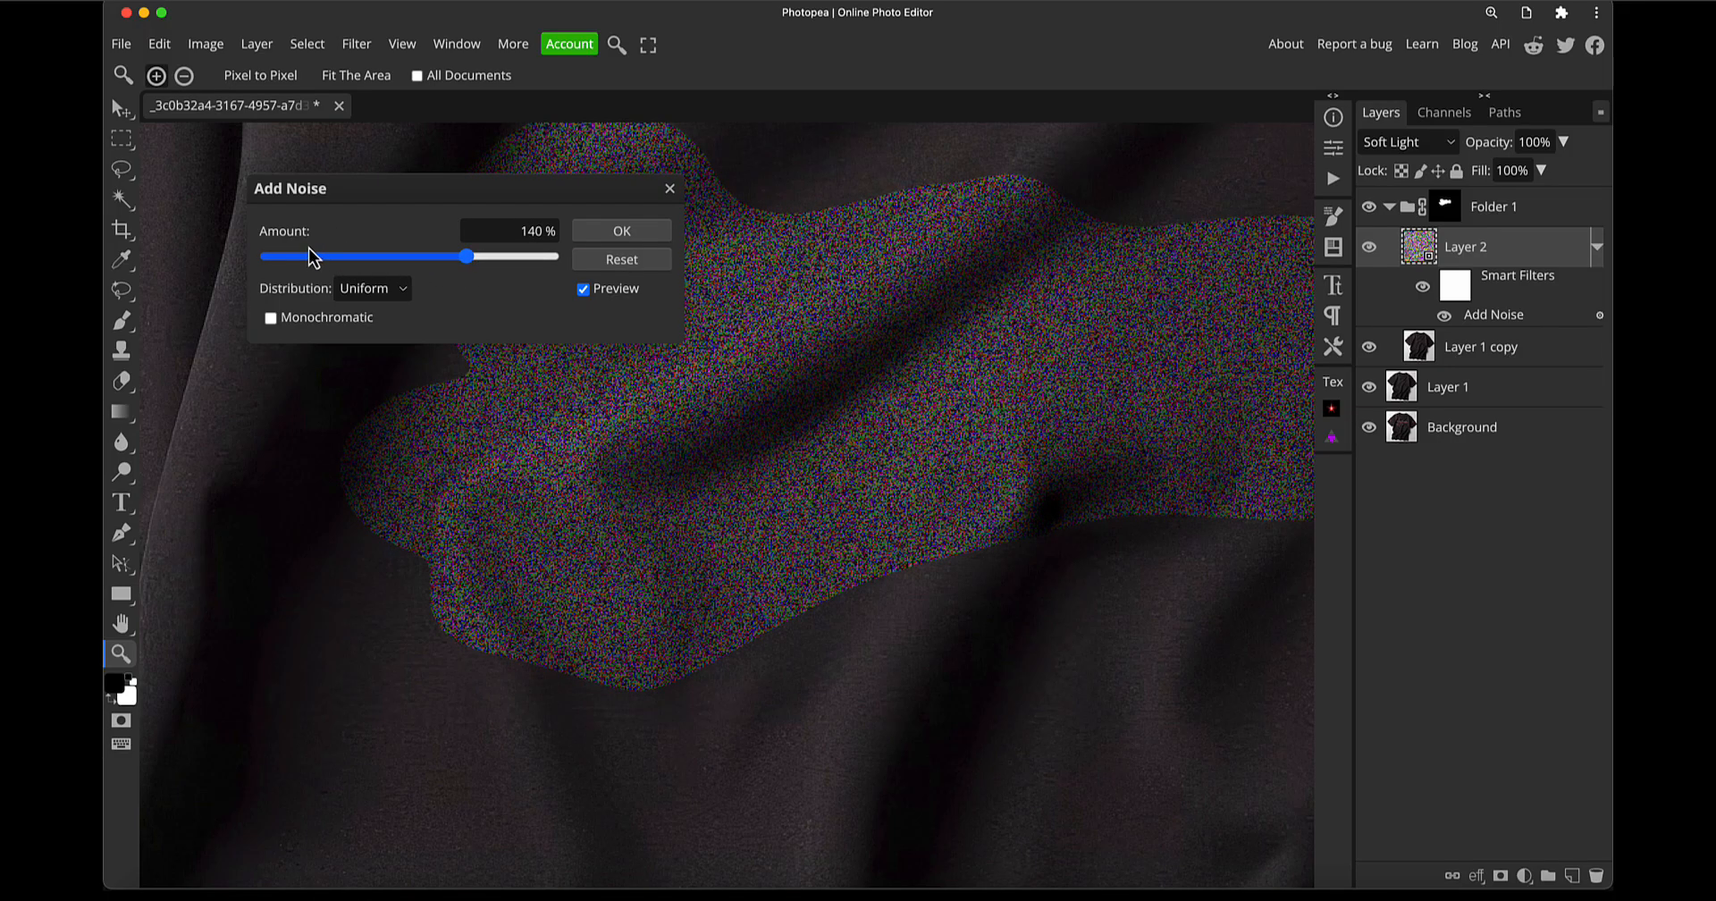
Set the noise amount to 17% with uniform distribution and apply the filter
click(268, 257)
click(289, 256)
drag(288, 258, 292, 259)
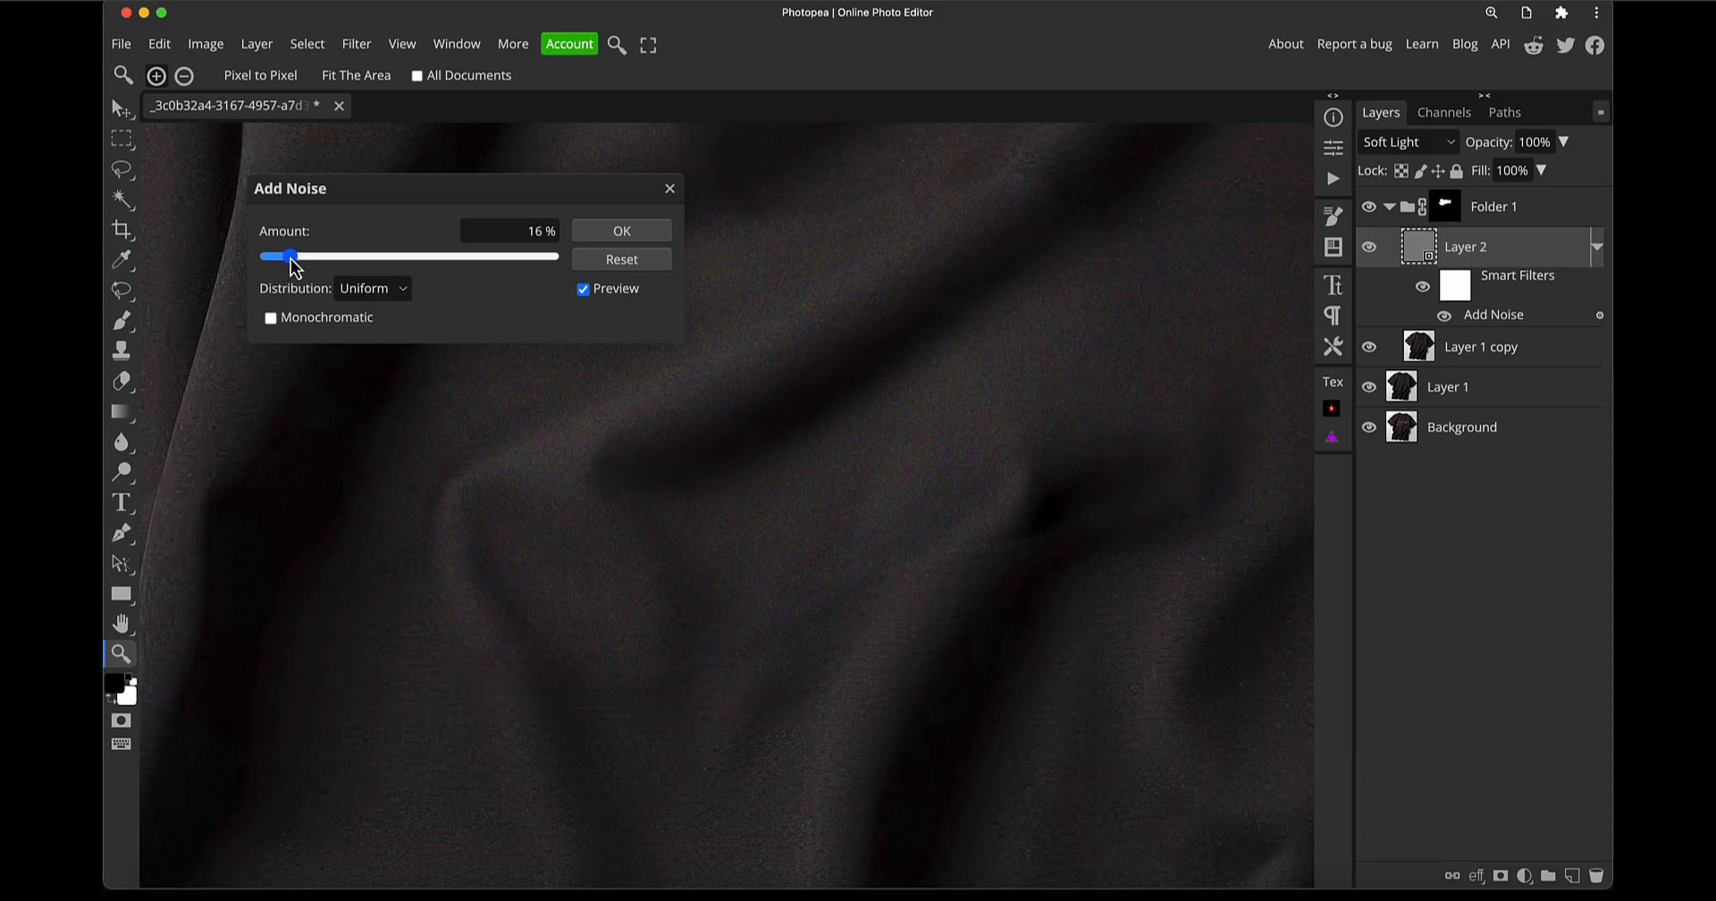
drag(292, 258, 293, 258)
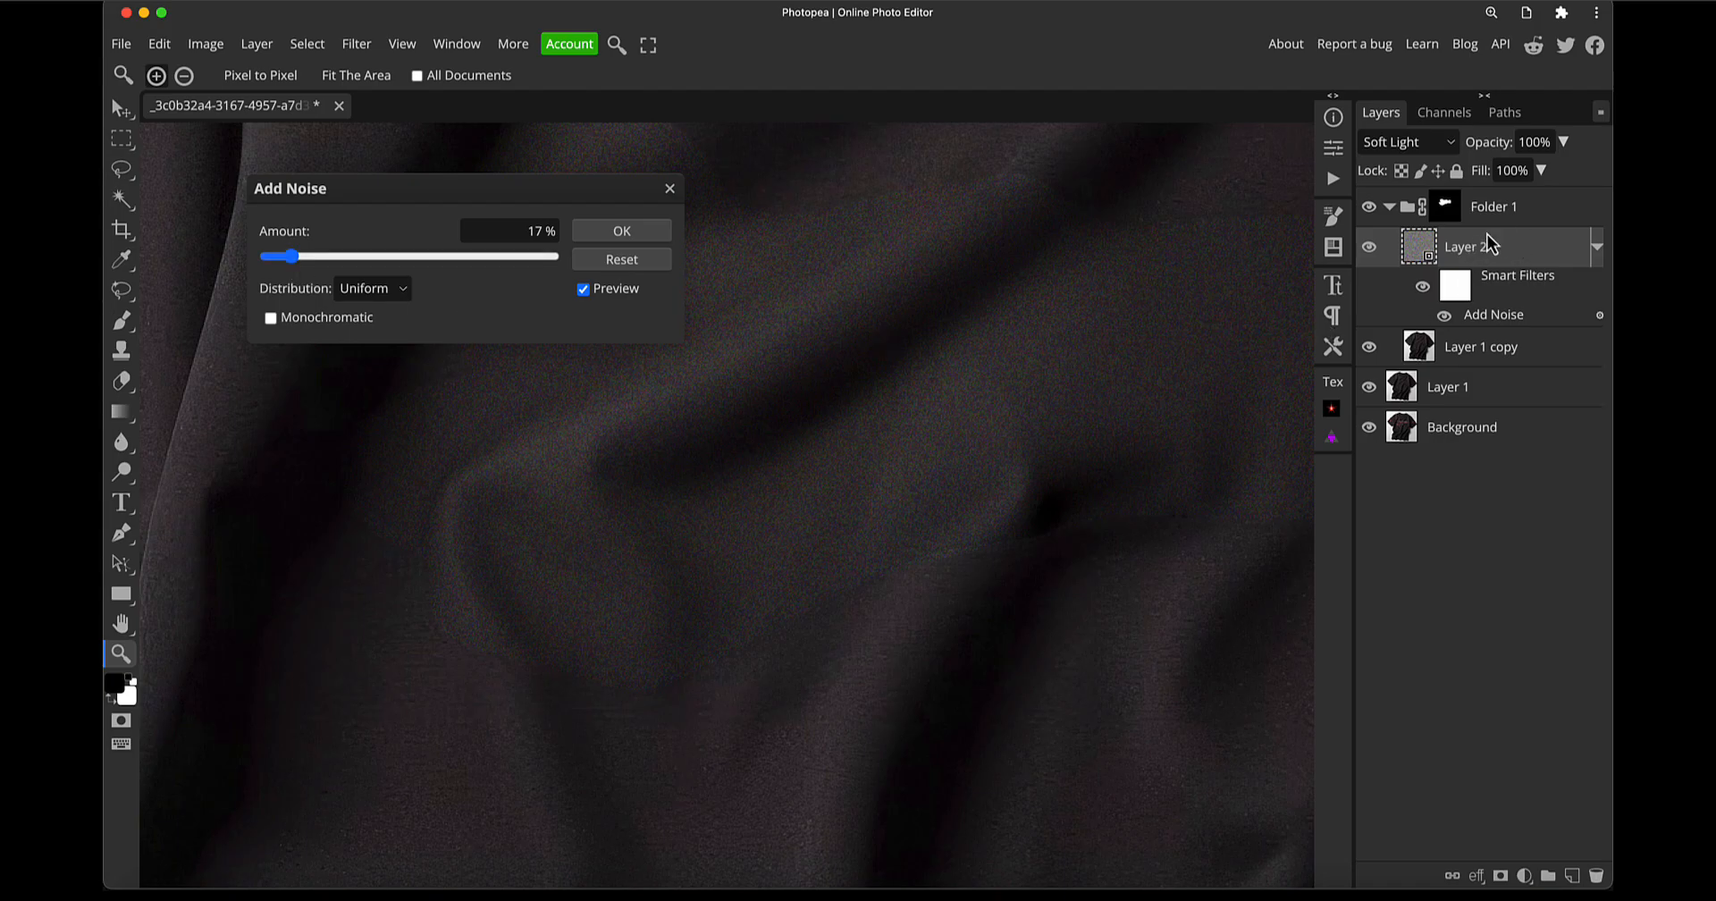
click(609, 236)
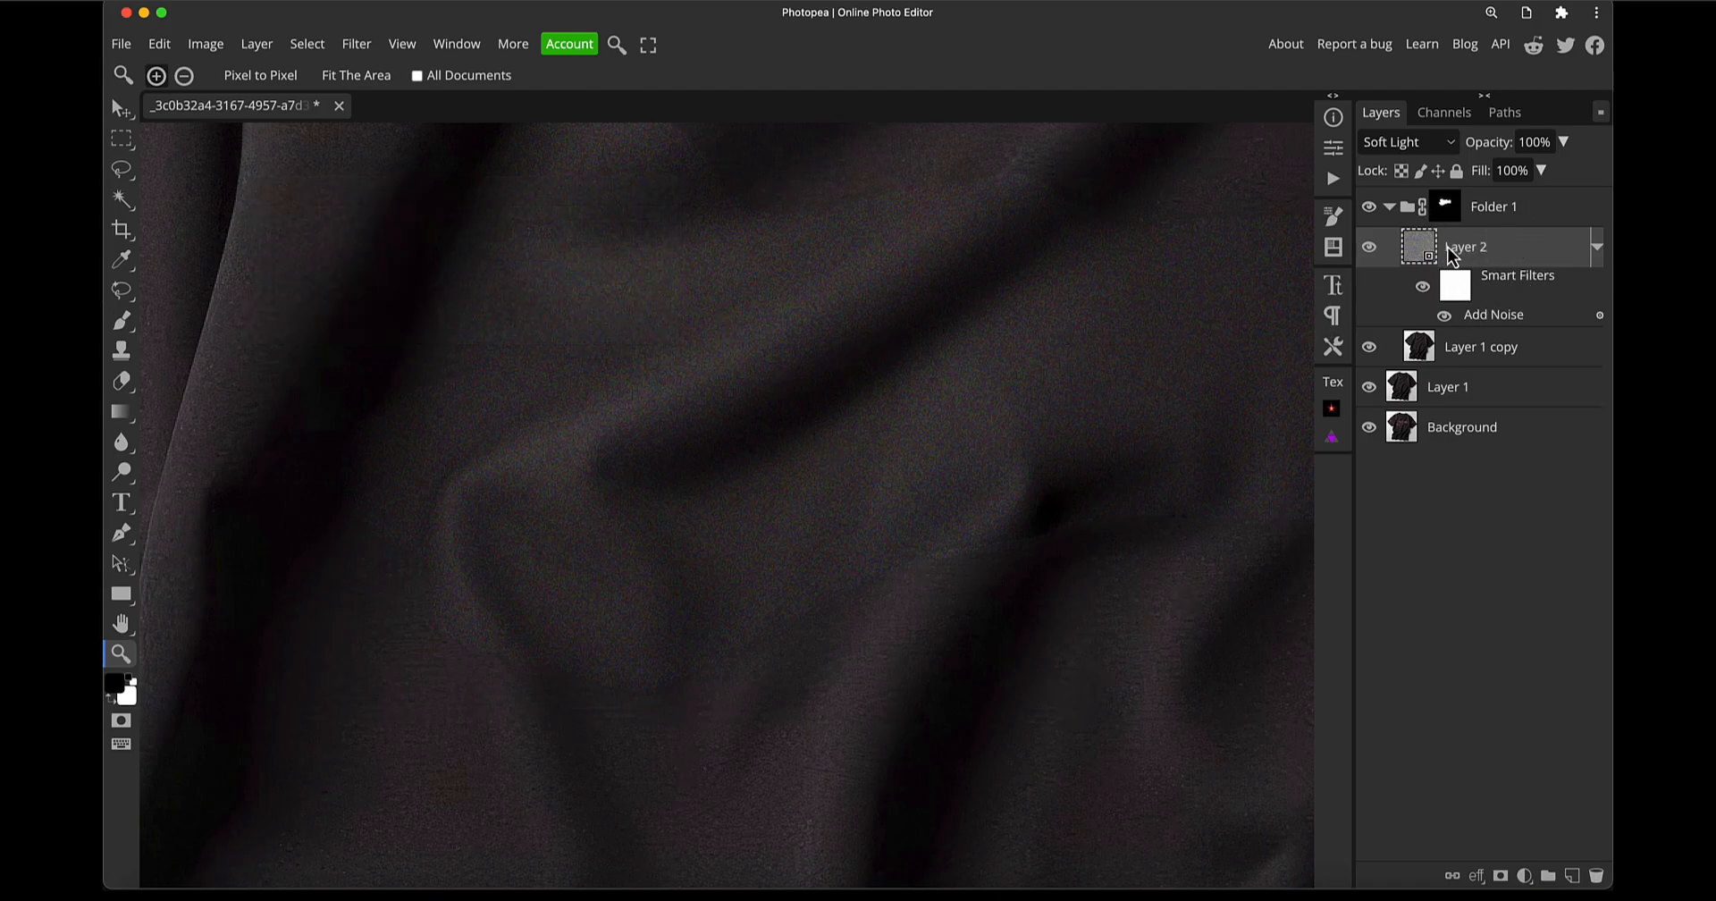
Change Layer 2's Add Noise amount to 18%, reduce the layer's opacity to 75%, and check the chest below the collar
double_click(1503, 318)
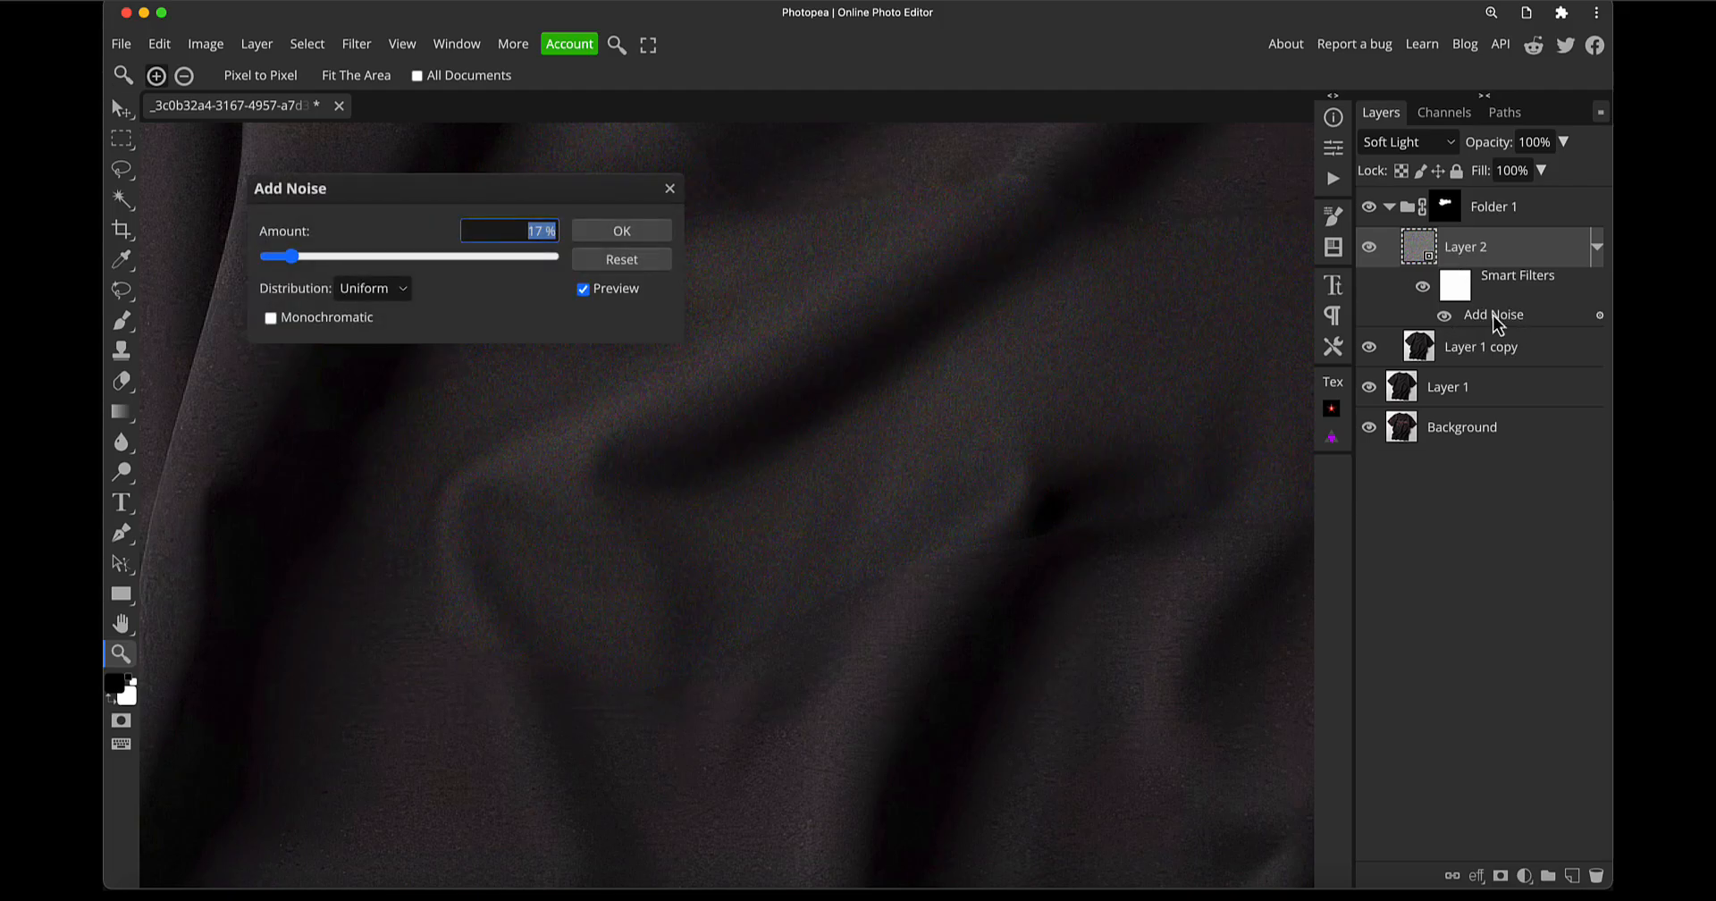
mouse_move(291, 256)
mouse_down()
mouse_move(322, 258)
mouse_move(294, 260)
mouse_up()
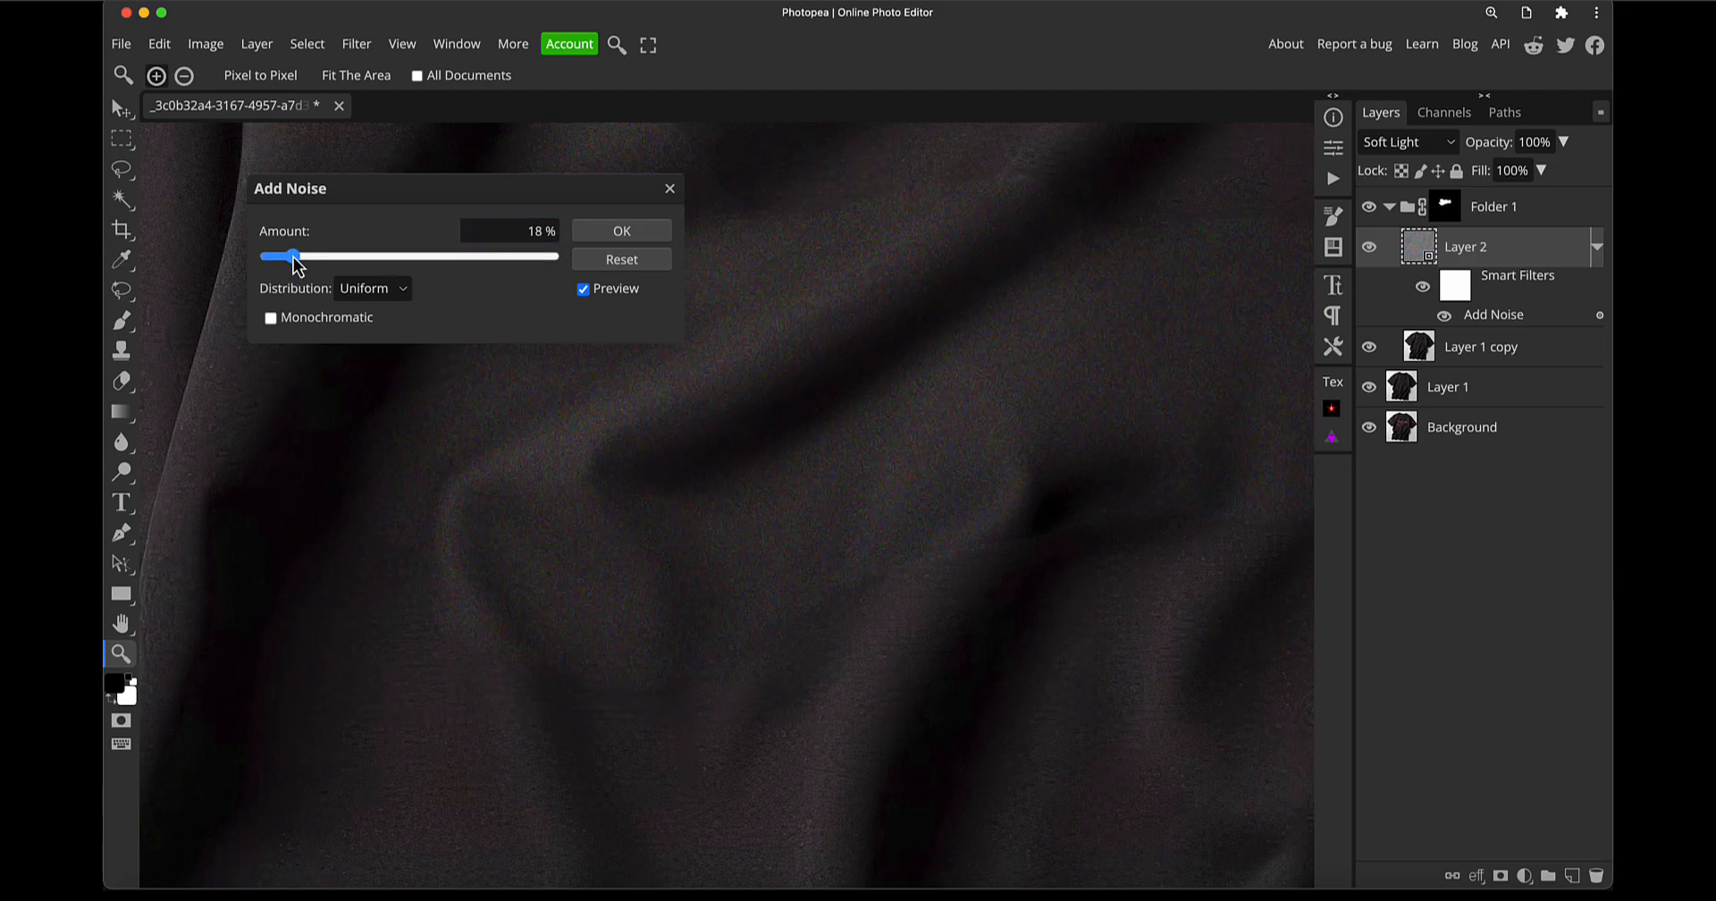
click(666, 236)
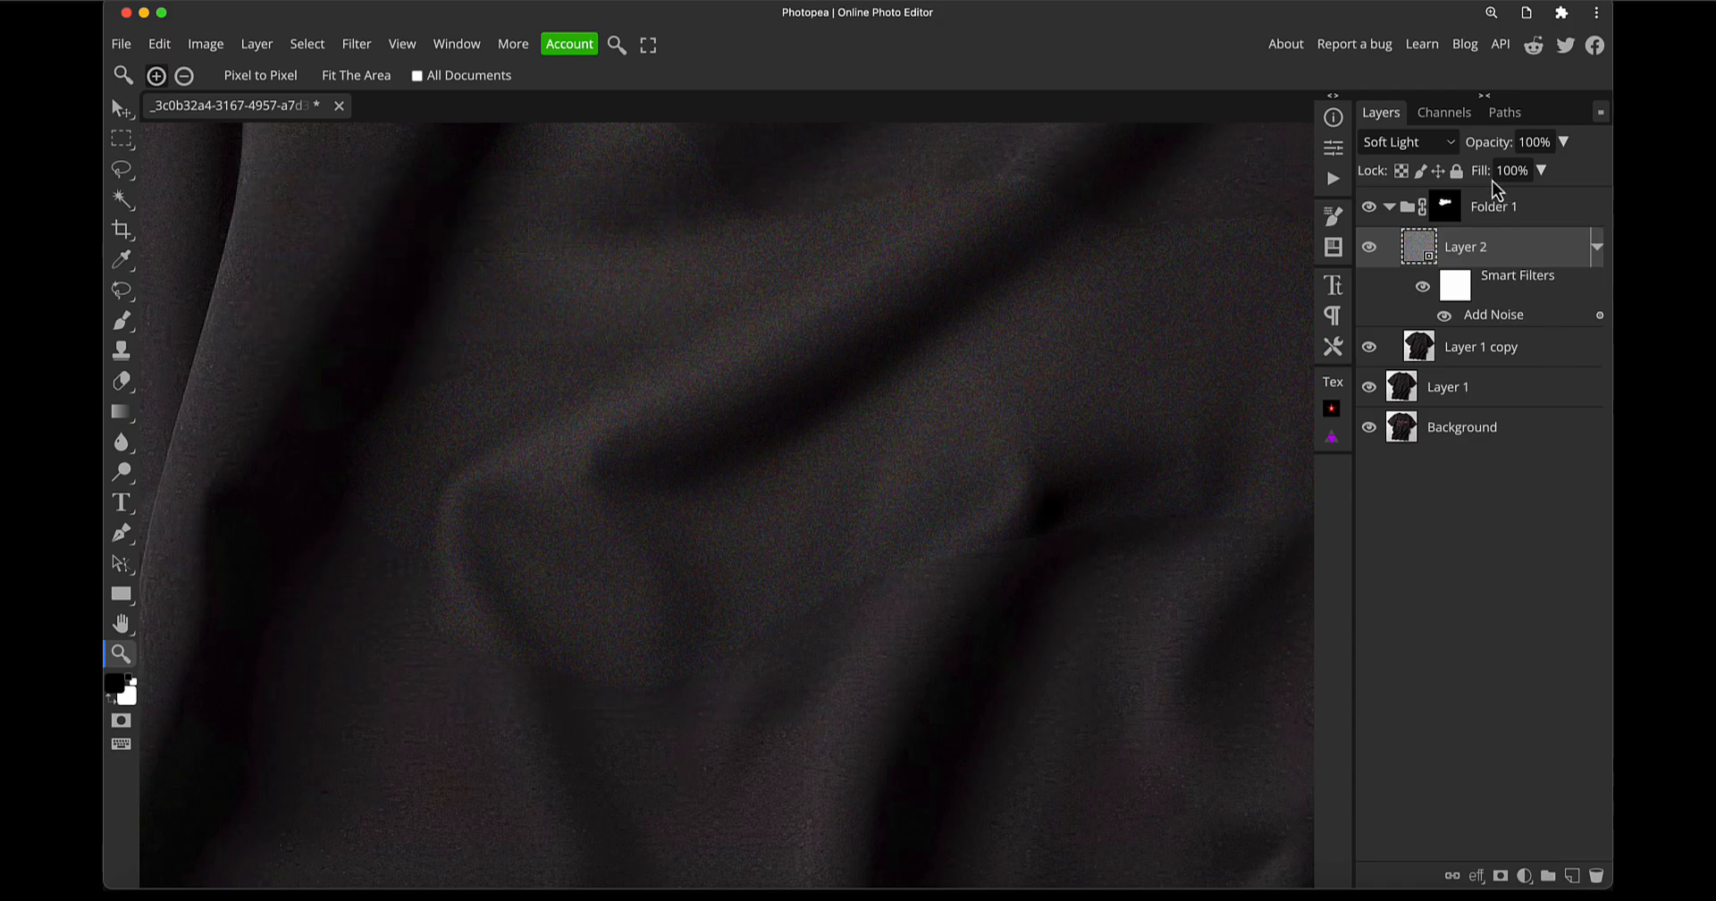
drag(1499, 158, 1466, 157)
drag(853, 378, 759, 663)
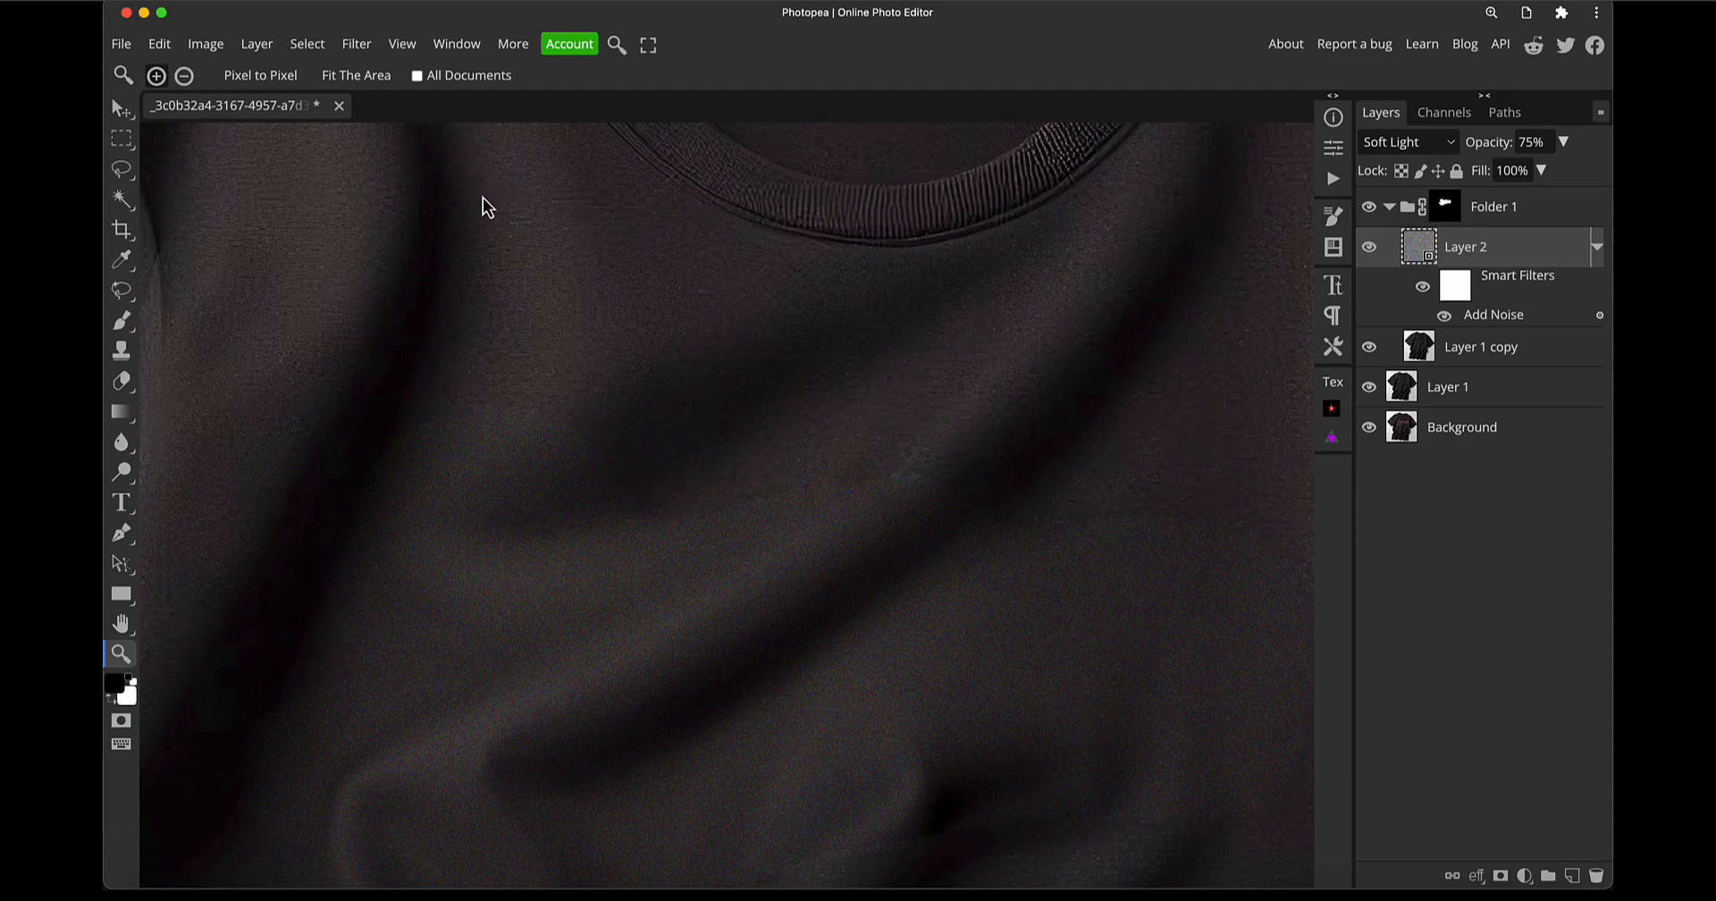
key(super+t)
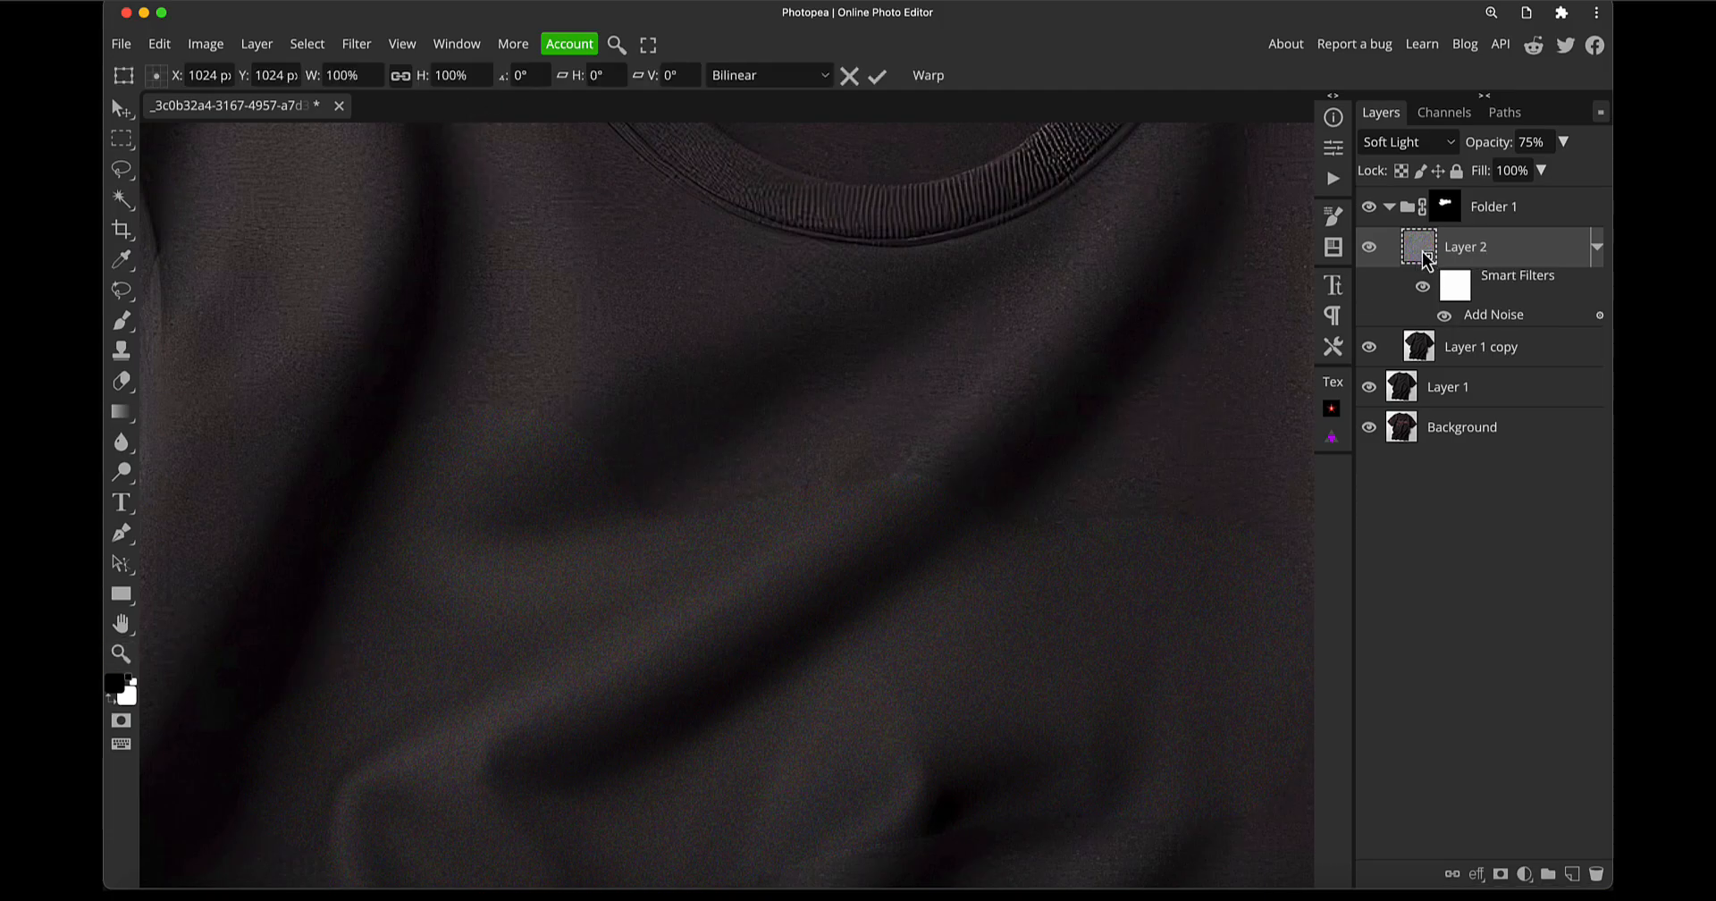
key(Escape)
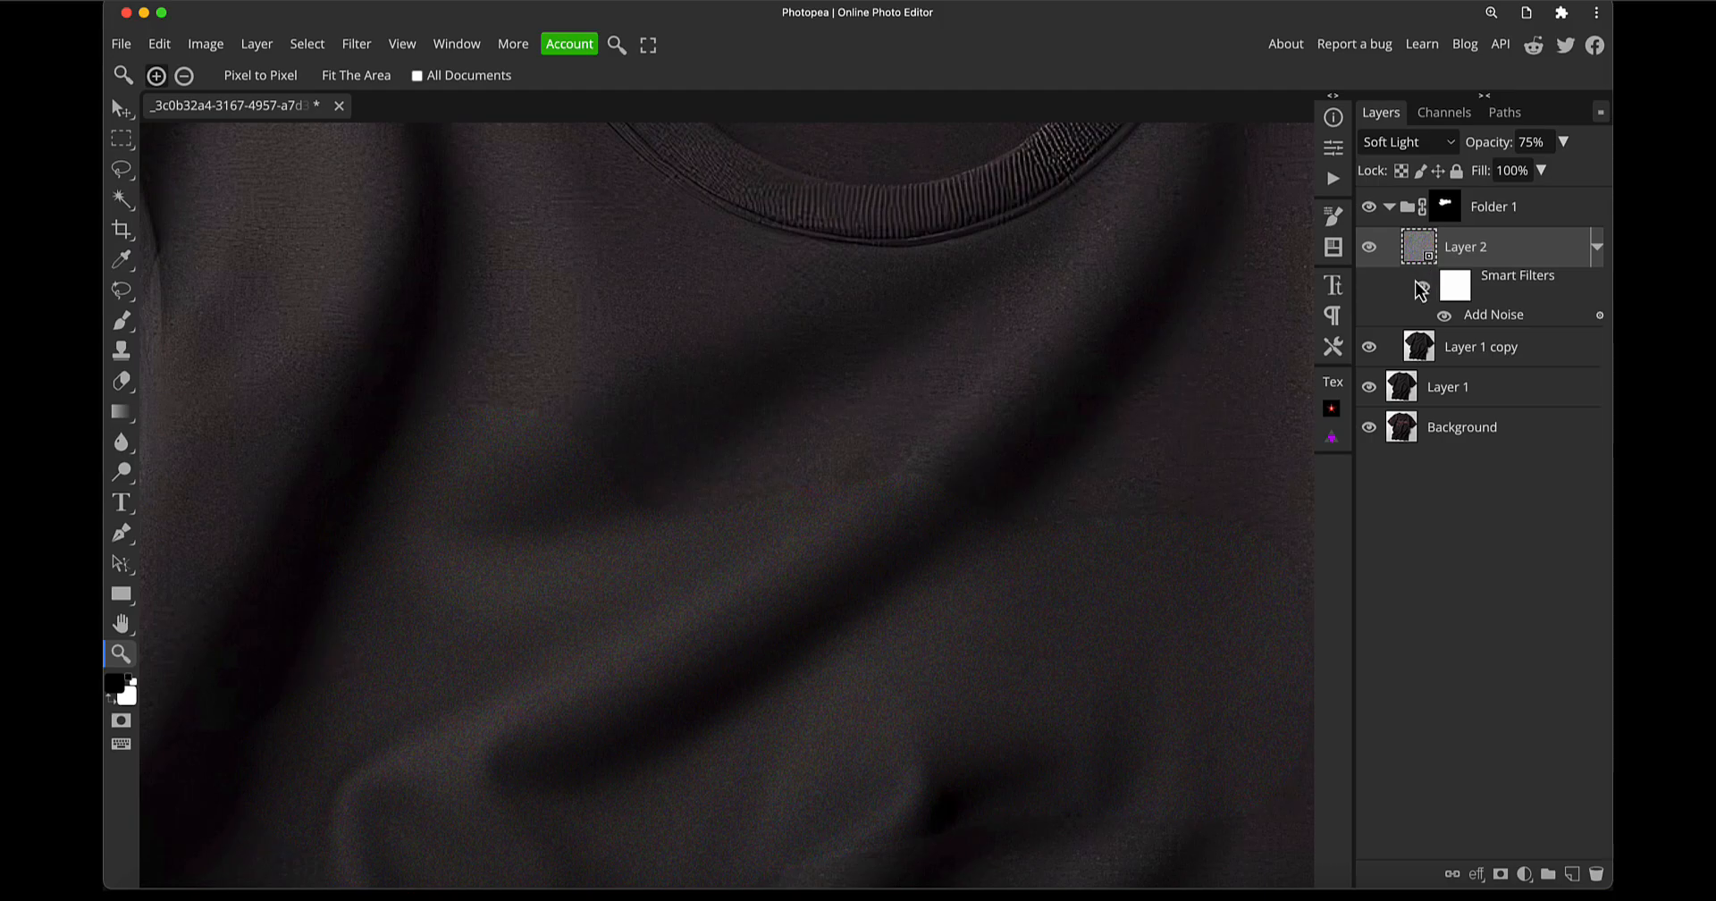
key(super+0)
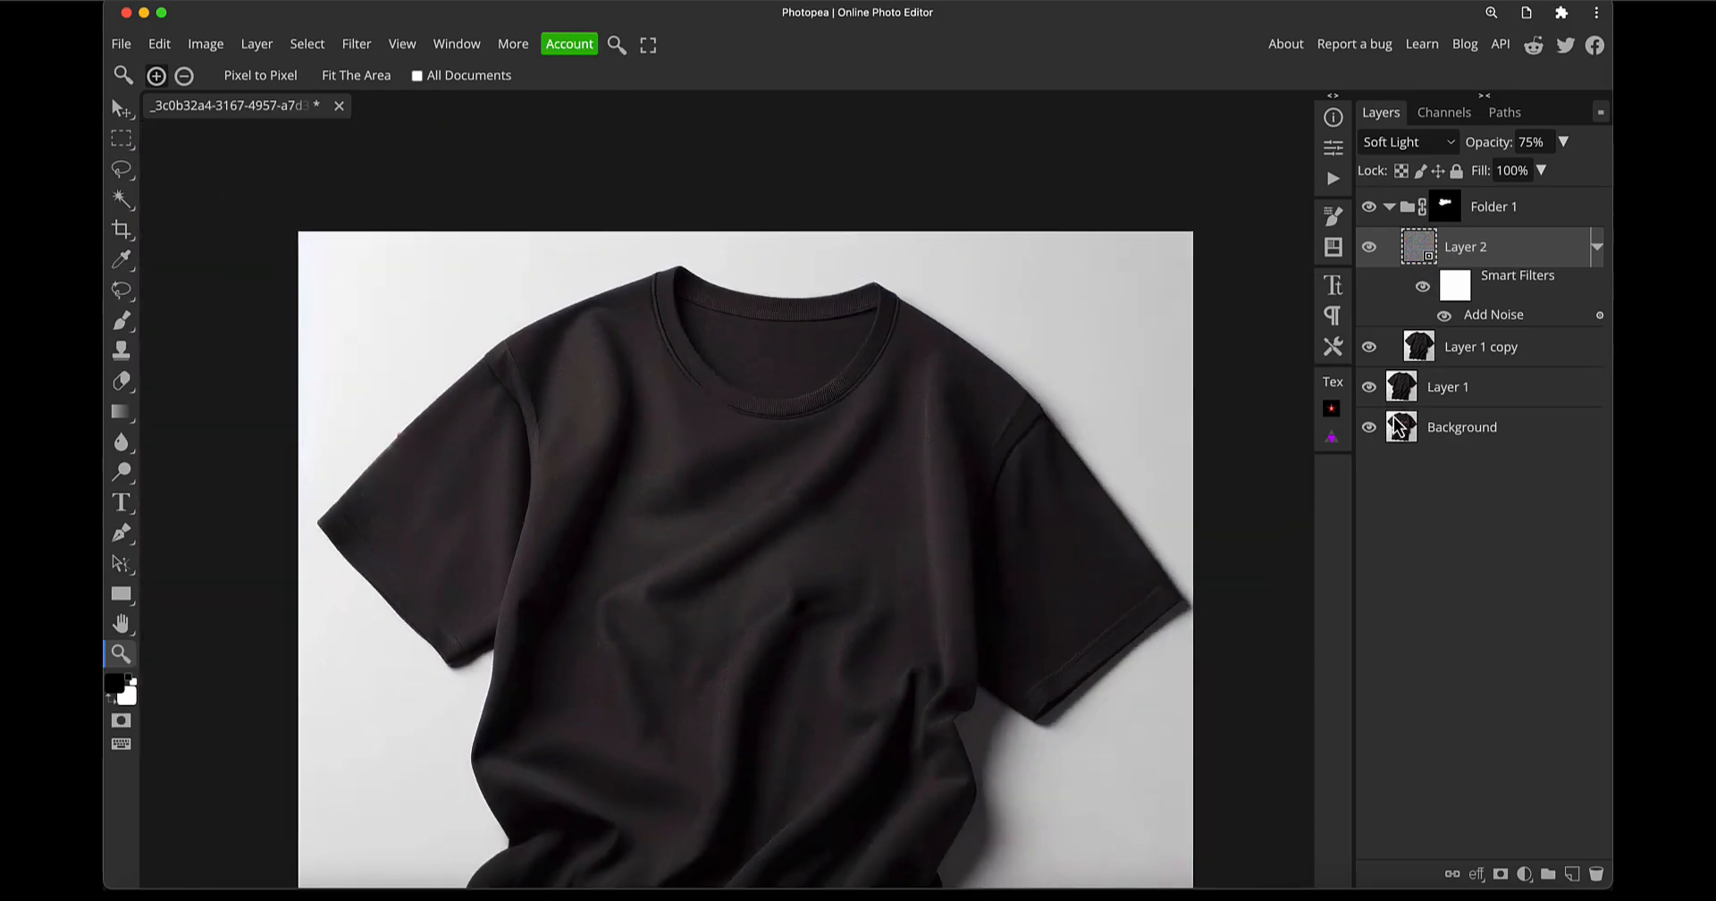
key(super+equal)
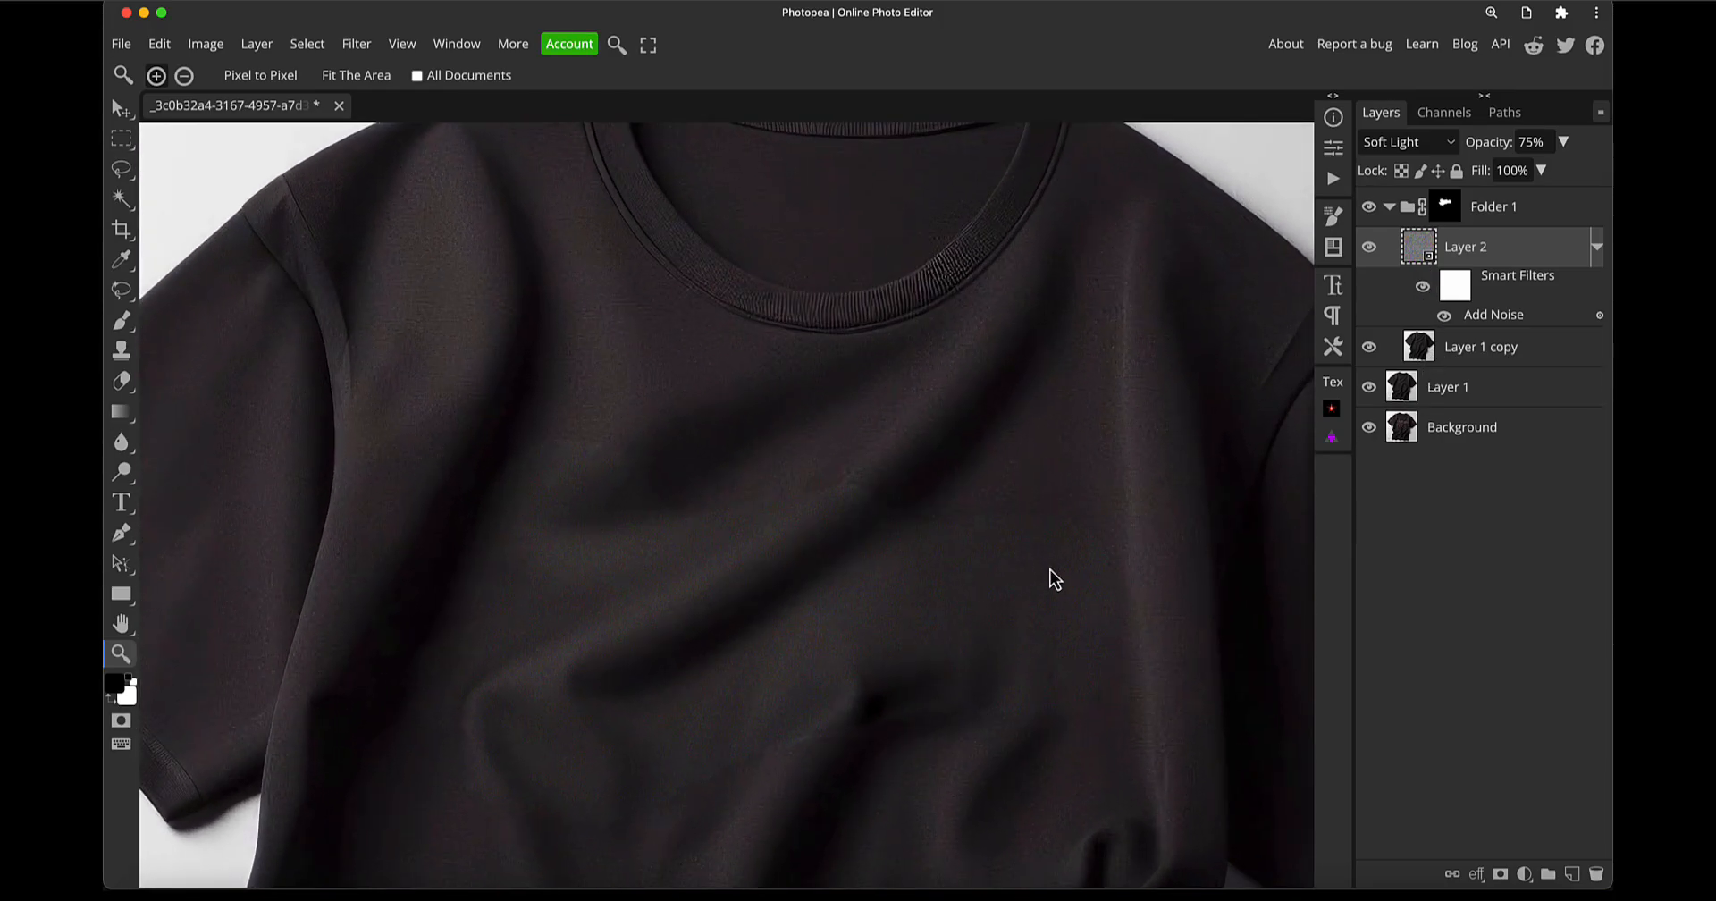
drag(1046, 607, 1028, 570)
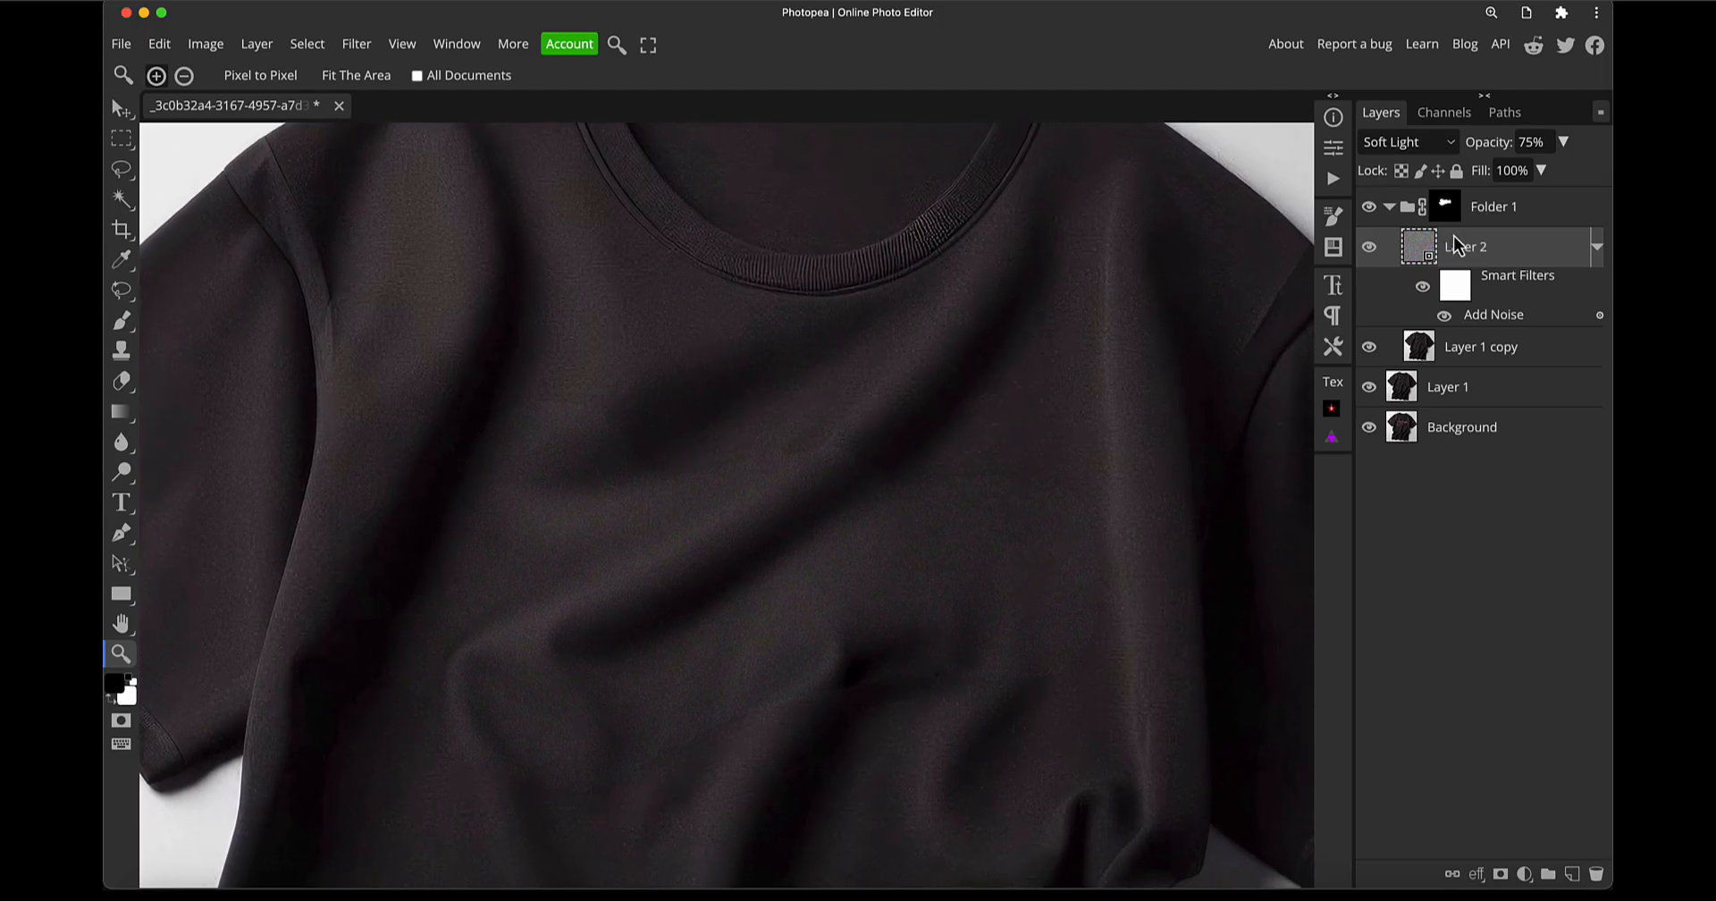
key(super+t)
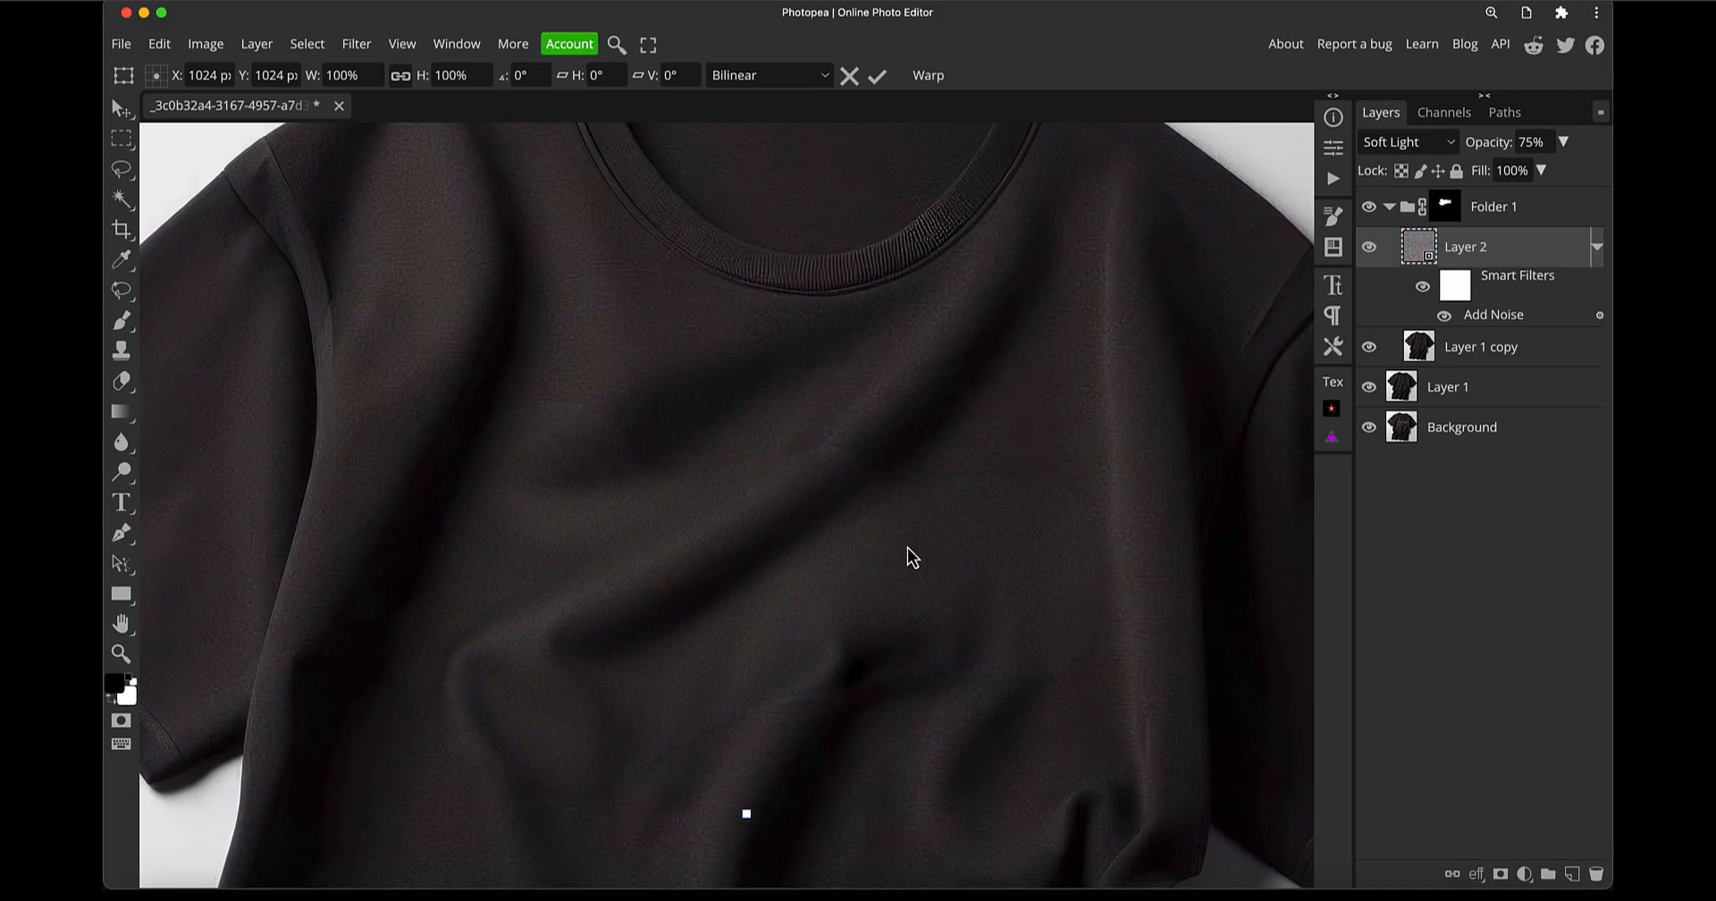
key(super+minus)
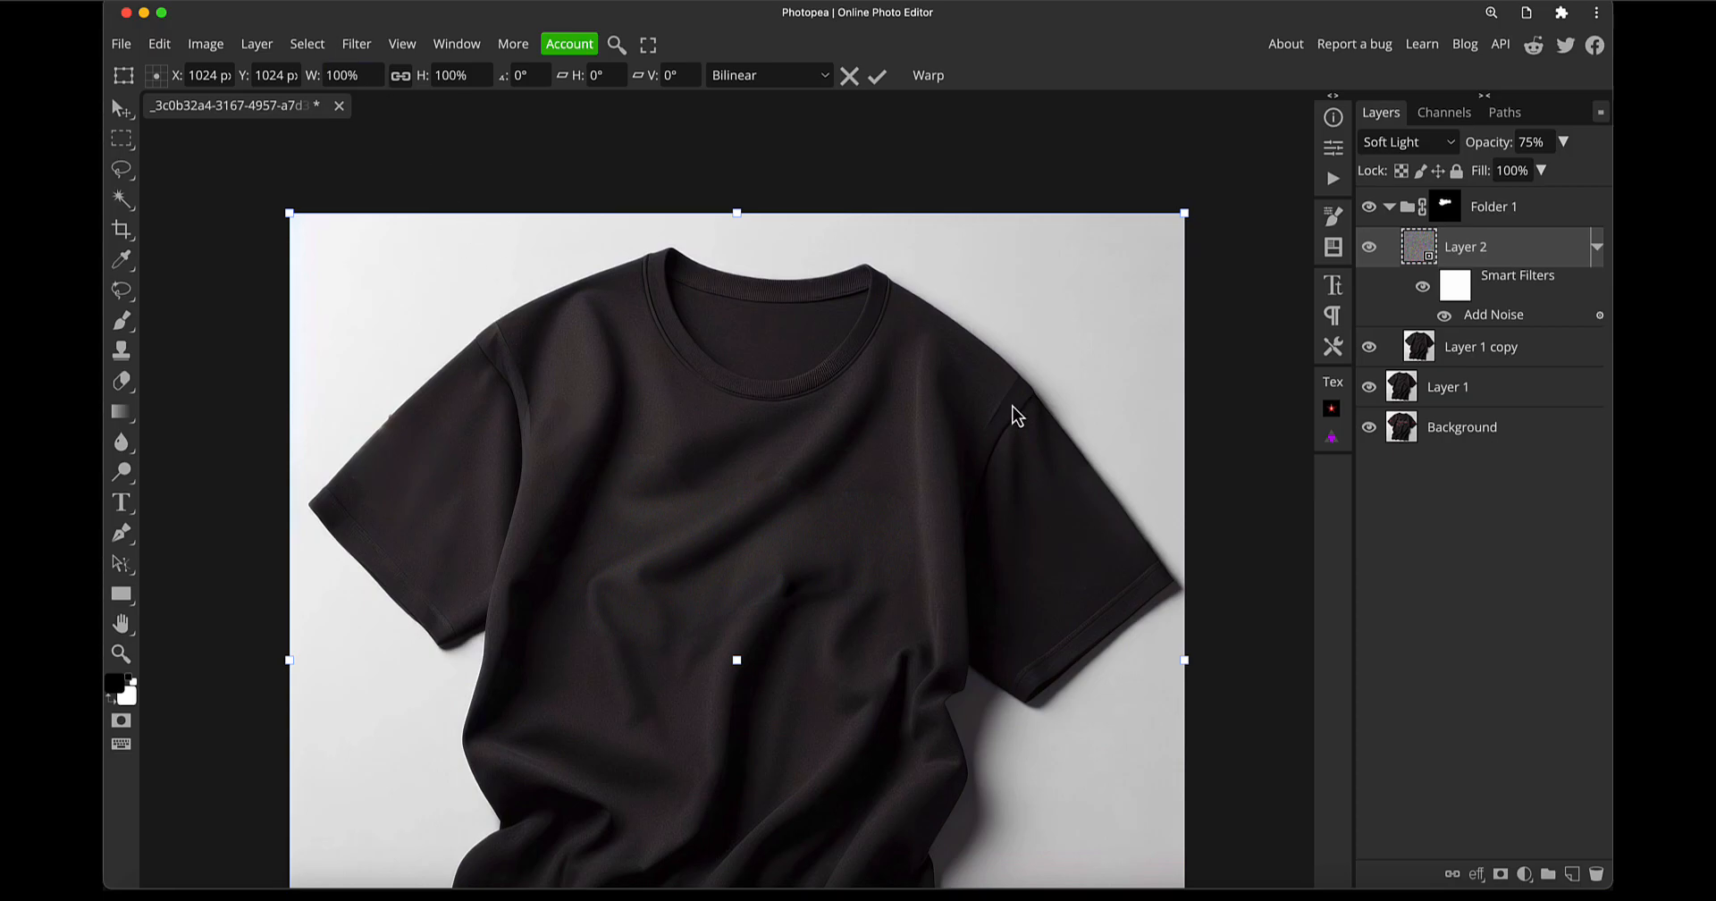
click(307, 44)
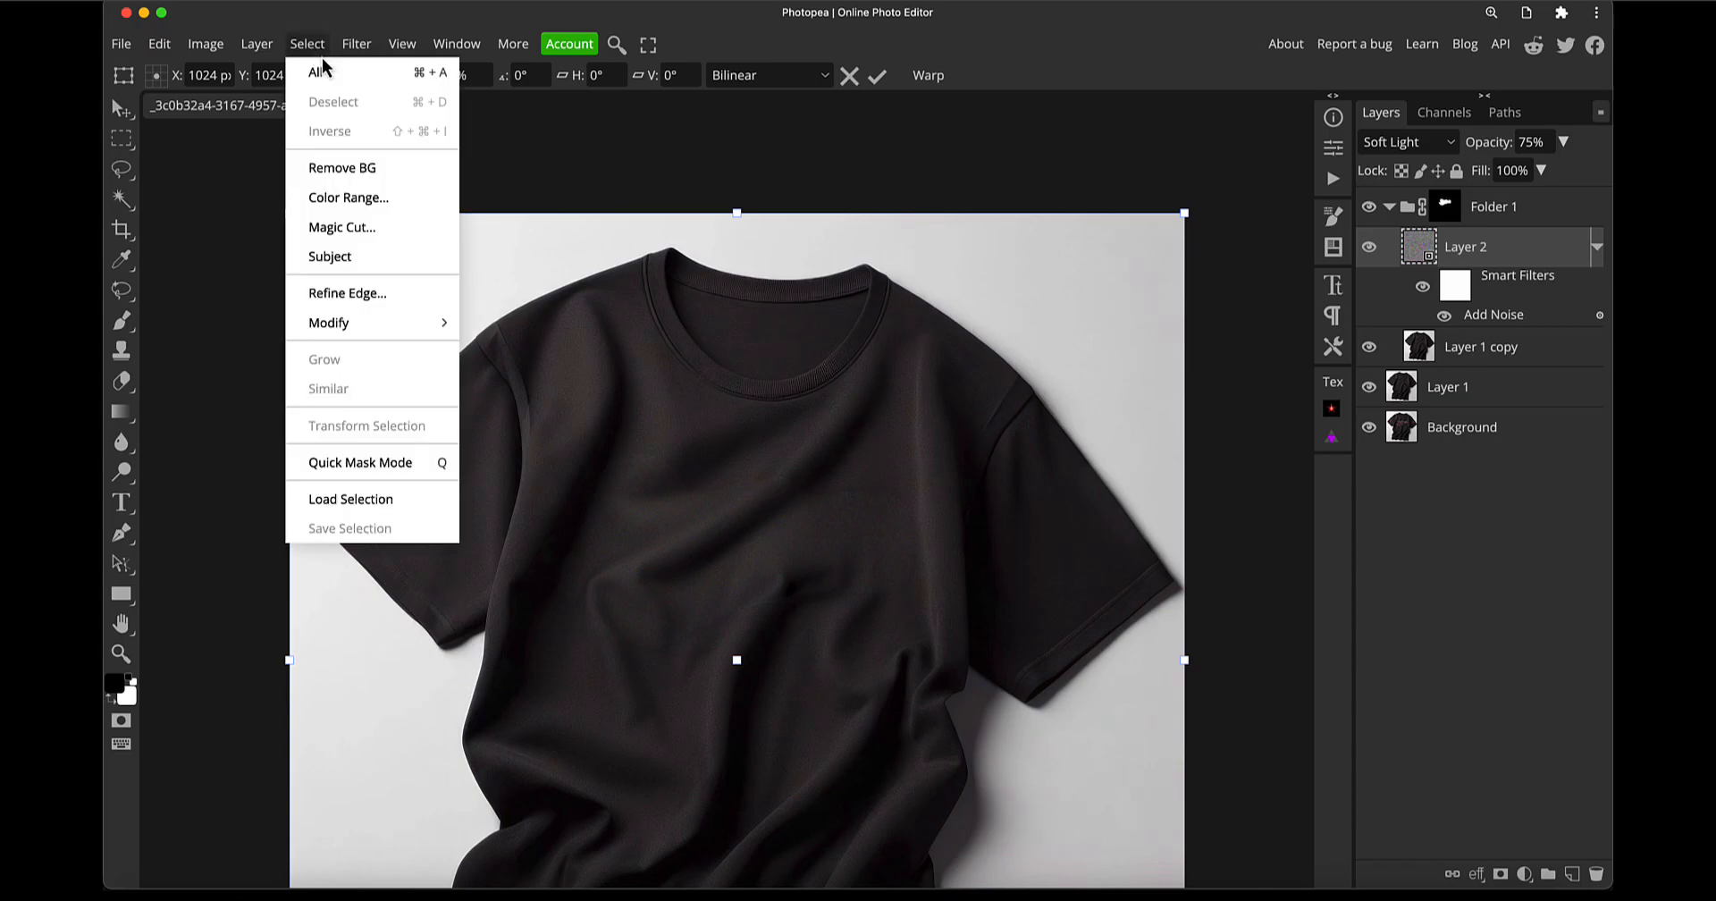
click(850, 162)
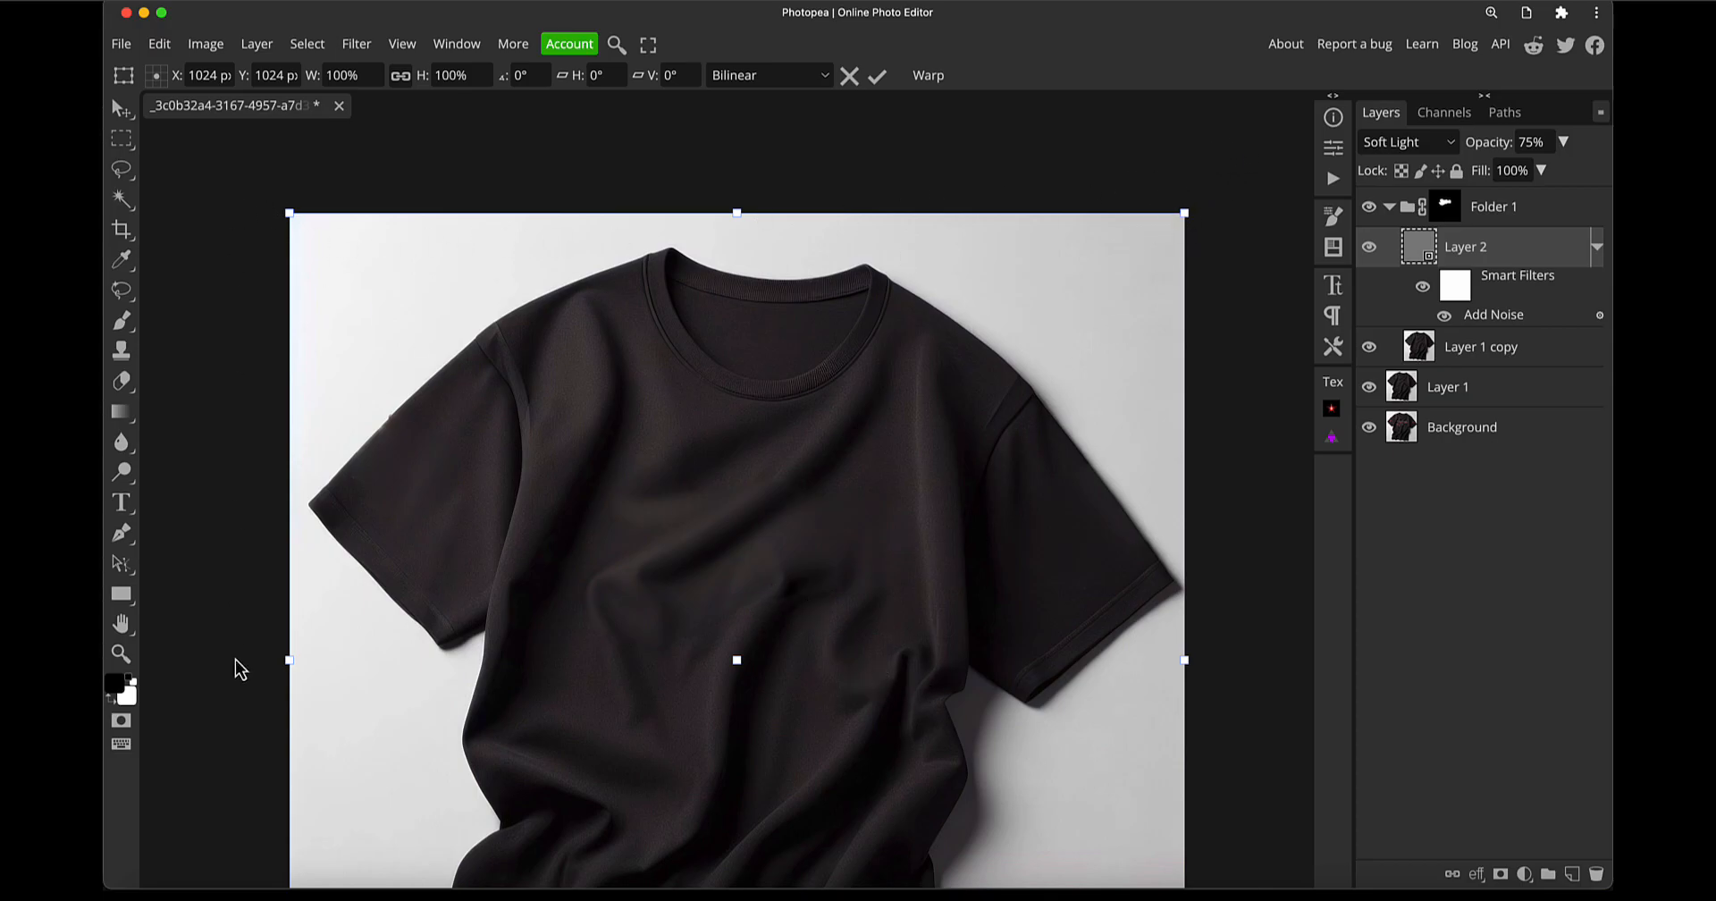
key(ctrl+plus)
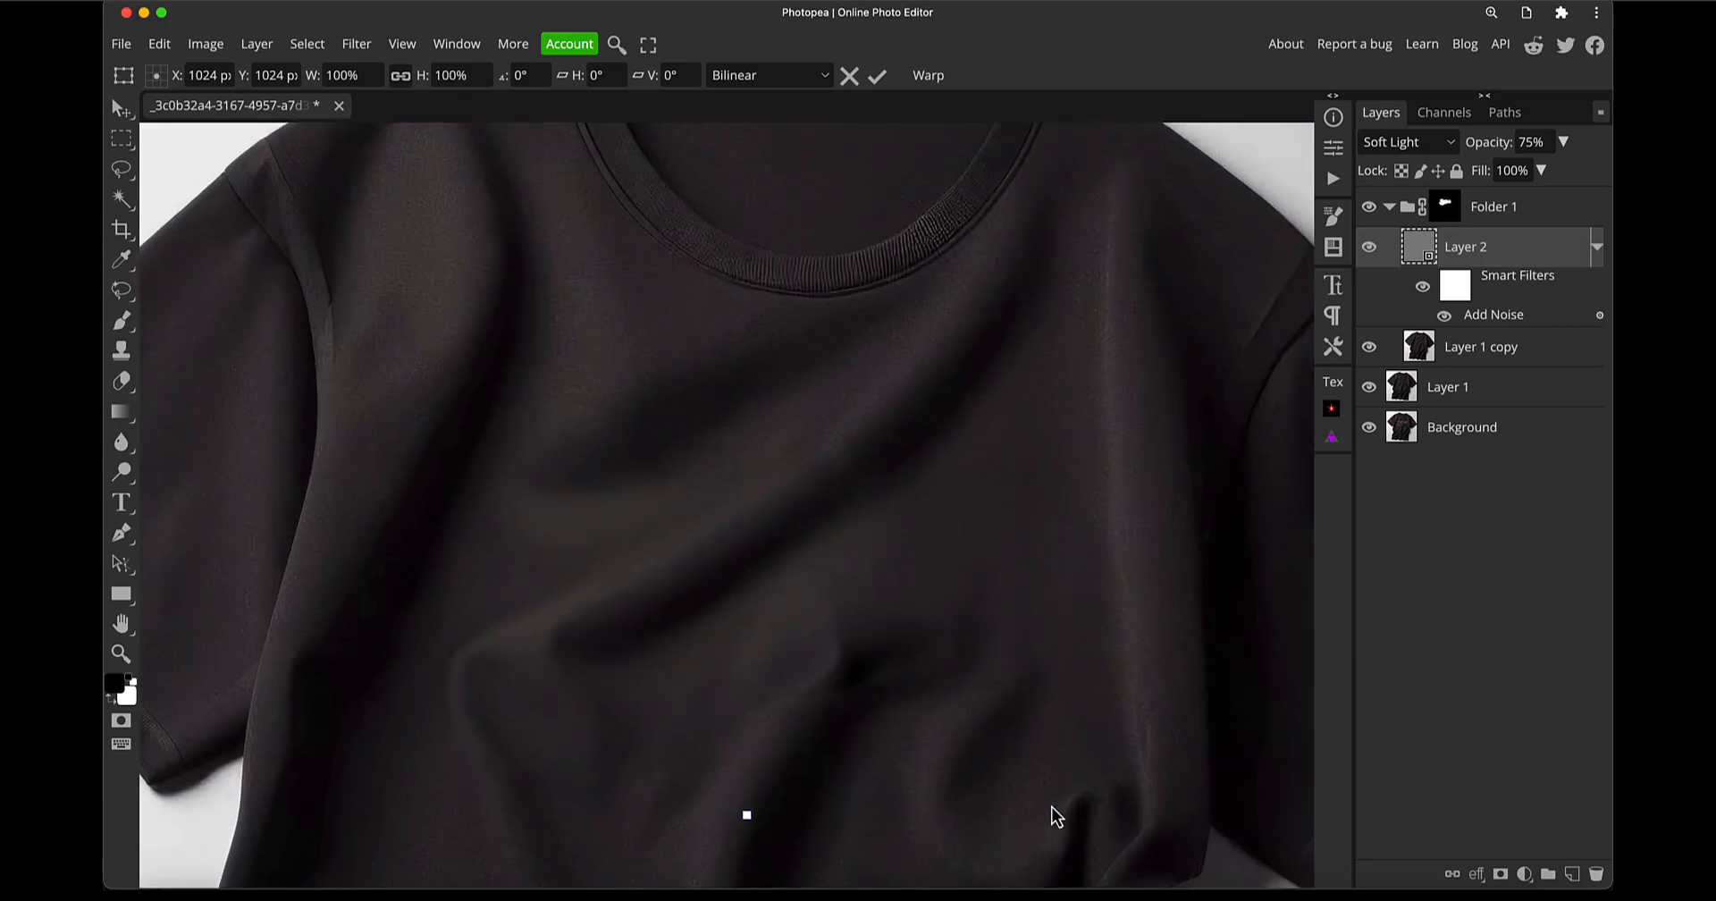
key(ctrl+plus)
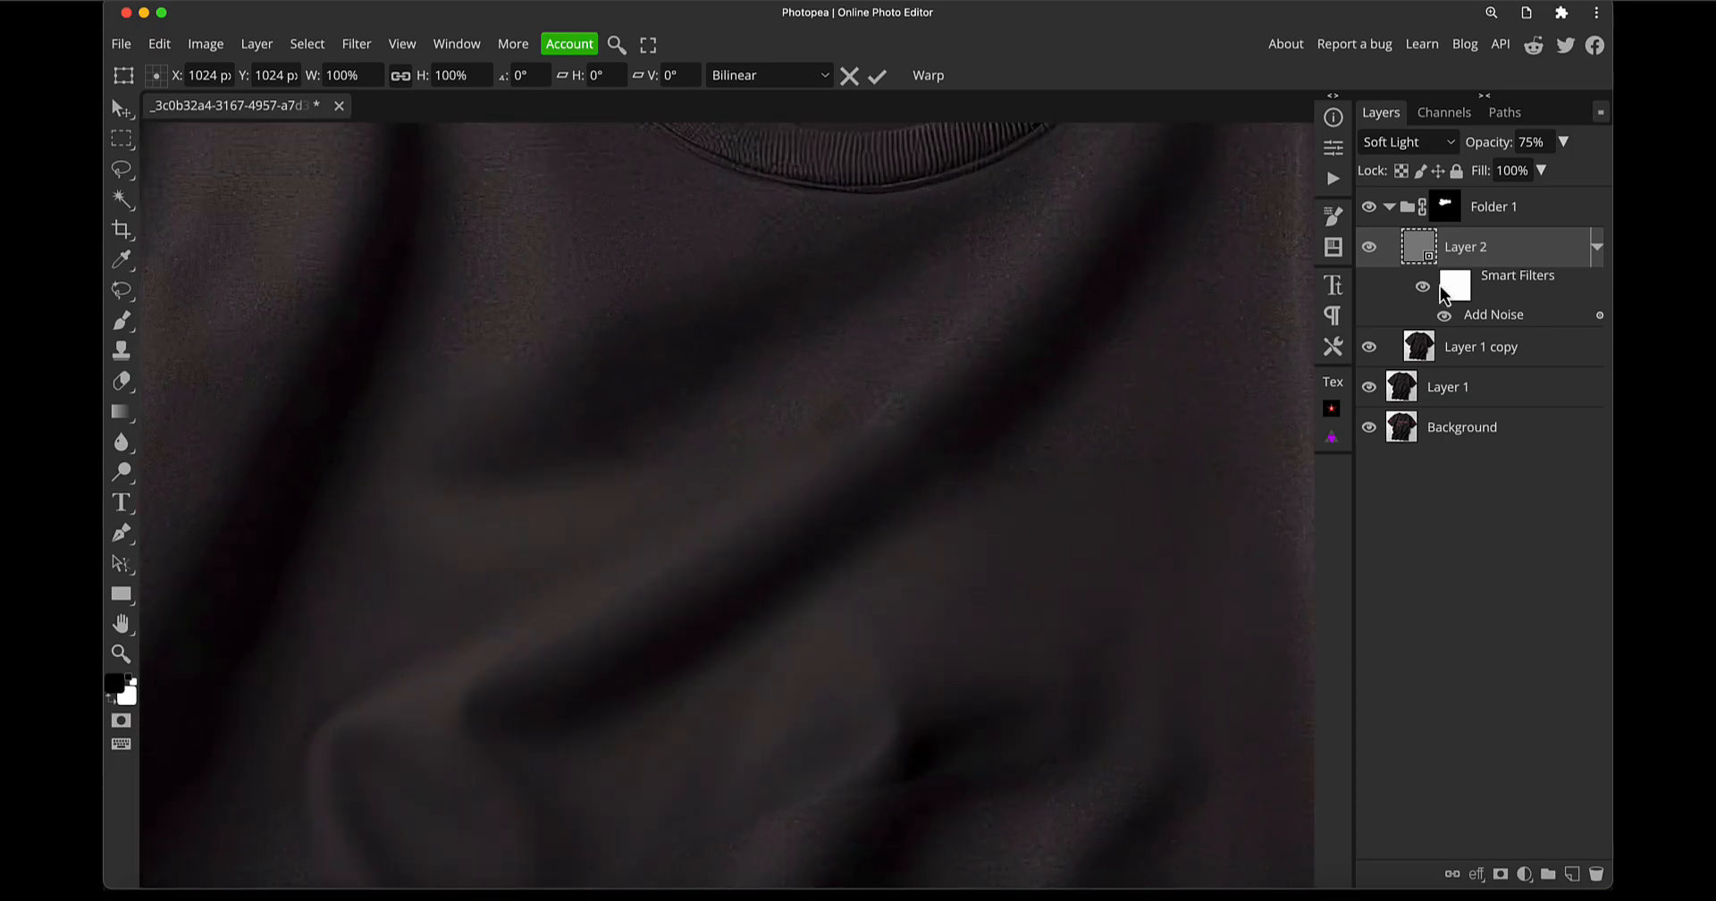
key(Escape)
Set Layer 2's opacity to 80% and enable Auto-Select and transform controls for the Move tool
mouse_move(1495, 143)
mouse_down()
mouse_move(1597, 145)
mouse_move(1472, 152)
mouse_up()
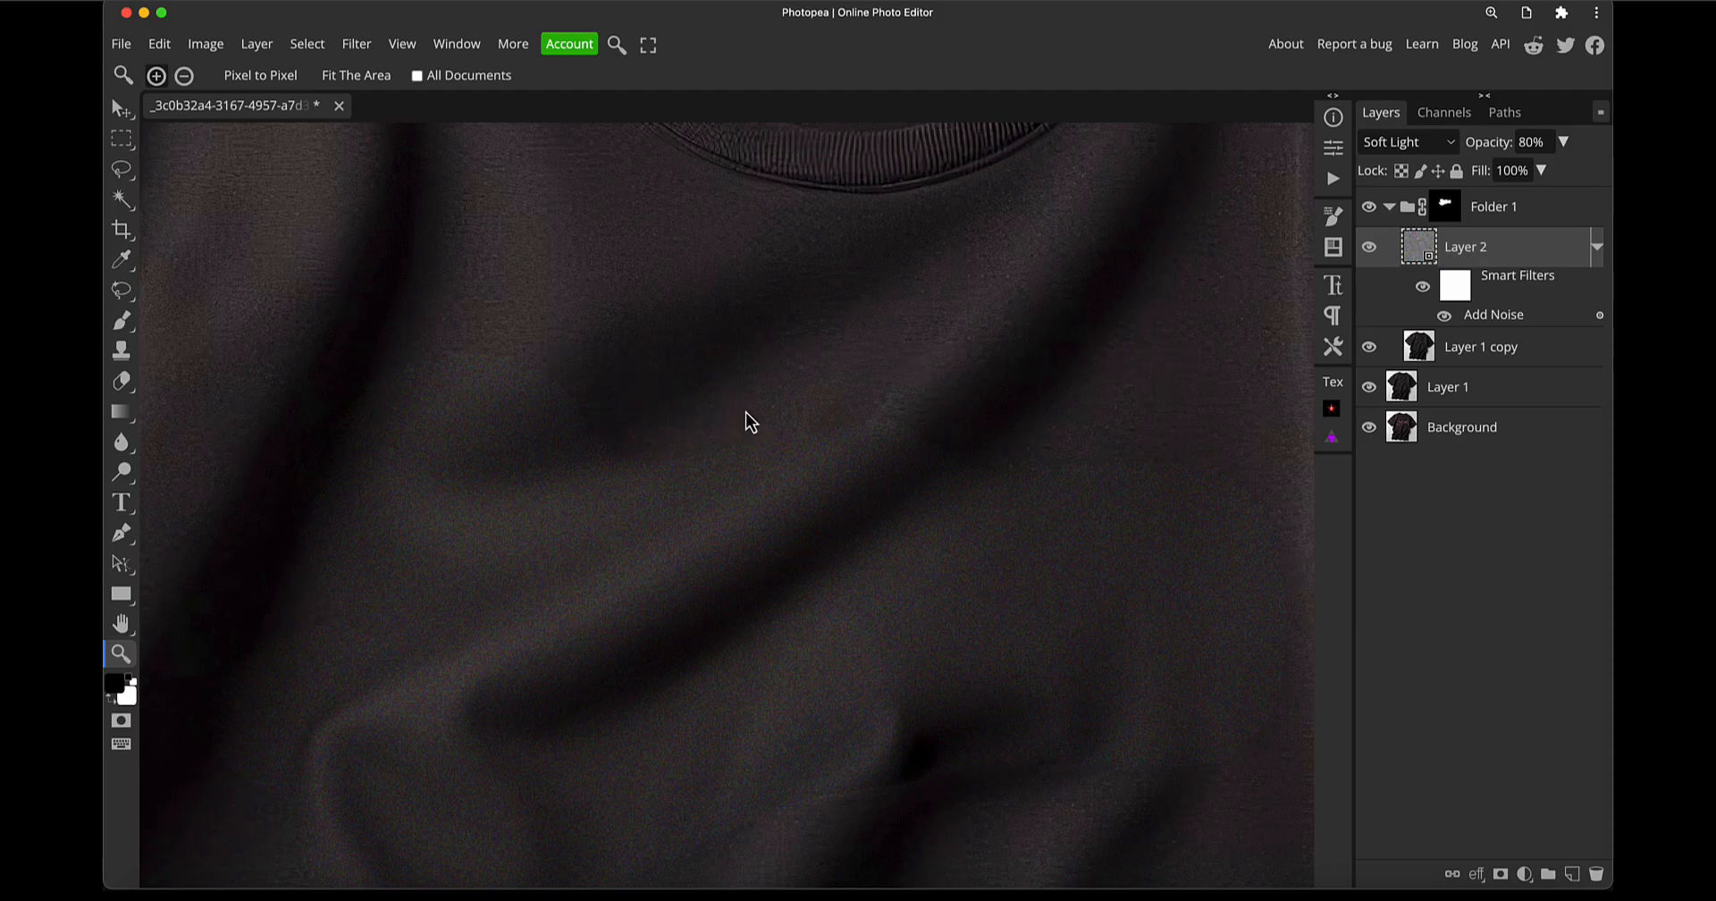
key(ctrl+t)
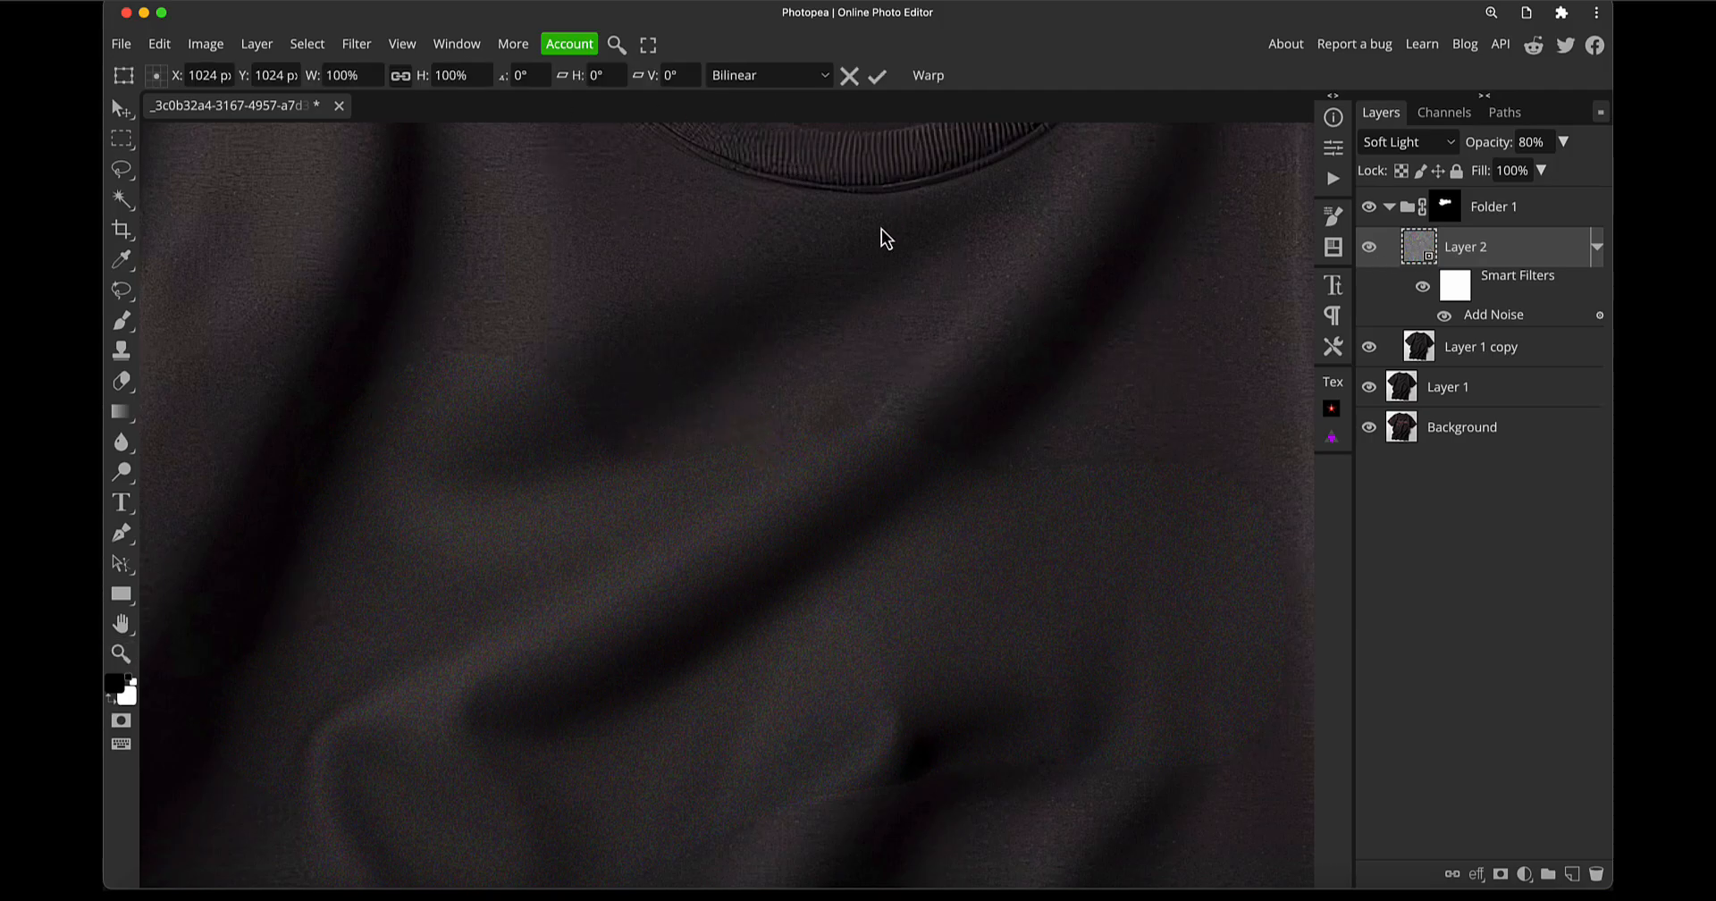
click(121, 143)
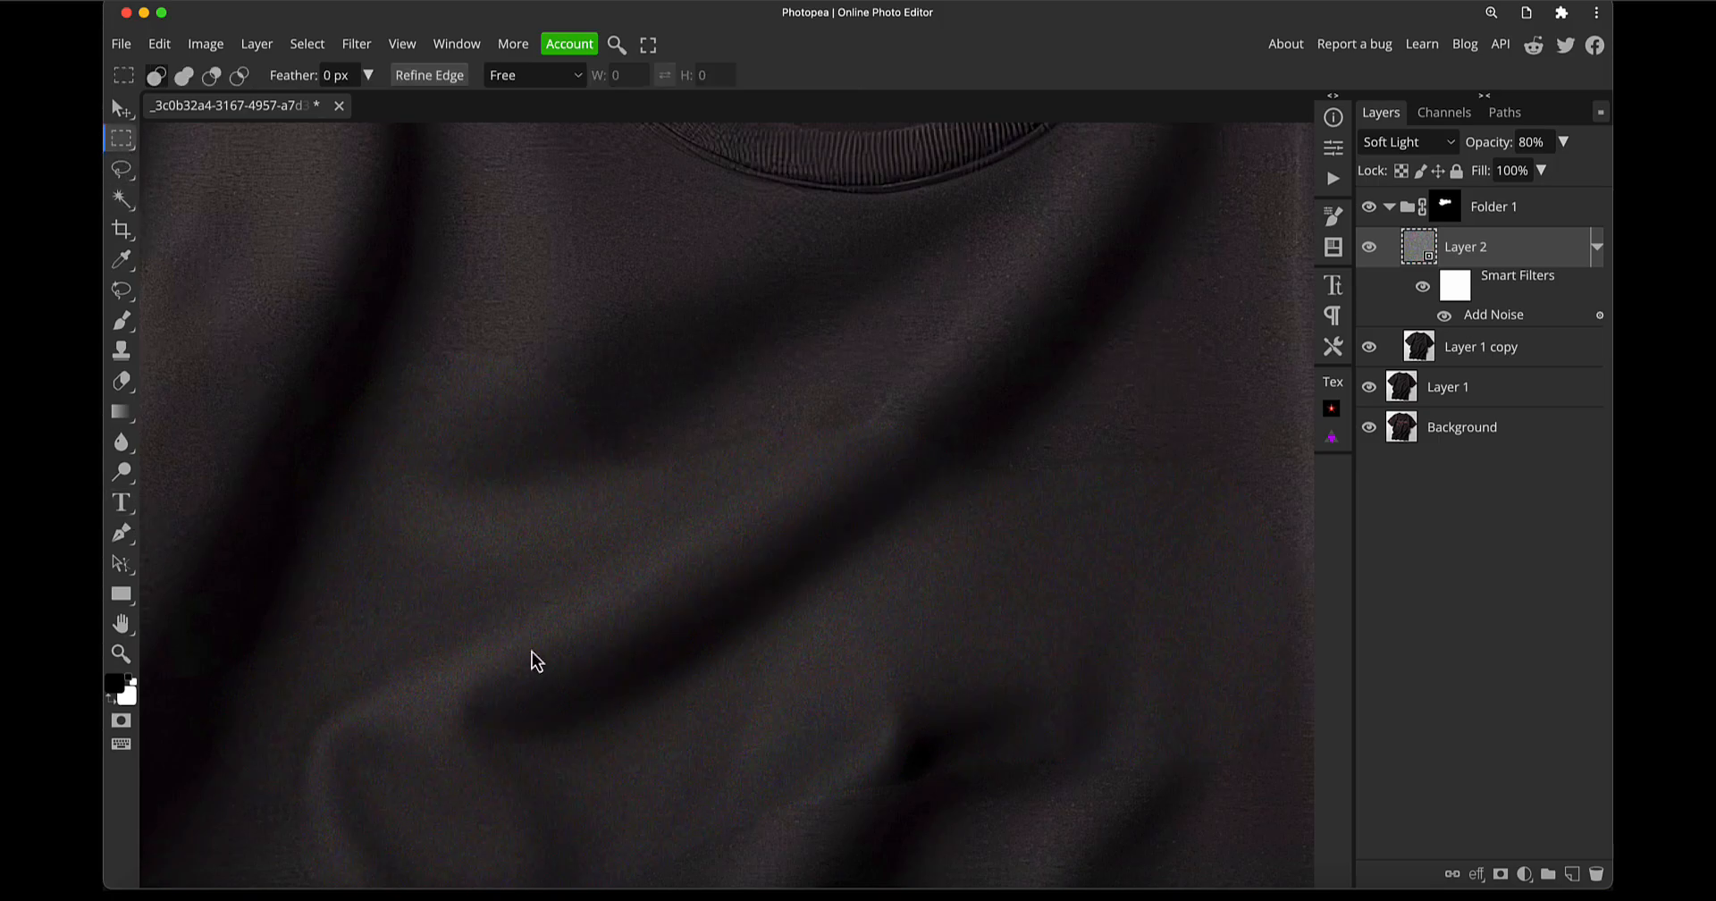
key(v)
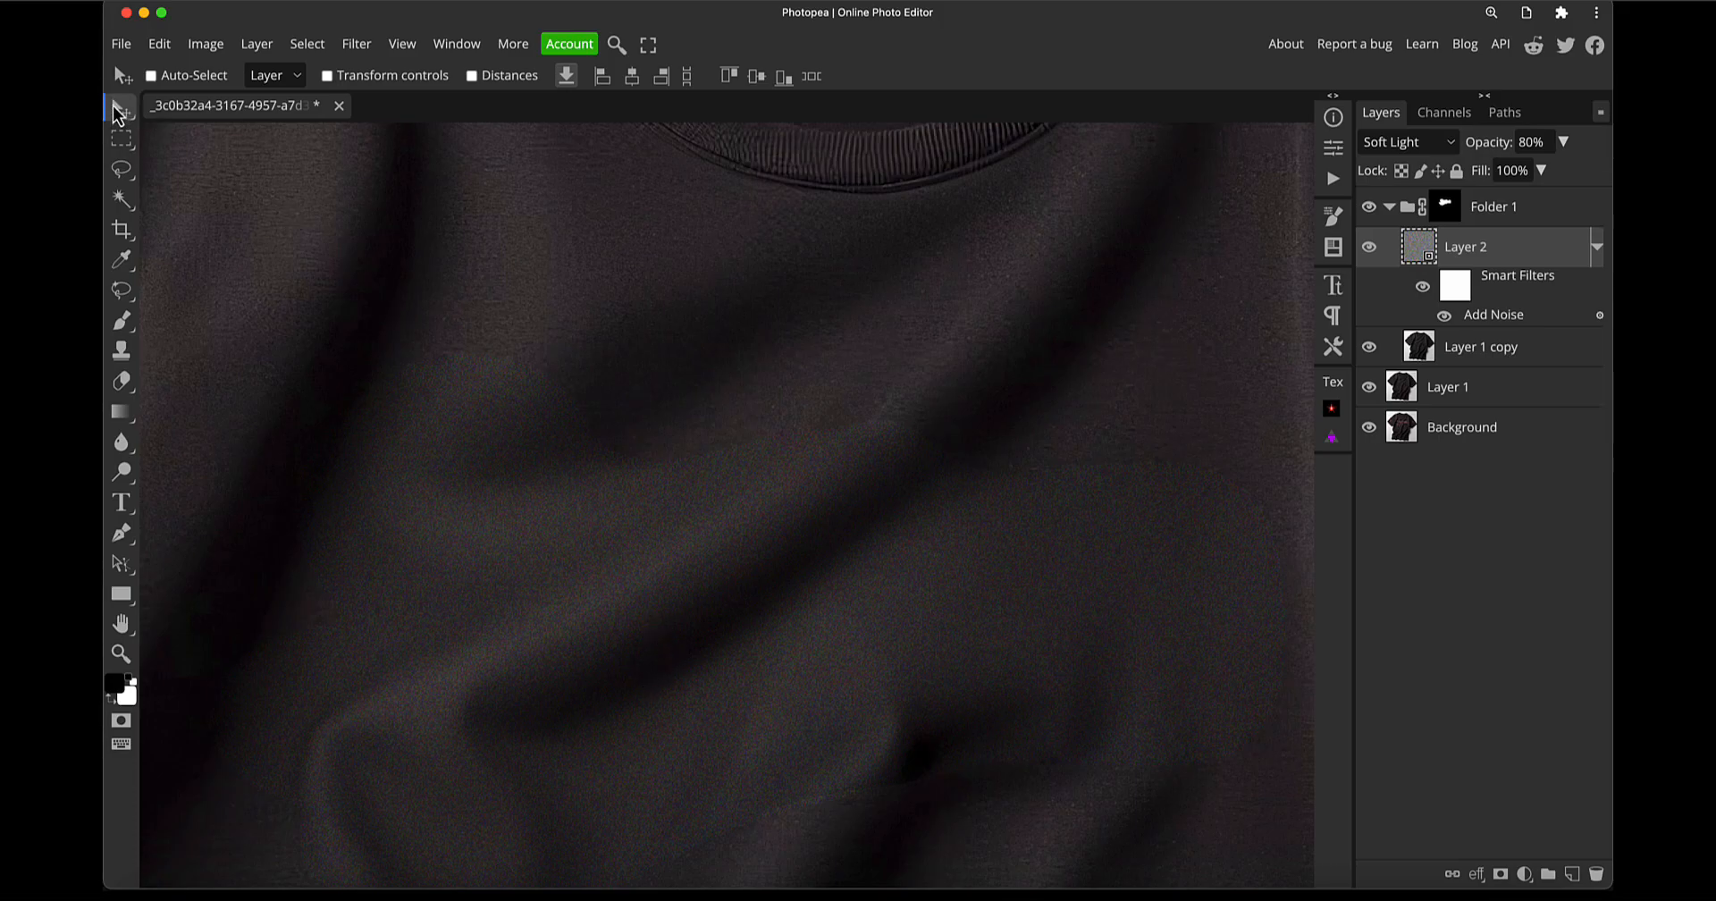
click(327, 76)
scroll(1099, 363, down, 5)
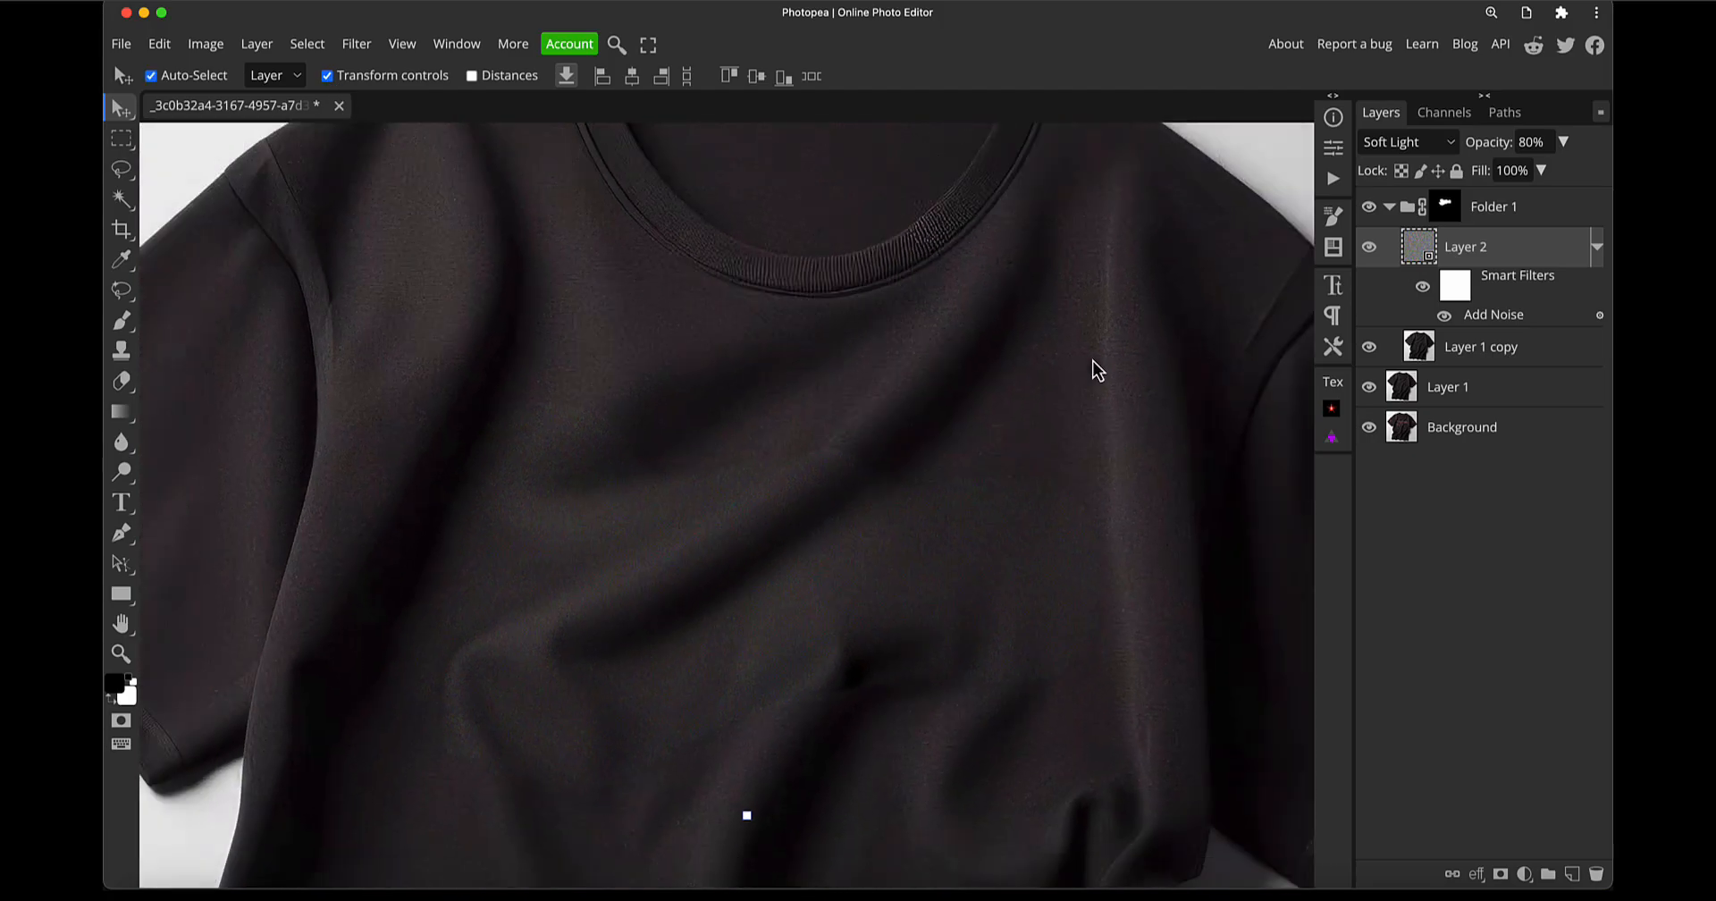
Scale Layer 2 proportionally to 120%, then enlarge it further with a second free transform
scroll(867, 674, up, 5)
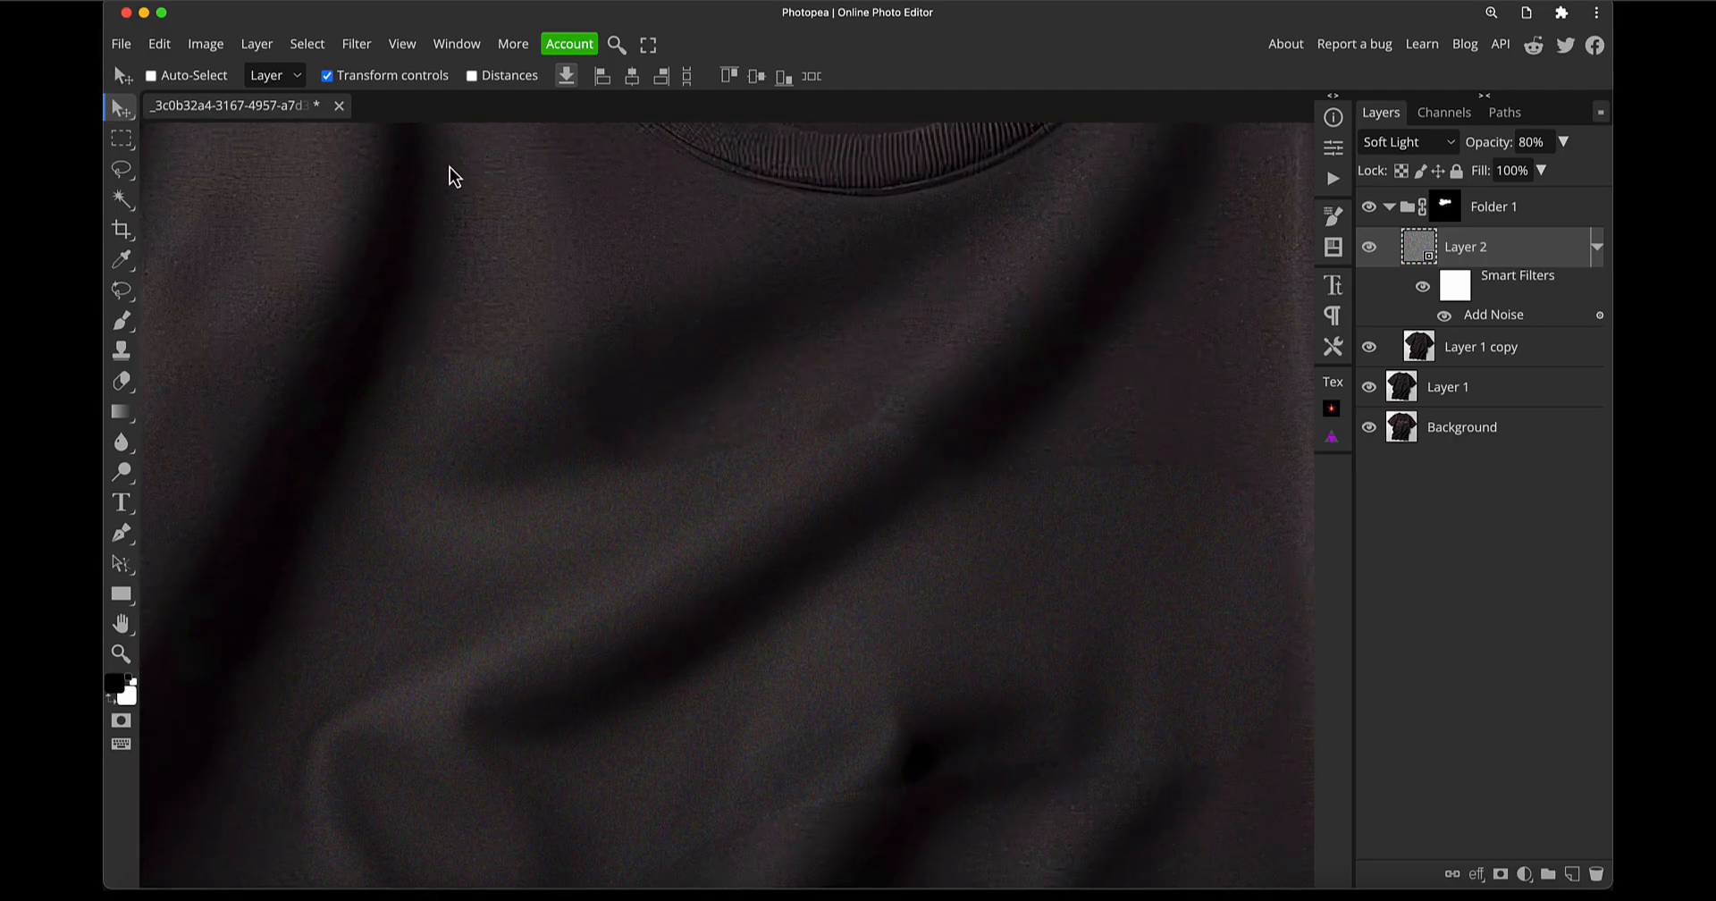
key(ctrl+r)
key(ctrl+t)
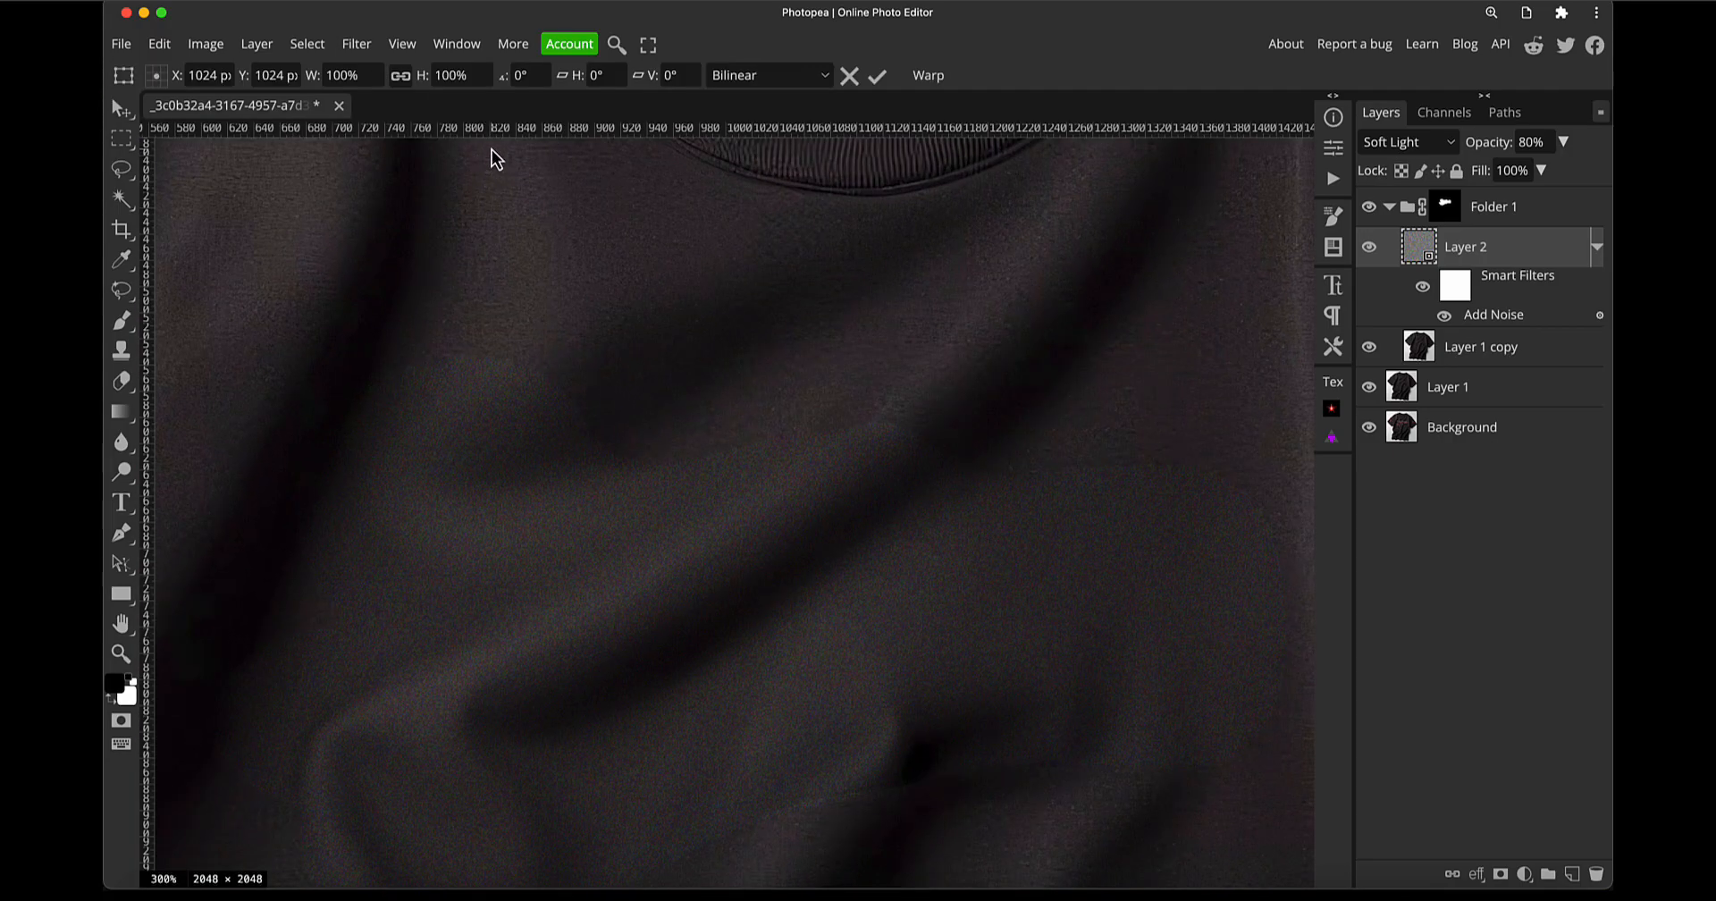
key(ctrl+r)
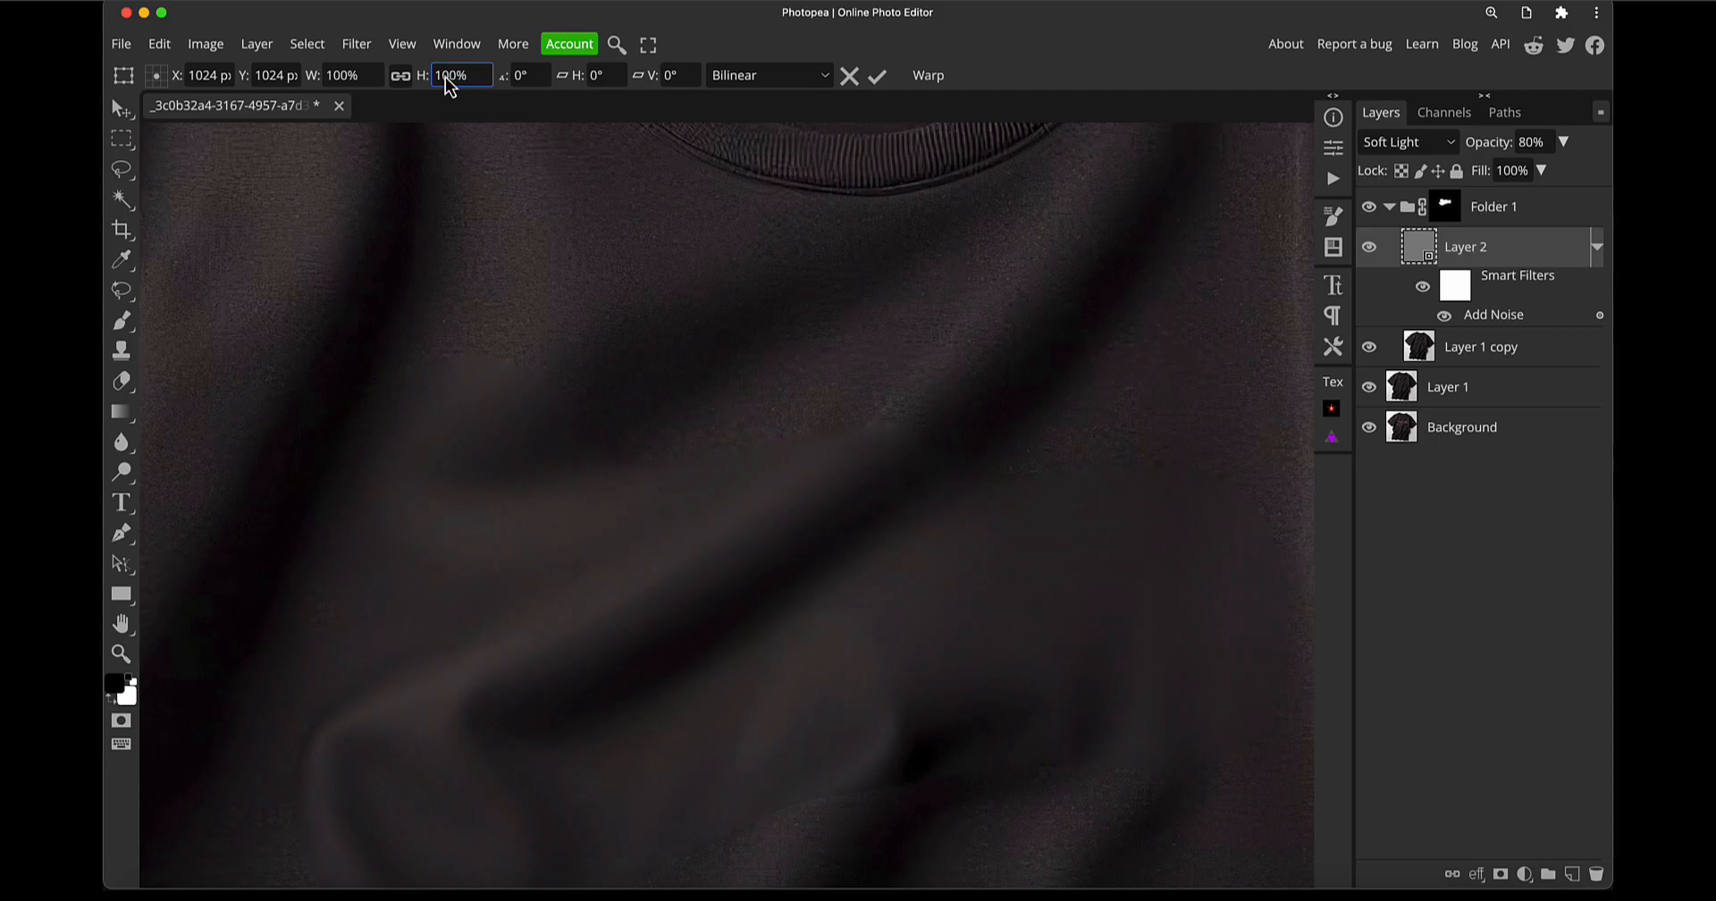
mouse_move(424, 83)
mouse_down()
mouse_move(447, 80)
mouse_move(428, 89)
mouse_up()
drag(427, 86, 420, 79)
key(Return)
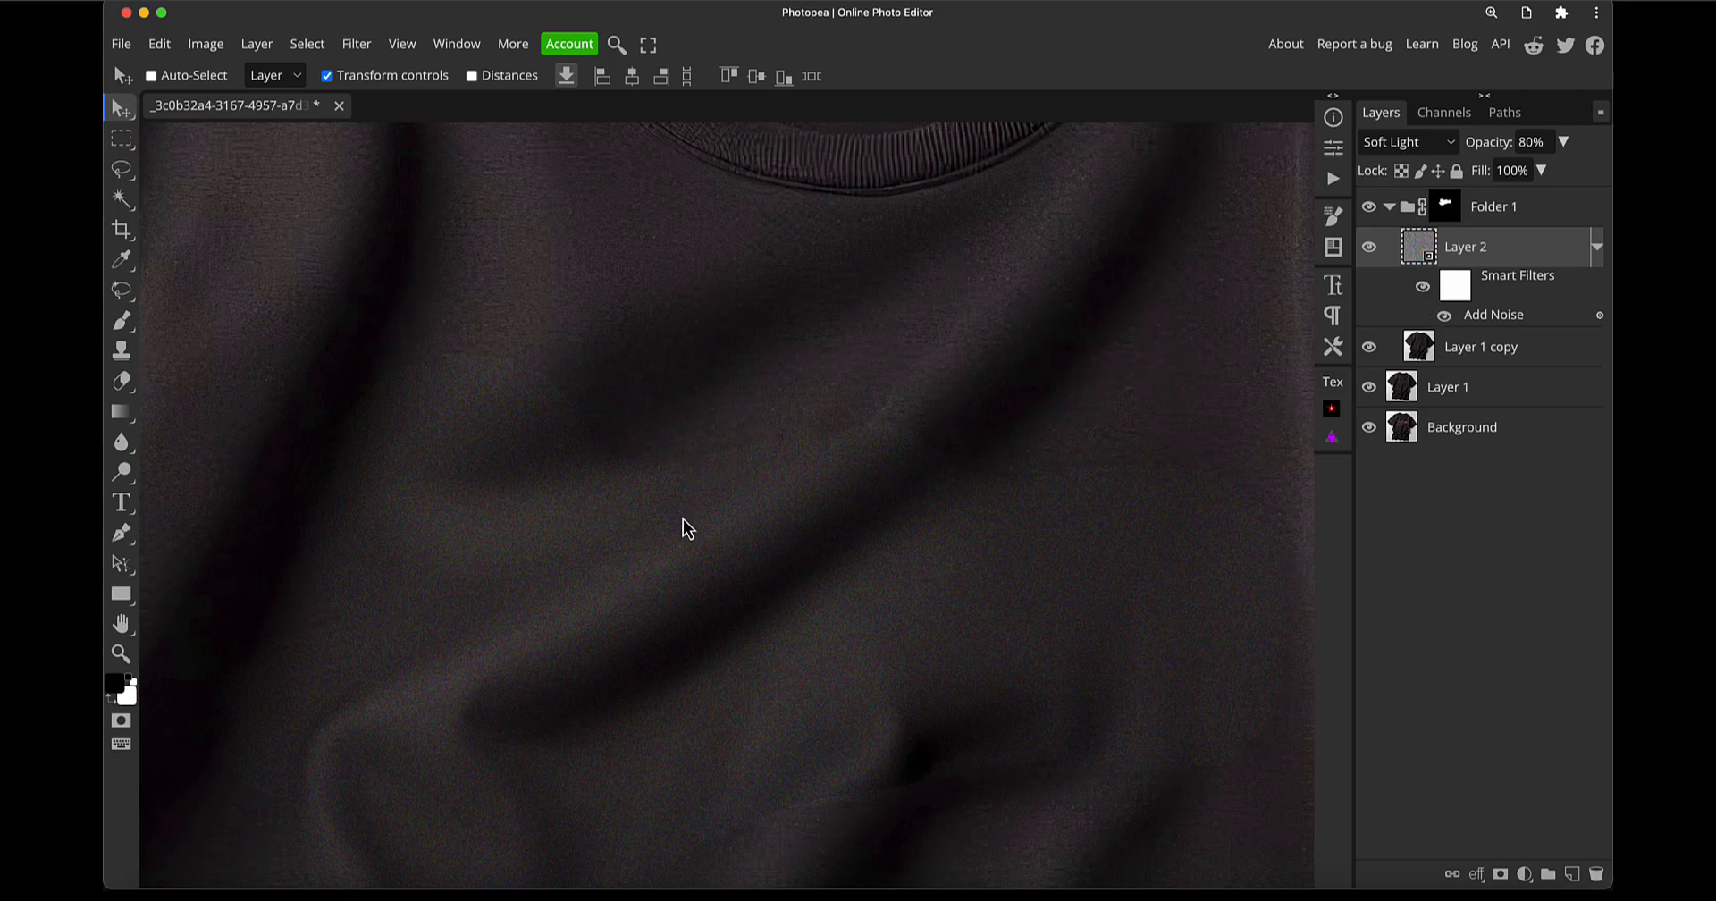
key(ctrl+t)
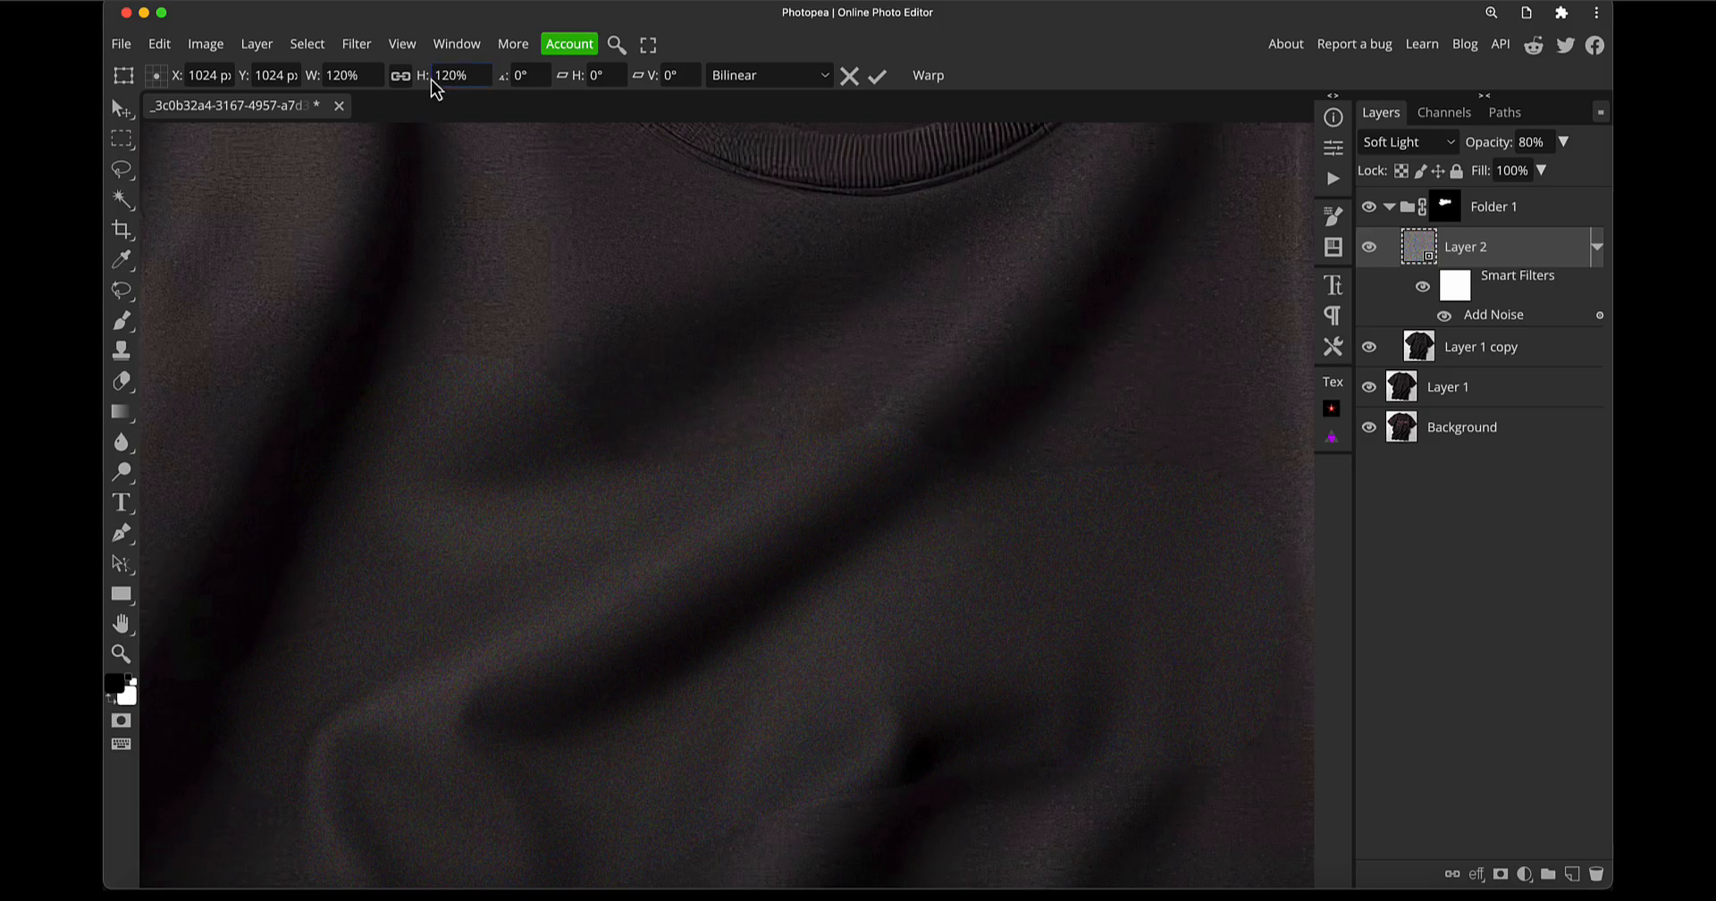
drag(423, 77, 481, 113)
key(Return)
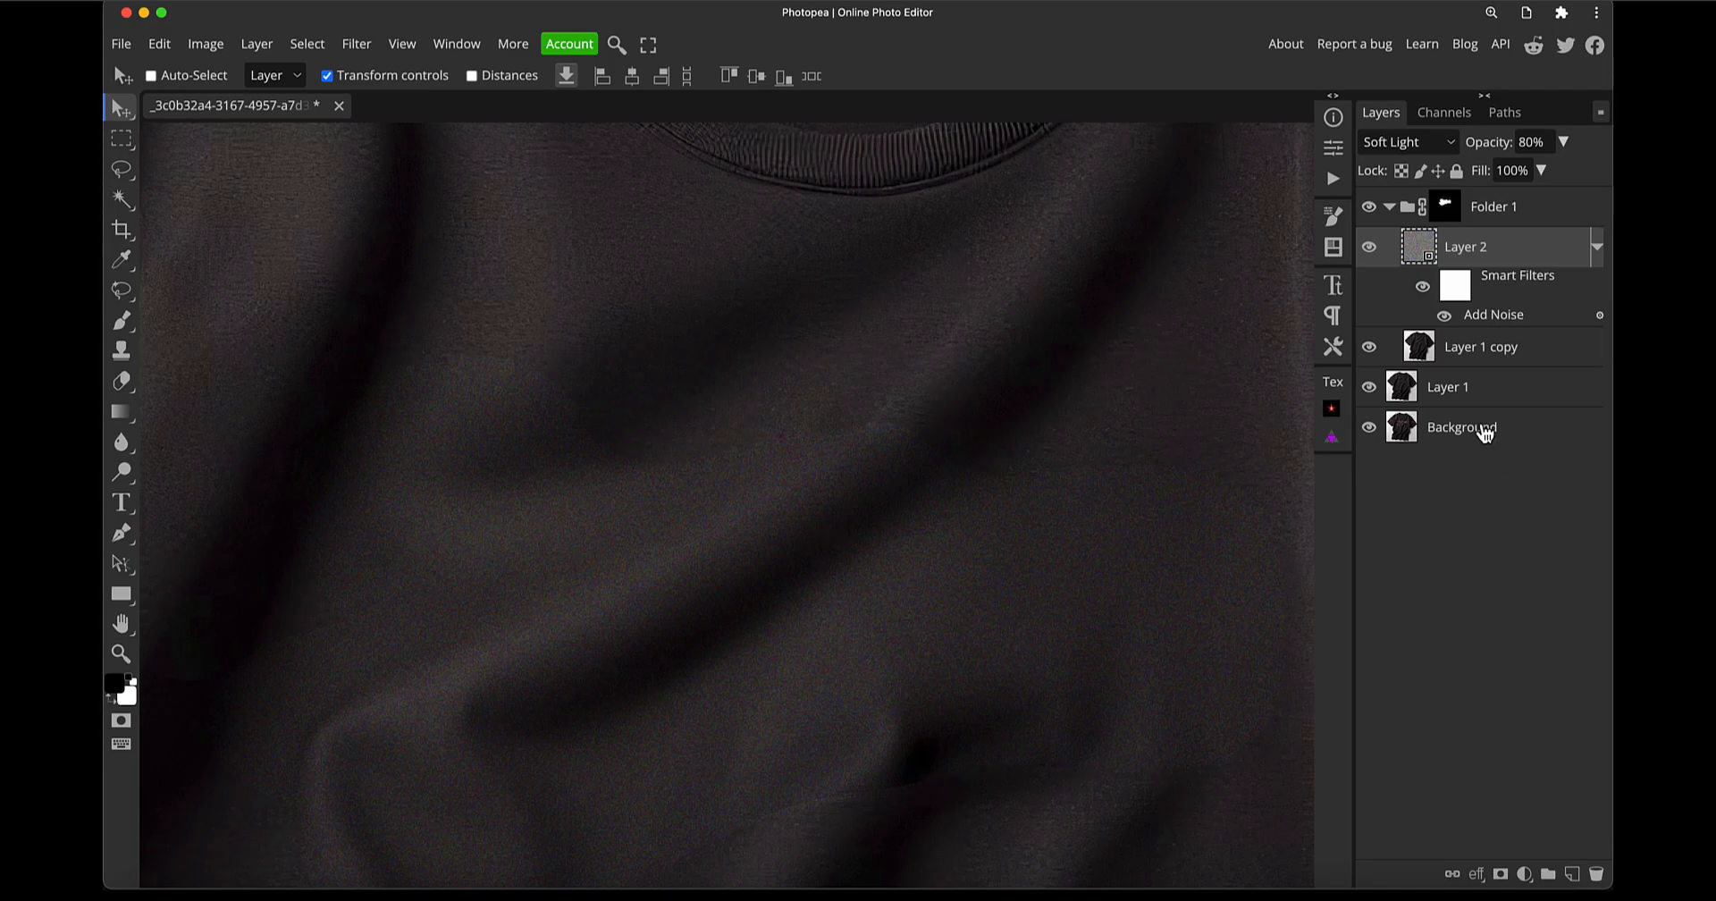
Rasterize Layer 2 with its noise filter and scale the layer up proportionally to about 112%
right_click(1537, 253)
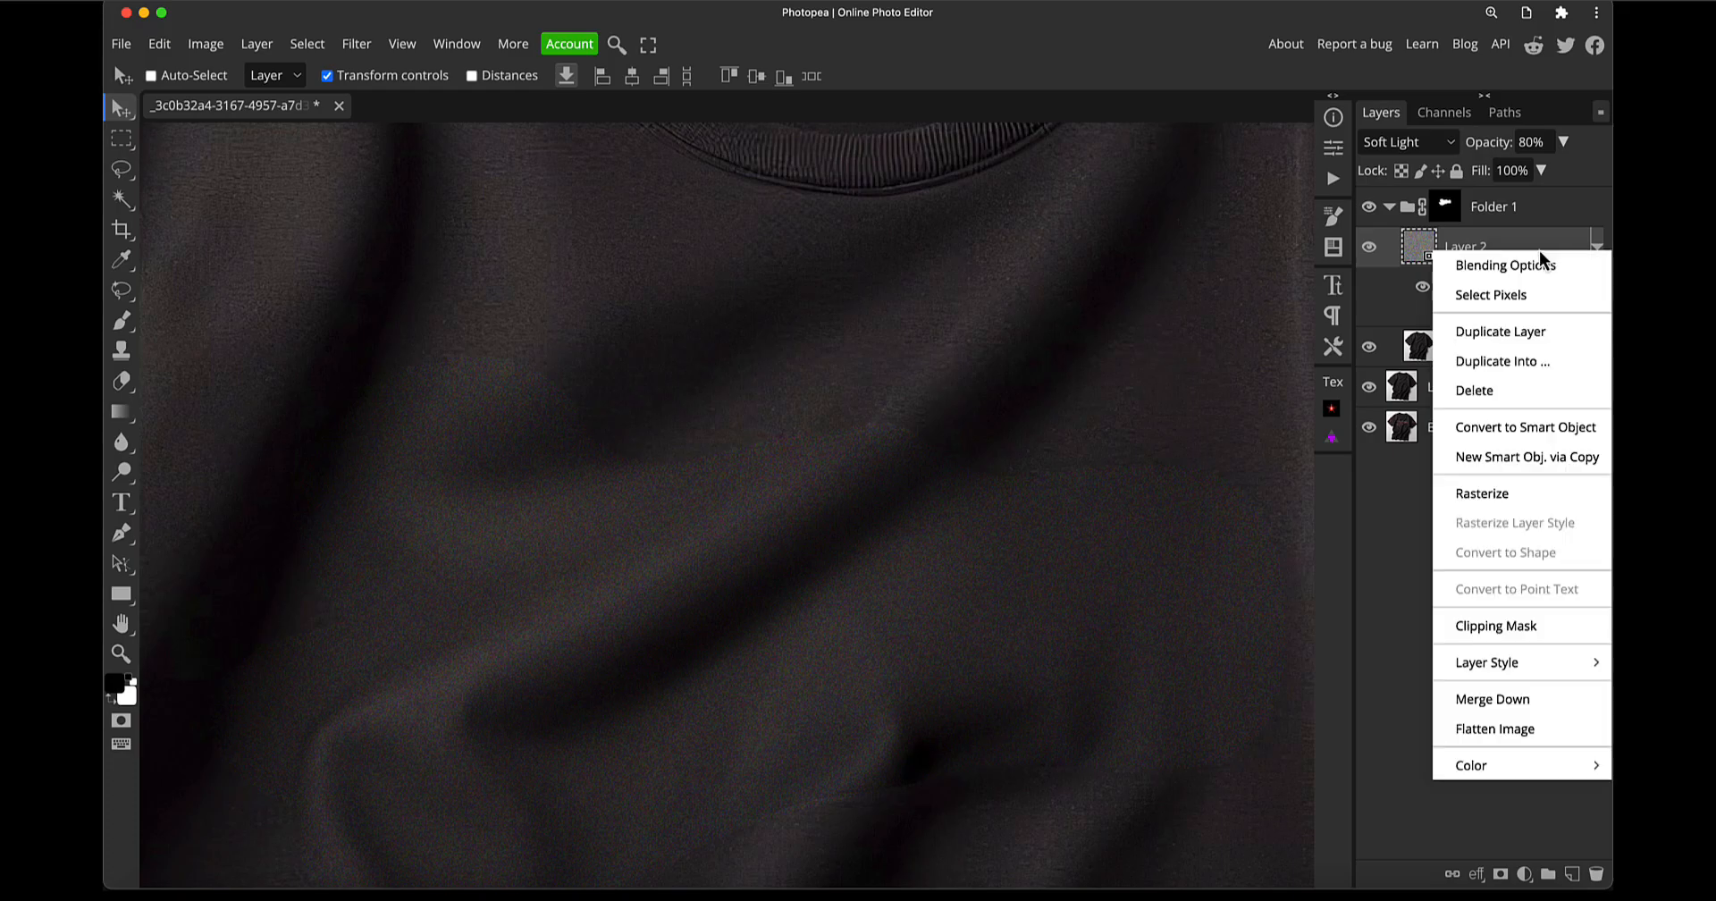
click(1535, 497)
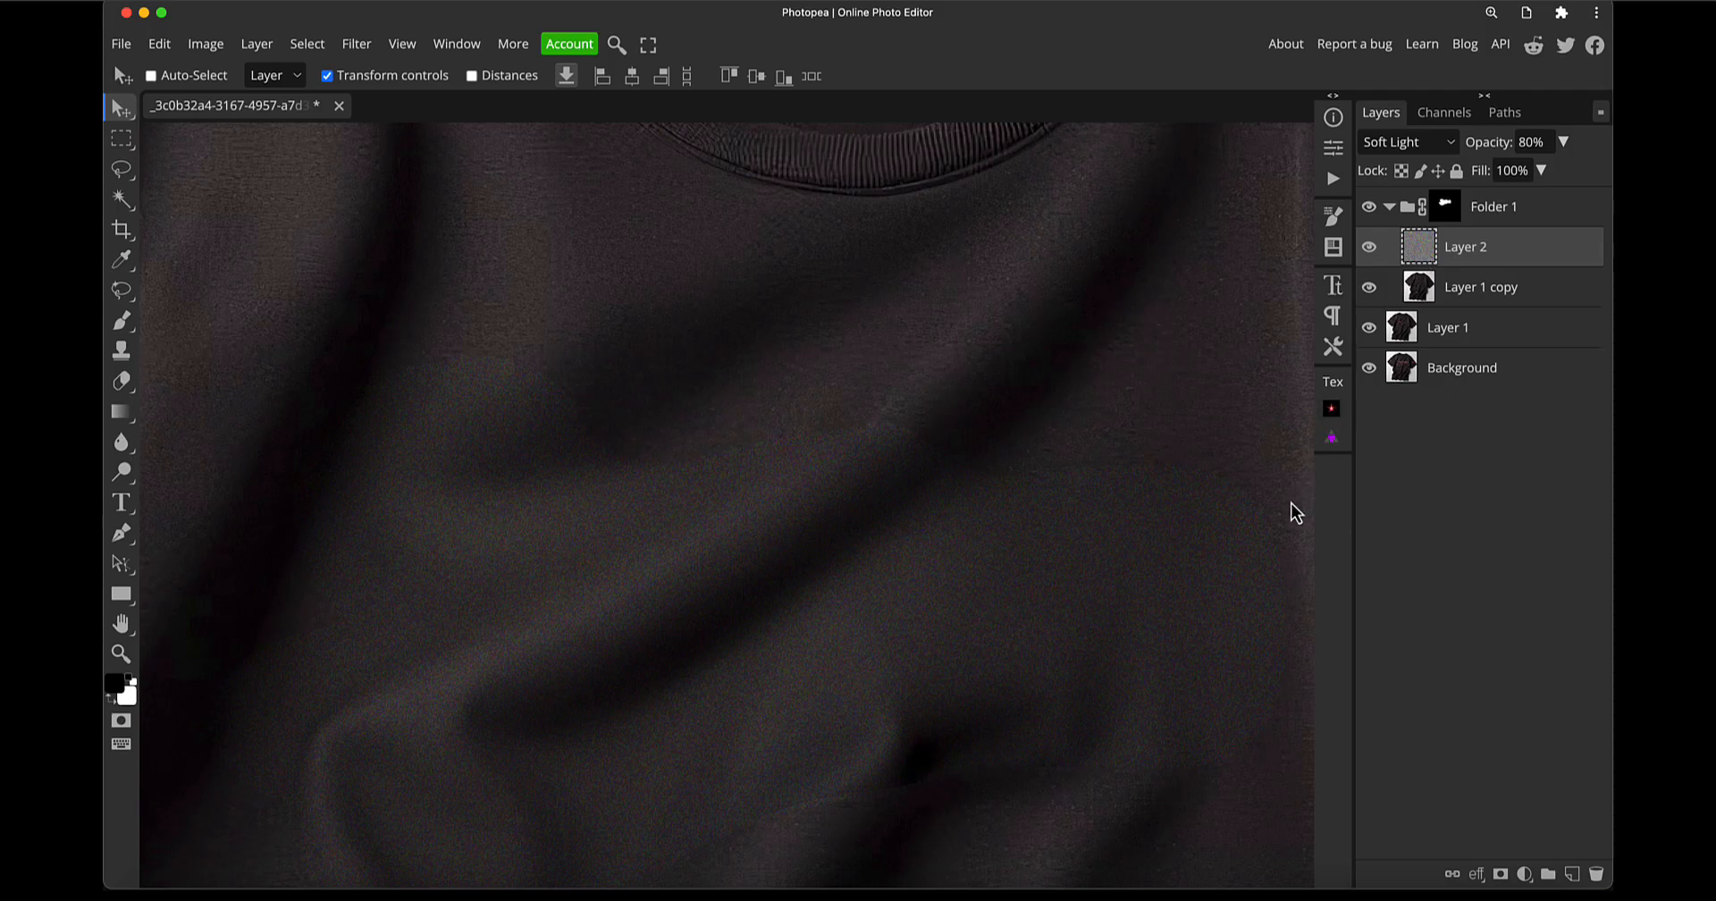
key(ctrl+t)
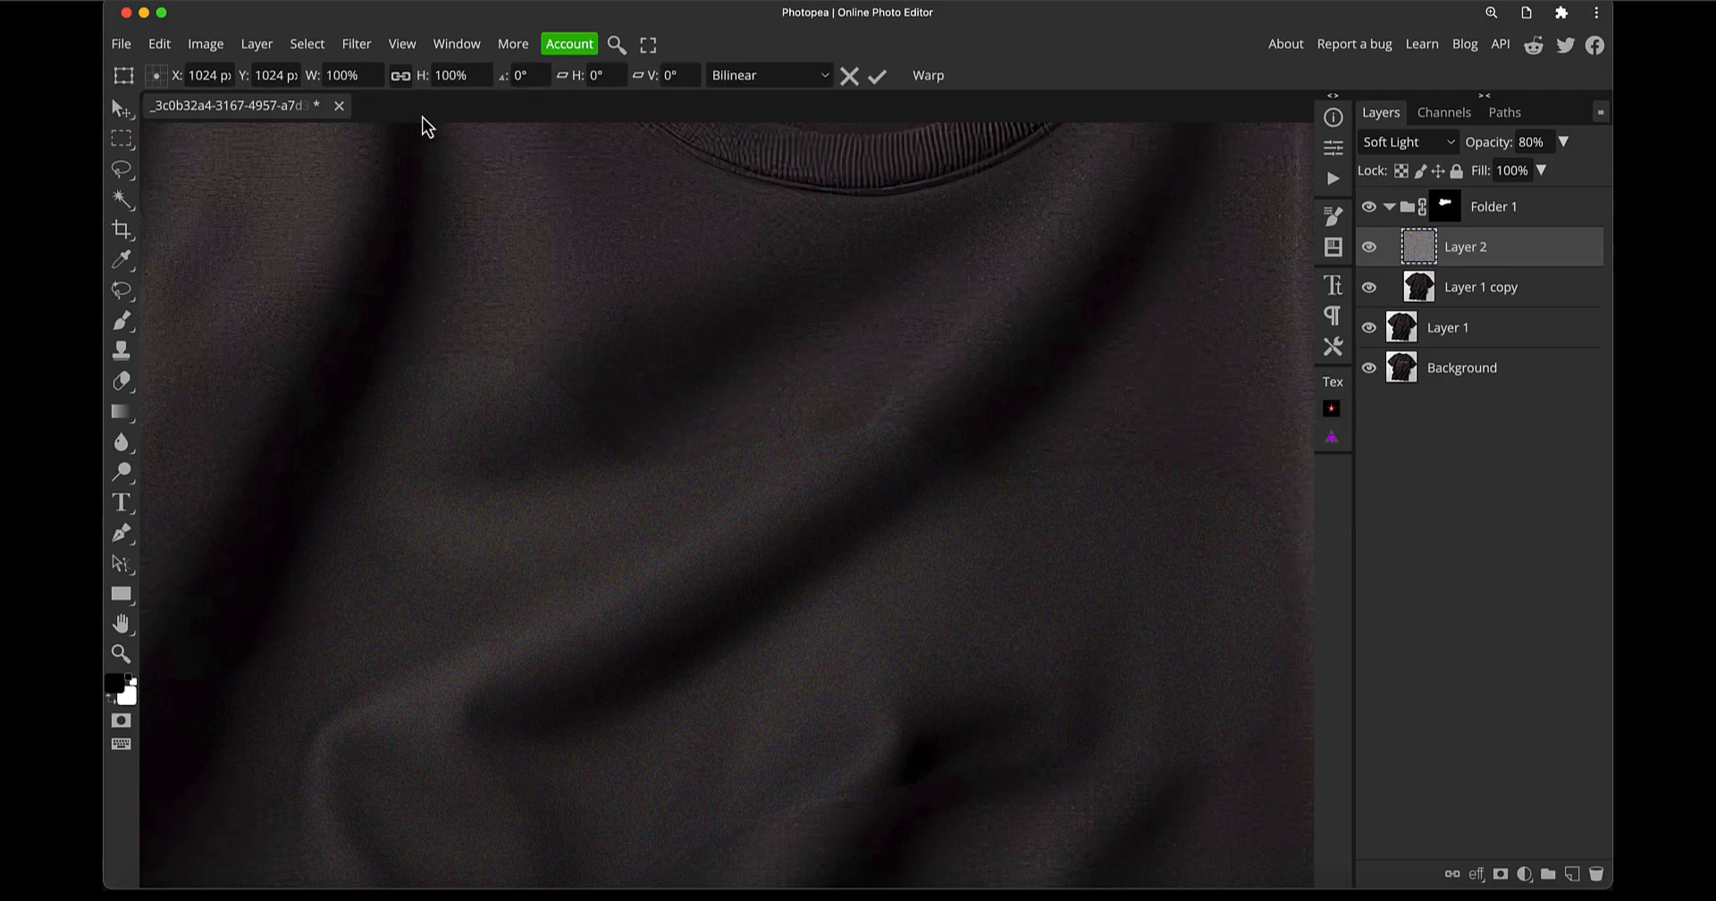
double_click(446, 76)
text(112)
key(Up)
key(Up)
key(Up)
key(Down)
key(Down)
key(Return)
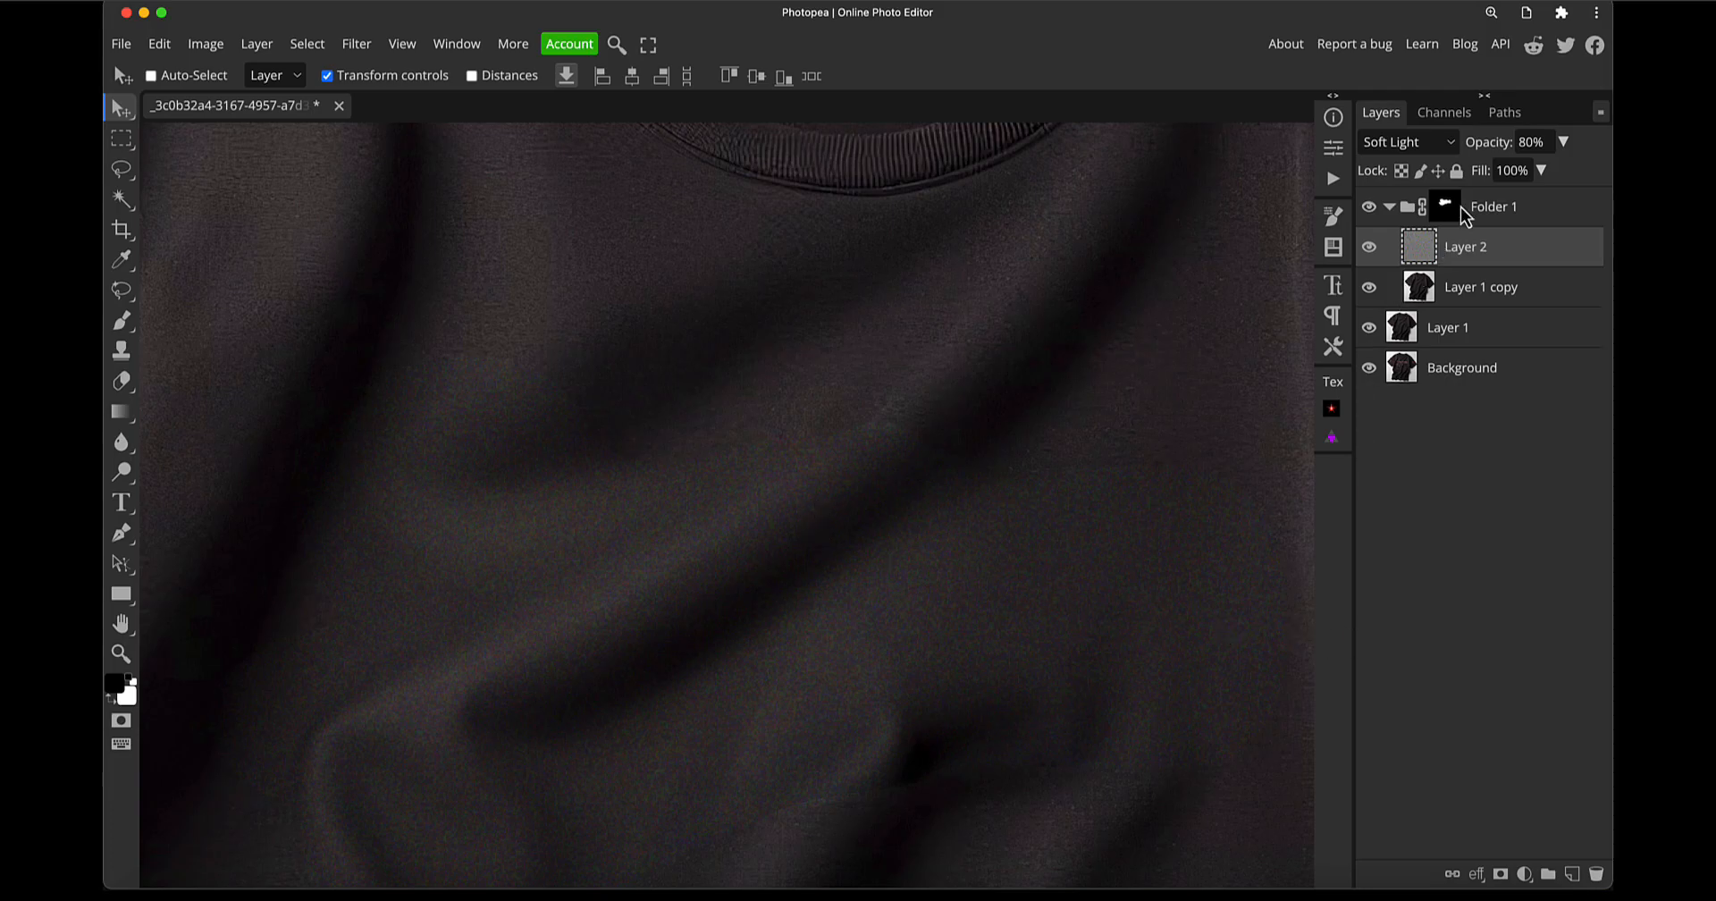
Reduce Layer 2's opacity to 61% and compare the chest with the layer hidden and shown
drag(1506, 150, 1482, 150)
click(1372, 250)
click(1368, 248)
key(z)
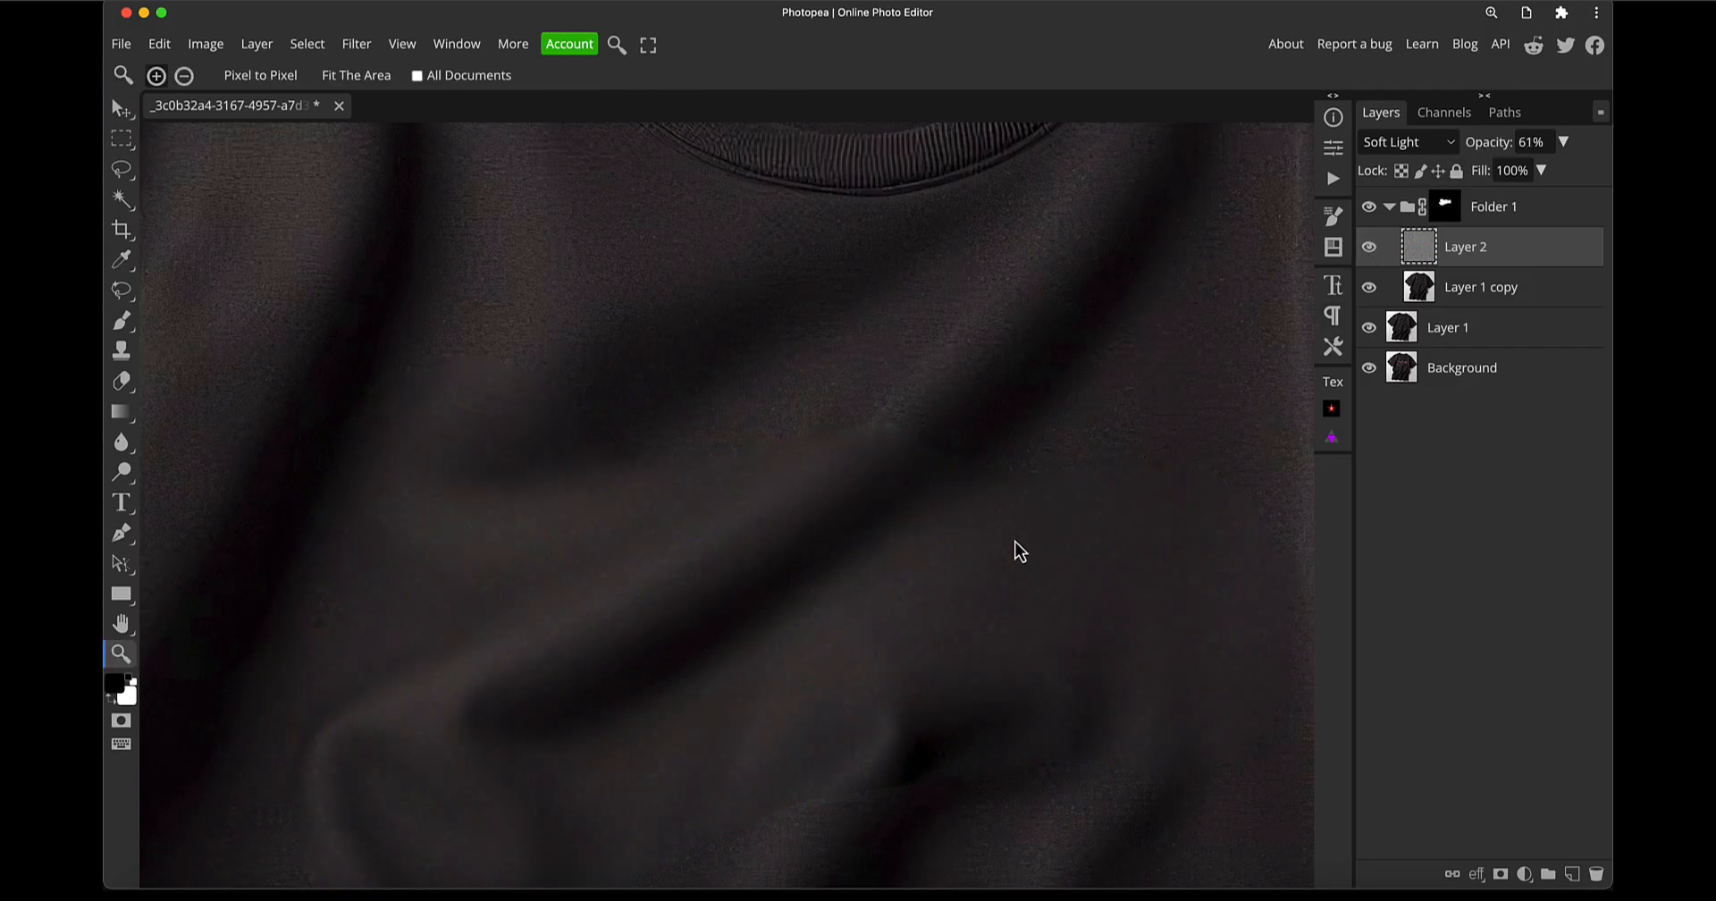
Examine the chest and its folds at several magnifications, comparing the fabric with and without Layer 2
scroll(1015, 541, down, 5)
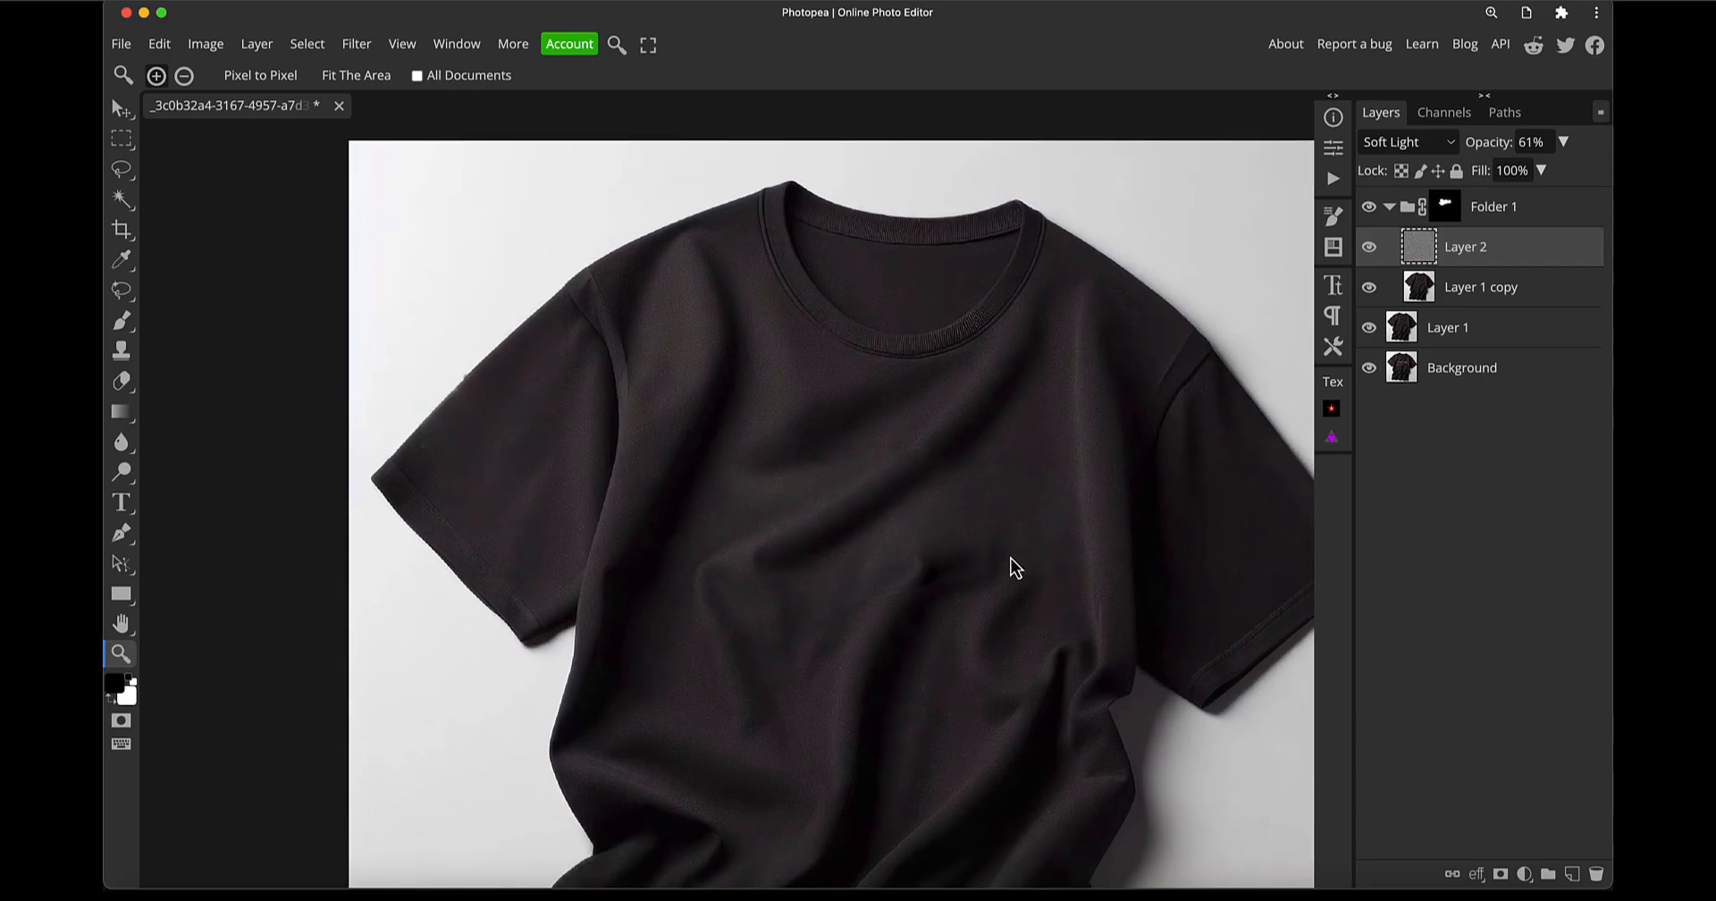
scroll(1018, 565, up, 3)
scroll(957, 572, down, 3)
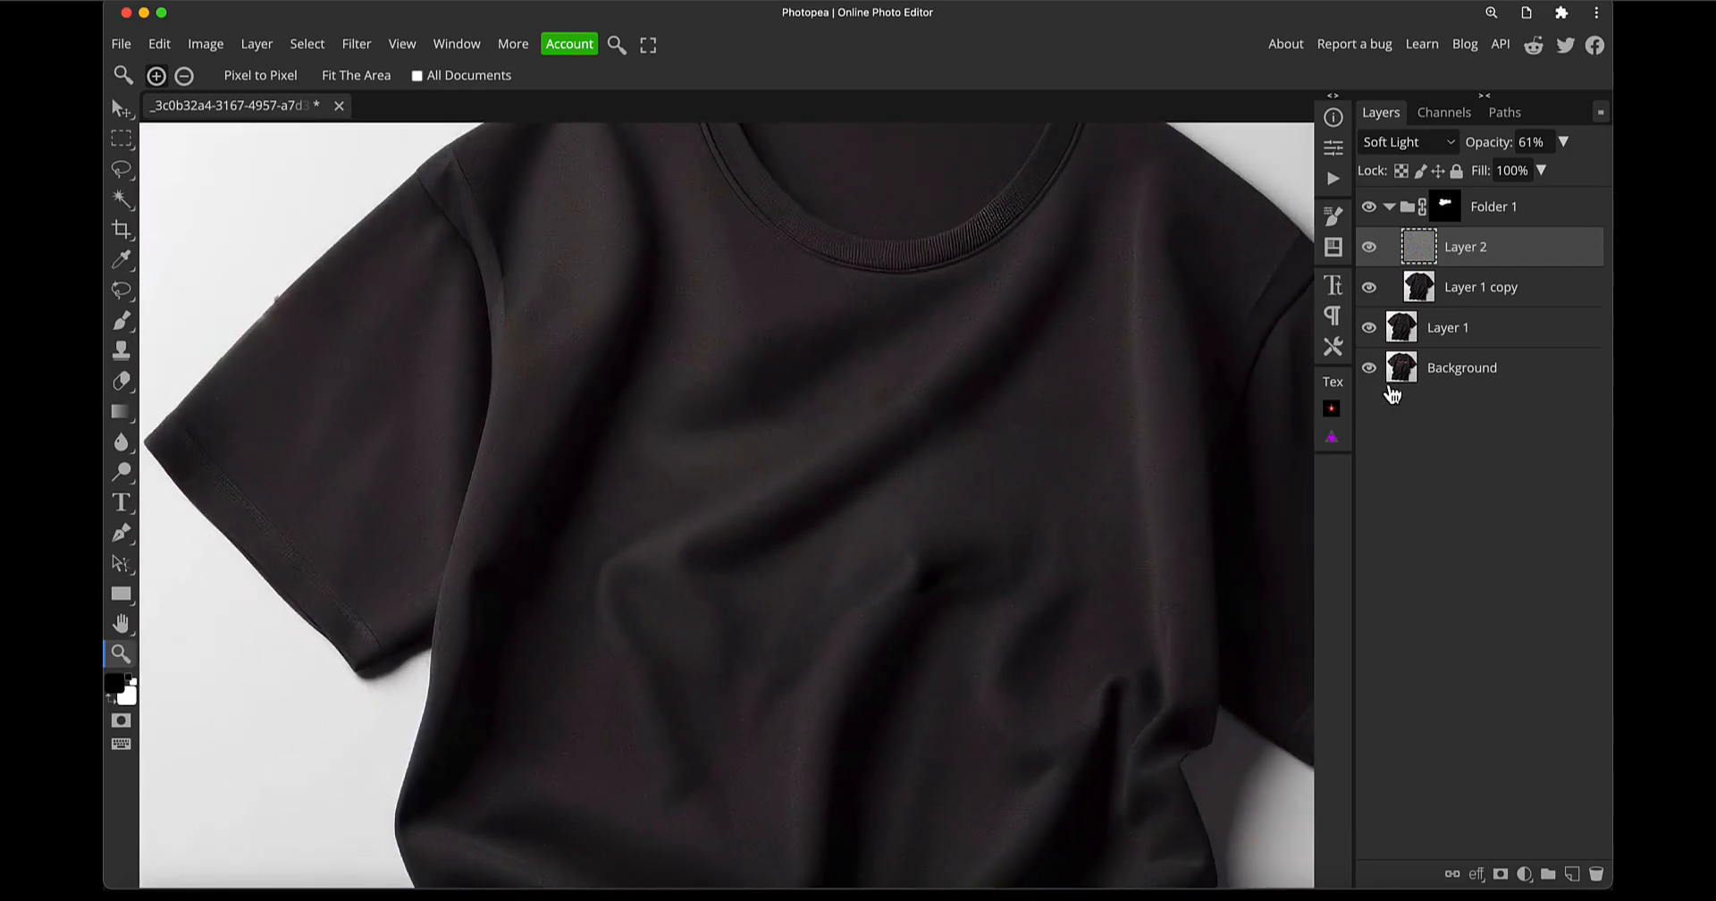
click(1370, 249)
click(1370, 248)
scroll(885, 447, up, 3)
scroll(881, 418, down, 3)
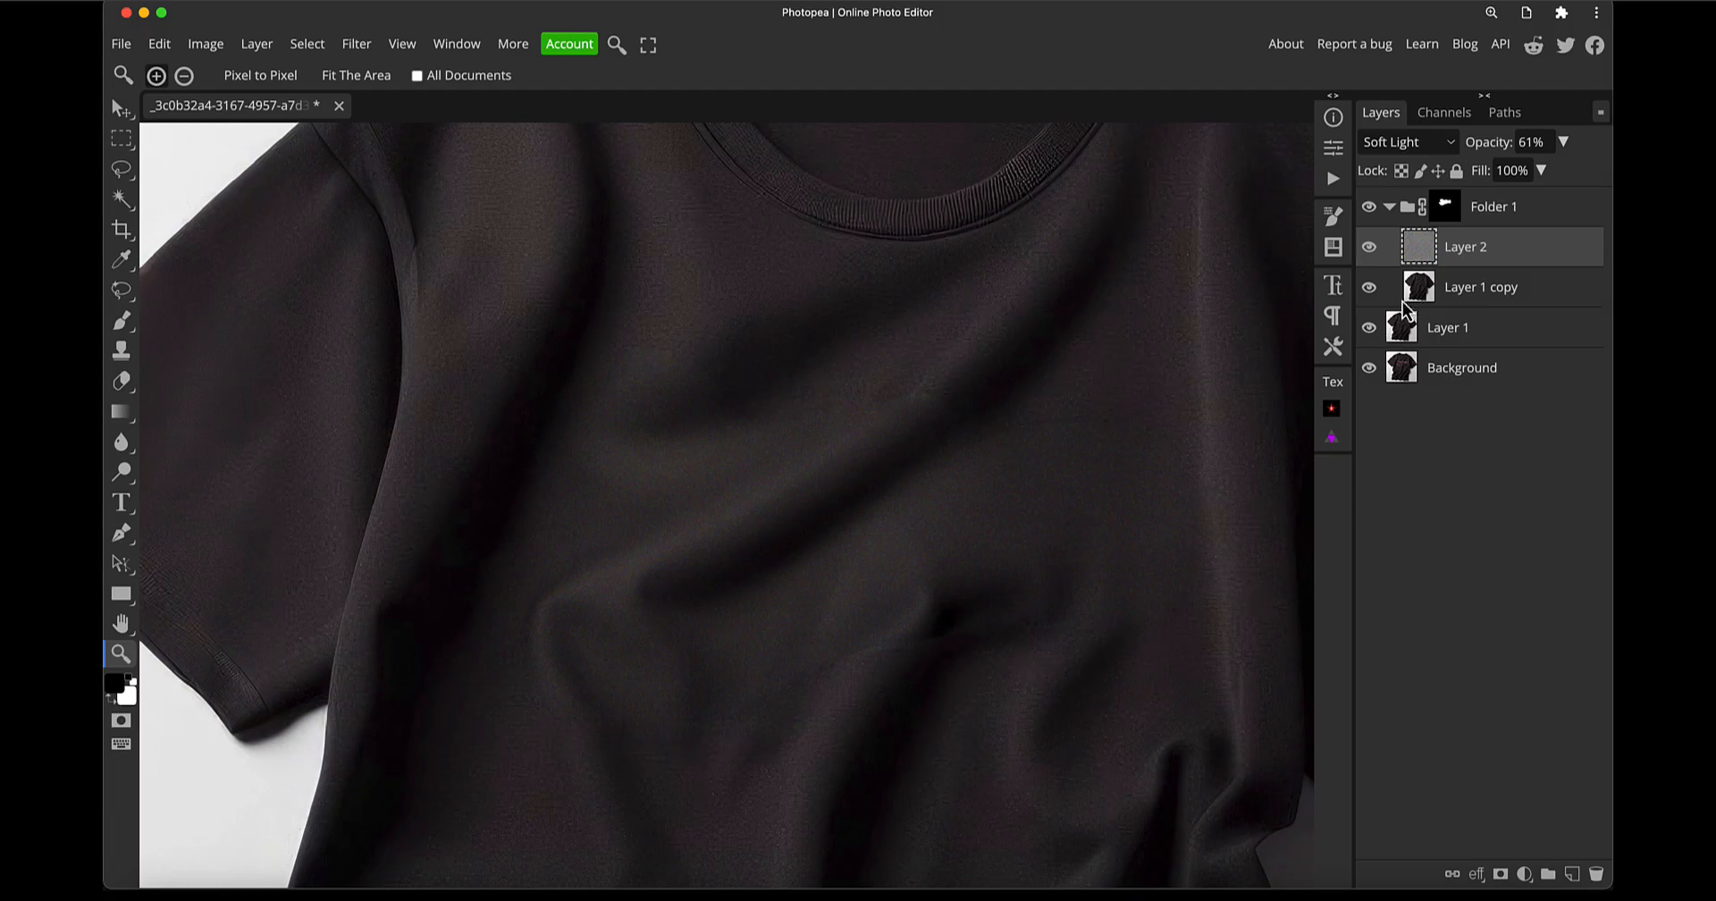
drag(948, 658, 948, 603)
scroll(948, 603, up, 5)
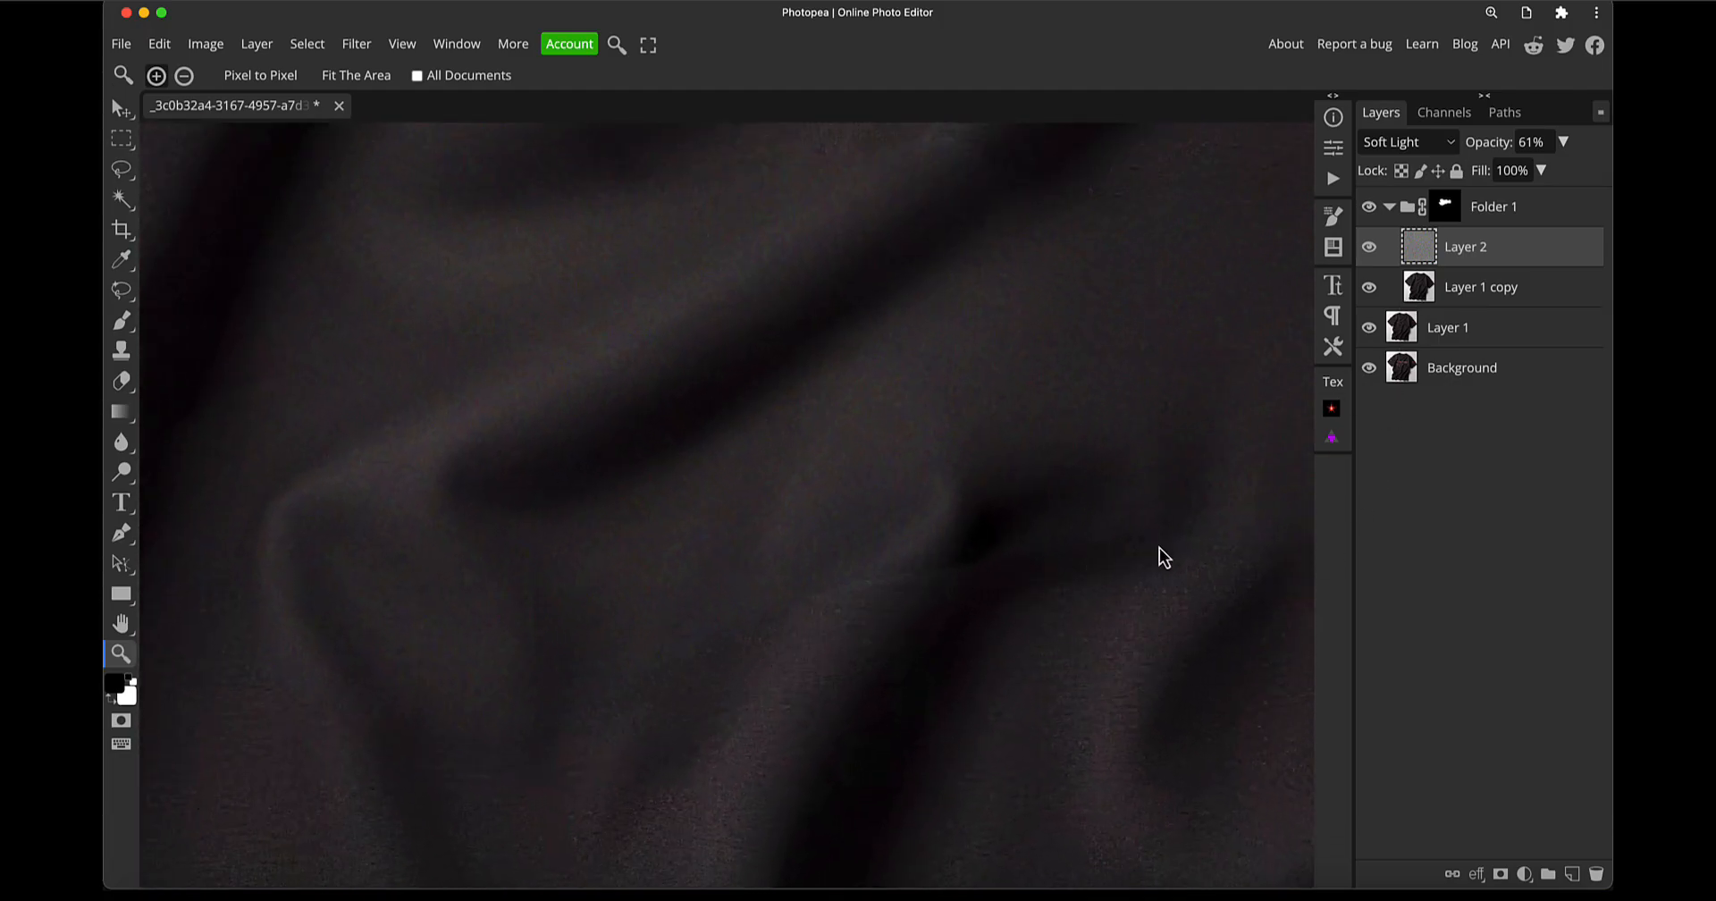
drag(622, 619, 988, 857)
drag(1118, 367, 694, 467)
drag(1044, 656, 1028, 458)
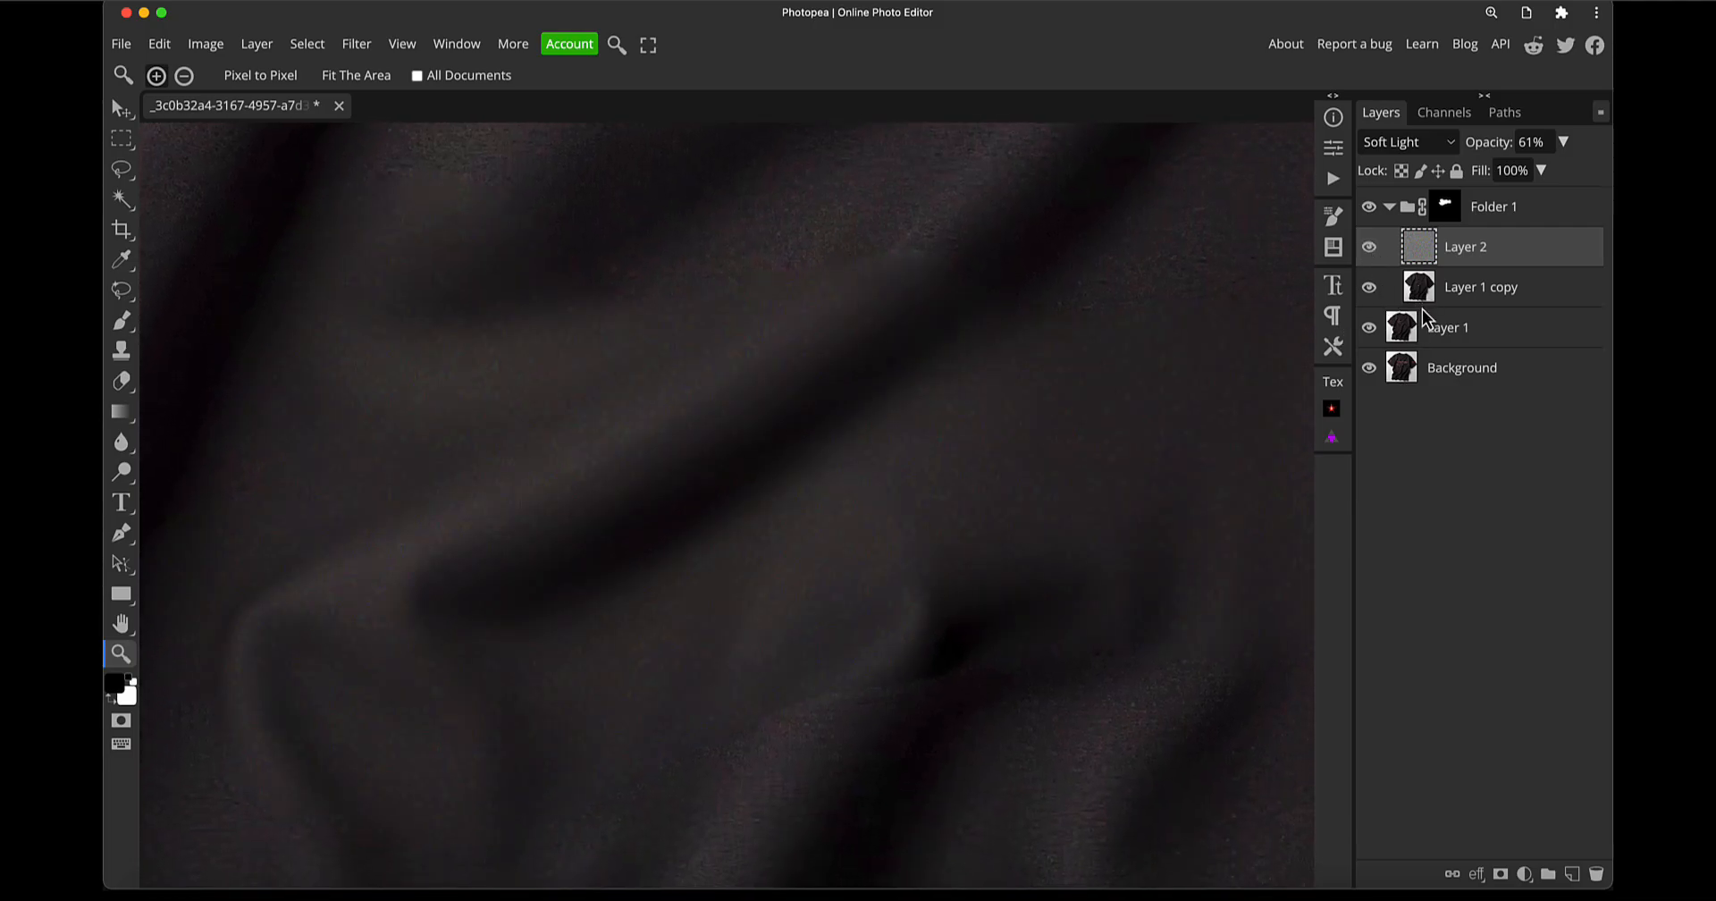
Choose the Patch Tool and duplicate Layer 1 copy as a working layer for retouching
click(1418, 300)
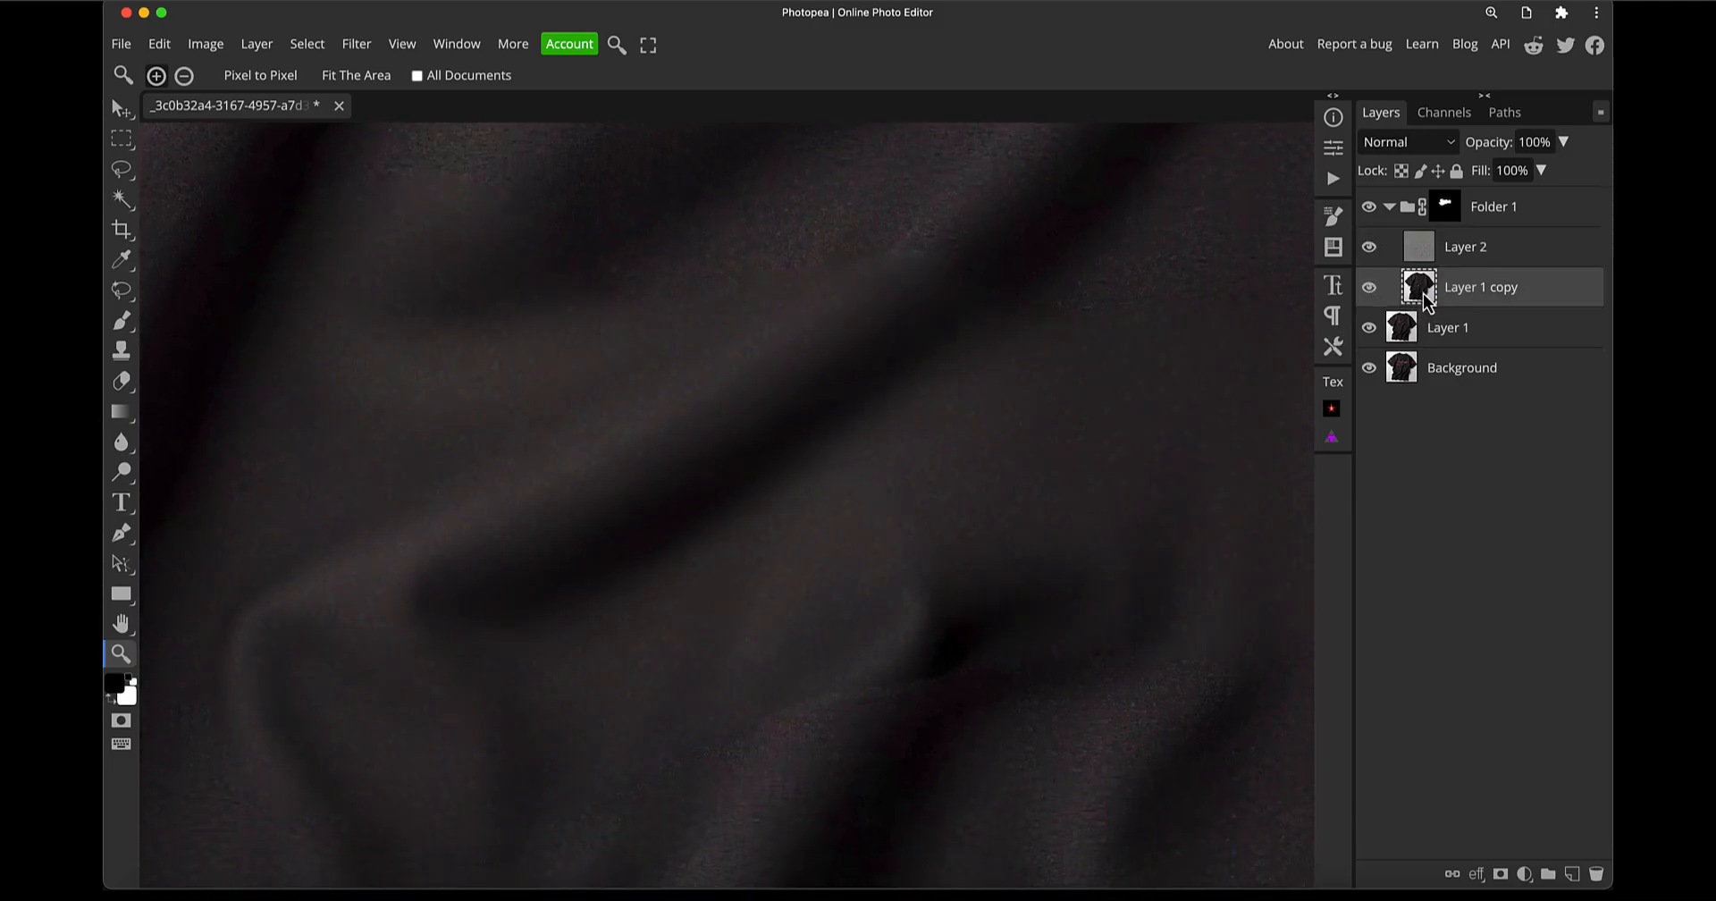
right_click(123, 290)
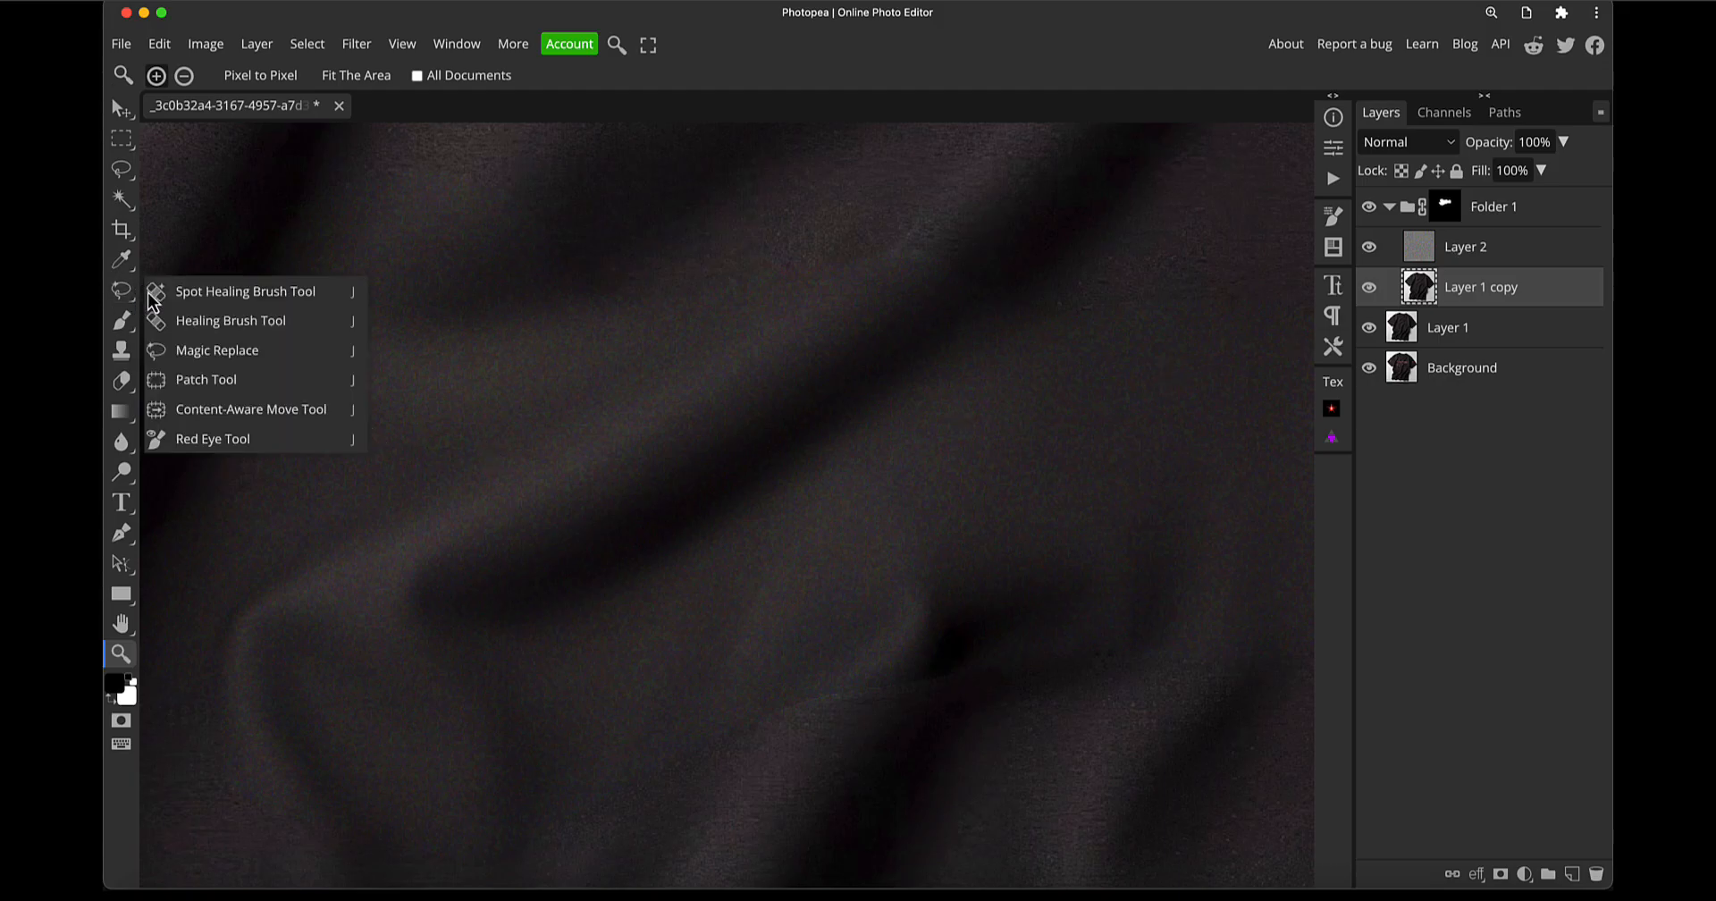
click(200, 380)
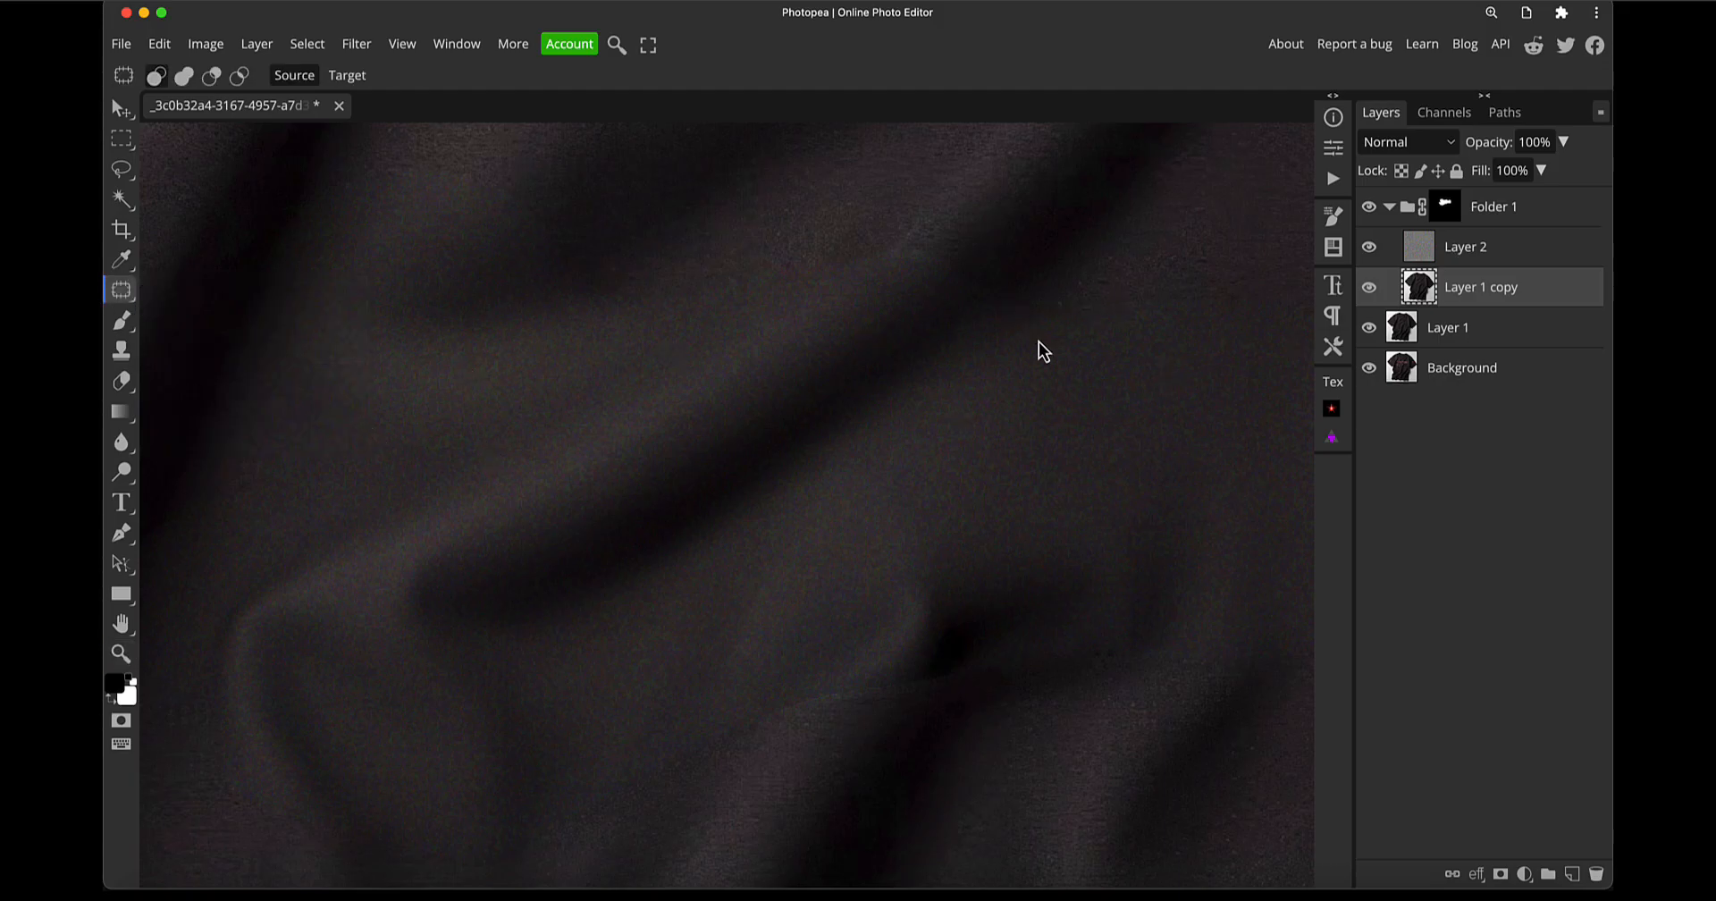
drag(1052, 718, 883, 566)
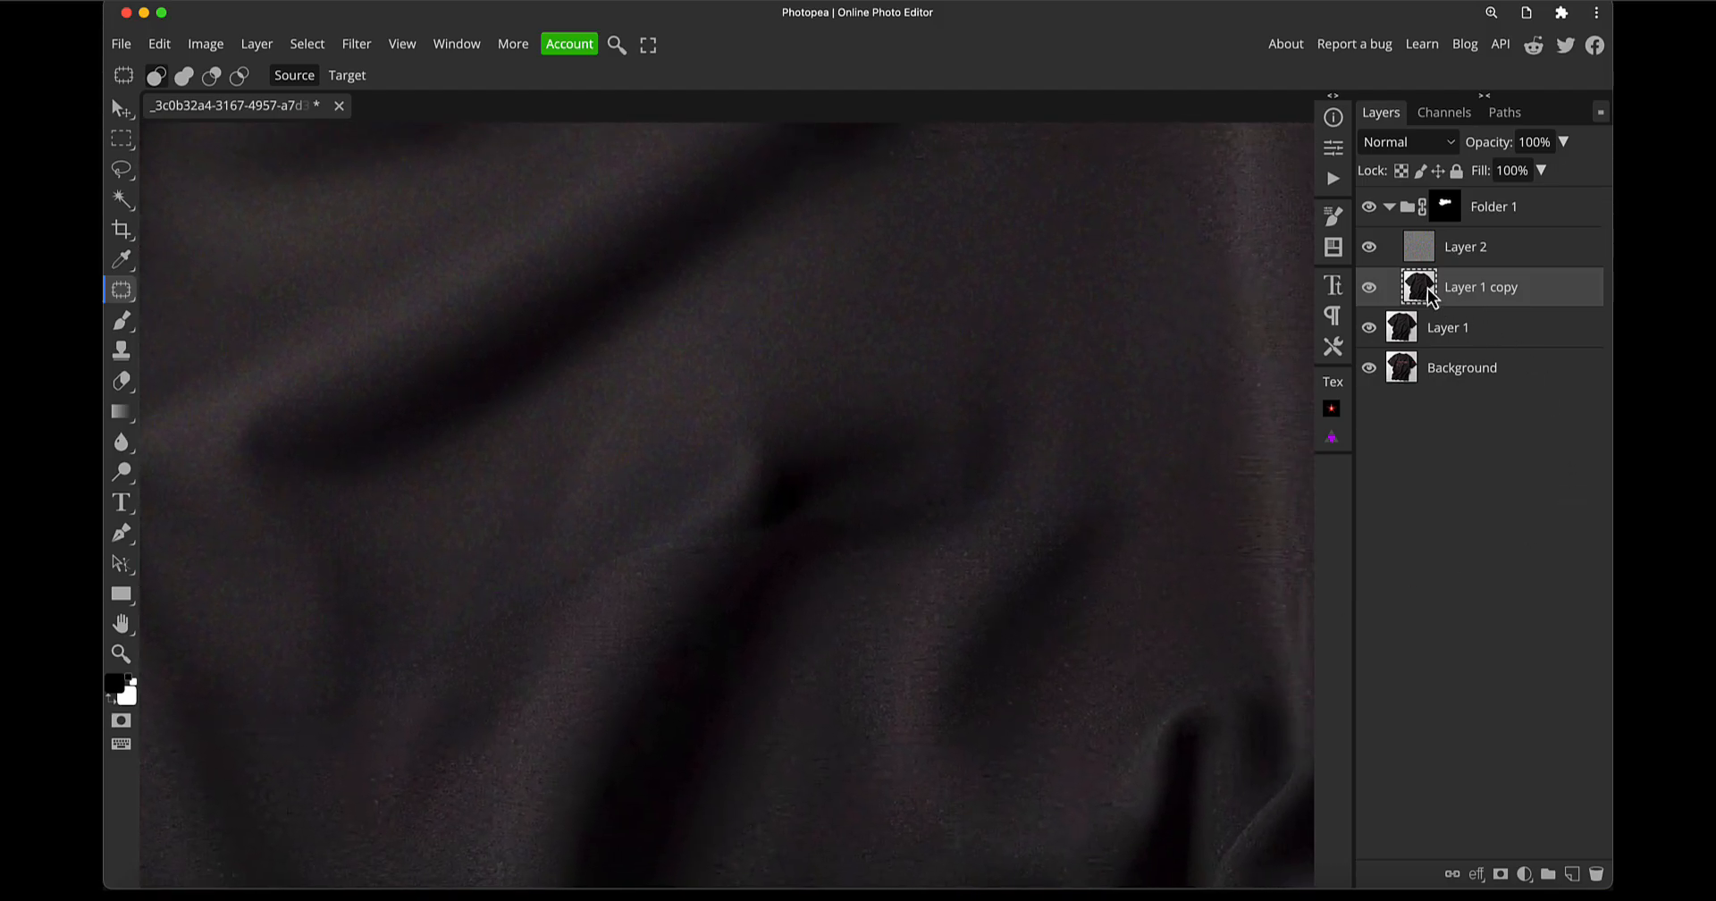
key(super+j)
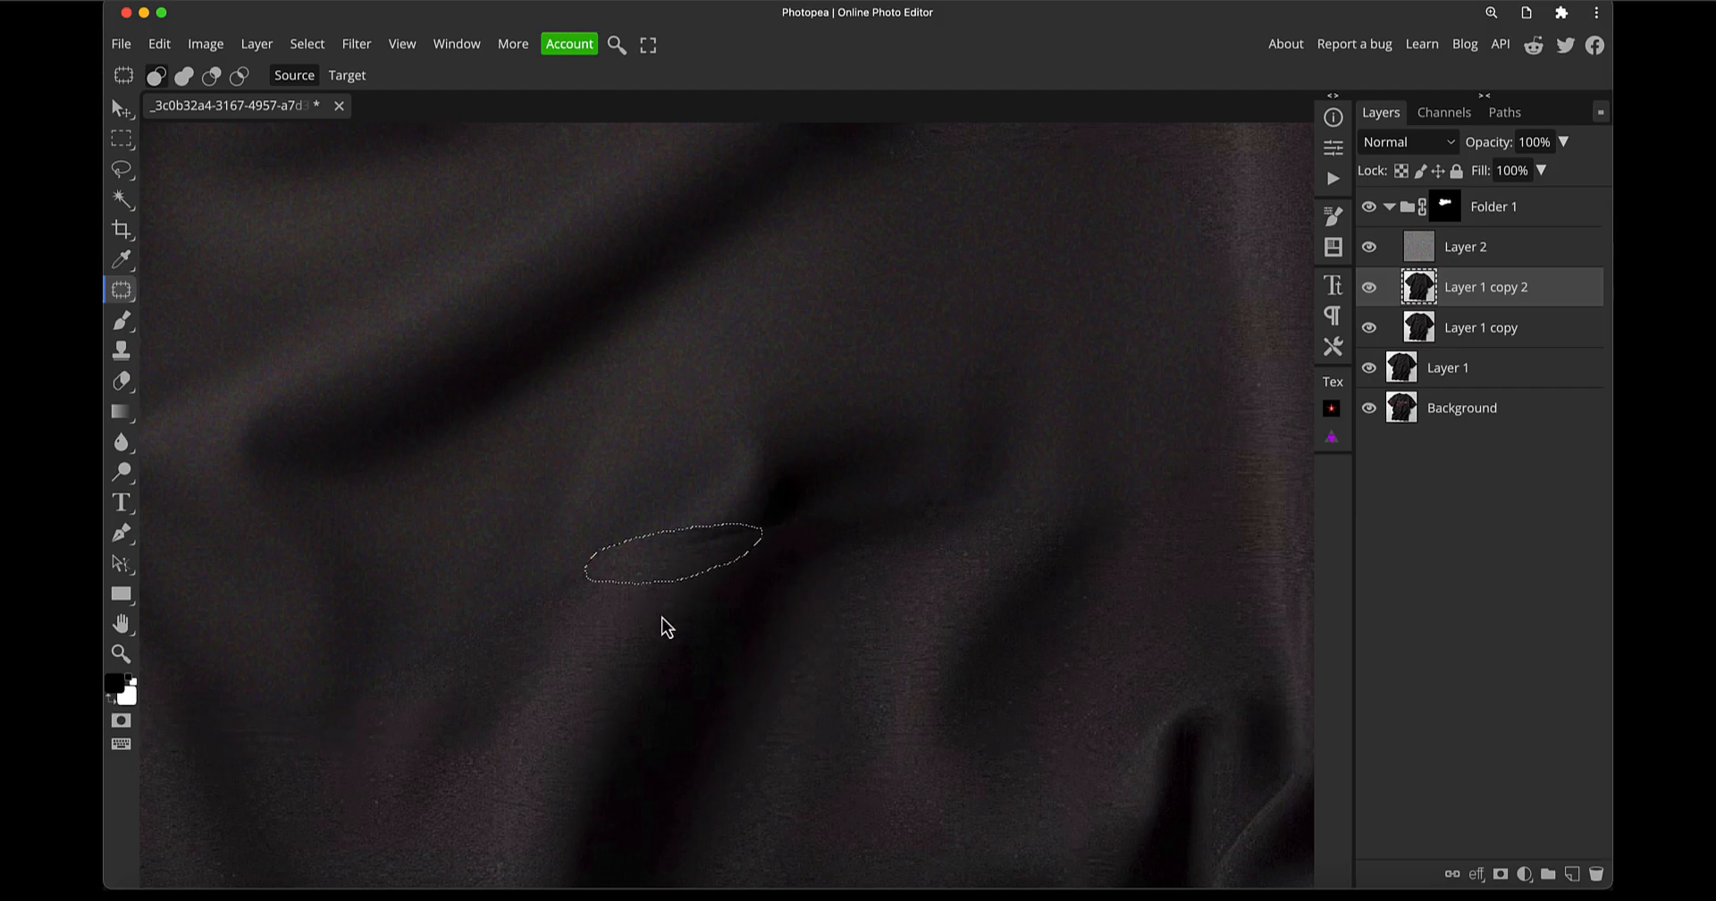
Patch the faint edge line running along the small dark fold on the lower chest, then deselect
click(678, 686)
click(1367, 286)
drag(925, 488, 876, 541)
drag(721, 557, 719, 557)
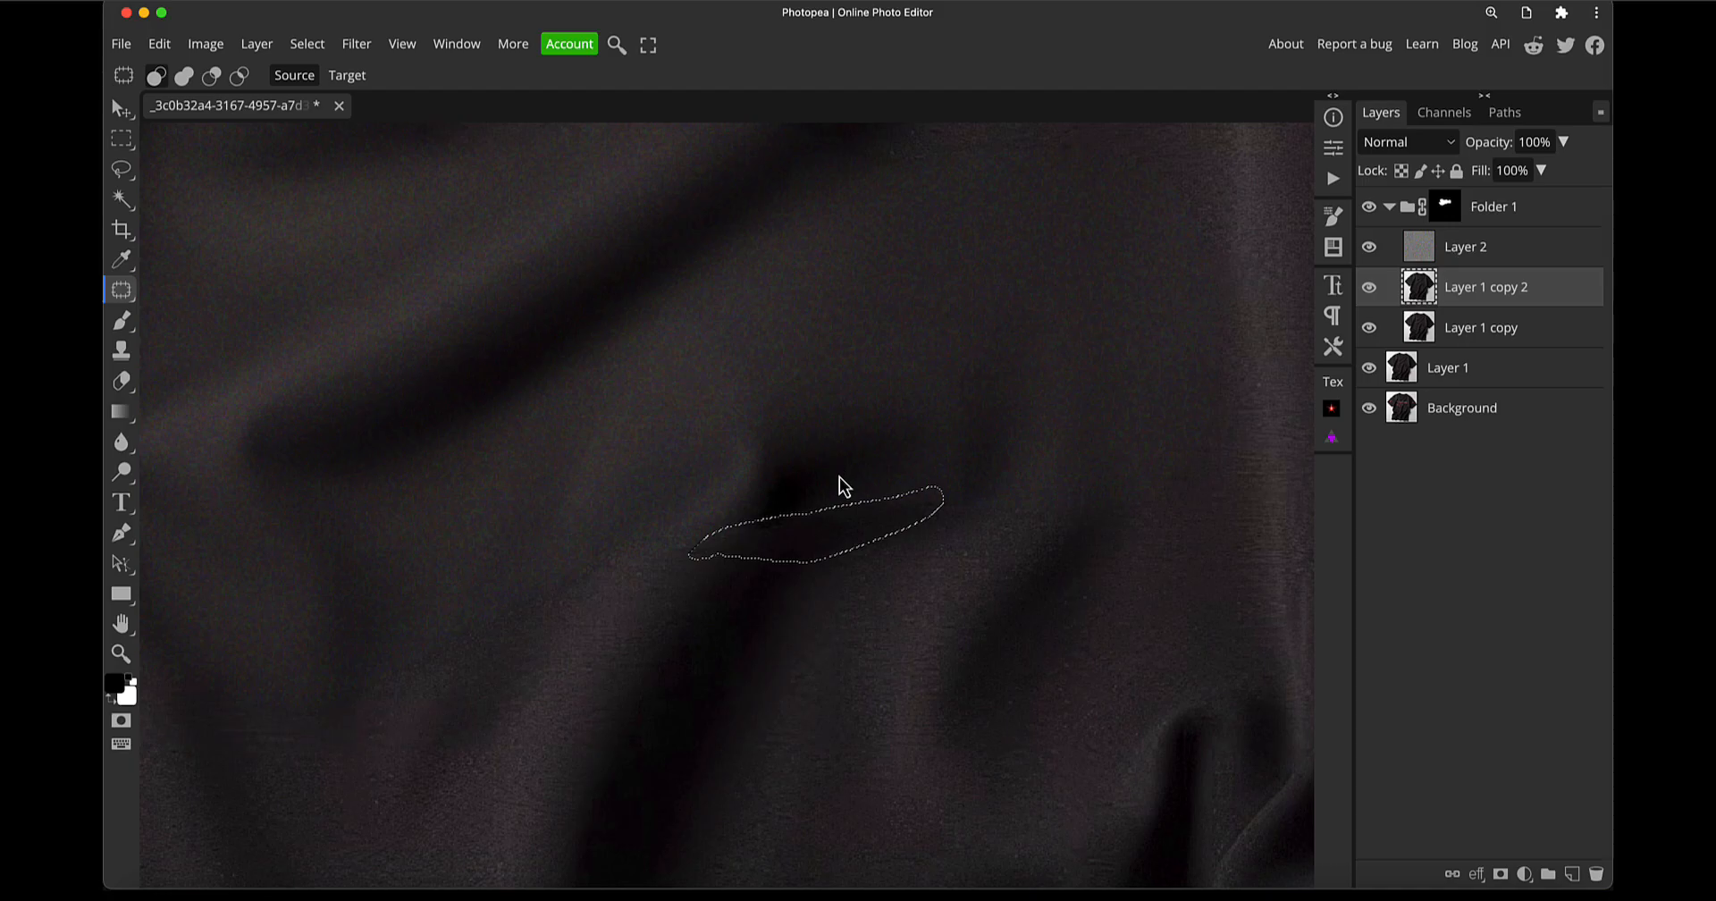
key(super+d)
Set the feather of Folder 1's raster mask to 0.35 px
drag(994, 450, 822, 804)
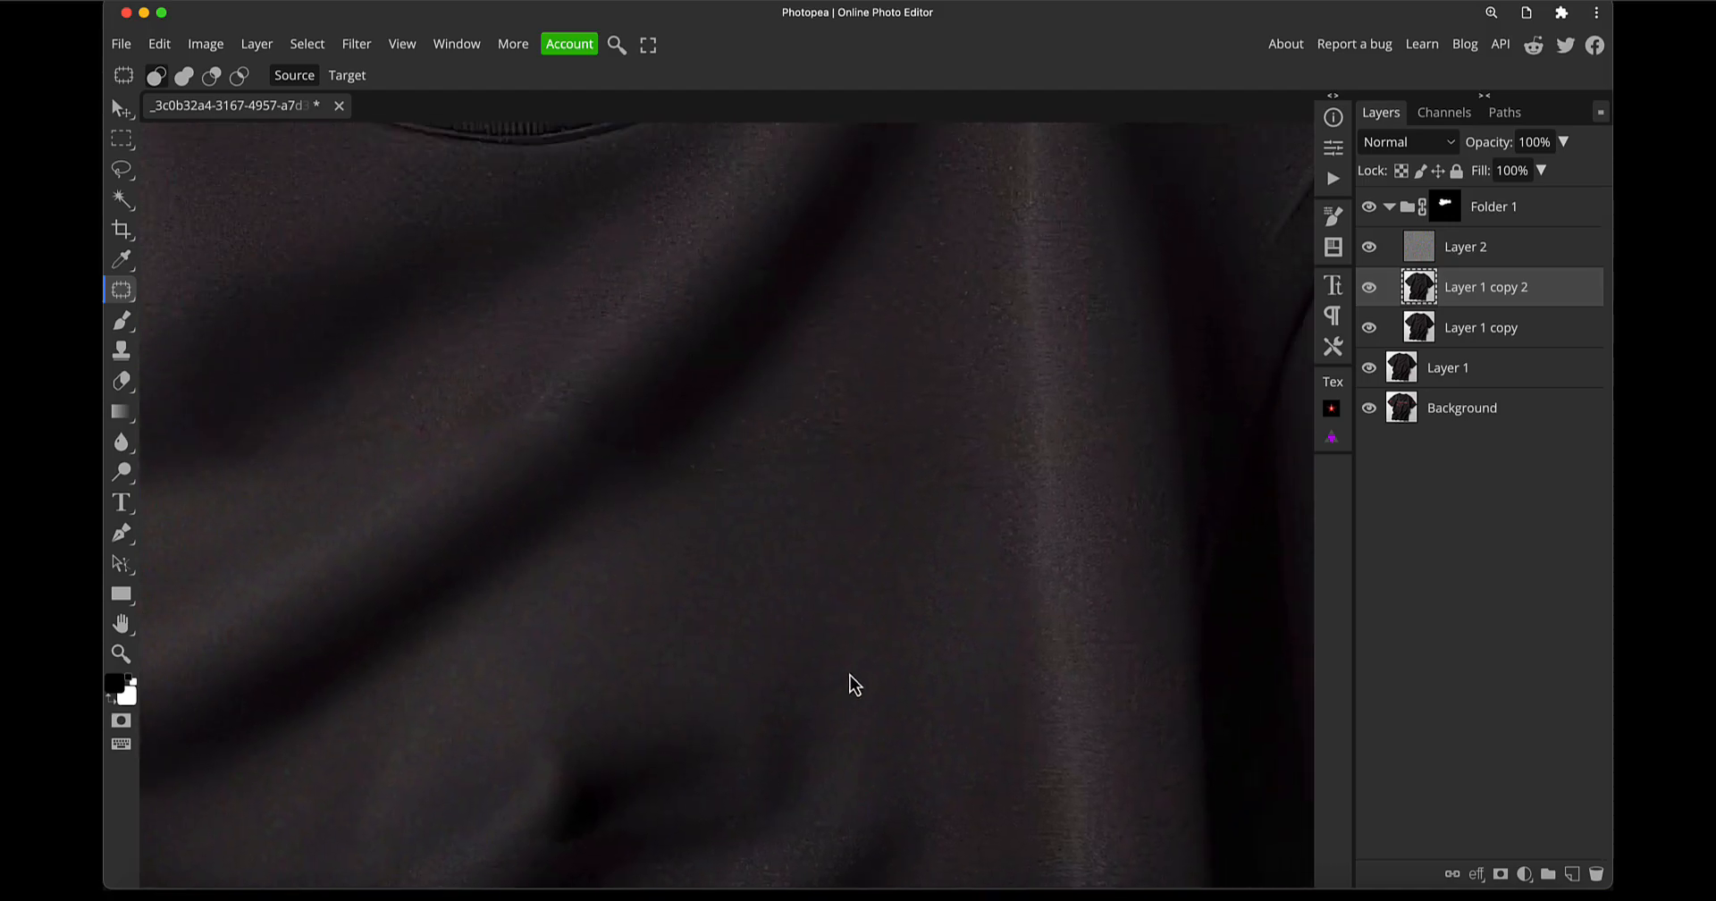
drag(782, 493, 1027, 464)
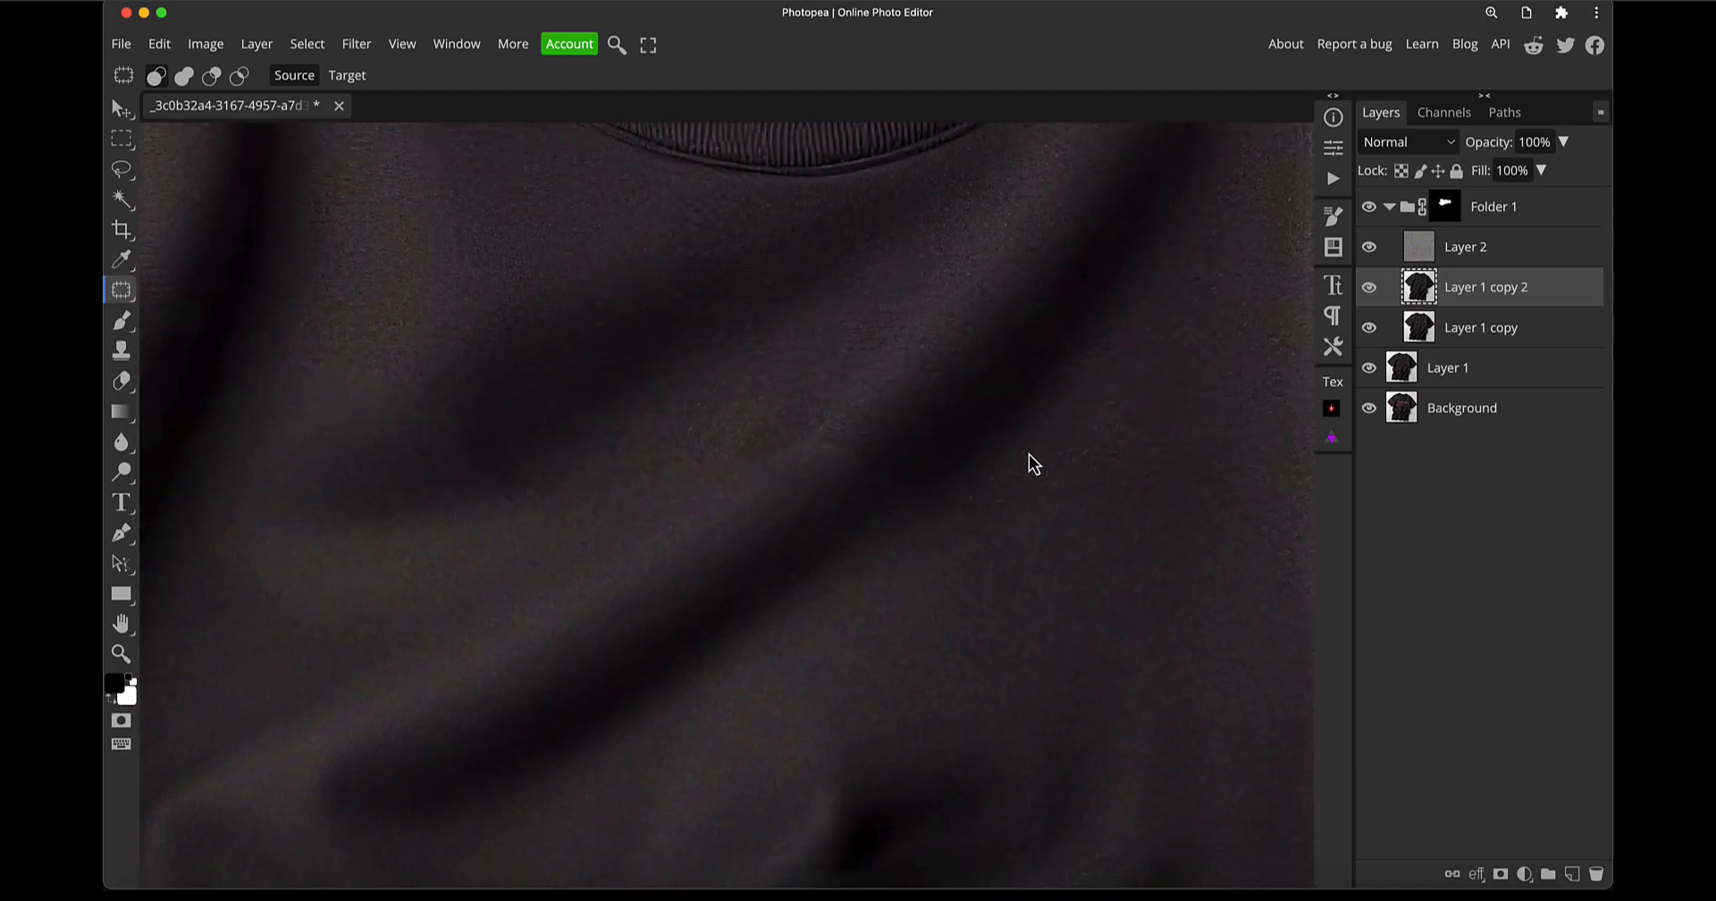
click(1451, 206)
double_click(1445, 215)
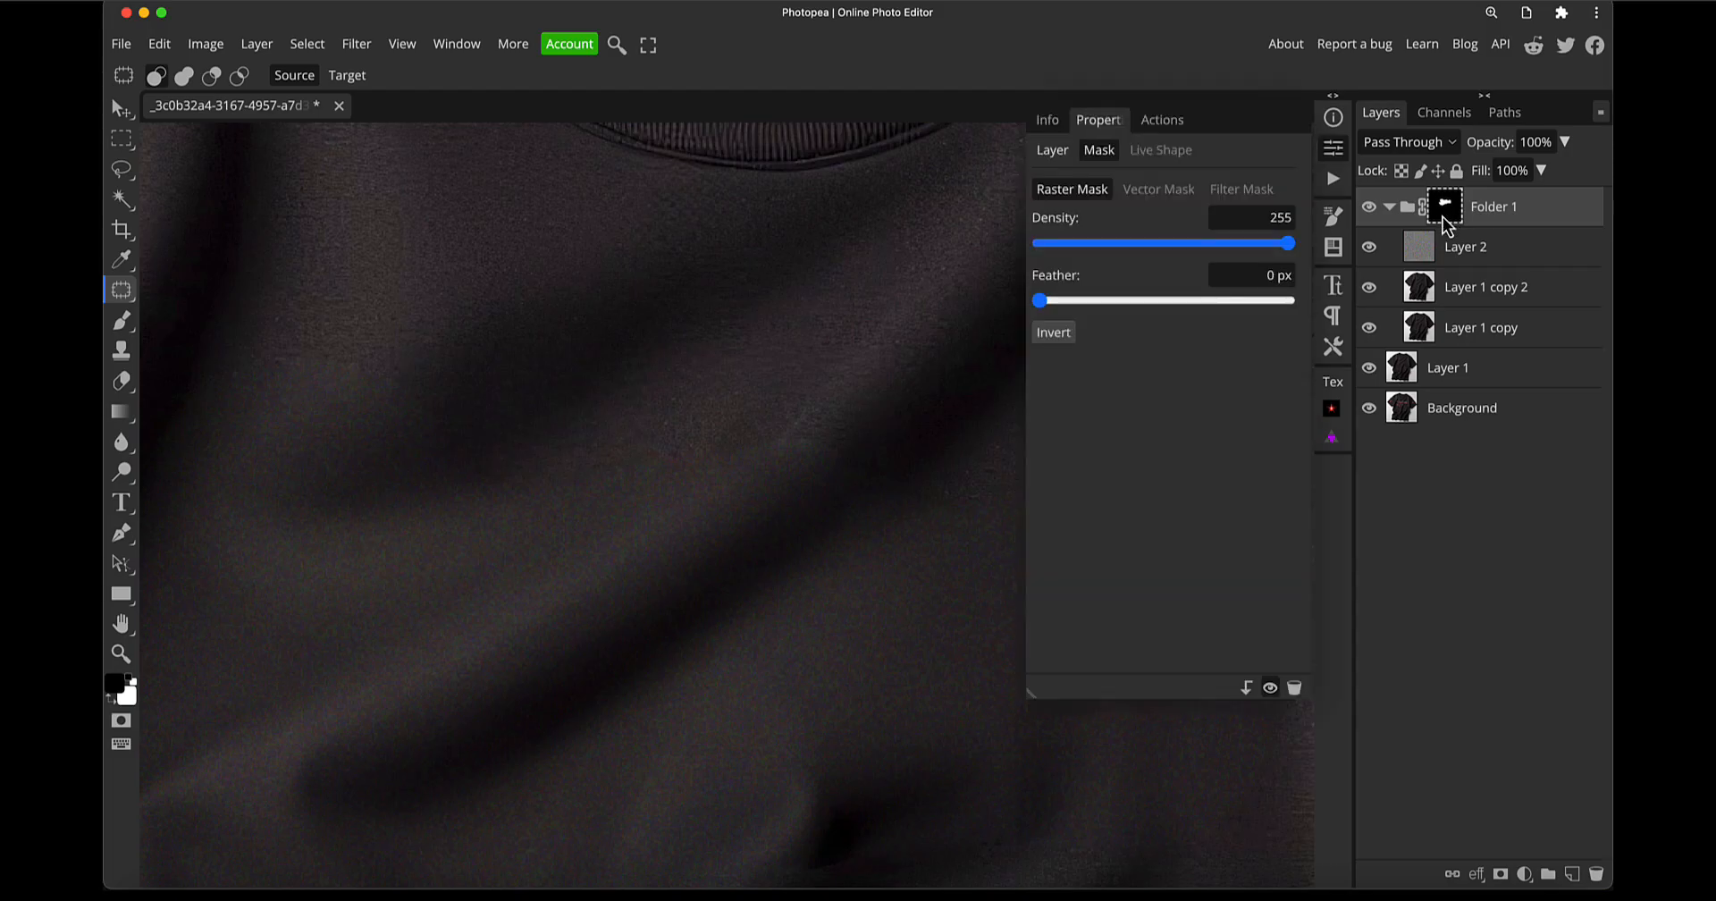
mouse_move(1040, 302)
mouse_down()
mouse_move(1090, 310)
mouse_move(1042, 300)
mouse_up()
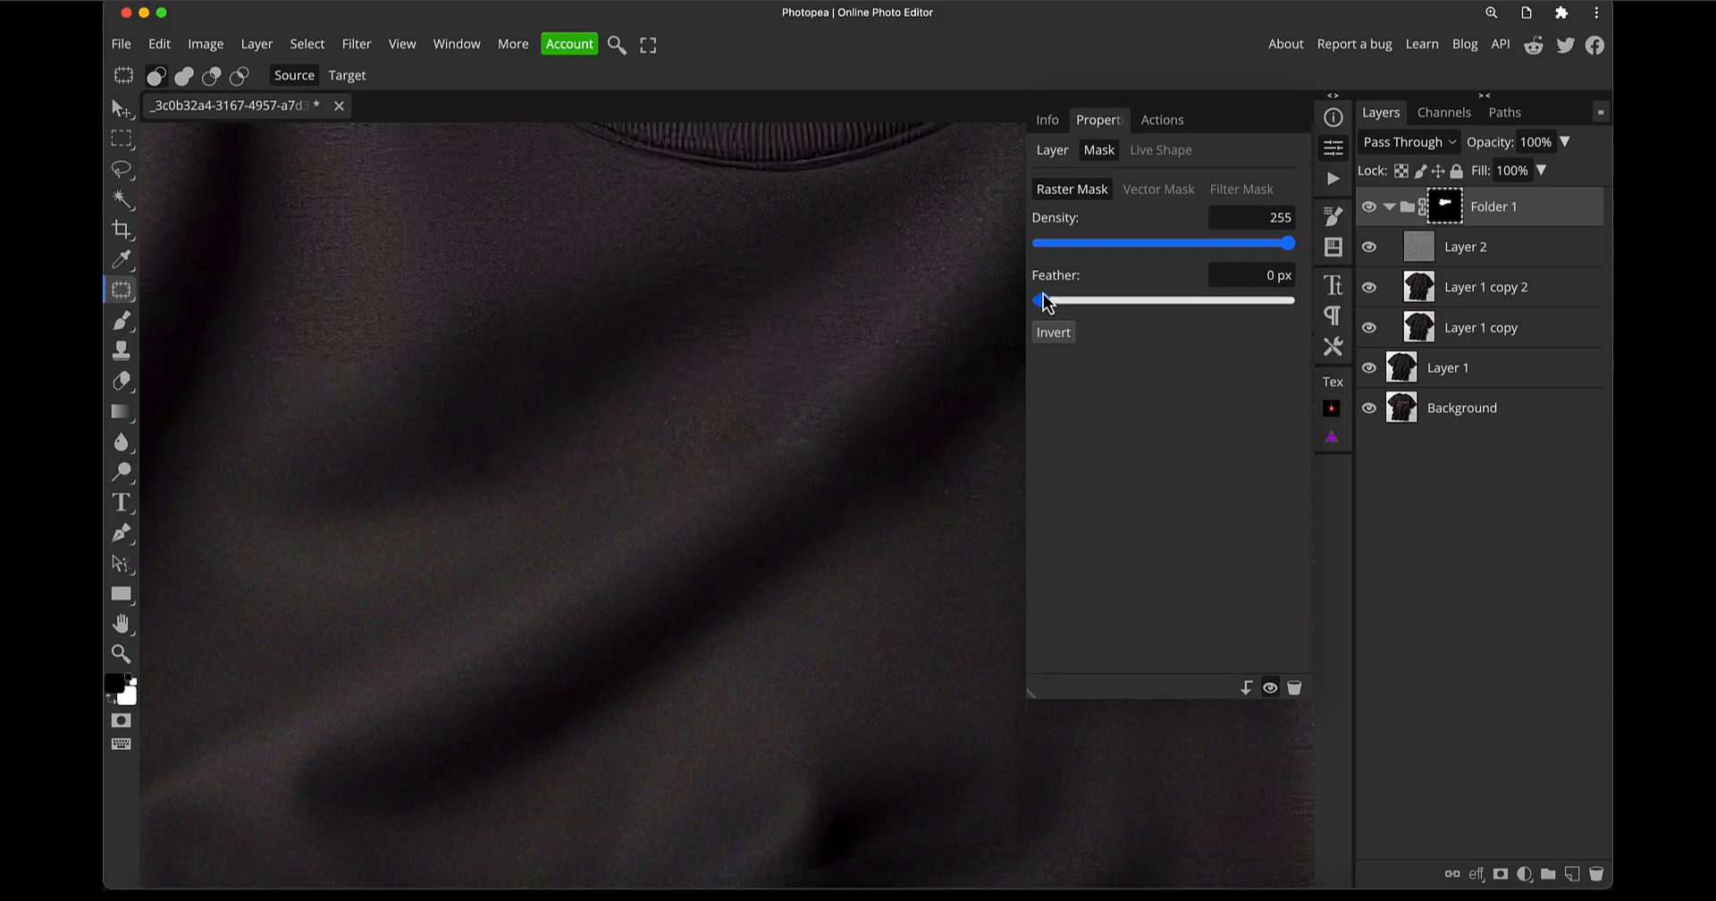
drag(1043, 301, 1040, 302)
drag(1043, 301, 1056, 302)
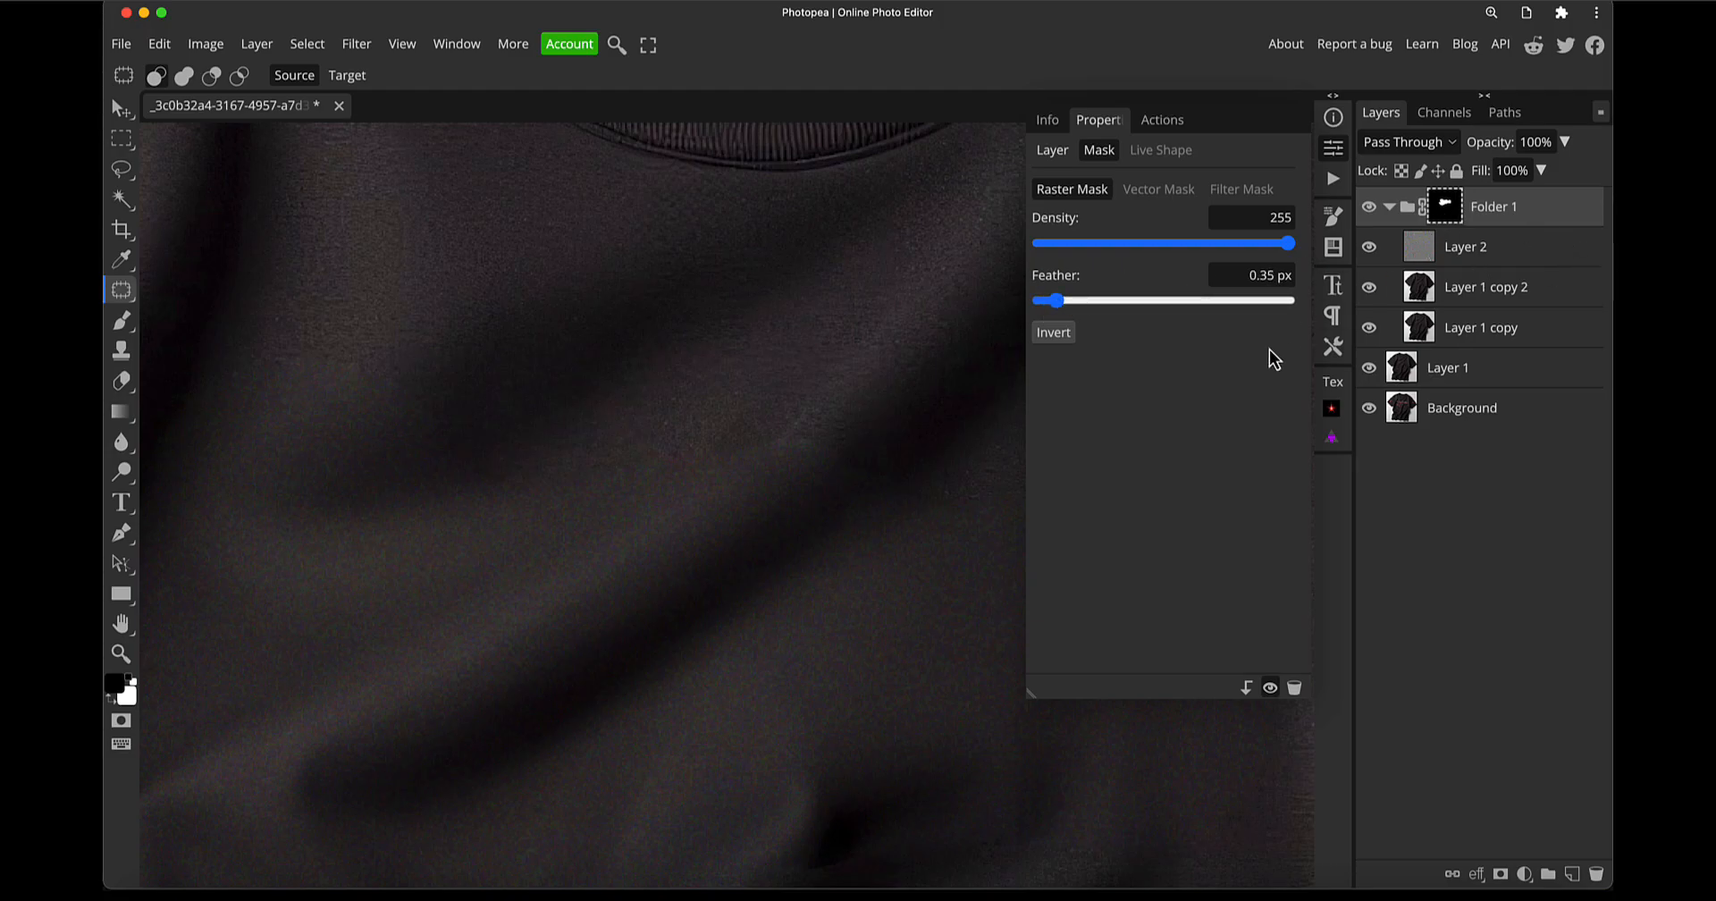
Reselect Layer 1 copy 2, patch a small area beside the long fold on the upper chest, and deselect
click(1423, 291)
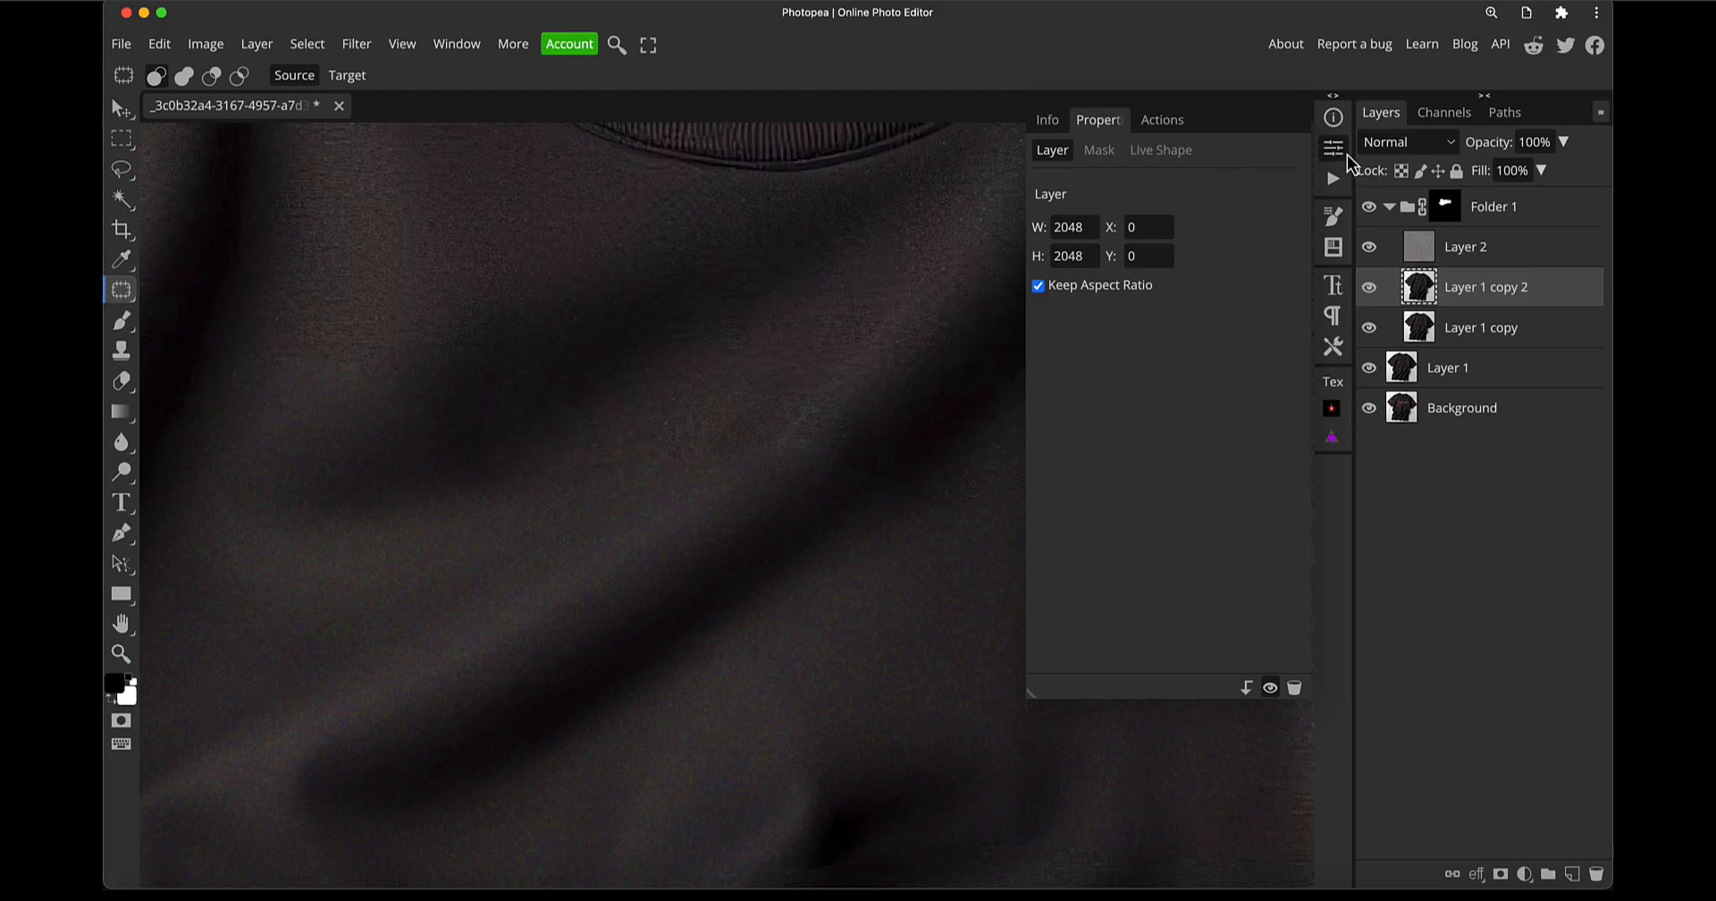
click(1335, 150)
drag(645, 534, 1151, 458)
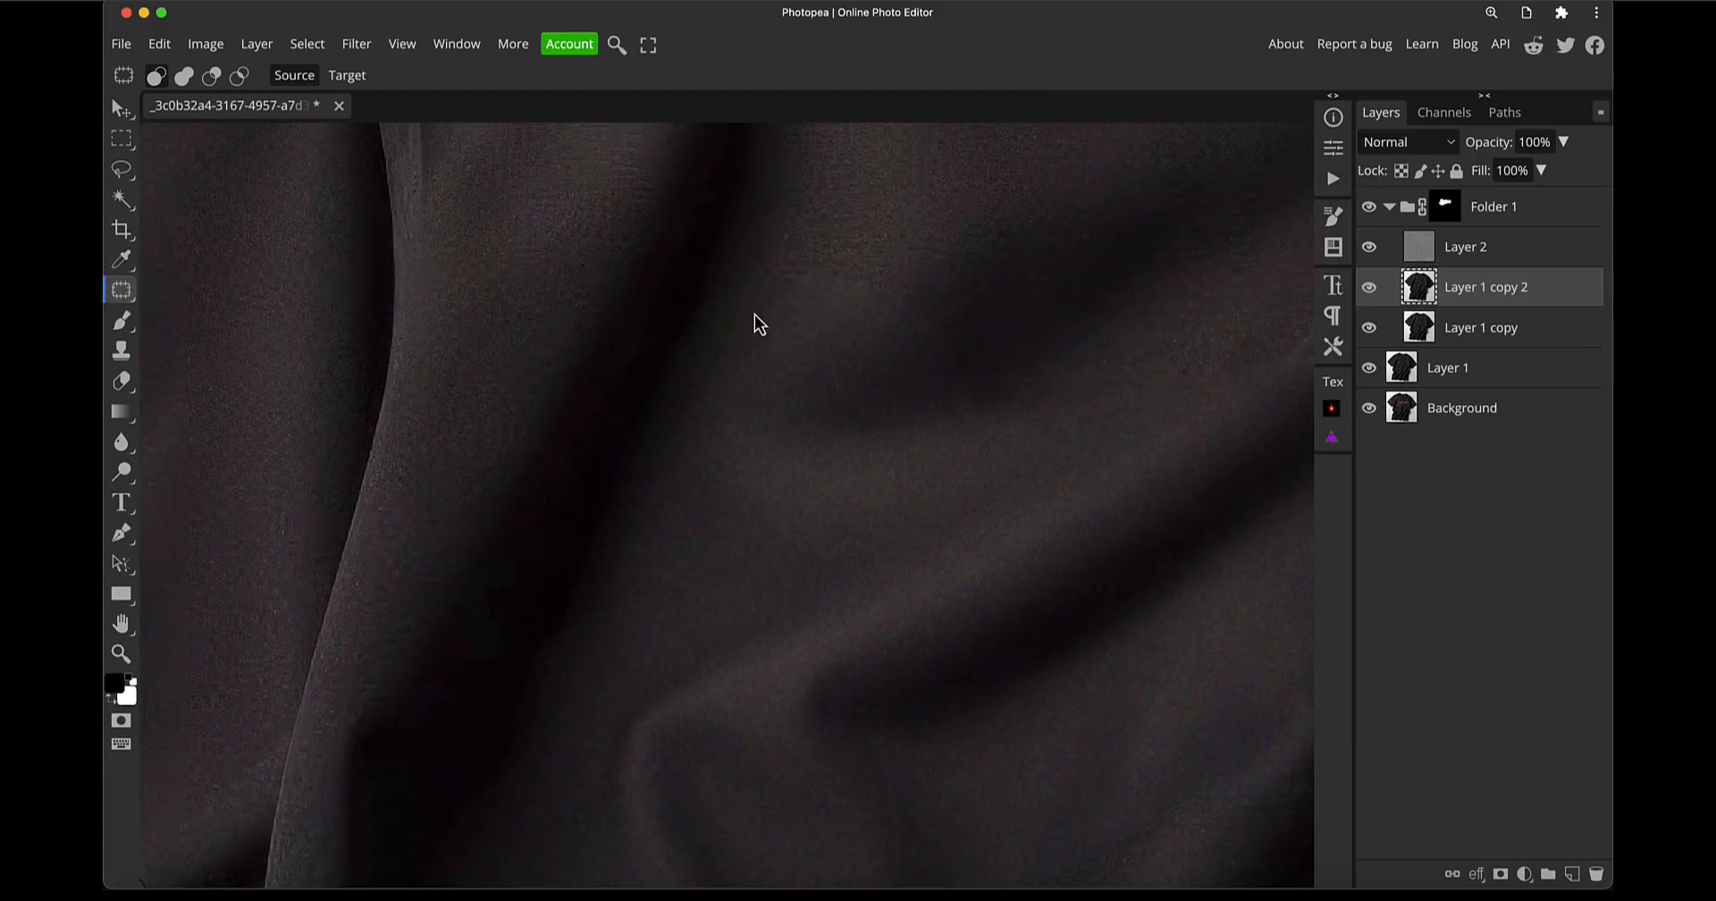
mouse_move(833, 265)
mouse_down()
mouse_move(940, 289)
mouse_move(871, 317)
mouse_up()
click(849, 427)
Inspect the whole T-shirt and then the chest folds up close for remaining texture differences
drag(954, 624, 1039, 175)
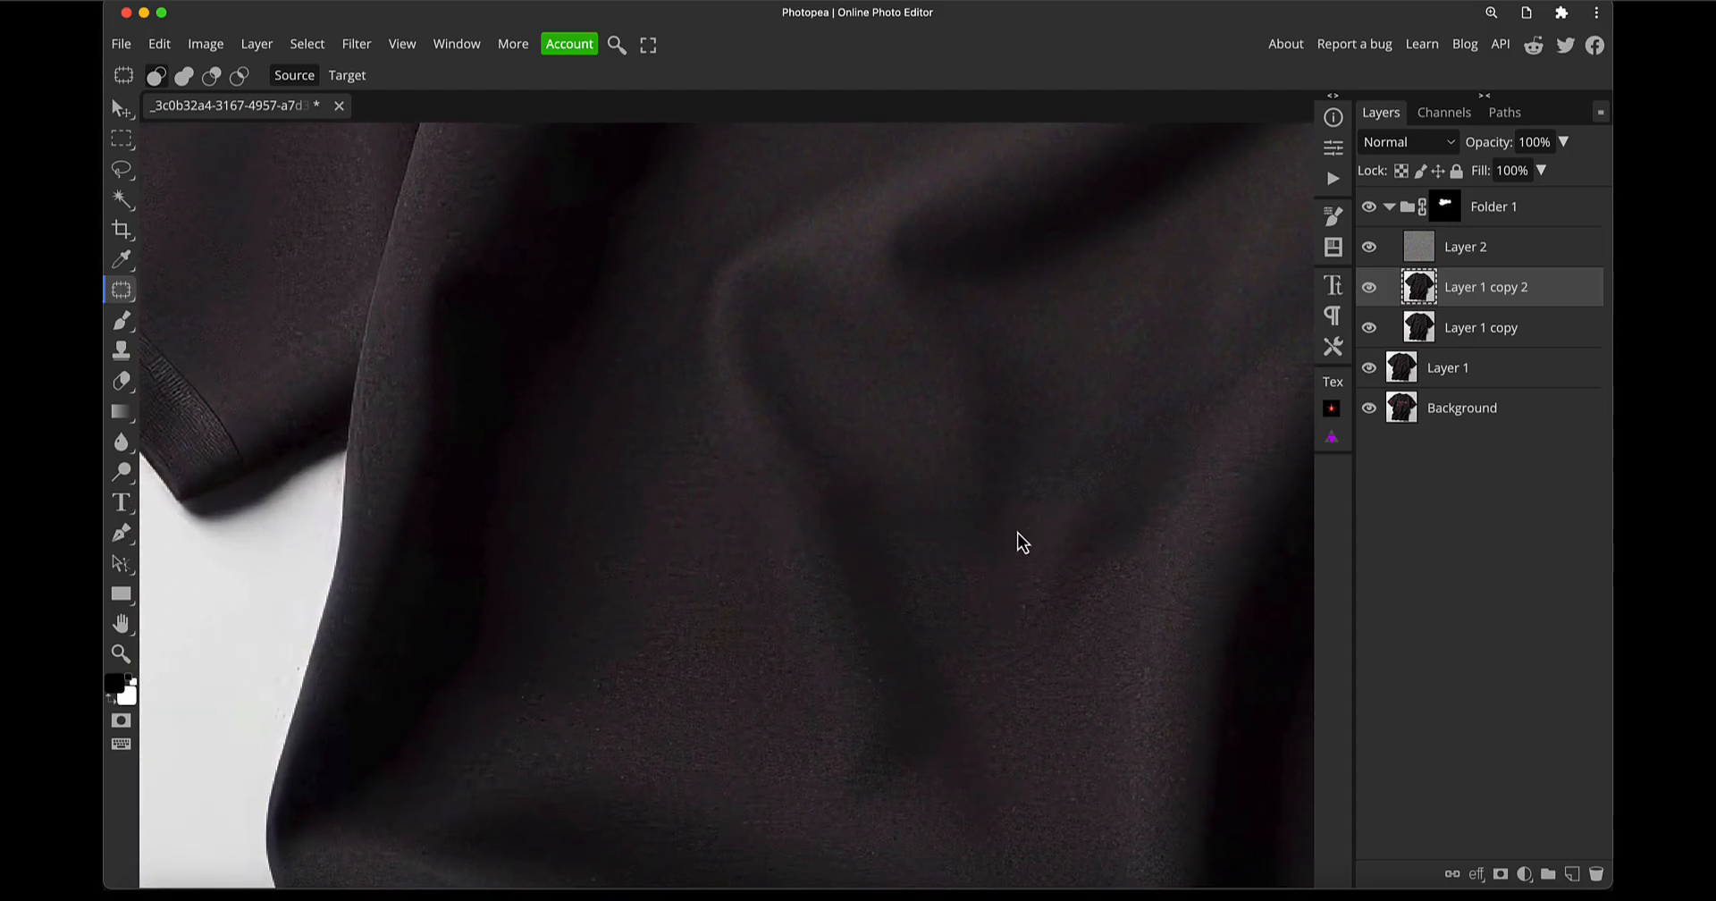
key(z)
scroll(1004, 538, down, 6)
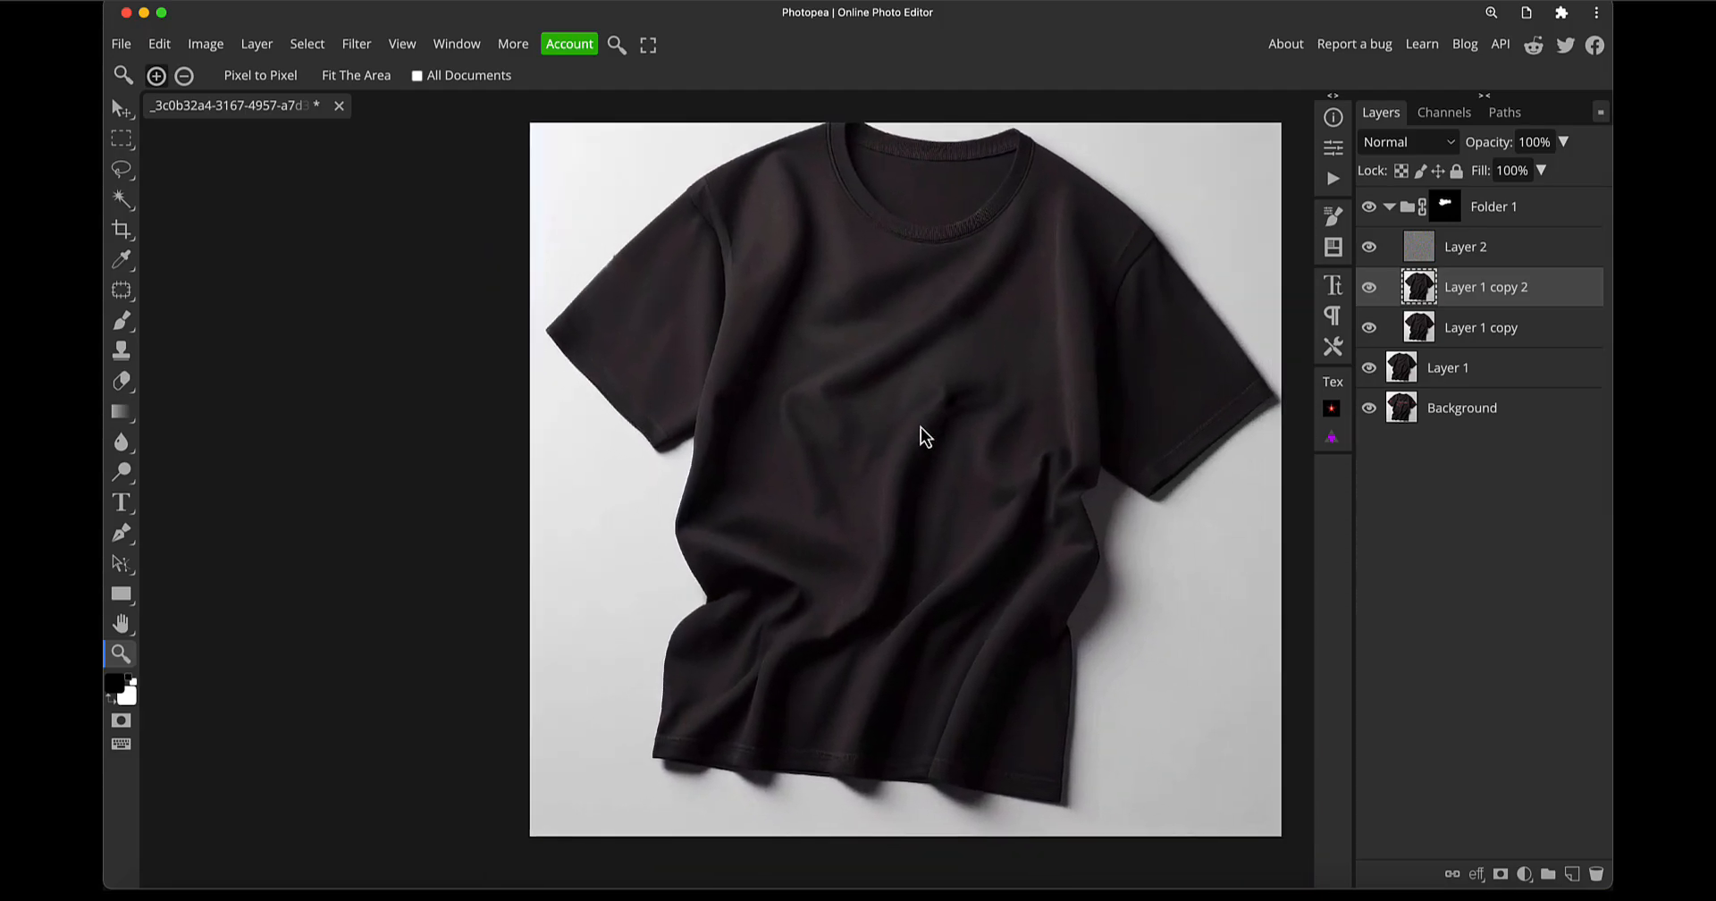
scroll(920, 427, up, 2)
scroll(988, 425, up, 4)
scroll(988, 425, down, 3)
drag(1056, 264, 1038, 420)
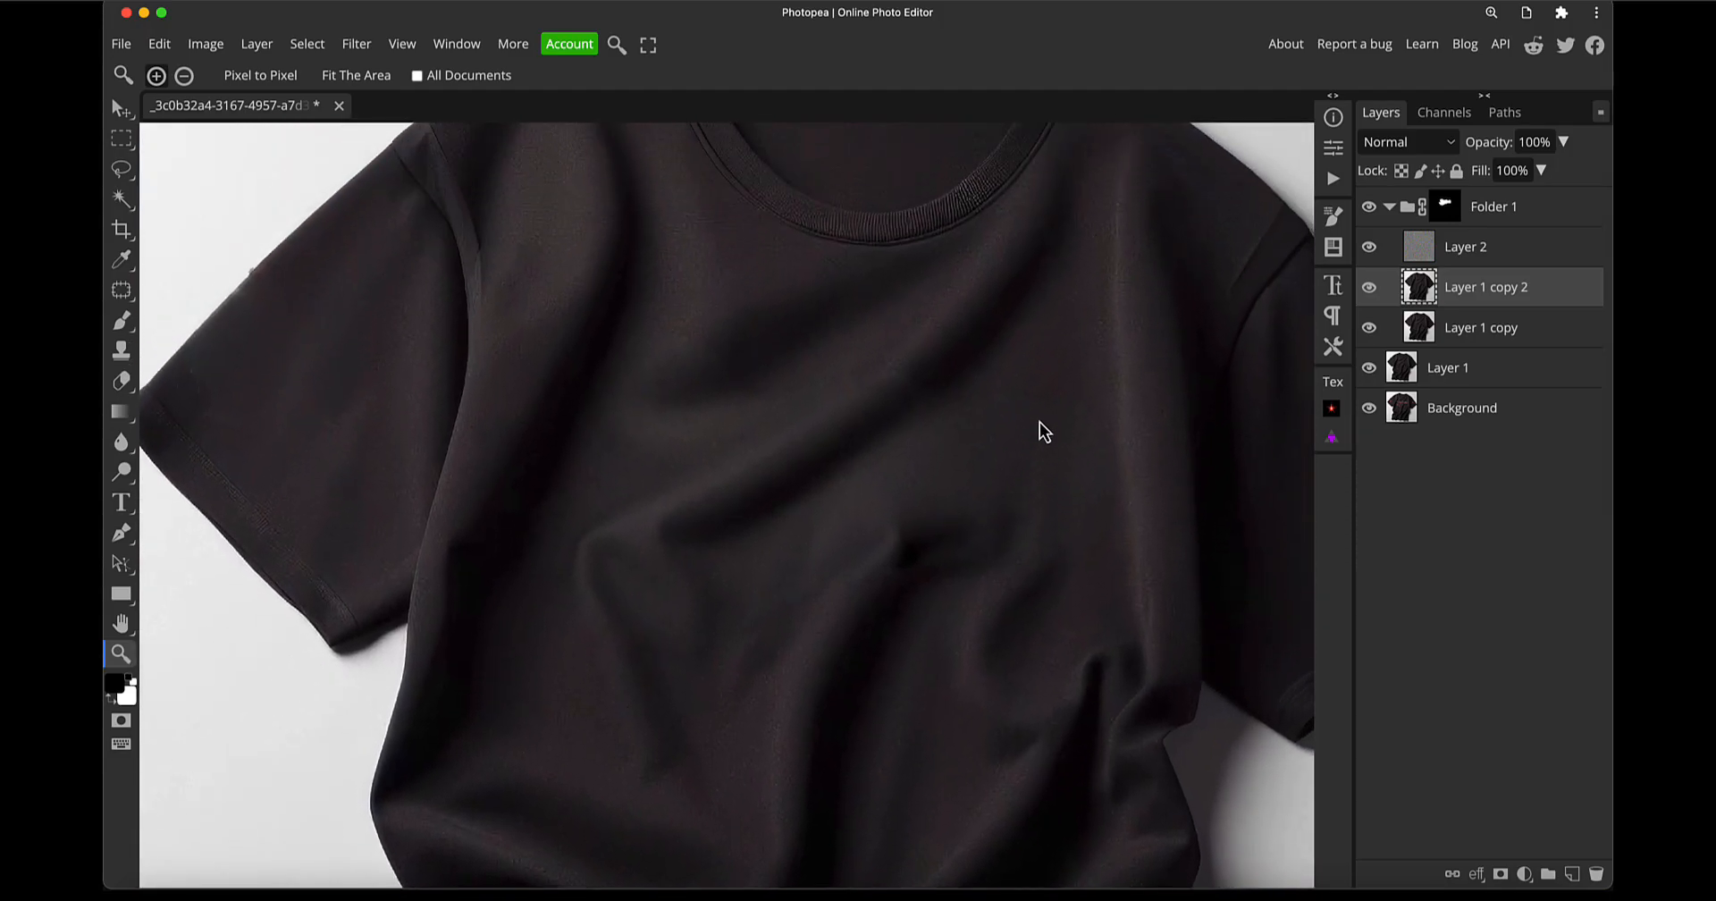
scroll(933, 393, up, 4)
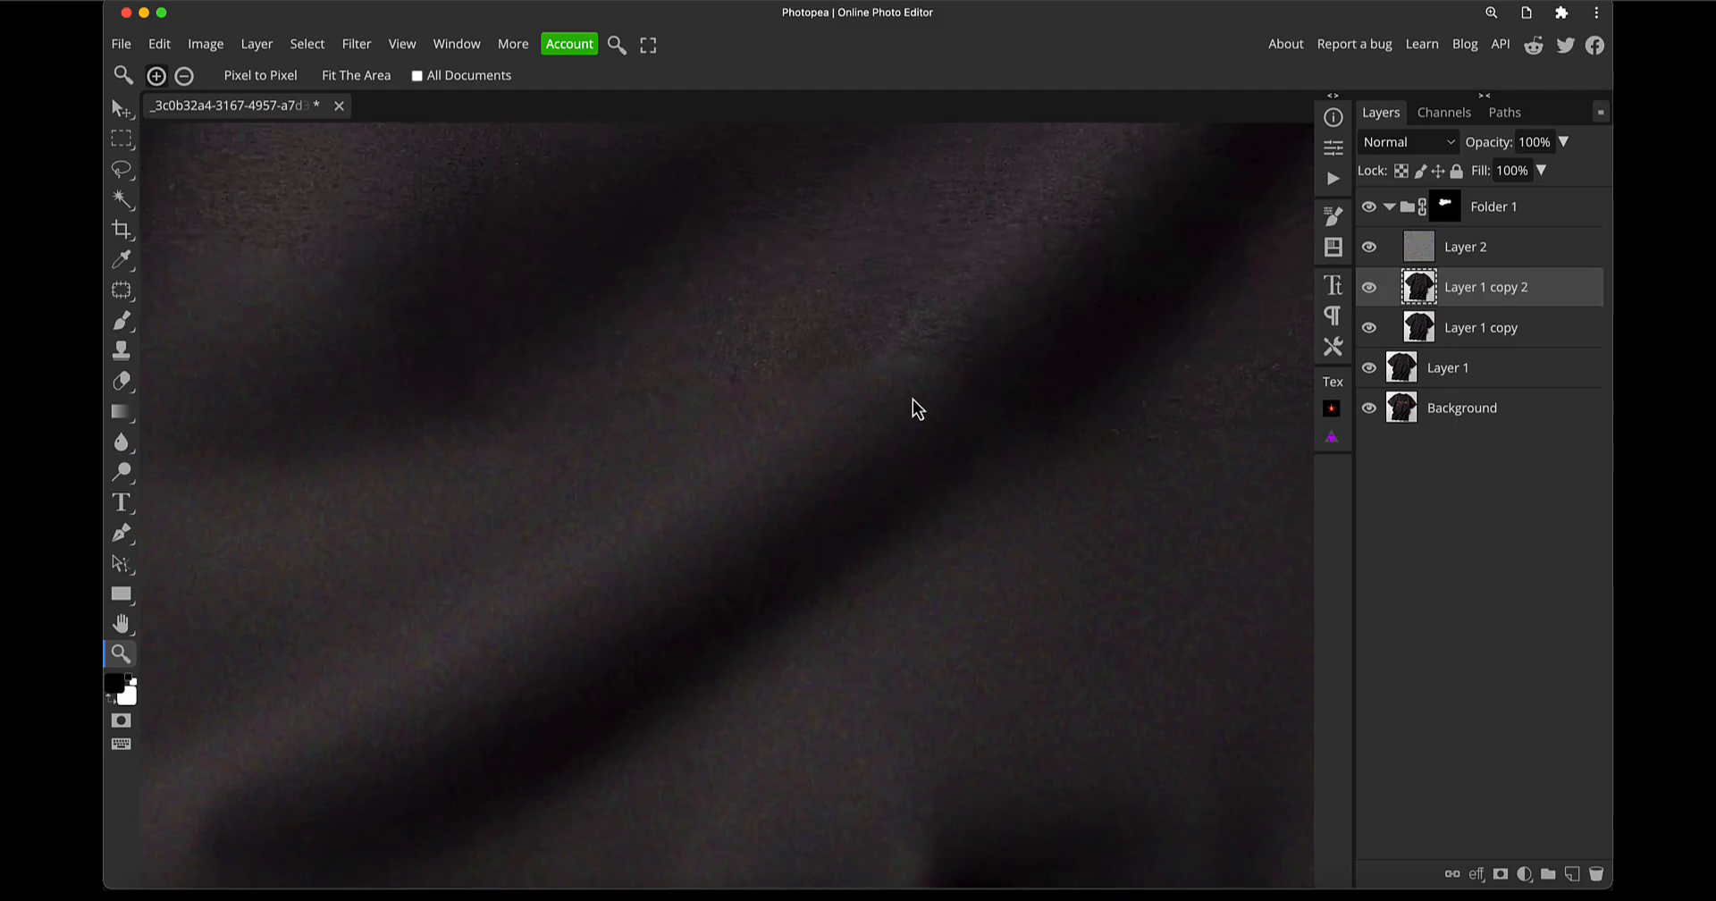
Create a new empty layer above Folder 1, outside the folder
click(1417, 247)
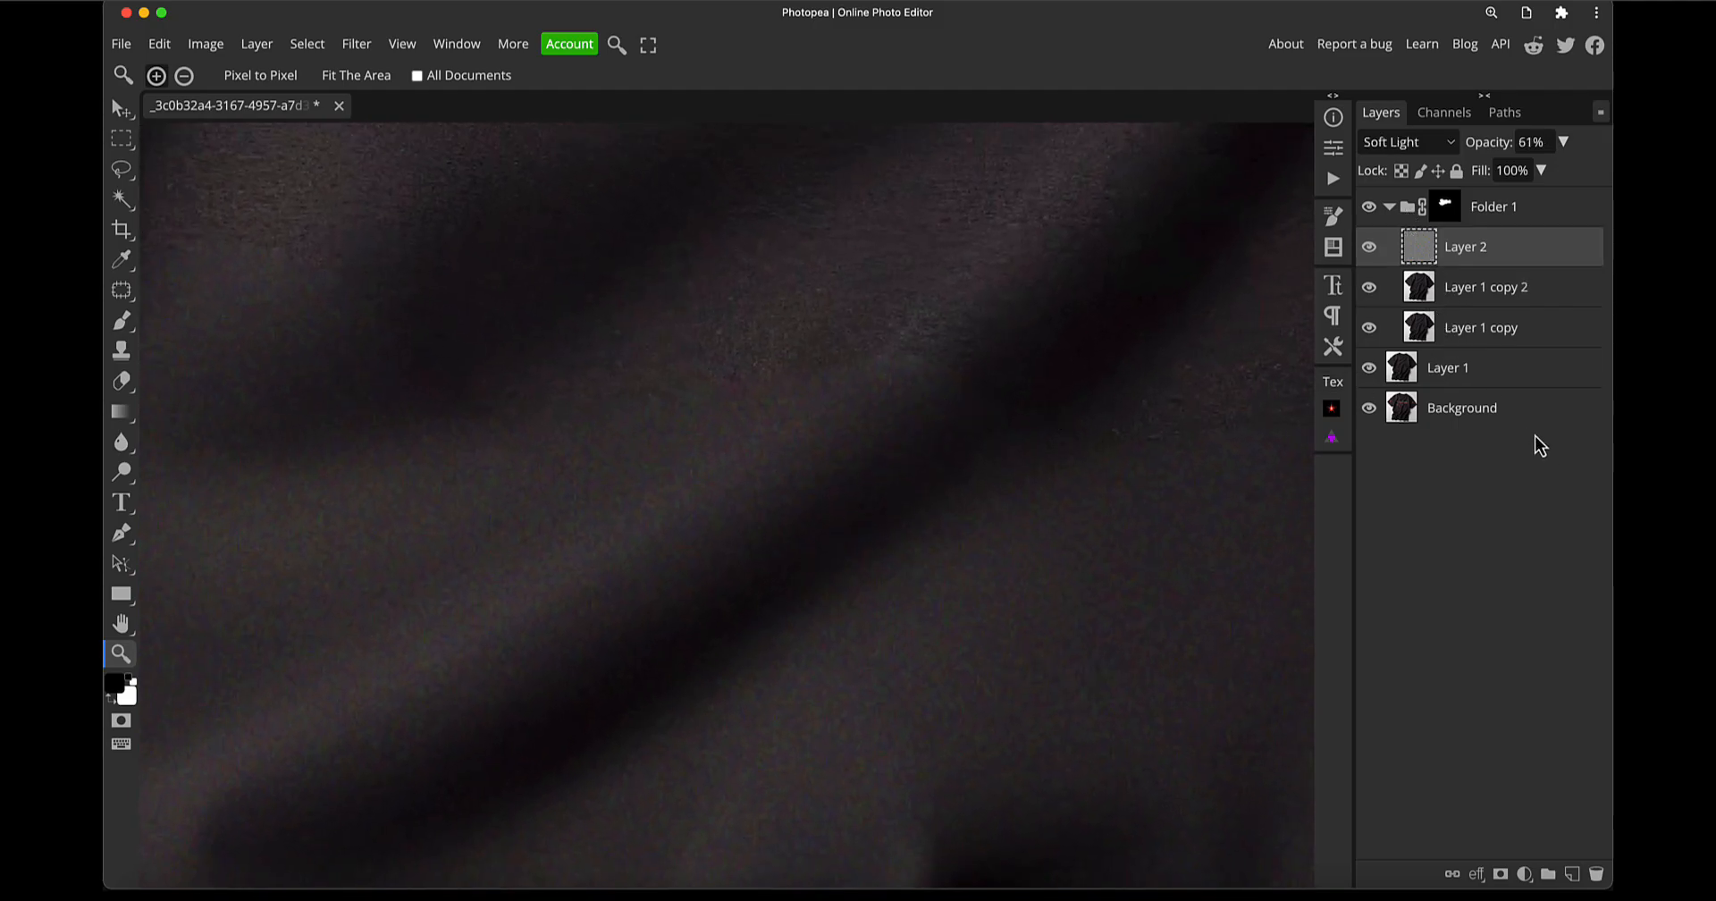
click(1403, 212)
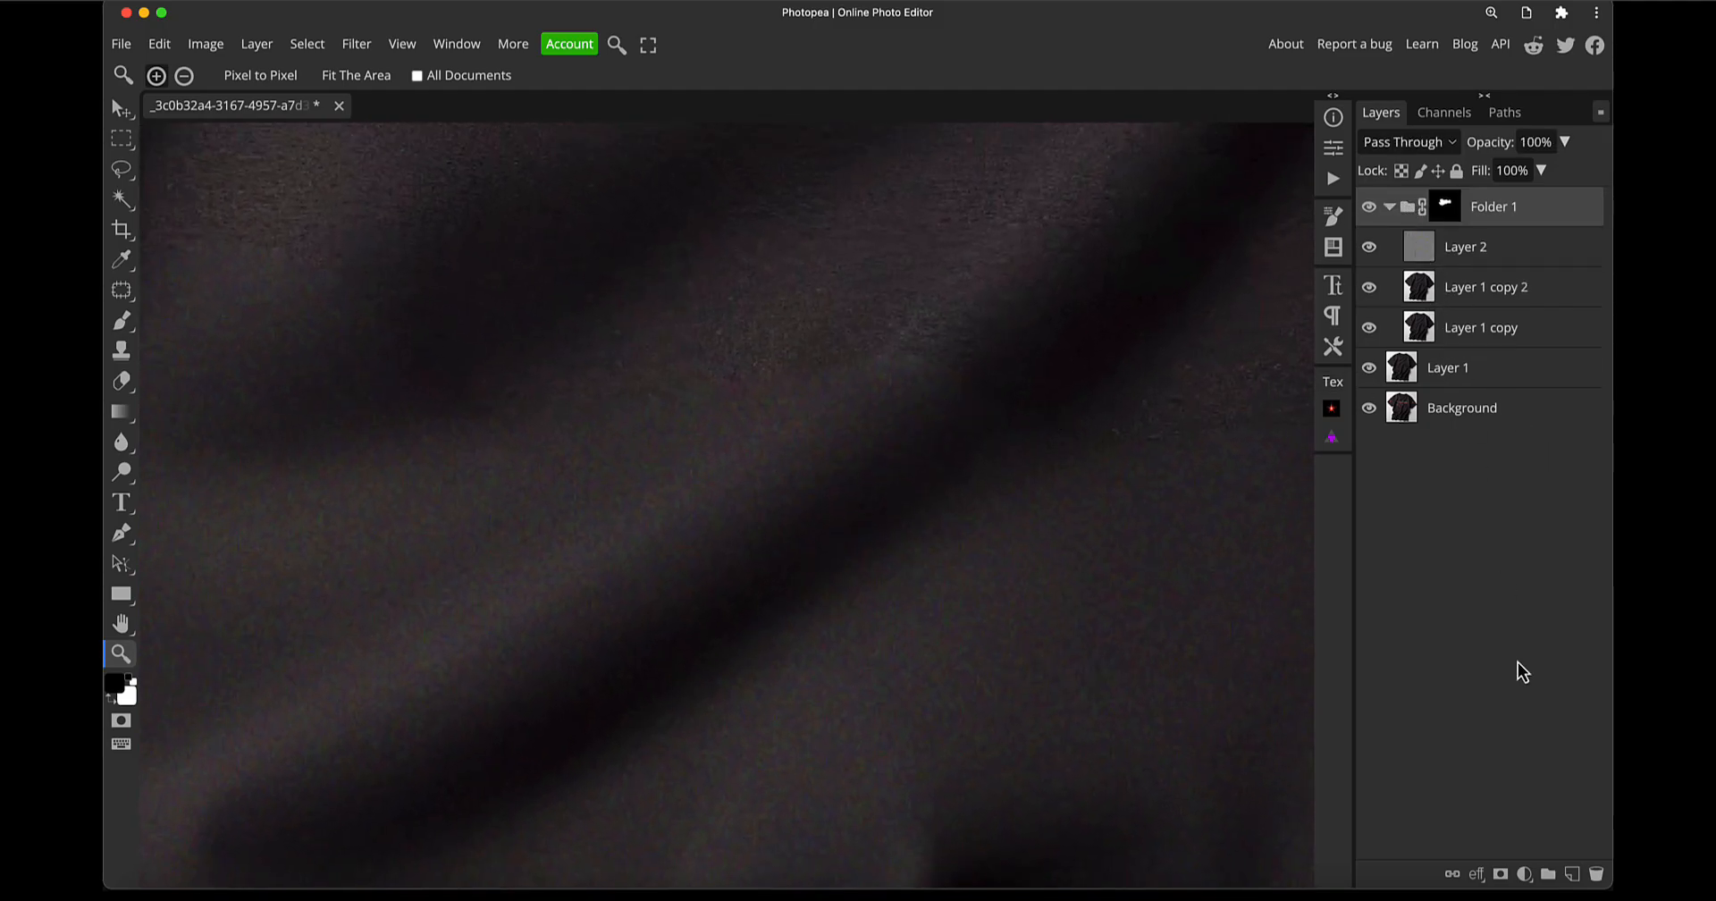
click(1572, 874)
drag(1419, 239, 1418, 189)
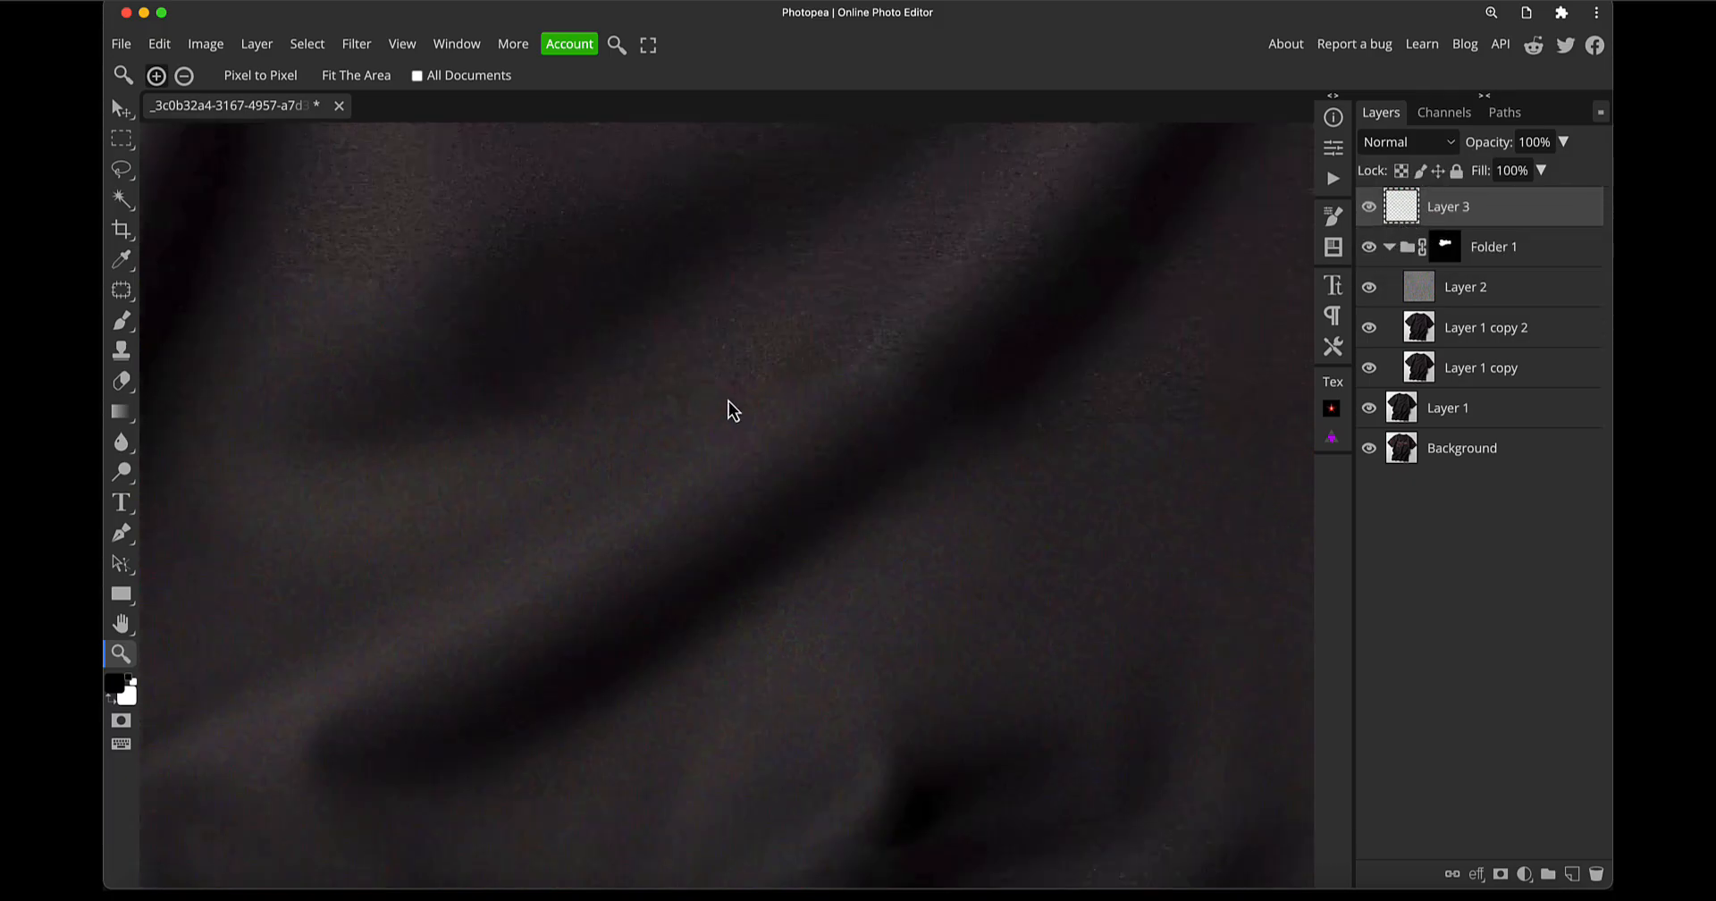
Try to patch a small area of the upper chest on the empty Layer 3, then deselect
scroll(731, 402, down, 5)
key(j)
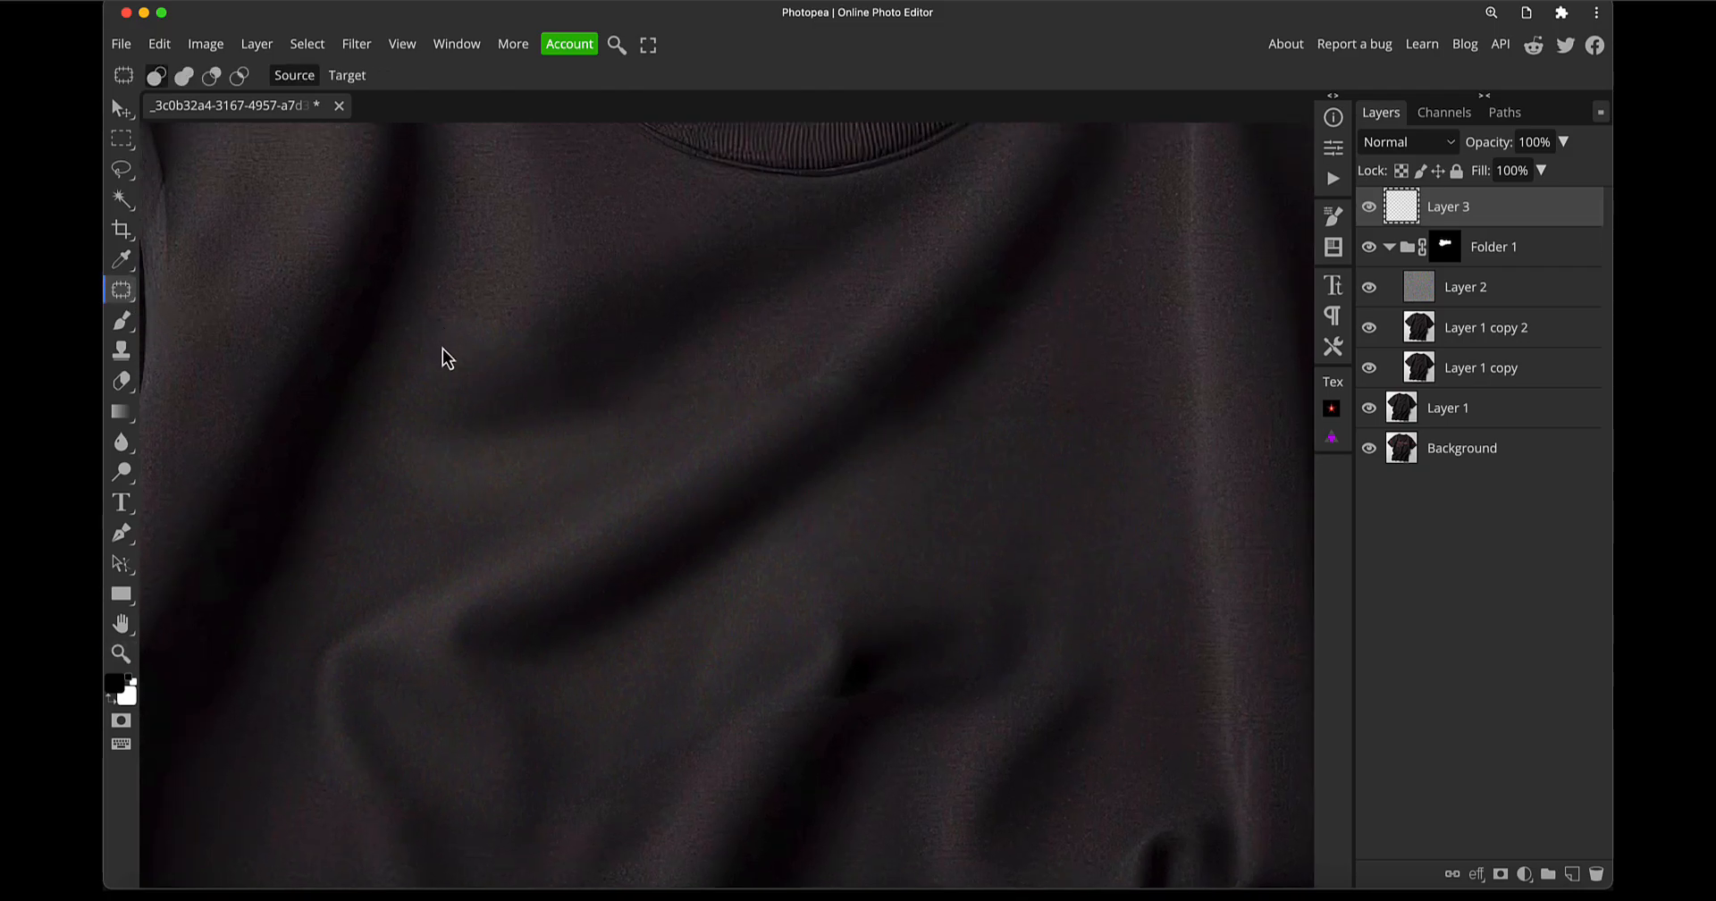
scroll(495, 470, up, 1)
drag(511, 362, 628, 412)
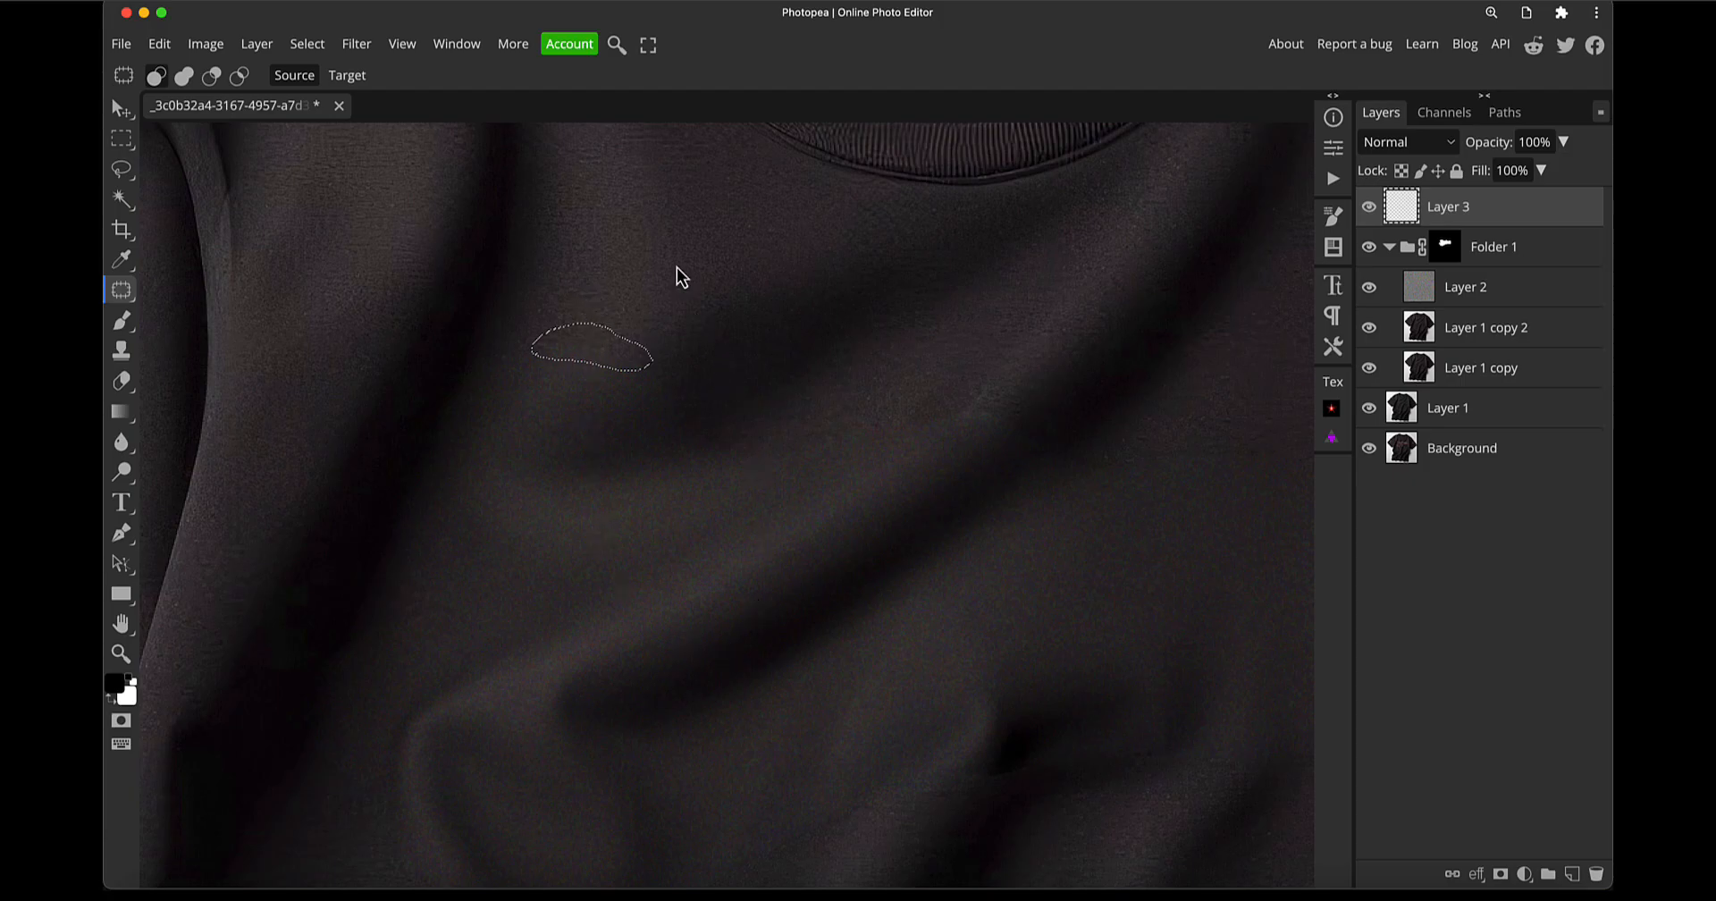
key(ctrl+d)
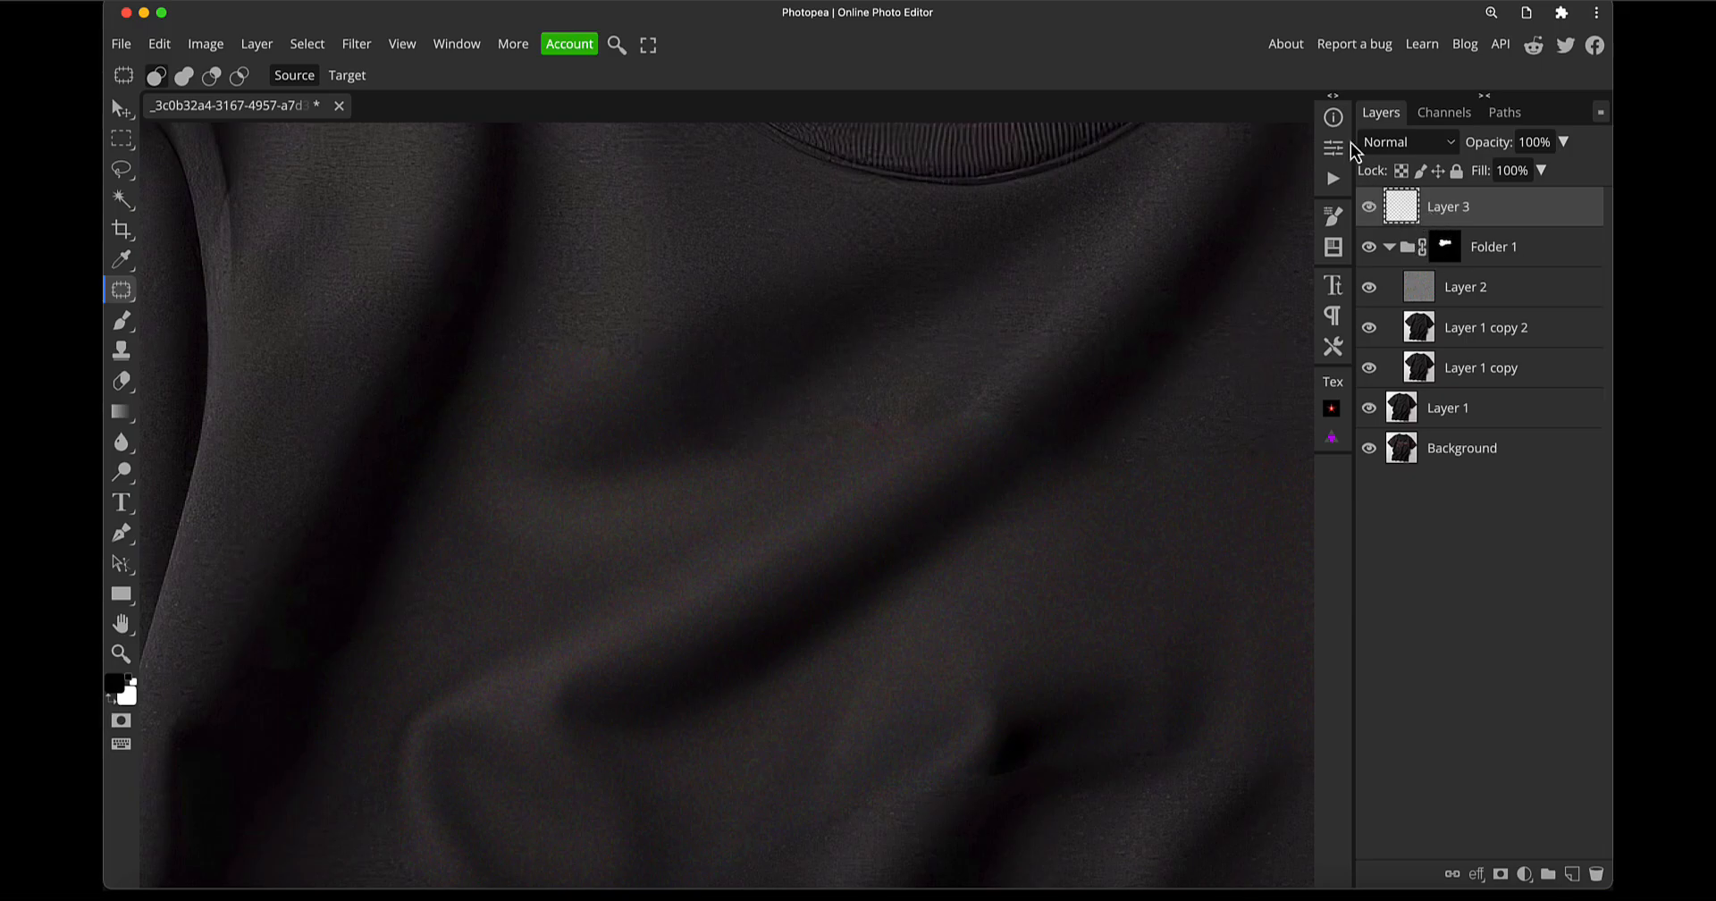
Stamp all visible layers into one merged T-shirt layer above the empty Layer 3, removing the surplus merged copies
key(ctrl+alt+shift+e)
key(ctrl+alt+shift+e)
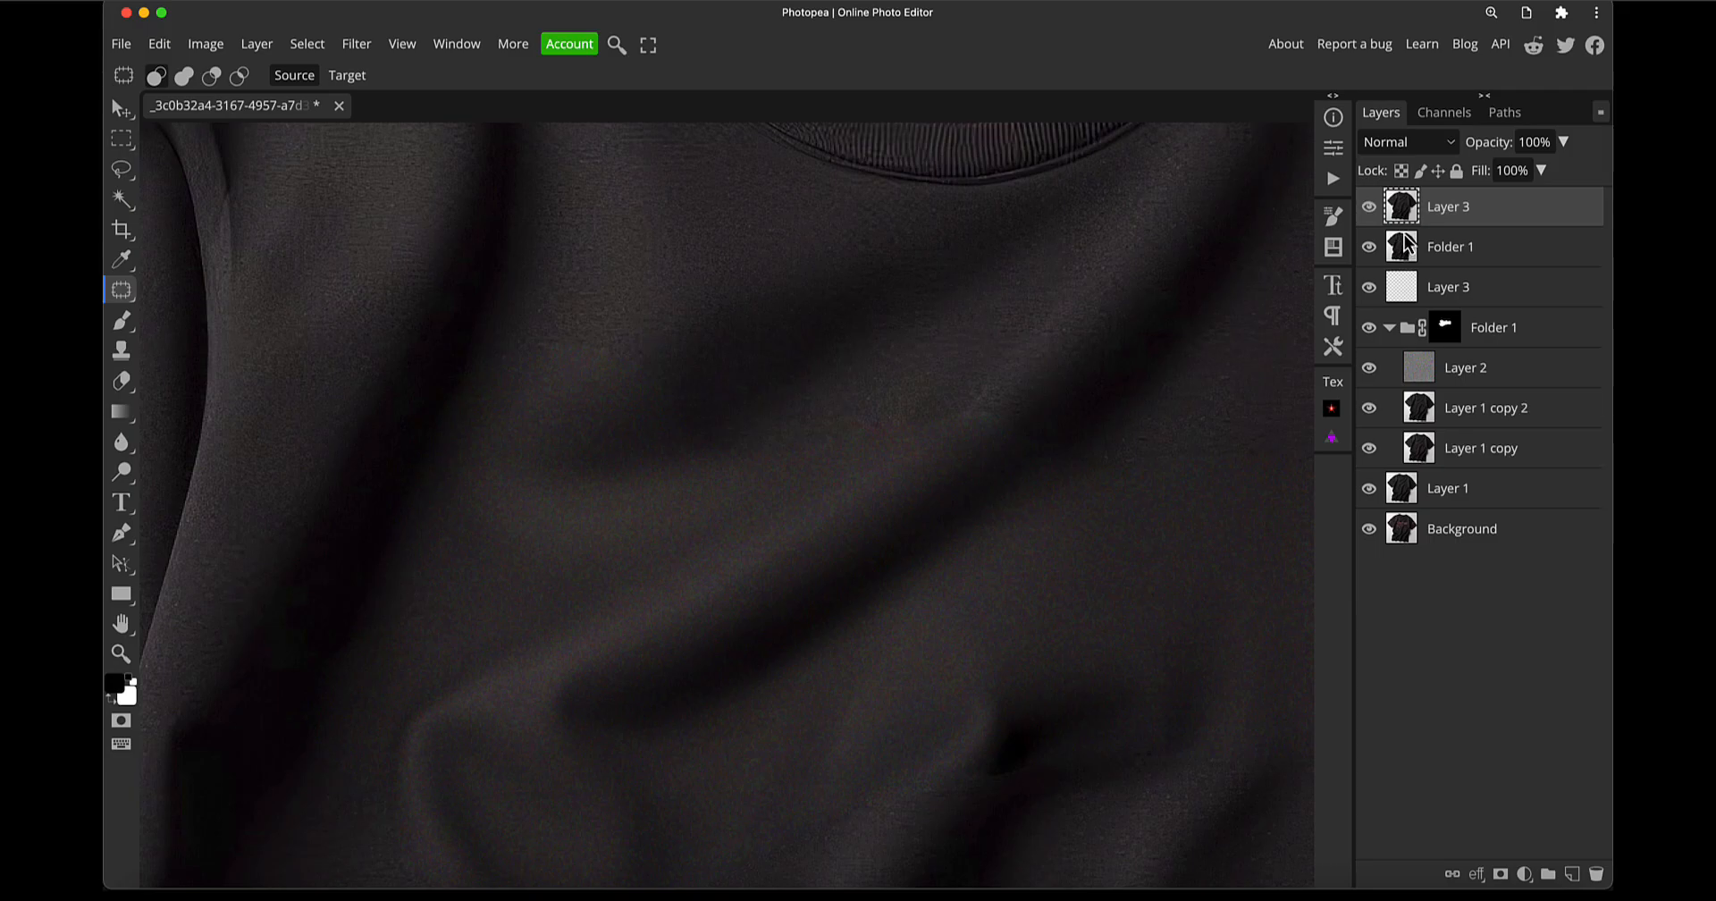
key(super+z)
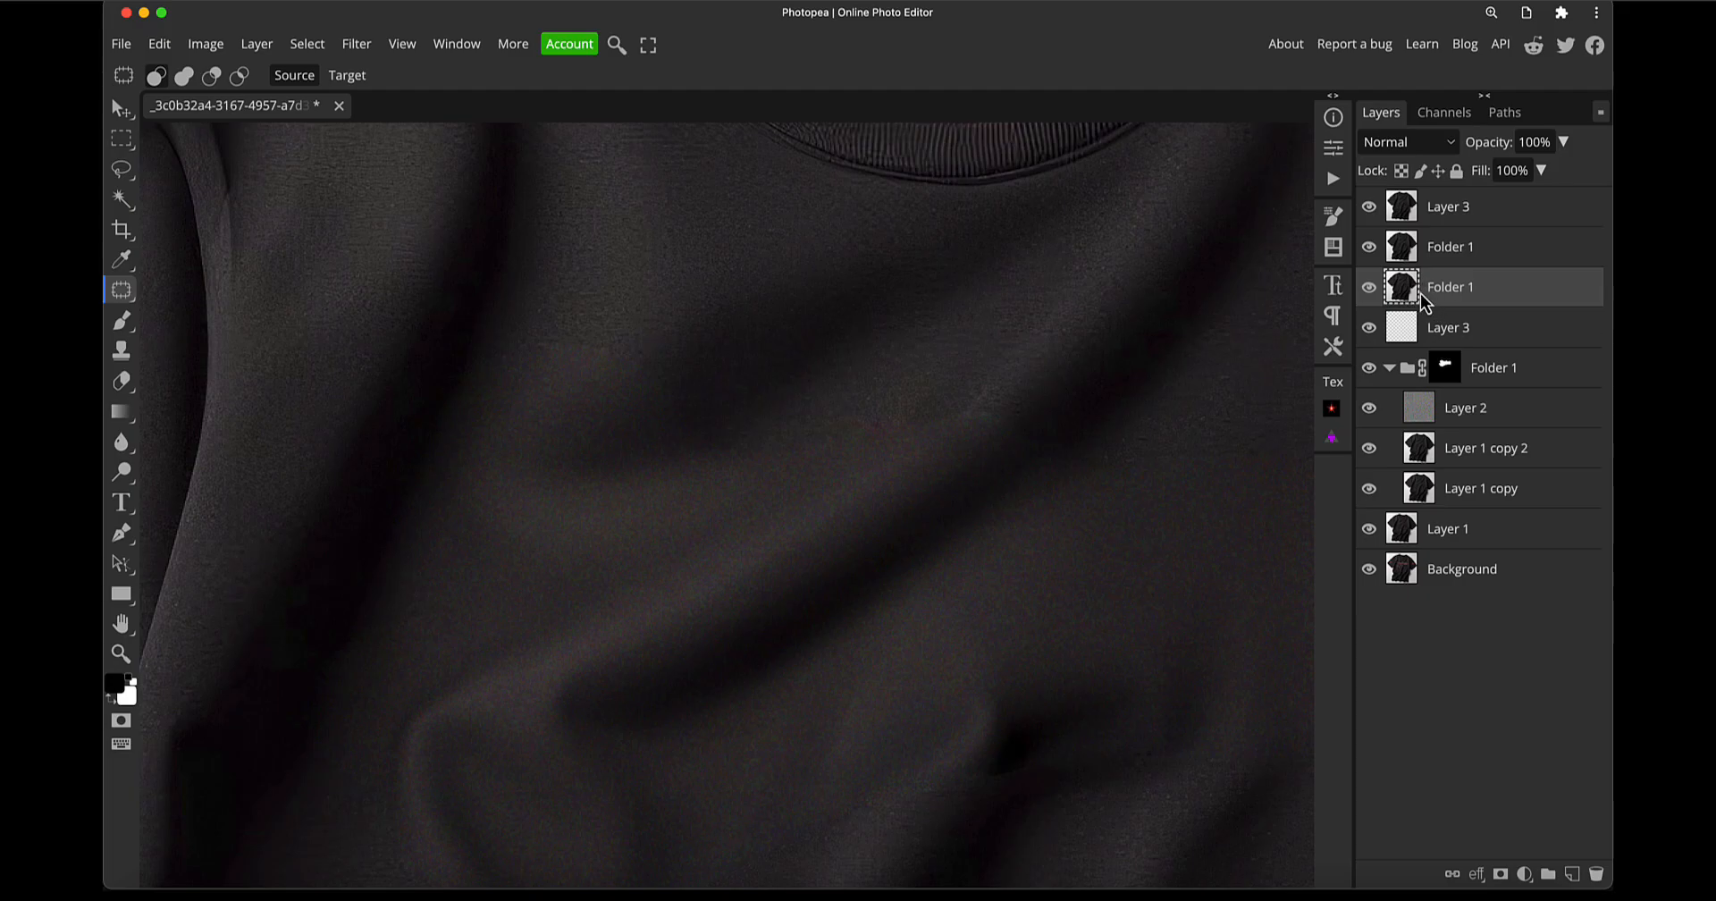
key(super+z)
click(1406, 210)
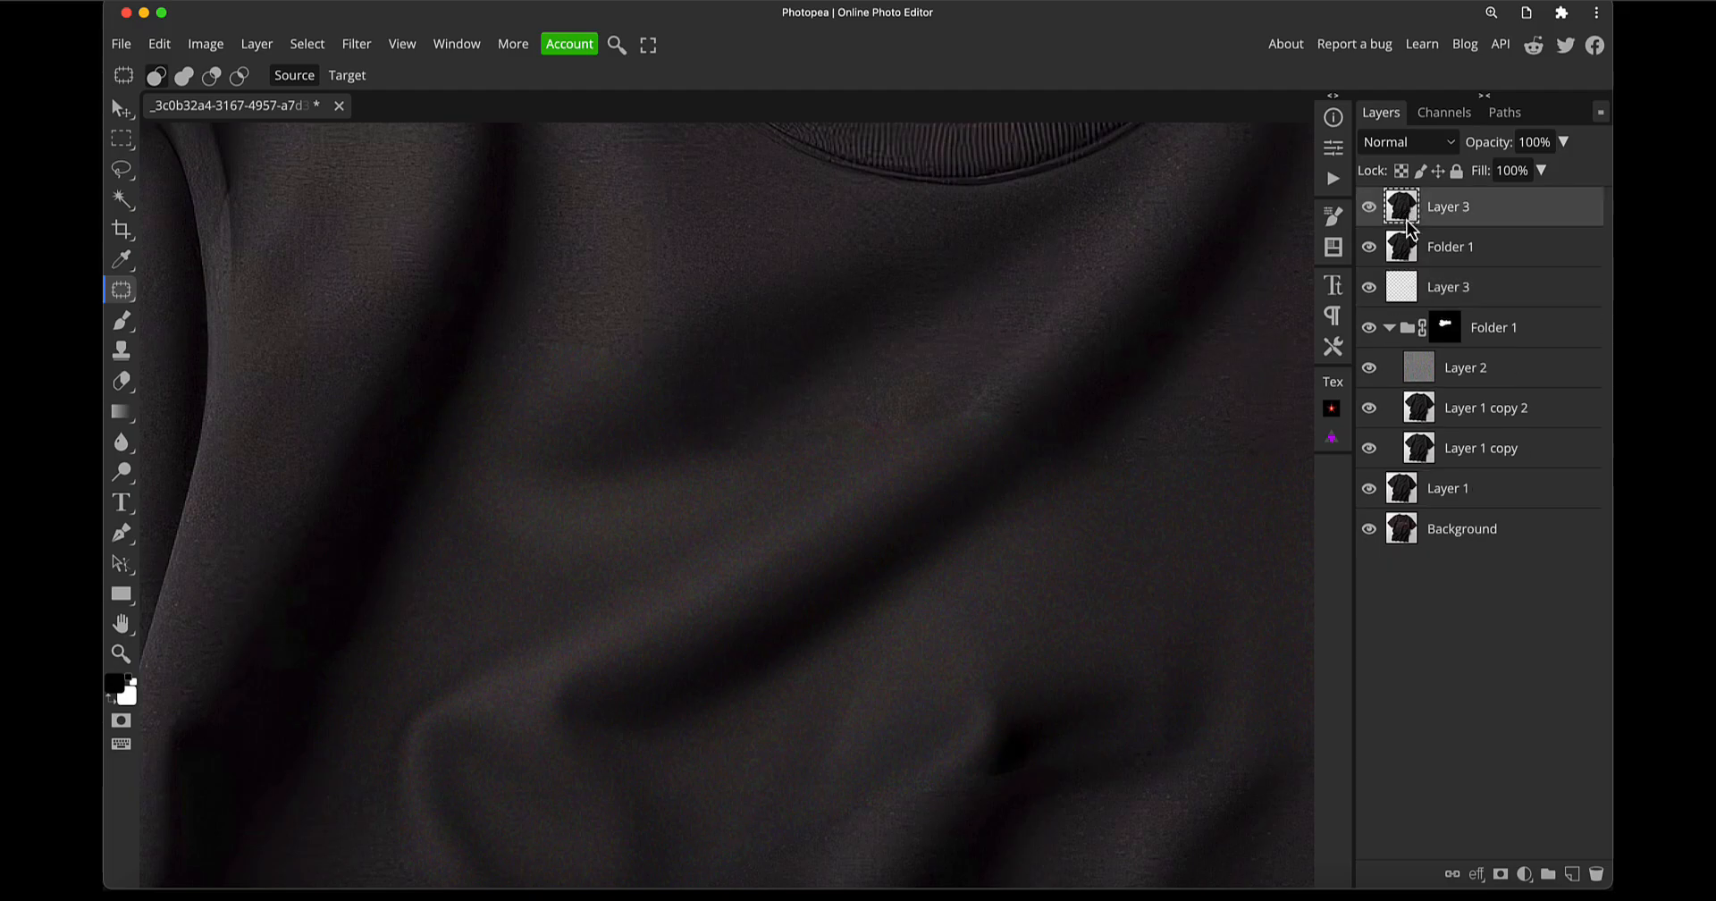
key(Delete)
key(super+z)
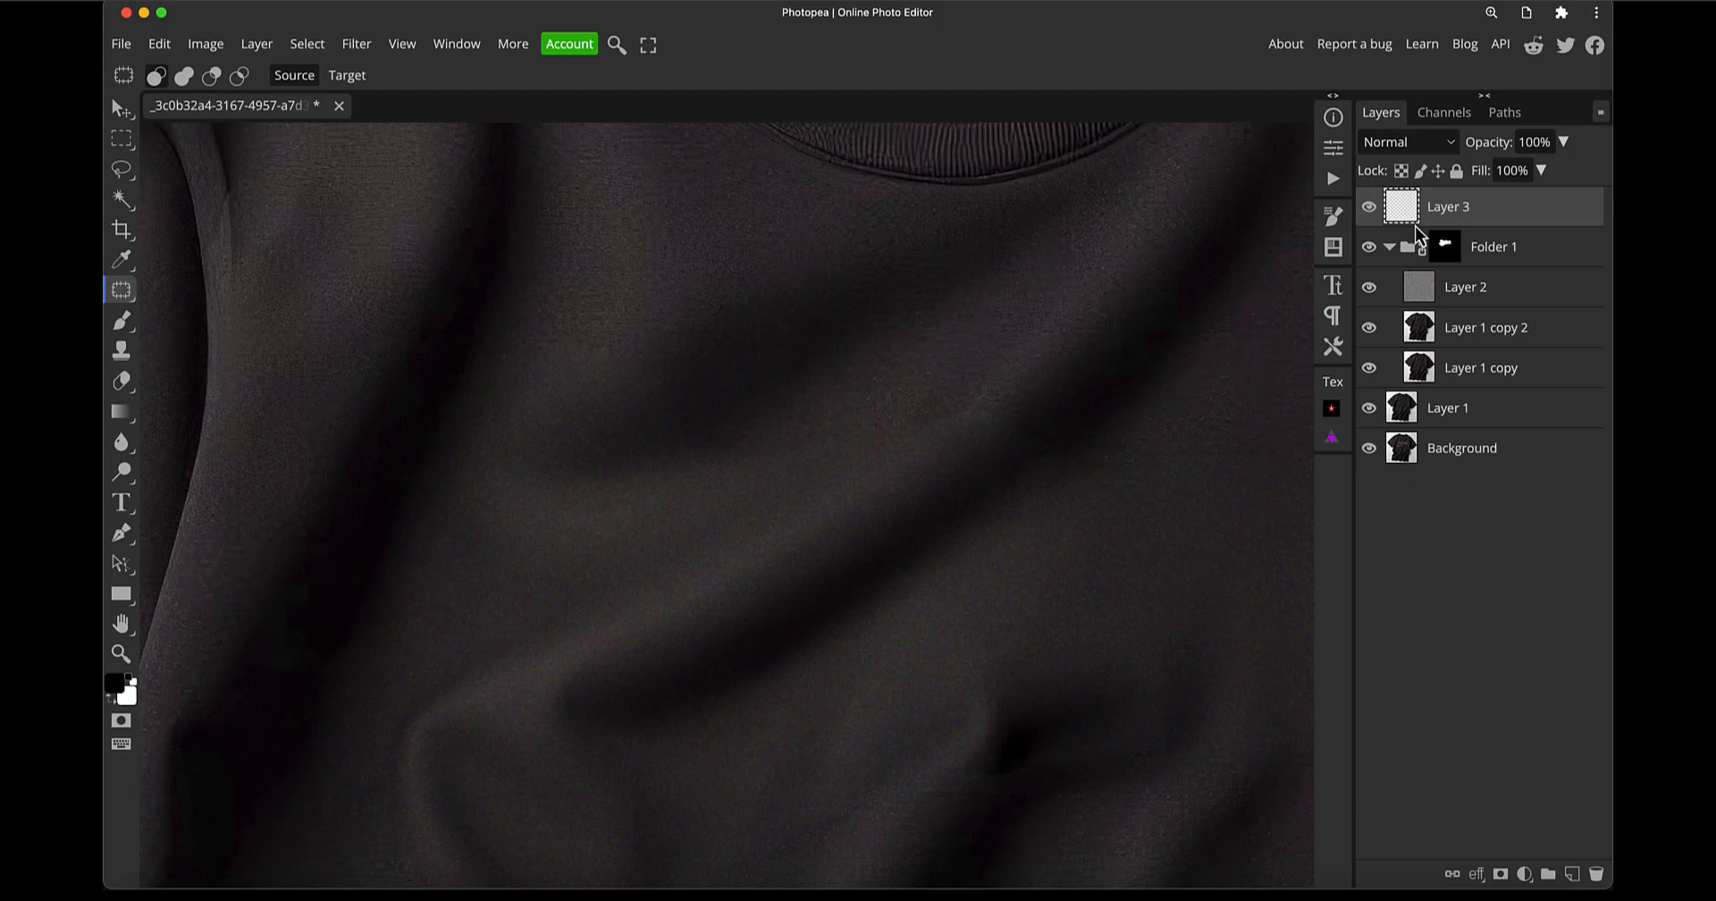
key(super+shift+z)
Delete the empty Layer 3 and select the merged Folder 1 layer at the top of the stack
click(1406, 259)
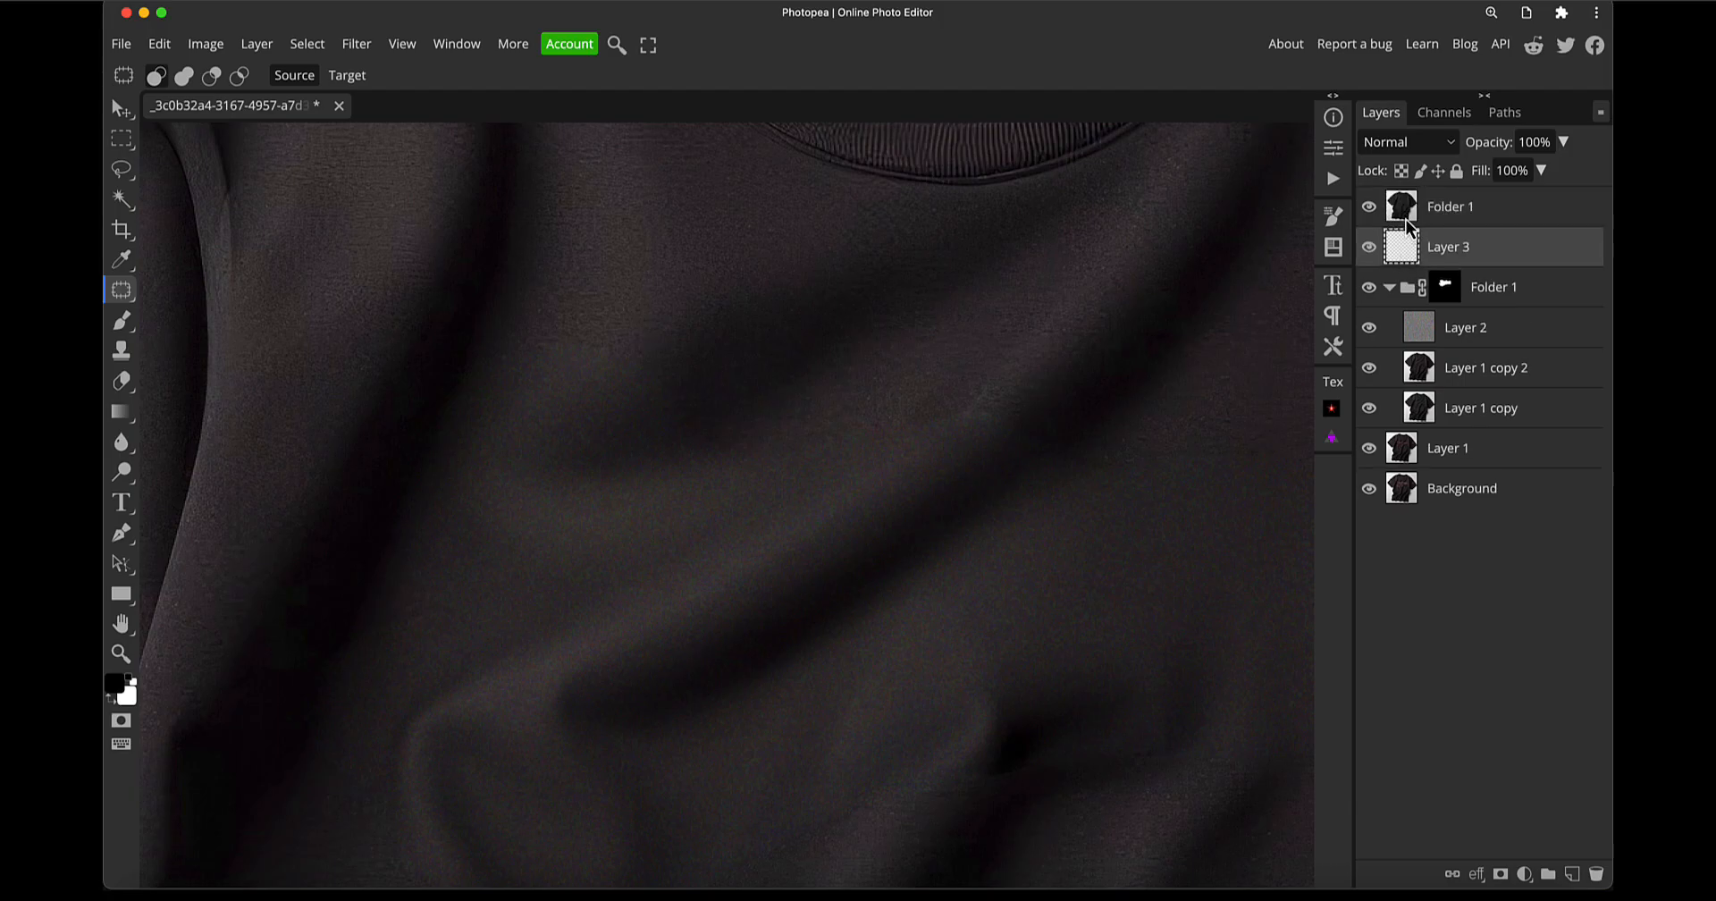
key(Delete)
click(1406, 222)
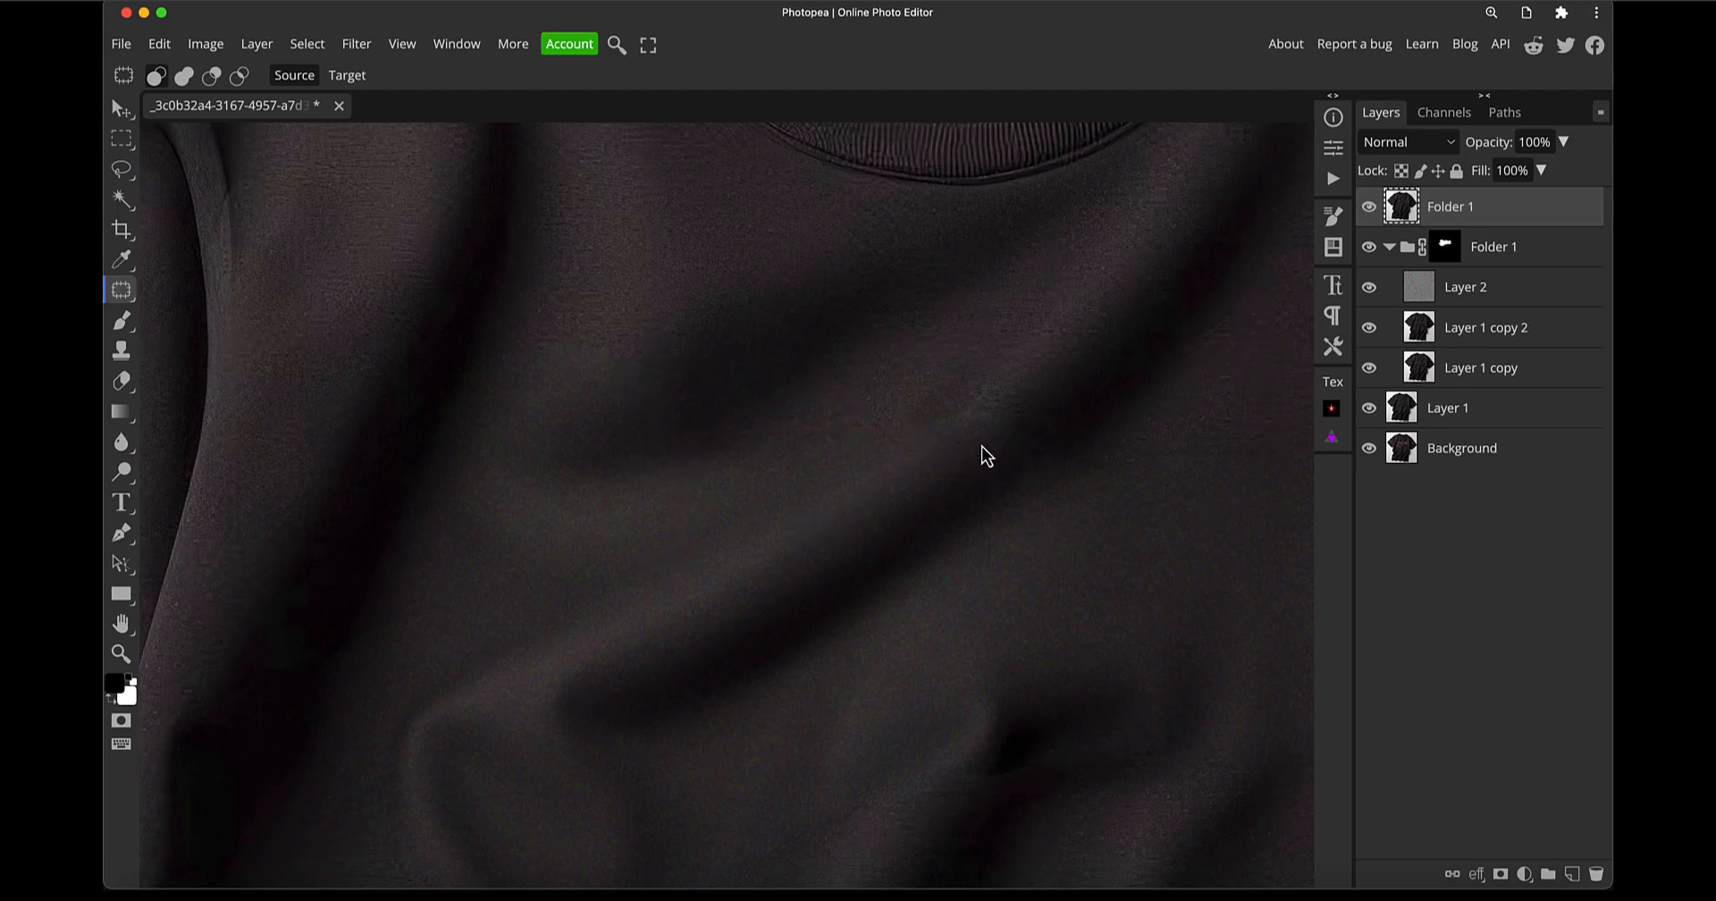
Patch small areas of the upper chest on the merged layer, including one beside the long diagonal fold, then deselect
mouse_move(570, 362)
mouse_down()
mouse_move(626, 340)
mouse_move(679, 377)
mouse_move(584, 367)
mouse_up()
click(738, 461)
drag(1158, 515, 886, 402)
key(z)
mouse_move(726, 294)
mouse_down()
mouse_move(751, 287)
mouse_move(735, 289)
mouse_up()
mouse_move(658, 330)
mouse_down()
mouse_move(689, 299)
mouse_move(647, 302)
mouse_up()
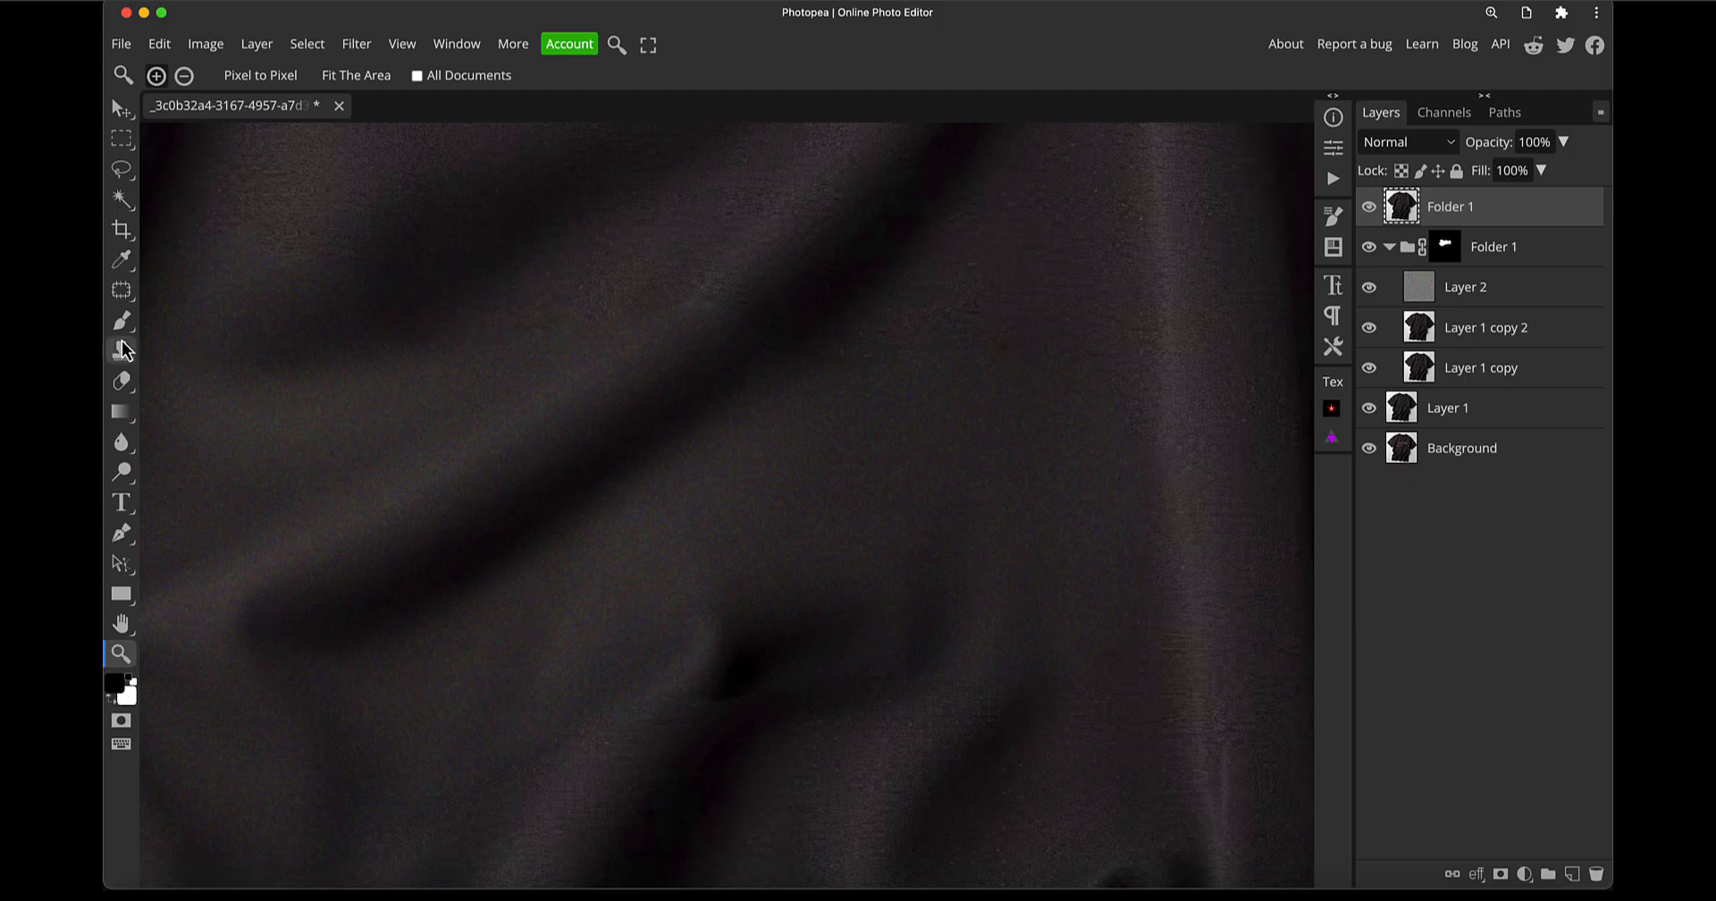
click(121, 289)
mouse_move(646, 321)
mouse_down()
mouse_move(712, 303)
mouse_move(750, 330)
mouse_move(693, 333)
mouse_move(702, 313)
mouse_up()
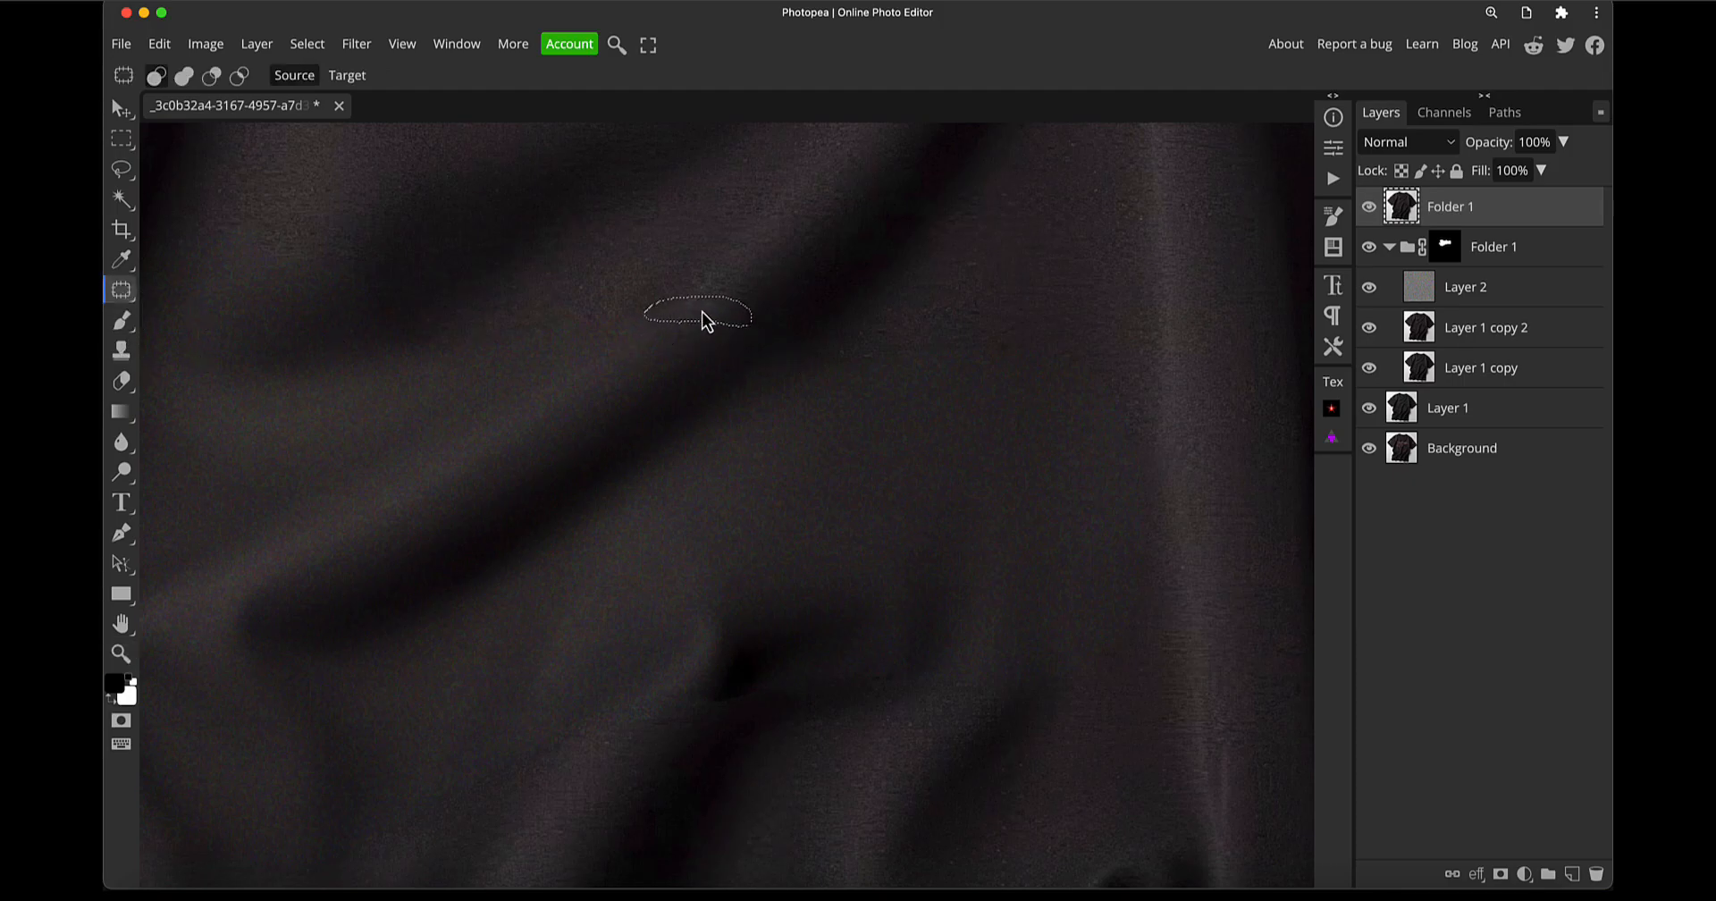
key(super+d)
Inspect the lower chest folds and surrounding fabric up close for remaining flaws
drag(1027, 661, 711, 376)
drag(483, 540, 930, 417)
drag(726, 455, 865, 506)
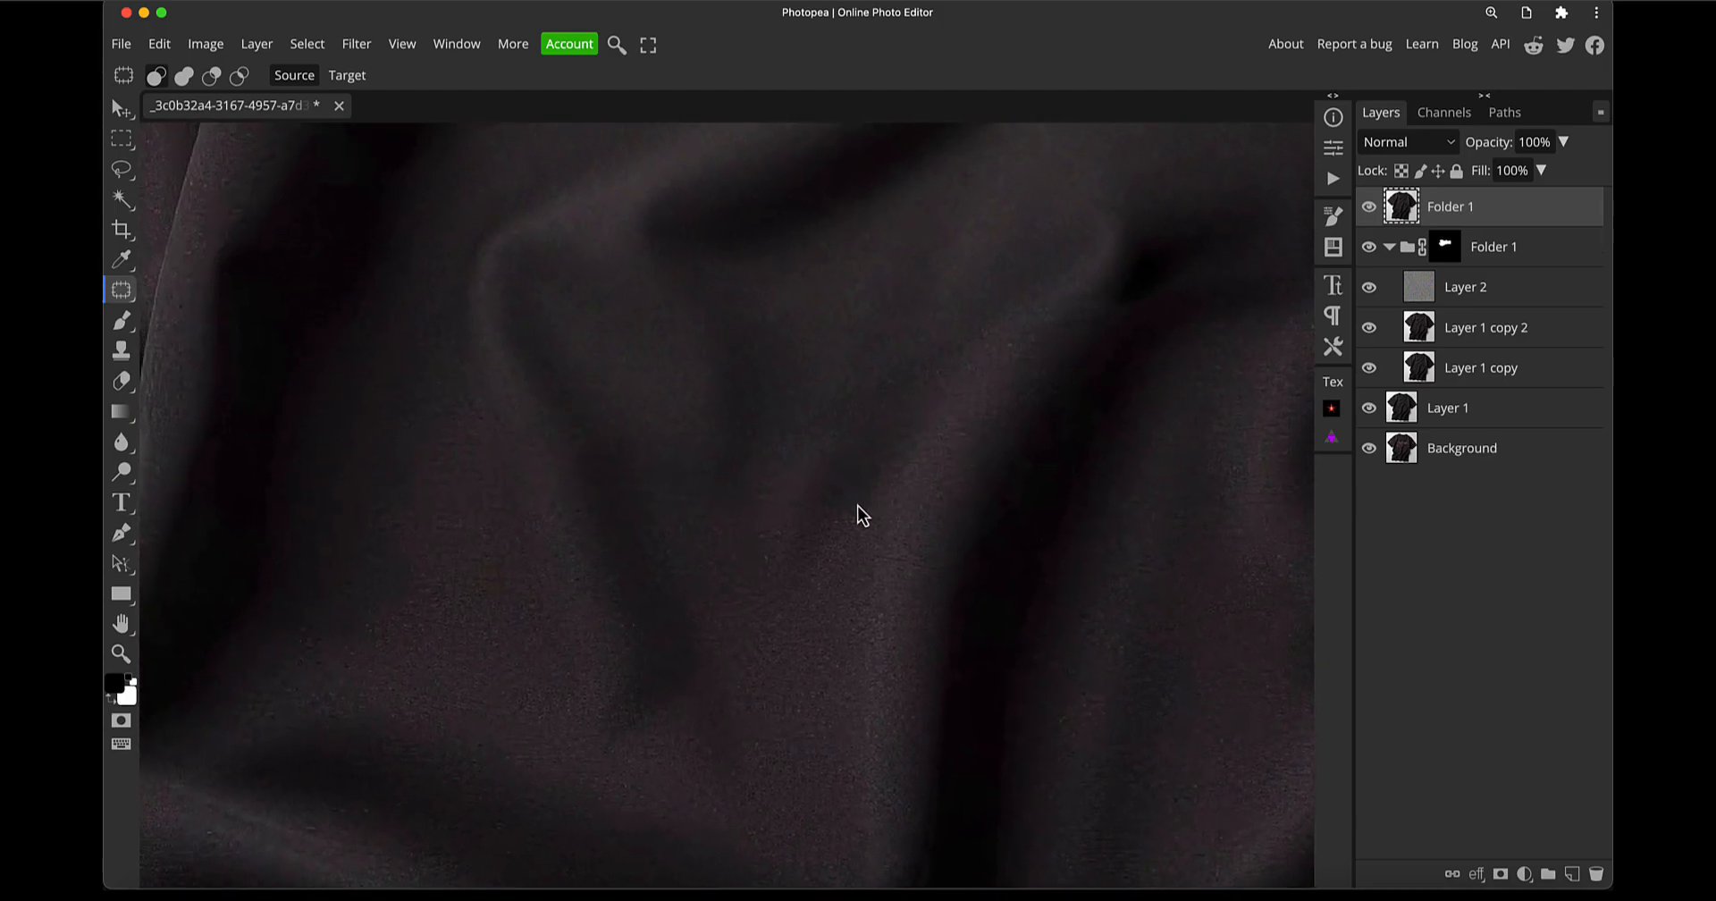
drag(674, 548, 996, 558)
key(z)
drag(904, 430, 860, 438)
drag(1144, 389, 997, 434)
Patch the small artifact on the outer edge of the left-hand sleeve, then deselect
drag(565, 338, 604, 335)
drag(799, 253, 705, 340)
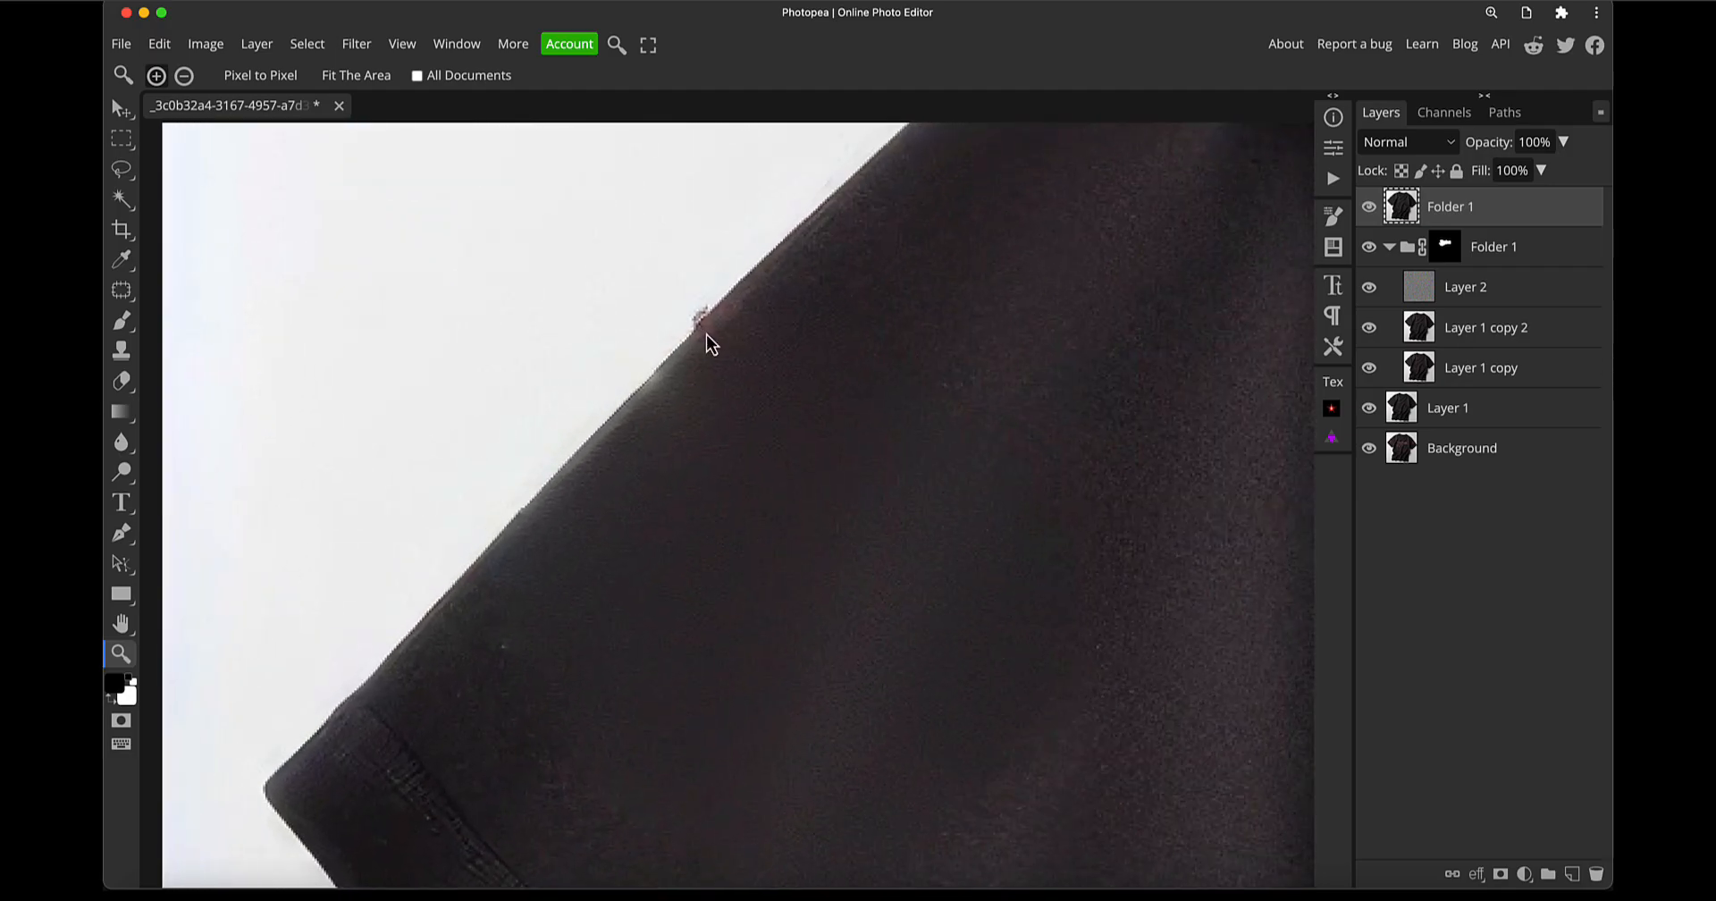
click(122, 289)
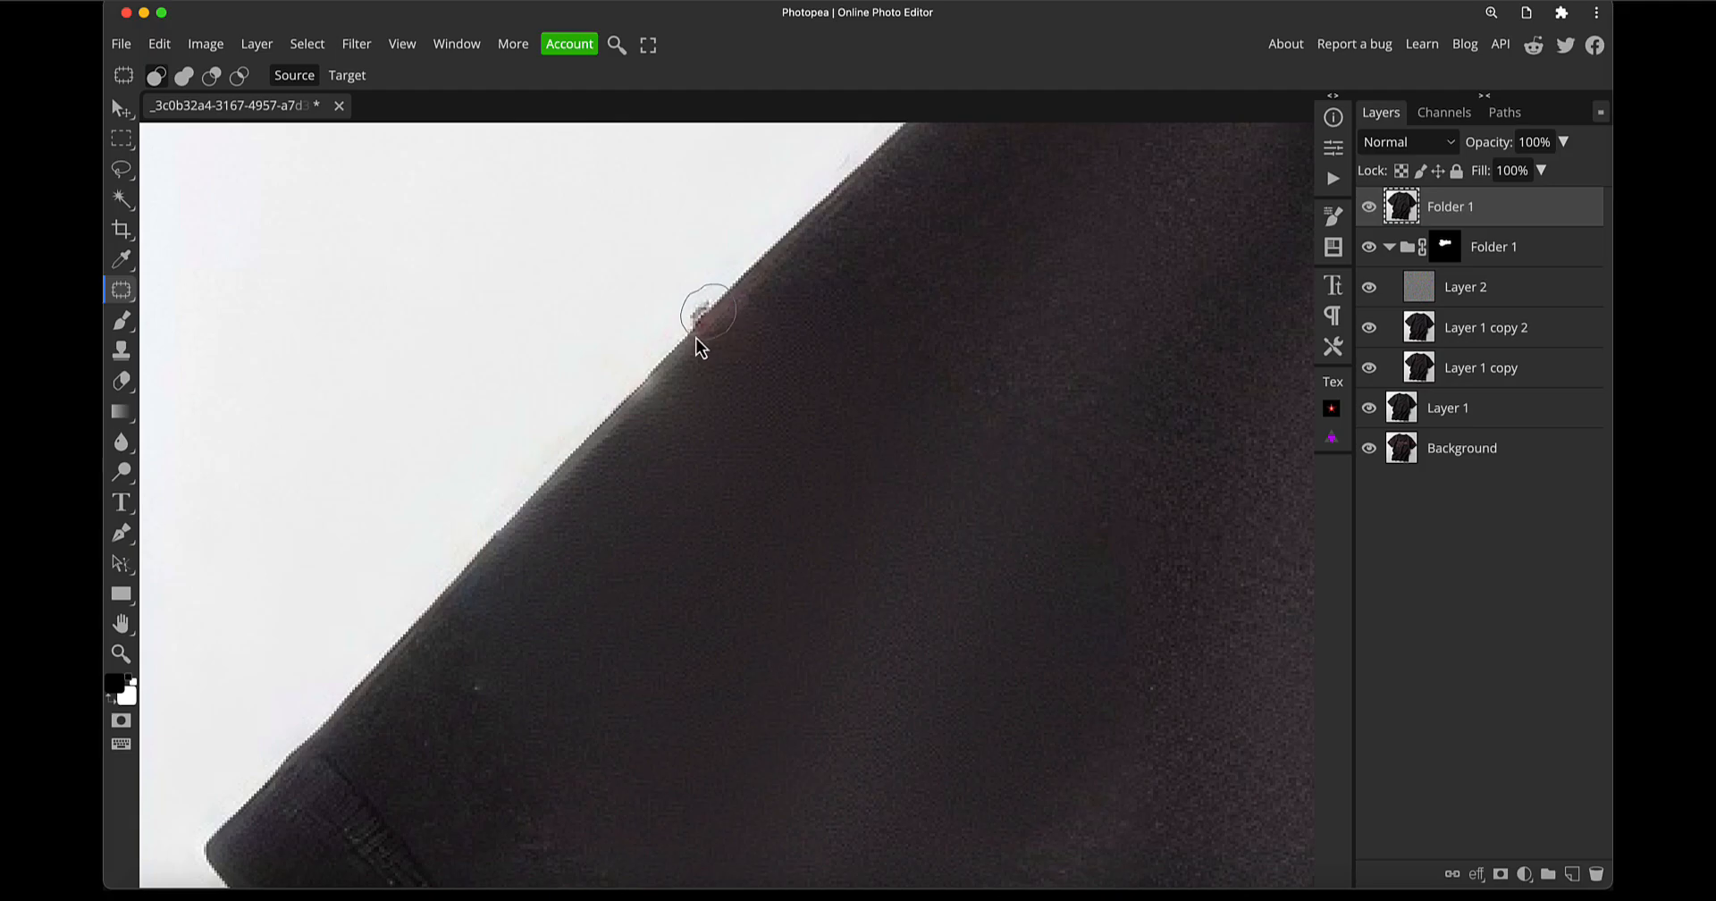
drag(724, 314, 774, 262)
click(863, 505)
Add a new empty layer above the merged Folder 1 layer and reduce the Clone Stamp brush to 3 px
key(s)
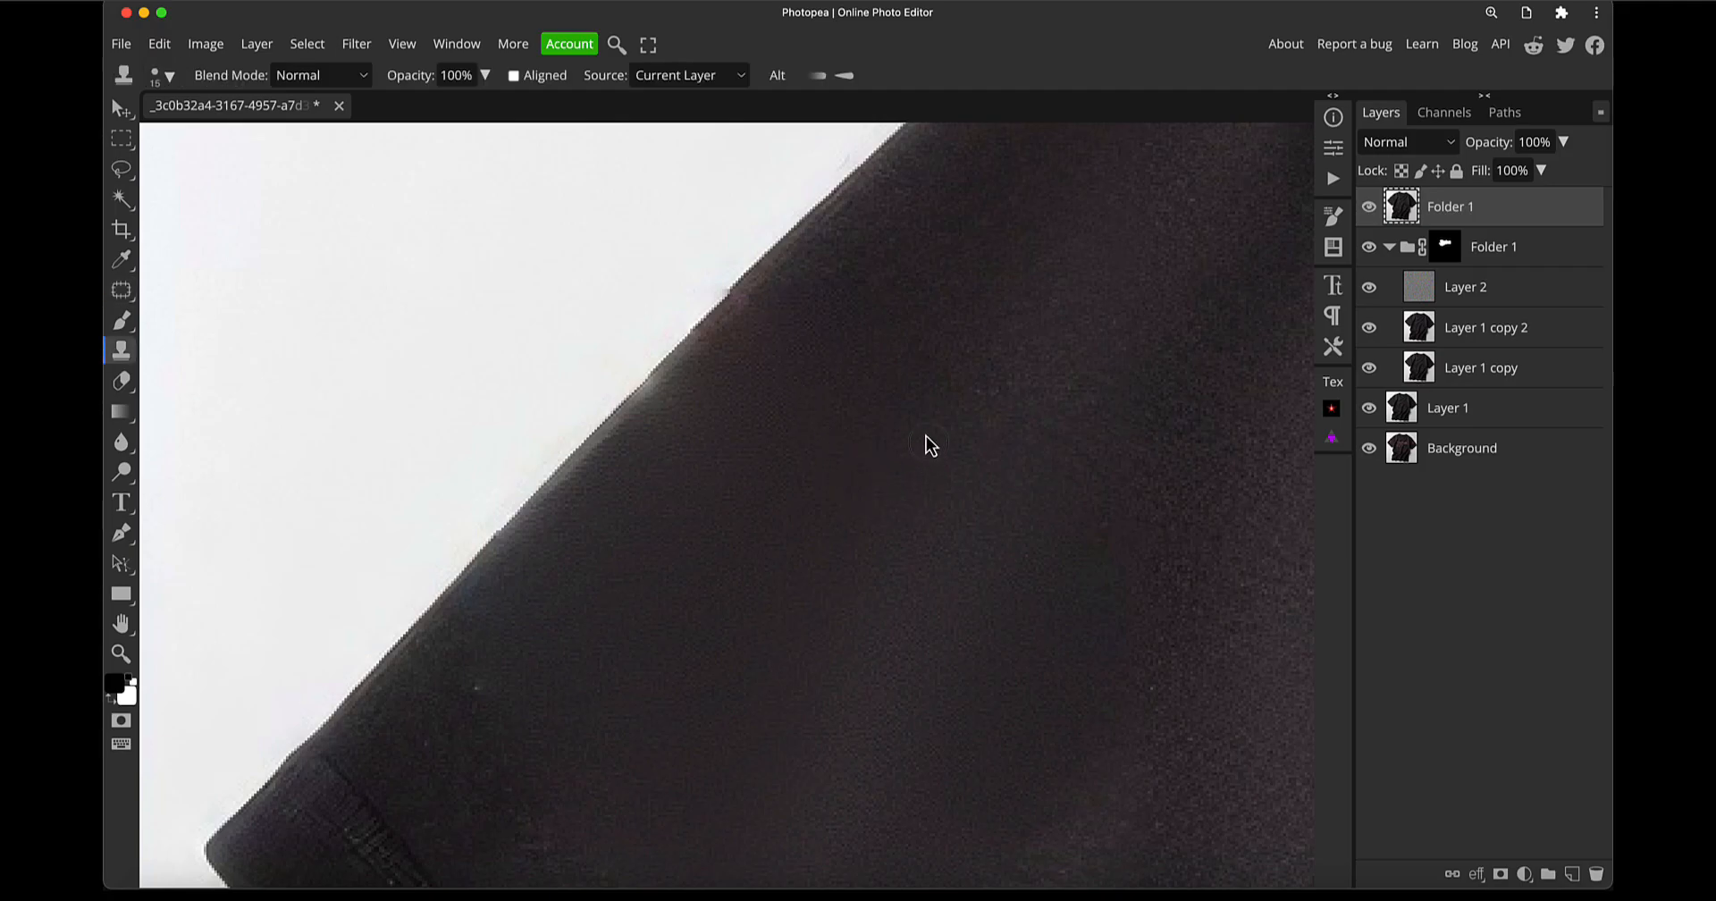
click(1571, 873)
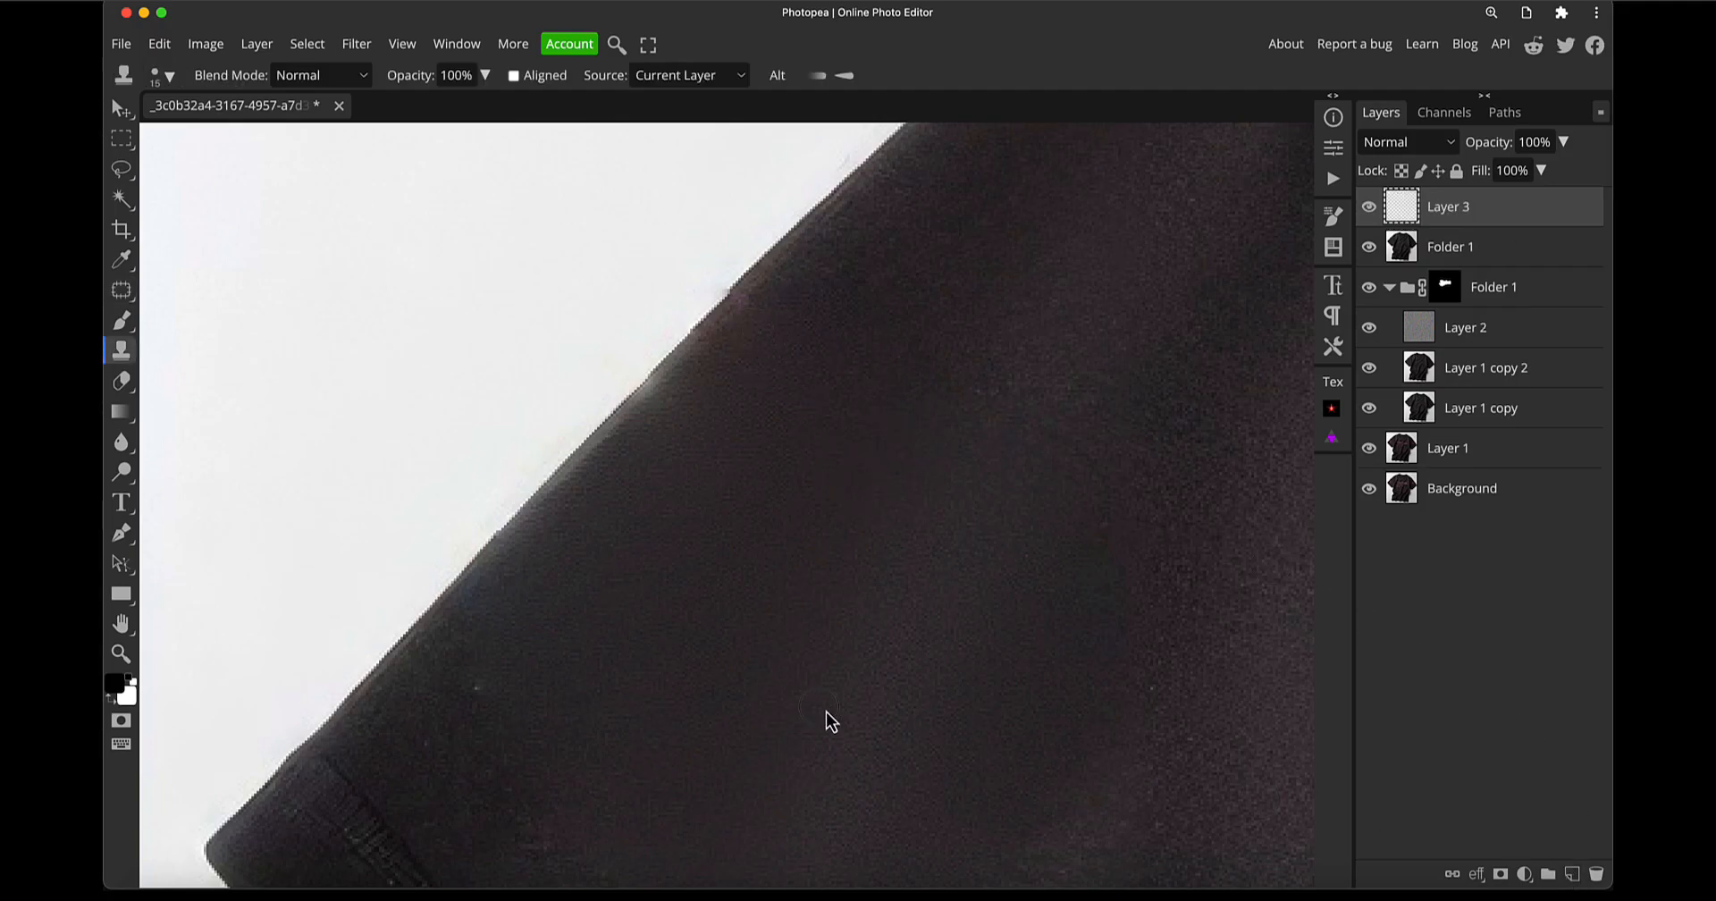
key(bracketleft)
key(bracketleft)
key(bracketleft)
key(bracketleft)
Set the Clone Stamp source to Current & Below and clone over the rough spot on the sleeve's outer edge
drag(725, 285, 731, 284)
click(720, 77)
click(726, 99)
scroll(1018, 705, down, 2)
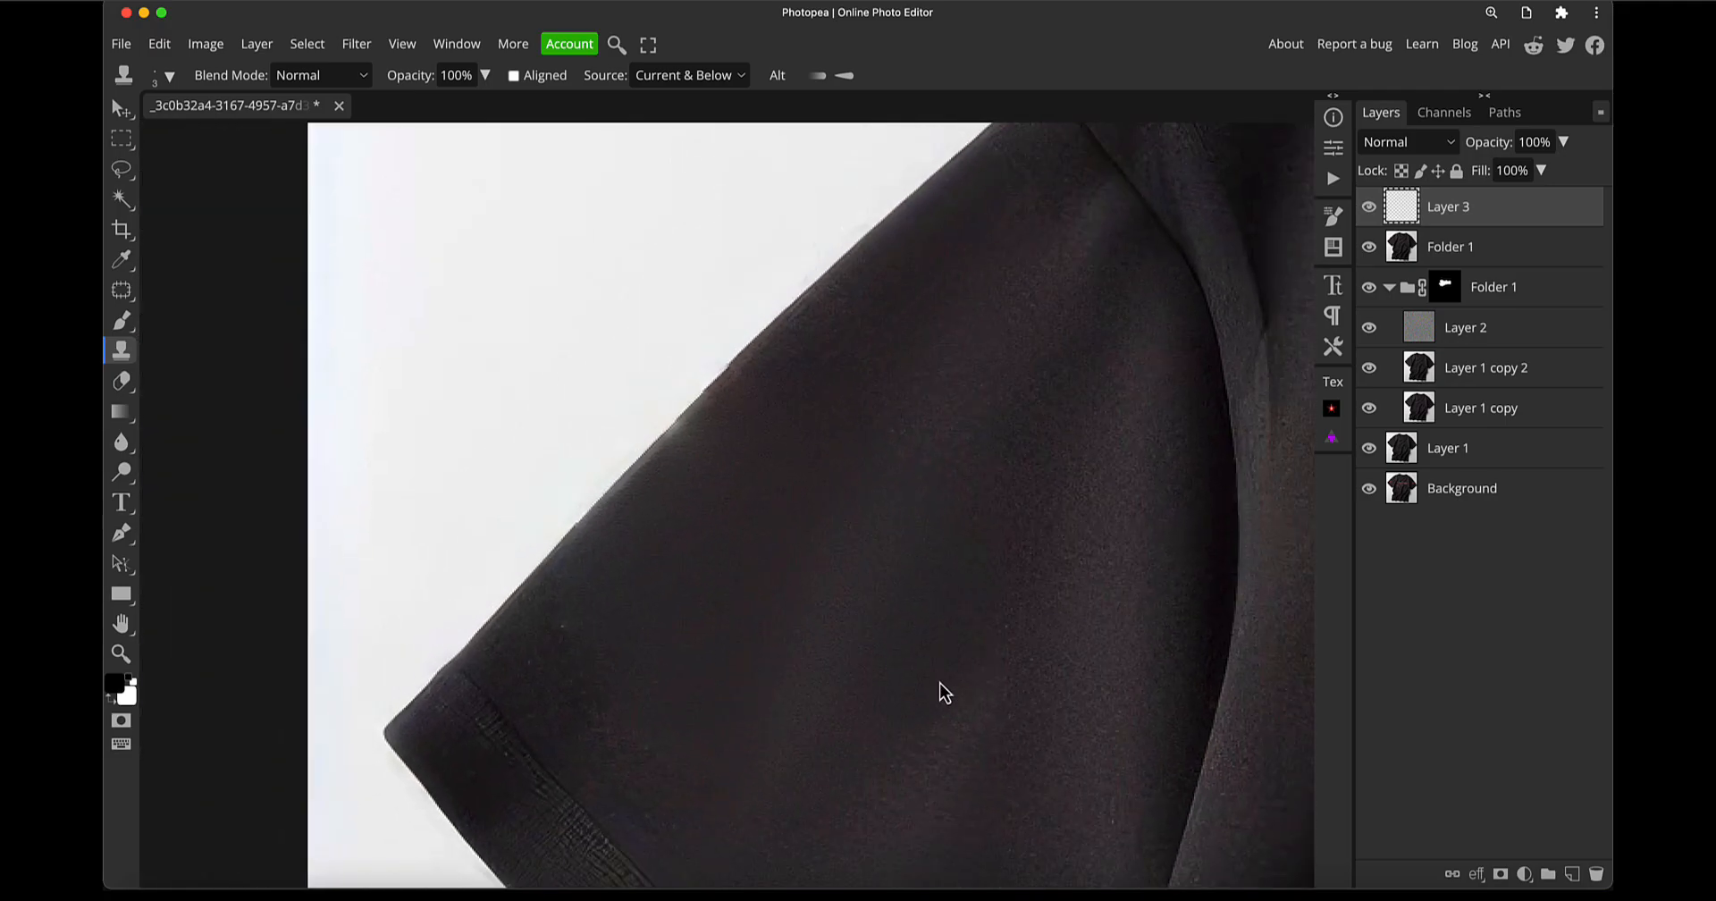
Inspect the whole T-shirt and toggle layer visibility to compare the earlier stages with the retouched result
scroll(1226, 516, down, 1)
drag(1167, 549, 575, 595)
key(ctrl+0)
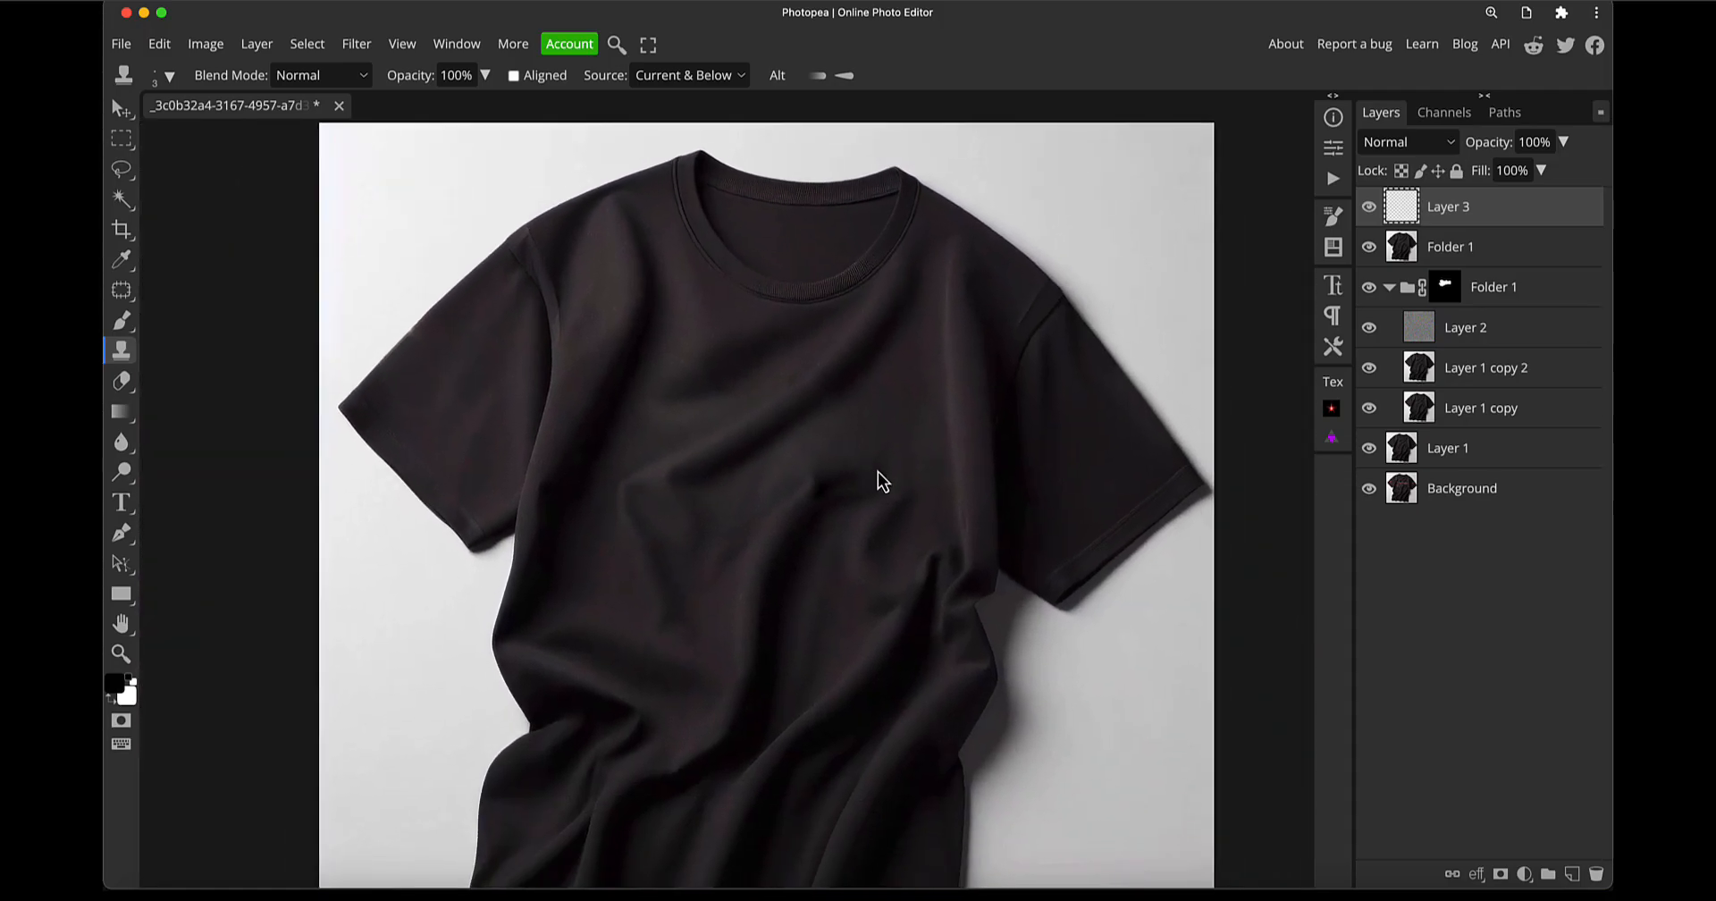
drag(877, 472, 889, 396)
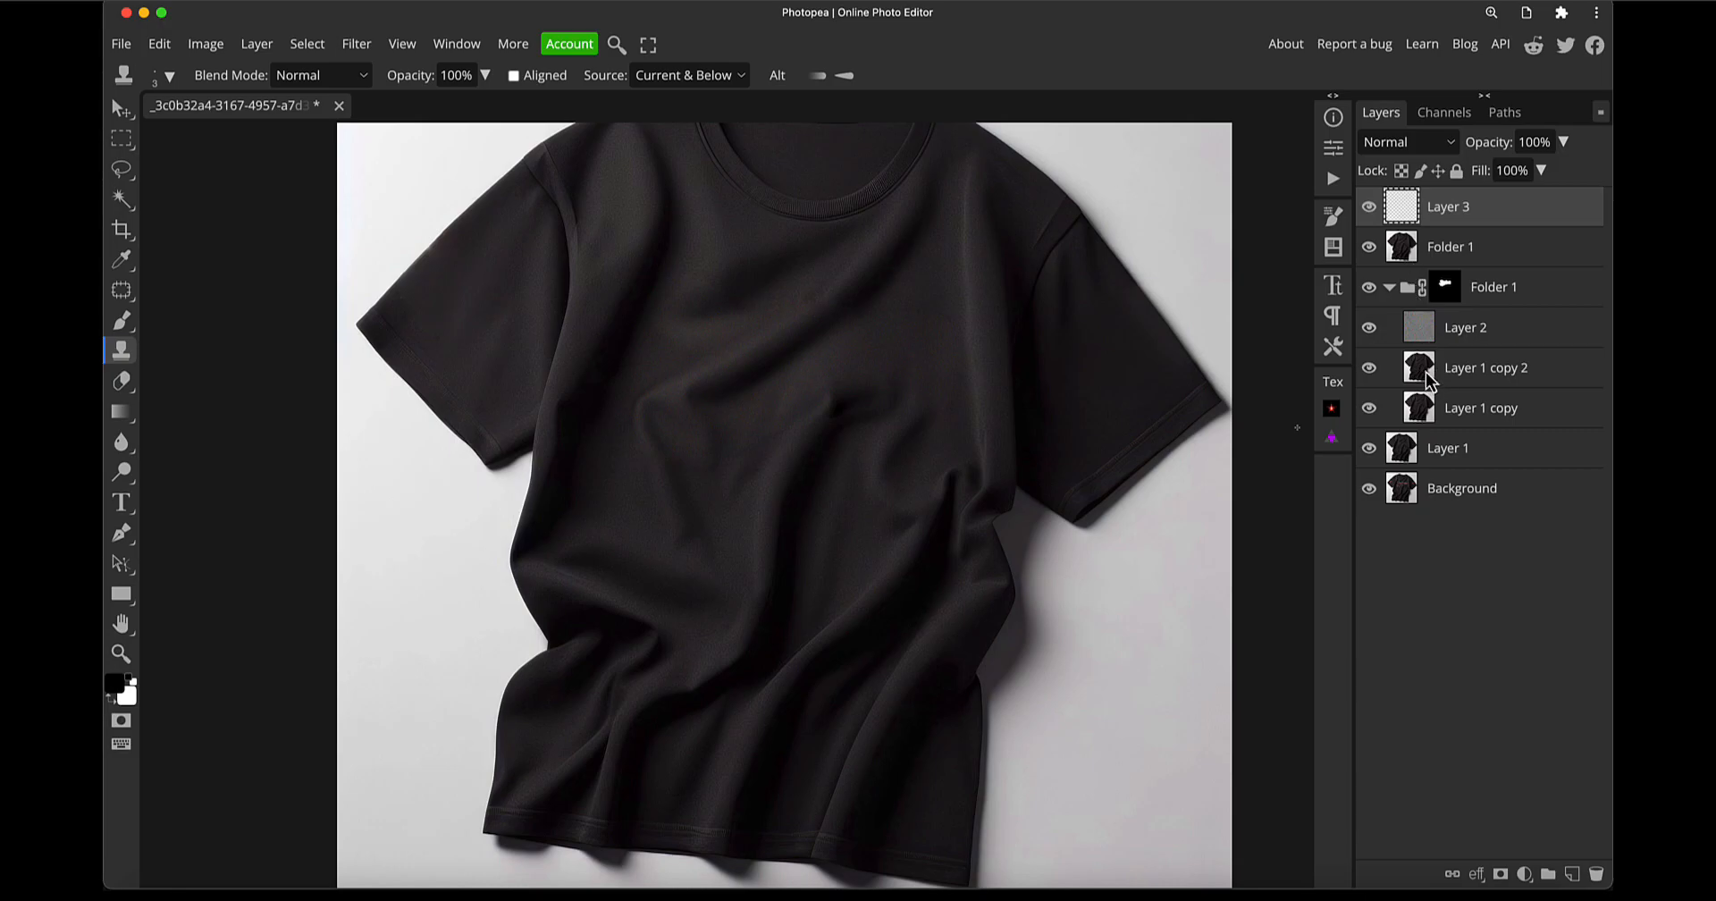
alt+click(1370, 497)
click(1368, 449)
click(1449, 291)
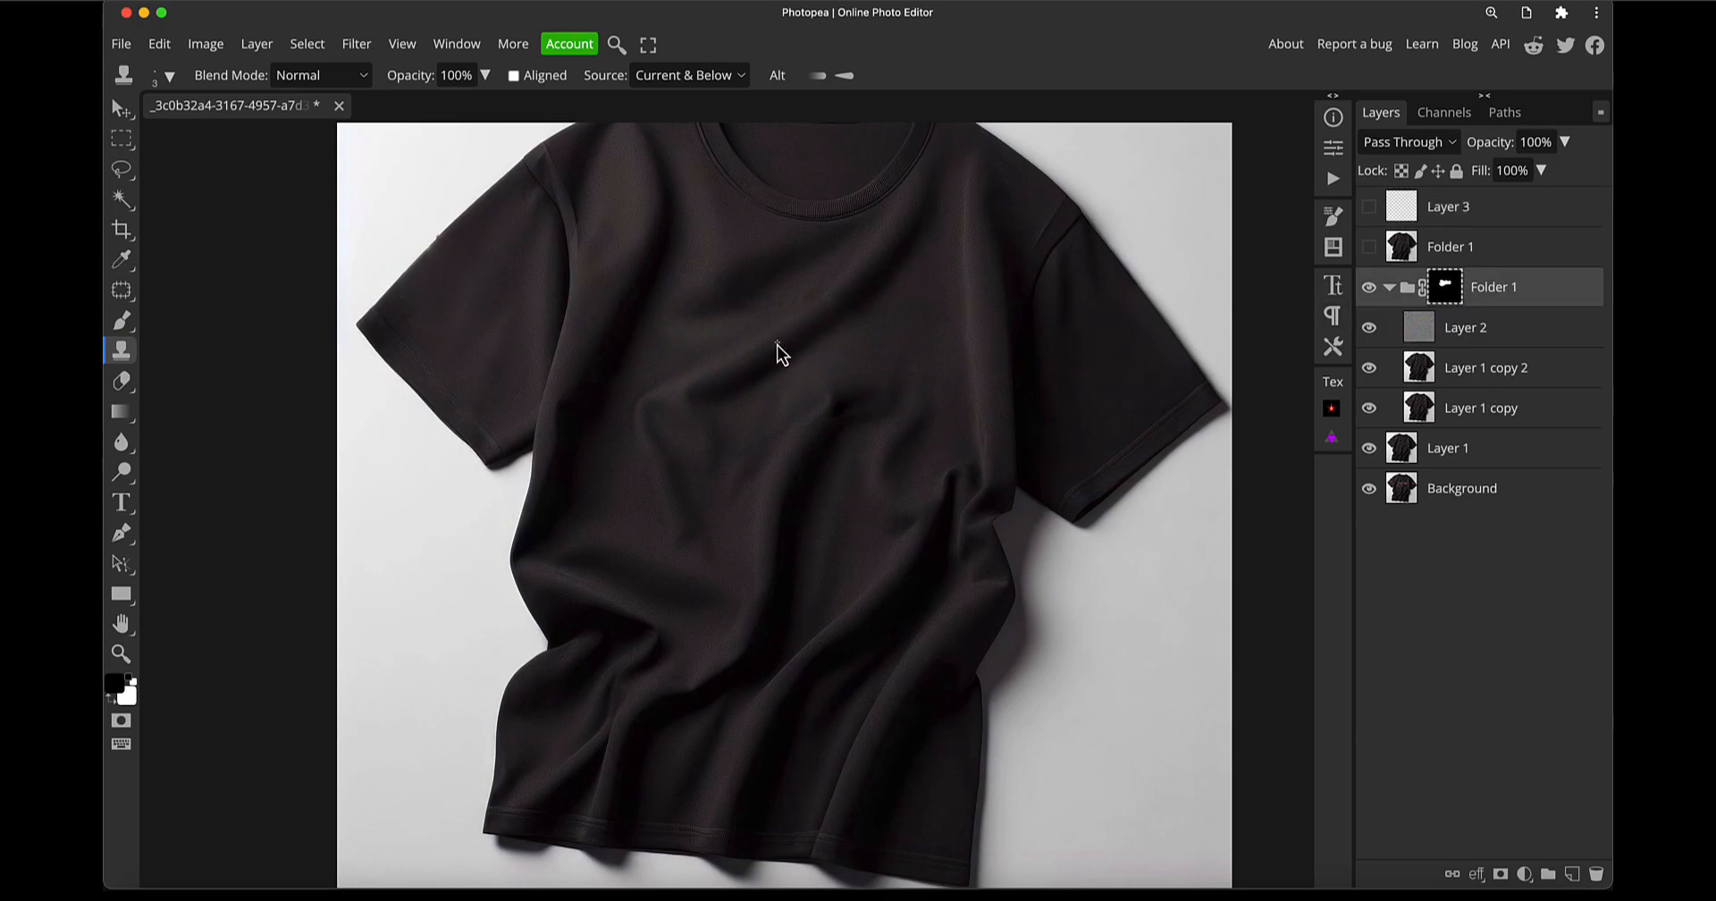
key(z)
drag(840, 373, 847, 371)
click(1368, 246)
click(1368, 206)
mouse_move(952, 377)
mouse_down()
mouse_move(927, 363)
mouse_move(1015, 367)
mouse_move(984, 367)
mouse_up()
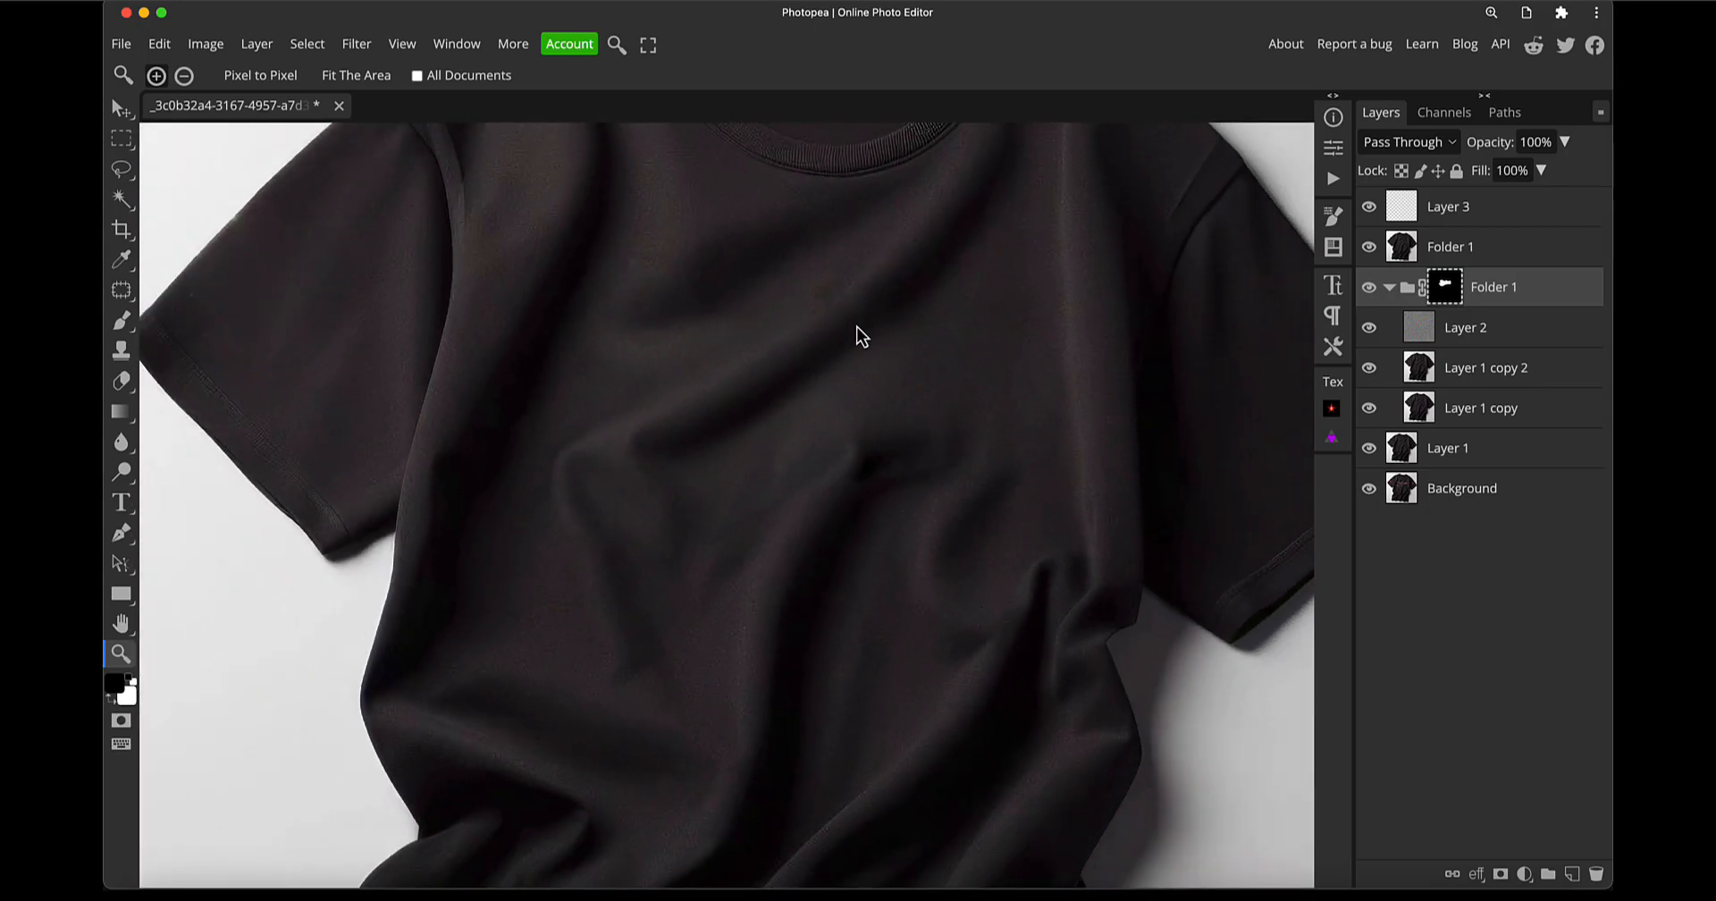
scroll(998, 445, down, 3)
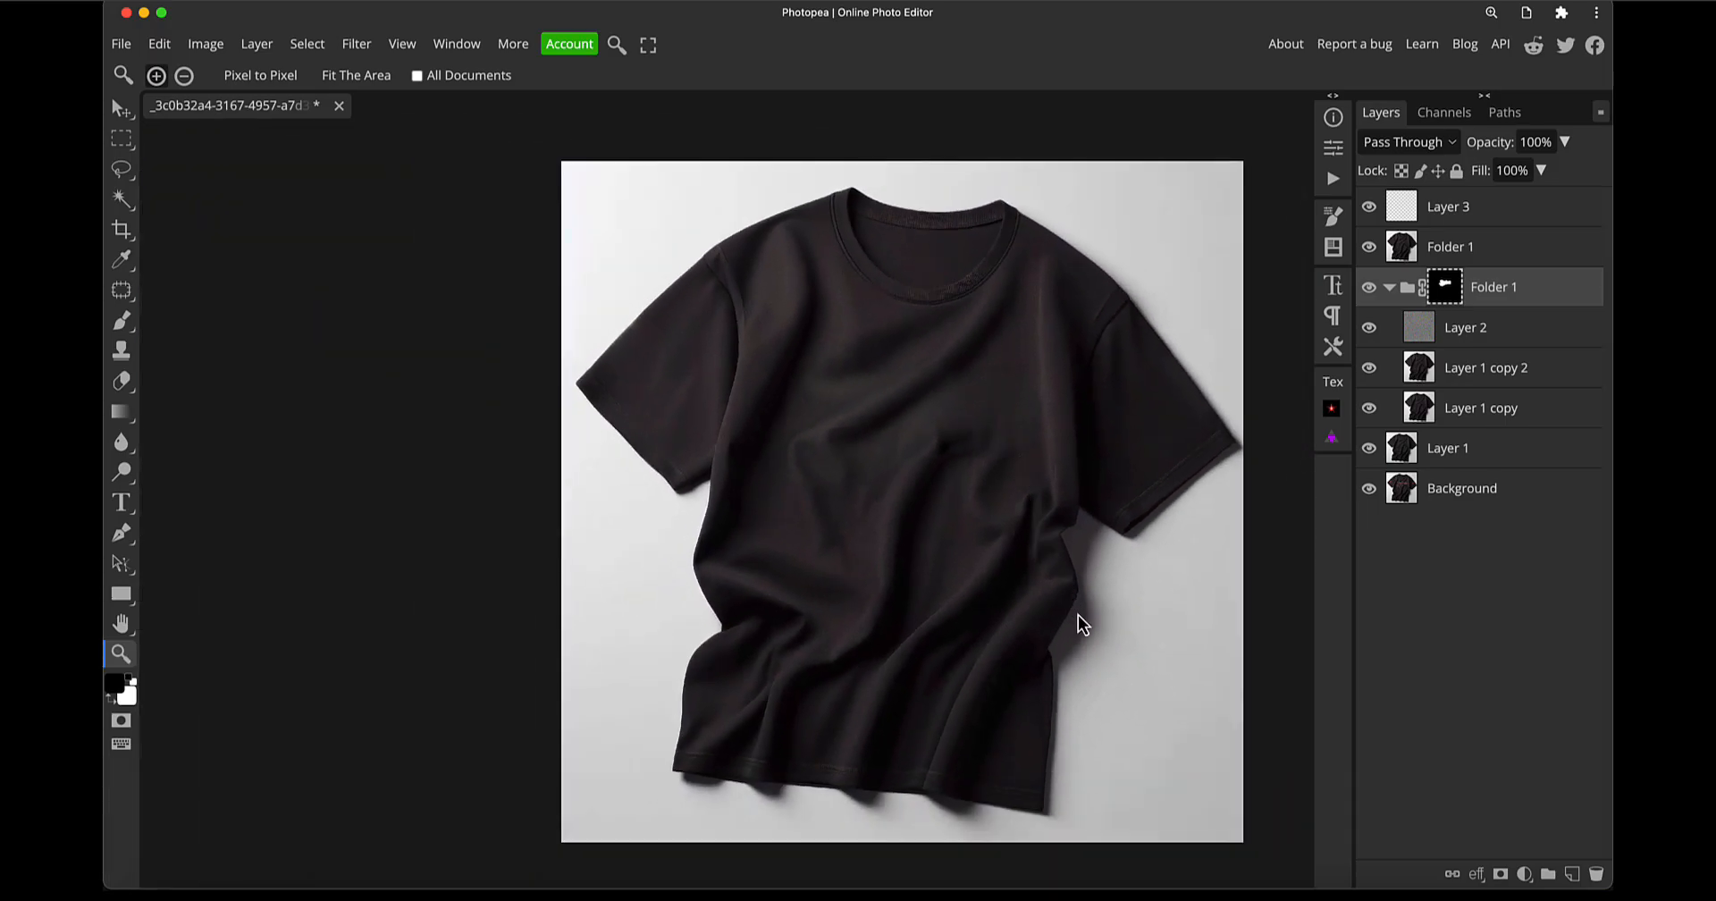
Switch to Photoshop and lasso loosely around the colourful skull pin, including its shadow
click(1420, 7)
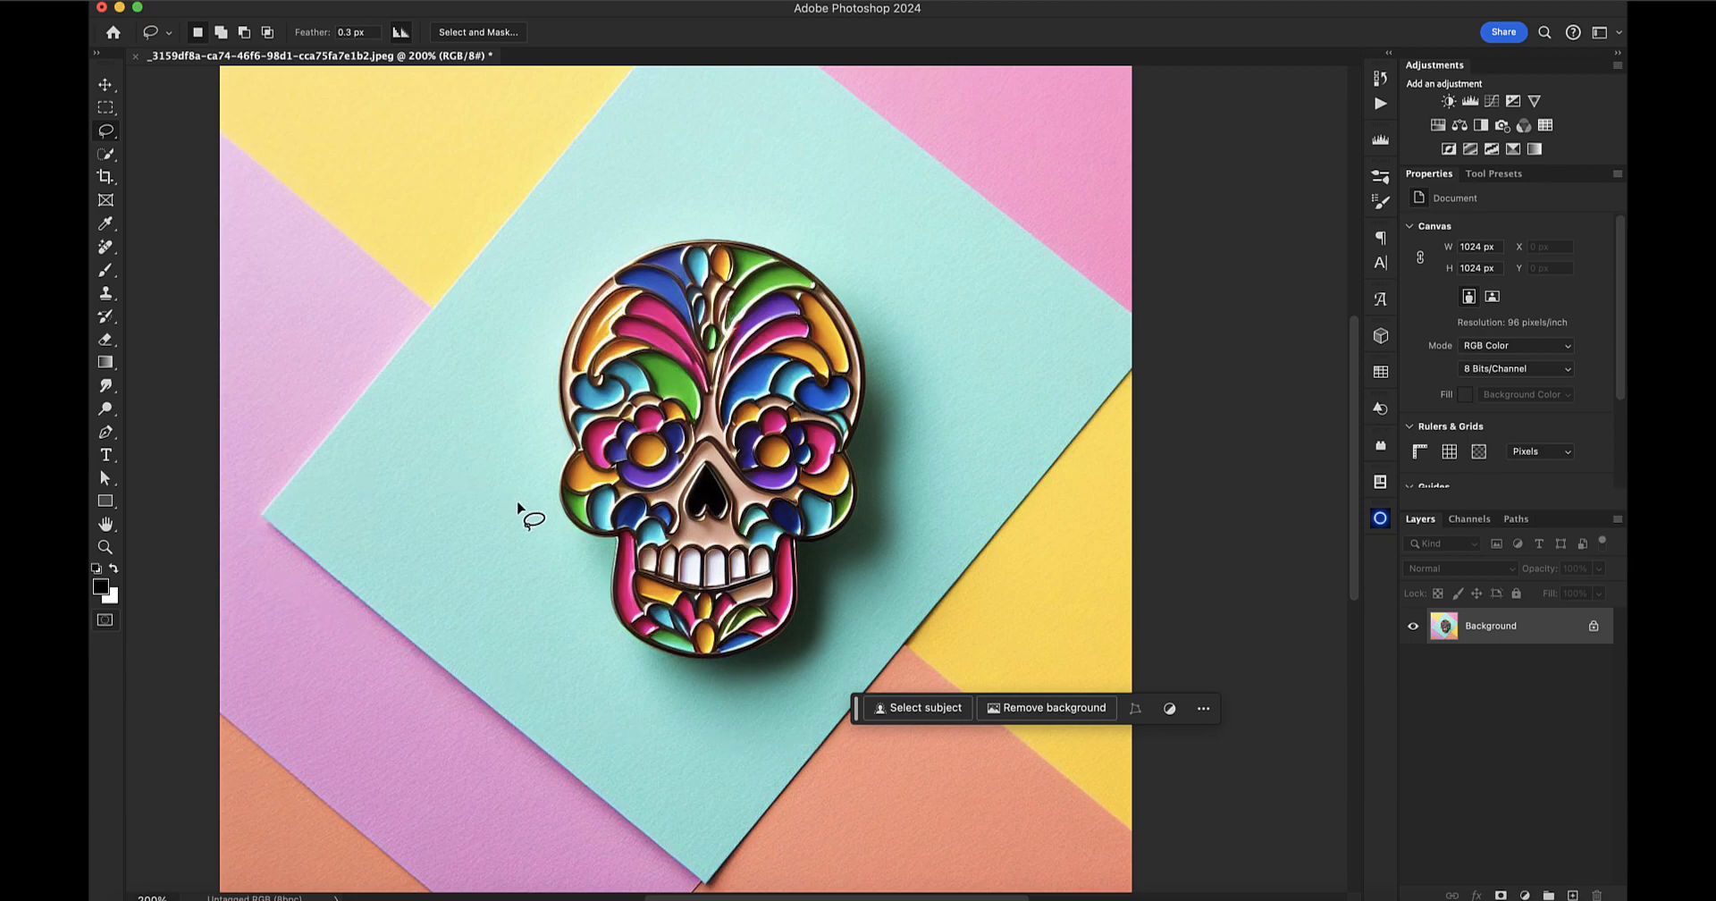
mouse_move(533, 335)
mouse_down()
mouse_move(602, 244)
mouse_move(684, 213)
mouse_move(797, 231)
mouse_move(867, 273)
mouse_move(915, 346)
mouse_move(939, 516)
mouse_move(838, 684)
mouse_move(721, 726)
mouse_move(731, 748)
mouse_move(638, 742)
mouse_move(548, 517)
mouse_move(535, 444)
mouse_up()
drag(527, 362, 529, 349)
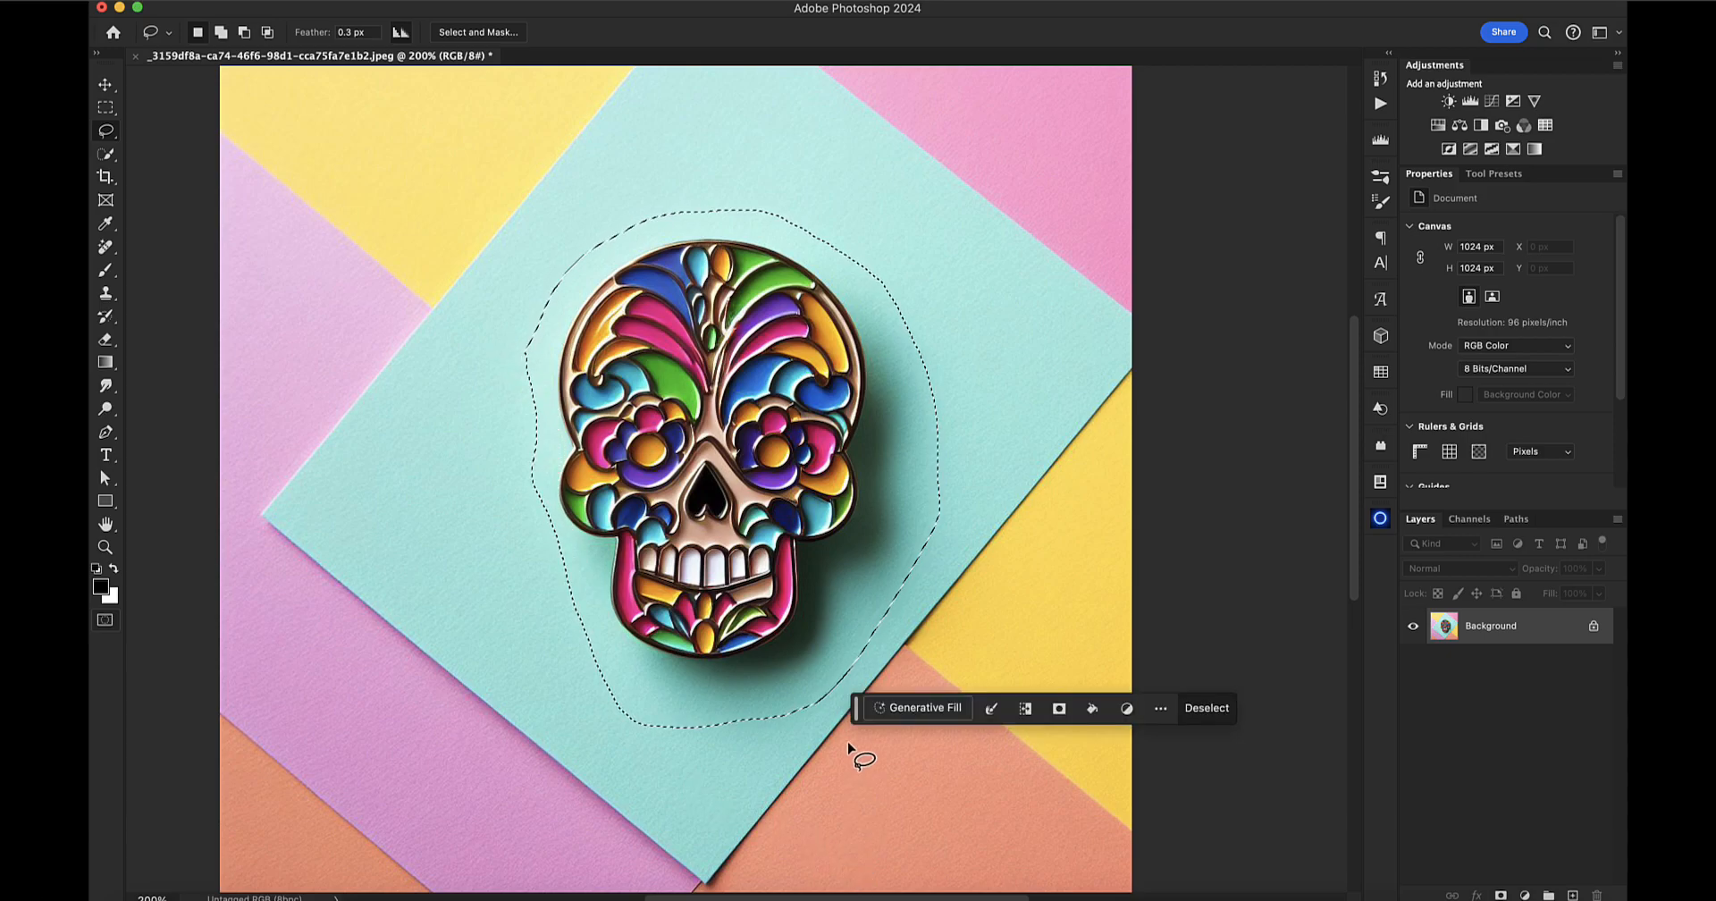
Run Generative Fill on the selected skull pin with the prompt left empty
click(920, 708)
drag(857, 720, 737, 770)
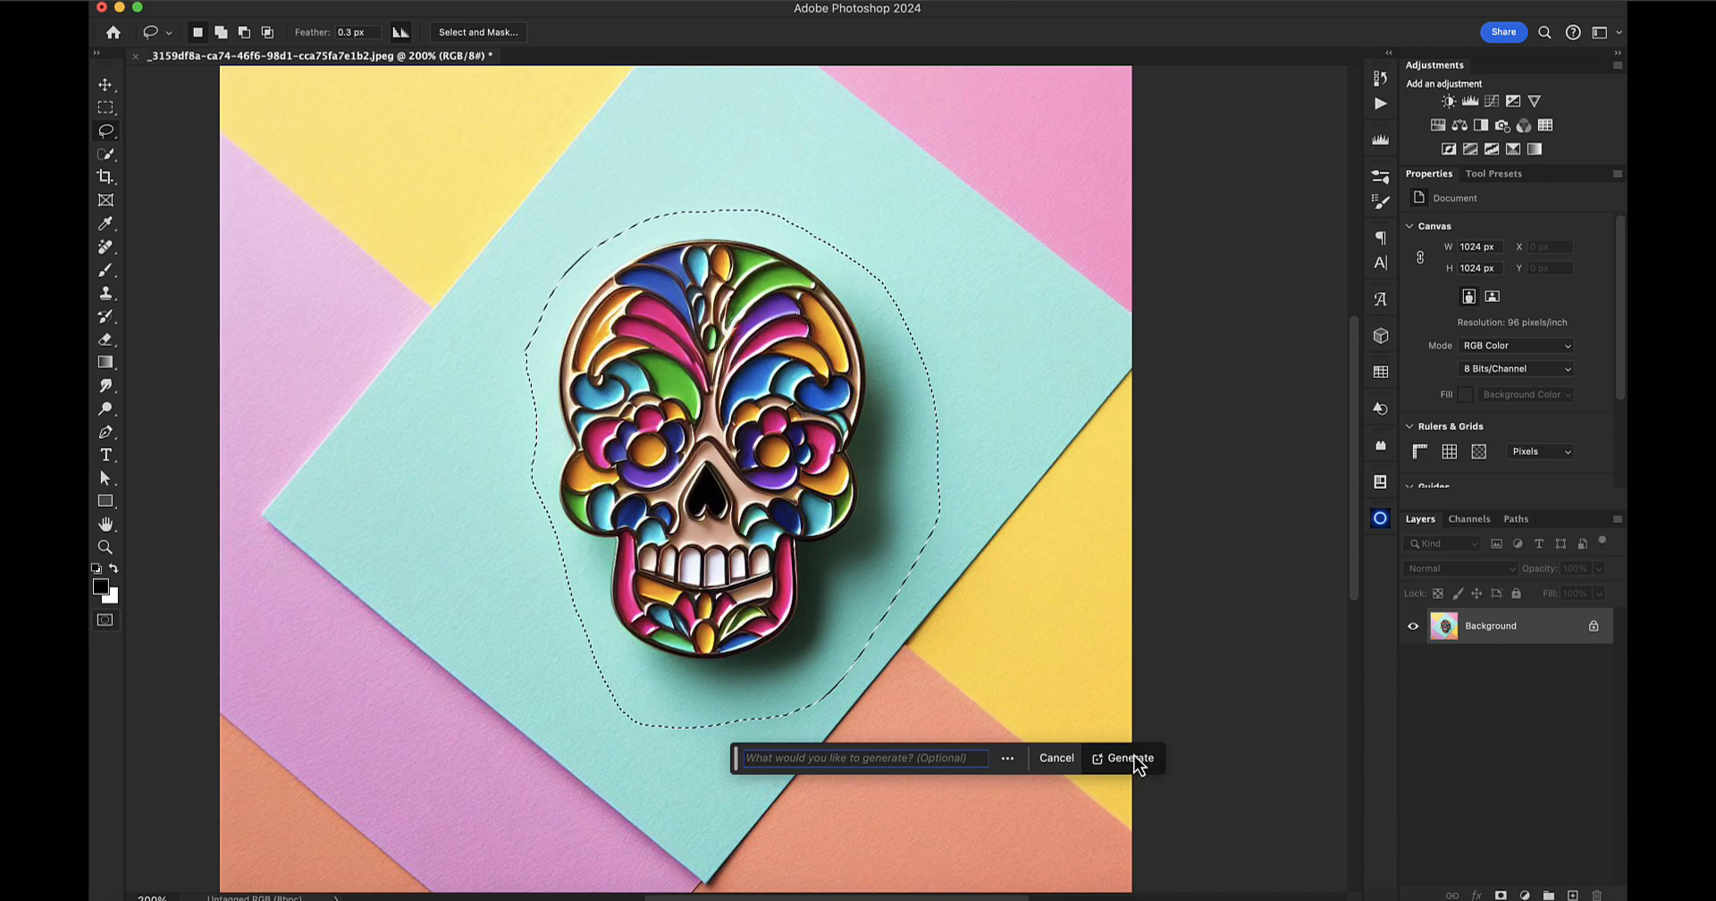
click(1131, 759)
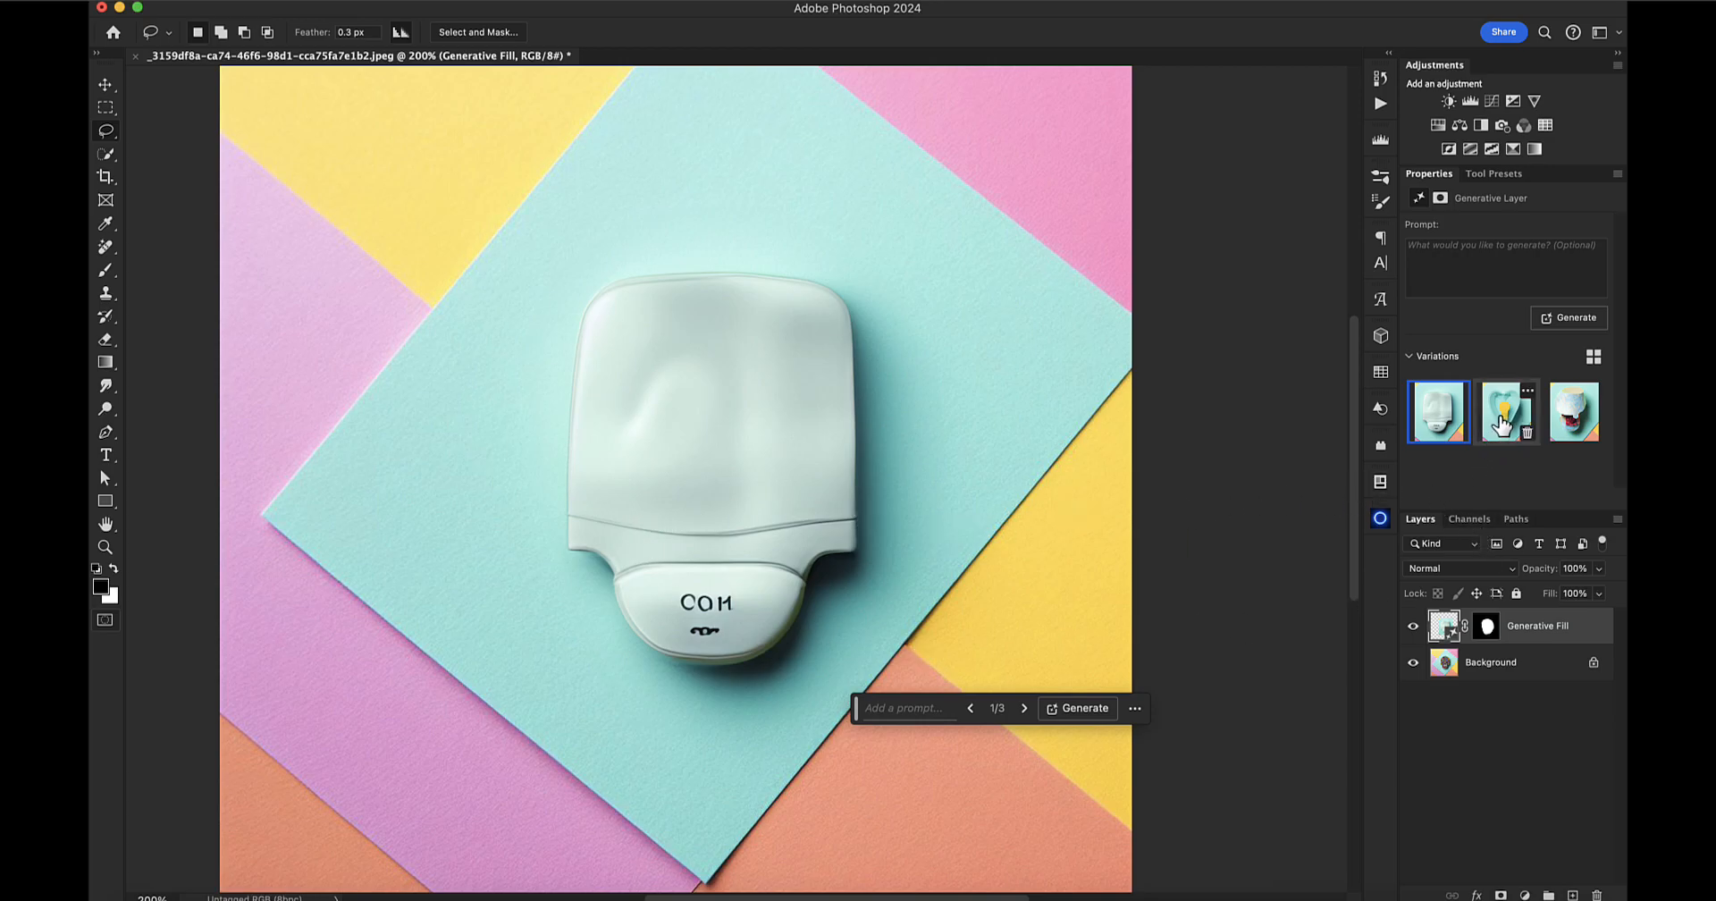
Compare the three generated variations of the skull pin replacement and return to the first one
click(1501, 436)
click(1565, 431)
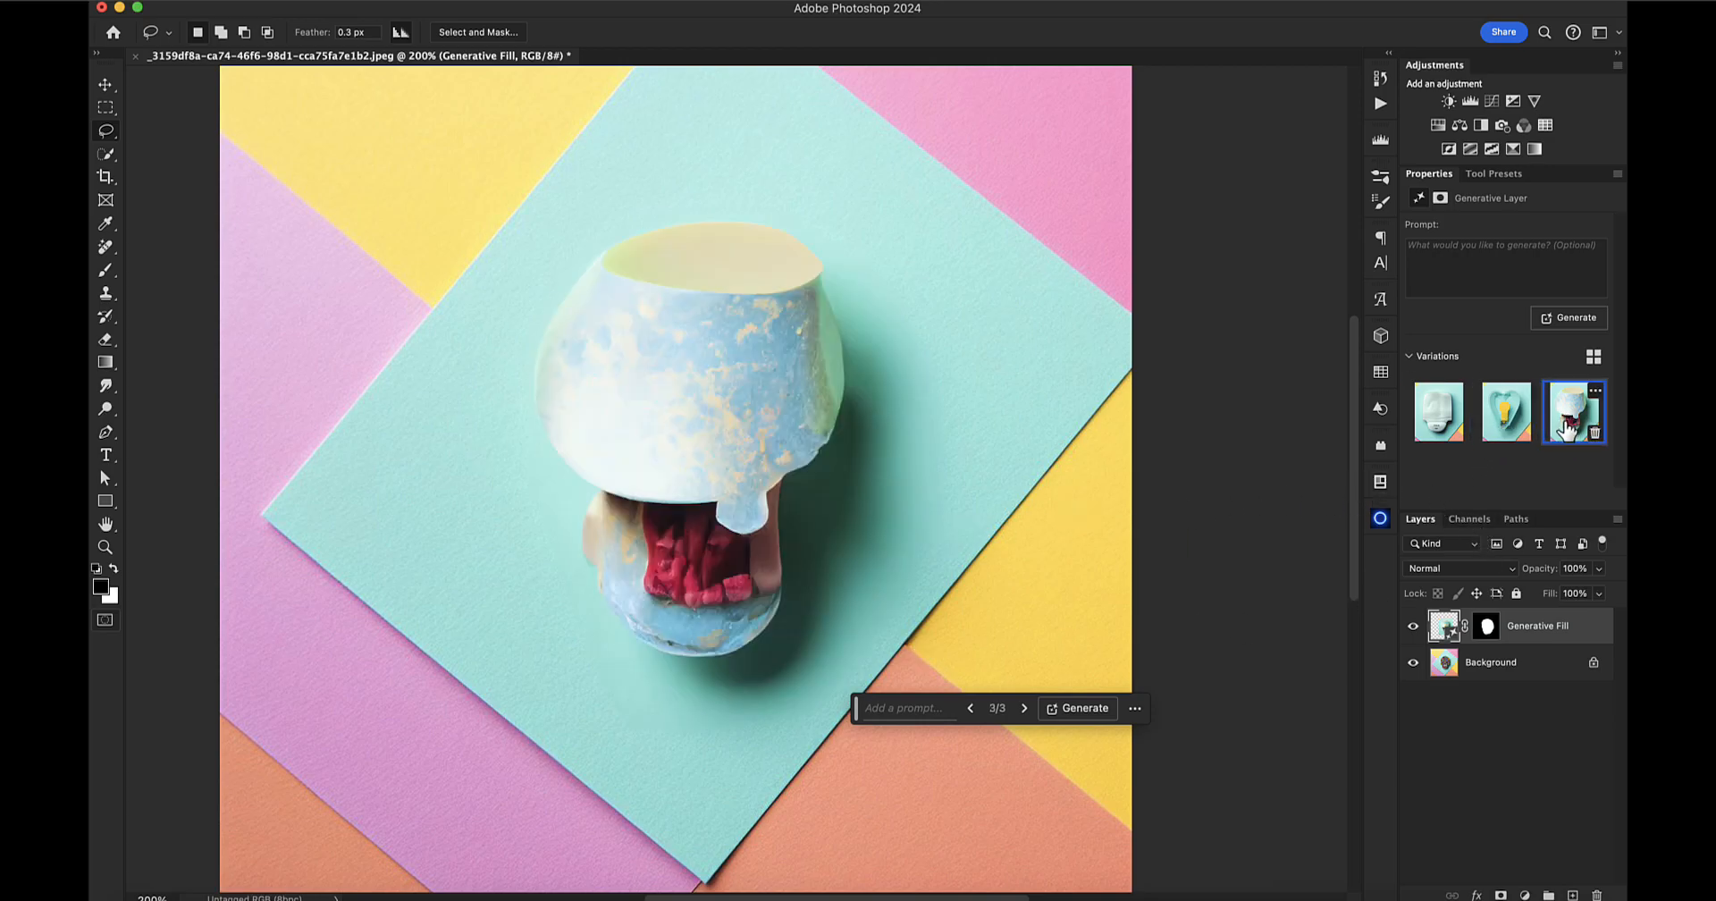
click(1501, 425)
click(1429, 422)
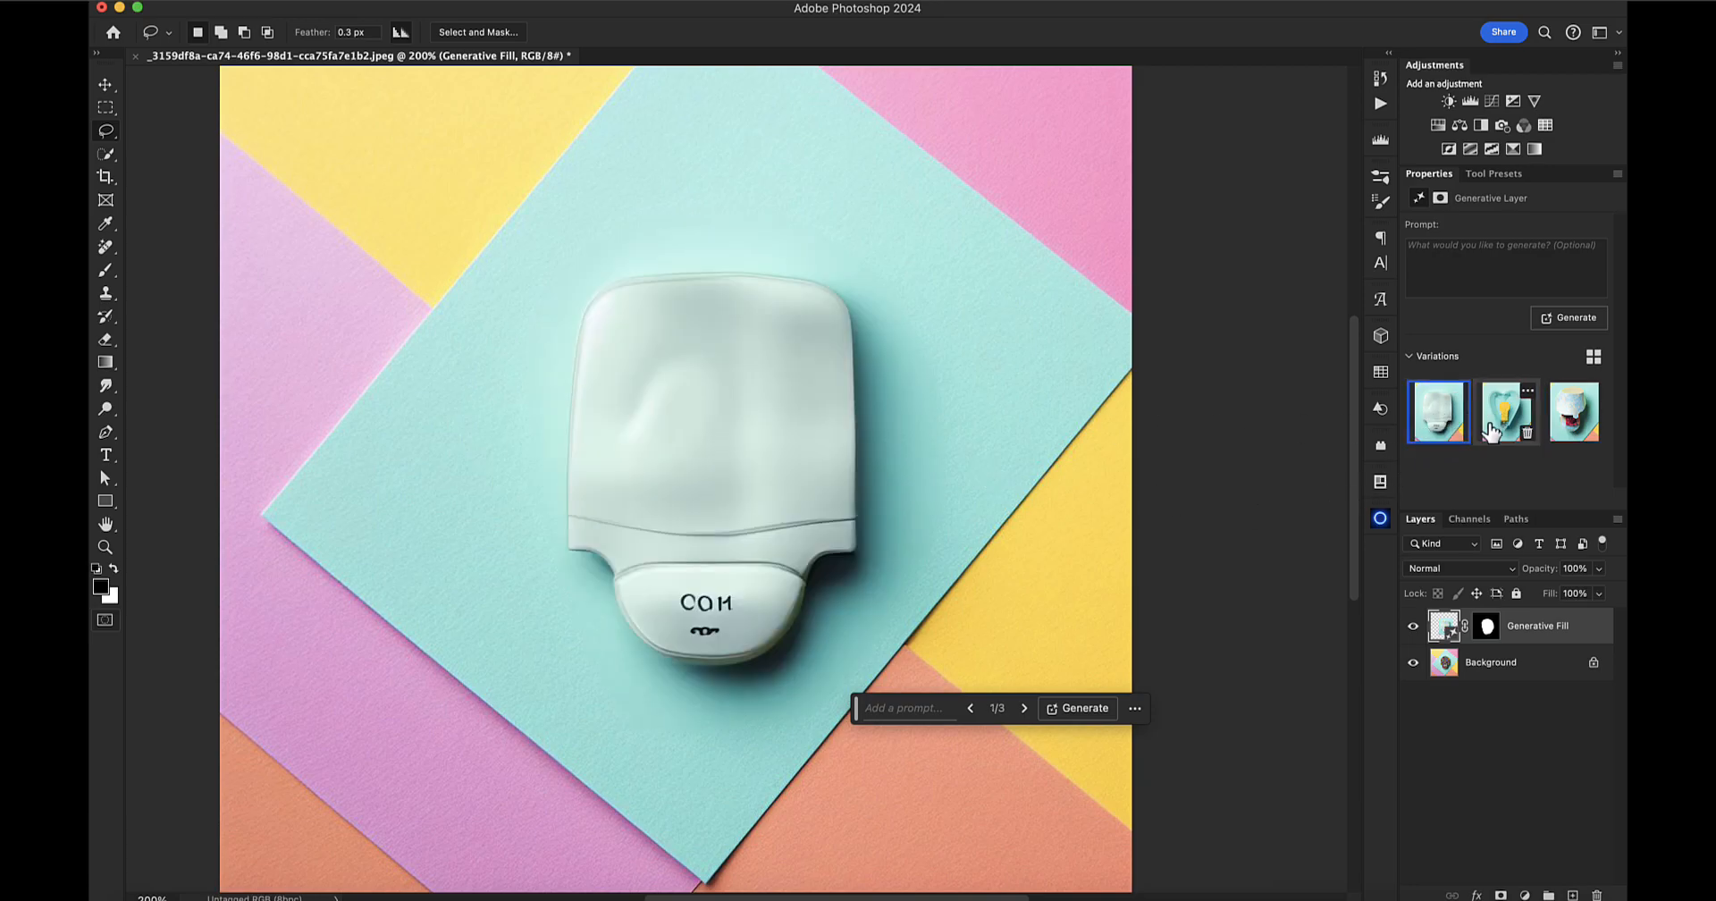
click(1499, 427)
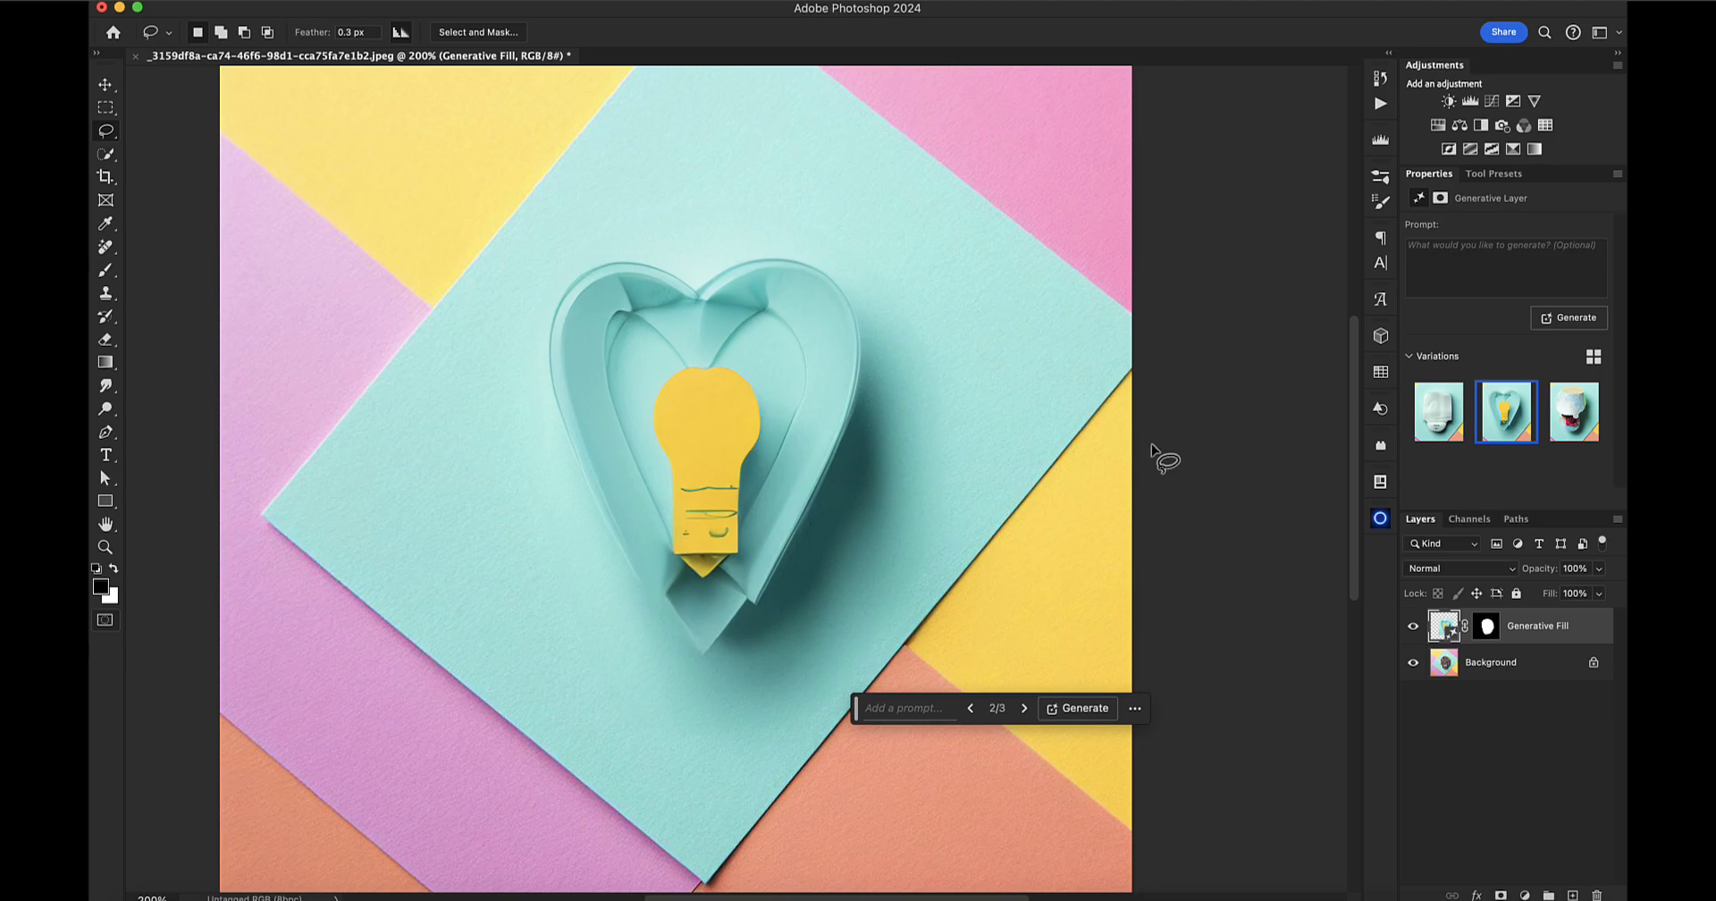
click(1562, 431)
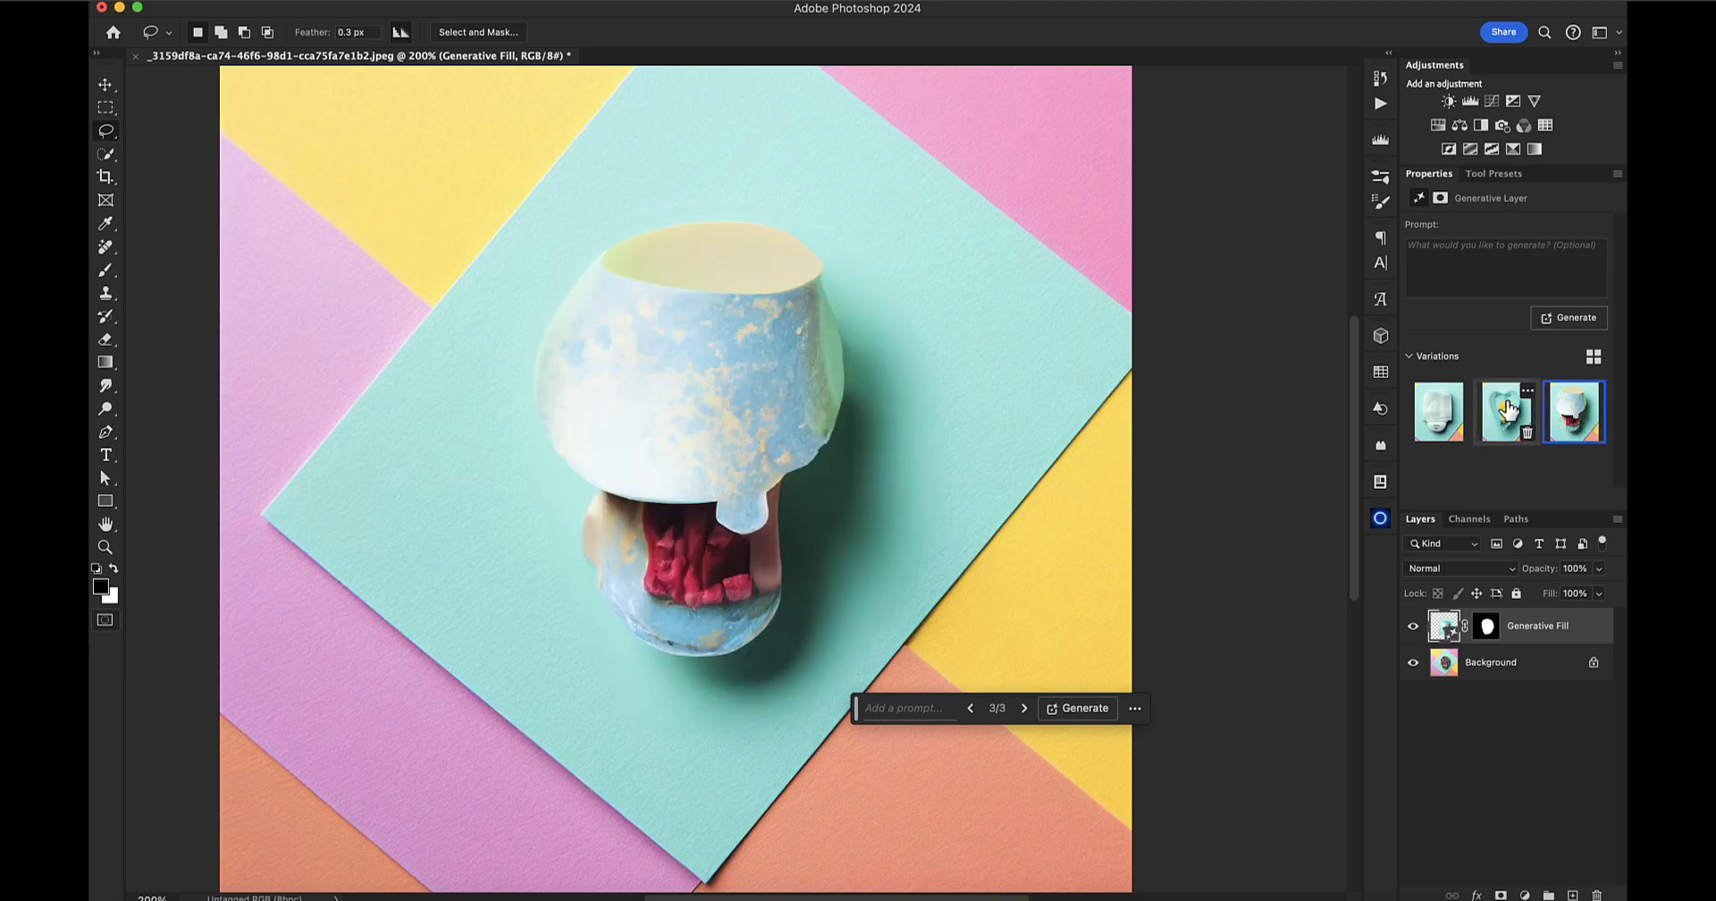
click(1447, 413)
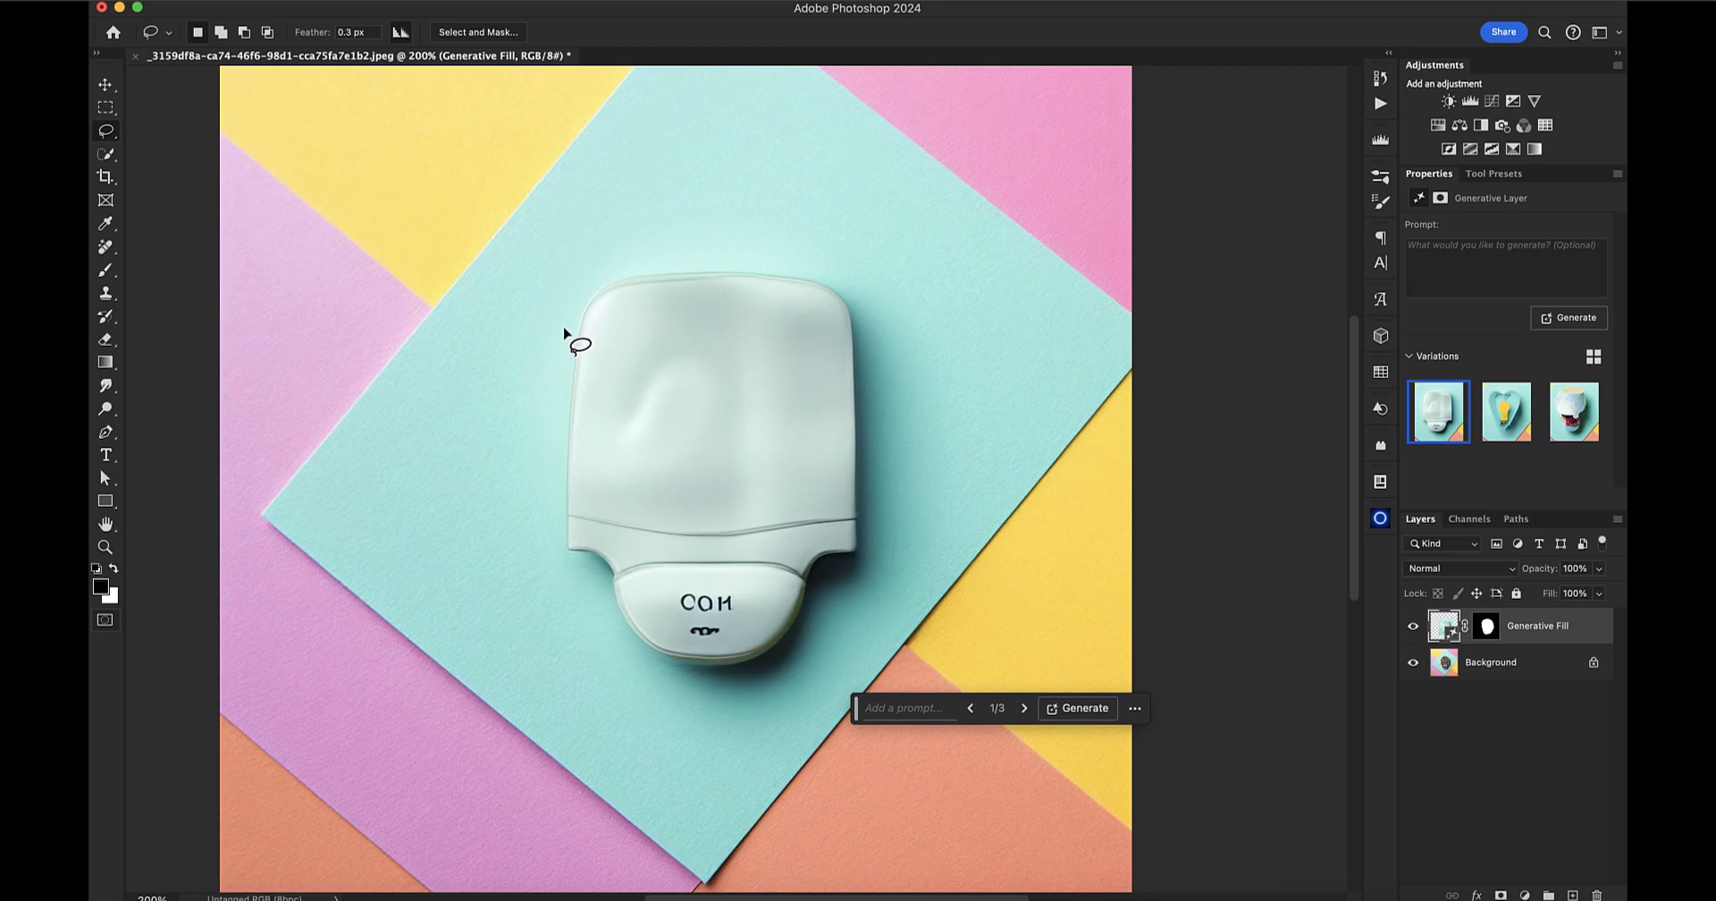
Lasso around the grey generated object with its shadow and run Generative Fill with the prompt left empty
drag(563, 329, 618, 267)
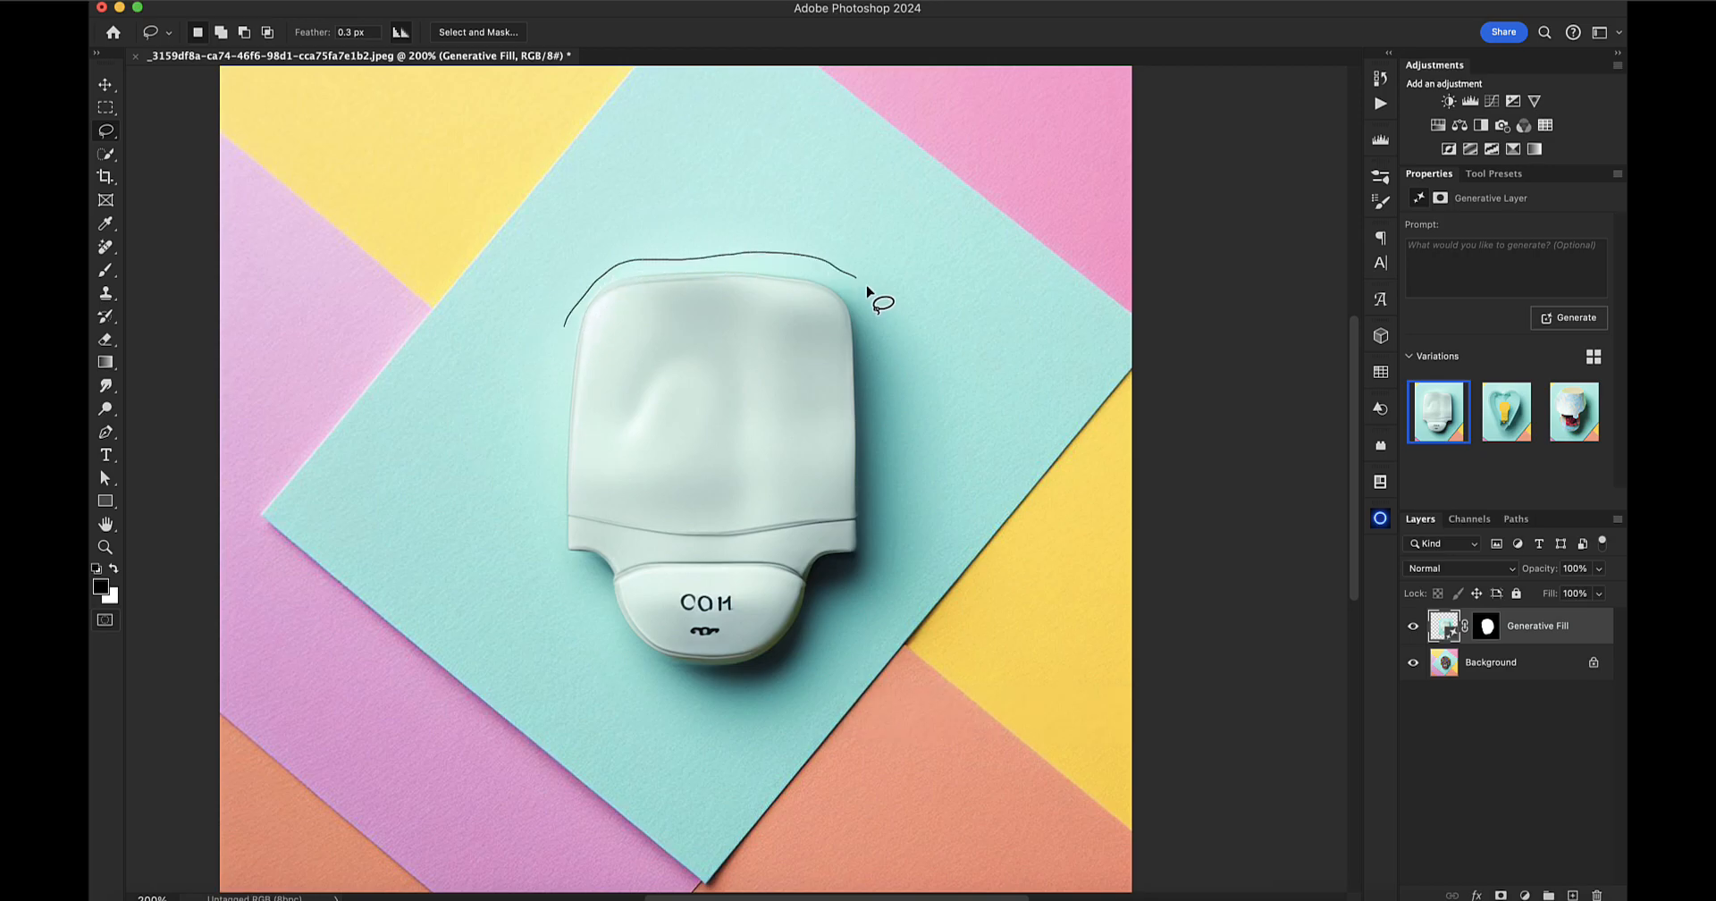
mouse_move(889, 364)
mouse_down()
mouse_move(903, 560)
mouse_move(876, 613)
mouse_move(813, 655)
mouse_up()
mouse_move(754, 712)
mouse_down()
mouse_move(682, 709)
mouse_move(589, 605)
mouse_up()
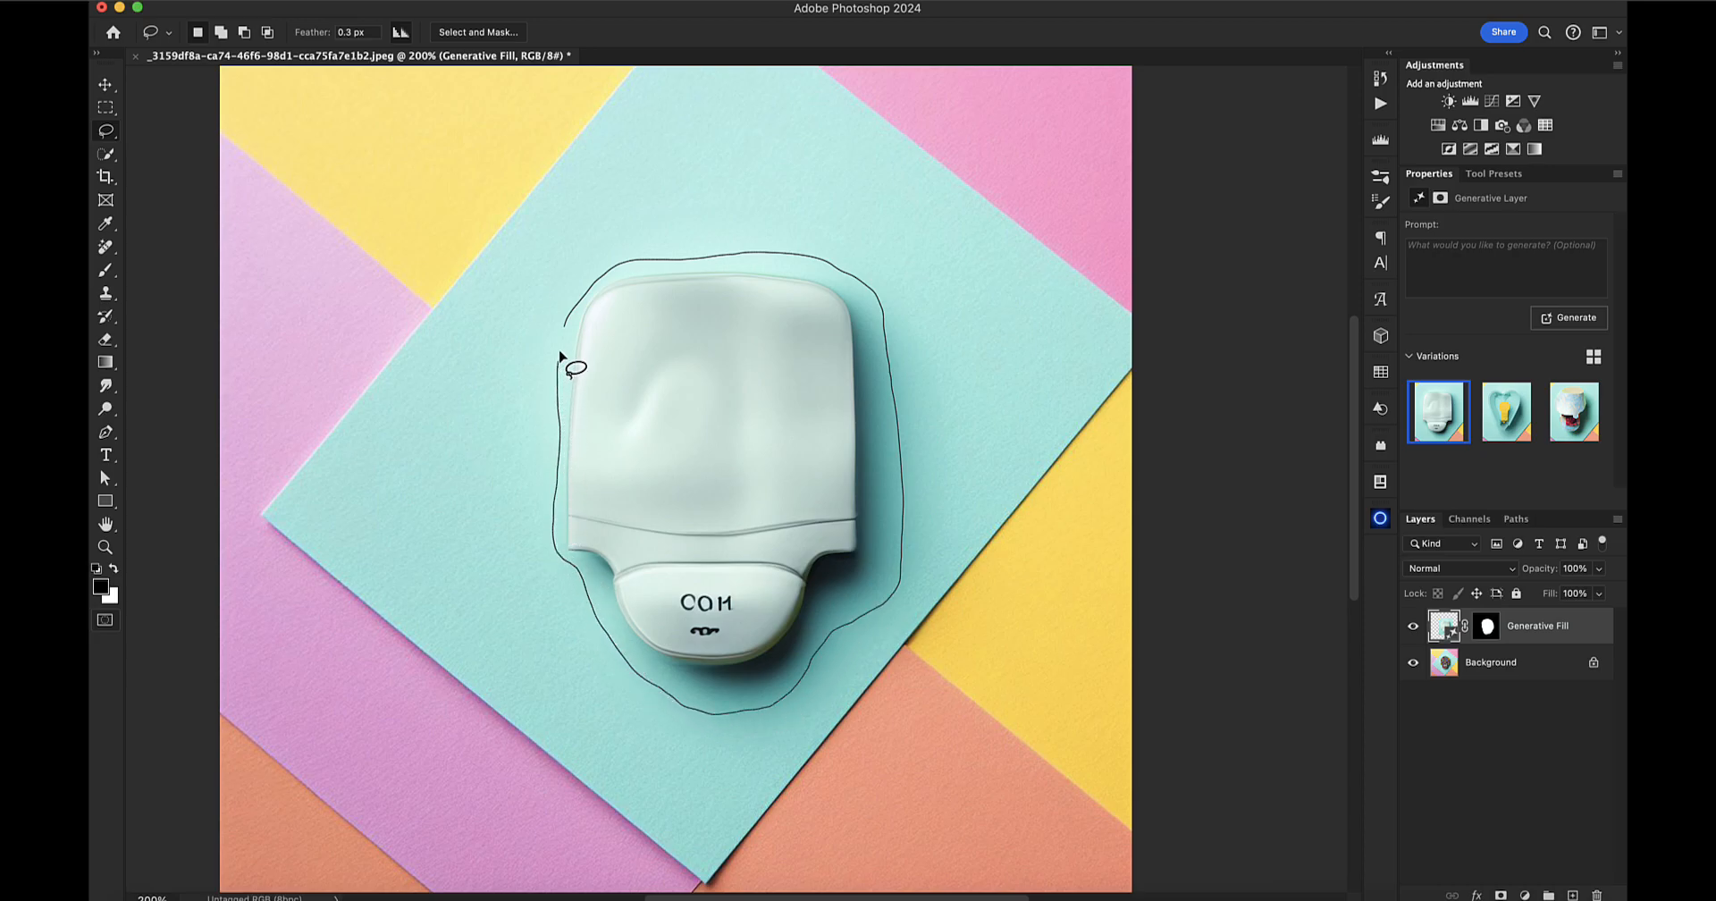
drag(558, 359, 561, 350)
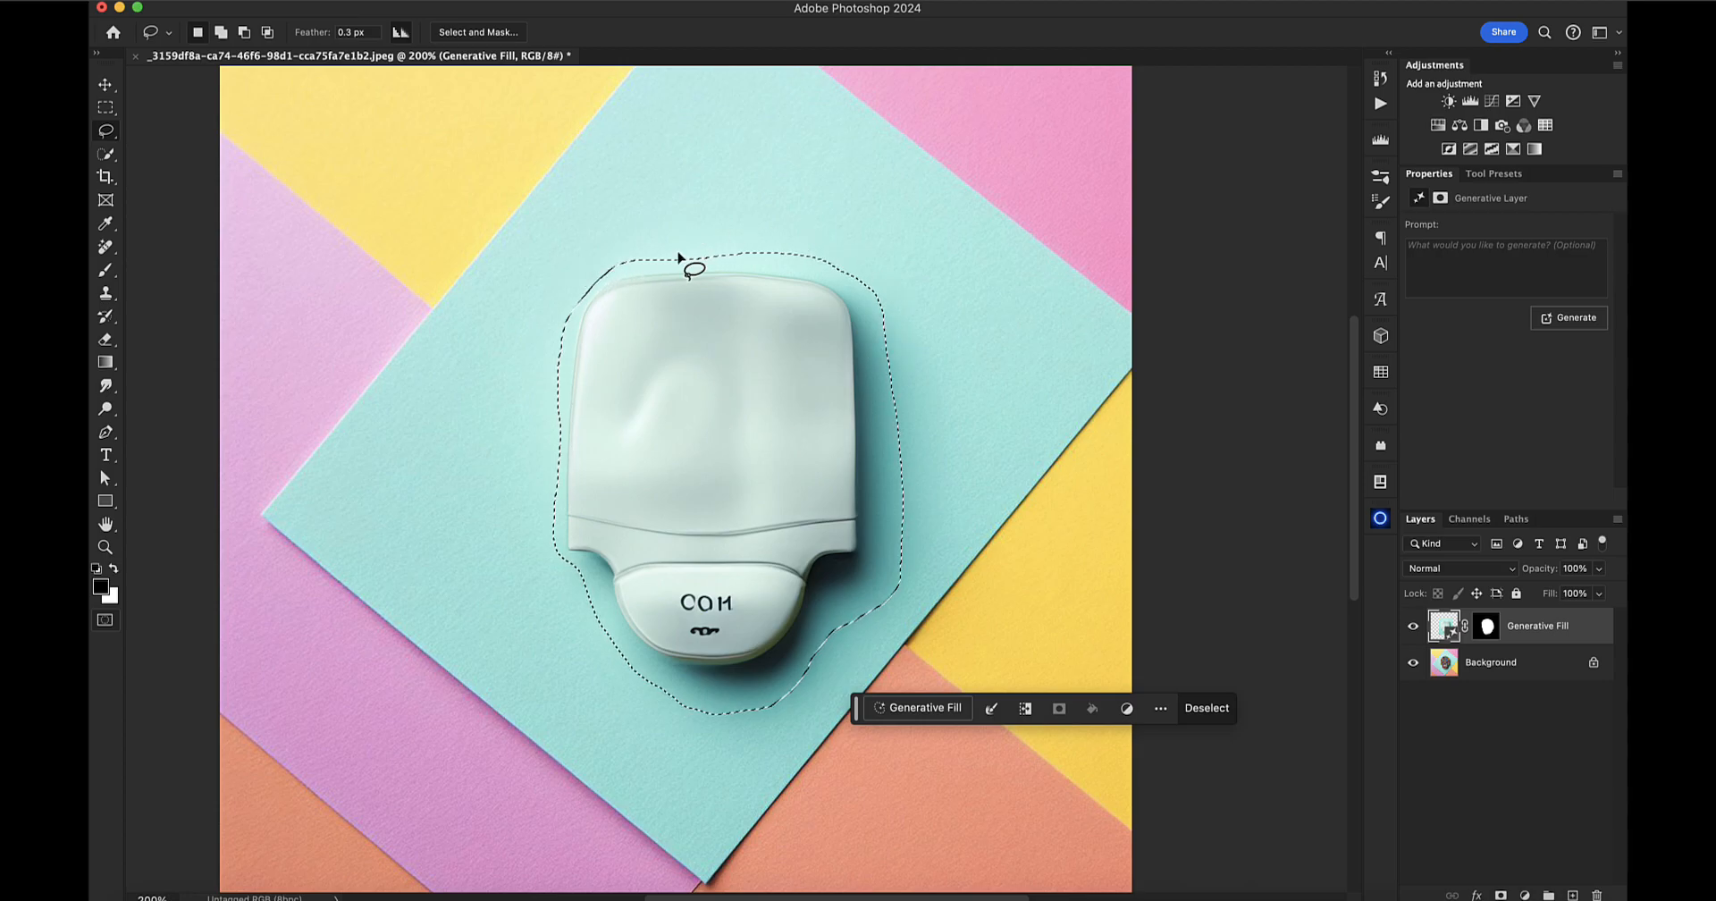
click(947, 707)
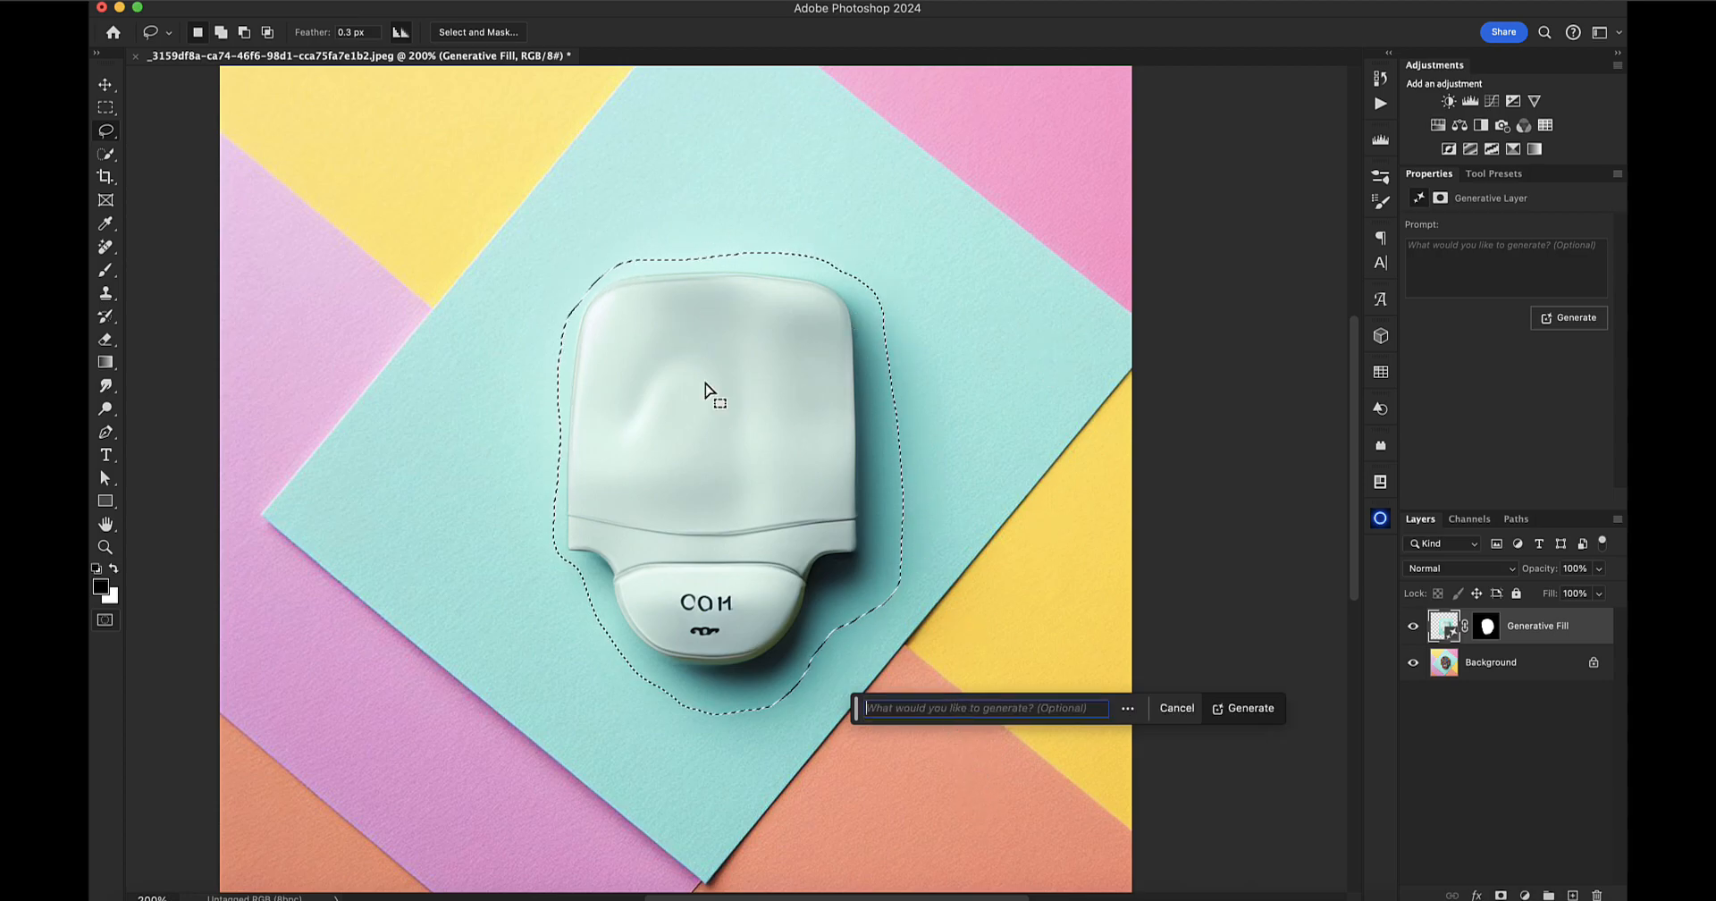
click(1226, 709)
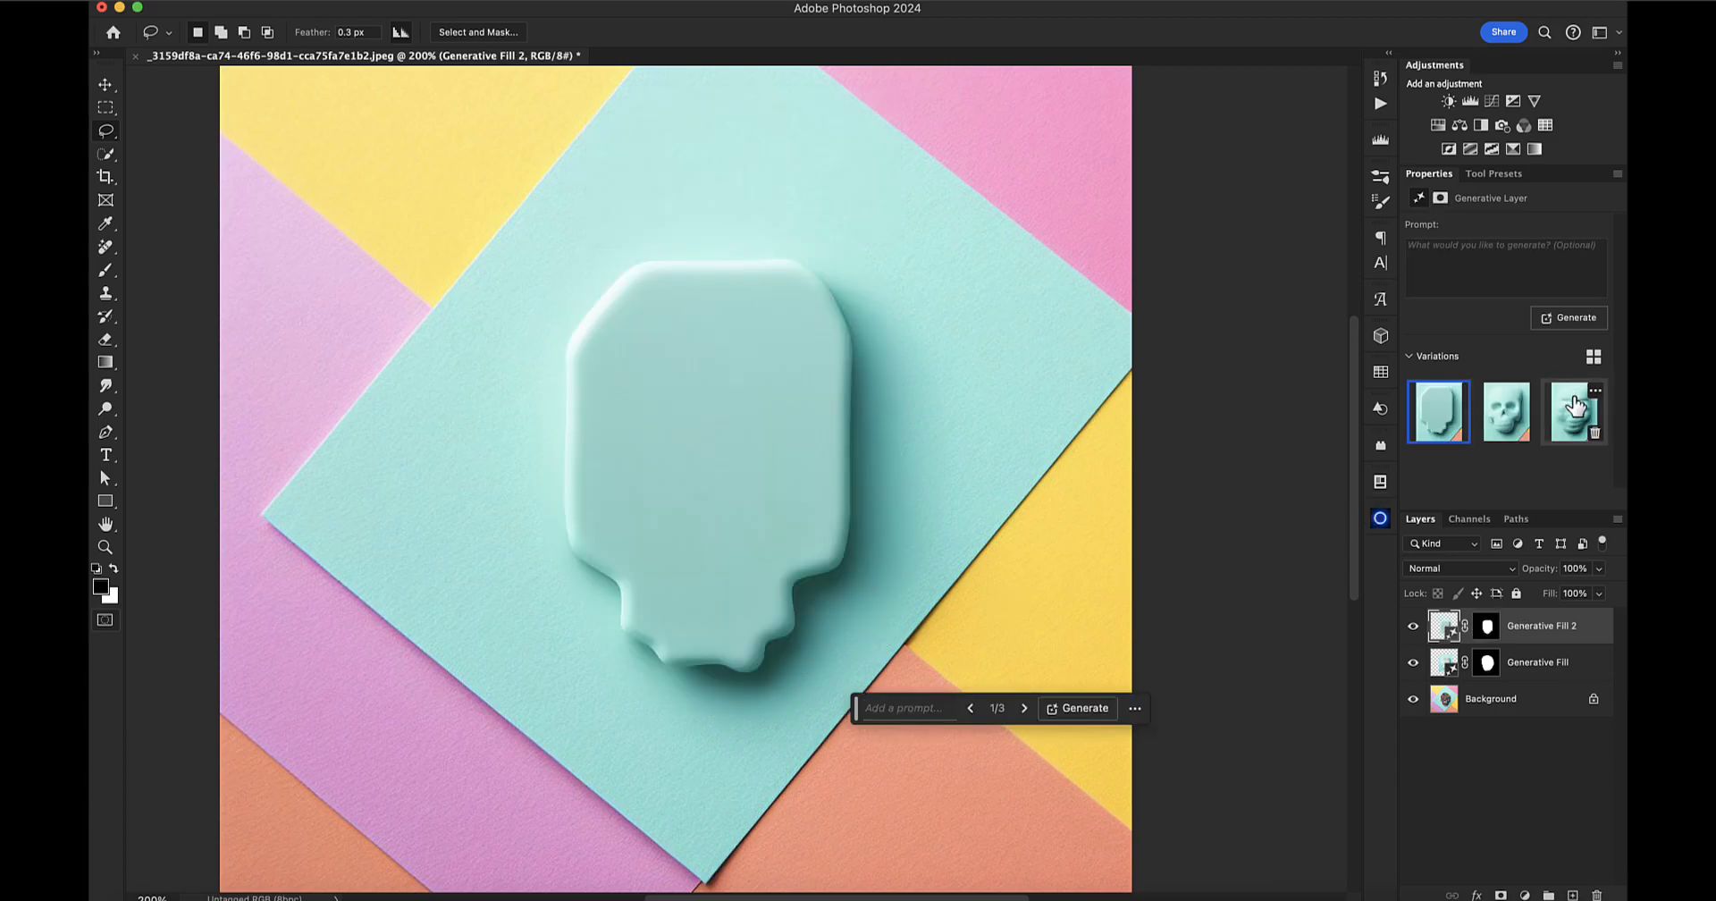
Compare the new generated variations and keep the second one, the smooth turquoise skull
click(1503, 428)
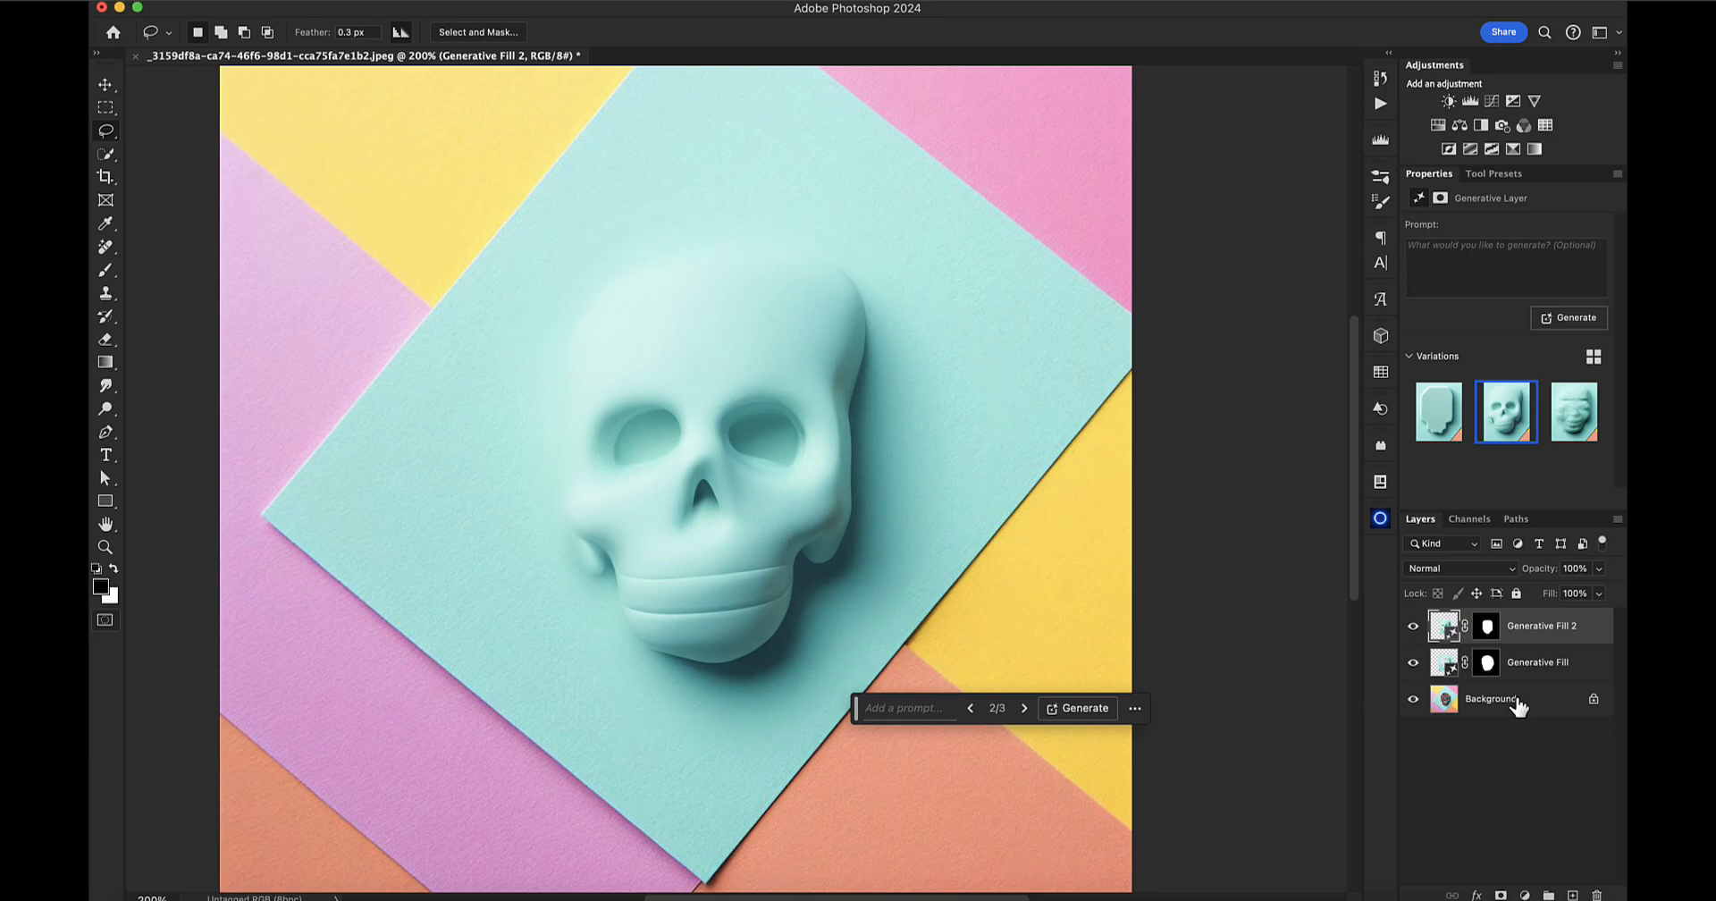
click(1570, 431)
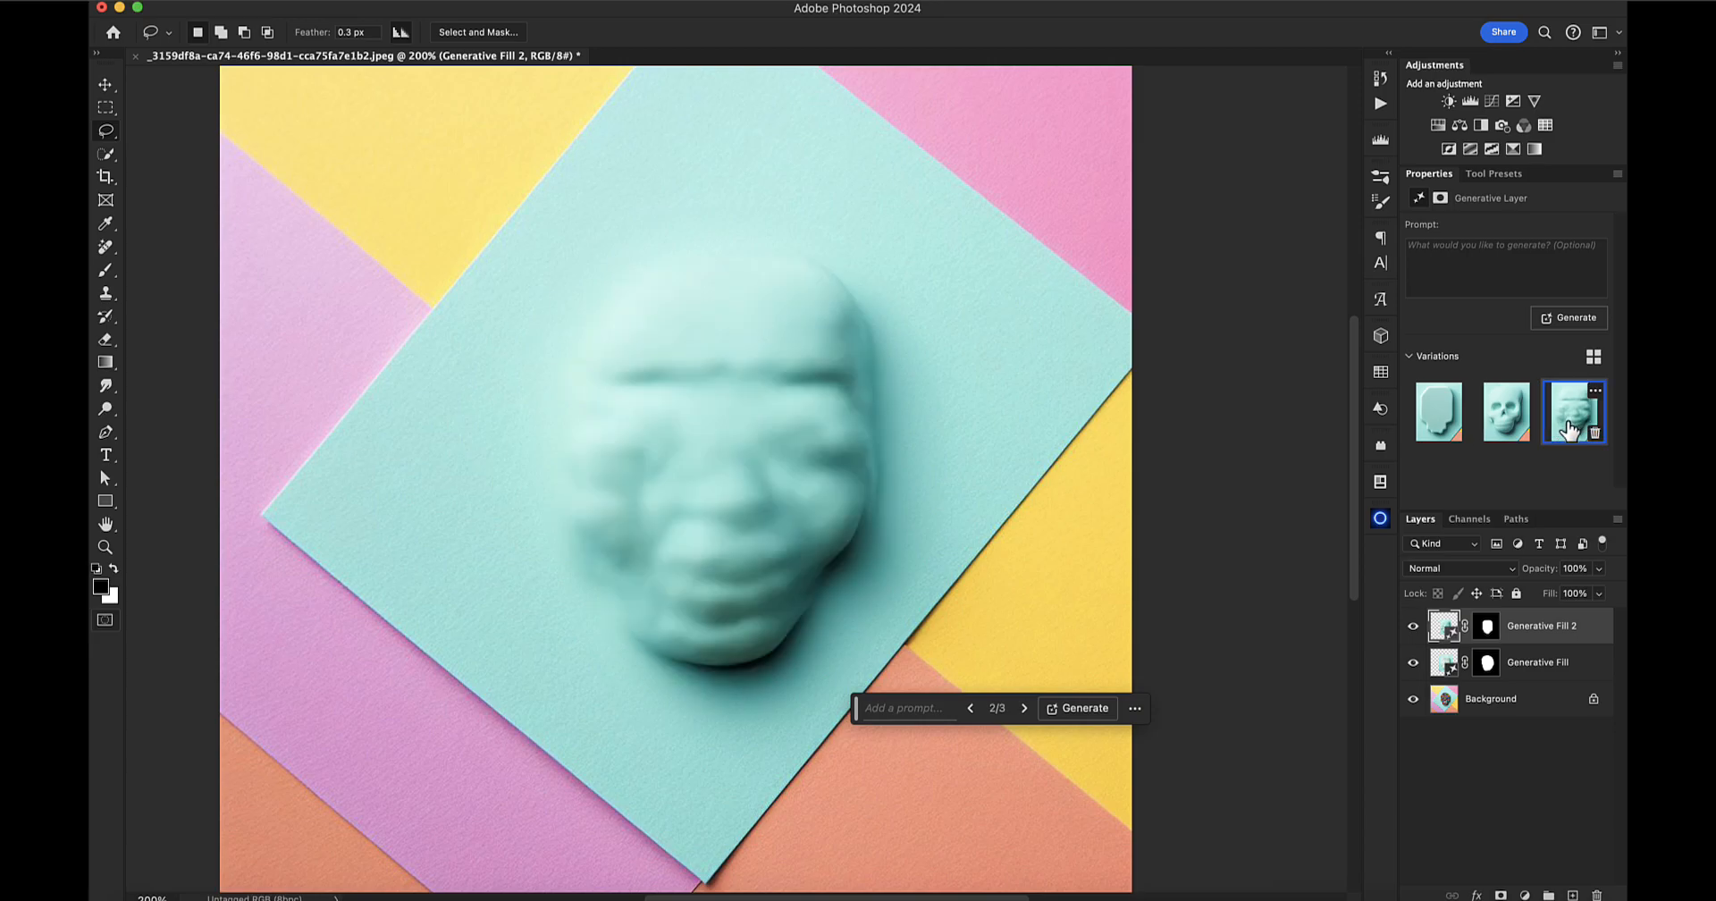
click(1504, 436)
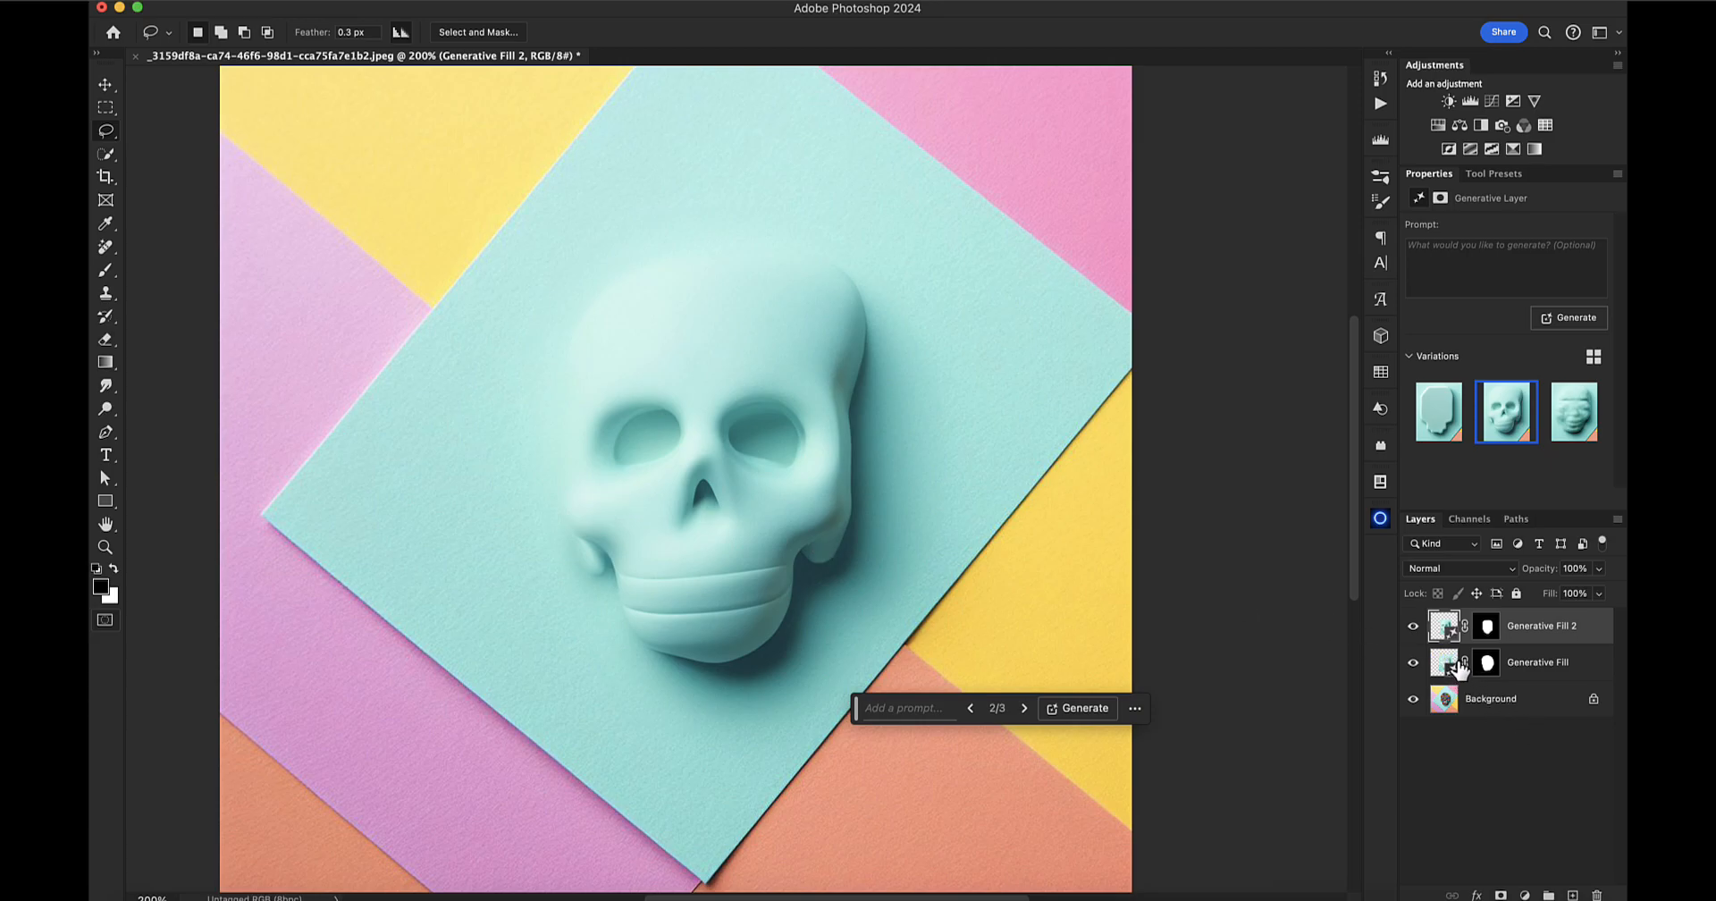
Stamp all visible layers into a new layer and lasso loosely around the turquoise skull and its shadow
key(super+alt+shift+e)
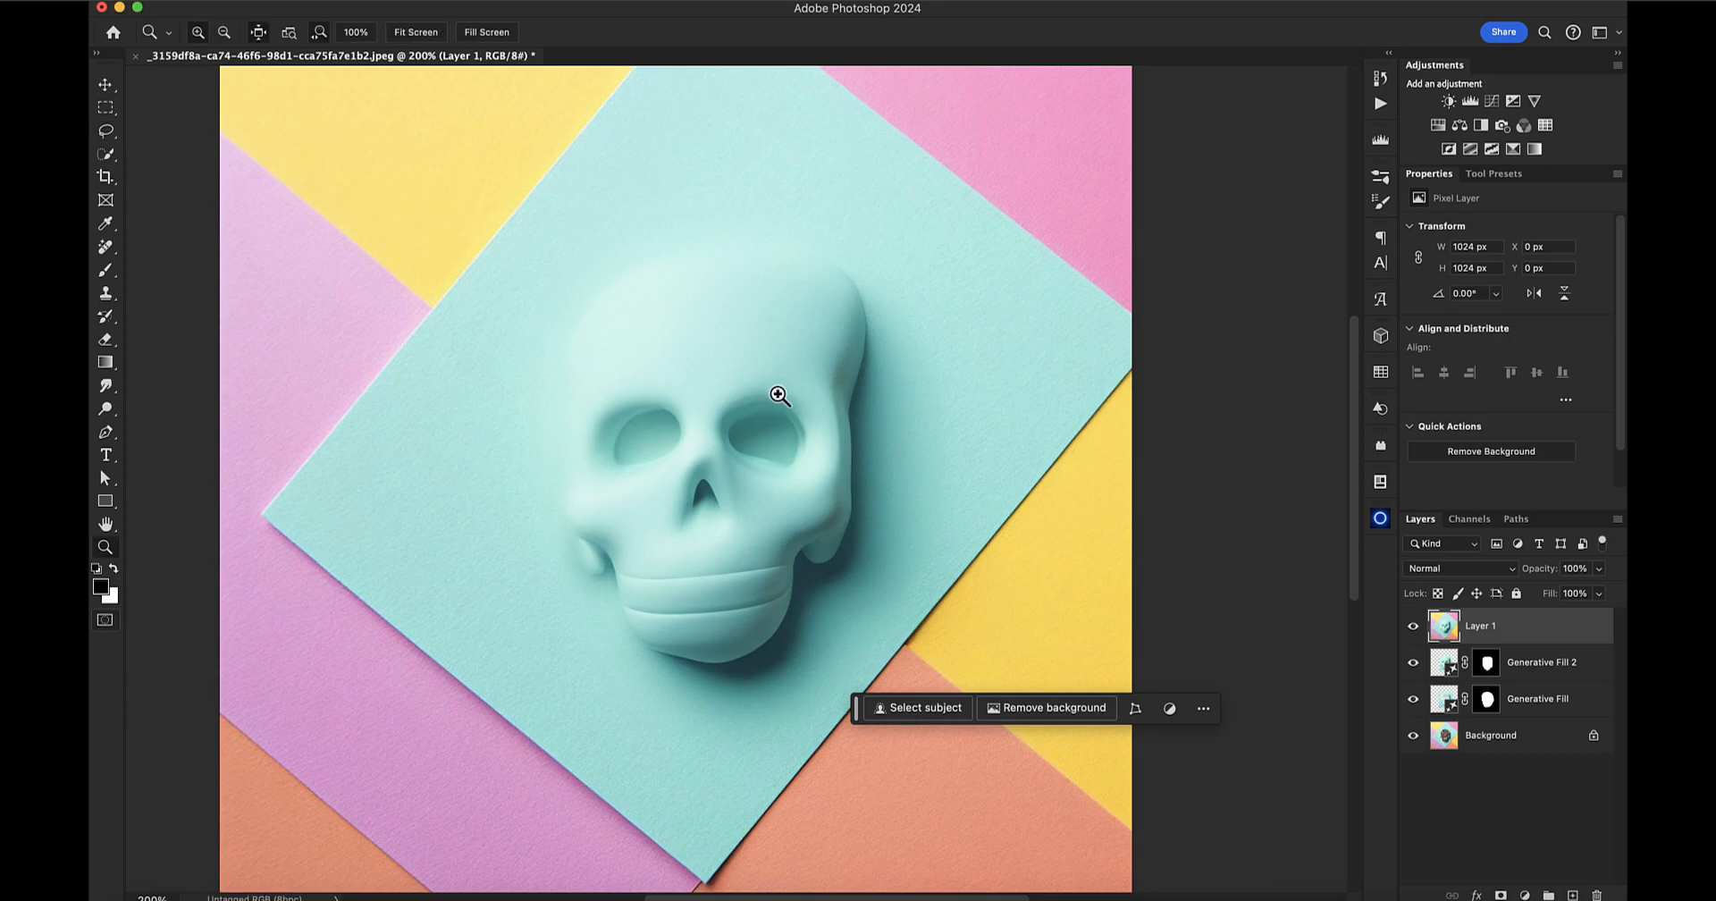
scroll(785, 420, up, 5)
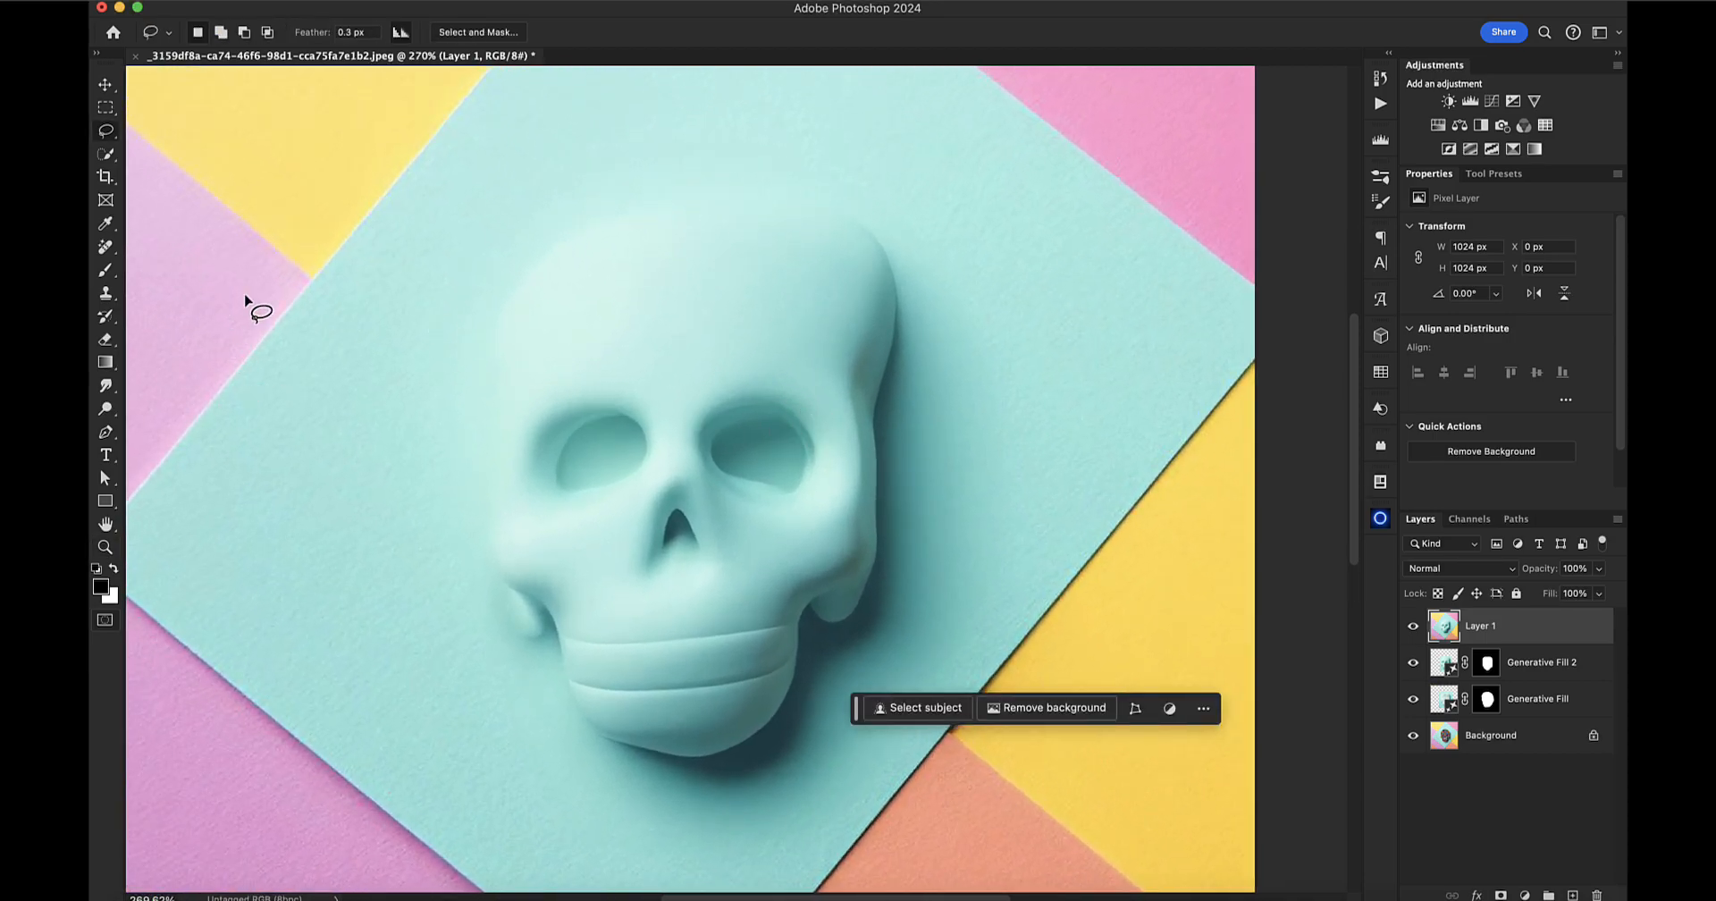
mouse_move(664, 183)
mouse_down()
mouse_move(886, 234)
mouse_move(929, 435)
mouse_move(893, 667)
mouse_move(688, 817)
mouse_move(471, 670)
mouse_move(467, 394)
mouse_move(586, 218)
mouse_move(630, 190)
mouse_up()
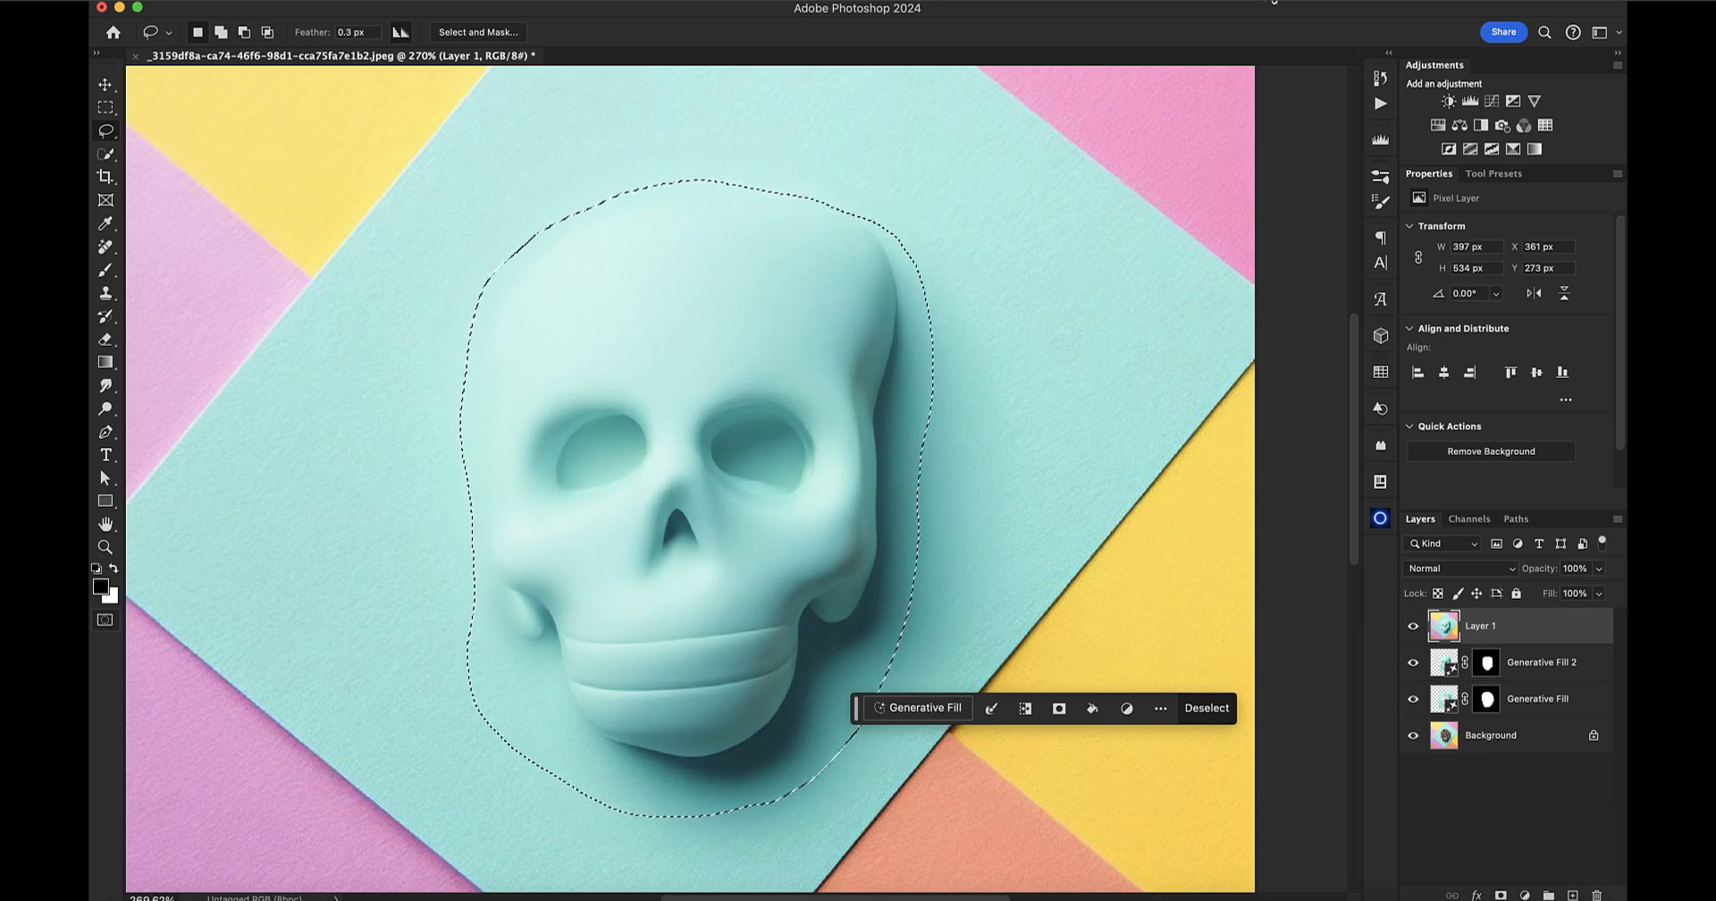
Fill the selected skull area with Content-Aware and deselect
key(shift+BackSpace)
click(667, 214)
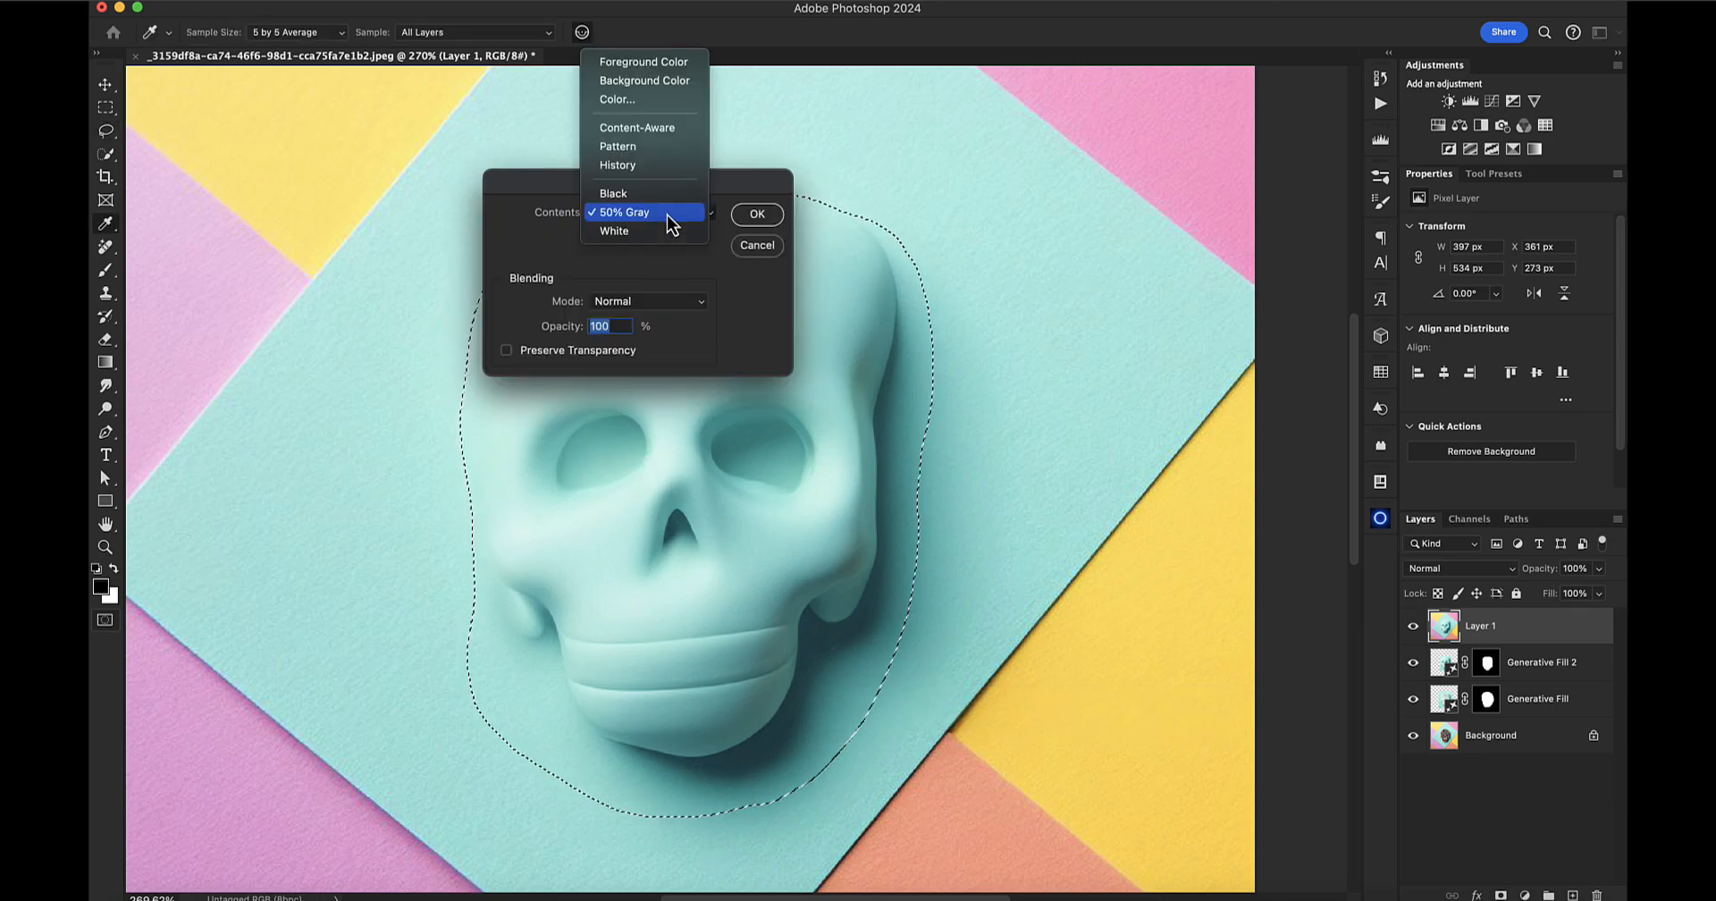
click(672, 129)
click(752, 215)
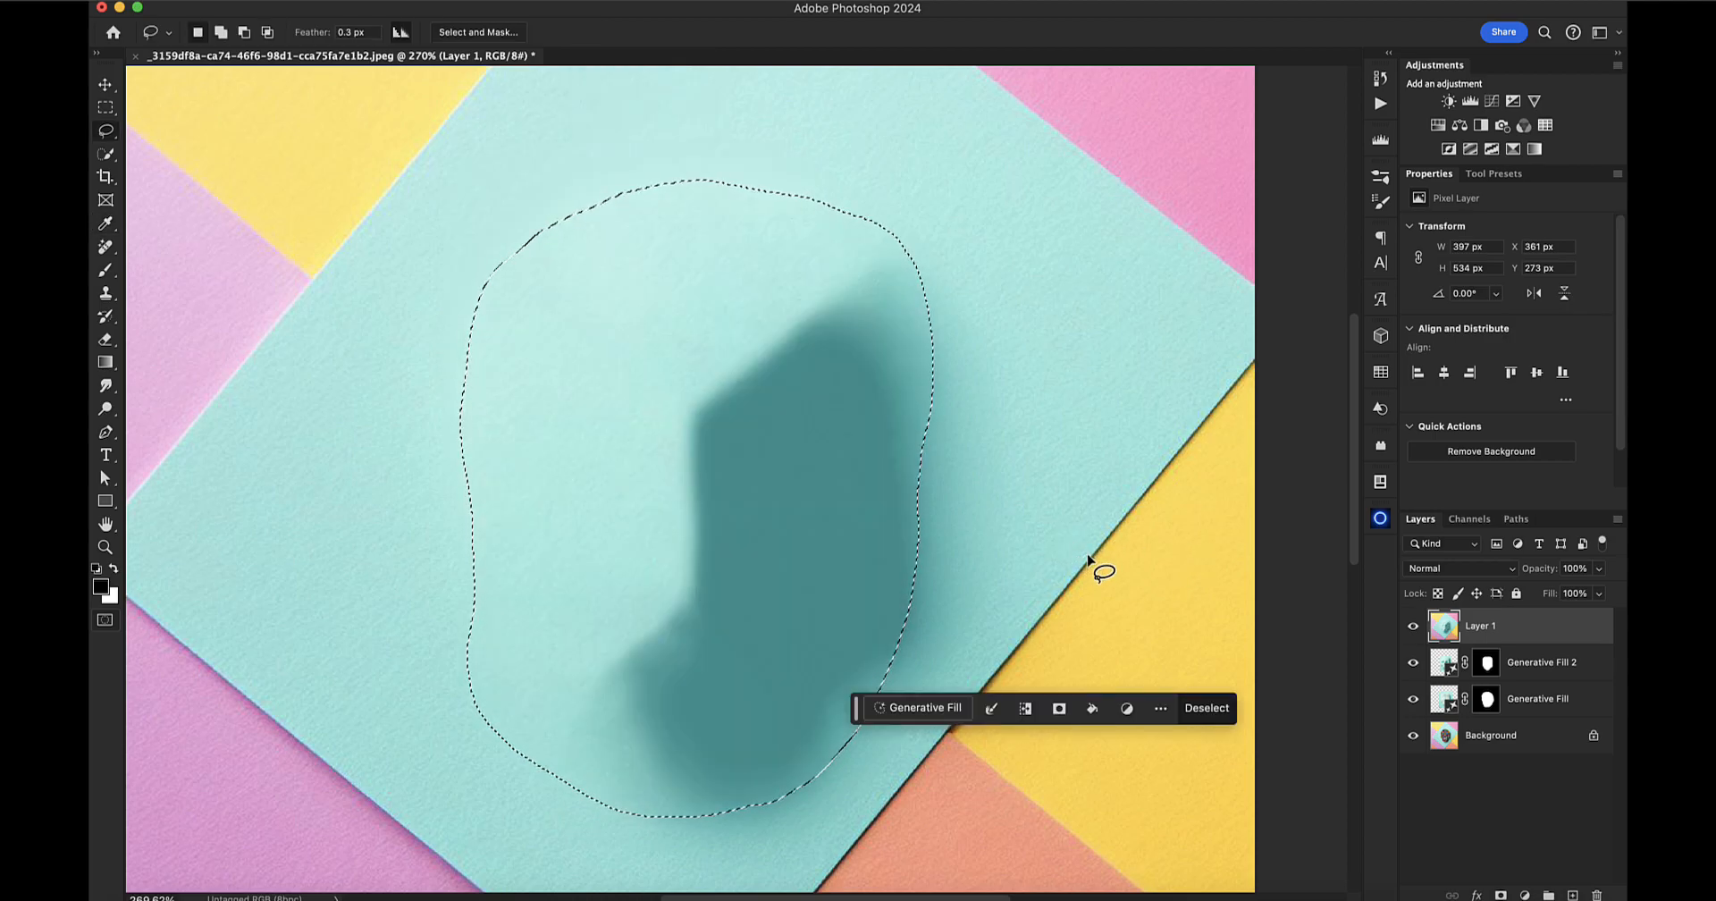
click(762, 625)
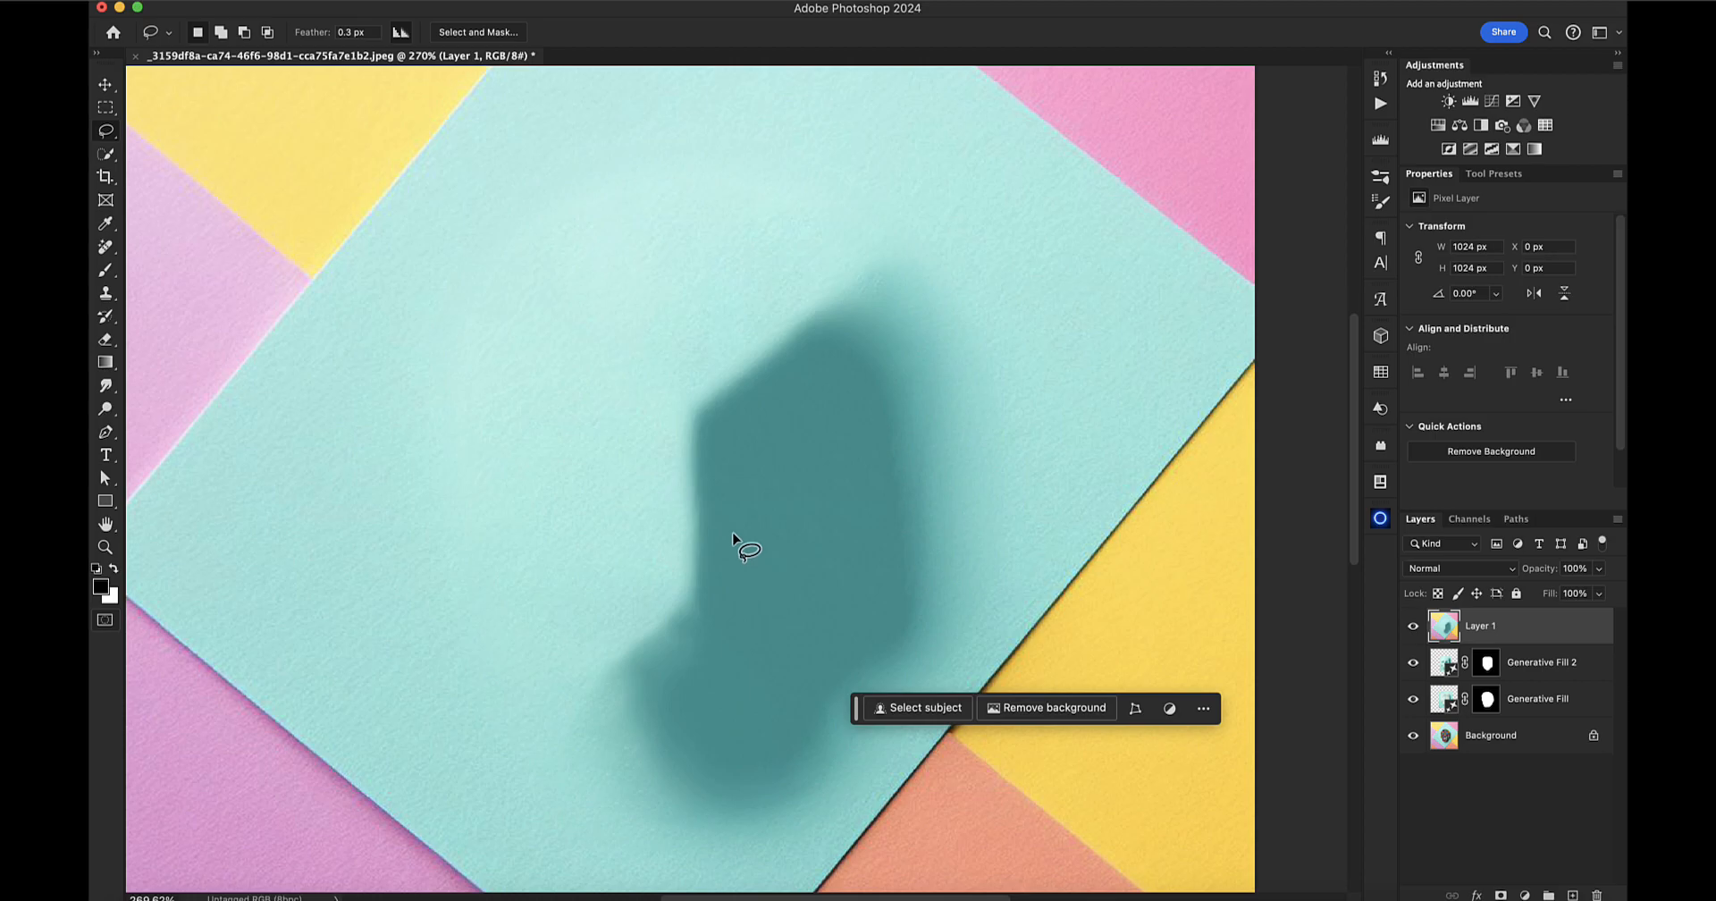
Lasso the leftover dark shadow on the turquoise sheet, fill it with Content-Aware at 100% opacity and deselect
mouse_move(670, 386)
mouse_down()
mouse_move(717, 311)
mouse_move(856, 244)
mouse_move(948, 267)
mouse_move(1002, 397)
mouse_move(1001, 505)
mouse_move(980, 607)
mouse_move(946, 667)
mouse_move(827, 824)
mouse_move(758, 856)
mouse_move(640, 853)
mouse_move(573, 803)
mouse_move(567, 726)
mouse_move(648, 554)
mouse_up()
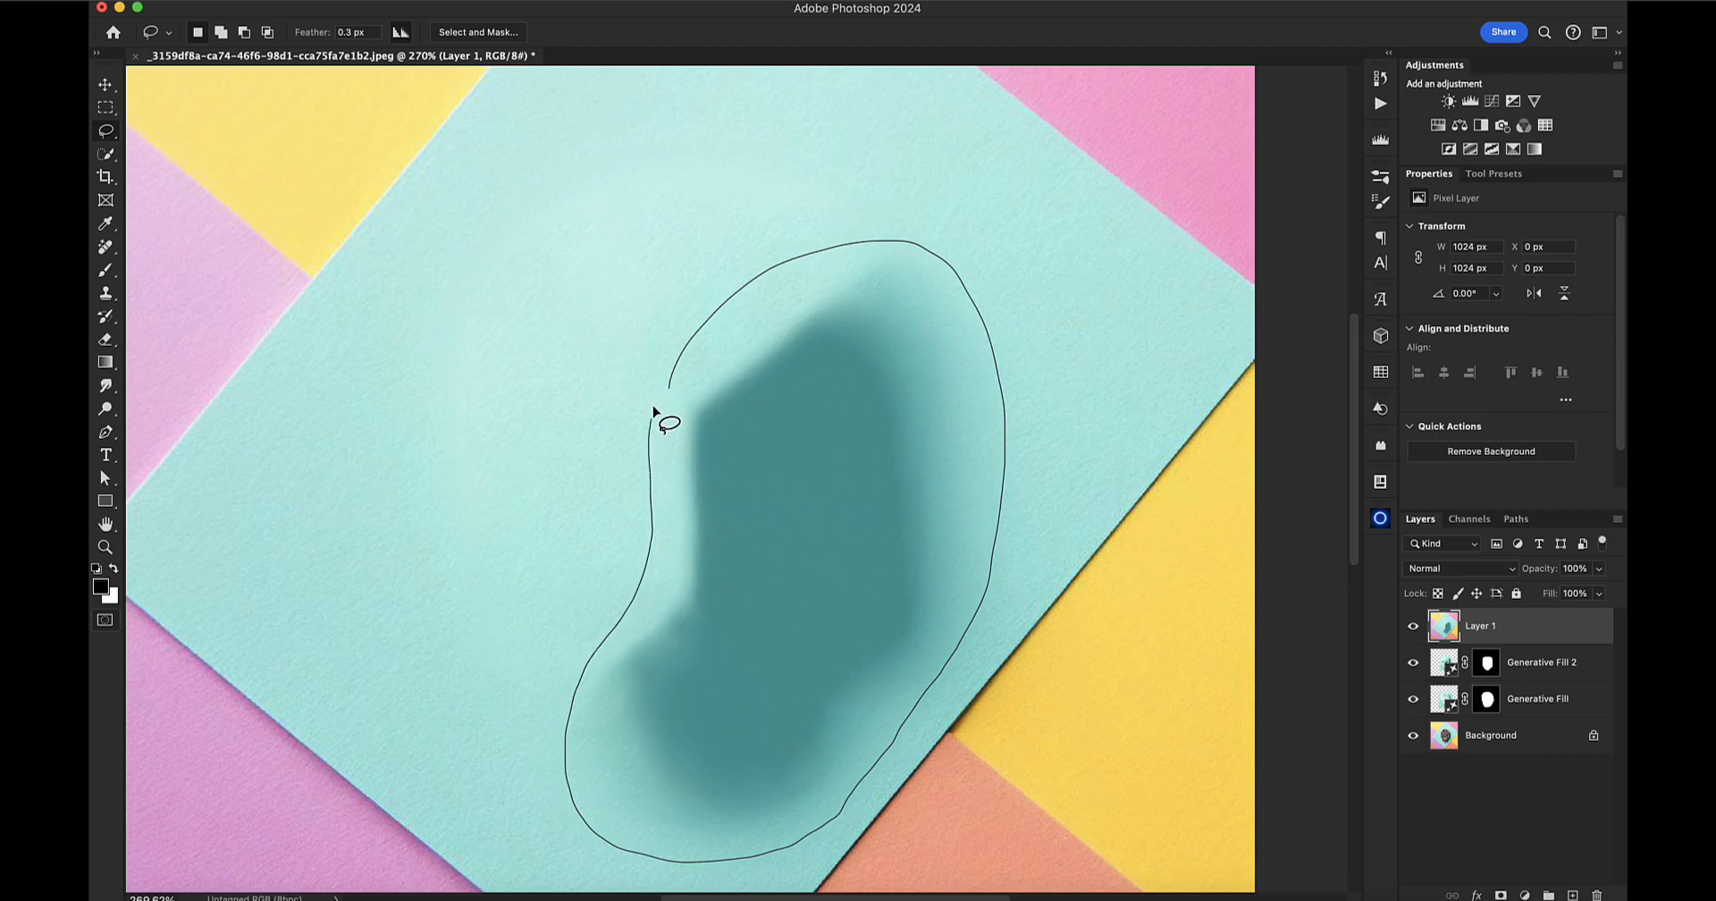
drag(653, 413, 654, 407)
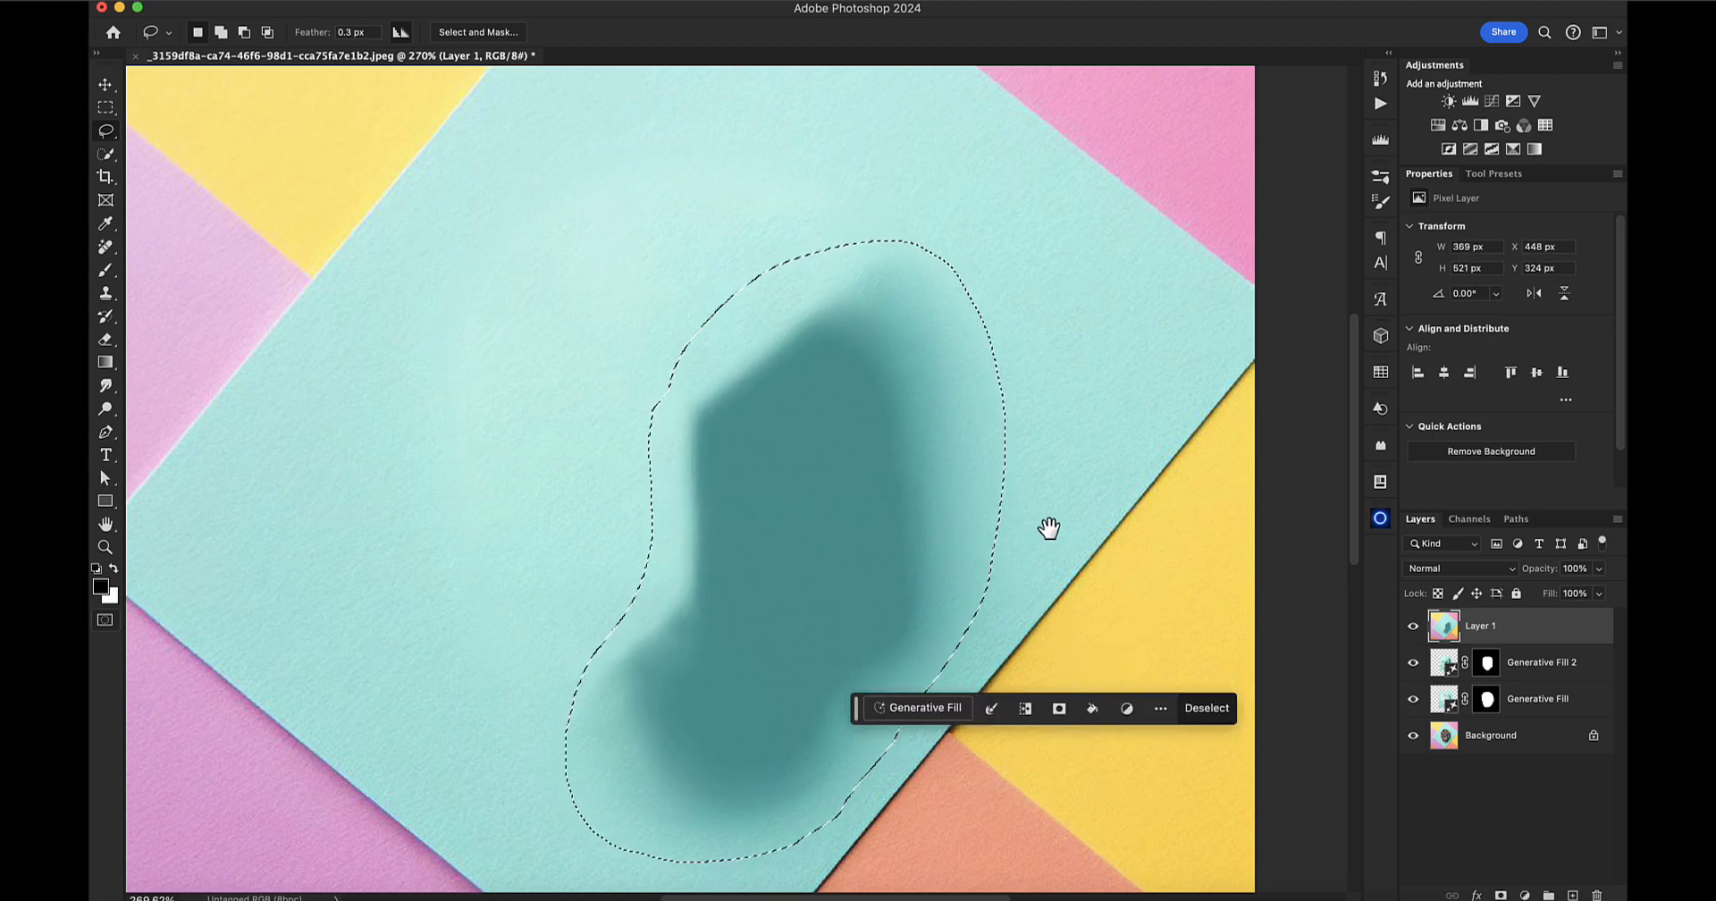
drag(1047, 528, 957, 387)
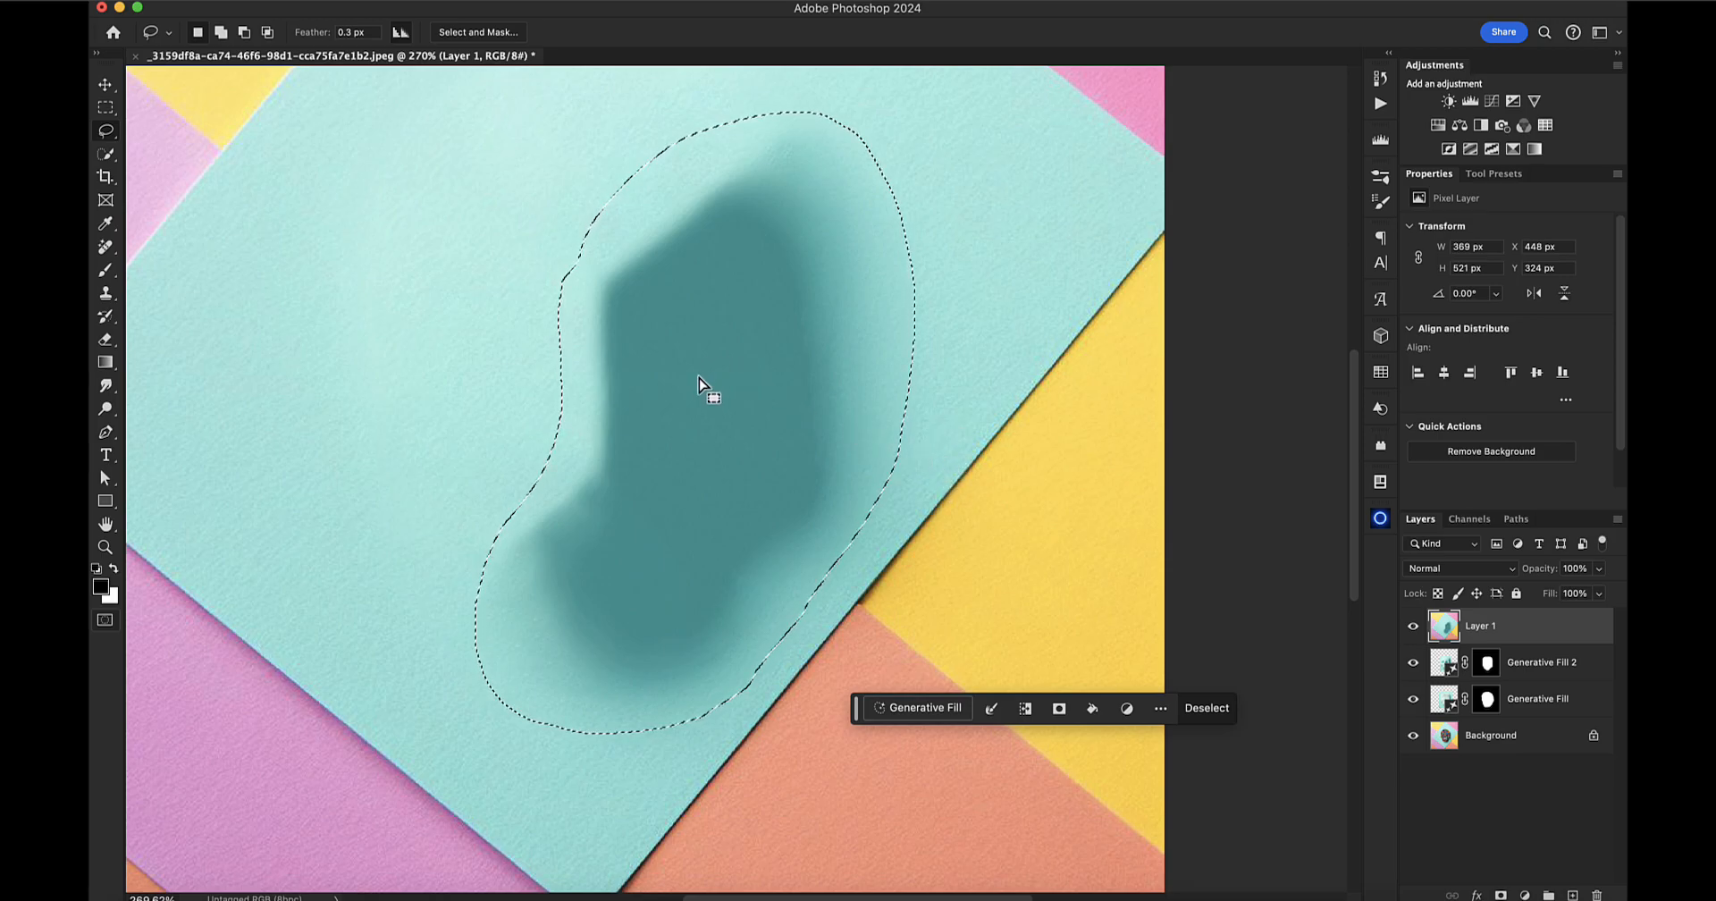
key(shift+BackSpace)
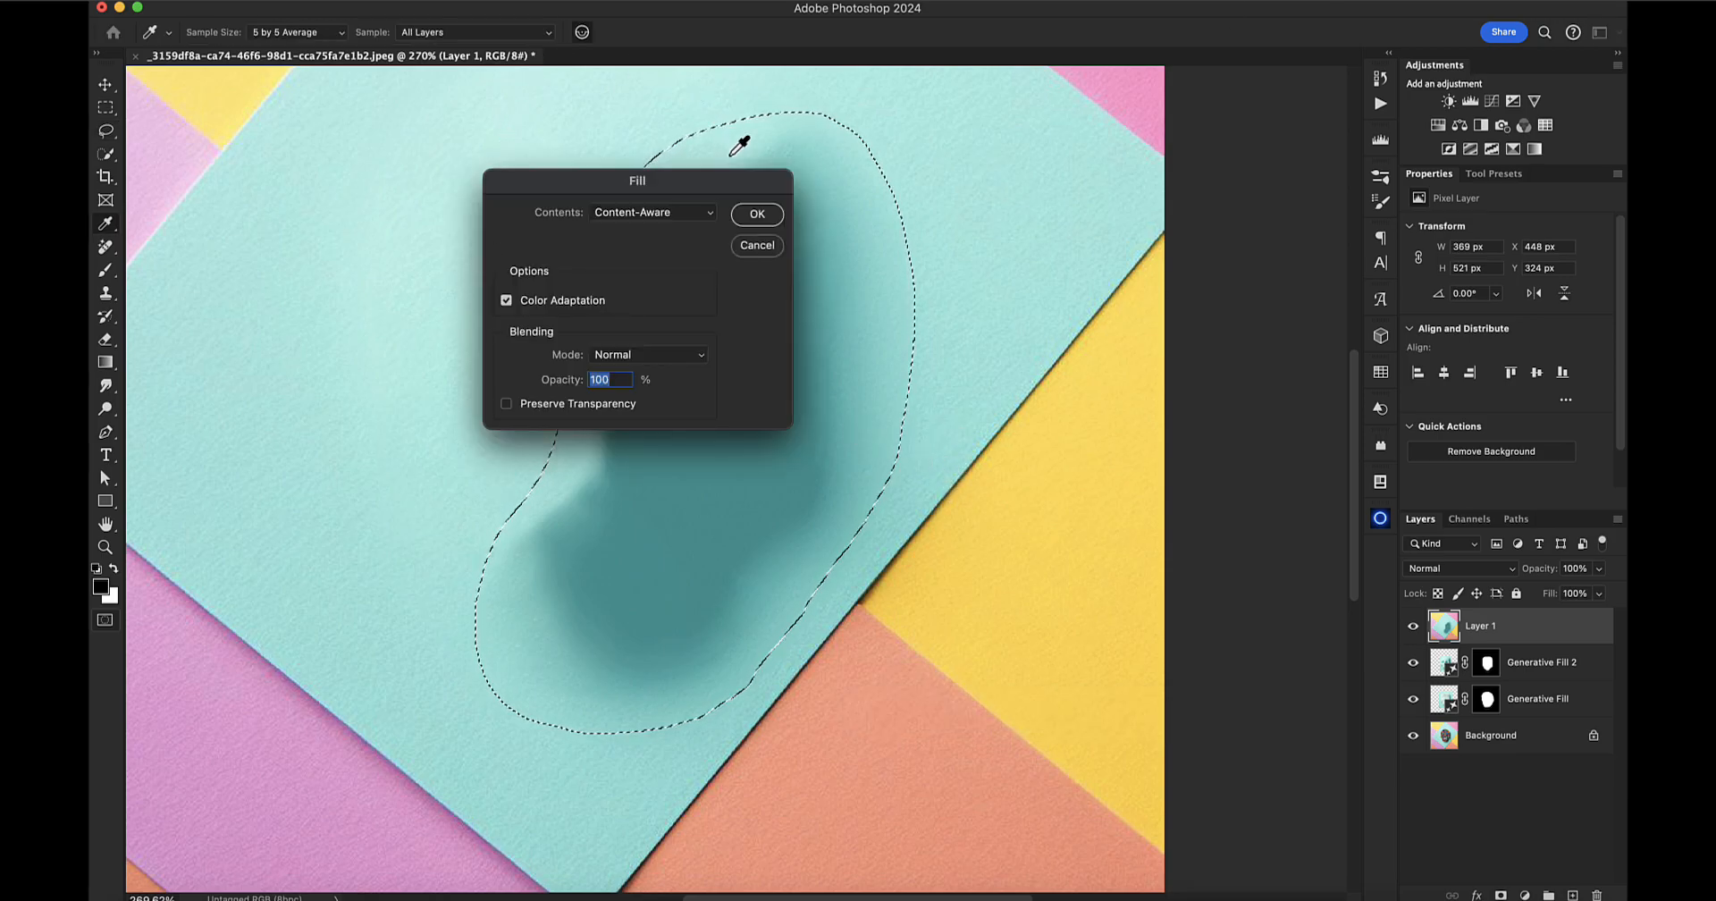
click(761, 214)
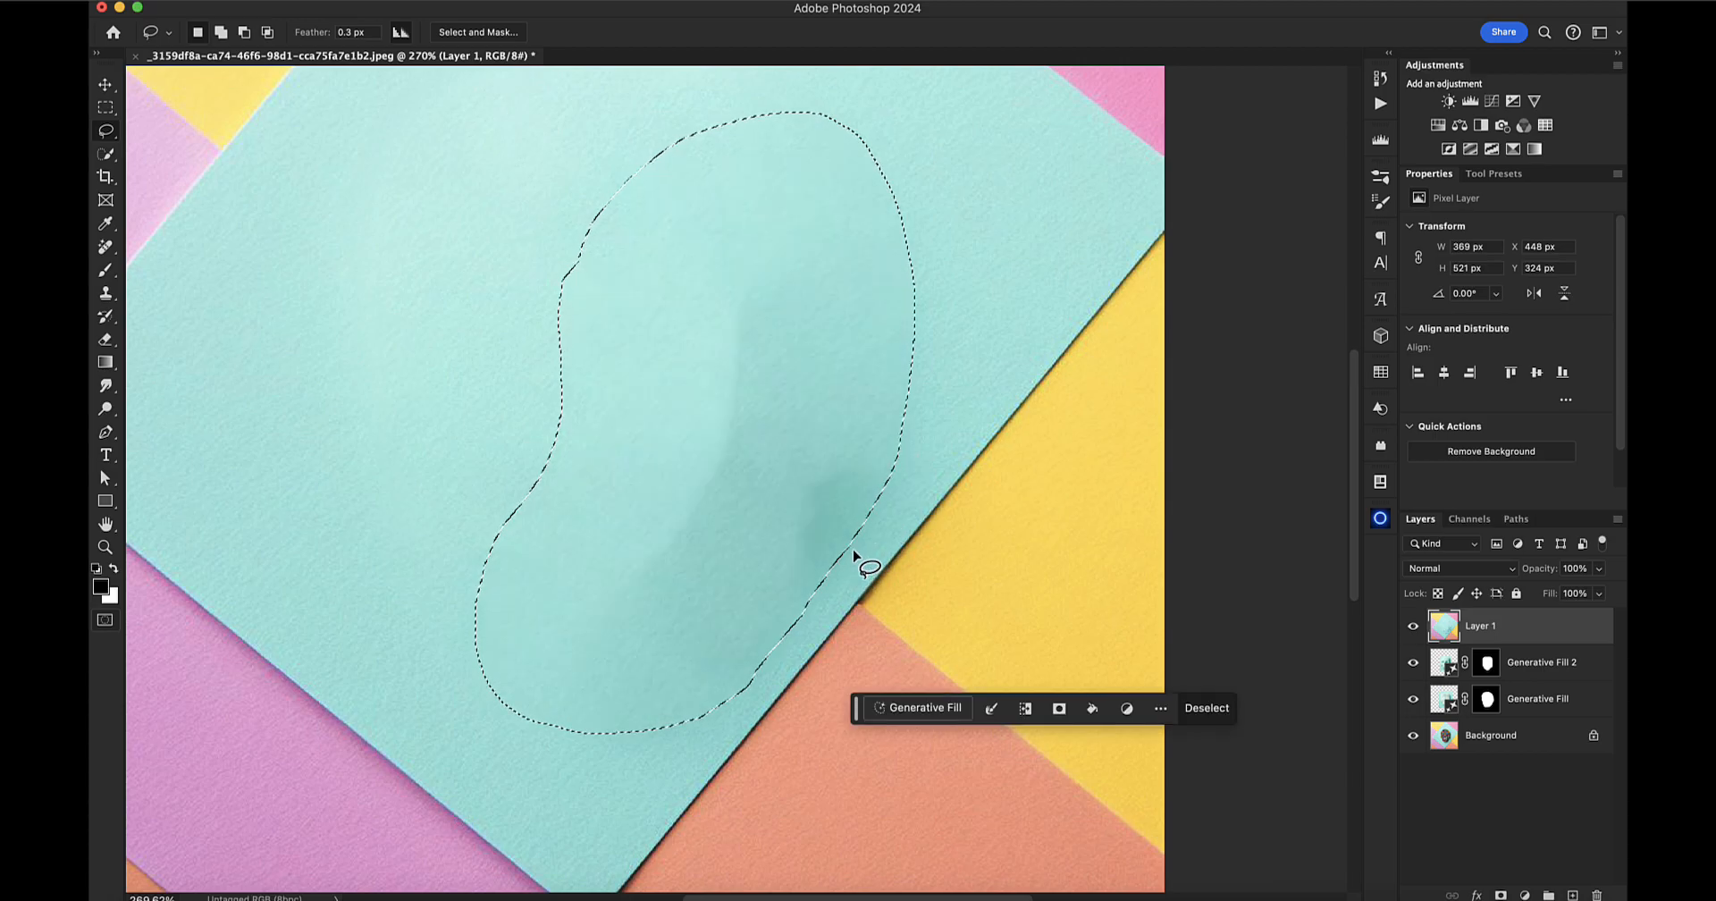
key(super+d)
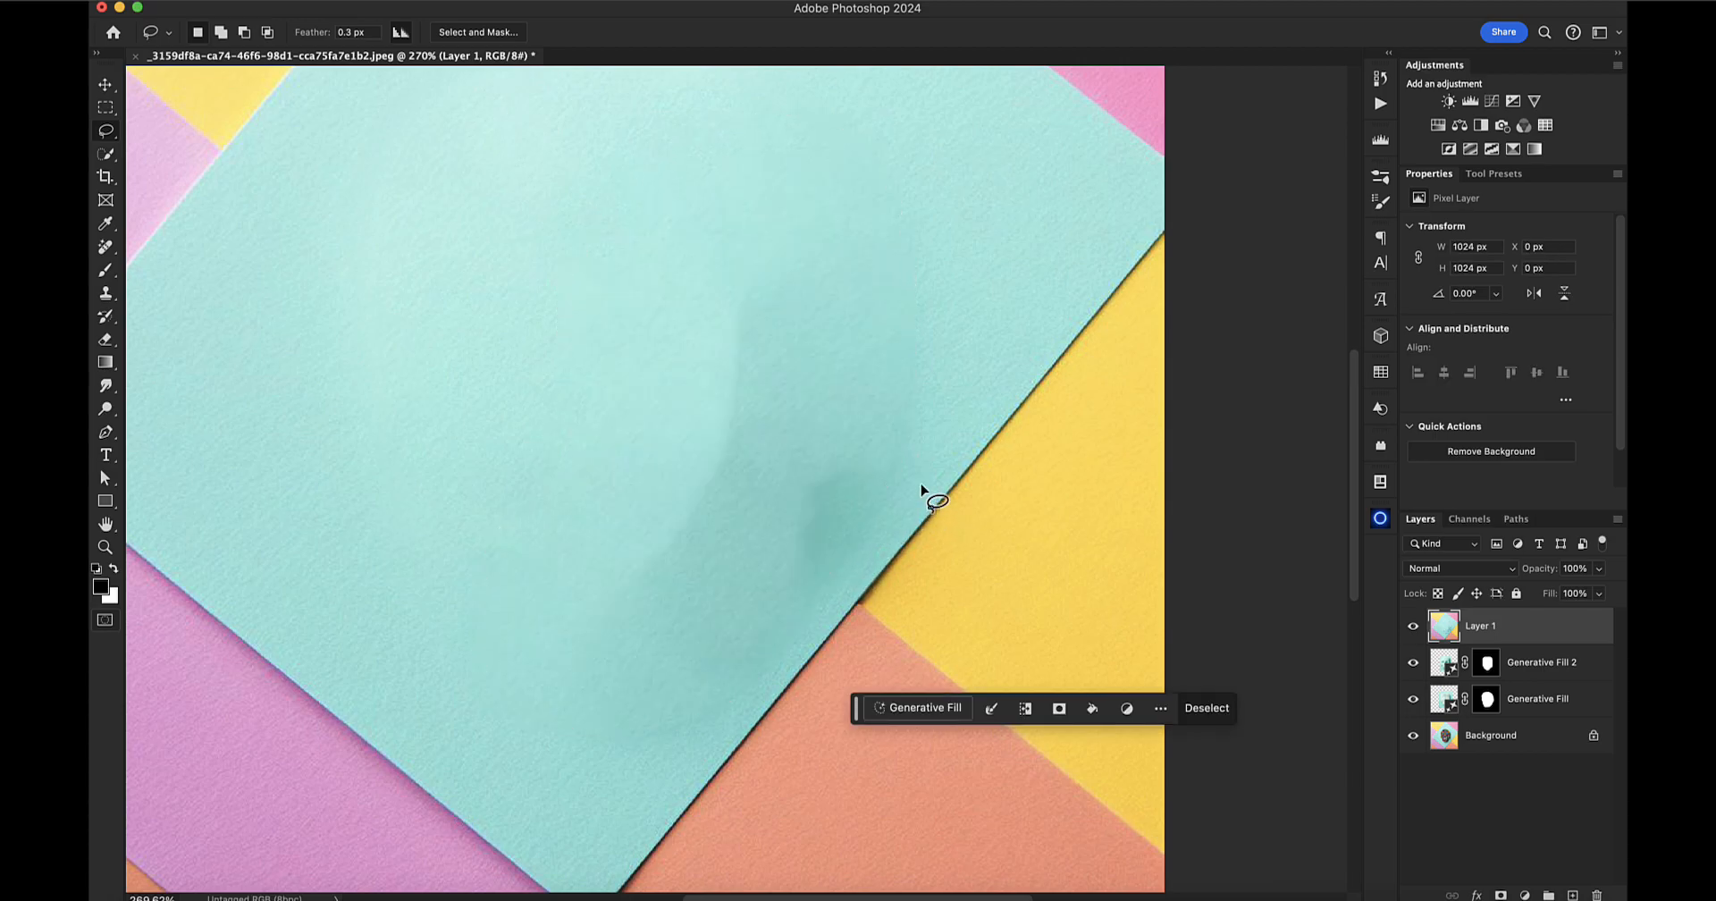
Lasso the curved tonal edge in the middle of the turquoise sheet, fill it with Content-Aware and deselect
mouse_move(673, 314)
mouse_down()
mouse_move(705, 274)
mouse_move(778, 283)
mouse_move(802, 389)
mouse_move(765, 545)
mouse_move(676, 628)
mouse_move(607, 615)
mouse_move(615, 539)
mouse_up()
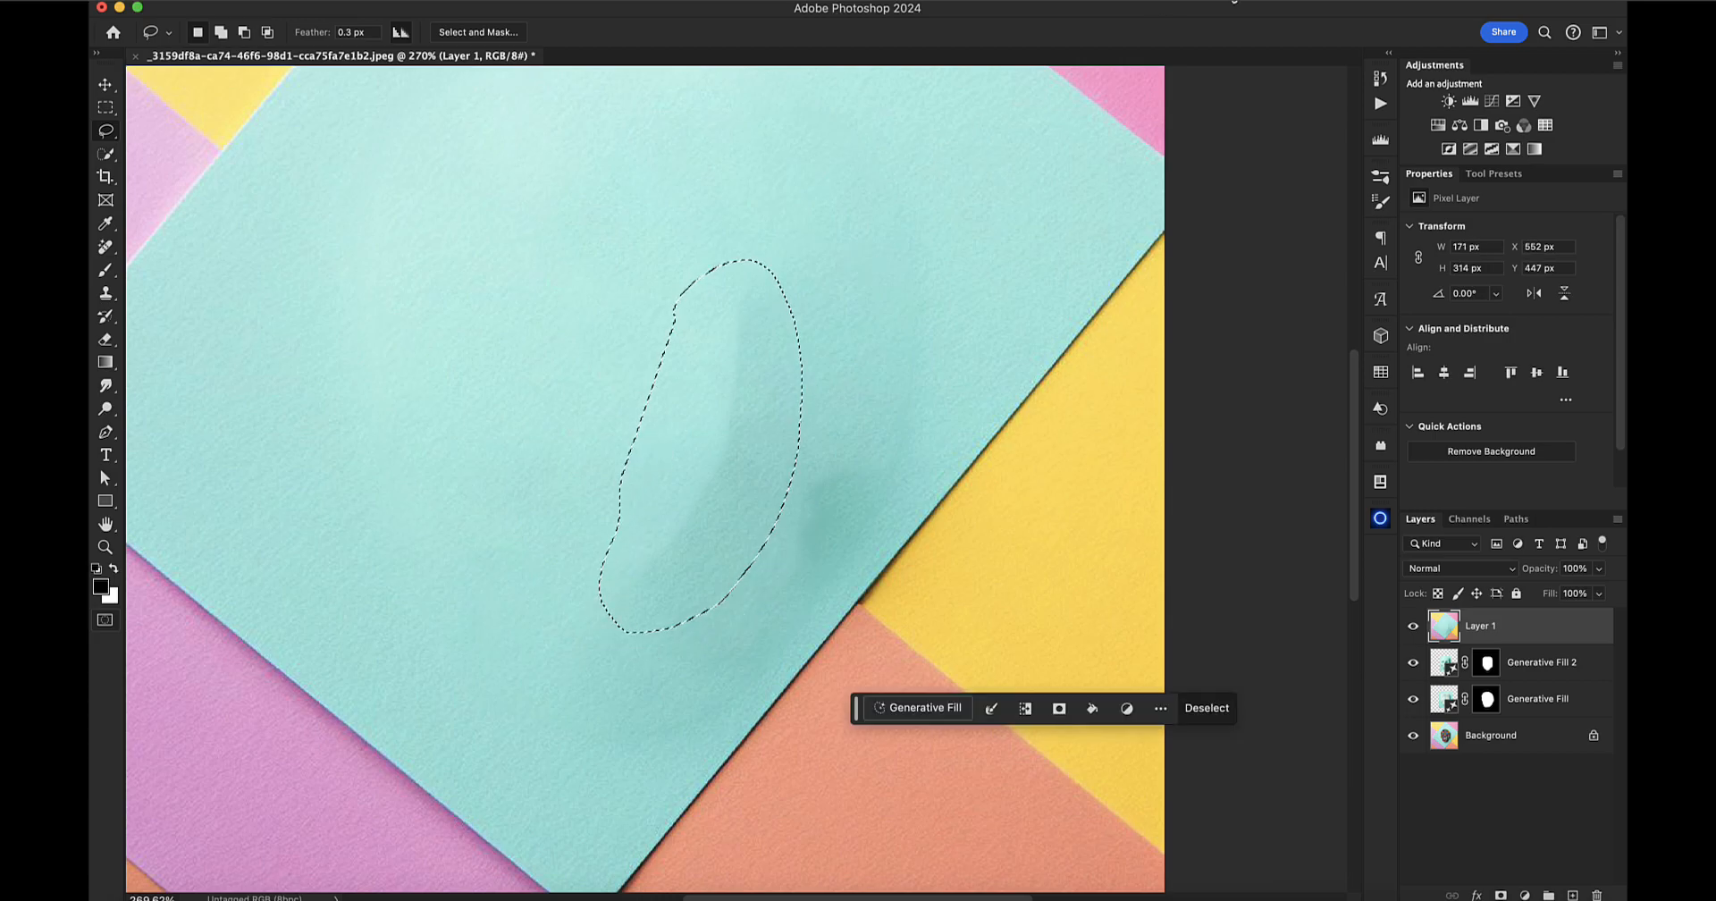
key(shift+BackSpace)
key(Return)
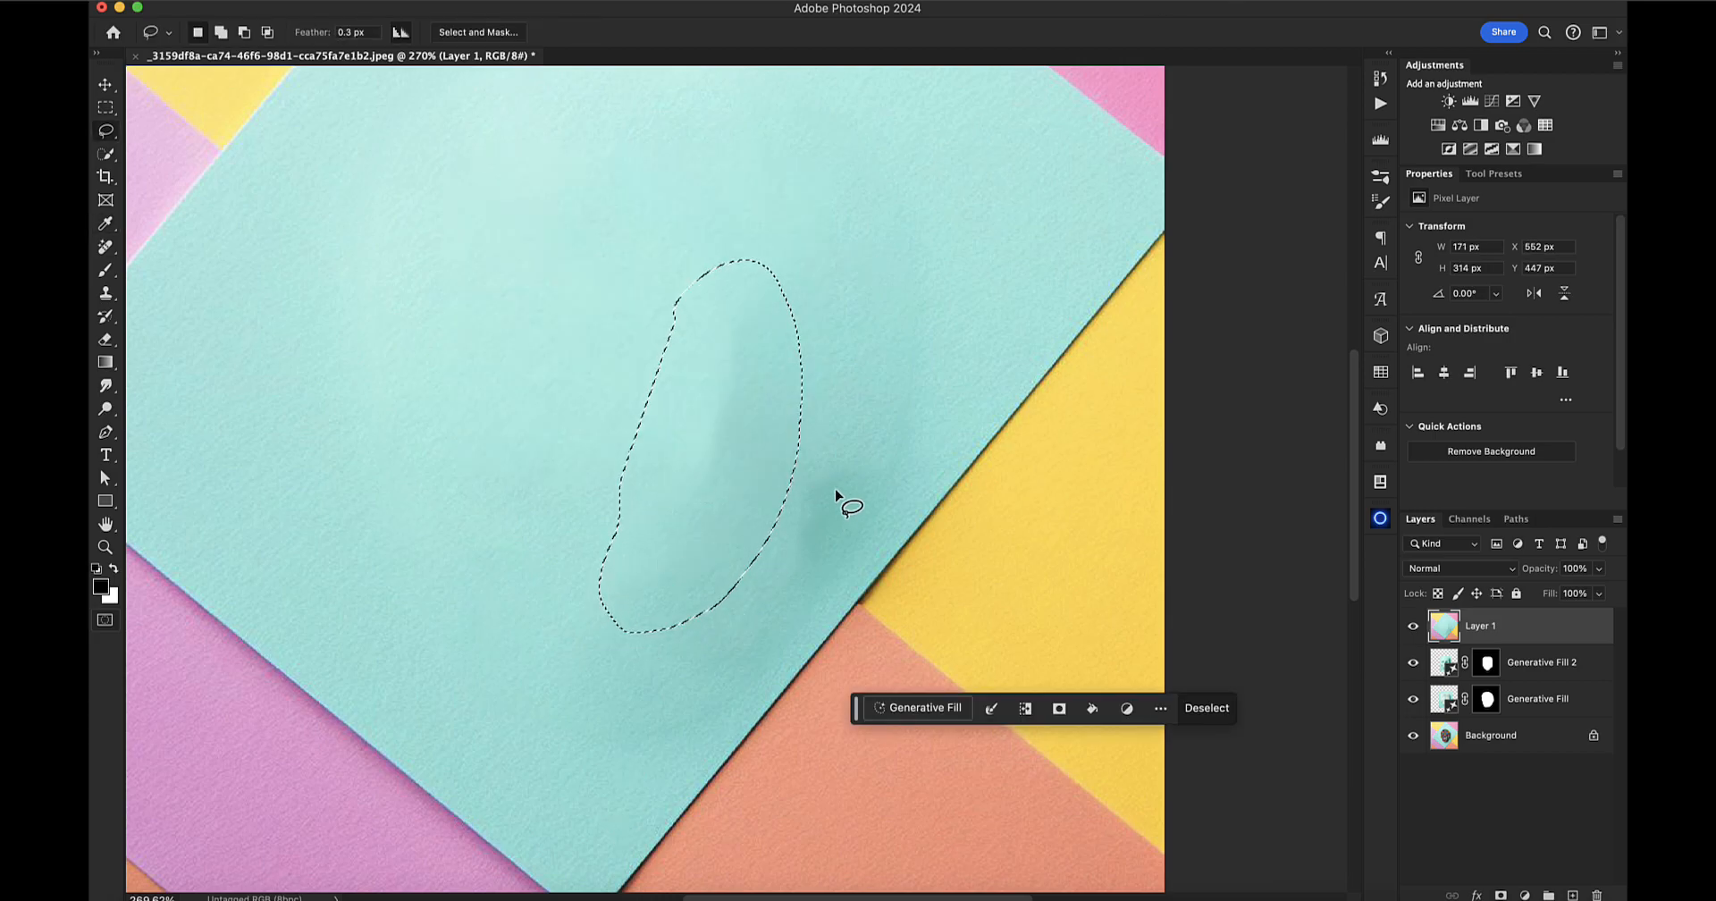
key(ctrl+d)
Lasso the small dark spot beside the sheet's edge with the yellow paper and fill it with Content-Aware
mouse_move(858, 432)
mouse_down()
mouse_move(890, 545)
mouse_move(846, 593)
mouse_move(776, 626)
mouse_move(757, 534)
mouse_up()
key(shift+BackSpace)
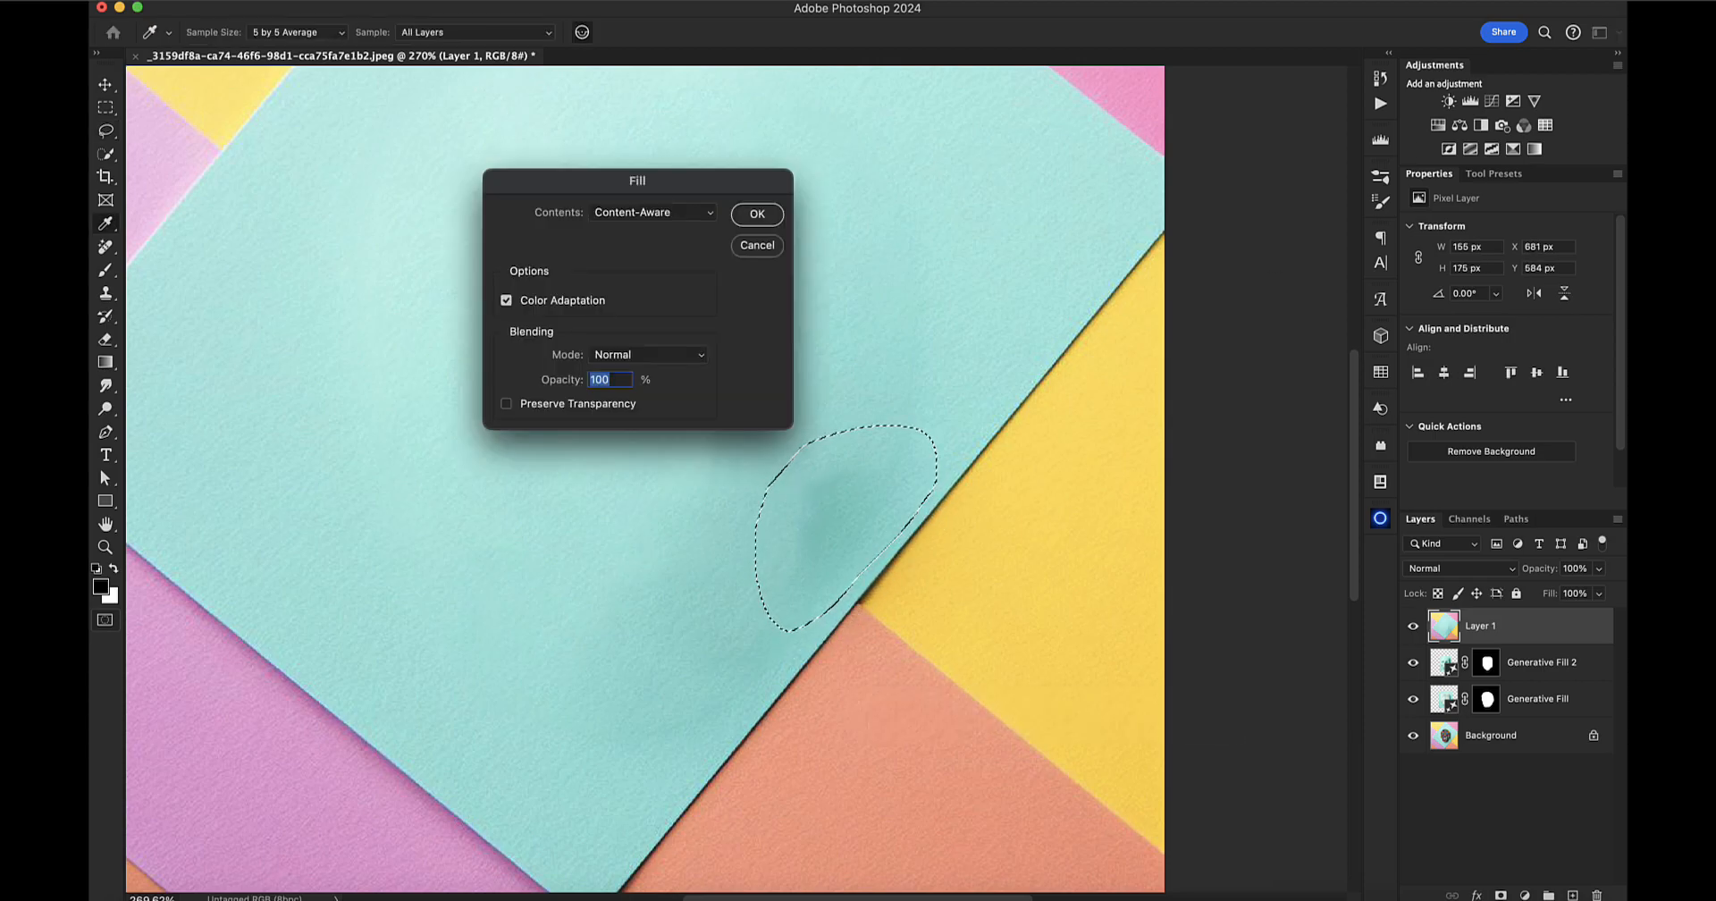
key(Return)
Lasso the remaining tonal edge at the middle of the turquoise sheet, fill it with Content-Aware and deselect
mouse_move(661, 385)
mouse_down()
mouse_move(774, 314)
mouse_move(709, 555)
mouse_move(654, 402)
mouse_up()
key(shift+BackSpace)
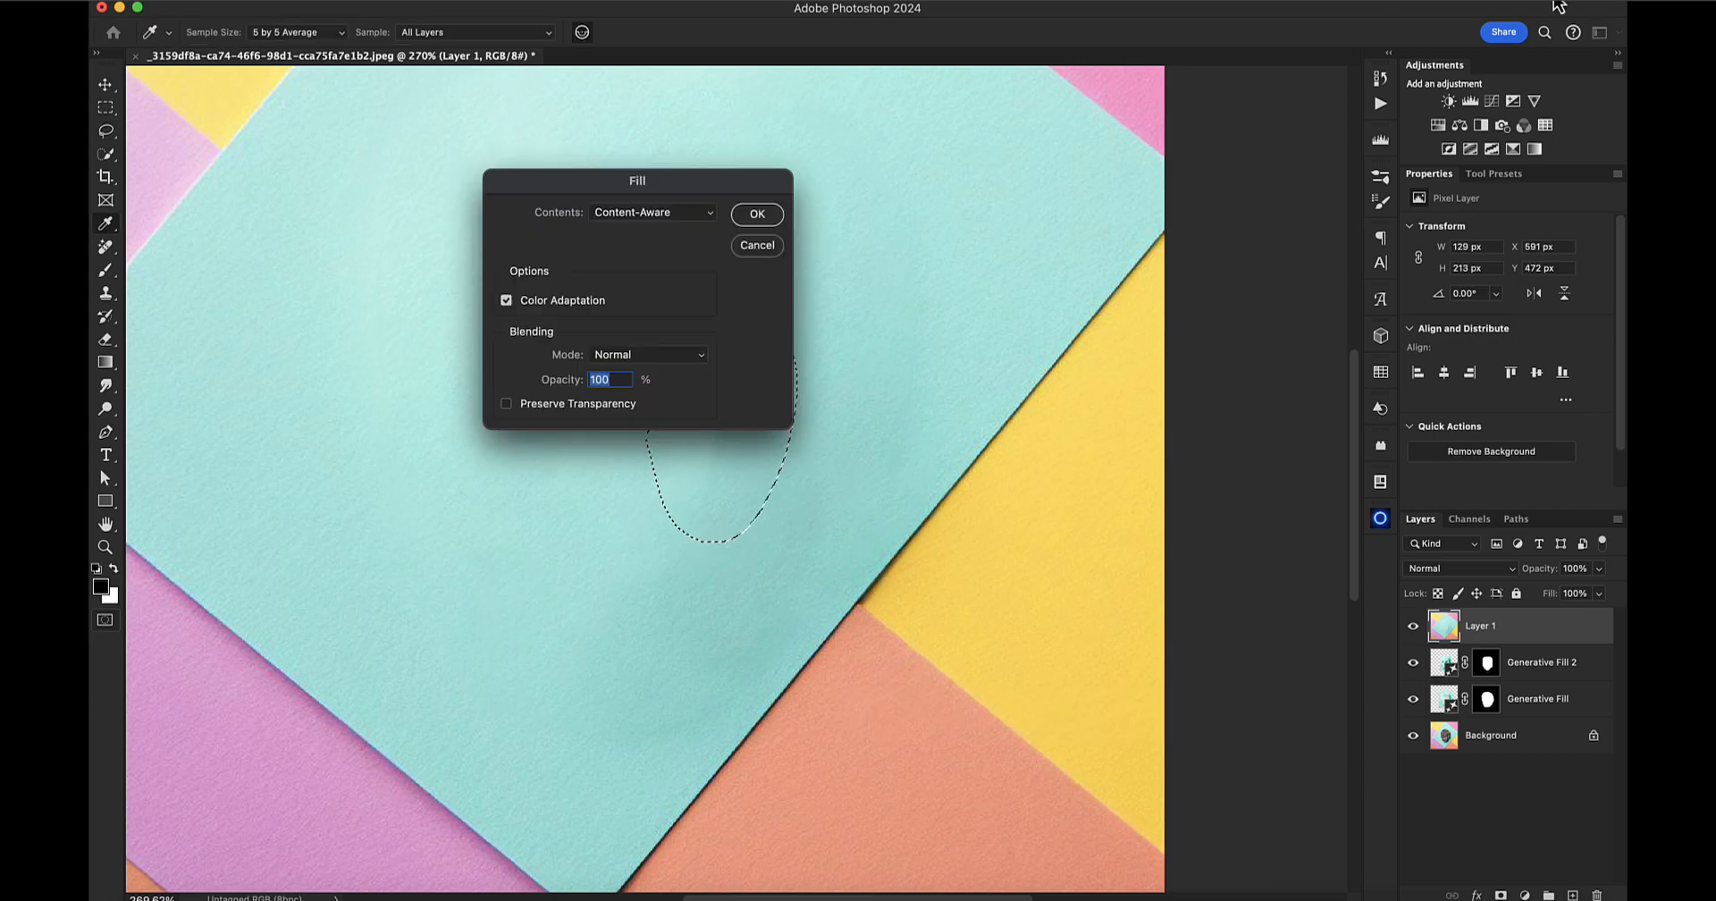
click(757, 214)
key(z)
mouse_move(858, 529)
mouse_down()
mouse_move(796, 498)
mouse_move(827, 526)
mouse_up()
key(l)
click(845, 667)
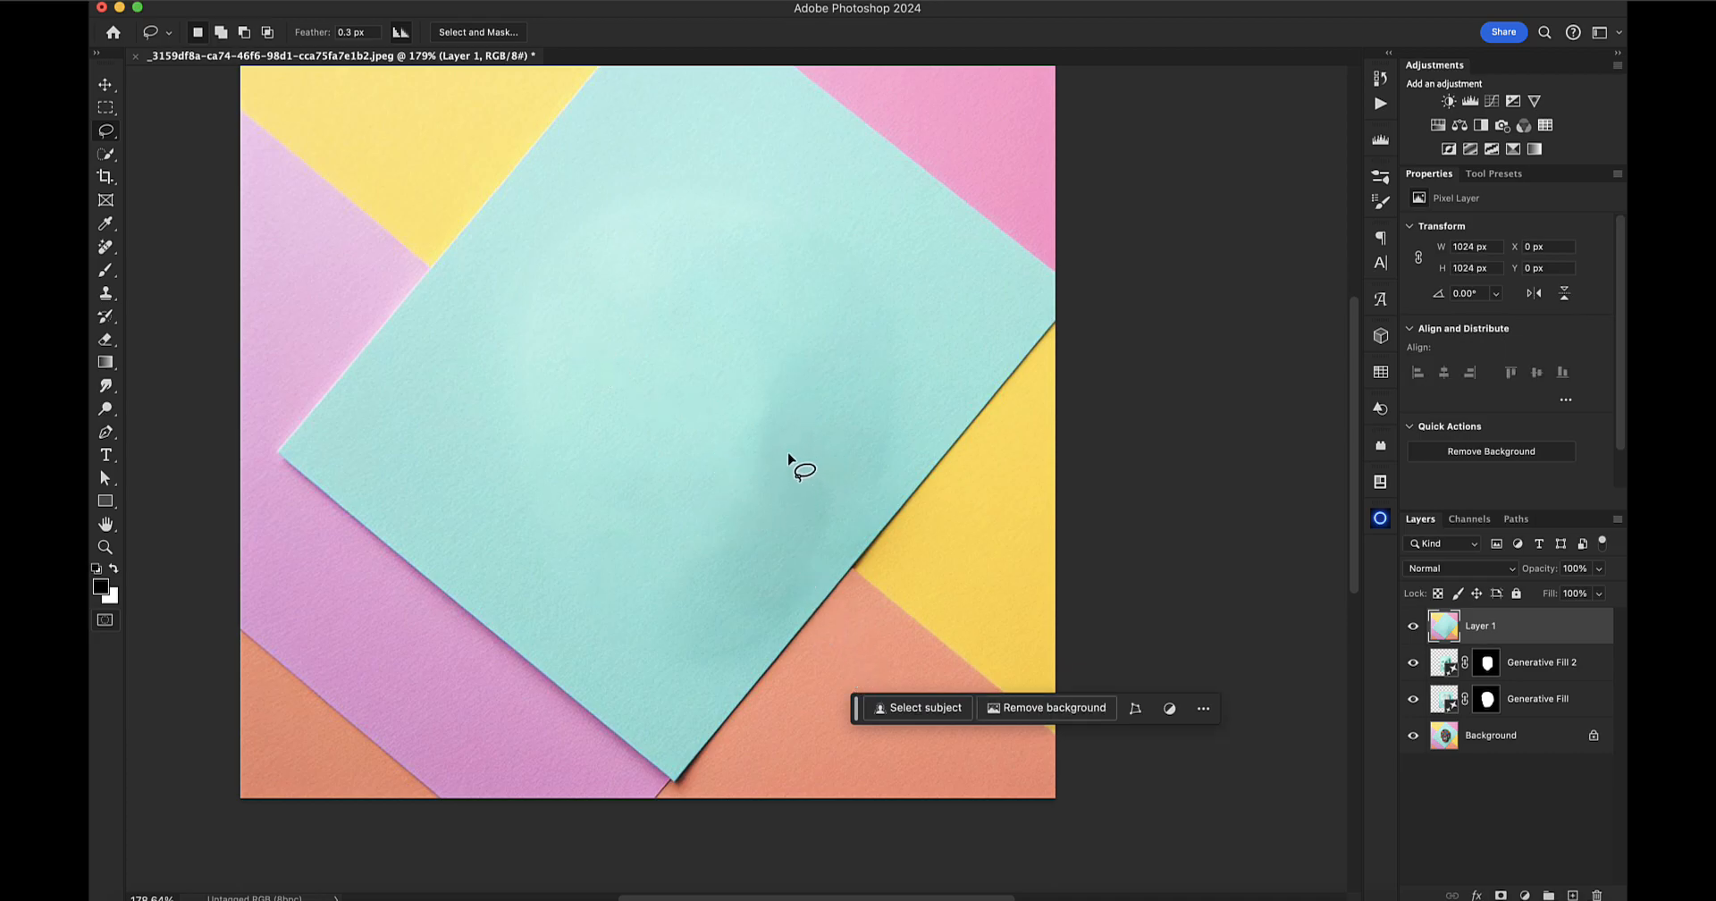
Examine the turquoise sheet at different magnifications for remaining light and dark patches
key(z)
mouse_move(845, 446)
mouse_down()
mouse_move(813, 453)
mouse_move(843, 464)
mouse_up()
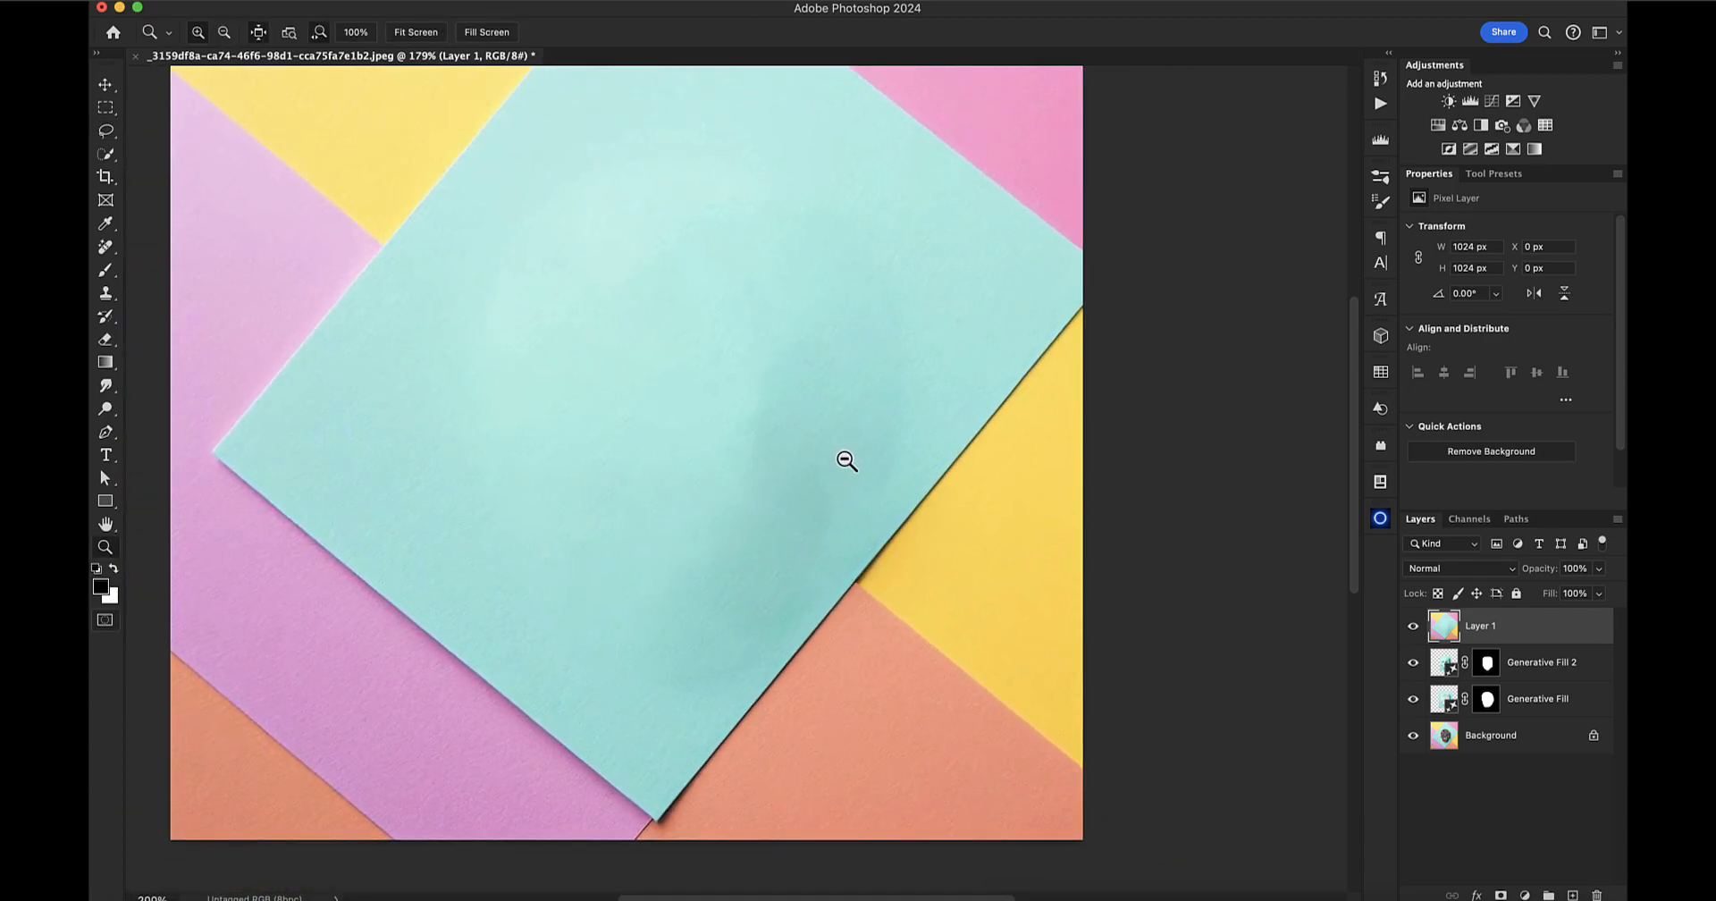
key(l)
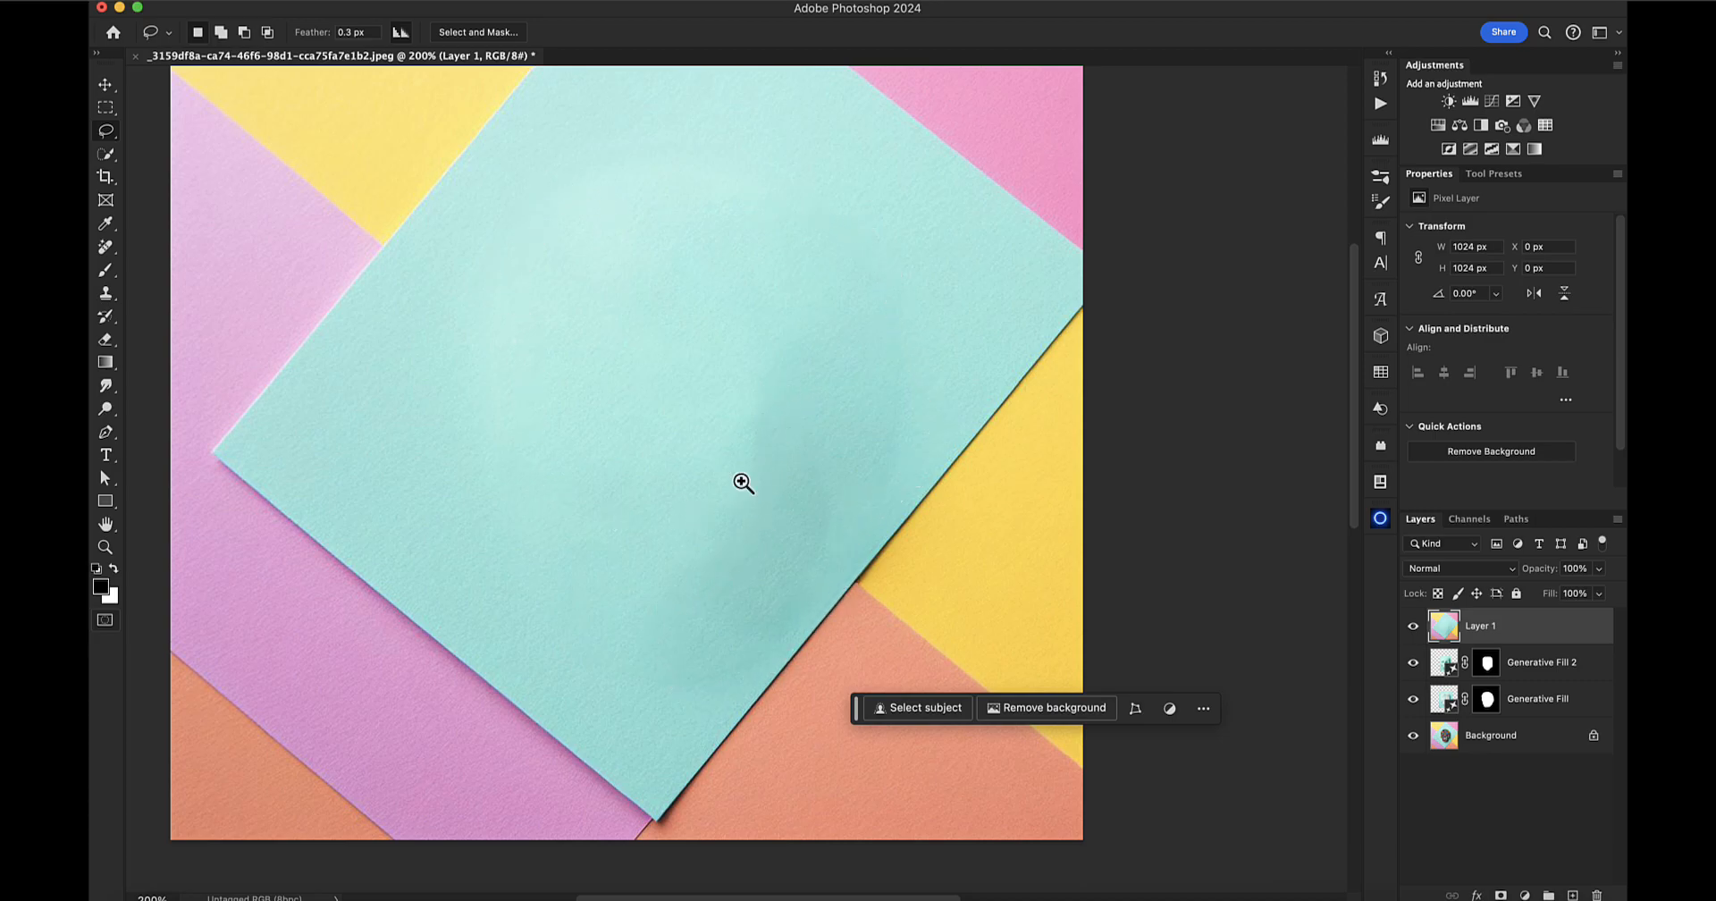
scroll(724, 478, down, 3)
scroll(712, 472, up, 1)
key(z)
mouse_move(780, 462)
mouse_down()
mouse_move(848, 457)
mouse_move(774, 476)
mouse_up()
key(l)
Add a Curves adjustment layer that brightens the midtones and invert its mask to black
click(1491, 102)
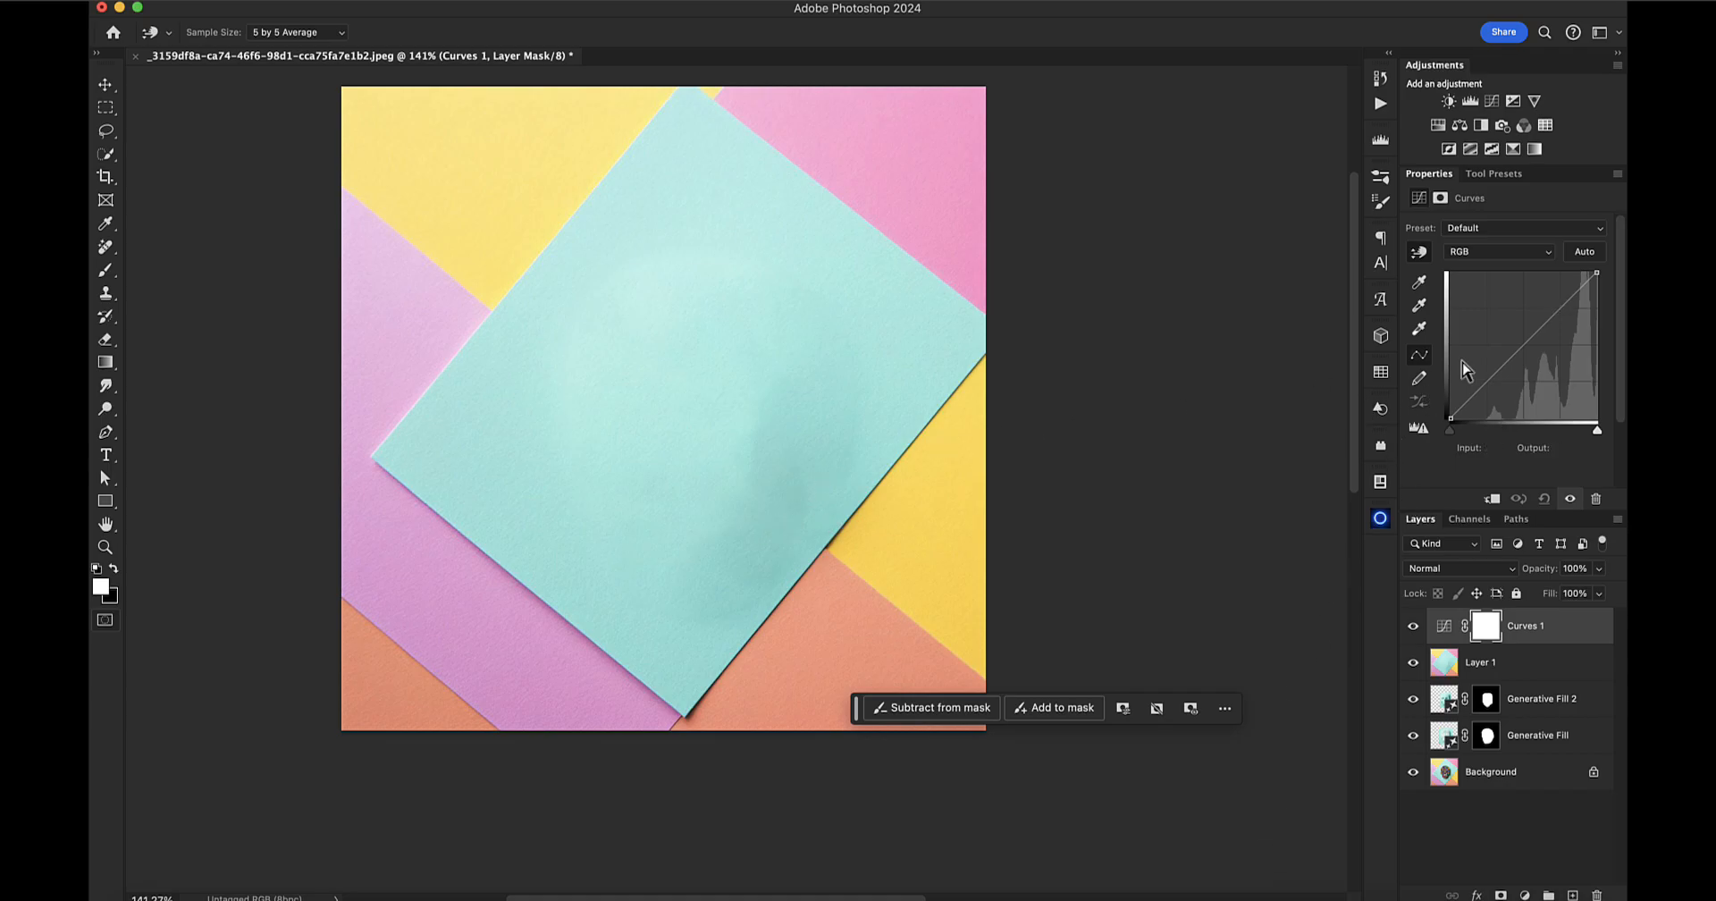
drag(1524, 344, 1517, 335)
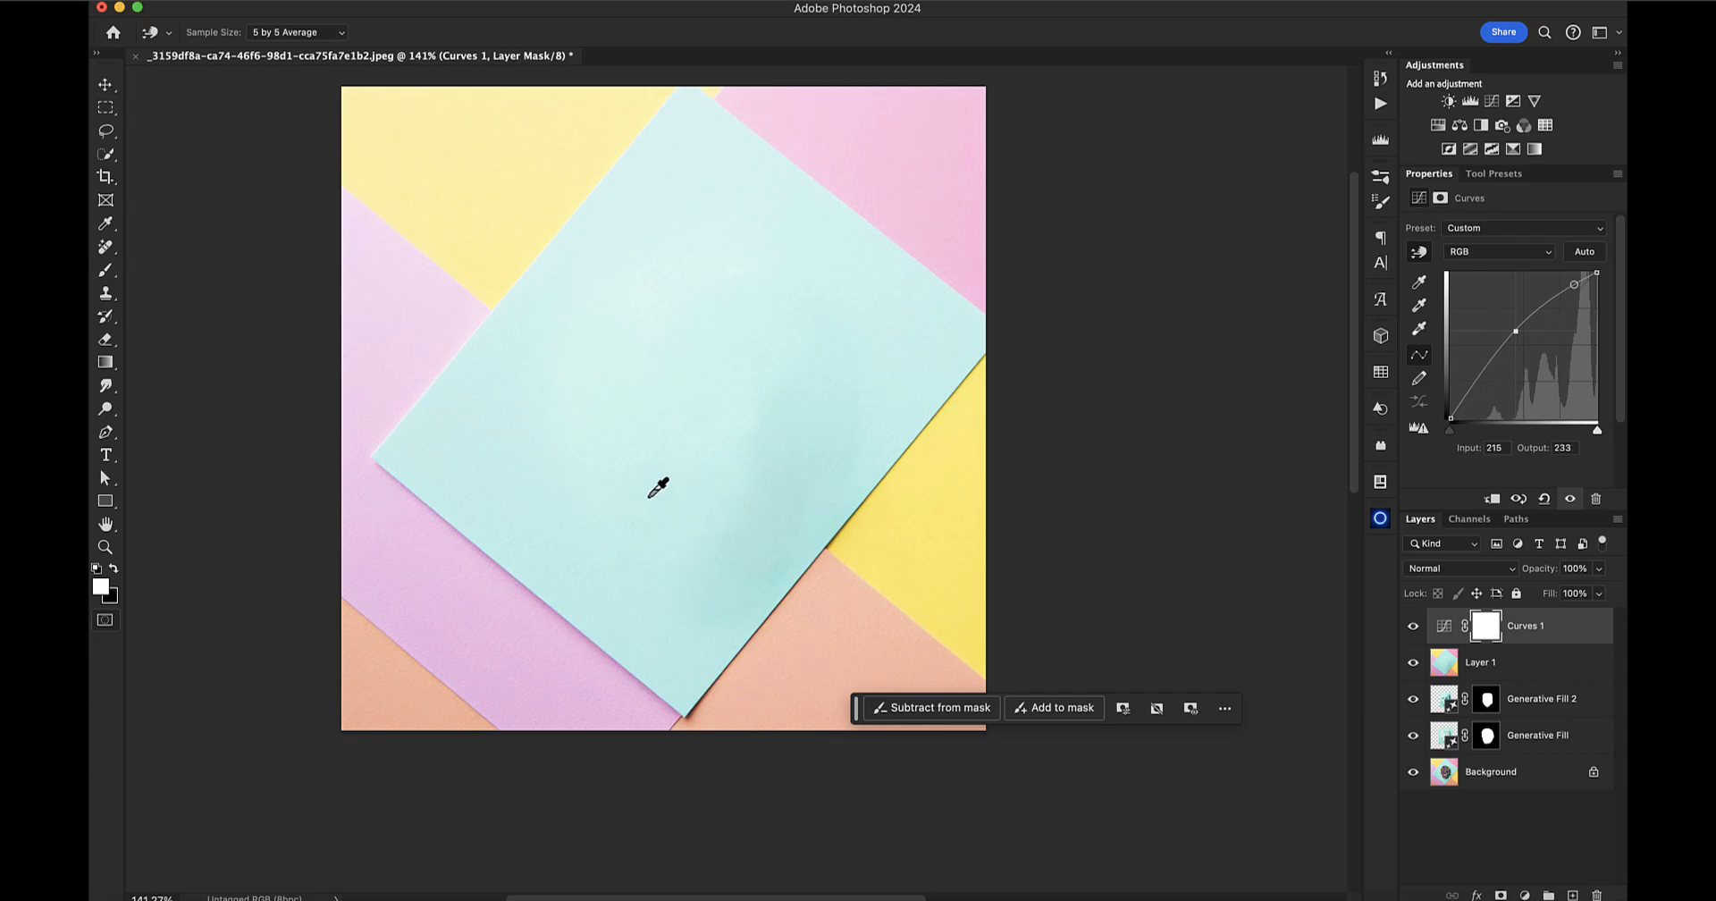
click(1485, 626)
key(l)
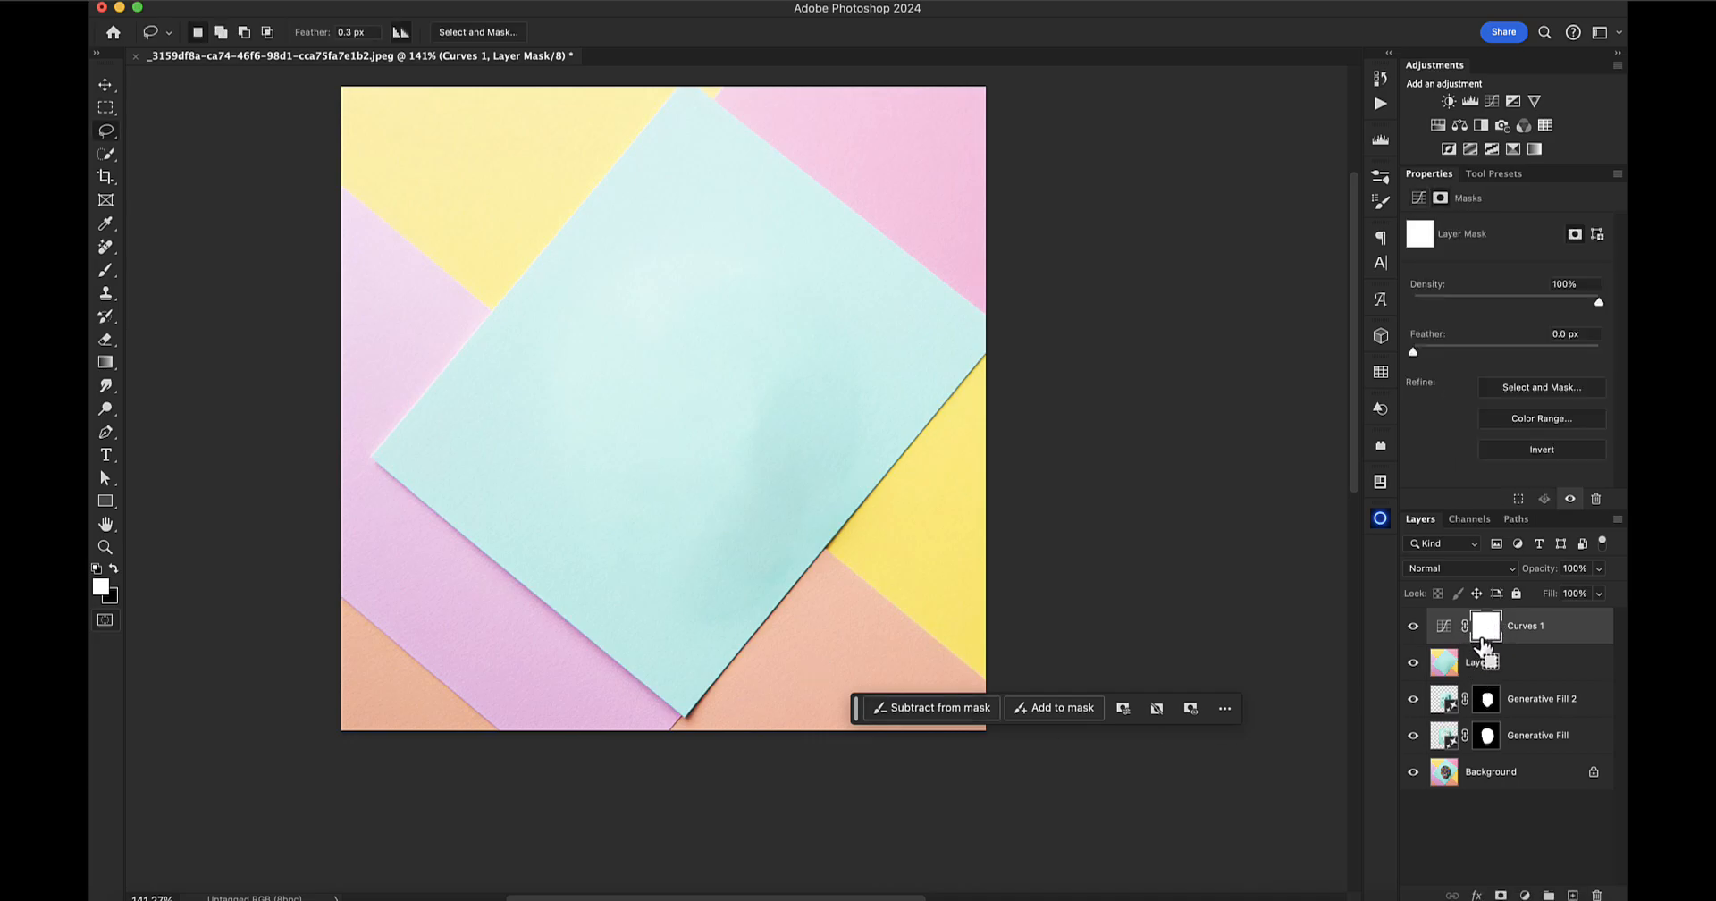
key(super+i)
Set up a white 115 px brush with 0% hardness and 5% opacity for painting on the Curves mask
key(b)
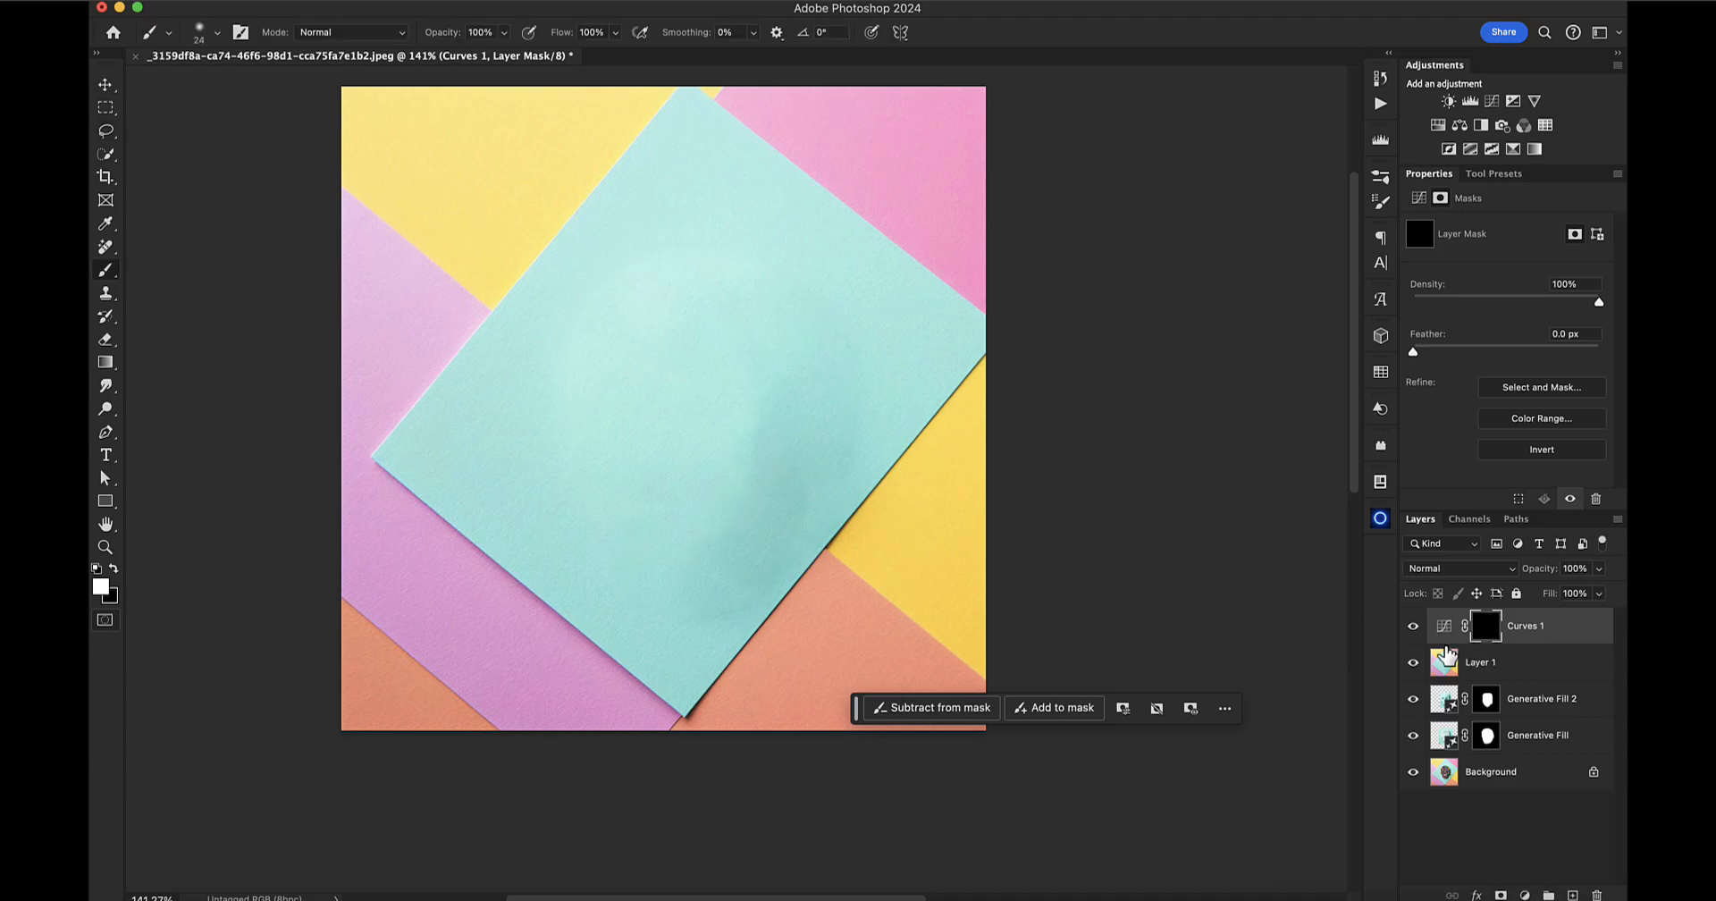
mouse_move(778, 436)
mouse_down()
mouse_move(834, 456)
mouse_move(829, 435)
mouse_up()
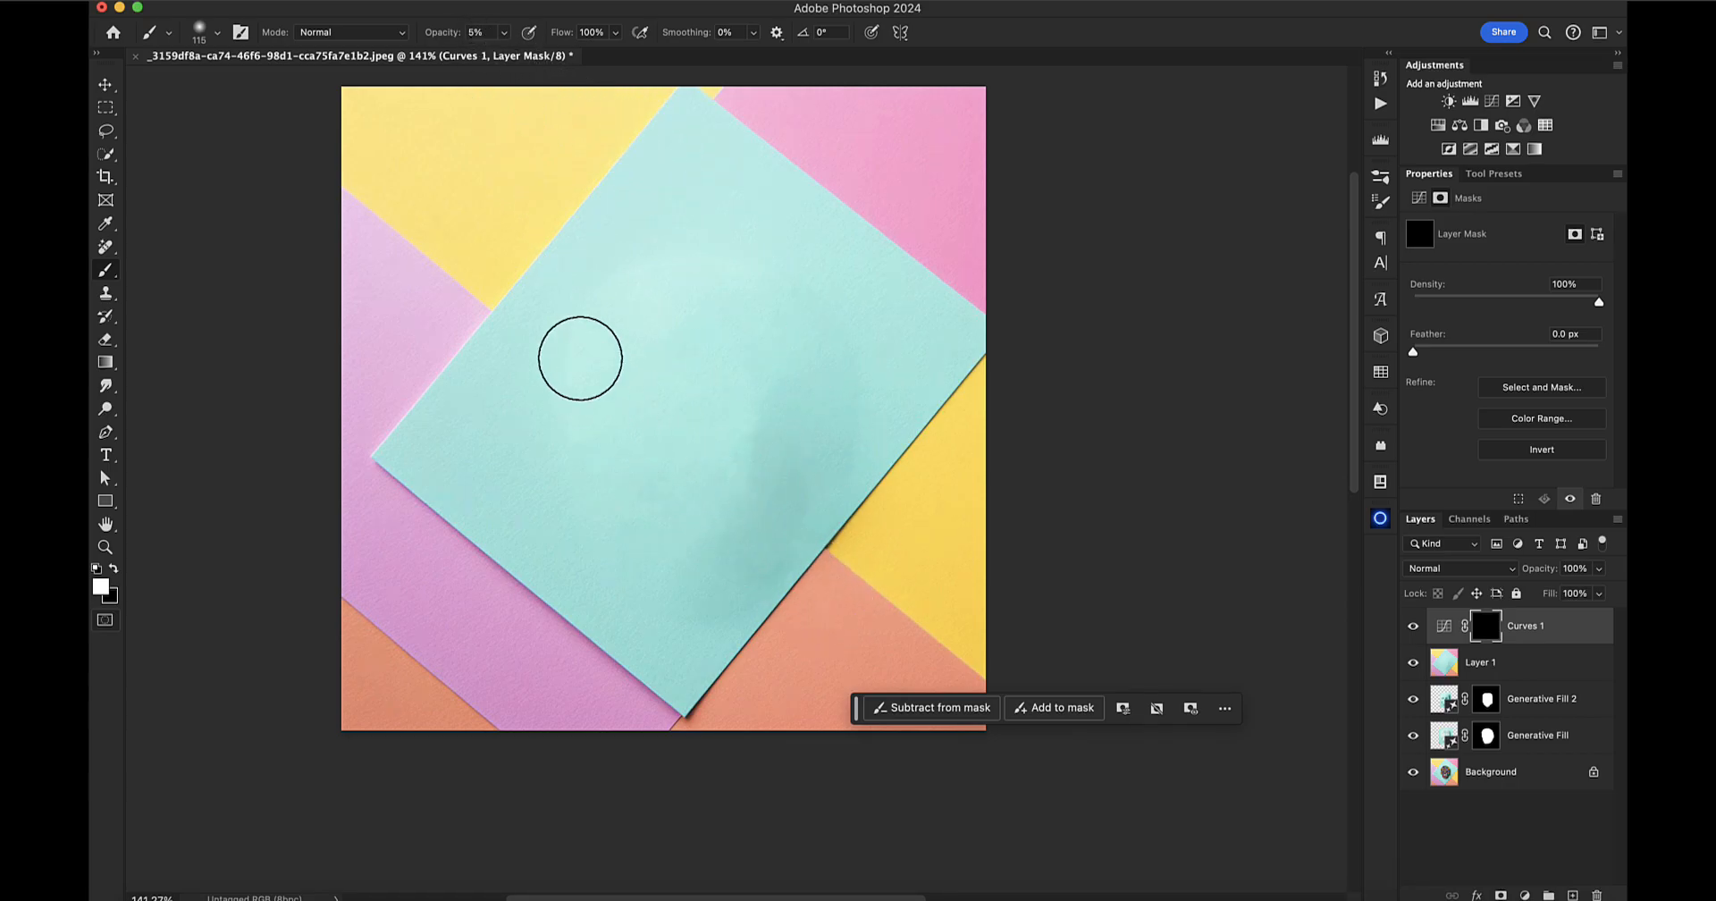
right_click(690, 389)
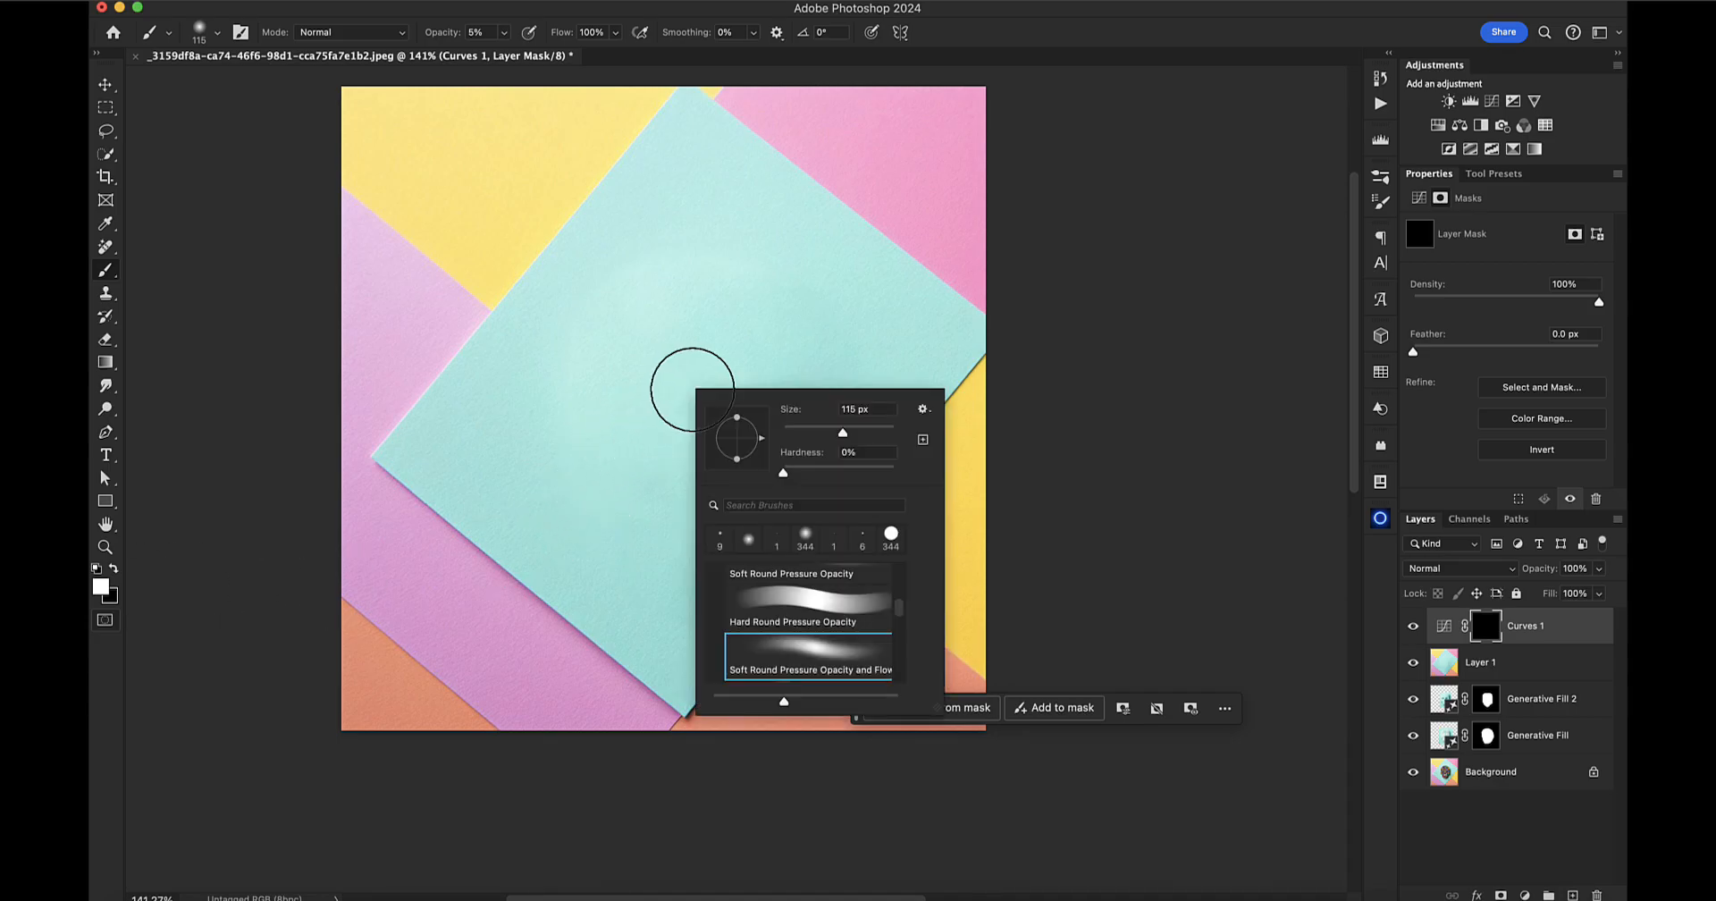
drag(785, 479, 758, 481)
drag(487, 526, 510, 532)
Brush white on the Curves mask at 5% opacity over the dark shadow near the turquoise sheet's lower-right edge, using a brush of about 100 px
key(bracketleft)
key(bracketleft)
key(bracketleft)
key(bracketleft)
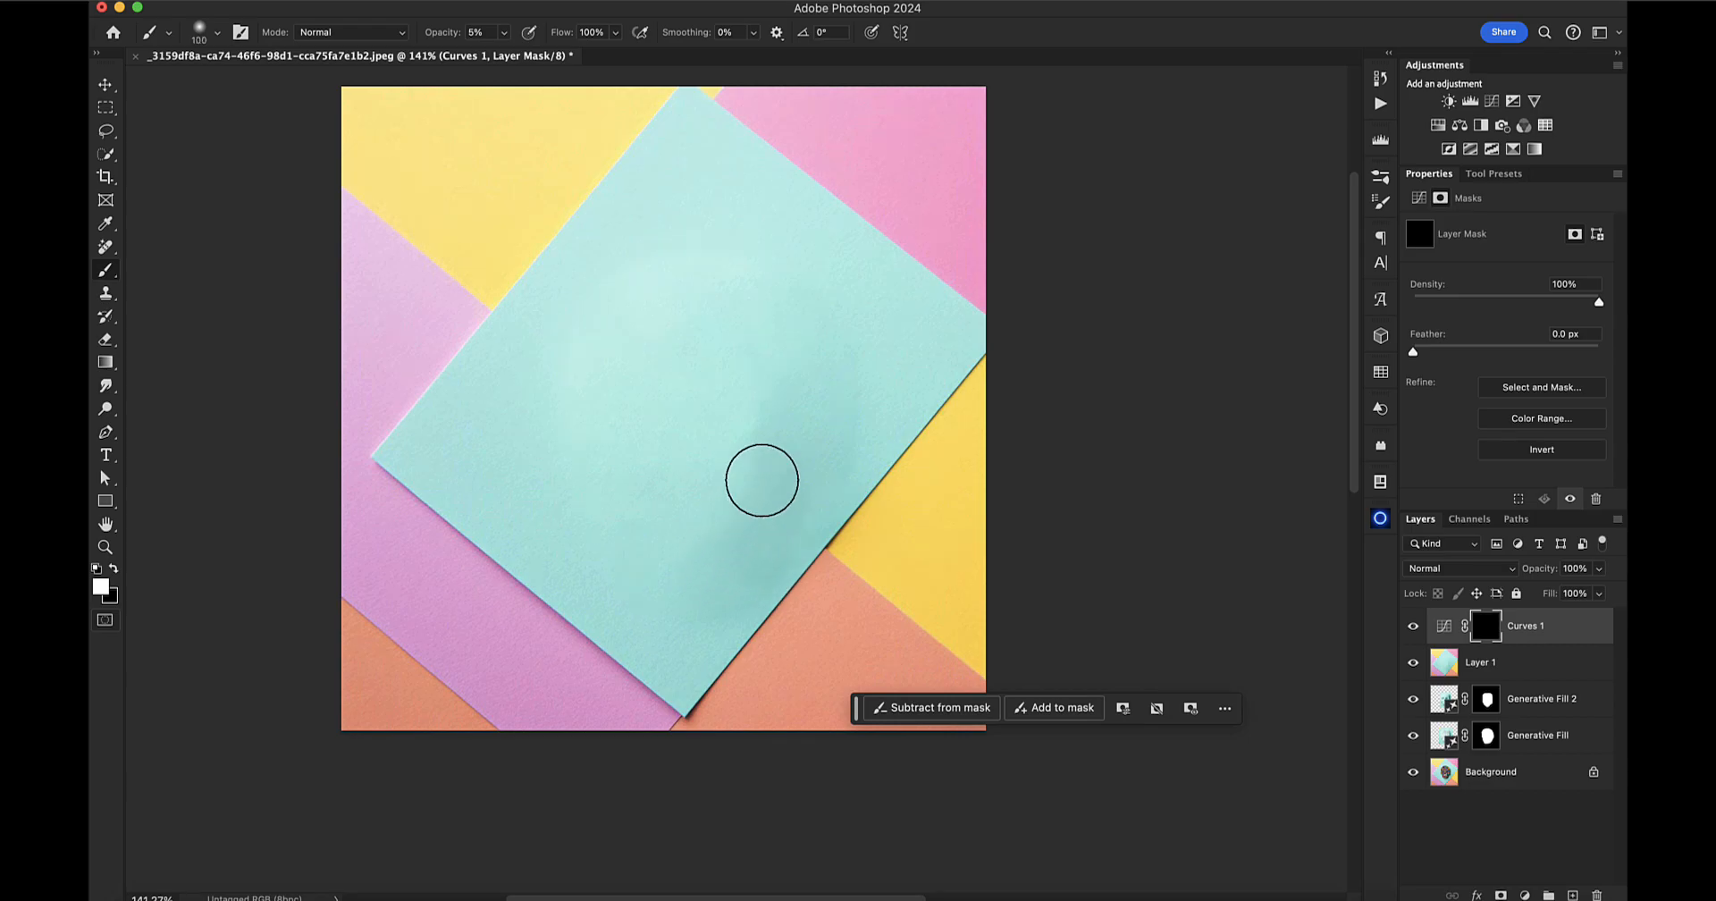
key(bracketleft)
key(bracketleft)
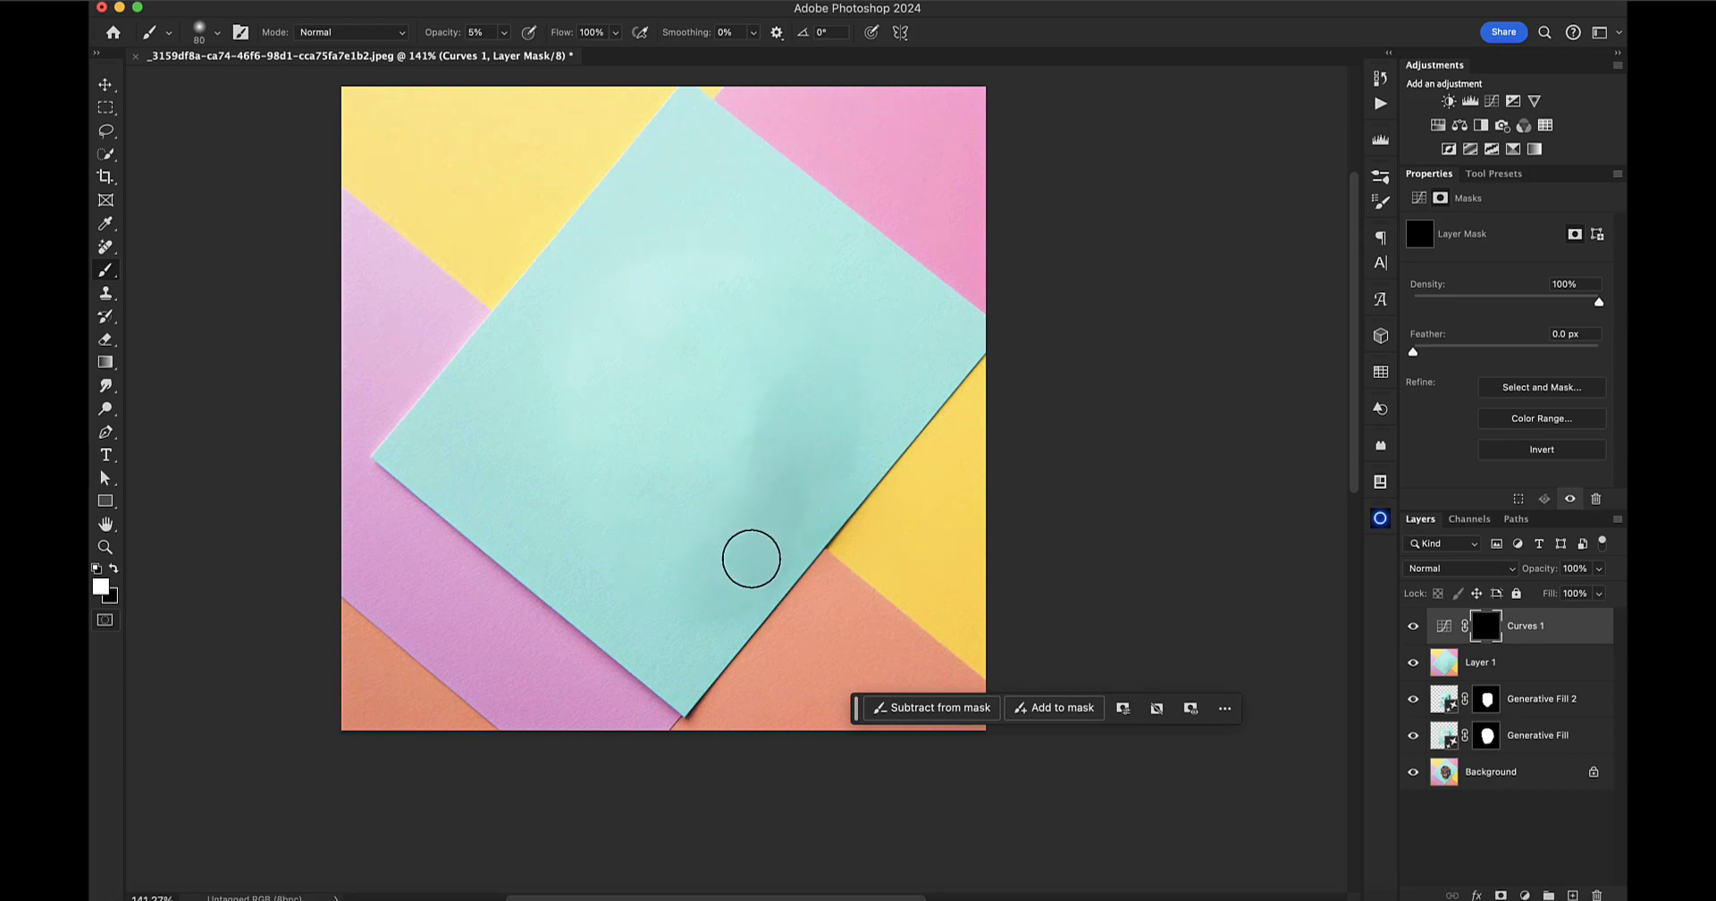
key(super+minus)
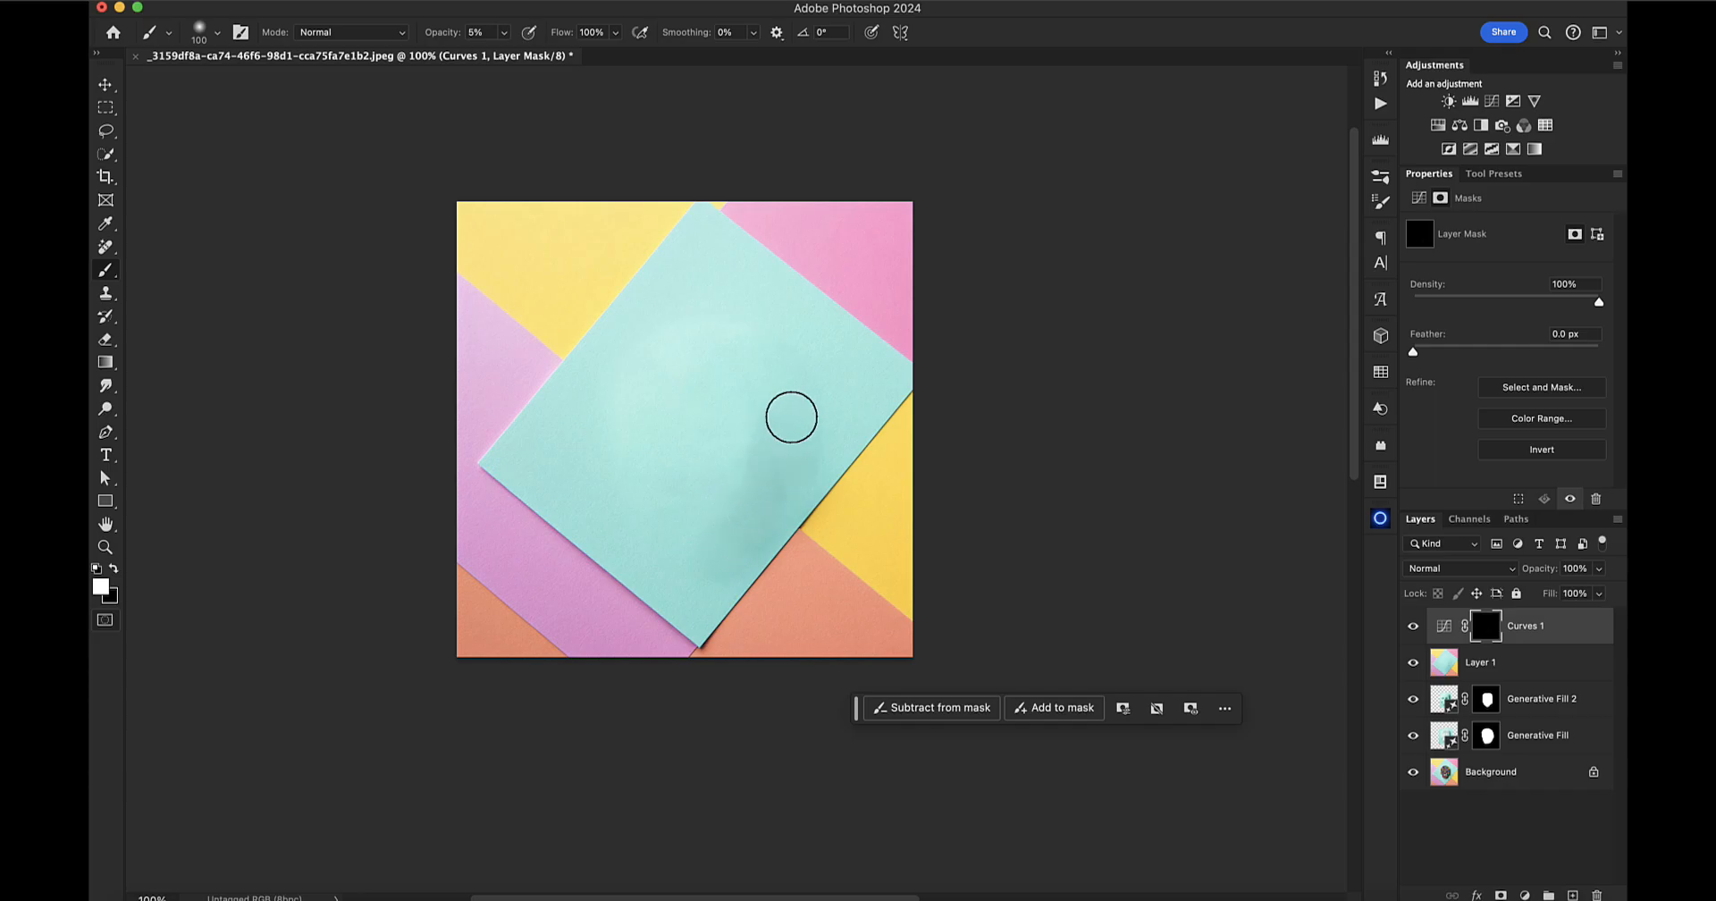
mouse_move(748, 522)
mouse_down()
mouse_move(811, 400)
mouse_move(811, 467)
mouse_move(796, 418)
mouse_move(776, 424)
mouse_move(742, 510)
mouse_move(771, 428)
mouse_move(756, 508)
mouse_move(774, 438)
mouse_move(801, 443)
mouse_move(739, 549)
mouse_move(788, 424)
mouse_up()
Inspect the Curves mask on its own and compare the image with and without the Curves adjustment
alt+click(1485, 628)
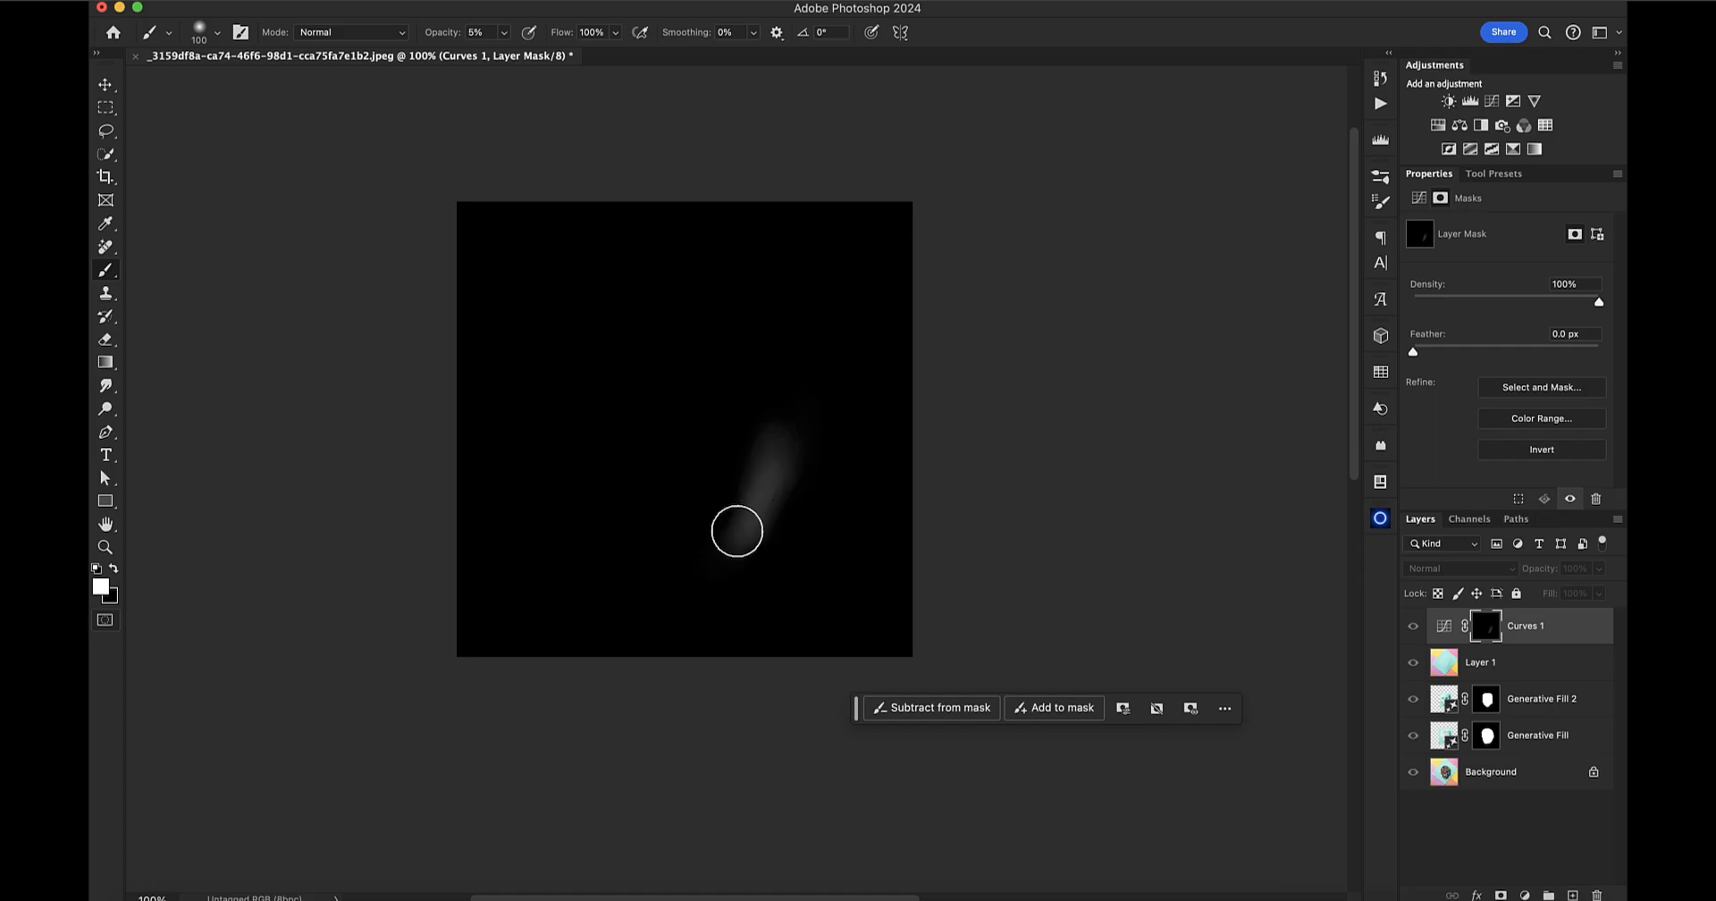
alt+click(1474, 634)
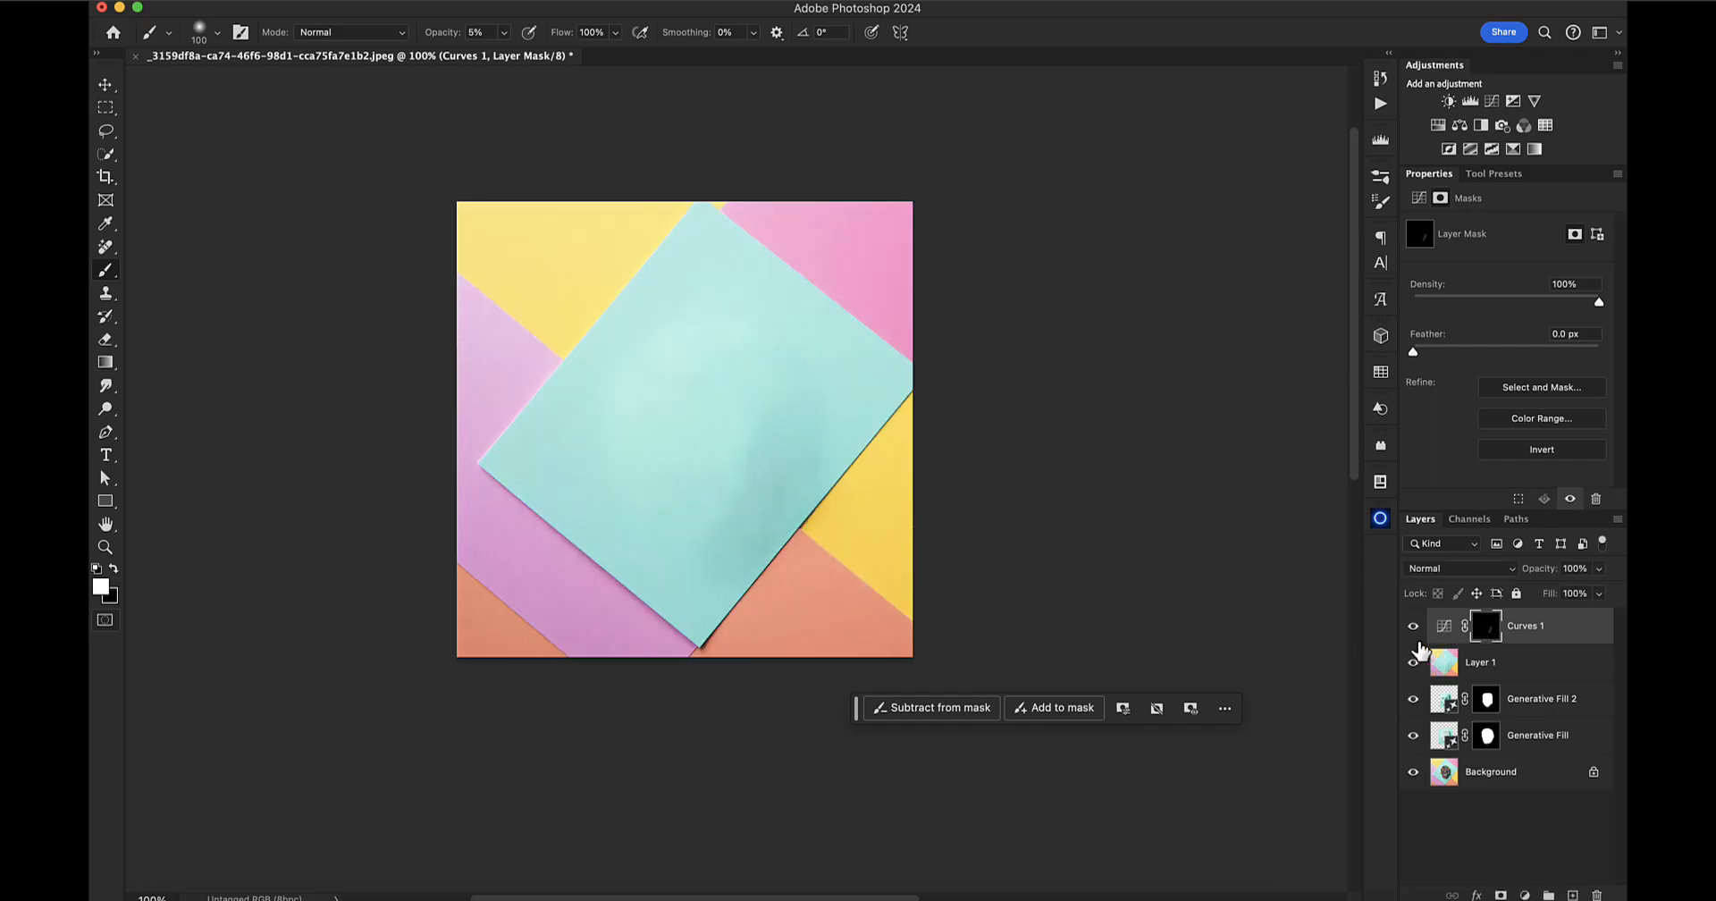
click(1416, 624)
click(1416, 624)
click(1416, 623)
click(1415, 624)
Raise the brush opacity to 20% and paint the Curves mask over the lower half of the shadow with a 100 px brush
key(bracketleft)
key(bracketleft)
key(bracketleft)
key(bracketleft)
key(2)
key(bracketright)
key(bracketright)
key(bracketright)
key(bracketright)
mouse_move(751, 485)
mouse_down()
mouse_move(782, 394)
mouse_move(725, 628)
mouse_move(791, 377)
mouse_move(735, 535)
mouse_move(770, 583)
mouse_move(786, 444)
mouse_move(740, 552)
mouse_up()
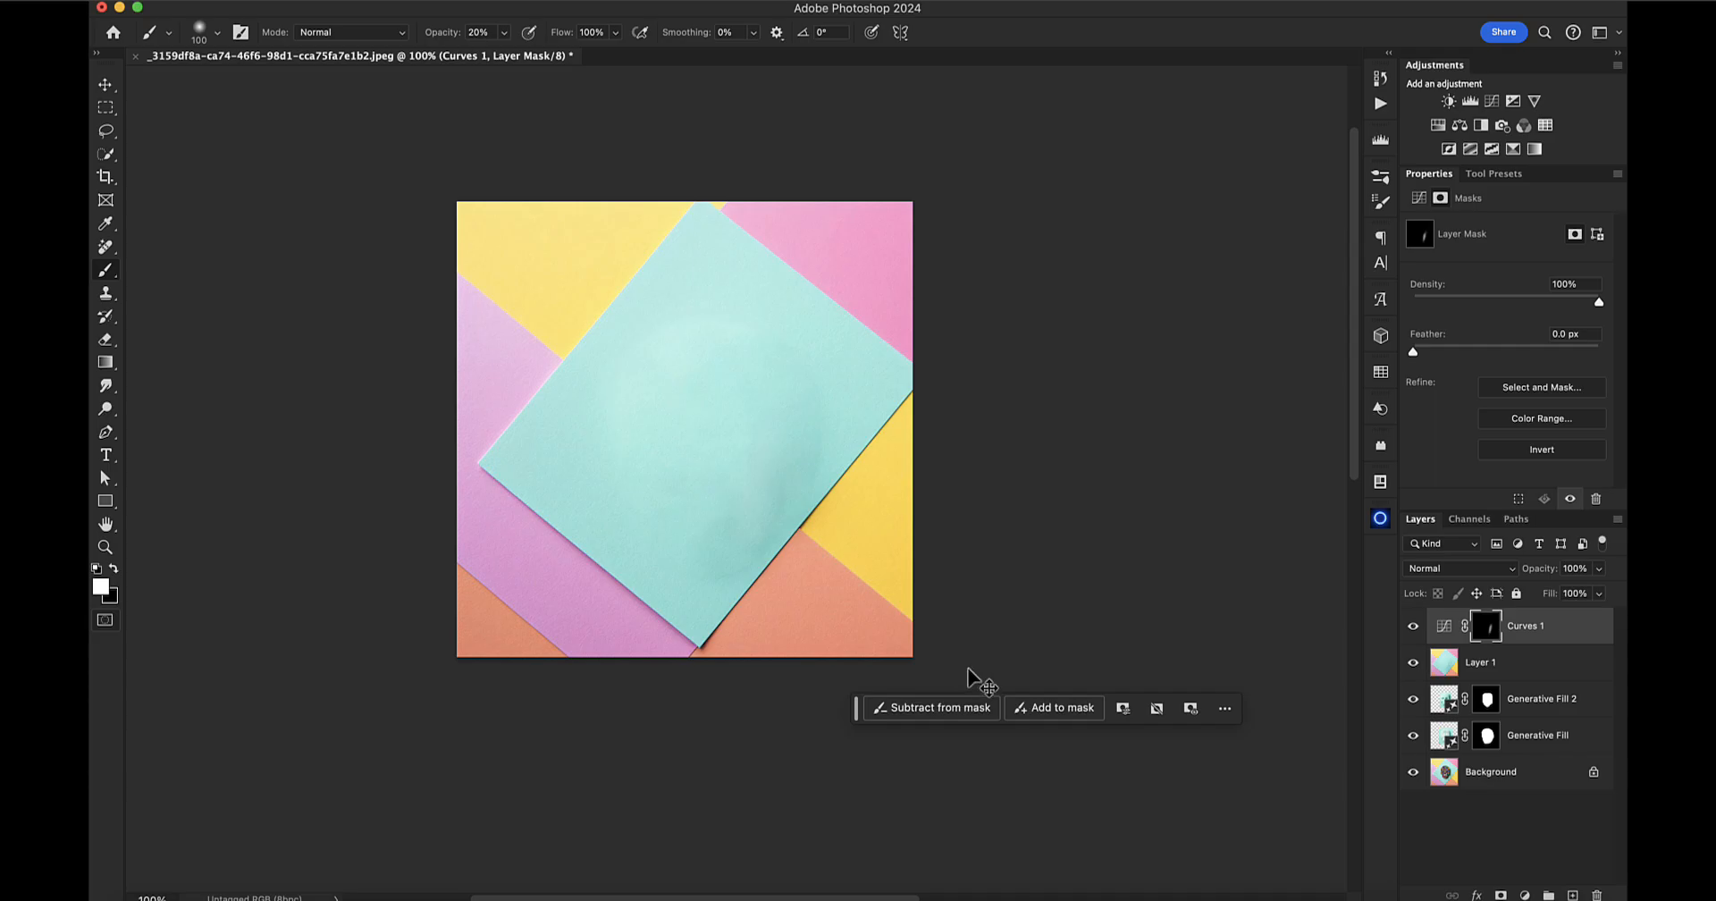
Lower the brush opacity to 5% and lighten the shadow's lower end near the sheet's bottom corner with a slightly larger brush
key(0)
key(5)
key(bracketright)
mouse_move(726, 547)
mouse_down()
mouse_move(771, 441)
mouse_move(751, 500)
mouse_move(786, 467)
mouse_move(739, 525)
mouse_move(754, 468)
mouse_move(746, 593)
mouse_up()
Reduce the brush size and lighten the upper part of the remaining shadow on the Curves mask
key(bracketleft)
key(bracketleft)
key(bracketleft)
key(bracketleft)
key(bracketleft)
key(bracketleft)
key(bracketleft)
mouse_move(760, 444)
mouse_down()
mouse_move(799, 479)
mouse_move(815, 399)
mouse_move(758, 455)
mouse_move(761, 545)
mouse_move(729, 578)
mouse_move(764, 515)
mouse_move(753, 451)
mouse_move(743, 499)
mouse_move(793, 436)
mouse_up()
Compare the image without the Curves layer, then brush the mask down the length of the shadow with a slightly larger brush
click(1414, 628)
click(1414, 627)
key(bracketright)
key(bracketright)
mouse_move(769, 440)
mouse_down()
mouse_move(771, 510)
mouse_move(808, 466)
mouse_move(806, 480)
mouse_move(758, 471)
mouse_move(793, 482)
mouse_move(770, 429)
mouse_move(769, 527)
mouse_up()
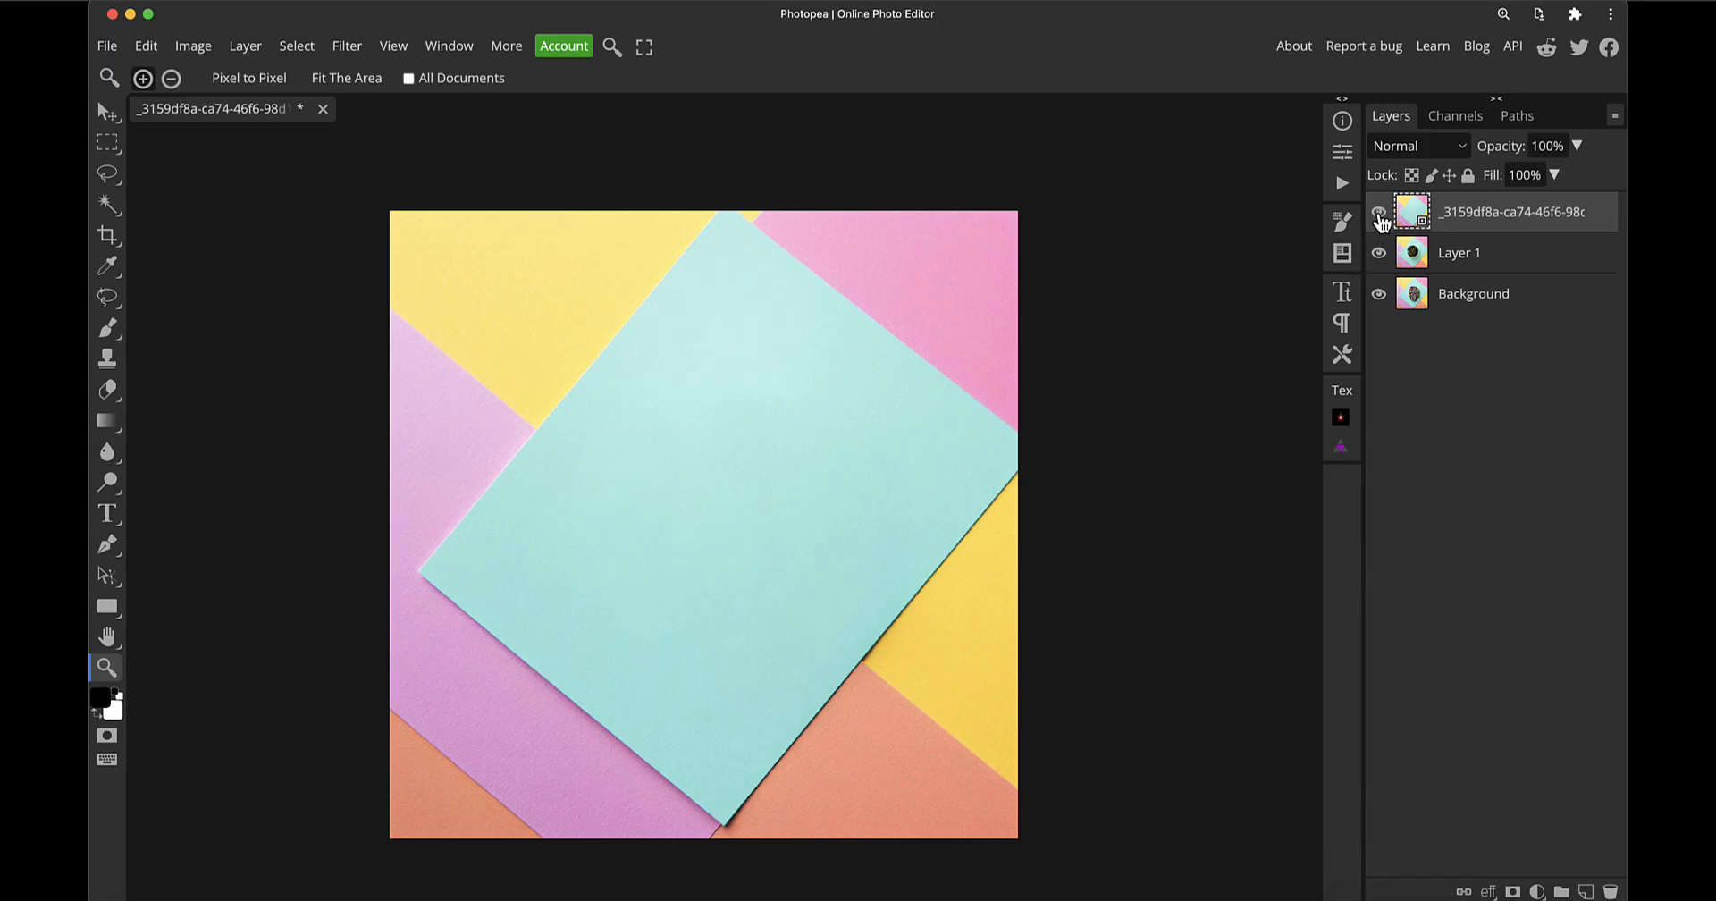
In Photopea, compare the cleaned background layer with the layers beneath it and examine the turquoise sheet up close for leftover shadows
click(1378, 215)
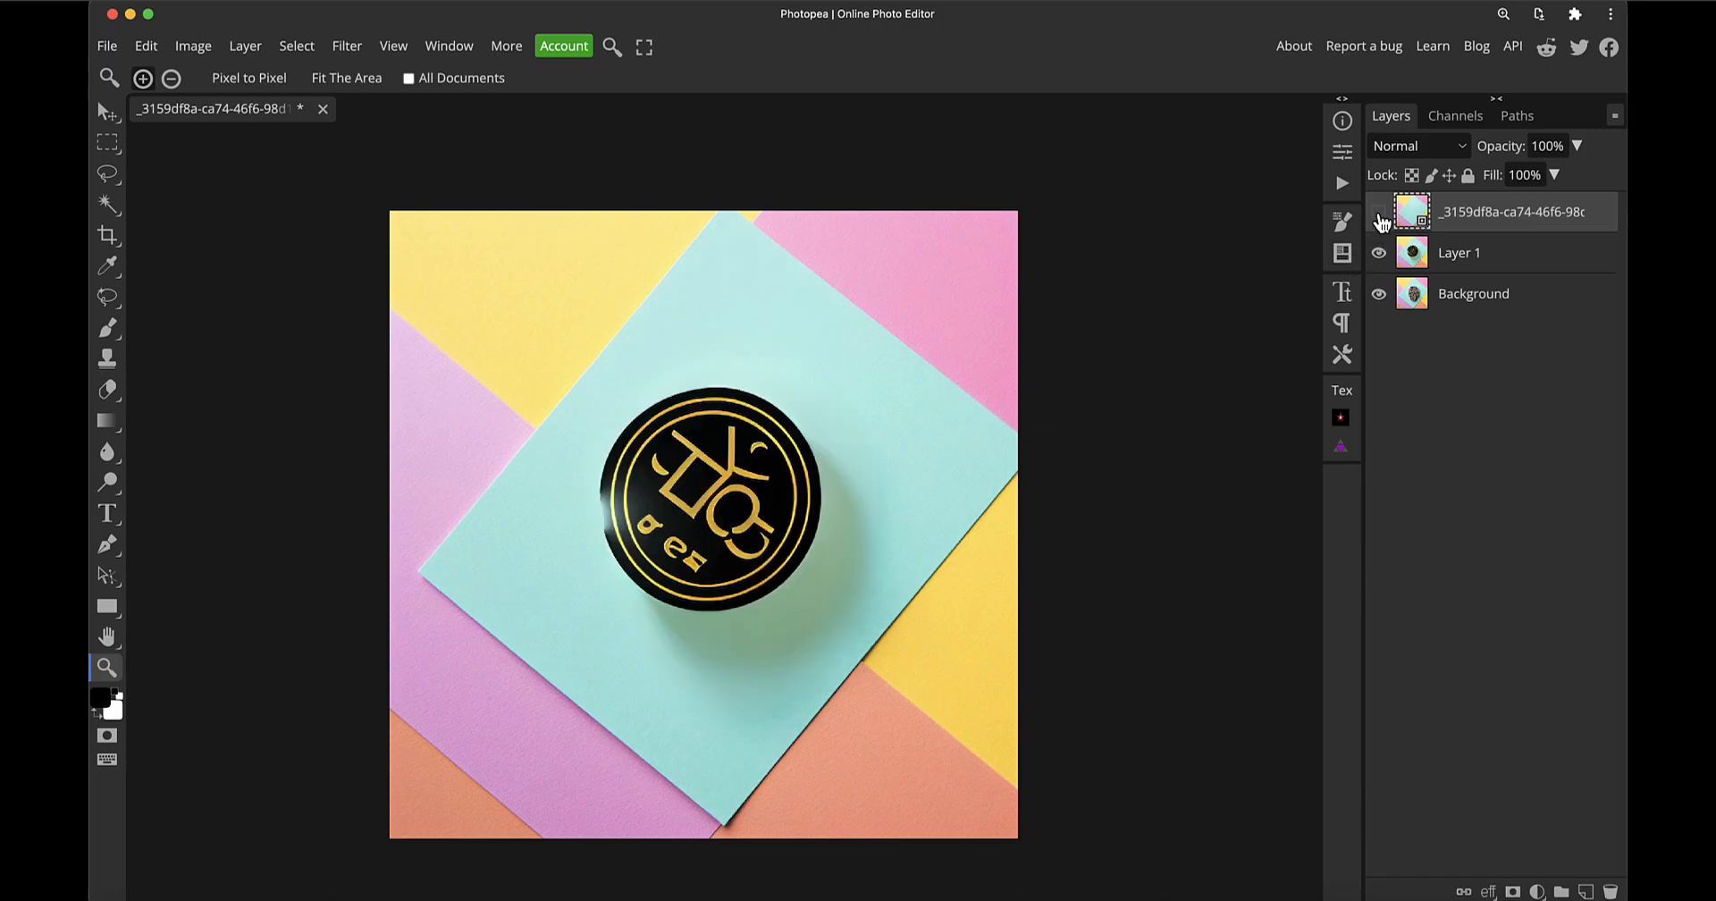
click(1378, 214)
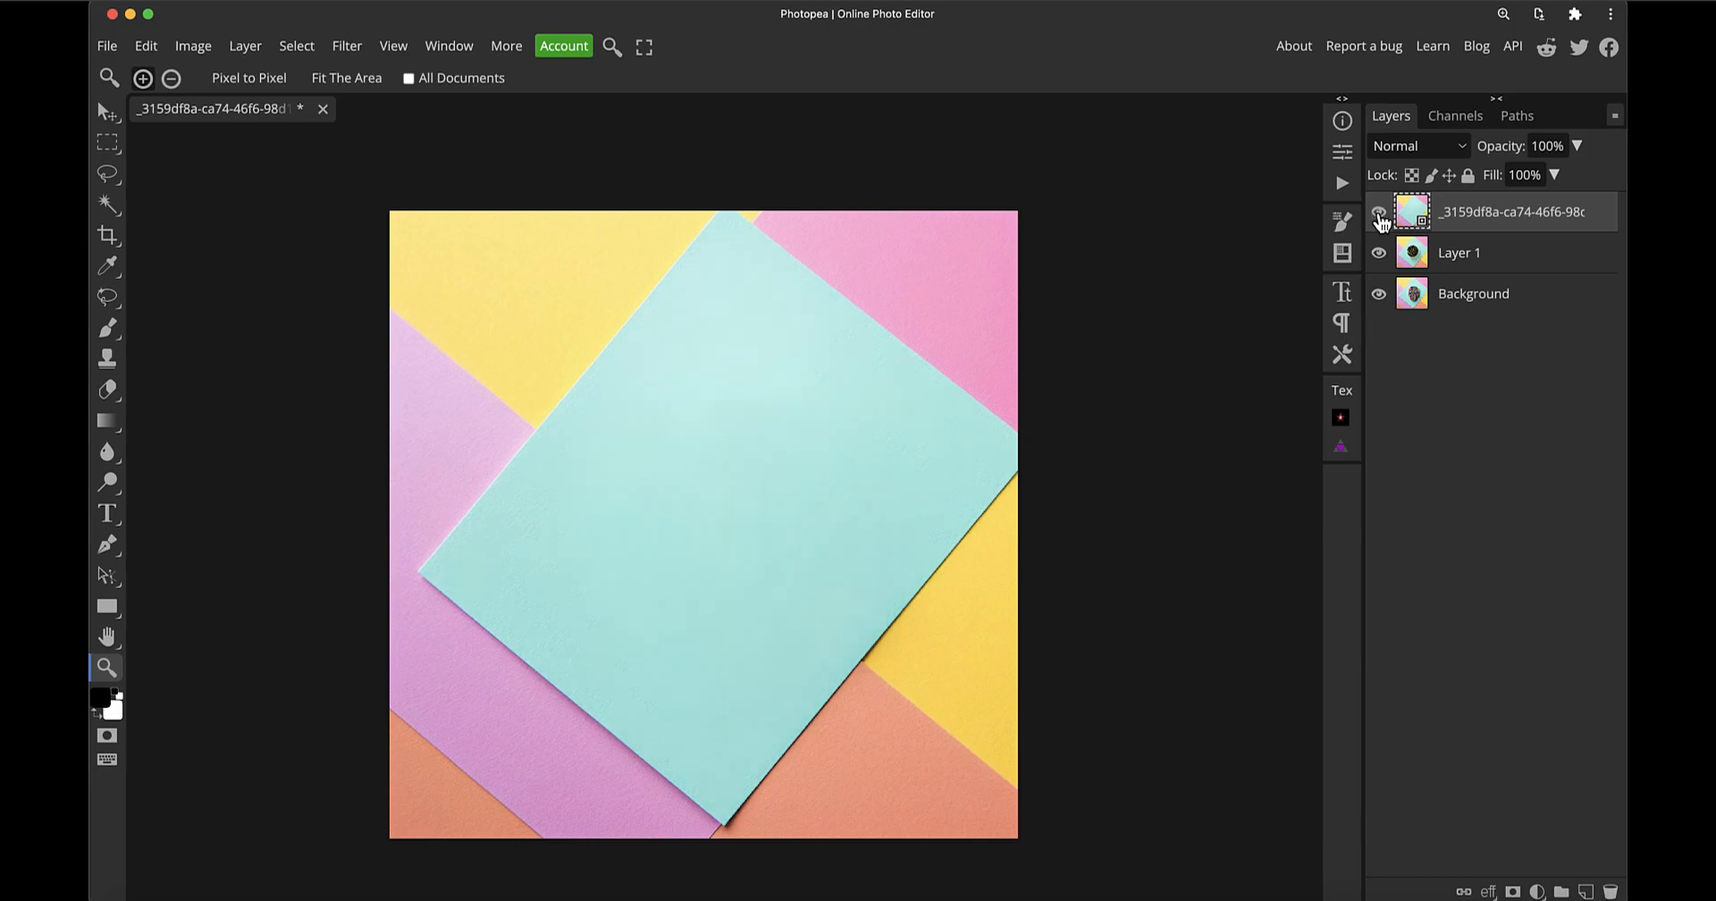
click(1378, 214)
click(1378, 214)
click(811, 556)
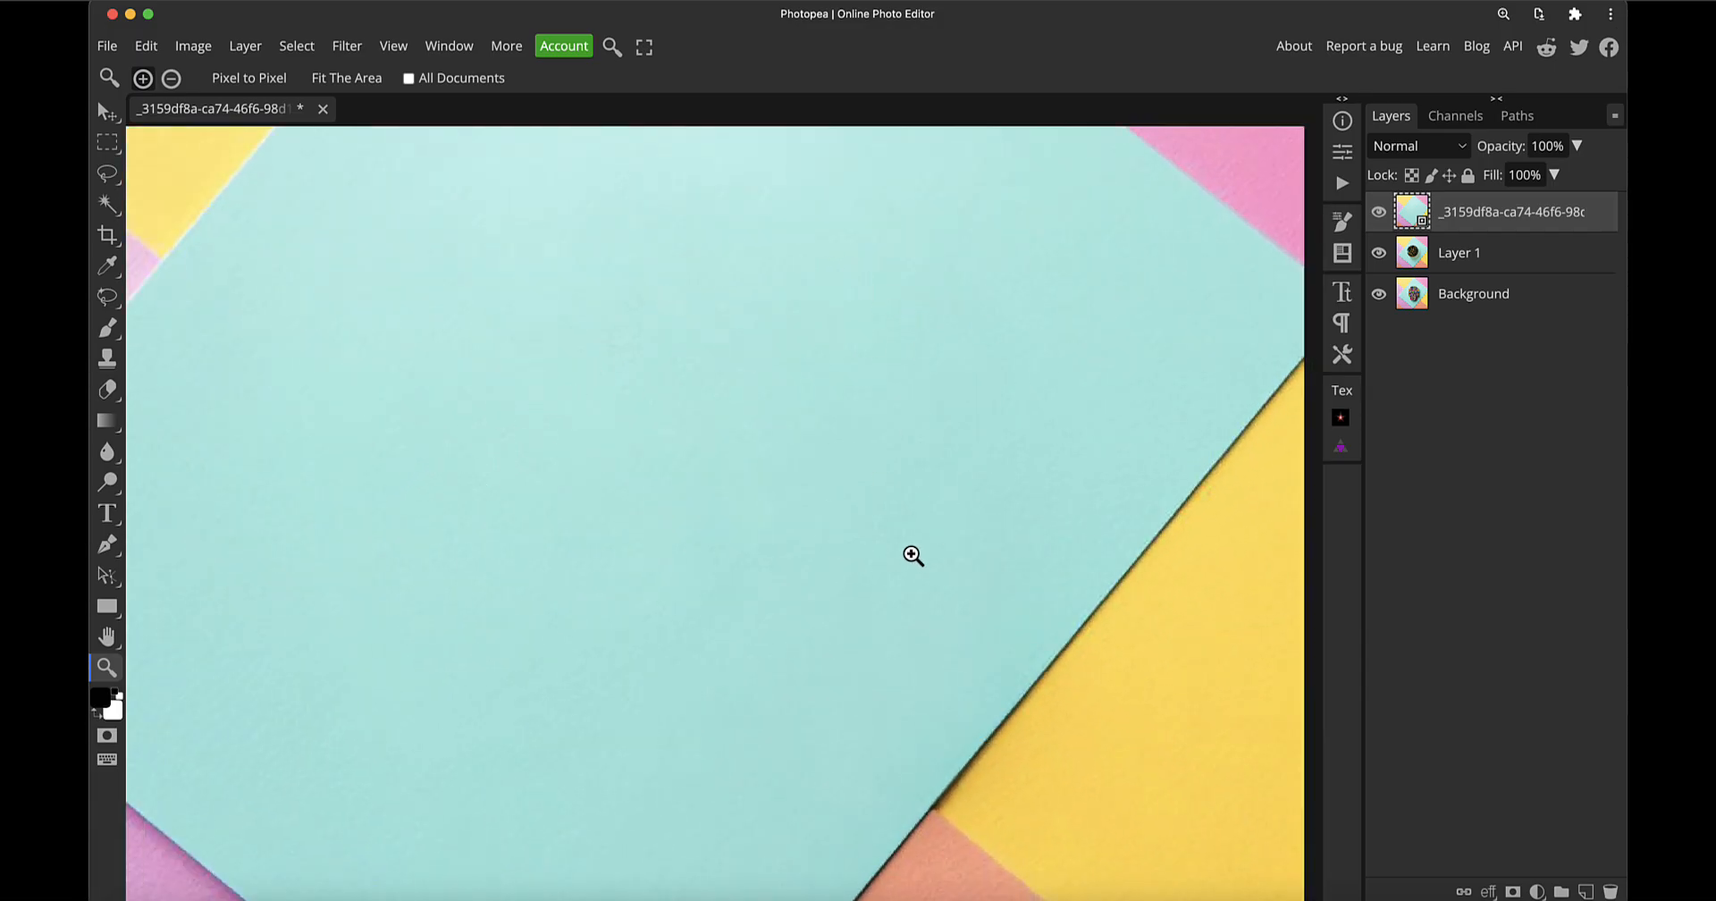
scroll(942, 494, down, 8)
scroll(946, 494, up, 2)
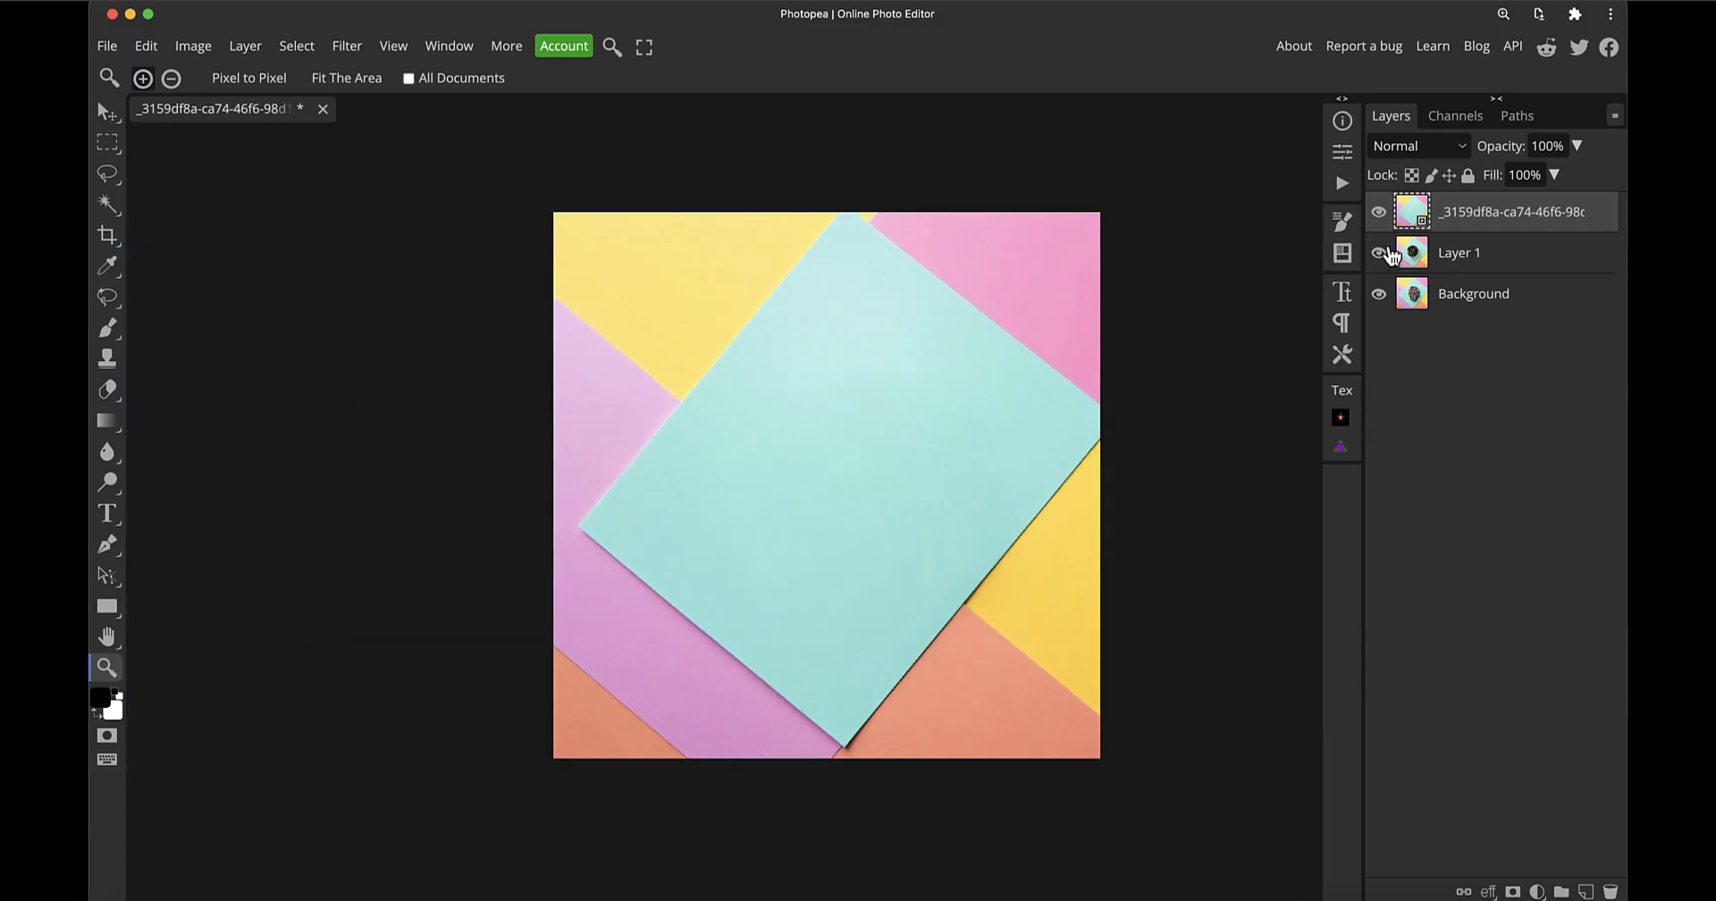
click(1378, 212)
click(1379, 211)
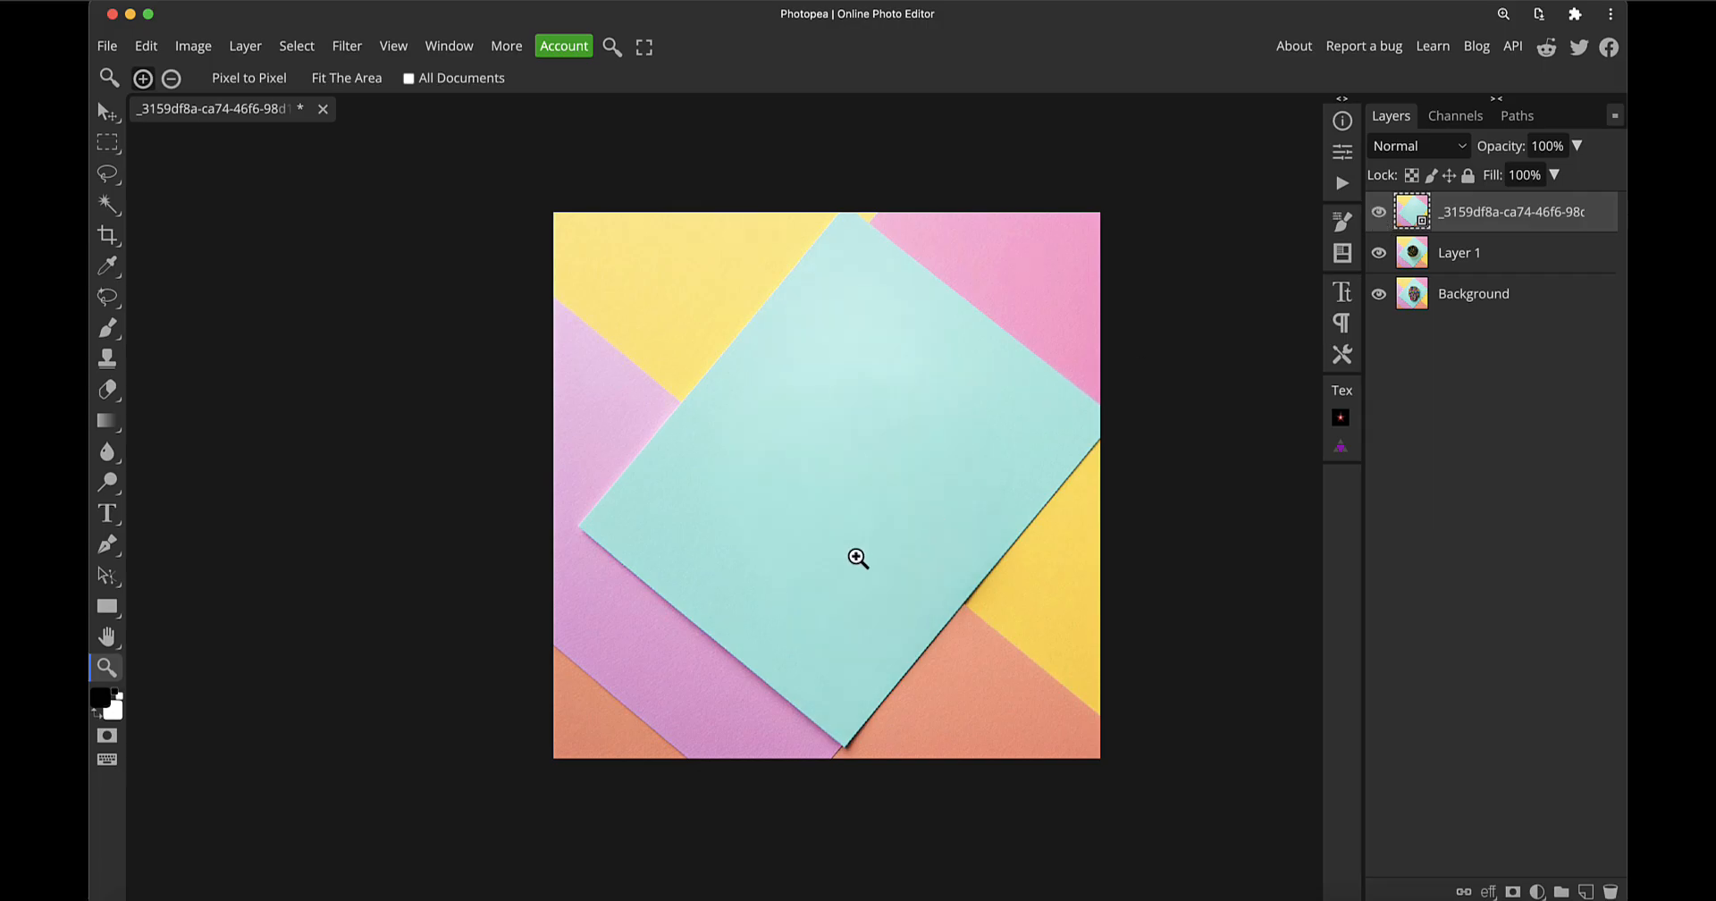